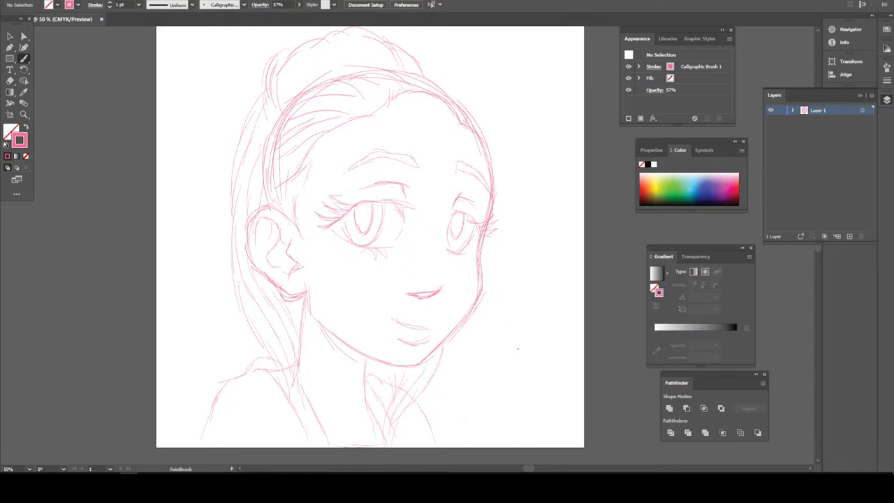
- Zoom in on the face sketch and select the small nose stroke
{"action": "key", "text": "ctrl+plus"}
{"action": "scroll", "coordinate": [540, 388], "scroll_direction": "right", "scroll_amount": 2}
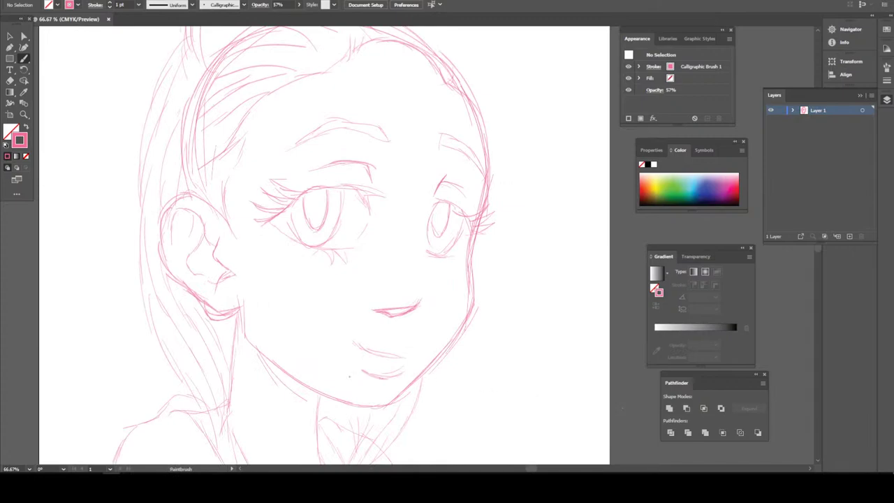
{"action": "scroll", "coordinate": [325, 244], "scroll_direction": "down", "scroll_amount": 2}
{"action": "scroll", "coordinate": [325, 245], "scroll_direction": "right", "scroll_amount": 1}
{"action": "scroll", "coordinate": [324, 244], "scroll_direction": "up", "scroll_amount": 2}
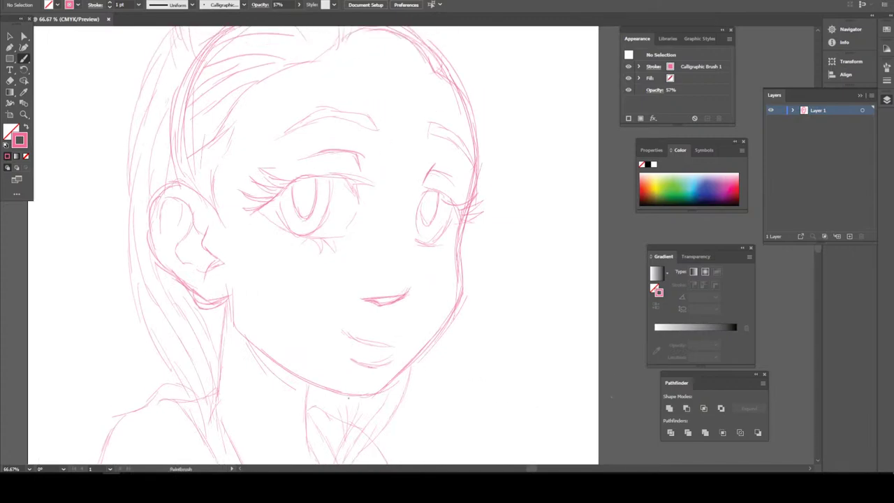
{"action": "scroll", "coordinate": [324, 244], "scroll_direction": "up", "scroll_amount": 1}
{"action": "scroll", "coordinate": [324, 245], "scroll_direction": "up", "scroll_amount": 2}
{"action": "scroll", "coordinate": [324, 245], "scroll_direction": "down", "scroll_amount": 3}
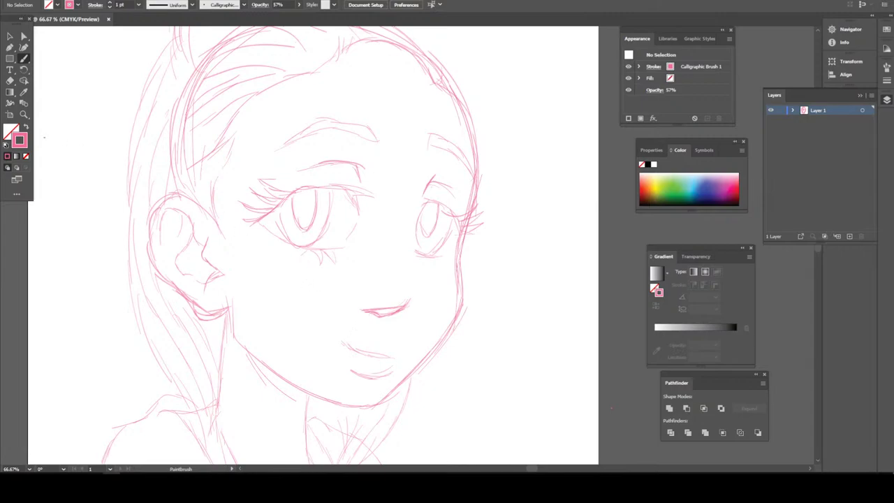
{"action": "key", "text": "v"}
{"action": "left_click_drag", "start_coordinate": [436, 317], "coordinate": [425, 319]}
- Nudge the nose stroke several steps right and slightly down, then deselect it
{"action": "key", "text": "Right"}
{"action": "key", "text": "Right"}
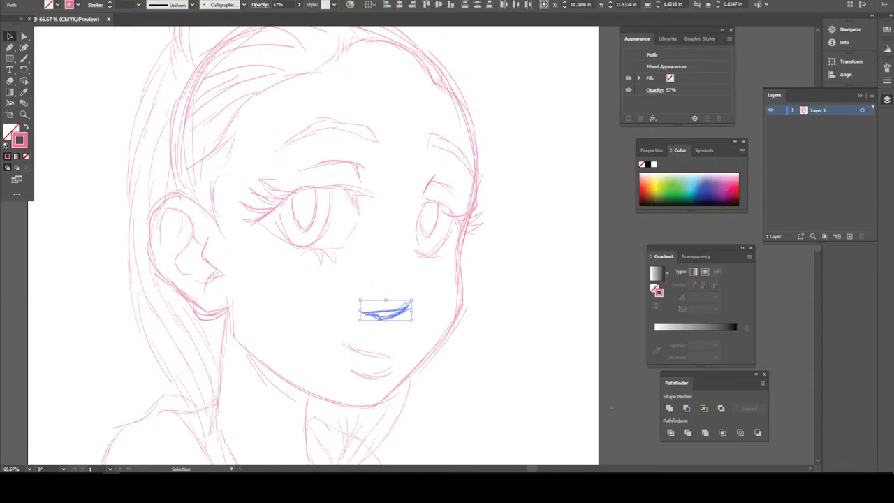
{"action": "key", "text": "Right"}
{"action": "key", "text": "Right"}
{"action": "key", "text": "Right"}
{"action": "key", "text": "Down"}
{"action": "key", "text": "Down"}
{"action": "key", "text": "Right"}
{"action": "key", "text": "Right"}
{"action": "key", "text": "Right"}
{"action": "key", "text": "Down"}
{"action": "key", "text": "Down"}
{"action": "key", "text": "Right"}
{"action": "key", "text": "Right"}
{"action": "key", "text": "Down"}
{"action": "key", "text": "Right"}
{"action": "key", "text": "Right"}
{"action": "key", "text": "Right"}
{"action": "key", "text": "Right"}
{"action": "key", "text": "Right"}
{"action": "key", "text": "Right"}
{"action": "key", "text": "Up"}
{"action": "key", "text": "Up"}
{"action": "key", "text": "Up"}
{"action": "key", "text": "Up"}
{"action": "key", "text": "Up"}
{"action": "key", "text": "Up"}
{"action": "key", "text": "Up"}
{"action": "key", "text": "ctrl+shift+a"}
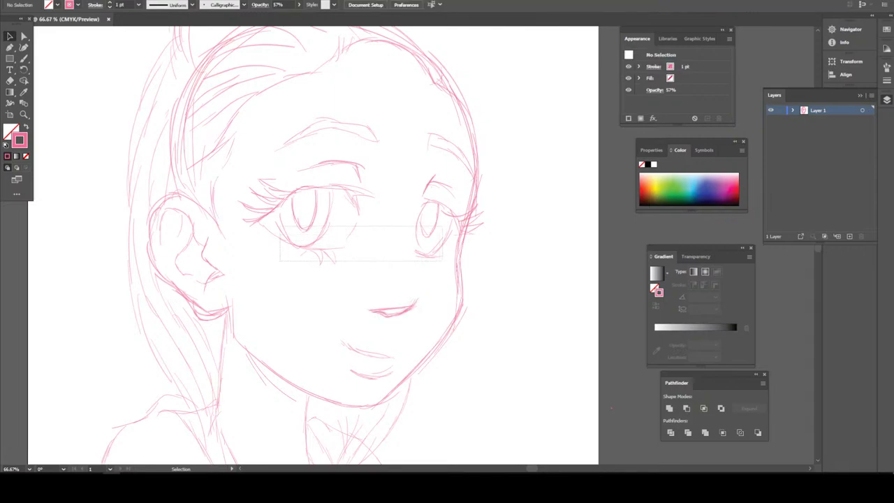
- Stretch both eye sketch strokes taller by pulling their bottom edge down
{"action": "left_click_drag", "start_coordinate": [280, 226], "coordinate": [443, 261]}
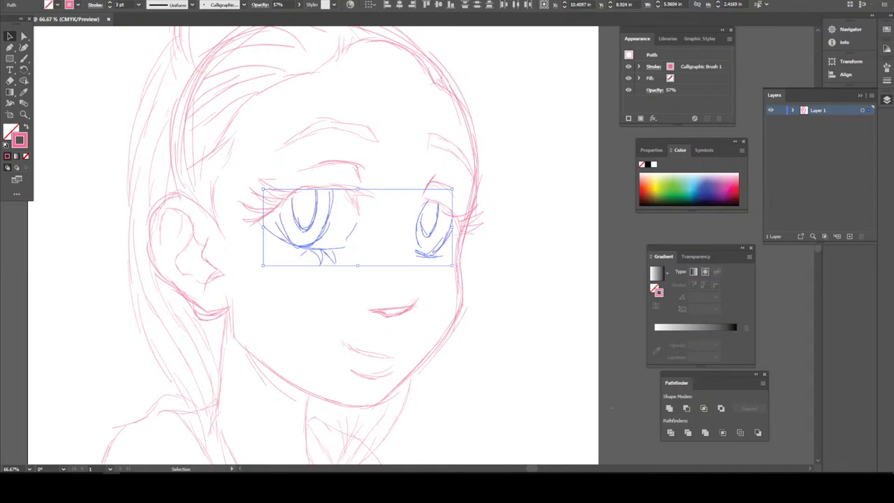
{"action": "left_click_drag", "start_coordinate": [357, 265], "coordinate": [361, 274]}
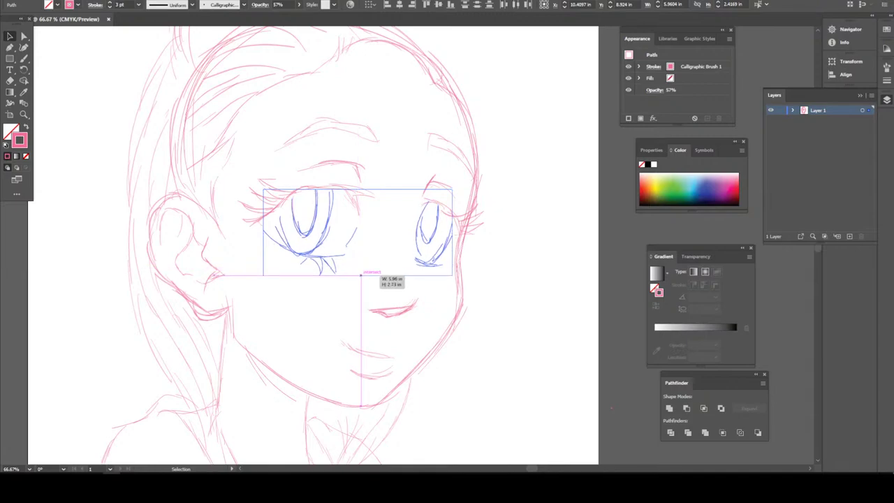
{"action": "key", "text": "ctrl+shift+a"}
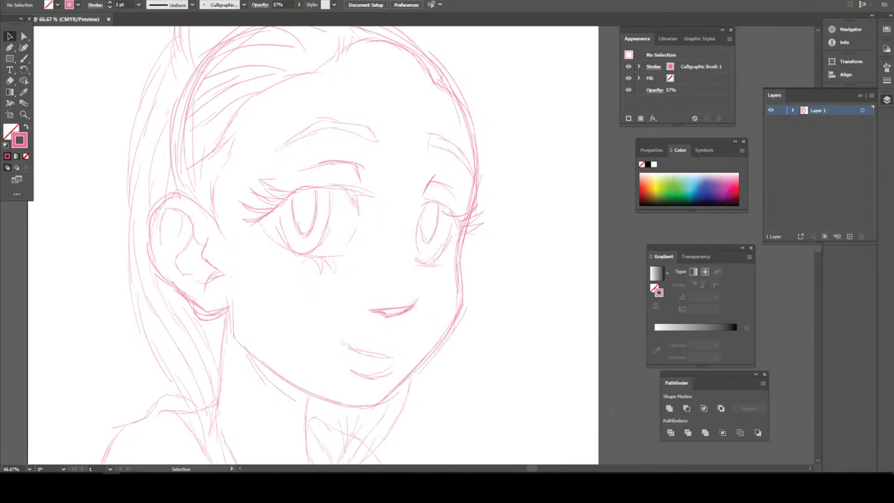
- Delete the stray hair strands near the shoulder and the long strands on the left, then select the chin outline
{"action": "scroll", "coordinate": [314, 244], "scroll_direction": "down", "scroll_amount": 5}
{"action": "scroll", "coordinate": [315, 244], "scroll_direction": "down", "scroll_amount": 2}
{"action": "scroll", "coordinate": [314, 244], "scroll_direction": "up", "scroll_amount": 4}
{"action": "scroll", "coordinate": [315, 245], "scroll_direction": "up", "scroll_amount": 2}
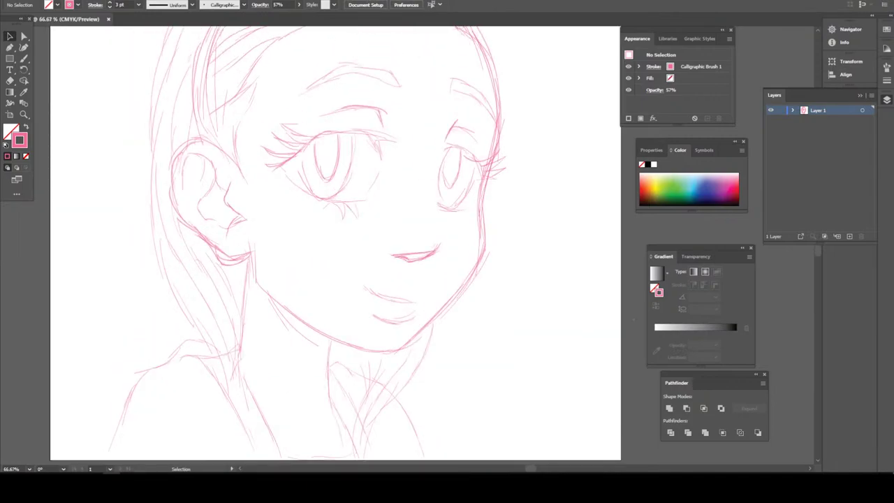
{"action": "scroll", "coordinate": [335, 245], "scroll_direction": "up", "scroll_amount": 1}
{"action": "left_click_drag", "start_coordinate": [208, 343], "coordinate": [128, 294]}
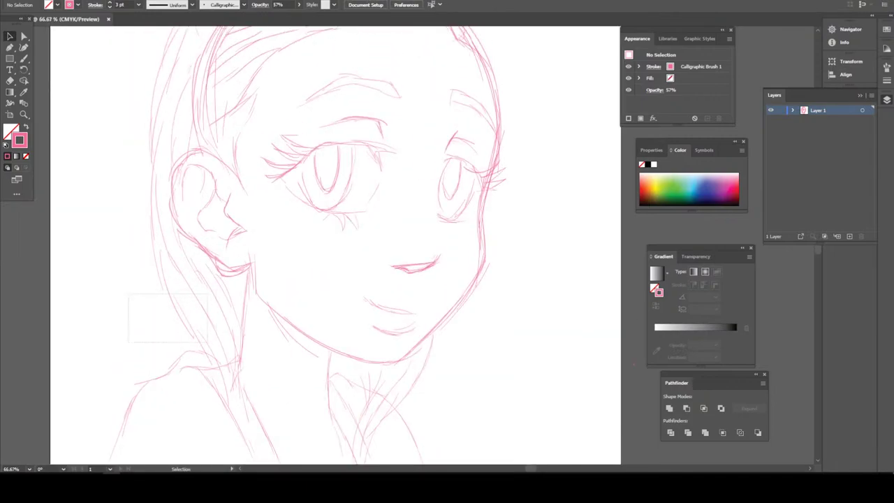
{"action": "key", "text": "Delete"}
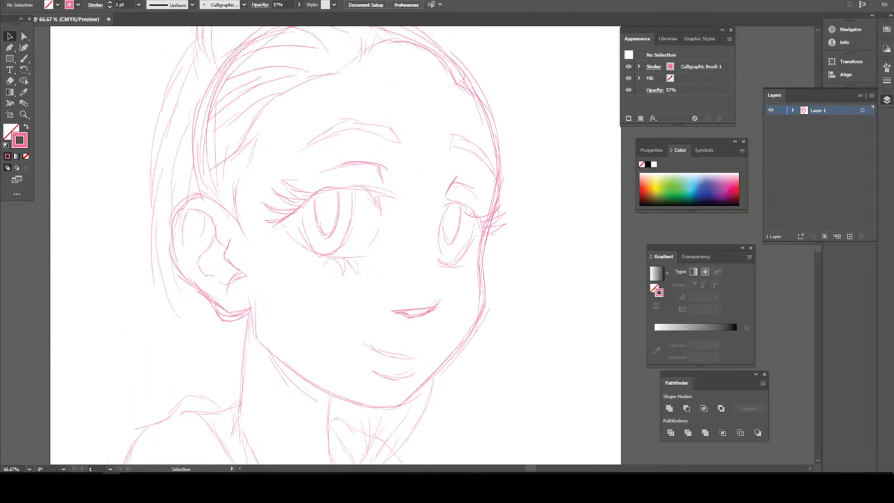
{"action": "scroll", "coordinate": [315, 245], "scroll_direction": "up", "scroll_amount": 5}
{"action": "left_click_drag", "start_coordinate": [153, 178], "coordinate": [161, 171]}
{"action": "key", "text": "Delete"}
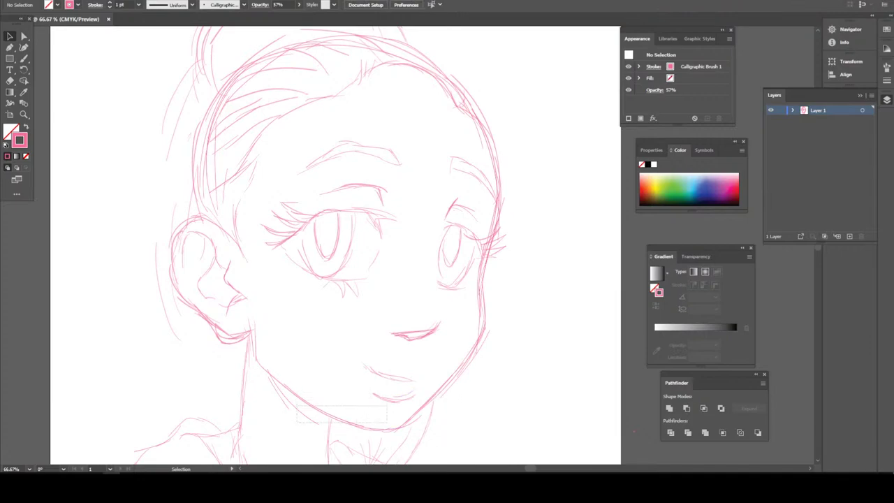
{"action": "left_click_drag", "start_coordinate": [441, 422], "coordinate": [297, 404]}
- Squash the chin outline slightly upward
{"action": "scroll", "coordinate": [389, 371], "scroll_direction": "down", "scroll_amount": 4}
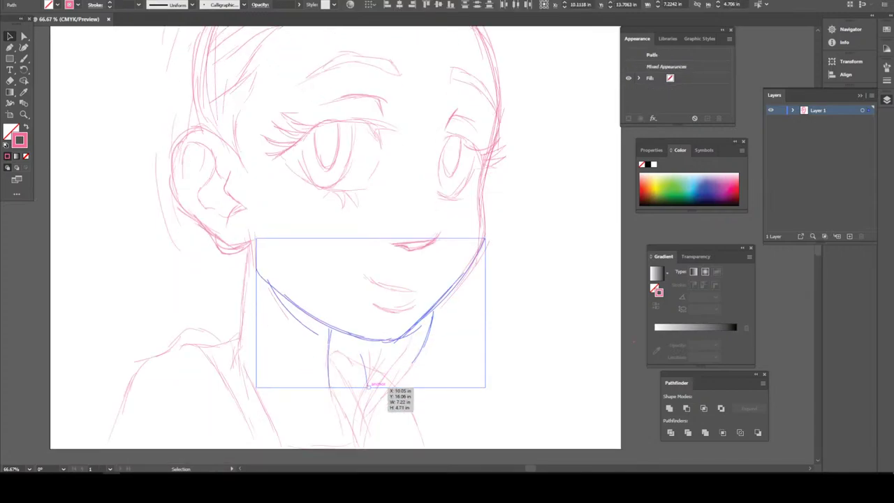
{"action": "mouse_move", "coordinate": [370, 386]}
{"action": "left_mouse_down"}
{"action": "mouse_move", "coordinate": [380, 372]}
{"action": "mouse_move", "coordinate": [380, 386]}
{"action": "left_mouse_up"}
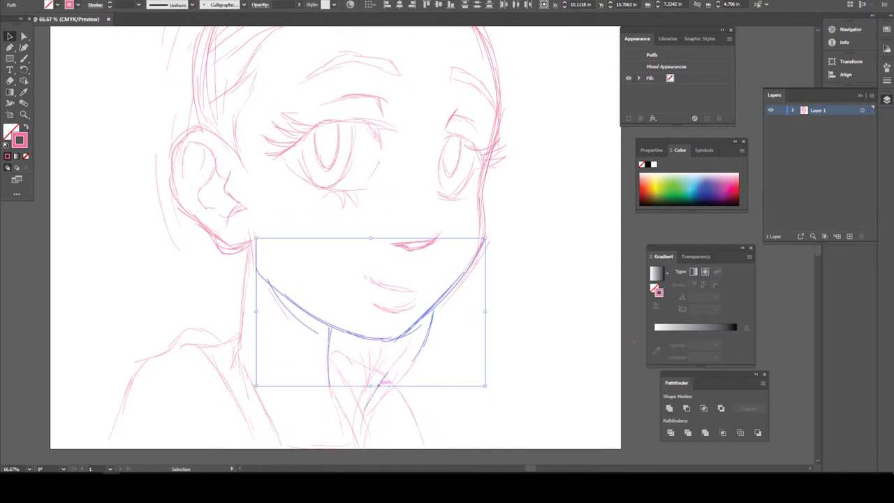
{"action": "key", "text": "ctrl+shift+a"}
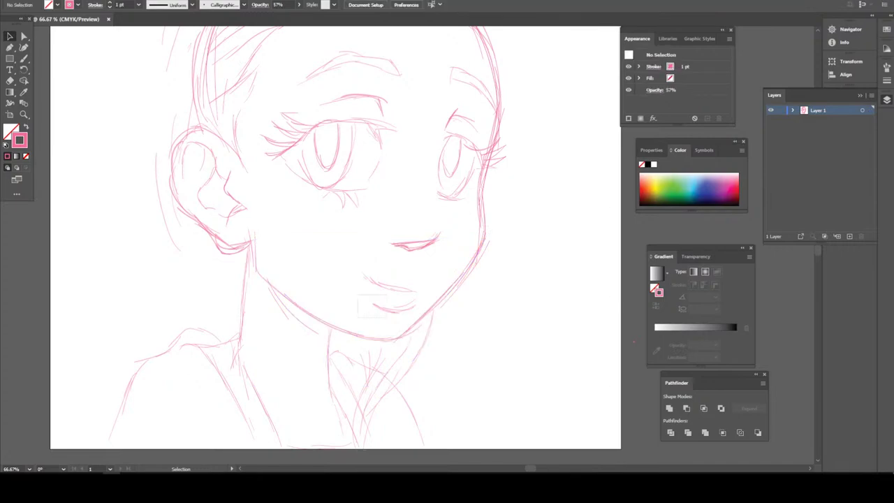
- Narrow both lip strokes to about 1.48 in wide and zoom out to the whole face
{"action": "left_click_drag", "start_coordinate": [412, 315], "coordinate": [413, 316]}
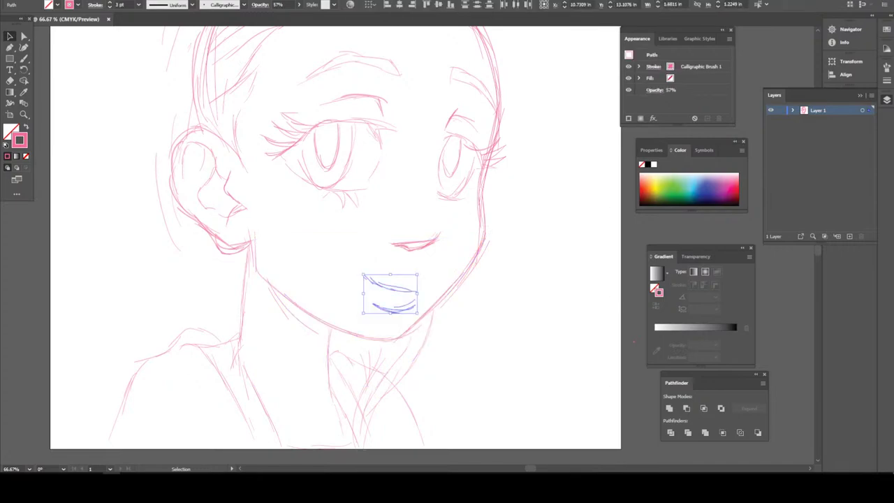
{"action": "left_click_drag", "start_coordinate": [418, 275], "coordinate": [411, 274]}
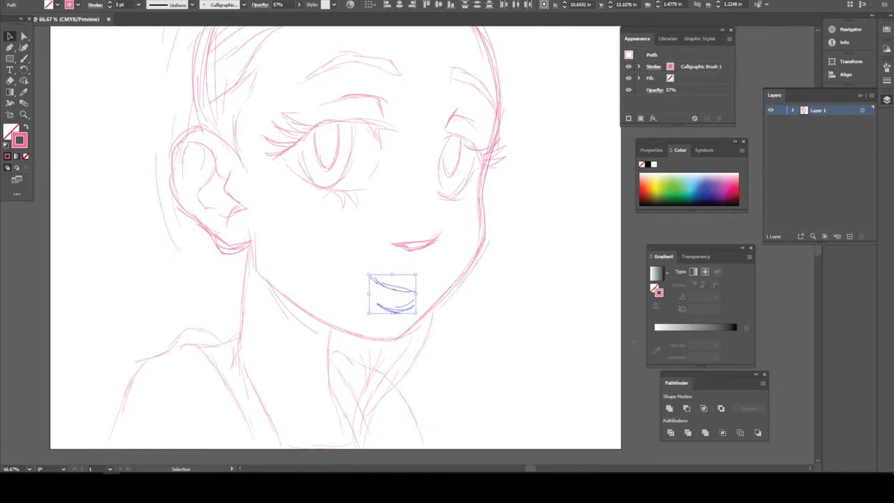
{"action": "key", "text": "ctrl+shift+a"}
{"action": "key", "text": "ctrl+minus"}
{"action": "key", "text": "ctrl+minus"}
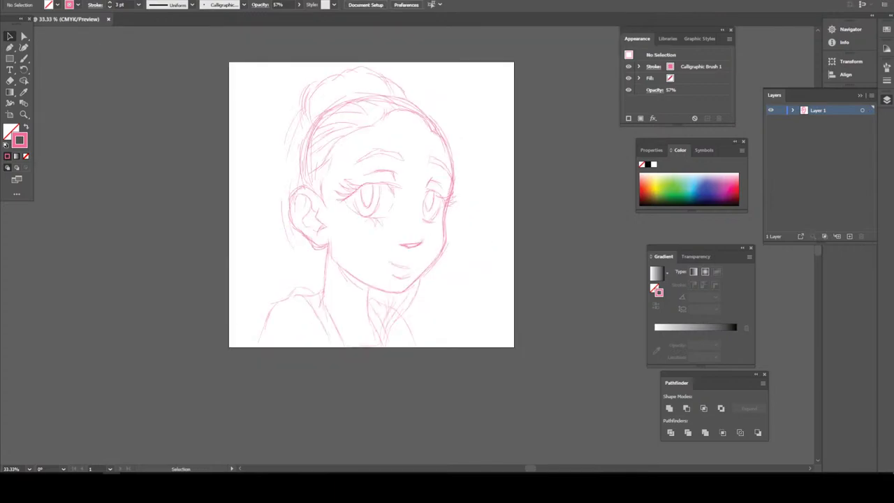
- Paint two Paintbrush strokes for the top and lower edges of the upper lip
{"action": "key", "text": "ctrl+equal"}
{"action": "key", "text": "ctrl+equal"}
{"action": "key", "text": "ctrl+equal"}
{"action": "key", "text": "ctrl+equal"}
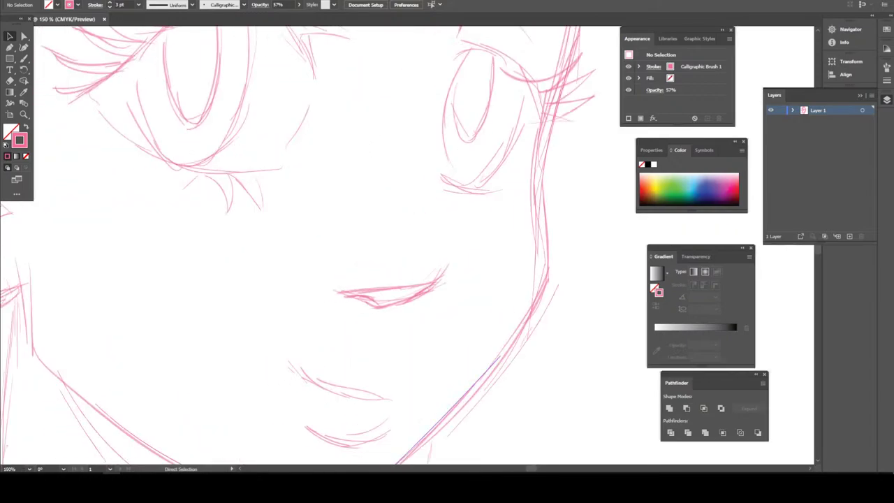
{"action": "left_click", "coordinate": [23, 58]}
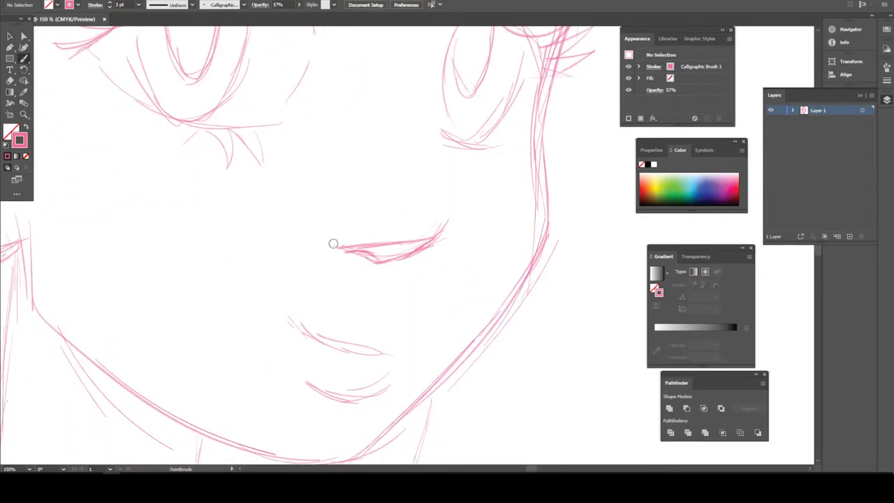
{"action": "left_click_drag", "start_coordinate": [399, 350], "coordinate": [286, 322]}
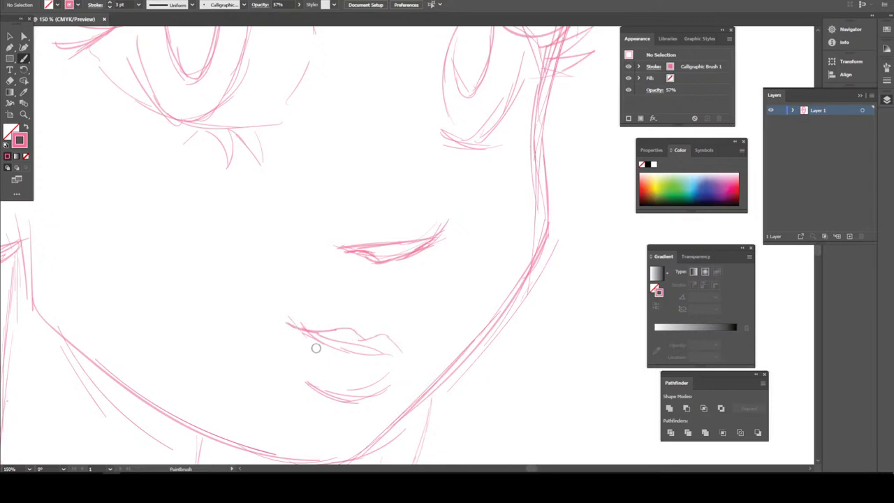
{"action": "left_click_drag", "start_coordinate": [395, 359], "coordinate": [273, 324]}
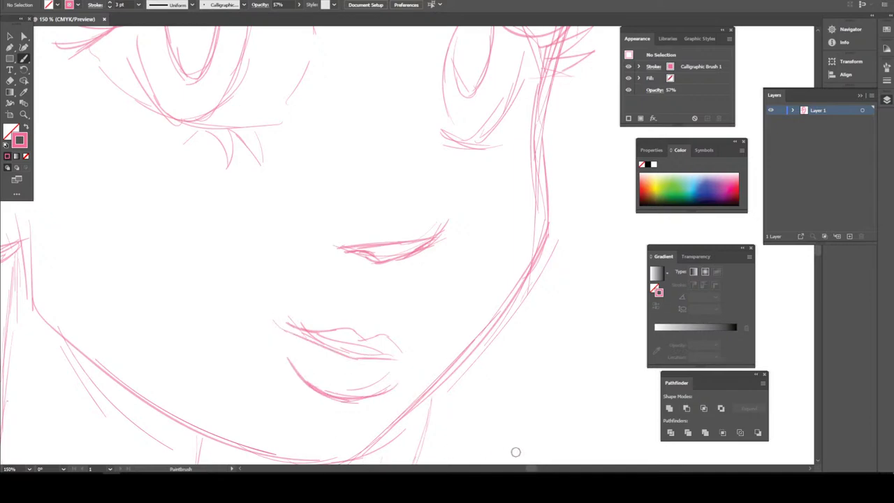
{"action": "key", "text": "ctrl+minus"}
{"action": "key", "text": "ctrl+minus"}
{"action": "key", "text": "ctrl+minus"}
{"action": "key", "text": "ctrl+minus"}
- Paint an eyelash stroke over the left eye
{"action": "scroll", "coordinate": [365, 228], "scroll_direction": "up", "scroll_amount": 1}
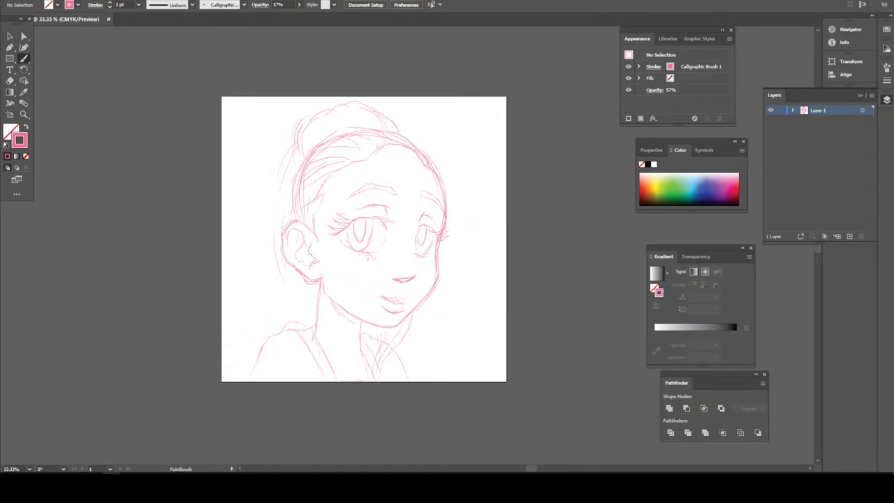
{"action": "key", "text": "ctrl+plus"}
{"action": "scroll", "coordinate": [376, 251], "scroll_direction": "down", "scroll_amount": 2}
{"action": "key", "text": "ctrl+plus"}
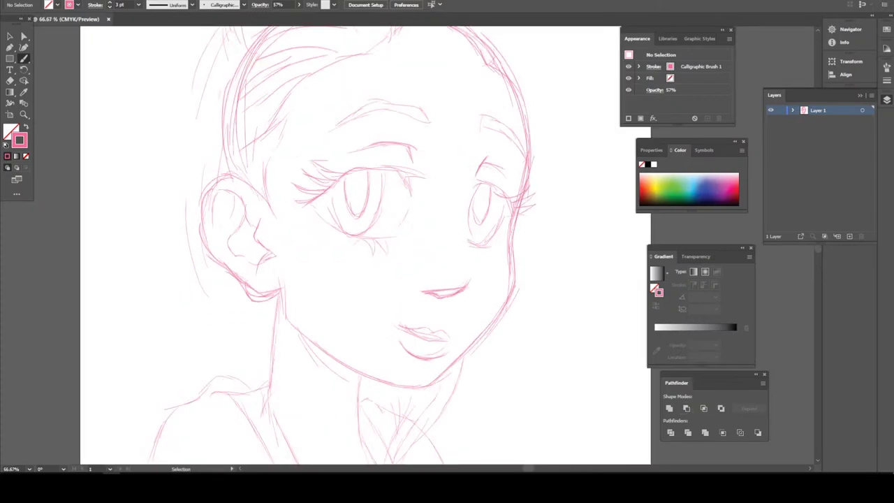
{"action": "scroll", "coordinate": [563, 200], "scroll_direction": "right", "scroll_amount": 1}
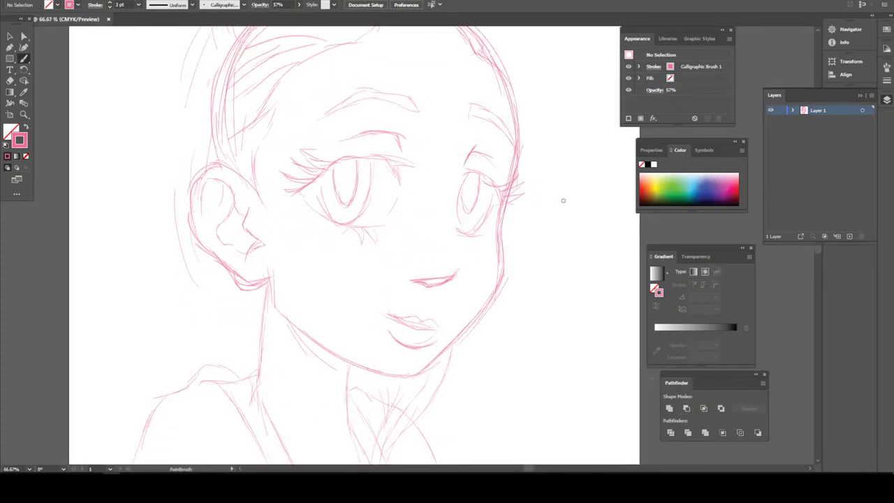
{"action": "scroll", "coordinate": [563, 210], "scroll_direction": "up", "scroll_amount": 1}
{"action": "key", "text": "ctrl+plus"}
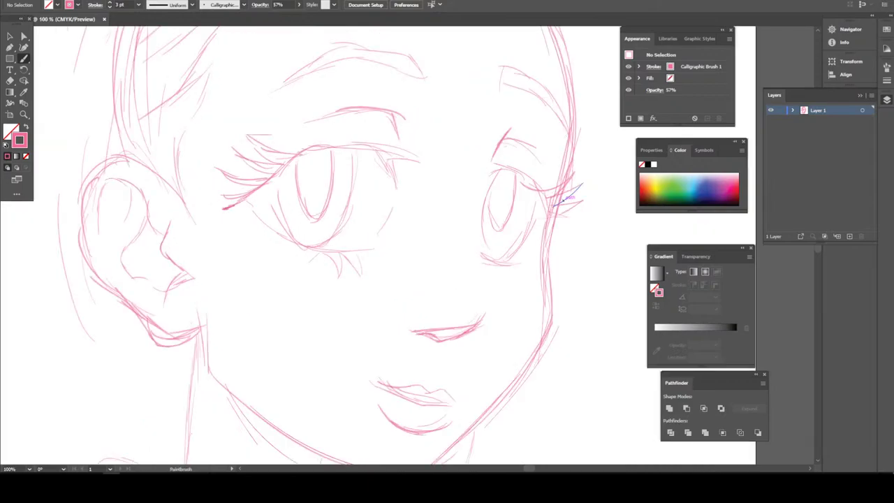
{"action": "mouse_move", "coordinate": [223, 207]}
{"action": "left_mouse_down"}
{"action": "mouse_move", "coordinate": [313, 159]}
{"action": "mouse_move", "coordinate": [377, 155]}
{"action": "left_mouse_up"}
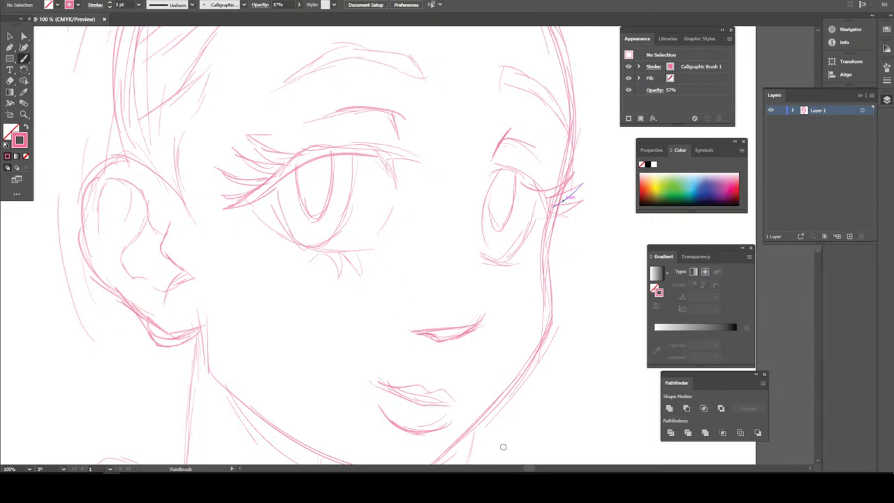
{"action": "key", "text": "ctrl+0"}
{"action": "key", "text": "ctrl+1"}
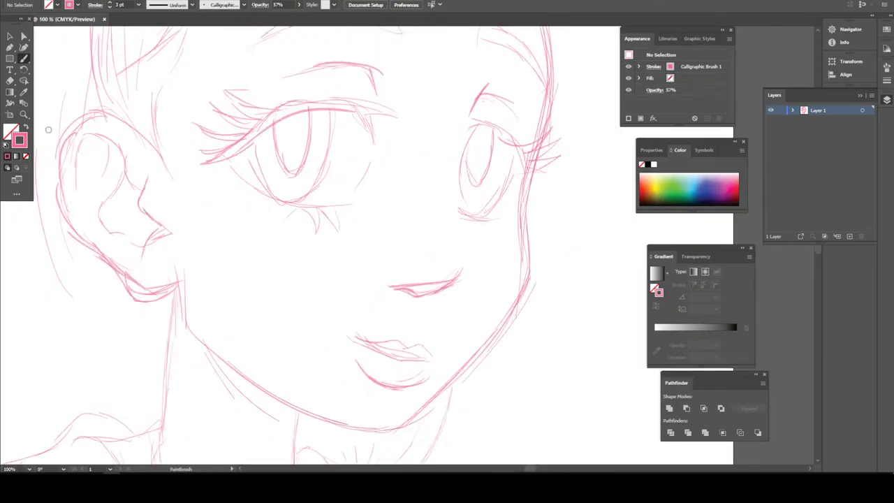
- Replace the old lip strokes with a newly painted mouth line and lower lip
{"action": "key", "text": "v"}
{"action": "key", "text": "Delete"}
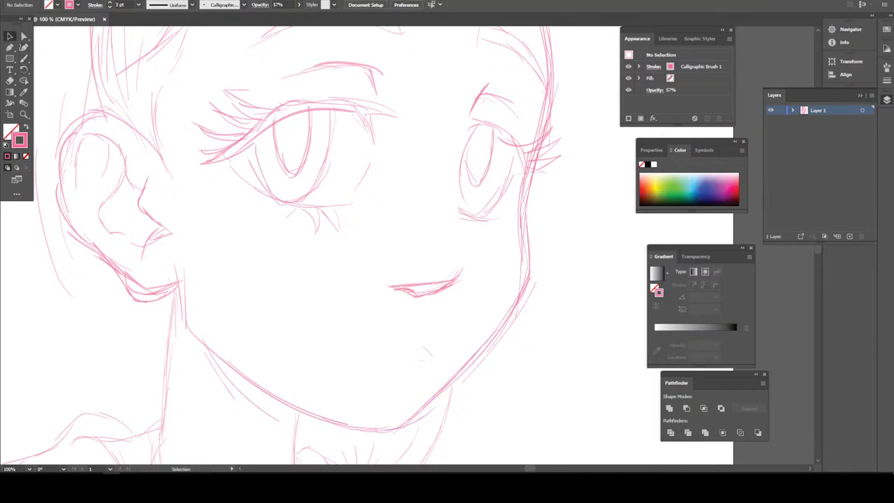
{"action": "key", "text": "b"}
{"action": "left_click_drag", "start_coordinate": [420, 364], "coordinate": [364, 363]}
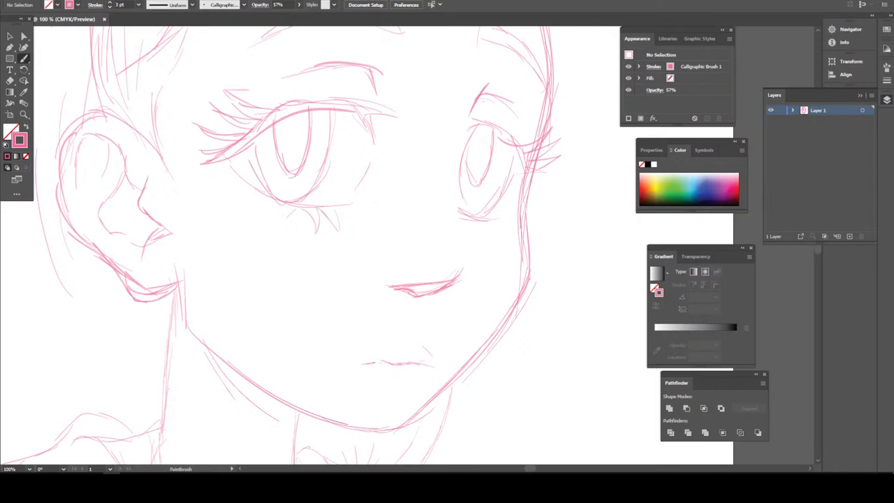
{"action": "mouse_move", "coordinate": [430, 378]}
{"action": "left_mouse_down"}
{"action": "mouse_move", "coordinate": [404, 390]}
{"action": "mouse_move", "coordinate": [367, 388]}
{"action": "left_mouse_up"}
{"action": "key", "text": "ctrl+z"}
{"action": "key", "text": "ctrl+minus"}
{"action": "key", "text": "ctrl+minus"}
{"action": "key", "text": "ctrl+minus"}
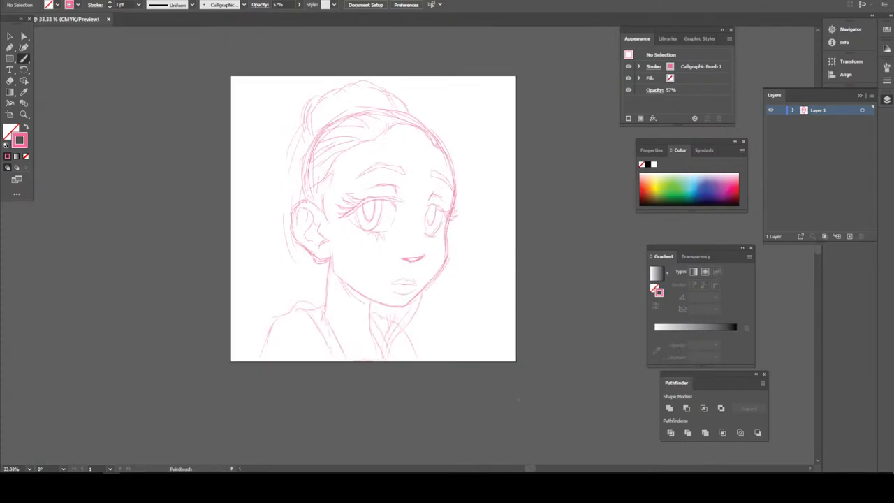
- Ink the left neck line down from the jaw plus a short collarbone mark below
{"action": "key", "text": "ctrl+plus"}
{"action": "key", "text": "ctrl+plus"}
{"action": "key", "text": "ctrl+plus"}
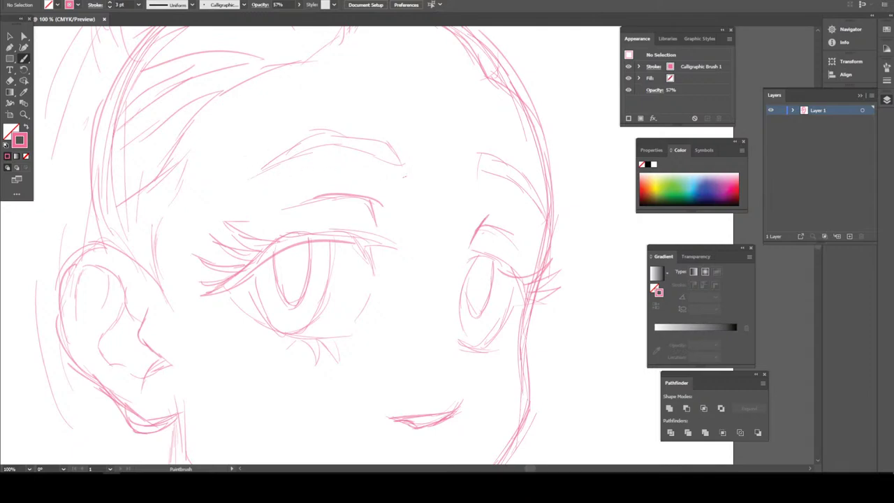
{"action": "key", "text": "ctrl+minus"}
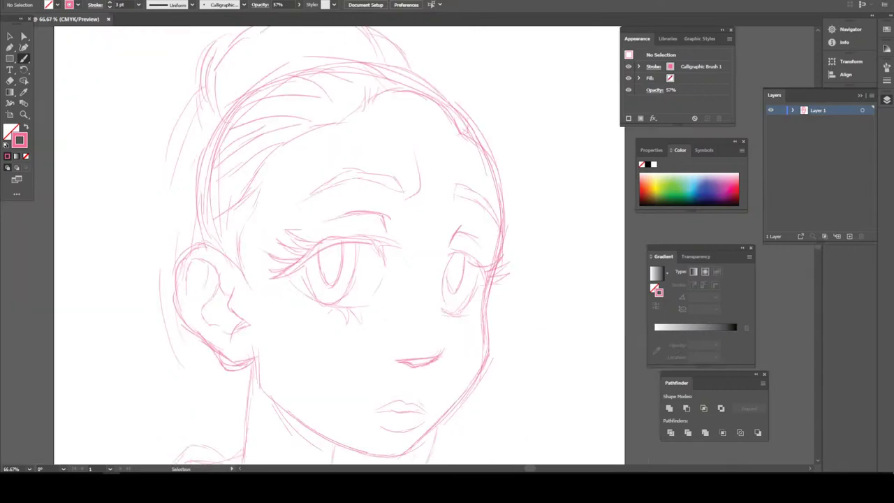
{"action": "key", "text": "ctrl+minus"}
{"action": "key", "text": "ctrl+minus"}
{"action": "key", "text": "ctrl+plus"}
{"action": "key", "text": "ctrl+plus"}
{"action": "key", "text": "ctrl+plus"}
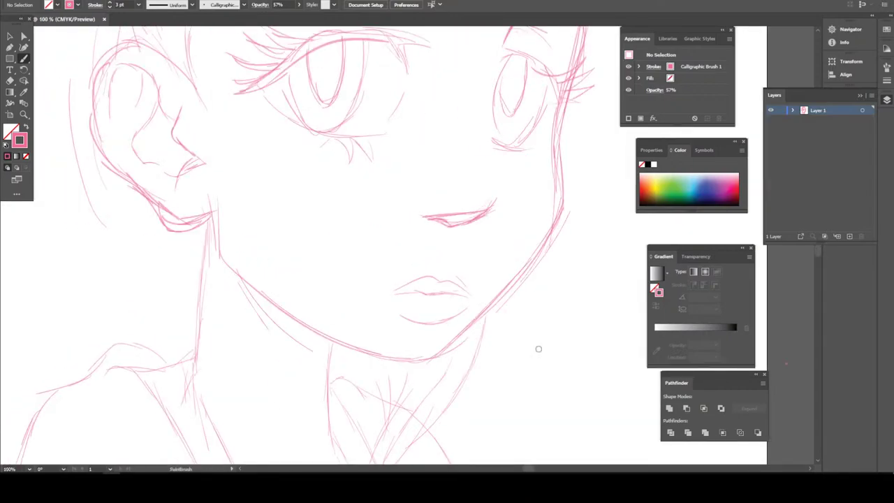
{"action": "scroll", "coordinate": [538, 348], "scroll_direction": "down", "scroll_amount": 2}
{"action": "scroll", "coordinate": [537, 306], "scroll_direction": "down", "scroll_amount": 1}
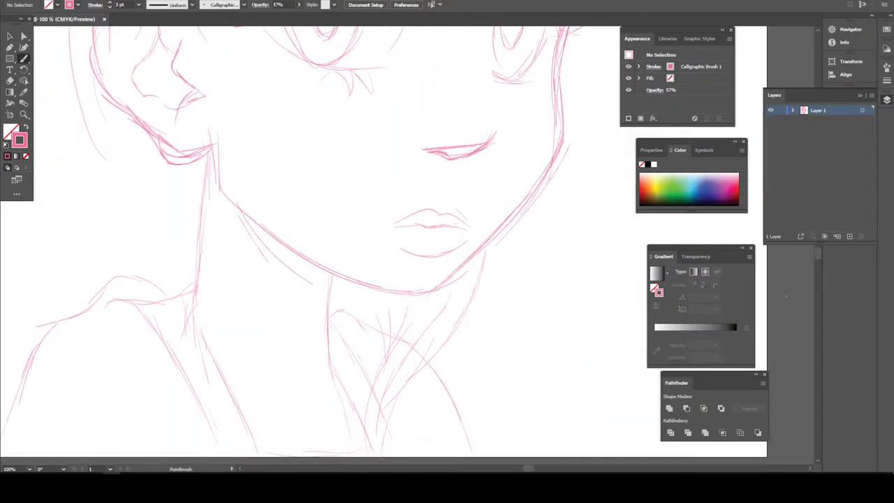
{"action": "left_click_drag", "start_coordinate": [334, 271], "coordinate": [323, 346]}
{"action": "mouse_move", "coordinate": [329, 294]}
{"action": "left_mouse_down"}
{"action": "mouse_move", "coordinate": [324, 369]}
{"action": "mouse_move", "coordinate": [340, 273]}
{"action": "left_mouse_up"}
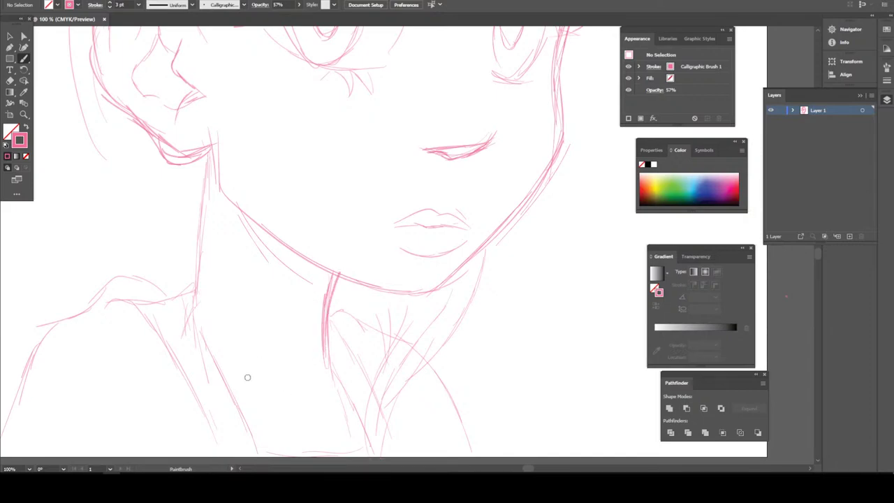
{"action": "left_click_drag", "start_coordinate": [287, 360], "coordinate": [301, 380]}
{"action": "key", "text": "ctrl+minus"}
{"action": "key", "text": "ctrl+minus"}
{"action": "key", "text": "ctrl+minus"}
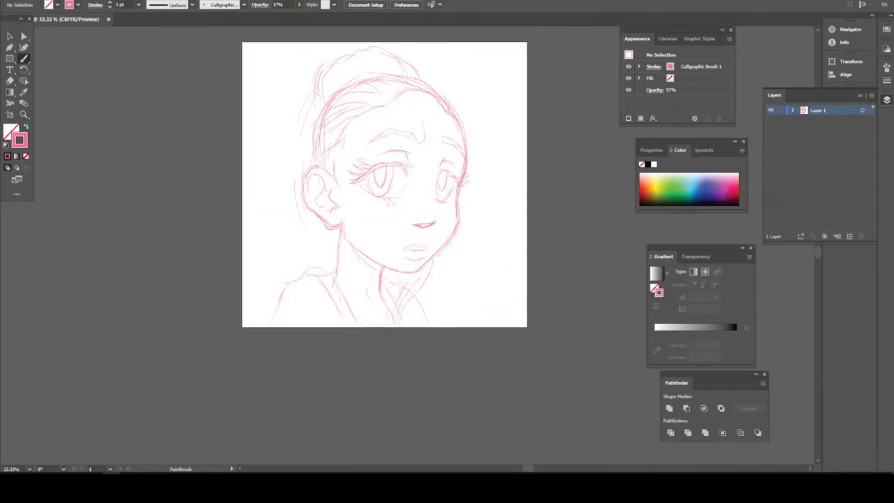
- Paint the line beside the ear, extend it downward, and add an earlobe curl
{"action": "key", "text": "ctrl+plus"}
{"action": "key", "text": "ctrl+plus"}
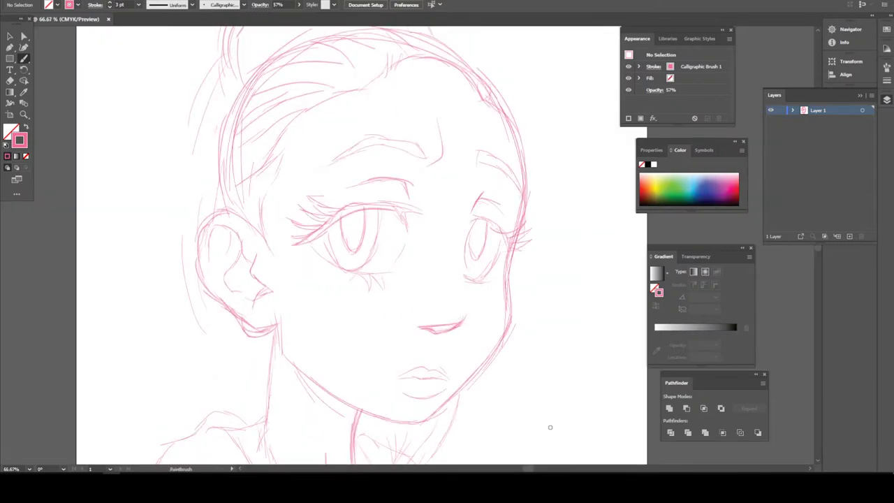
{"action": "scroll", "coordinate": [550, 427], "scroll_direction": "up", "scroll_amount": 1}
{"action": "scroll", "coordinate": [551, 440], "scroll_direction": "up", "scroll_amount": 1}
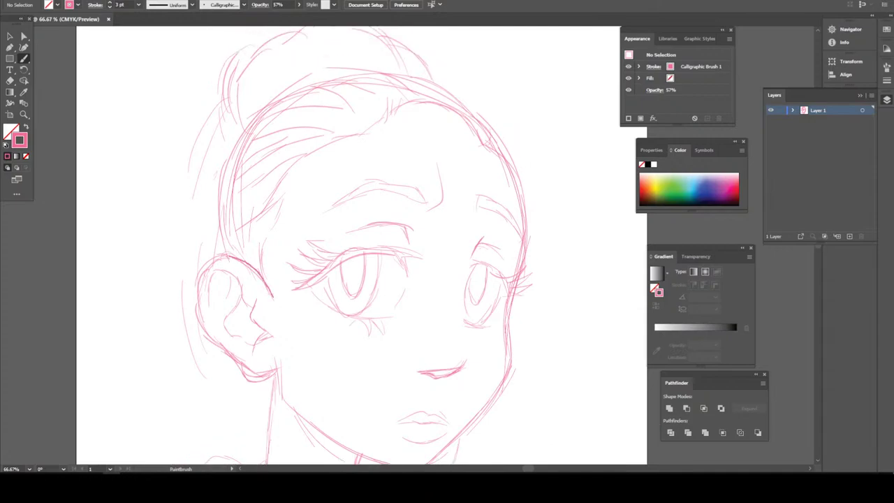
{"action": "left_click_drag", "start_coordinate": [273, 296], "coordinate": [265, 231]}
{"action": "left_click_drag", "start_coordinate": [278, 309], "coordinate": [279, 327]}
{"action": "left_click_drag", "start_coordinate": [294, 336], "coordinate": [280, 330]}
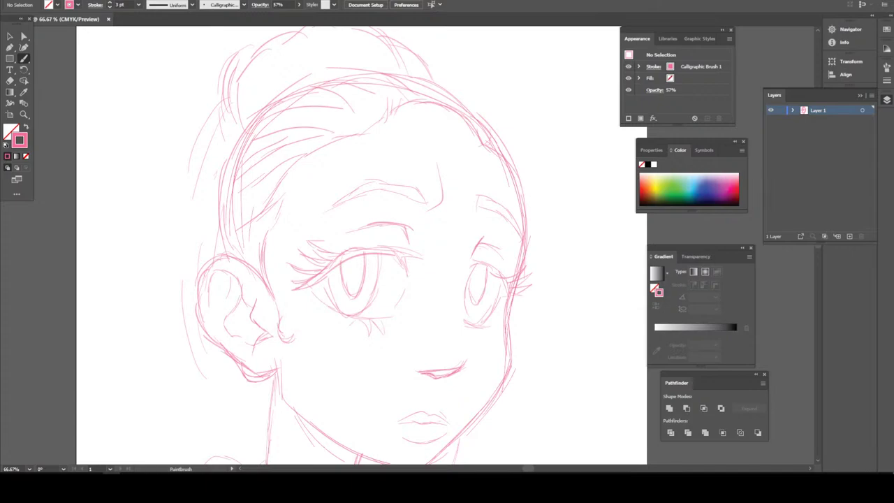
{"action": "key", "text": "ctrl+minus"}
{"action": "key", "text": "ctrl+minus"}
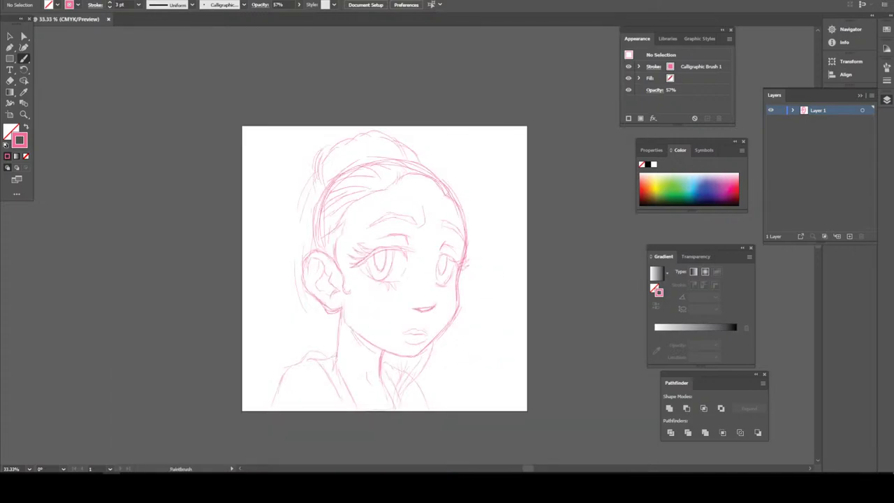
- Paint the inner brow end and the eyebrows above the left and right eyes
{"action": "key", "text": "ctrl+plus"}
{"action": "key", "text": "ctrl+plus"}
{"action": "key", "text": "ctrl+plus"}
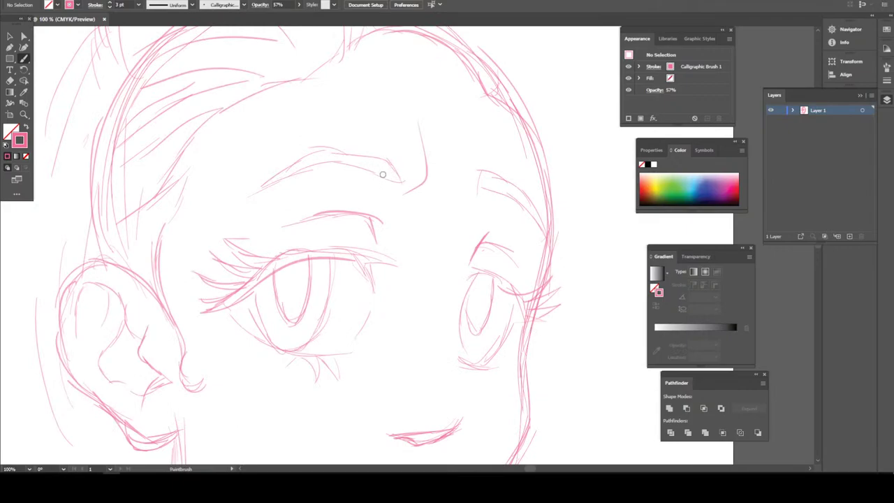
{"action": "mouse_move", "coordinate": [393, 178]}
{"action": "left_mouse_down"}
{"action": "mouse_move", "coordinate": [409, 188]}
{"action": "mouse_move", "coordinate": [377, 150]}
{"action": "mouse_move", "coordinate": [343, 151]}
{"action": "left_mouse_up"}
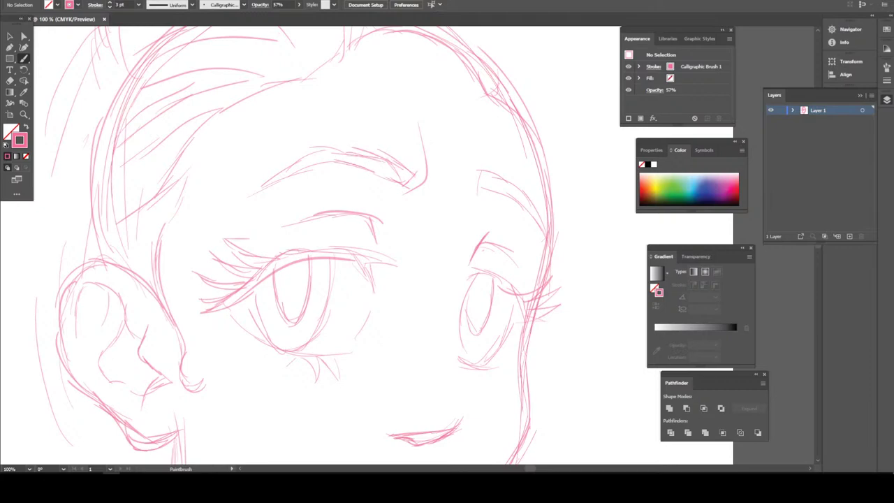
{"action": "mouse_move", "coordinate": [395, 164]}
{"action": "left_mouse_down"}
{"action": "mouse_move", "coordinate": [331, 148]}
{"action": "mouse_move", "coordinate": [249, 190]}
{"action": "mouse_move", "coordinate": [307, 165]}
{"action": "mouse_move", "coordinate": [351, 164]}
{"action": "left_mouse_up"}
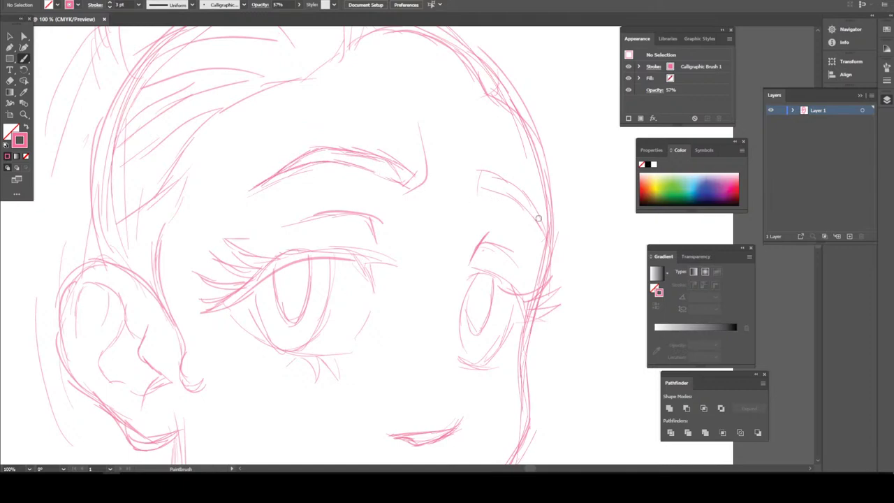
{"action": "mouse_move", "coordinate": [545, 232]}
{"action": "left_mouse_down"}
{"action": "mouse_move", "coordinate": [505, 193]}
{"action": "mouse_move", "coordinate": [481, 193]}
{"action": "mouse_move", "coordinate": [551, 233]}
{"action": "mouse_move", "coordinate": [489, 179]}
{"action": "left_mouse_up"}
{"action": "key", "text": "ctrl+minus"}
{"action": "key", "text": "ctrl+minus"}
{"action": "key", "text": "ctrl+minus"}
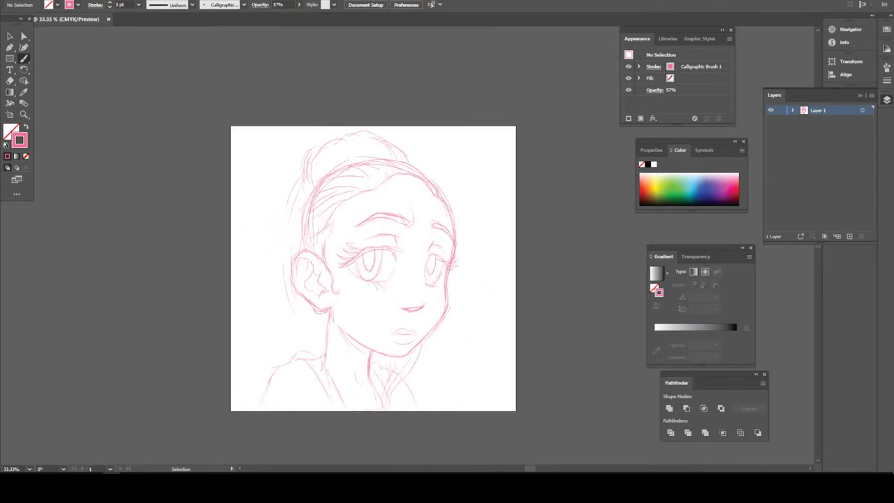
{"action": "key", "text": "ctrl+minus"}
{"action": "key", "text": "ctrl+plus"}
{"action": "key", "text": "ctrl+plus"}
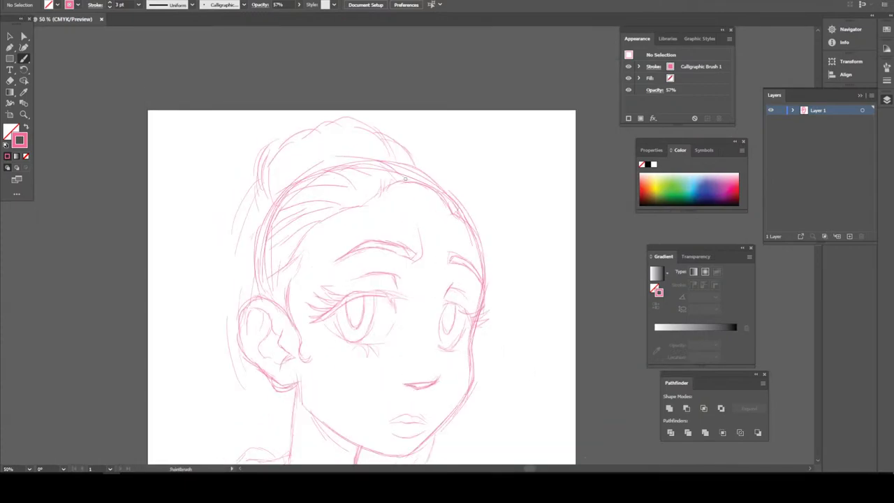
{"action": "key", "text": "ctrl+plus"}
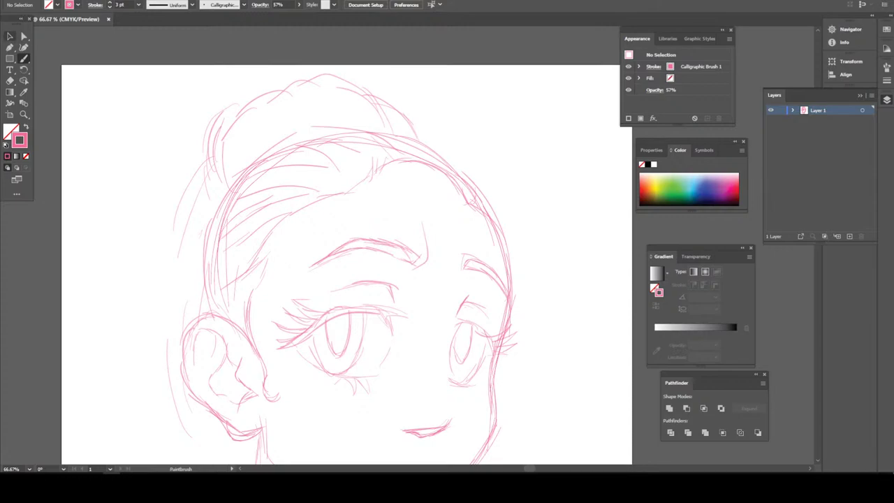
{"action": "key", "text": "v"}
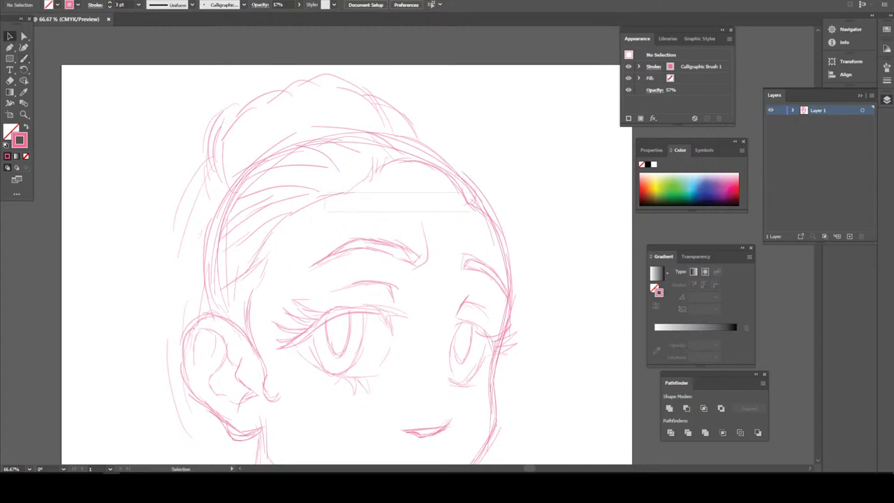
- Scale up the hair strokes across the top of the head
{"action": "left_click_drag", "start_coordinate": [325, 170], "coordinate": [508, 132]}
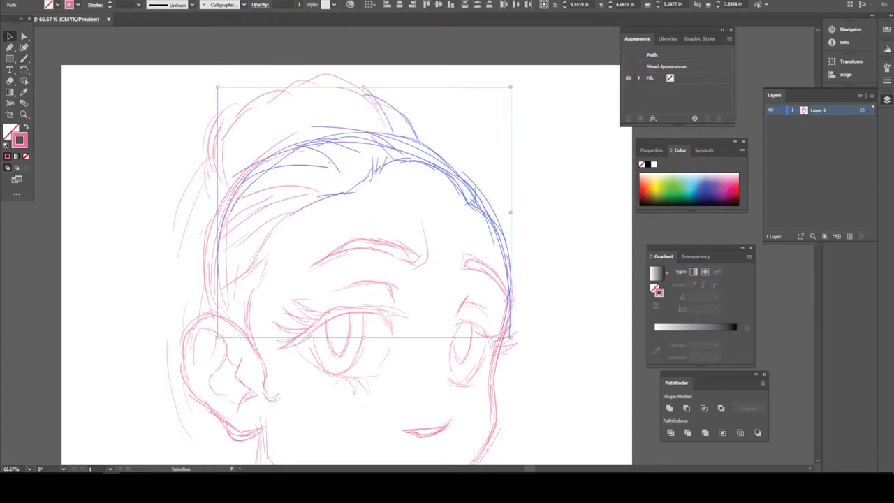
{"action": "left_click_drag", "start_coordinate": [511, 88], "coordinate": [518, 59]}
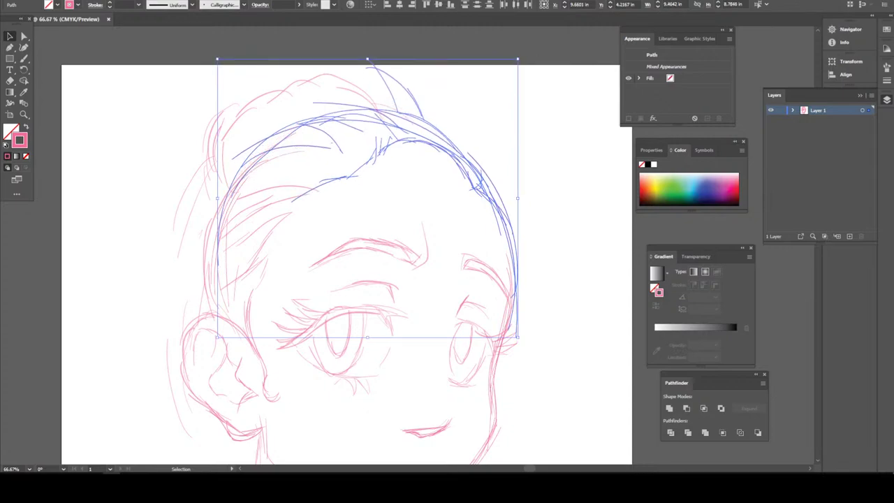
{"action": "key", "text": "ctrl+shift+a"}
{"action": "key", "text": "ctrl+minus"}
{"action": "key", "text": "ctrl+minus"}
{"action": "key", "text": "ctrl+minus"}
{"action": "key", "text": "ctrl+plus"}
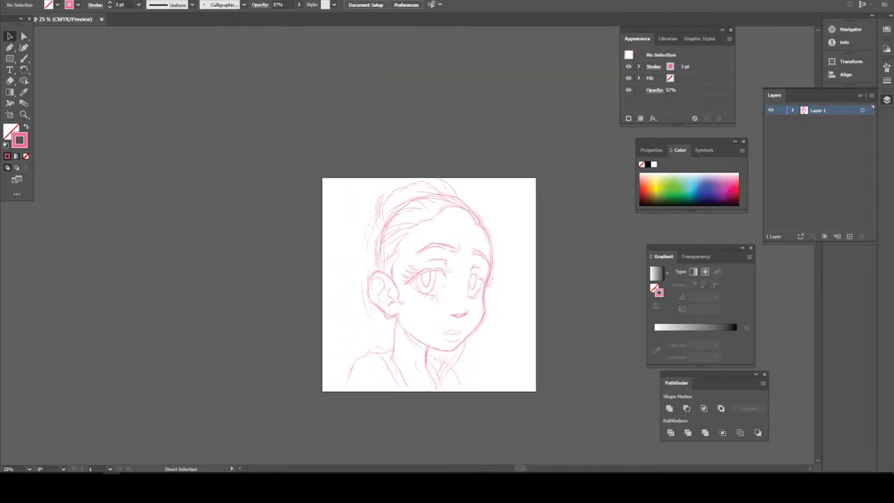
{"action": "key", "text": "ctrl+plus"}
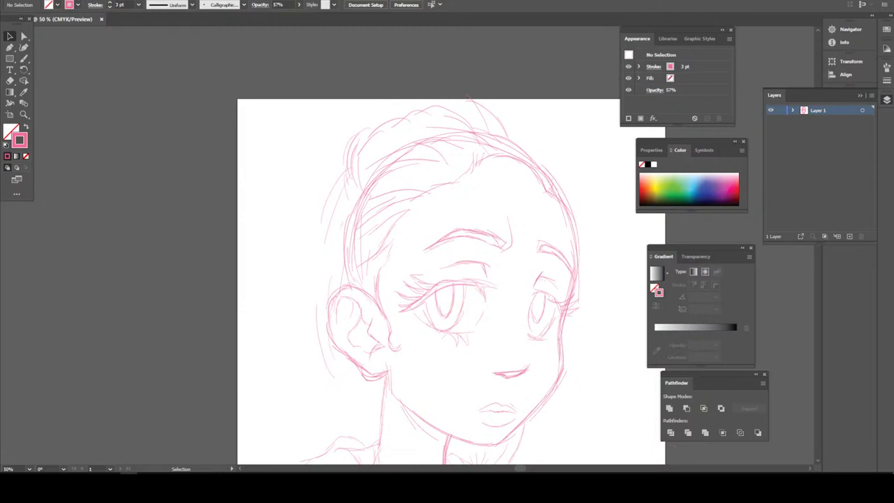
- Stretch the upper-left hair strokes wider to about 10.15 in, then delete them
{"action": "left_click_drag", "start_coordinate": [391, 269], "coordinate": [391, 270]}
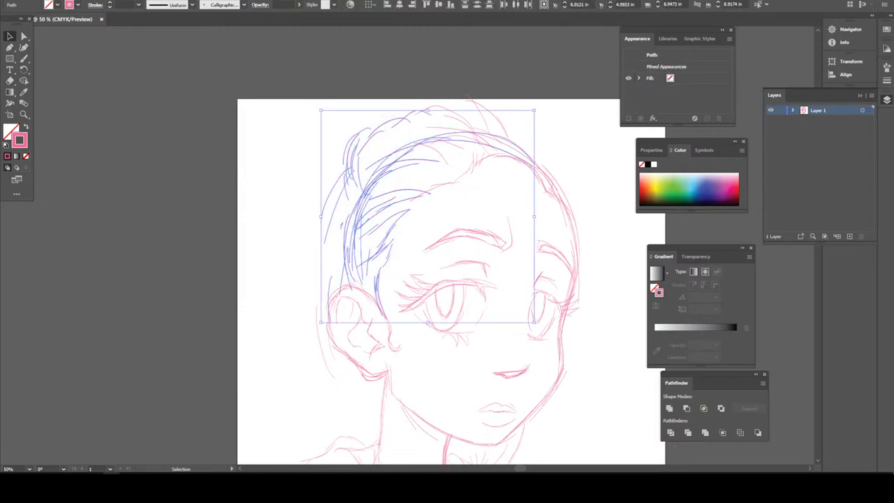
{"action": "left_click_drag", "start_coordinate": [321, 216], "coordinate": [292, 217]}
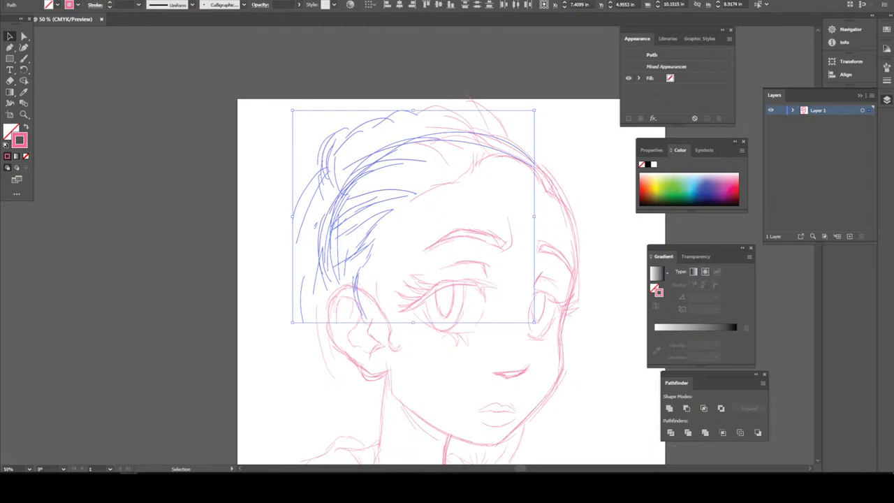
{"action": "key", "text": "Delete"}
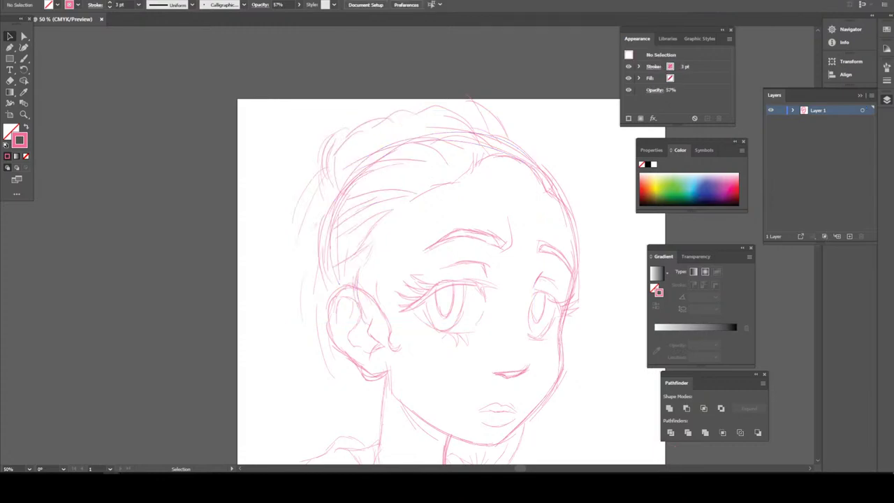
{"action": "key", "text": "ctrl+minus"}
{"action": "key", "text": "ctrl+minus"}
{"action": "key", "text": "ctrl+minus"}
{"action": "key", "text": "ctrl+plus"}
{"action": "key", "text": "ctrl+plus"}
{"action": "key", "text": "ctrl+plus"}
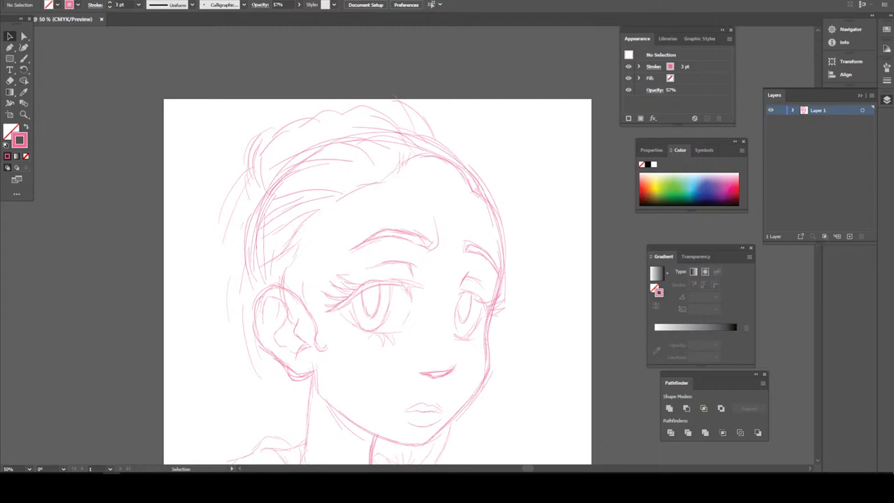
- Undo the last hair edit and ink the lower right jawline
{"action": "key", "text": "ctrl+z"}
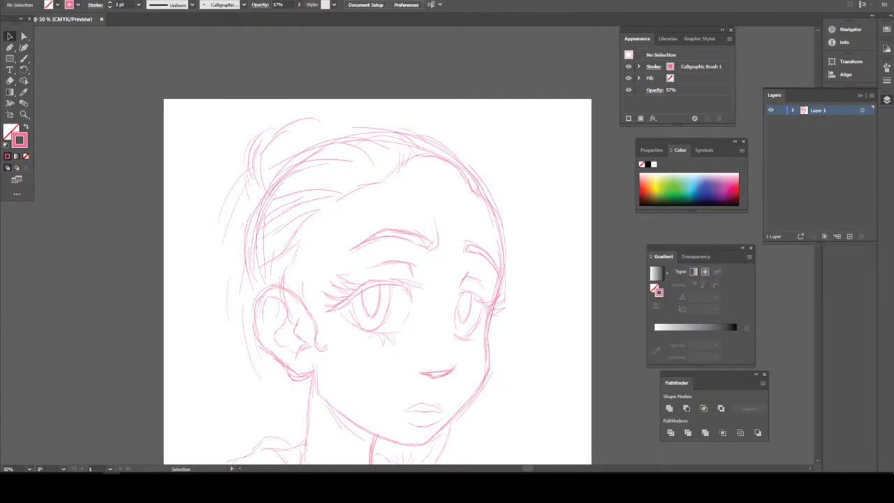
{"action": "key", "text": "ctrl+minus"}
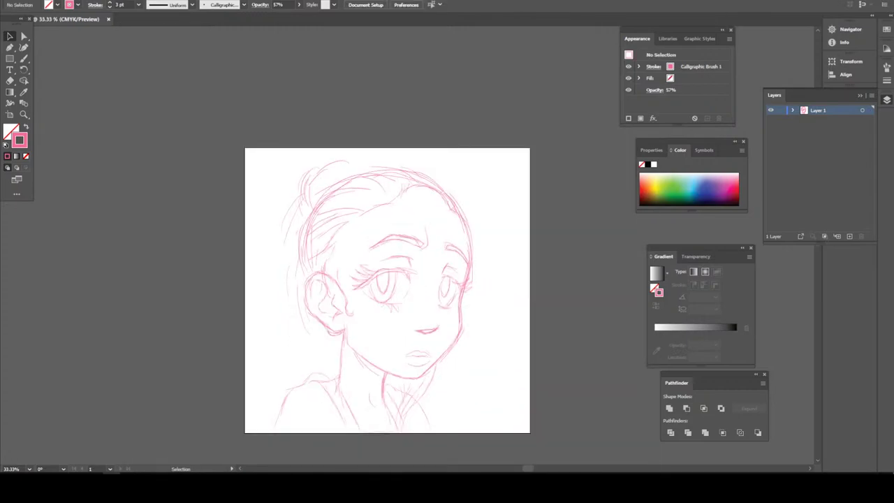
{"action": "key", "text": "ctrl+plus"}
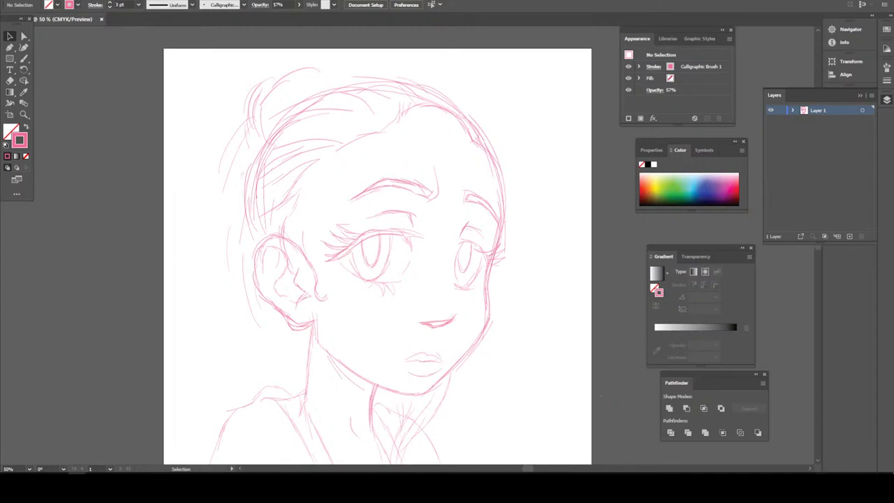
{"action": "left_click_drag", "start_coordinate": [491, 321], "coordinate": [462, 364]}
- Paint hair strands and a curl on the forehead, right-hairline strands, and the upper hairline
{"action": "scroll", "coordinate": [469, 359], "scroll_direction": "up", "scroll_amount": 1}
{"action": "key", "text": "b"}
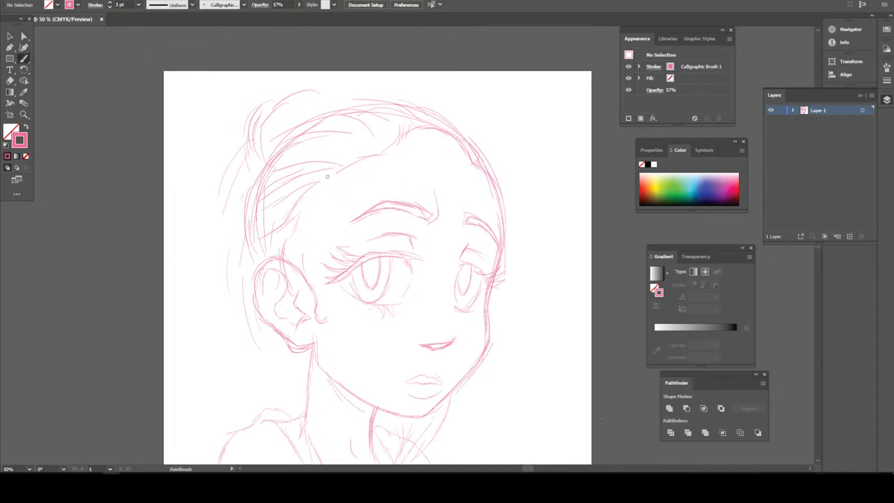
{"action": "key", "text": "ctrl+minus"}
{"action": "key", "text": "ctrl+plus"}
{"action": "key", "text": "ctrl+plus"}
{"action": "scroll", "coordinate": [559, 331], "scroll_direction": "up", "scroll_amount": 1}
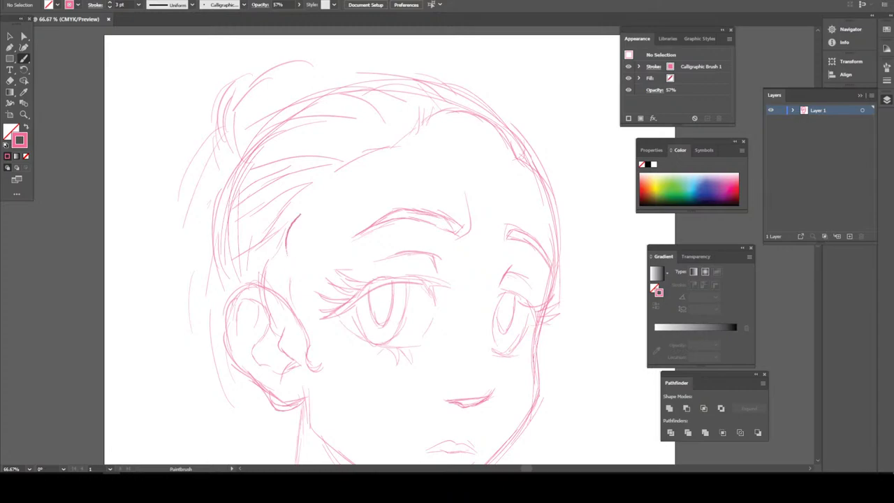
{"action": "left_click_drag", "start_coordinate": [290, 220], "coordinate": [385, 158]}
{"action": "mouse_move", "coordinate": [343, 187]}
{"action": "left_mouse_down"}
{"action": "mouse_move", "coordinate": [388, 156]}
{"action": "mouse_move", "coordinate": [326, 194]}
{"action": "mouse_move", "coordinate": [357, 164]}
{"action": "left_mouse_up"}
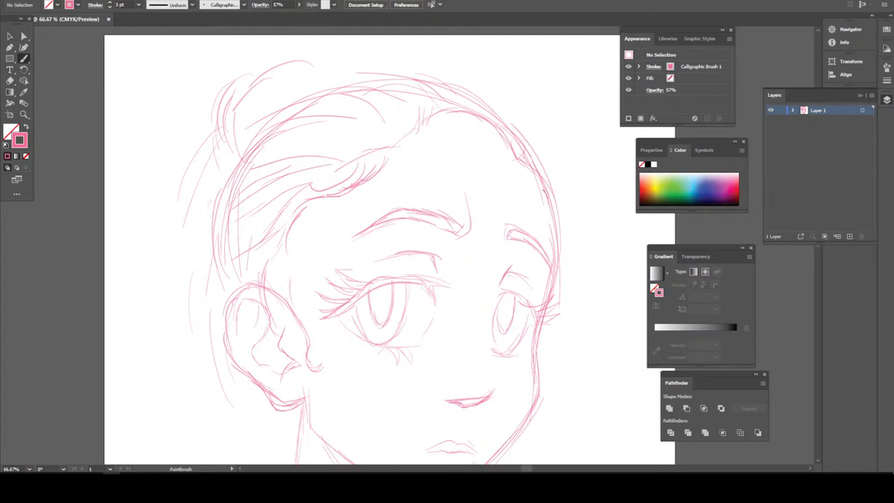
{"action": "mouse_move", "coordinate": [525, 165]}
{"action": "left_mouse_down"}
{"action": "mouse_move", "coordinate": [549, 198]}
{"action": "mouse_move", "coordinate": [542, 190]}
{"action": "left_mouse_up"}
{"action": "left_click_drag", "start_coordinate": [514, 145], "coordinate": [538, 179]}
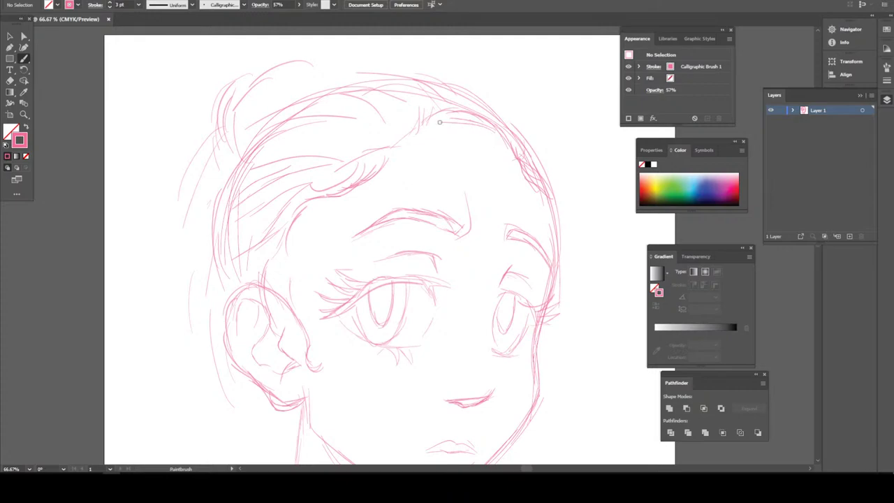
{"action": "left_click_drag", "start_coordinate": [465, 120], "coordinate": [403, 143]}
{"action": "key", "text": "ctrl+minus"}
{"action": "key", "text": "ctrl+minus"}
{"action": "key", "text": "ctrl+plus"}
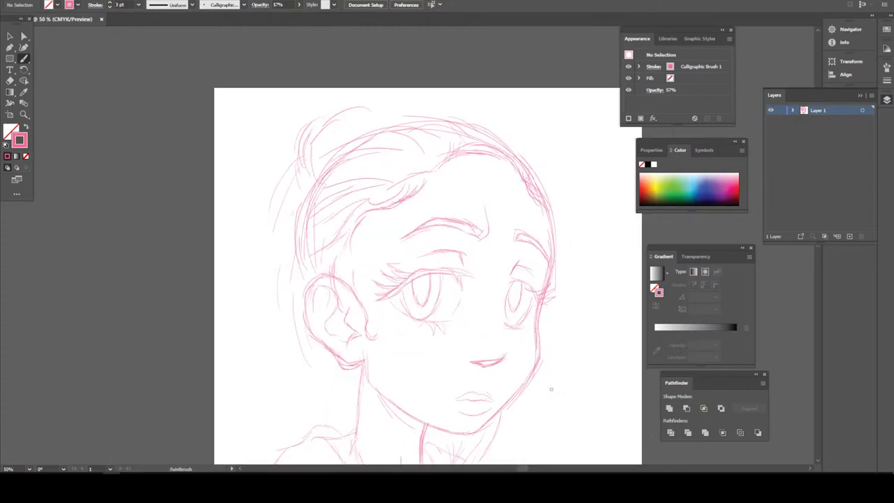
{"action": "scroll", "coordinate": [240, 261], "scroll_direction": "down", "scroll_amount": 4}
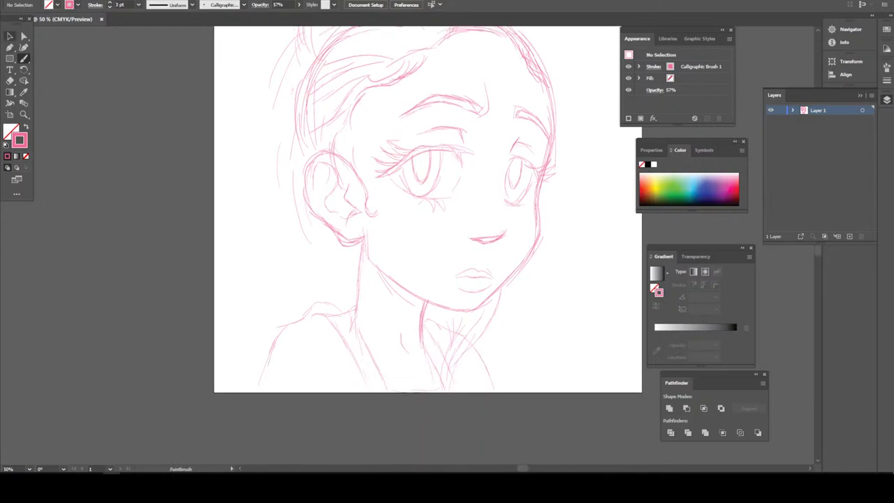
- Select the hatch strokes on the neck and delete them
{"action": "left_click", "coordinate": [10, 36]}
{"action": "left_click", "coordinate": [461, 350]}
{"action": "key", "text": "Delete"}
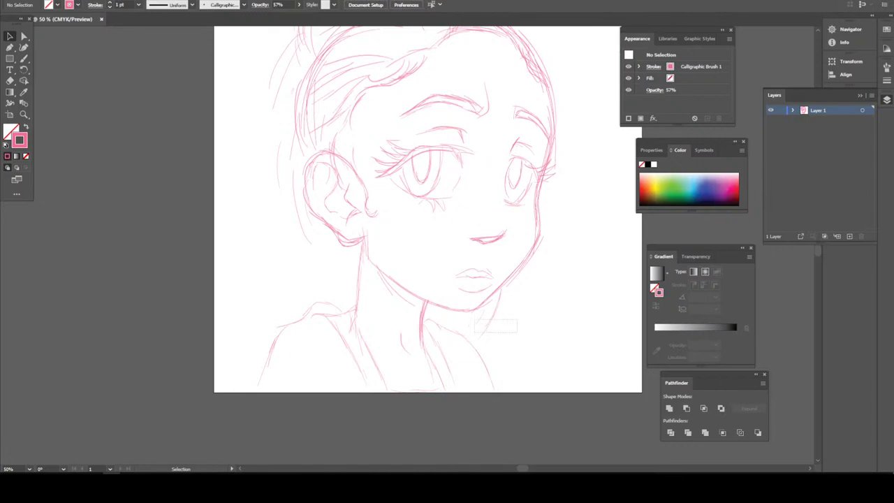
{"action": "scroll", "coordinate": [517, 294], "scroll_direction": "up", "scroll_amount": 3}
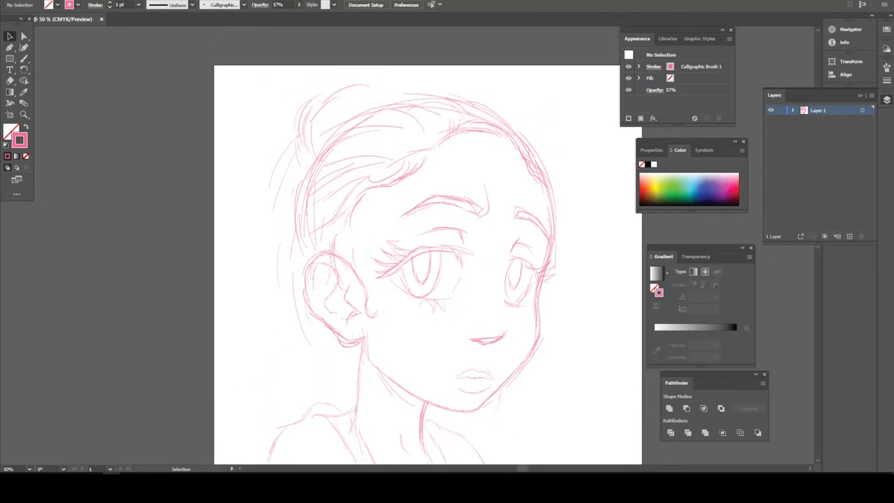
- Delete the faint stray hair strokes left of the head and the old hair-bun strokes
{"action": "left_click_drag", "start_coordinate": [267, 322], "coordinate": [291, 268]}
{"action": "left_click_drag", "start_coordinate": [263, 210], "coordinate": [281, 148]}
{"action": "key", "text": "Delete"}
{"action": "left_click_drag", "start_coordinate": [332, 86], "coordinate": [373, 83]}
{"action": "key", "text": "Delete"}
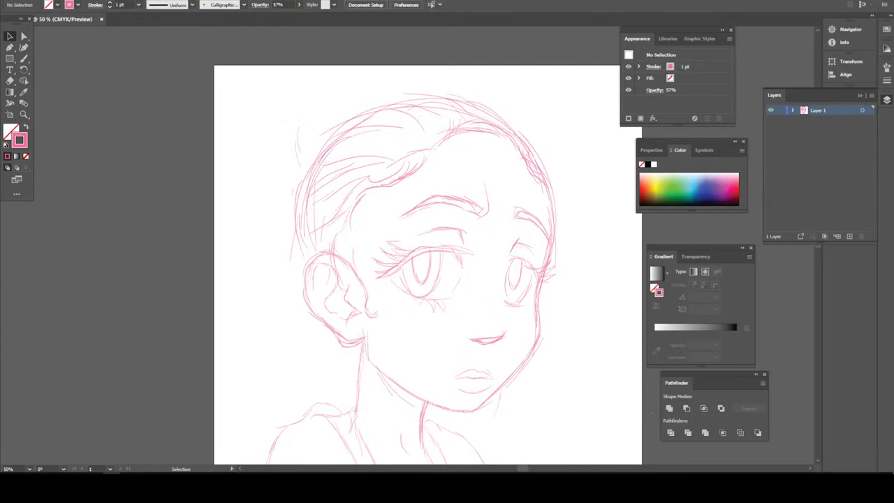
{"action": "key", "text": "ctrl+minus"}
{"action": "key", "text": "ctrl+plus"}
{"action": "key", "text": "ctrl+plus"}
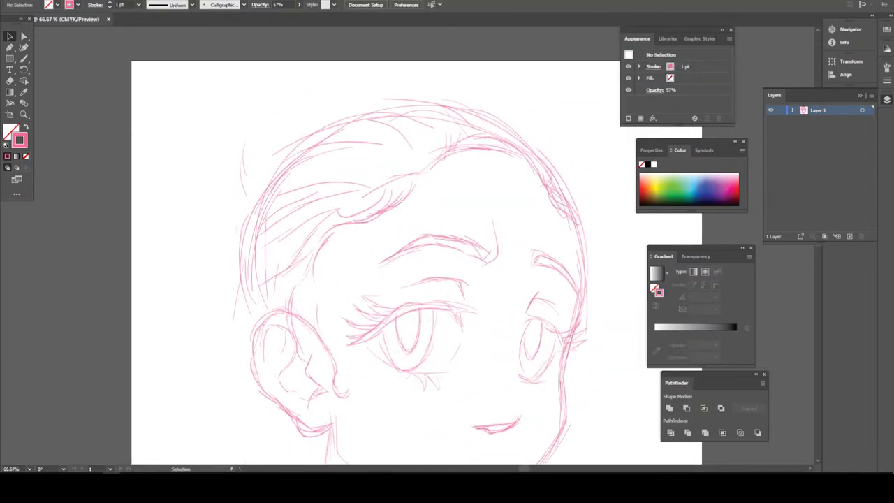
- Resize the upper hair strokes, then remove a test arc drawn over the head
{"action": "left_click_drag", "start_coordinate": [285, 96], "coordinate": [335, 140]}
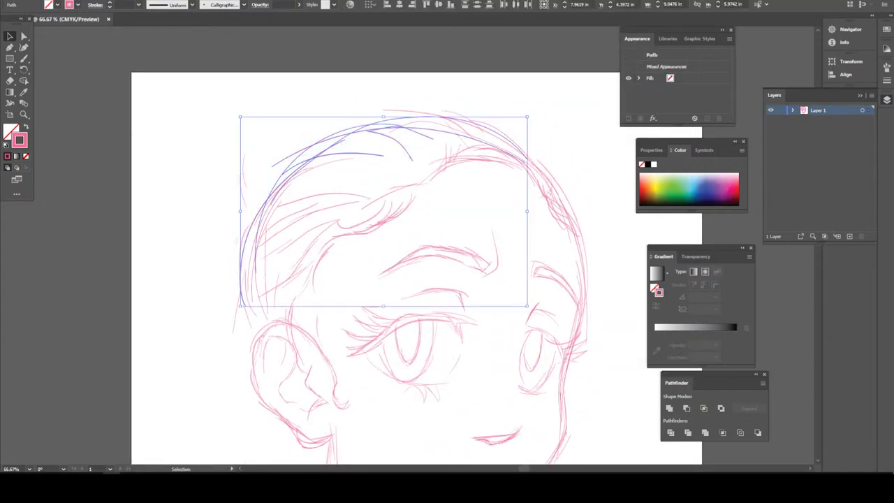
{"action": "key", "text": "ctrl+shift+a"}
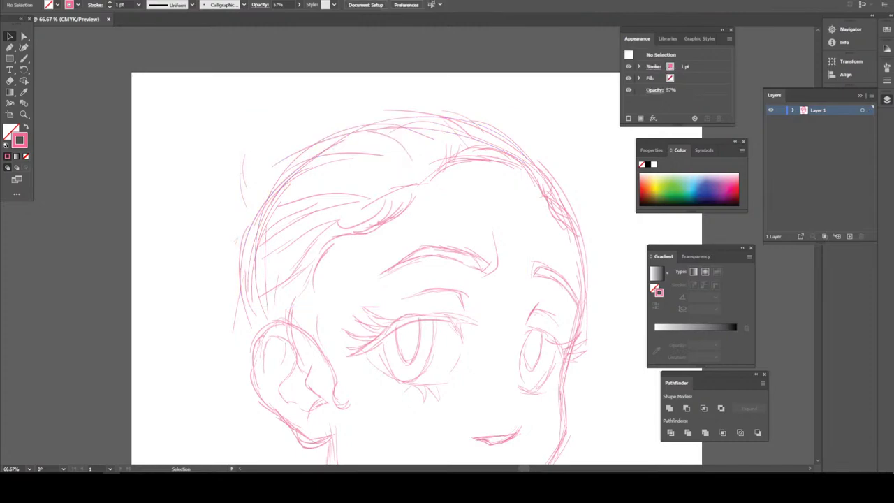
{"action": "left_click_drag", "start_coordinate": [284, 106], "coordinate": [343, 148]}
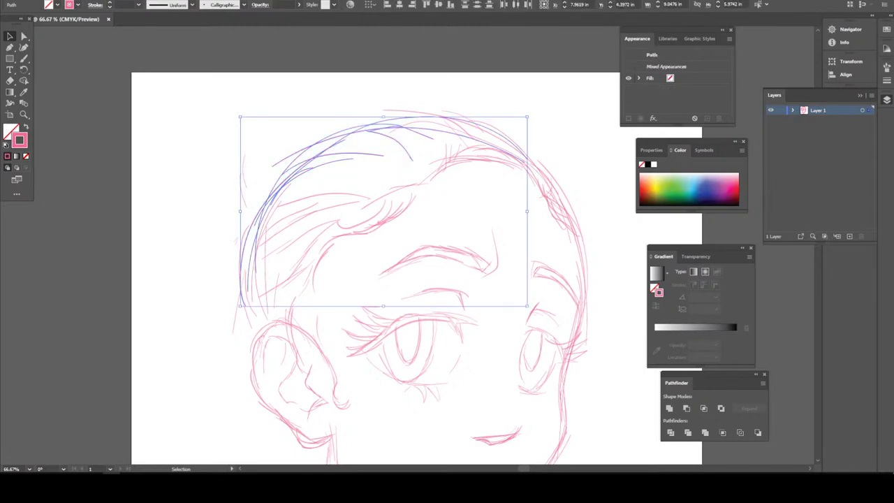
{"action": "left_click_drag", "start_coordinate": [240, 118], "coordinate": [245, 109]}
{"action": "key", "text": "ctrl+shift+a"}
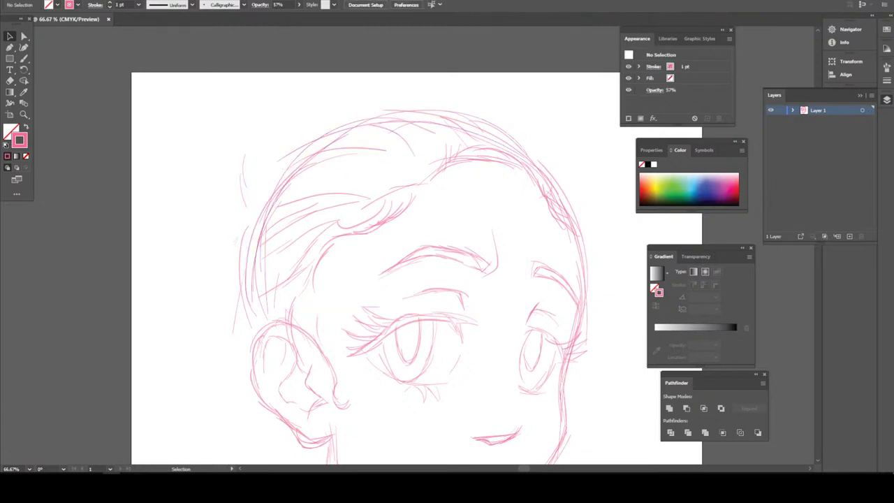
{"action": "left_click_drag", "start_coordinate": [321, 91], "coordinate": [497, 173]}
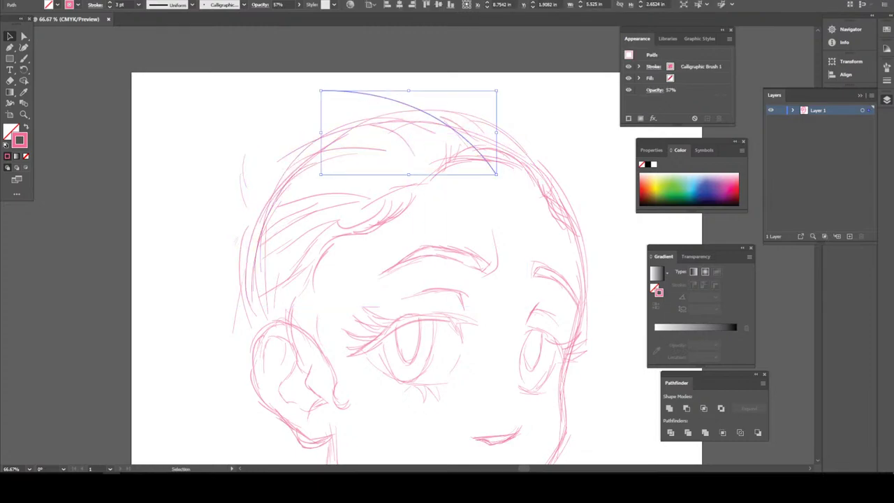
{"action": "key", "text": "Delete"}
- Paint new hair strokes along the top and down the left side of the head
{"action": "key", "text": "b"}
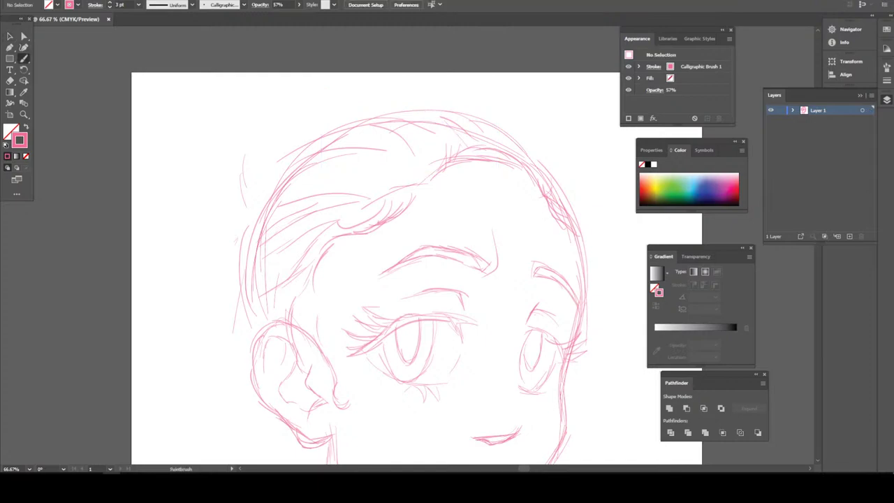
{"action": "mouse_move", "coordinate": [455, 121]}
{"action": "left_mouse_down"}
{"action": "mouse_move", "coordinate": [361, 105]}
{"action": "mouse_move", "coordinate": [336, 112]}
{"action": "mouse_move", "coordinate": [343, 119]}
{"action": "left_mouse_up"}
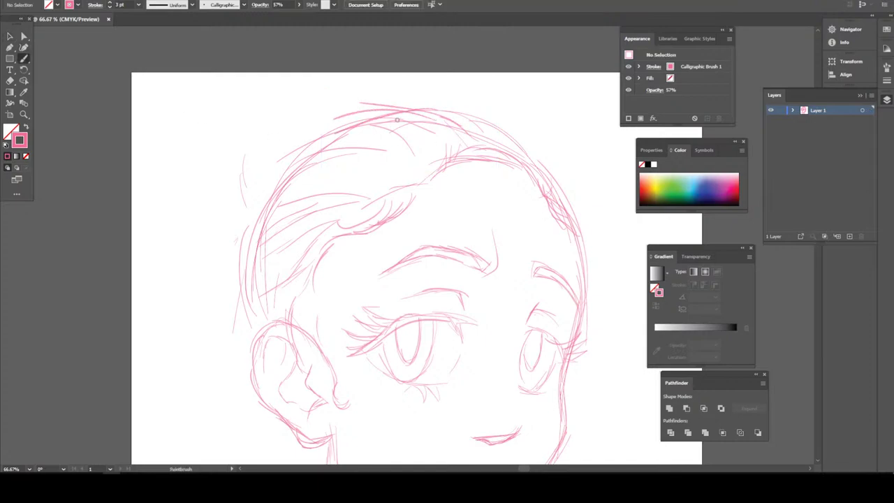
{"action": "left_click_drag", "start_coordinate": [404, 103], "coordinate": [286, 165]}
{"action": "left_click_drag", "start_coordinate": [253, 232], "coordinate": [311, 143]}
{"action": "left_click_drag", "start_coordinate": [255, 209], "coordinate": [310, 132]}
{"action": "left_click_drag", "start_coordinate": [271, 186], "coordinate": [392, 115]}
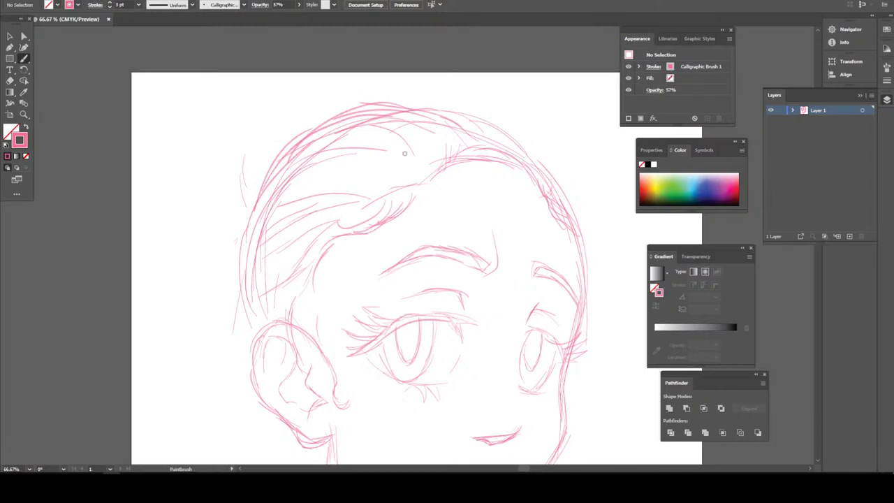
{"action": "key", "text": "ctrl+minus"}
{"action": "key", "text": "ctrl+minus"}
{"action": "key", "text": "ctrl+minus"}
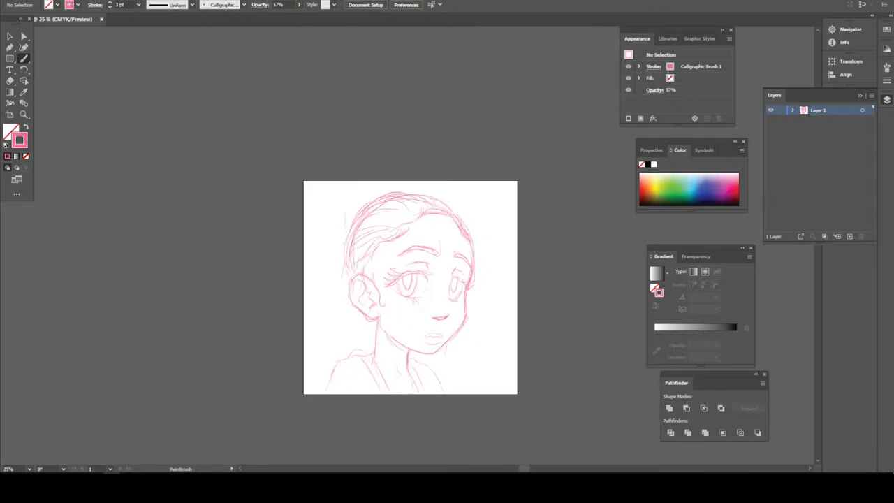
{"action": "key", "text": "ctrl+plus"}
{"action": "key", "text": "ctrl+plus"}
{"action": "key", "text": "ctrl+plus"}
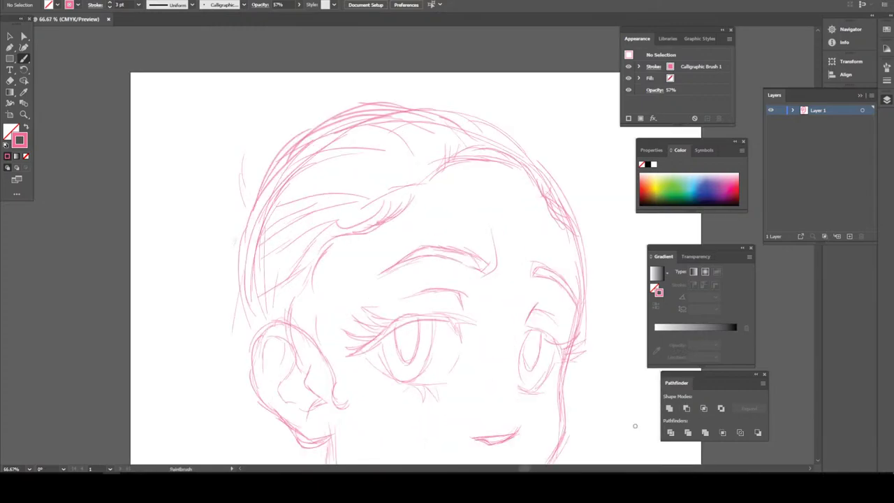
- Add inner hair strands above the ear and short strokes in the upper-right hair
{"action": "left_click_drag", "start_coordinate": [250, 296], "coordinate": [267, 320]}
{"action": "mouse_move", "coordinate": [299, 290]}
{"action": "left_mouse_down"}
{"action": "mouse_move", "coordinate": [320, 247]}
{"action": "mouse_move", "coordinate": [248, 272]}
{"action": "mouse_move", "coordinate": [290, 244]}
{"action": "left_mouse_up"}
{"action": "left_click_drag", "start_coordinate": [268, 283], "coordinate": [291, 249]}
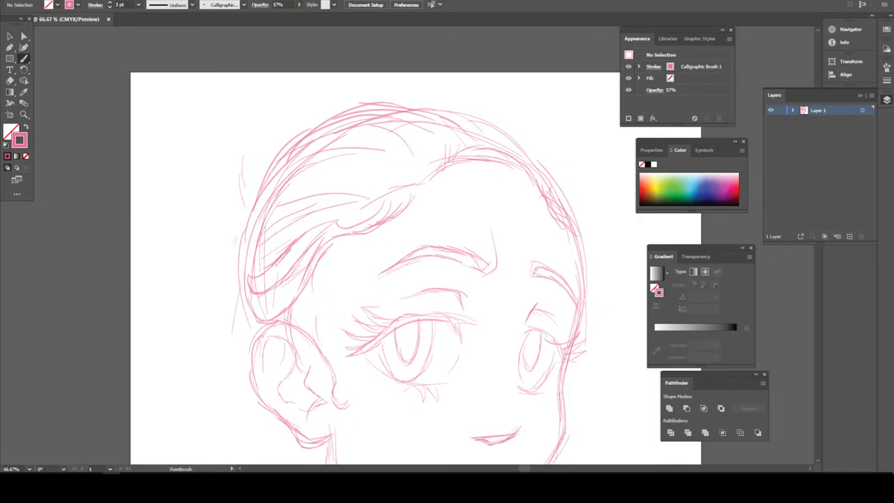
{"action": "mouse_move", "coordinate": [329, 204]}
{"action": "left_mouse_down"}
{"action": "mouse_move", "coordinate": [246, 246]}
{"action": "mouse_move", "coordinate": [377, 183]}
{"action": "mouse_move", "coordinate": [247, 214]}
{"action": "left_mouse_up"}
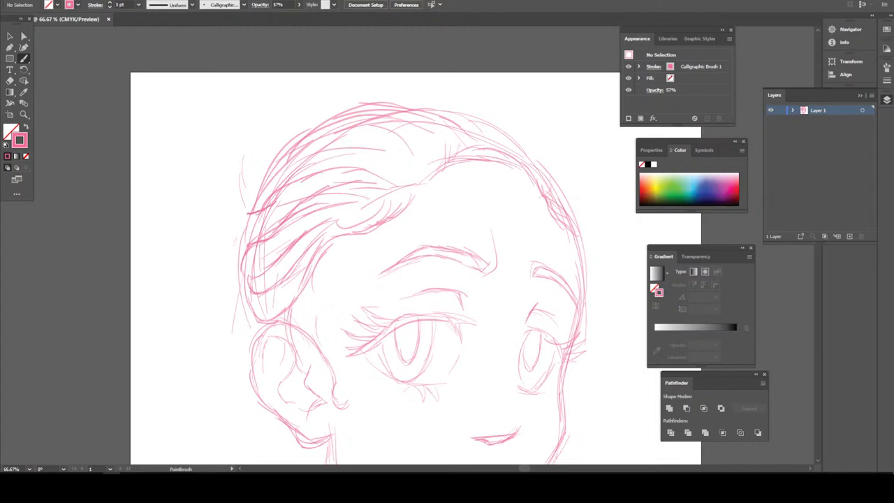
{"action": "left_click_drag", "start_coordinate": [405, 156], "coordinate": [417, 165]}
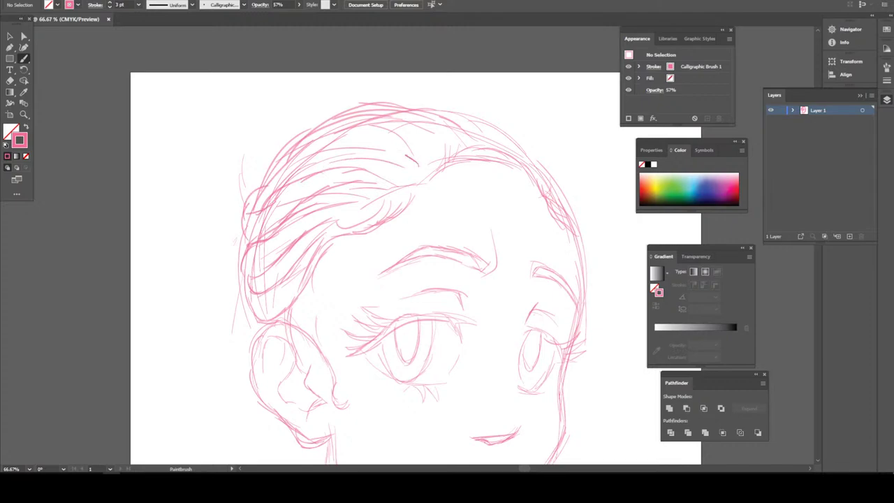
{"action": "mouse_move", "coordinate": [405, 133]}
{"action": "left_mouse_down"}
{"action": "mouse_move", "coordinate": [428, 148]}
{"action": "mouse_move", "coordinate": [431, 101]}
{"action": "left_mouse_up"}
{"action": "left_click_drag", "start_coordinate": [452, 135], "coordinate": [384, 100]}
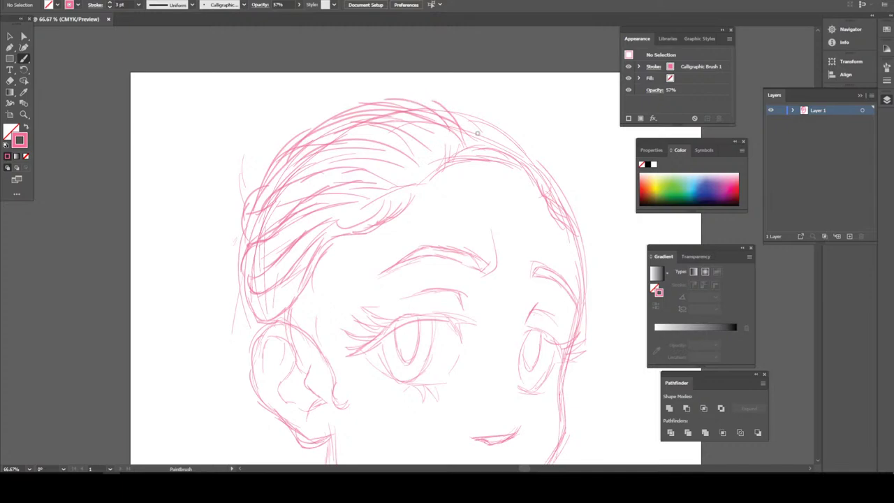
{"action": "key", "text": "ctrl+minus"}
{"action": "key", "text": "ctrl+minus"}
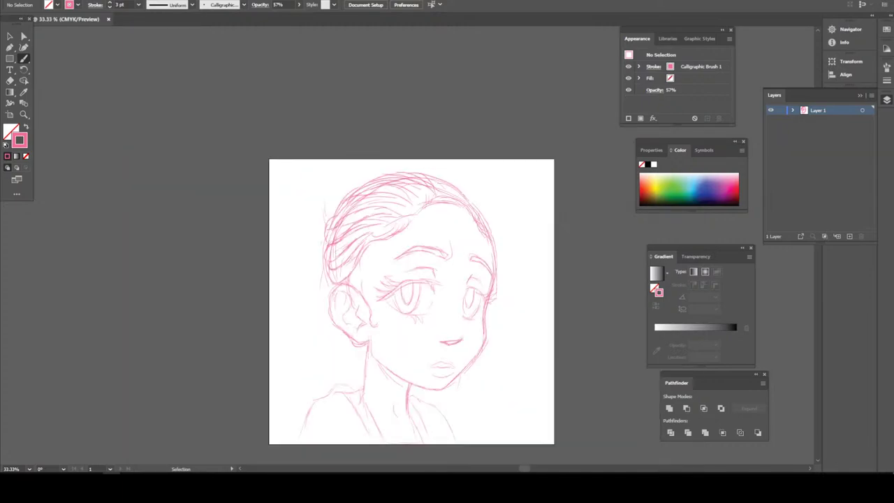
{"action": "key", "text": "ctrl+minus"}
{"action": "key", "text": "ctrl+plus"}
{"action": "key", "text": "ctrl+plus"}
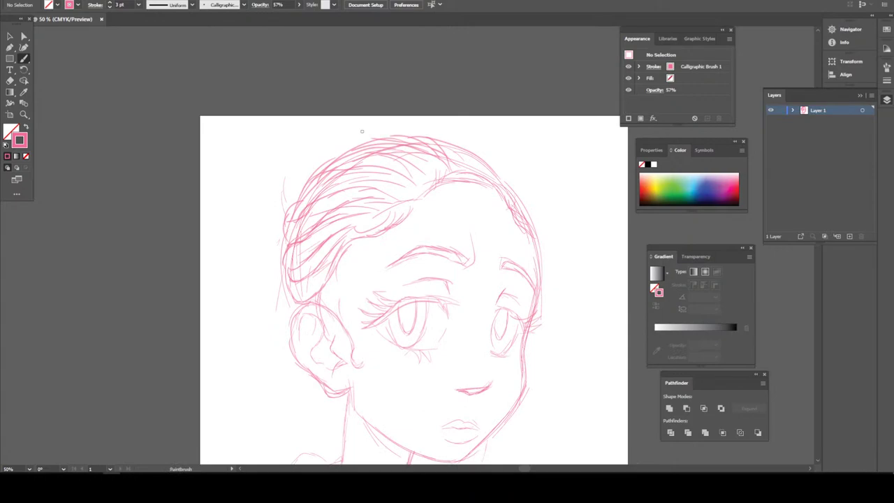
- Outline a hair bun at the upper left of the head
{"action": "mouse_move", "coordinate": [380, 131]}
{"action": "left_mouse_down"}
{"action": "mouse_move", "coordinate": [326, 138]}
{"action": "mouse_move", "coordinate": [318, 149]}
{"action": "mouse_move", "coordinate": [337, 146]}
{"action": "mouse_move", "coordinate": [310, 176]}
{"action": "mouse_move", "coordinate": [351, 141]}
{"action": "mouse_move", "coordinate": [319, 146]}
{"action": "mouse_move", "coordinate": [305, 187]}
{"action": "left_mouse_up"}
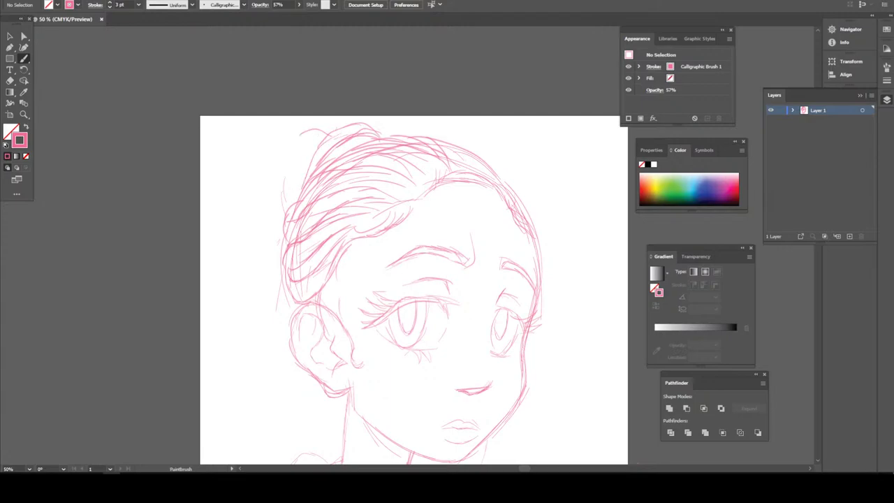
{"action": "mouse_move", "coordinate": [331, 127]}
{"action": "left_mouse_down"}
{"action": "mouse_move", "coordinate": [297, 138]}
{"action": "mouse_move", "coordinate": [285, 183]}
{"action": "left_mouse_up"}
{"action": "left_click_drag", "start_coordinate": [309, 136], "coordinate": [295, 184]}
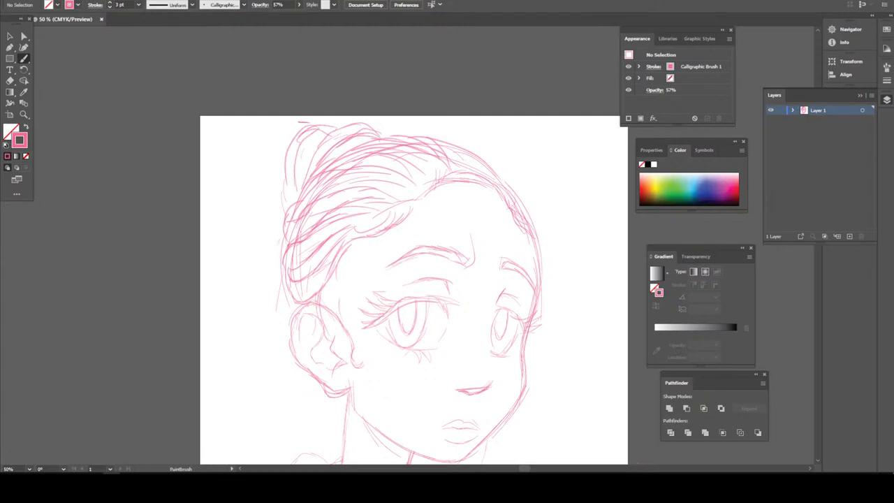
{"action": "mouse_move", "coordinate": [308, 124]}
{"action": "left_mouse_down"}
{"action": "mouse_move", "coordinate": [257, 183]}
{"action": "mouse_move", "coordinate": [283, 210]}
{"action": "left_mouse_up"}
{"action": "left_click_drag", "start_coordinate": [259, 144], "coordinate": [282, 211]}
- Add inner and left-edge strokes to the hair bun
{"action": "left_click_drag", "start_coordinate": [278, 157], "coordinate": [273, 191]}
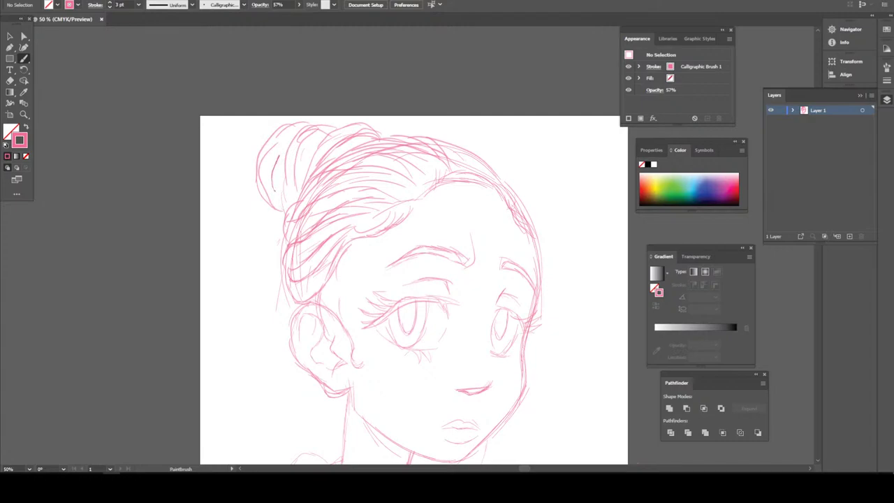
{"action": "left_click_drag", "start_coordinate": [298, 137], "coordinate": [273, 187]}
{"action": "left_click_drag", "start_coordinate": [270, 164], "coordinate": [273, 213]}
{"action": "key", "text": "ctrl+minus"}
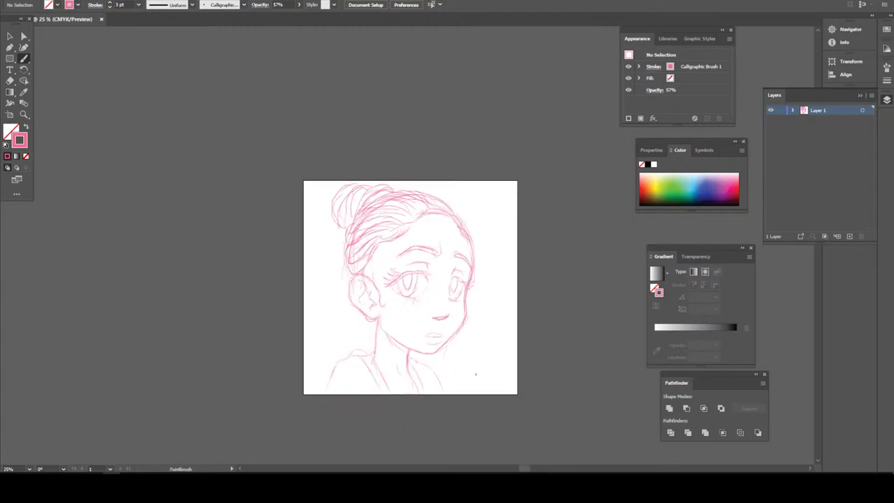
{"action": "scroll", "coordinate": [476, 369], "scroll_direction": "down", "scroll_amount": 2}
{"action": "key", "text": "ctrl+plus"}
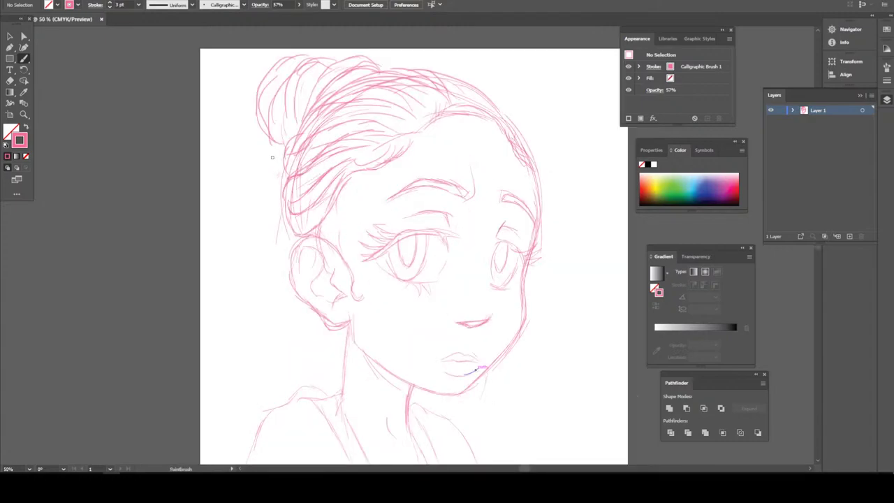
{"action": "left_click_drag", "start_coordinate": [265, 105], "coordinate": [283, 177]}
{"action": "scroll", "coordinate": [481, 368], "scroll_direction": "down", "scroll_amount": 1}
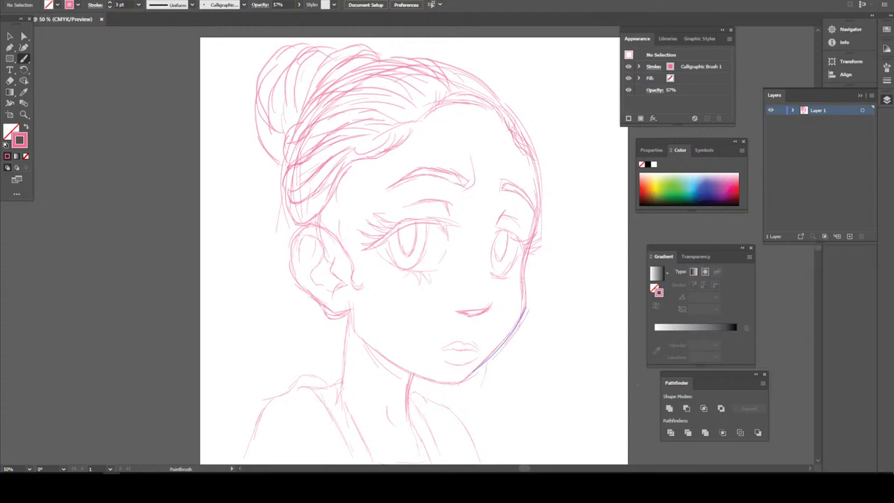
- Draw the right side of the face down to the jawline
{"action": "mouse_move", "coordinate": [538, 202]}
{"action": "left_mouse_down"}
{"action": "mouse_move", "coordinate": [518, 370]}
{"action": "mouse_move", "coordinate": [476, 411]}
{"action": "mouse_move", "coordinate": [444, 405]}
{"action": "left_mouse_up"}
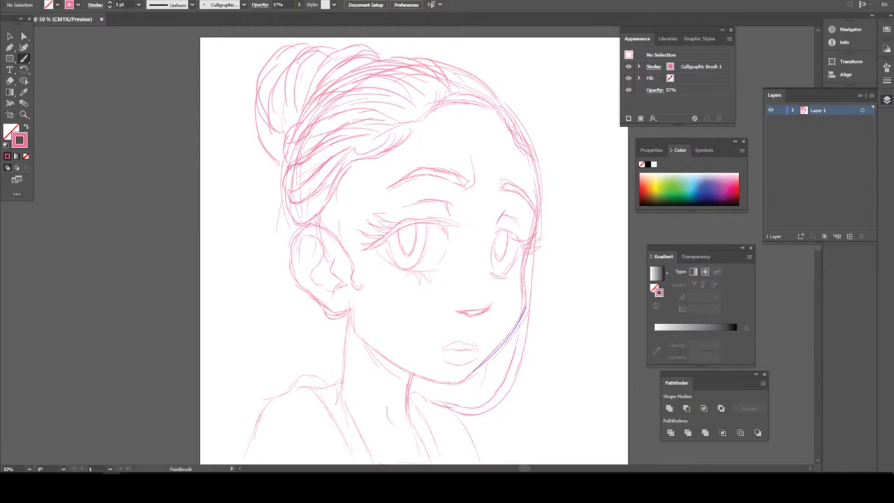
{"action": "left_click_drag", "start_coordinate": [487, 368], "coordinate": [487, 368]}
{"action": "scroll", "coordinate": [486, 368], "scroll_direction": "down", "scroll_amount": 3}
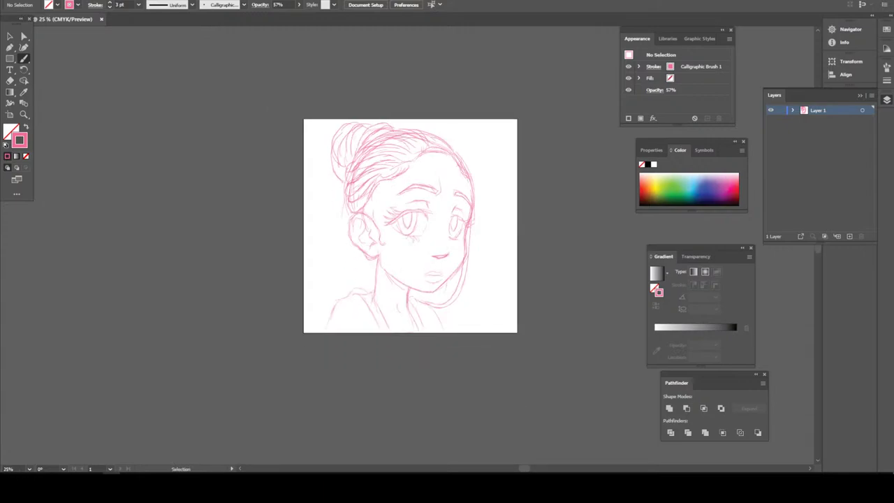
{"action": "scroll", "coordinate": [522, 429], "scroll_direction": "up", "scroll_amount": 4}
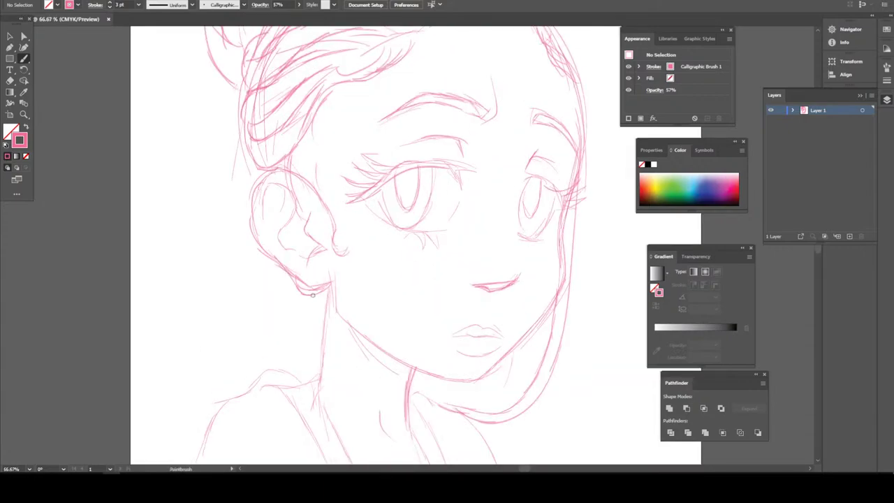
- Sketch the left neck line toward the shoulder and strokes along the hair's left edge
{"action": "mouse_move", "coordinate": [314, 295]}
{"action": "left_mouse_down"}
{"action": "mouse_move", "coordinate": [299, 384]}
{"action": "mouse_move", "coordinate": [323, 304]}
{"action": "left_mouse_up"}
{"action": "left_click_drag", "start_coordinate": [295, 339], "coordinate": [285, 376]}
{"action": "mouse_move", "coordinate": [297, 309]}
{"action": "left_mouse_down"}
{"action": "mouse_move", "coordinate": [283, 372]}
{"action": "mouse_move", "coordinate": [295, 301]}
{"action": "mouse_move", "coordinate": [279, 267]}
{"action": "left_mouse_up"}
{"action": "left_click_drag", "start_coordinate": [250, 140], "coordinate": [239, 185]}
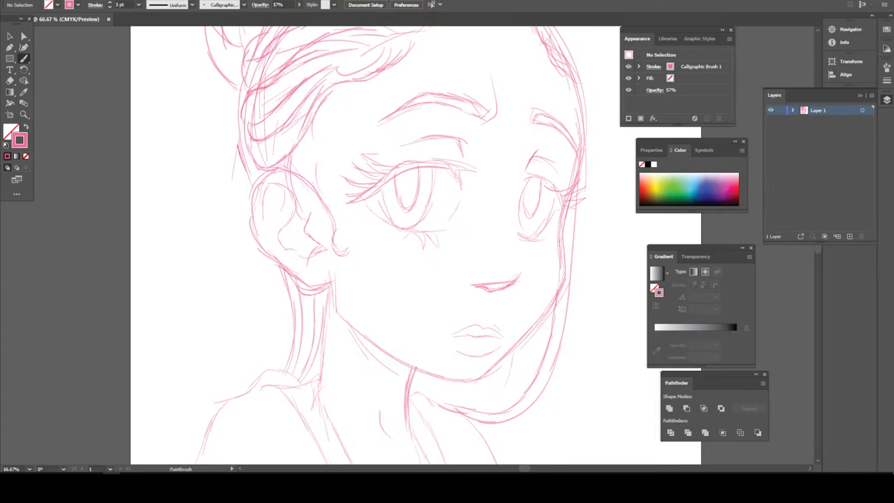
{"action": "left_click_drag", "start_coordinate": [231, 101], "coordinate": [239, 171]}
- Sketch a pink line along the jaw and neck
{"action": "key", "text": "ctrl+minus"}
{"action": "key", "text": "ctrl+minus"}
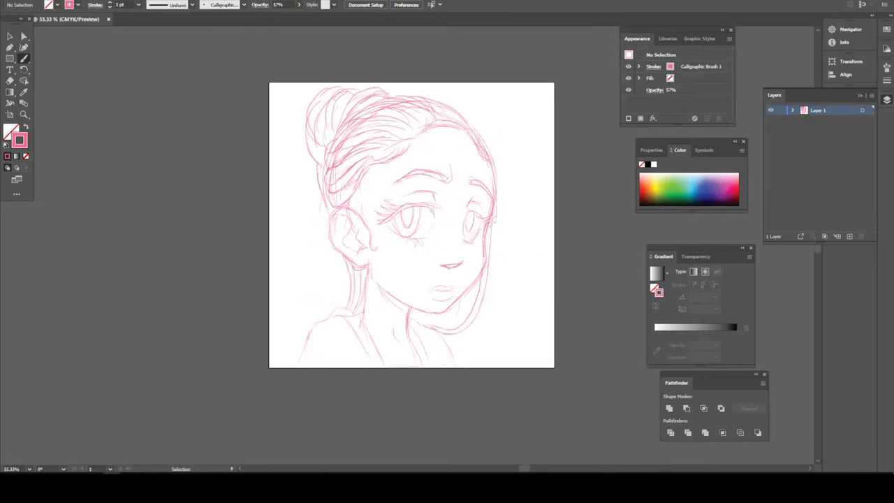
{"action": "key", "text": "ctrl+minus"}
{"action": "key", "text": "ctrl+equal"}
{"action": "key", "text": "ctrl+equal"}
{"action": "key", "text": "ctrl+equal"}
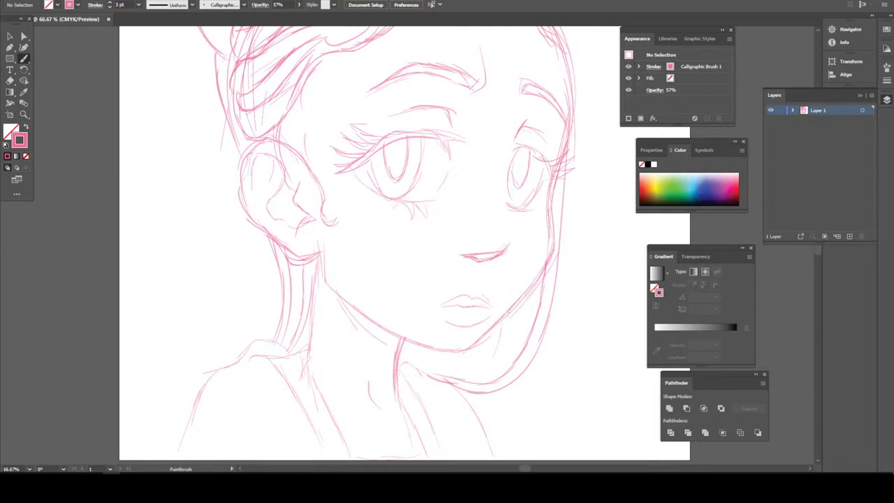
{"action": "mouse_move", "coordinate": [482, 358]}
{"action": "left_mouse_down"}
{"action": "mouse_move", "coordinate": [428, 372]}
{"action": "mouse_move", "coordinate": [447, 358]}
{"action": "left_mouse_up"}
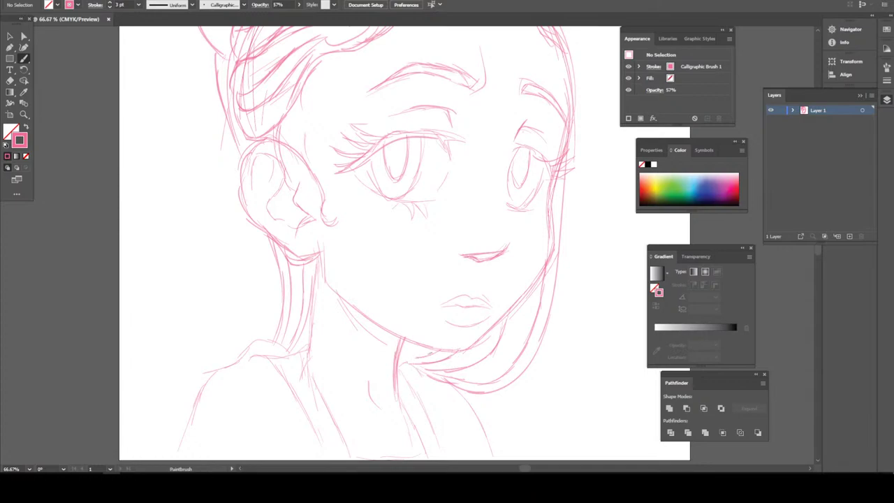
{"action": "key", "text": "ctrl+minus"}
{"action": "key", "text": "ctrl+minus"}
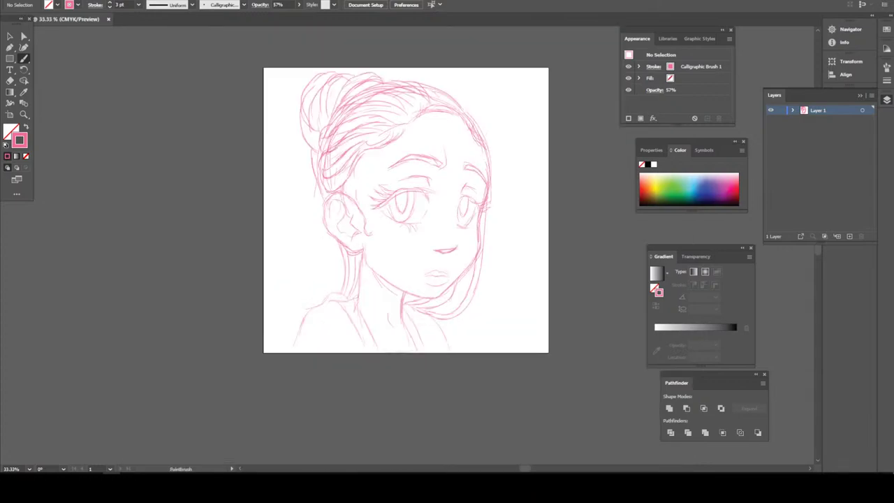
{"action": "key", "text": "ctrl+plus"}
{"action": "key", "text": "ctrl+plus"}
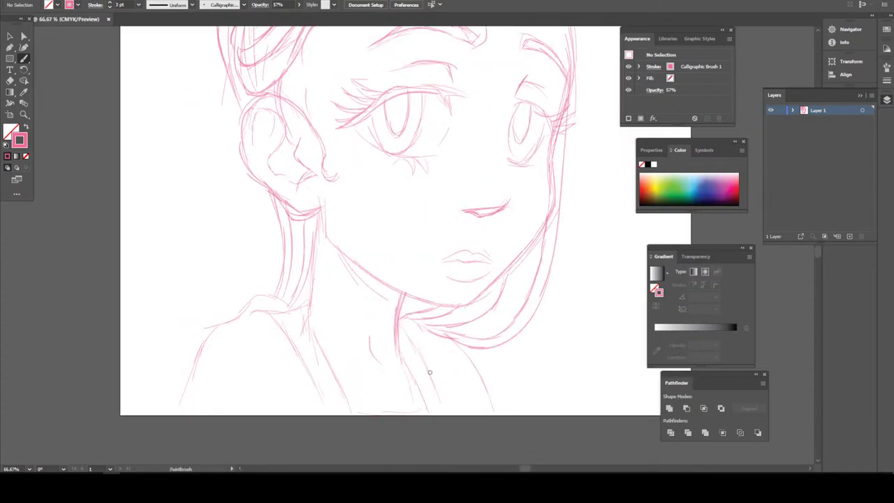
- Sketch both sides of the neck and the collar lines
{"action": "mouse_move", "coordinate": [434, 368]}
{"action": "left_mouse_down"}
{"action": "mouse_move", "coordinate": [437, 411]}
{"action": "mouse_move", "coordinate": [438, 361]}
{"action": "left_mouse_up"}
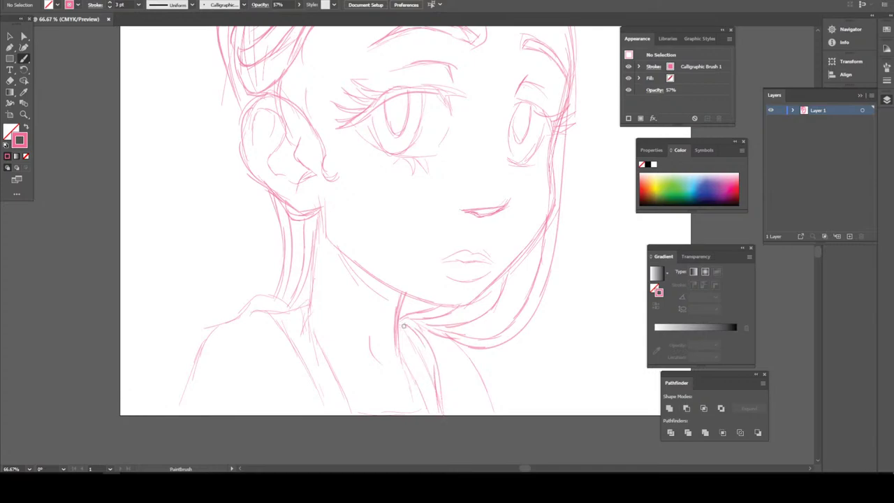
{"action": "left_click_drag", "start_coordinate": [401, 330], "coordinate": [427, 419]}
{"action": "left_click_drag", "start_coordinate": [317, 335], "coordinate": [351, 417]}
{"action": "left_click_drag", "start_coordinate": [302, 325], "coordinate": [325, 351]}
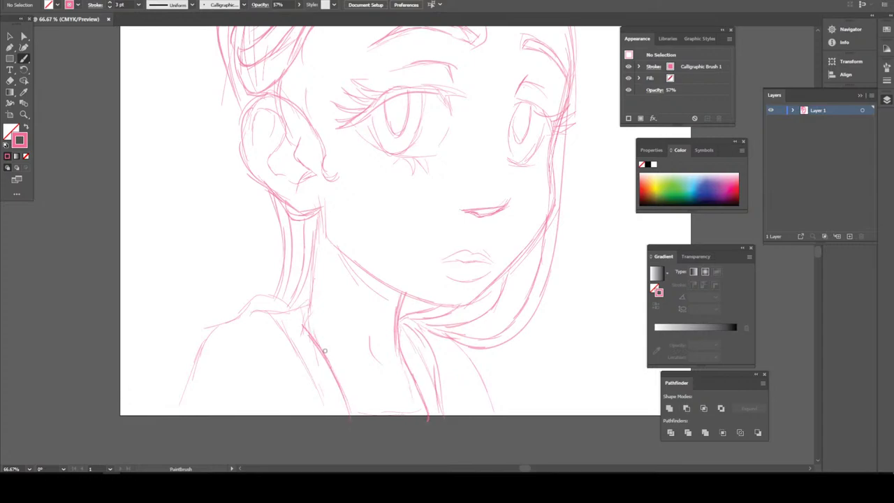
{"action": "mouse_move", "coordinate": [306, 314]}
{"action": "left_mouse_down"}
{"action": "mouse_move", "coordinate": [309, 333]}
{"action": "mouse_move", "coordinate": [292, 327]}
{"action": "mouse_move", "coordinate": [257, 341]}
{"action": "left_mouse_up"}
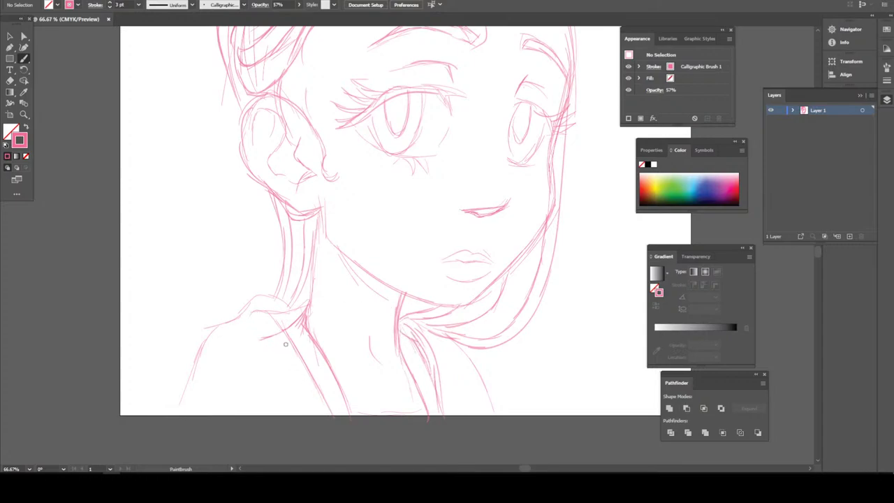
- Sketch the left shoulder, arm and chest lines plus the right collar line
{"action": "mouse_move", "coordinate": [289, 344]}
{"action": "left_mouse_down"}
{"action": "mouse_move", "coordinate": [269, 309]}
{"action": "mouse_move", "coordinate": [292, 306]}
{"action": "mouse_move", "coordinate": [247, 301]}
{"action": "mouse_move", "coordinate": [207, 330]}
{"action": "mouse_move", "coordinate": [179, 394]}
{"action": "left_mouse_up"}
{"action": "left_click_drag", "start_coordinate": [195, 358], "coordinate": [173, 414]}
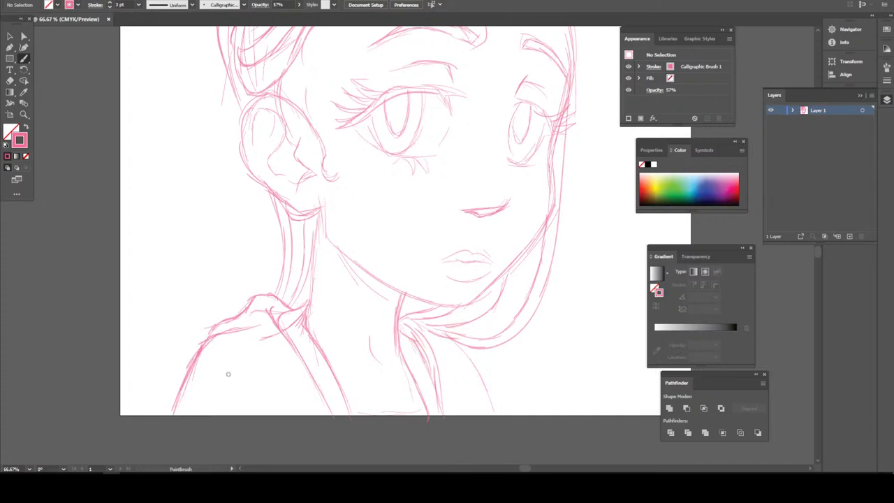
{"action": "mouse_move", "coordinate": [270, 340]}
{"action": "left_mouse_down"}
{"action": "mouse_move", "coordinate": [241, 348]}
{"action": "mouse_move", "coordinate": [284, 400]}
{"action": "left_mouse_up"}
{"action": "left_click_drag", "start_coordinate": [241, 349], "coordinate": [294, 415]}
{"action": "left_click_drag", "start_coordinate": [465, 415], "coordinate": [468, 350]}
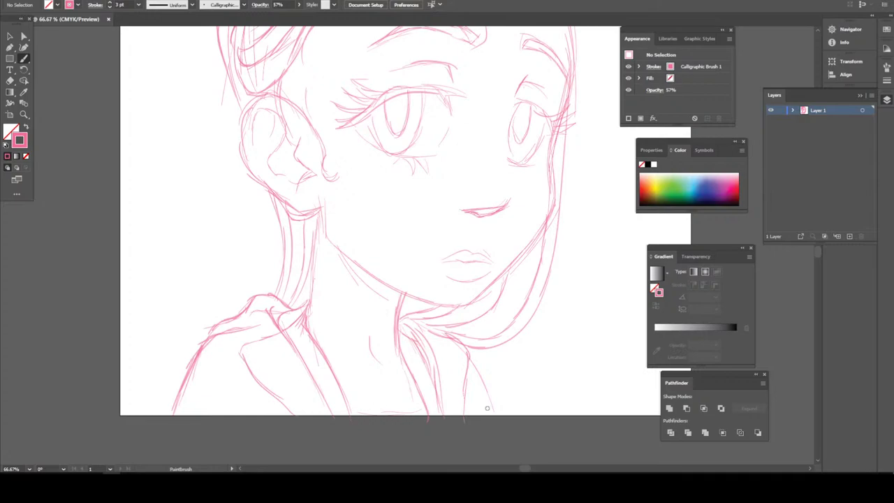
{"action": "left_click_drag", "start_coordinate": [487, 411], "coordinate": [470, 355]}
{"action": "left_click_drag", "start_coordinate": [263, 423], "coordinate": [247, 366]}
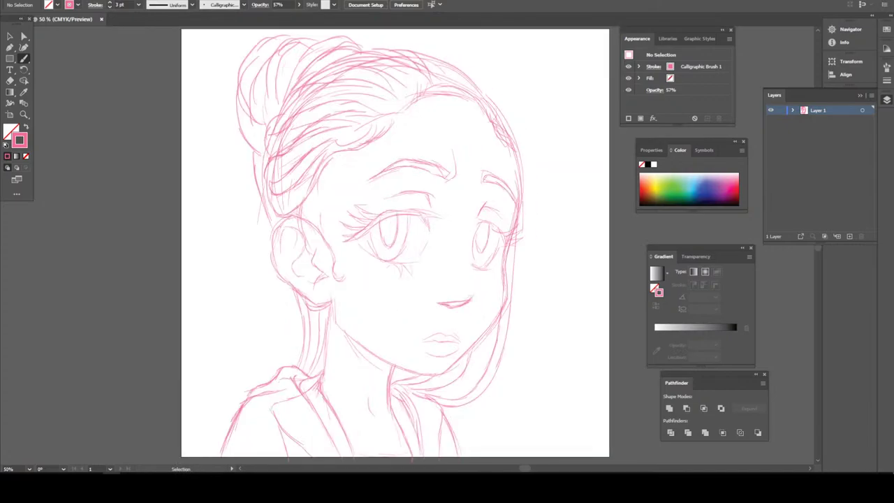
- Sketch a line along the right jaw and hair
{"action": "key", "text": "ctrl+minus"}
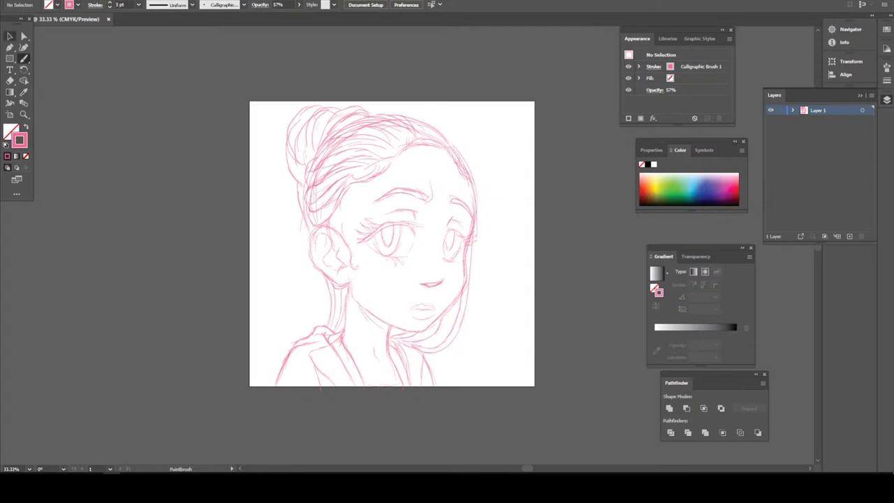
{"action": "key", "text": "v"}
{"action": "key", "text": "ctrl+plus"}
{"action": "key", "text": "ctrl+plus"}
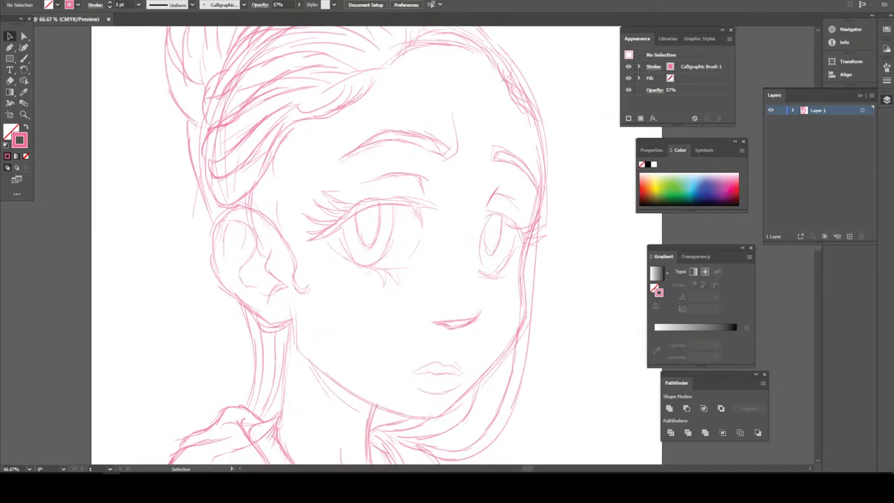
{"action": "key", "text": "b"}
{"action": "mouse_move", "coordinate": [523, 254]}
{"action": "left_mouse_down"}
{"action": "mouse_move", "coordinate": [506, 351]}
{"action": "mouse_move", "coordinate": [462, 391]}
{"action": "left_mouse_up"}
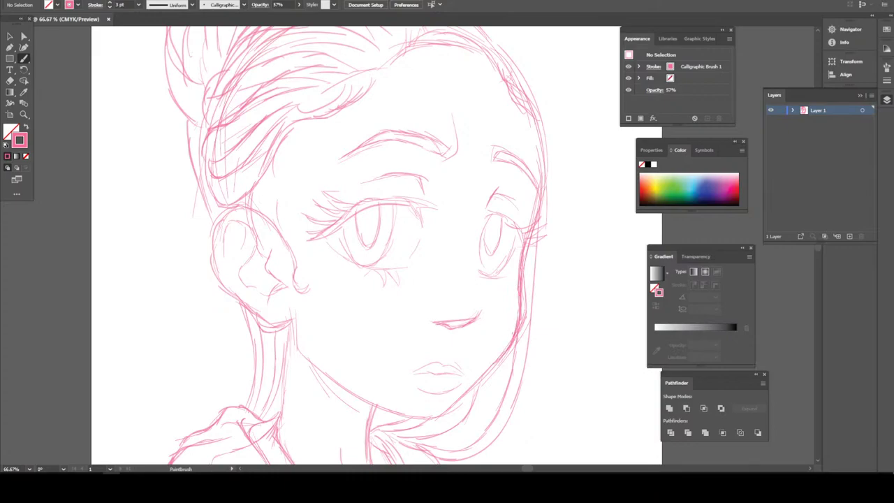
{"action": "key", "text": "ctrl+minus"}
{"action": "key", "text": "ctrl+minus"}
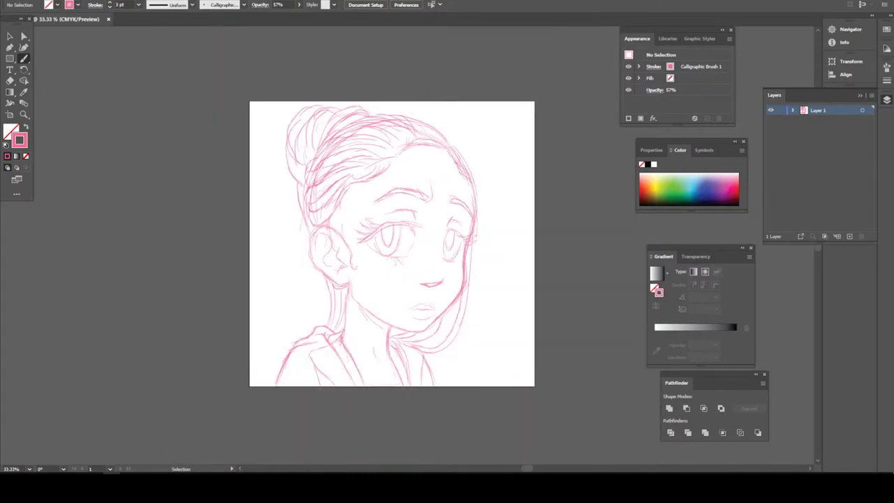
{"action": "scroll", "coordinate": [393, 266], "scroll_direction": "up", "scroll_amount": 1}
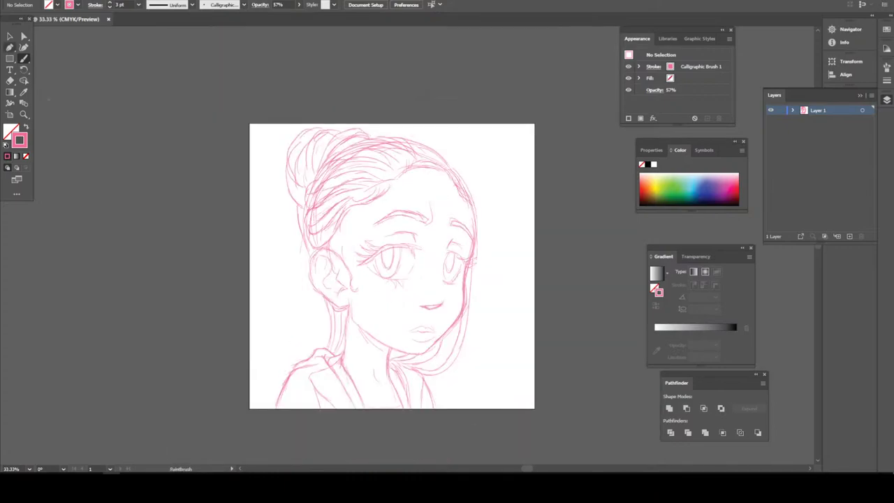
- Select all sketch paths and lower their opacity to 35%
{"action": "left_click", "coordinate": [10, 36]}
{"action": "left_click_drag", "start_coordinate": [260, 128], "coordinate": [503, 405]}
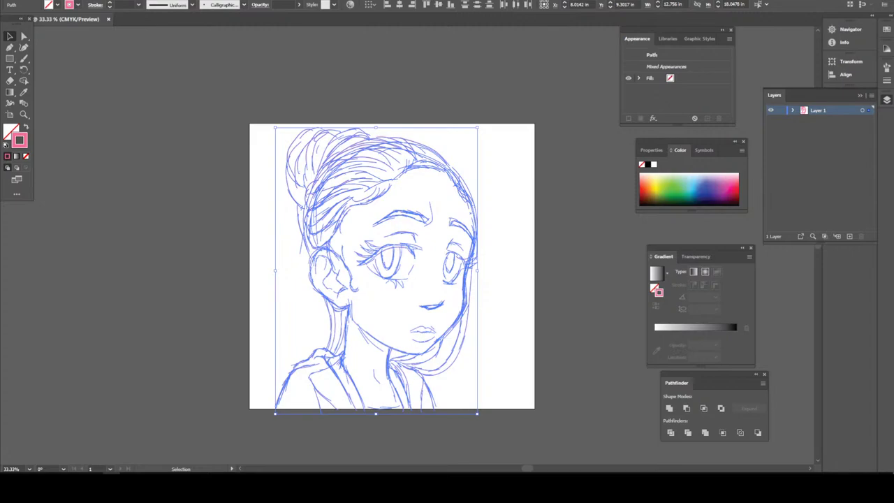
{"action": "left_click", "coordinate": [299, 4]}
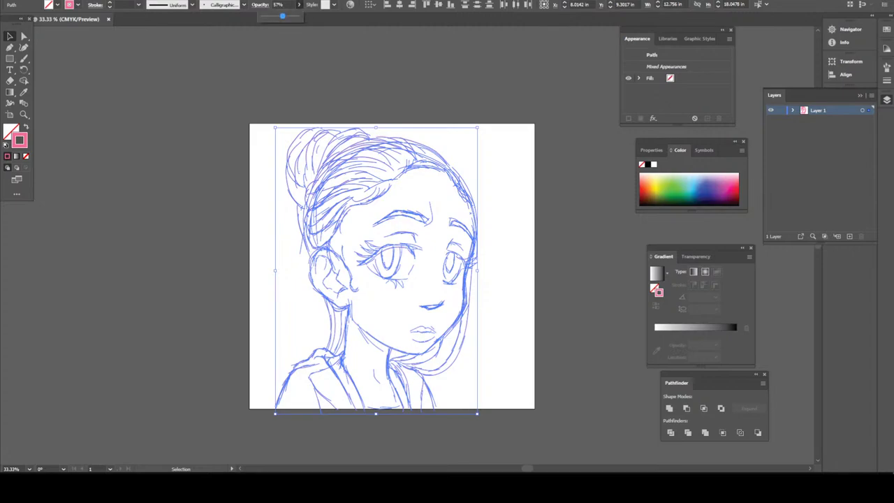
{"action": "left_click_drag", "start_coordinate": [302, 15], "coordinate": [275, 16]}
{"action": "key", "text": "Escape"}
{"action": "key", "text": "ctrl+shift+a"}
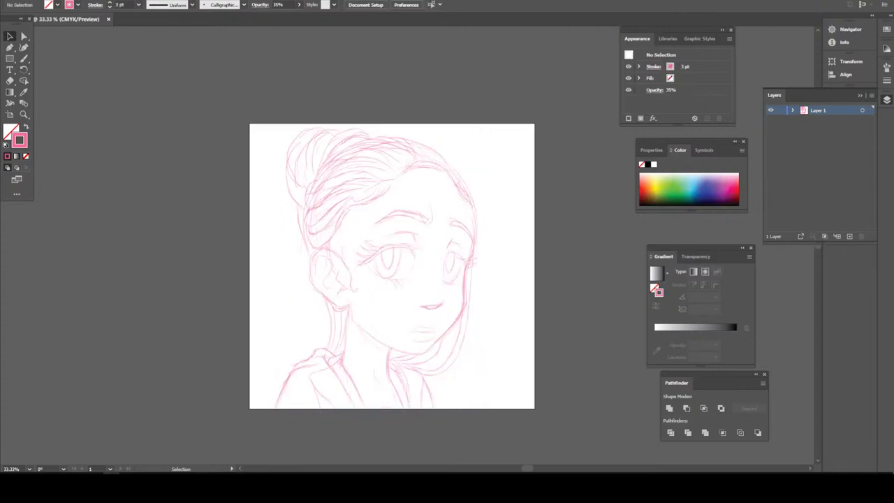
{"action": "key", "text": "ctrl+equal"}
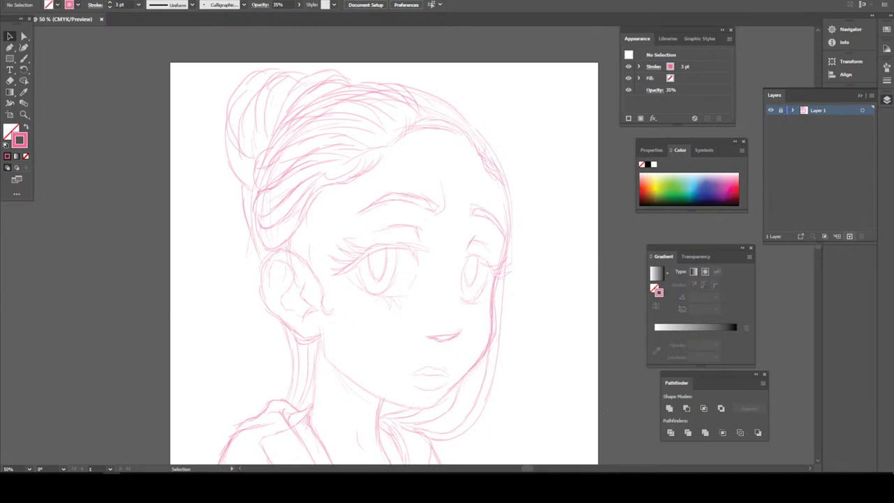
- Add a new inking layer set to black fill with no stroke
{"action": "left_click", "coordinate": [850, 236]}
{"action": "left_click", "coordinate": [6, 145]}
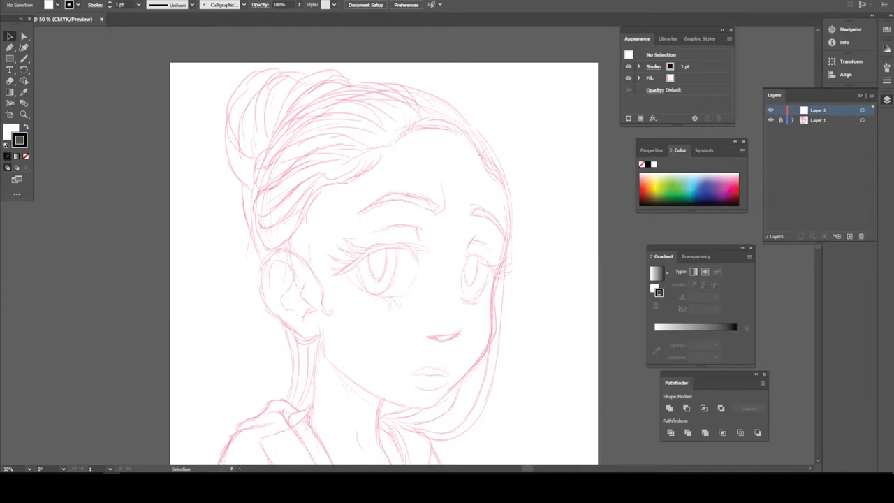
{"action": "key", "text": "shift+x"}
{"action": "key", "text": "slash"}
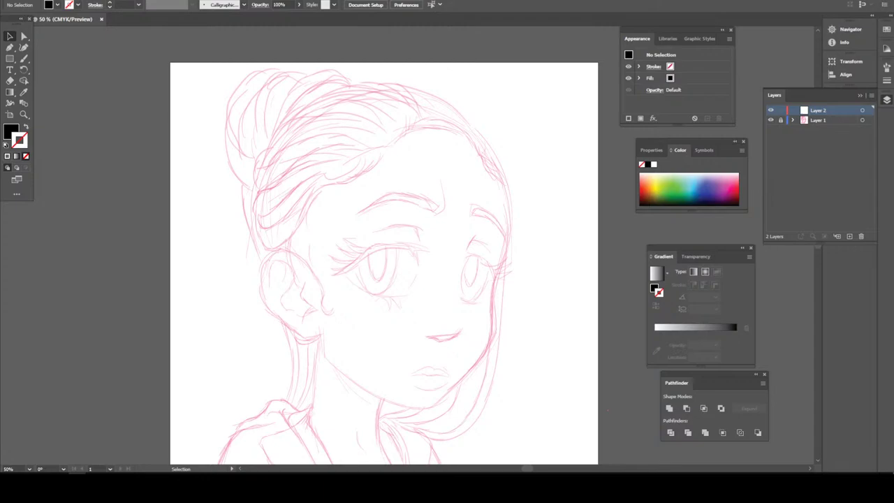
{"action": "key", "text": "ctrl+minus"}
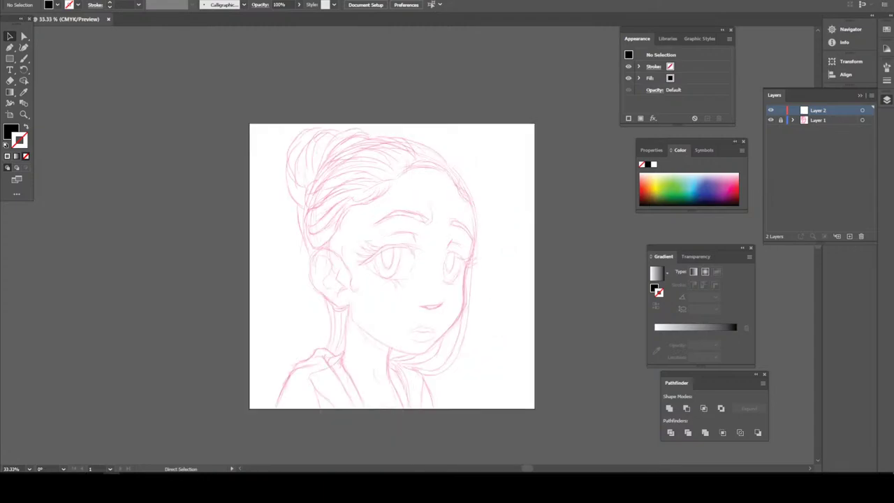
{"action": "key", "text": "ctrl+plus"}
{"action": "key", "text": "ctrl+plus"}
{"action": "key", "text": "ctrl+plus"}
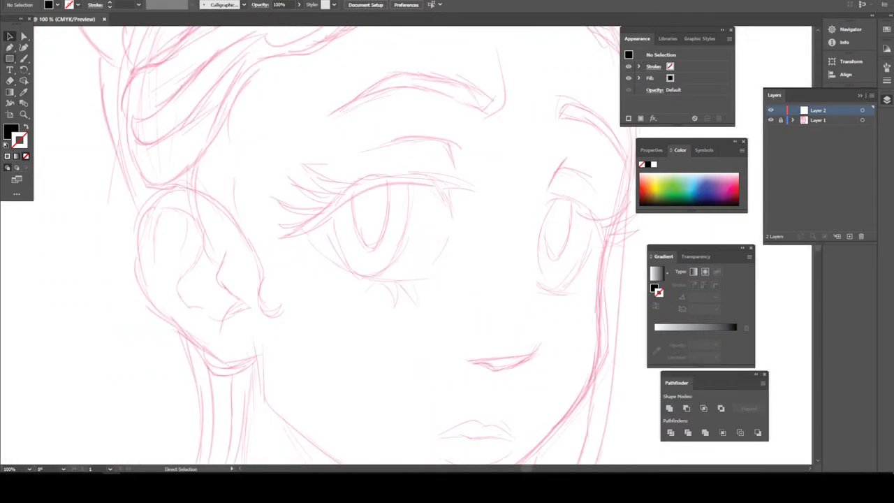
- Switch to the Pencil tool and zoom in on the left eye
{"action": "left_click", "coordinate": [10, 36]}
{"action": "scroll", "coordinate": [350, 245], "scroll_direction": "up", "scroll_amount": 1}
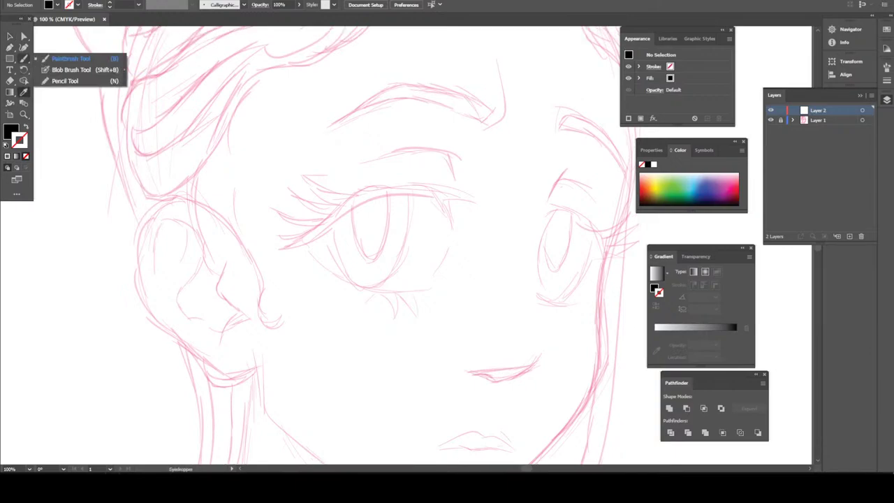
{"action": "left_click", "coordinate": [23, 58]}
{"action": "left_click", "coordinate": [70, 59]}
{"action": "key", "text": "ctrl+plus"}
{"action": "key", "text": "ctrl+plus"}
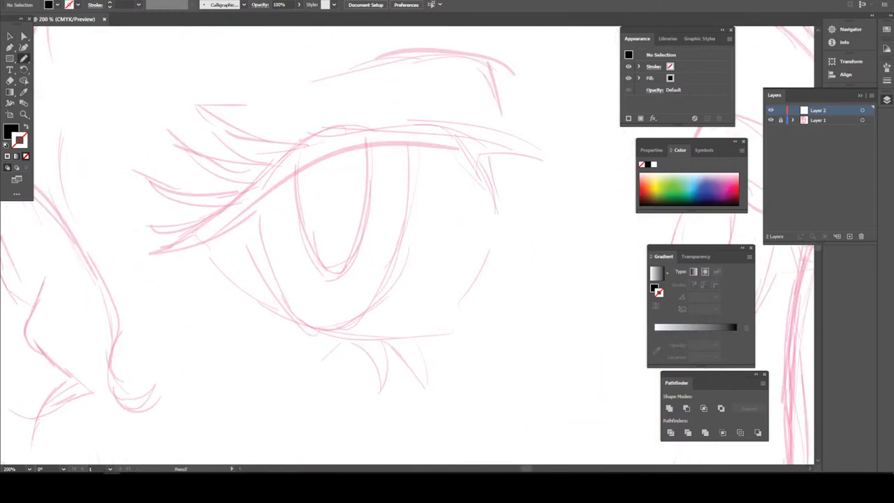
{"action": "key", "text": "ctrl+plus"}
{"action": "key", "text": "ctrl+minus"}
{"action": "scroll", "coordinate": [408, 249], "scroll_direction": "up", "scroll_amount": 2}
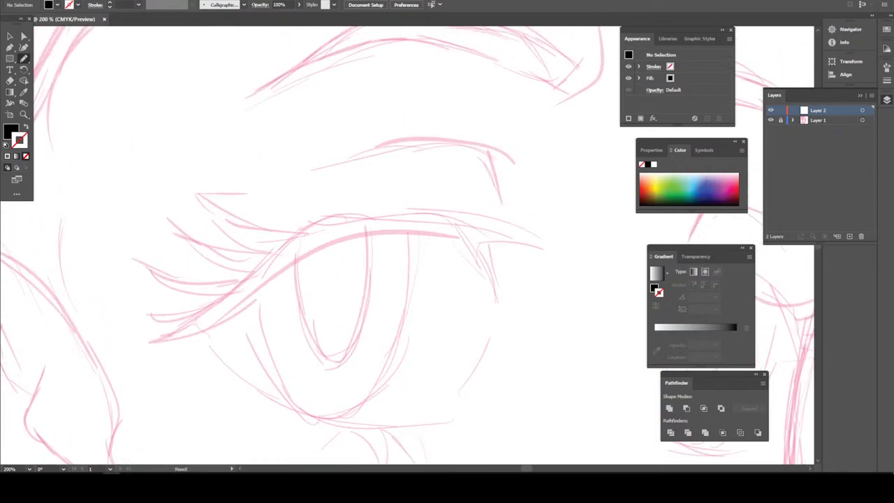
- Draw the left eye's upper eyelid shape with a lash spike
{"action": "left_click_drag", "start_coordinate": [143, 342], "coordinate": [270, 282]}
{"action": "mouse_move", "coordinate": [299, 255]}
{"action": "left_mouse_down"}
{"action": "mouse_move", "coordinate": [414, 229]}
{"action": "mouse_move", "coordinate": [564, 249]}
{"action": "mouse_move", "coordinate": [388, 210]}
{"action": "mouse_move", "coordinate": [289, 230]}
{"action": "mouse_move", "coordinate": [225, 293]}
{"action": "mouse_move", "coordinate": [138, 341]}
{"action": "left_mouse_up"}
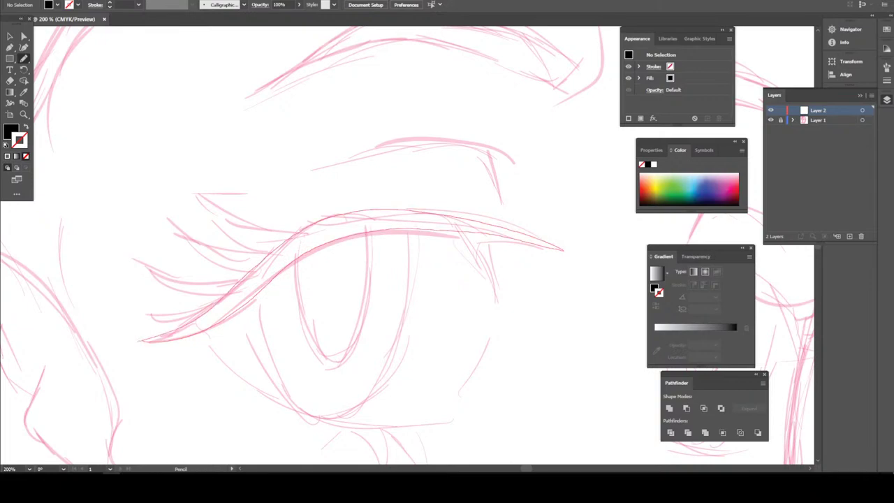
{"action": "mouse_move", "coordinate": [222, 317]}
{"action": "left_mouse_down"}
{"action": "mouse_move", "coordinate": [158, 341]}
{"action": "mouse_move", "coordinate": [225, 301]}
{"action": "left_mouse_up"}
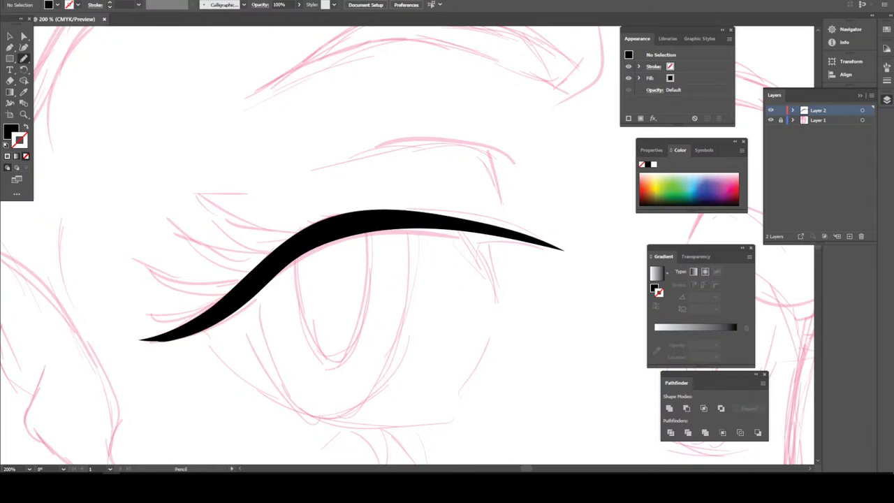
{"action": "key", "text": "ctrl+minus"}
{"action": "key", "text": "ctrl+plus"}
{"action": "key", "text": "ctrl+plus"}
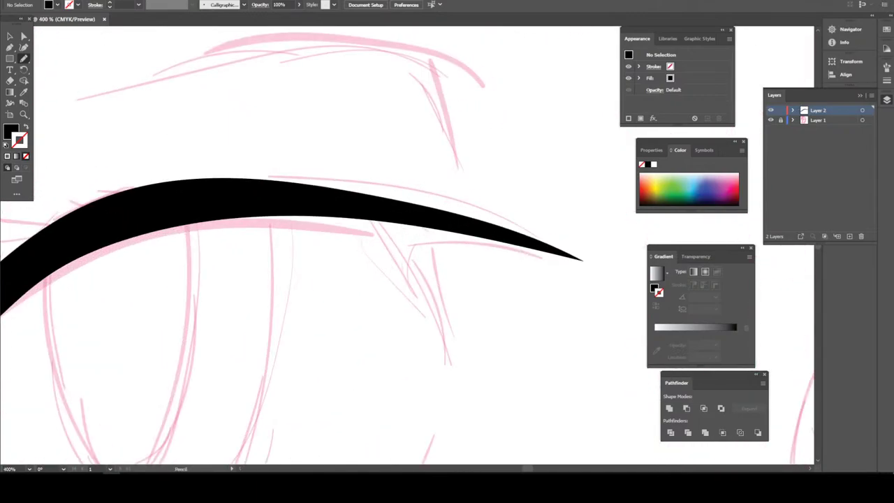
{"action": "mouse_move", "coordinate": [368, 205]}
{"action": "left_mouse_down"}
{"action": "mouse_move", "coordinate": [455, 365]}
{"action": "mouse_move", "coordinate": [428, 225]}
{"action": "left_mouse_up"}
- Draw the other eye's upper lid line and a lash flicking off it
{"action": "key", "text": "ctrl+minus"}
{"action": "key", "text": "ctrl+minus"}
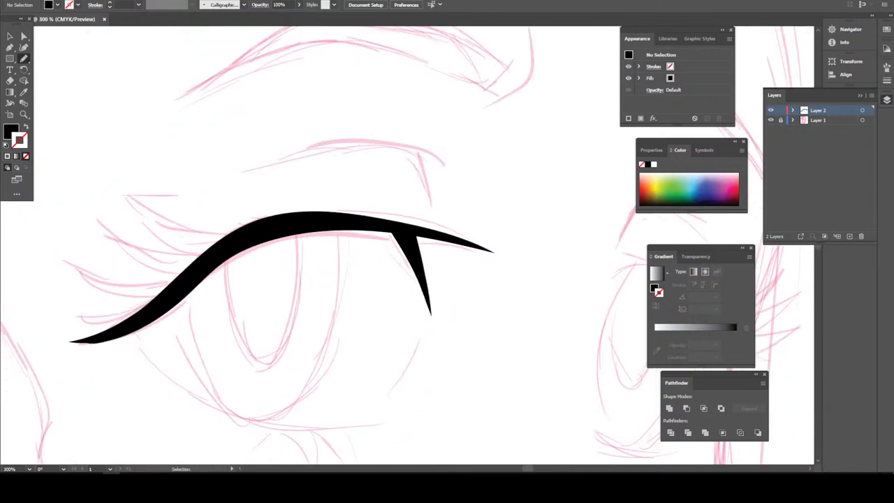
{"action": "key", "text": "ctrl+minus"}
{"action": "key", "text": "ctrl+minus"}
{"action": "key", "text": "ctrl+plus"}
{"action": "key", "text": "ctrl+plus"}
{"action": "key", "text": "ctrl+plus"}
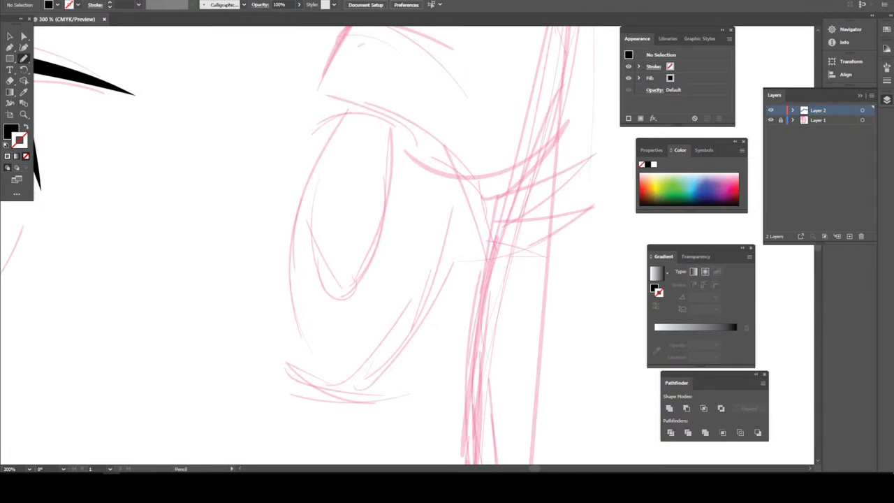
{"action": "mouse_move", "coordinate": [315, 96]}
{"action": "left_mouse_down"}
{"action": "mouse_move", "coordinate": [434, 136]}
{"action": "mouse_move", "coordinate": [483, 225]}
{"action": "mouse_move", "coordinate": [521, 246]}
{"action": "mouse_move", "coordinate": [594, 221]}
{"action": "mouse_move", "coordinate": [523, 263]}
{"action": "mouse_move", "coordinate": [455, 268]}
{"action": "mouse_move", "coordinate": [435, 167]}
{"action": "mouse_move", "coordinate": [383, 134]}
{"action": "mouse_move", "coordinate": [278, 94]}
{"action": "left_mouse_up"}
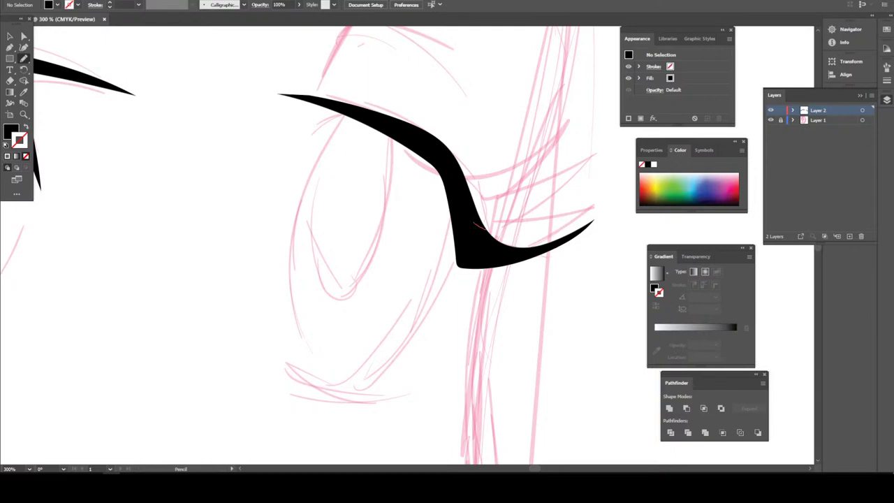
{"action": "mouse_move", "coordinate": [477, 227]}
{"action": "left_mouse_down"}
{"action": "mouse_move", "coordinate": [531, 226]}
{"action": "mouse_move", "coordinate": [597, 192]}
{"action": "mouse_move", "coordinate": [475, 198]}
{"action": "mouse_move", "coordinate": [524, 186]}
{"action": "mouse_move", "coordinate": [592, 141]}
{"action": "mouse_move", "coordinate": [492, 177]}
{"action": "mouse_move", "coordinate": [550, 128]}
{"action": "mouse_move", "coordinate": [433, 148]}
{"action": "mouse_move", "coordinate": [408, 137]}
{"action": "left_mouse_up"}
- Add a lash at the left eye's outer end
{"action": "key", "text": "ctrl+minus"}
{"action": "key", "text": "ctrl+minus"}
{"action": "key", "text": "ctrl+minus"}
{"action": "key", "text": "ctrl+minus"}
{"action": "key", "text": "ctrl+minus"}
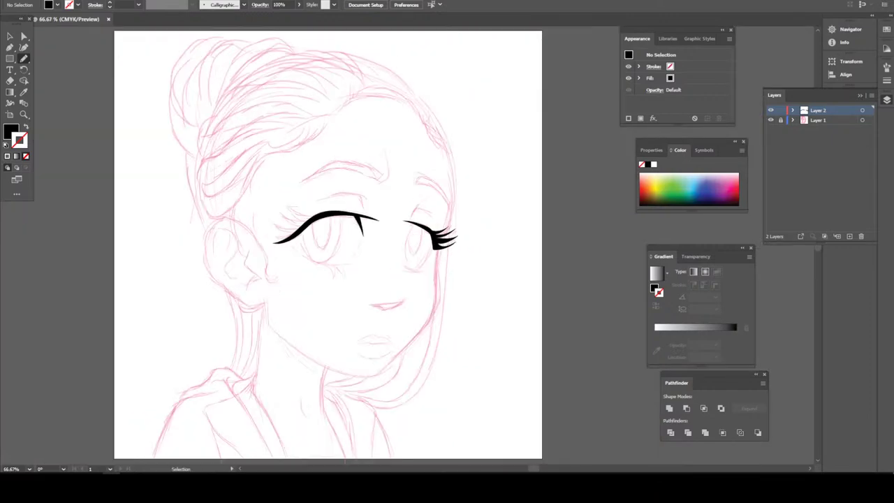
{"action": "key", "text": "ctrl+minus"}
{"action": "scroll", "coordinate": [396, 244], "scroll_direction": "down", "scroll_amount": 2}
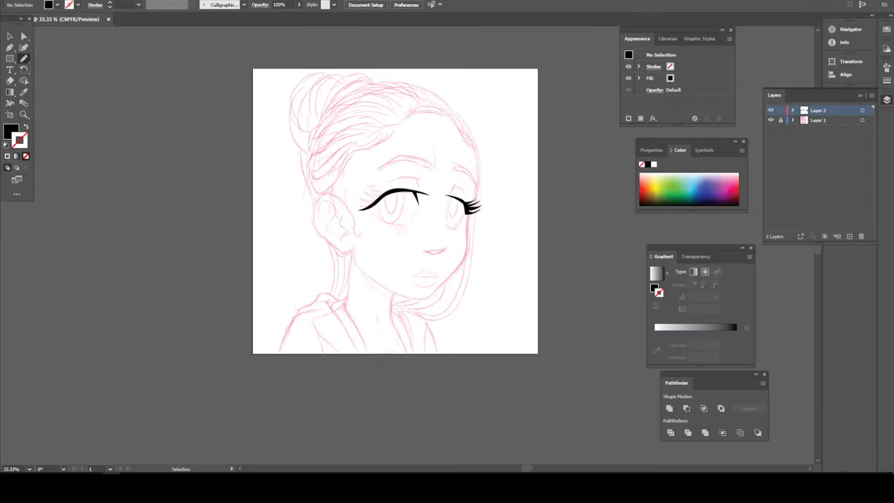
{"action": "key", "text": "ctrl+plus"}
{"action": "key", "text": "ctrl+plus"}
{"action": "key", "text": "ctrl+plus"}
{"action": "key", "text": "ctrl+plus"}
{"action": "key", "text": "ctrl+plus"}
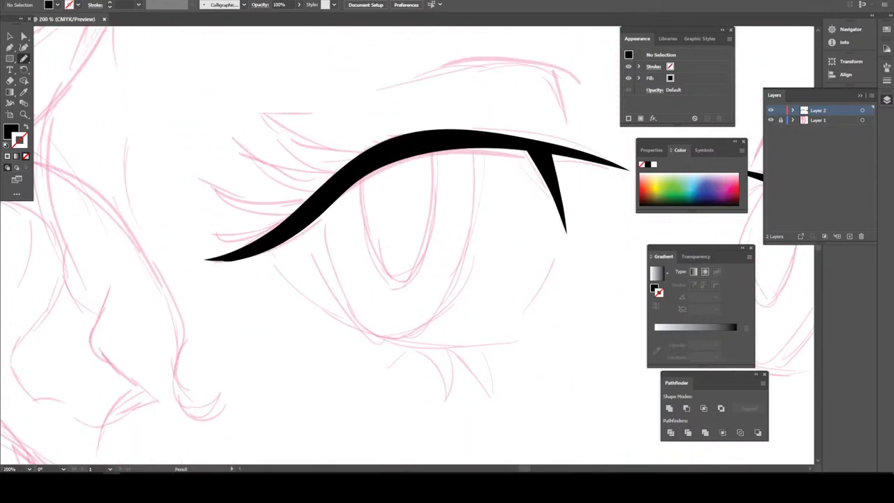
{"action": "mouse_move", "coordinate": [288, 270]}
{"action": "left_mouse_down"}
{"action": "mouse_move", "coordinate": [244, 275]}
{"action": "mouse_move", "coordinate": [165, 253]}
{"action": "mouse_move", "coordinate": [221, 259]}
{"action": "mouse_move", "coordinate": [294, 248]}
{"action": "mouse_move", "coordinate": [212, 206]}
{"action": "mouse_move", "coordinate": [301, 232]}
{"action": "mouse_move", "coordinate": [249, 175]}
{"action": "mouse_move", "coordinate": [318, 214]}
{"action": "mouse_move", "coordinate": [402, 187]}
{"action": "left_mouse_up"}
- Check the lashes on the face, then zoom in close on the right eye
{"action": "key", "text": "ctrl+minus"}
{"action": "key", "text": "ctrl+minus"}
{"action": "key", "text": "ctrl+minus"}
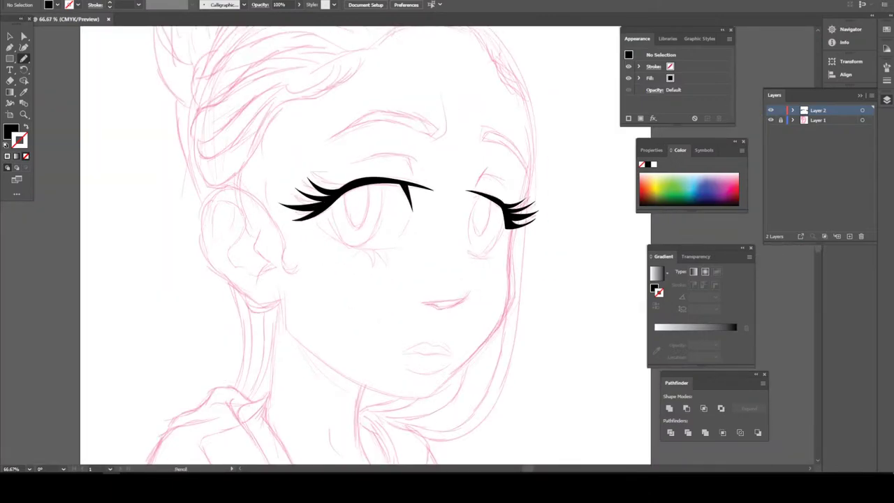
{"action": "scroll", "coordinate": [342, 245], "scroll_direction": "up", "scroll_amount": 1}
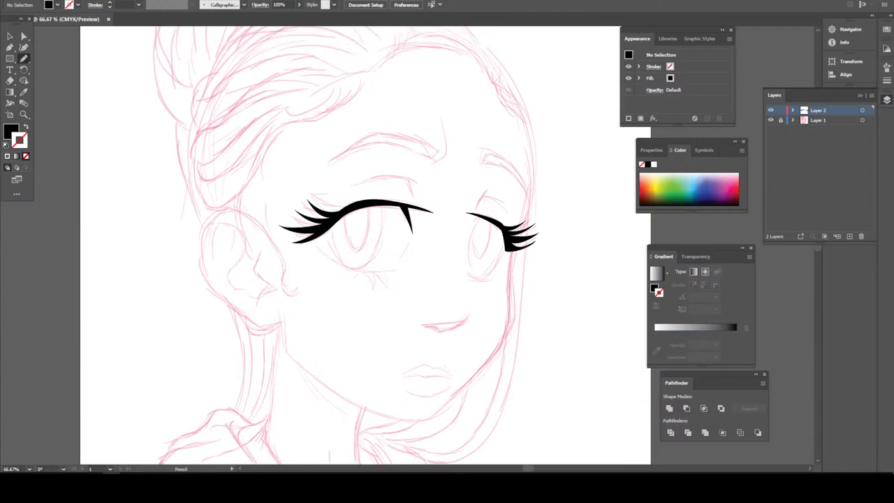
{"action": "scroll", "coordinate": [421, 373], "scroll_direction": "right", "scroll_amount": 1}
{"action": "key", "text": "ctrl+plus"}
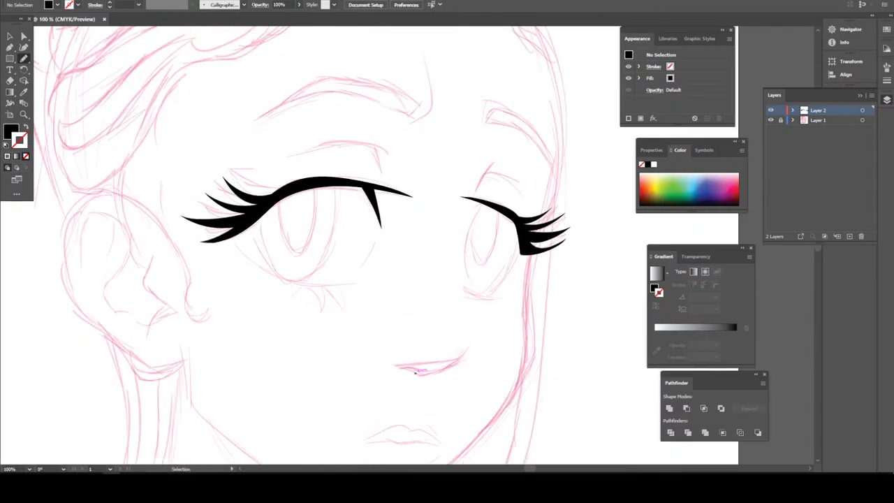
{"action": "scroll", "coordinate": [315, 244], "scroll_direction": "down", "scroll_amount": 2}
{"action": "scroll", "coordinate": [314, 245], "scroll_direction": "right", "scroll_amount": 2}
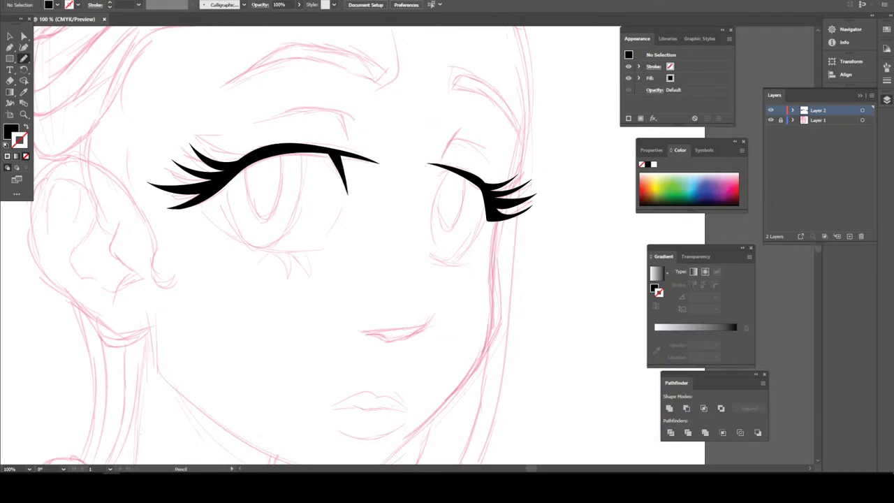
{"action": "key", "text": "ctrl+plus"}
{"action": "key", "text": "ctrl+plus"}
{"action": "key", "text": "ctrl+plus"}
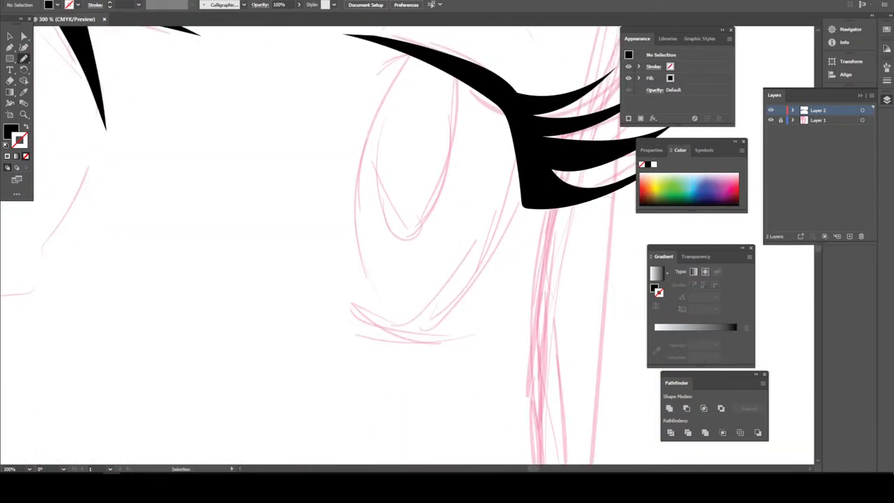
{"action": "scroll", "coordinate": [421, 371], "scroll_direction": "up", "scroll_amount": 2}
- Trace the right eye's outline and iris, closing them into solid black shapes
{"action": "scroll", "coordinate": [421, 370], "scroll_direction": "up", "scroll_amount": 2}
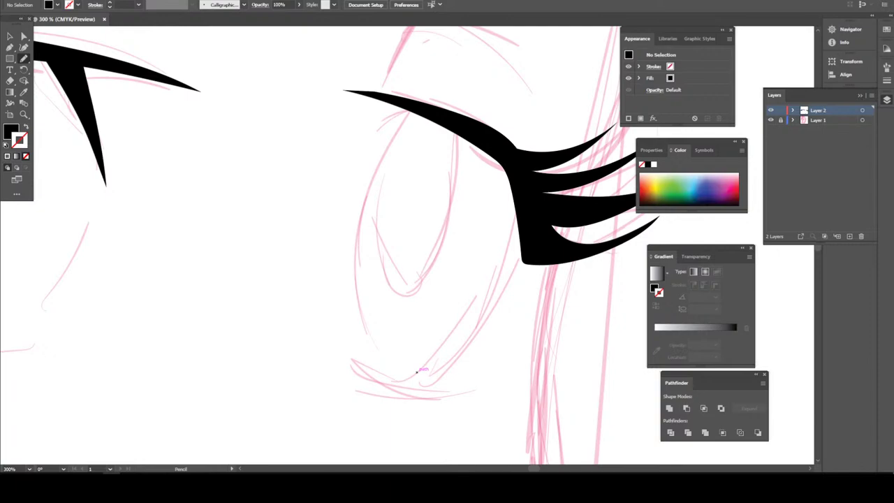
{"action": "left_click_drag", "start_coordinate": [379, 130], "coordinate": [348, 203]}
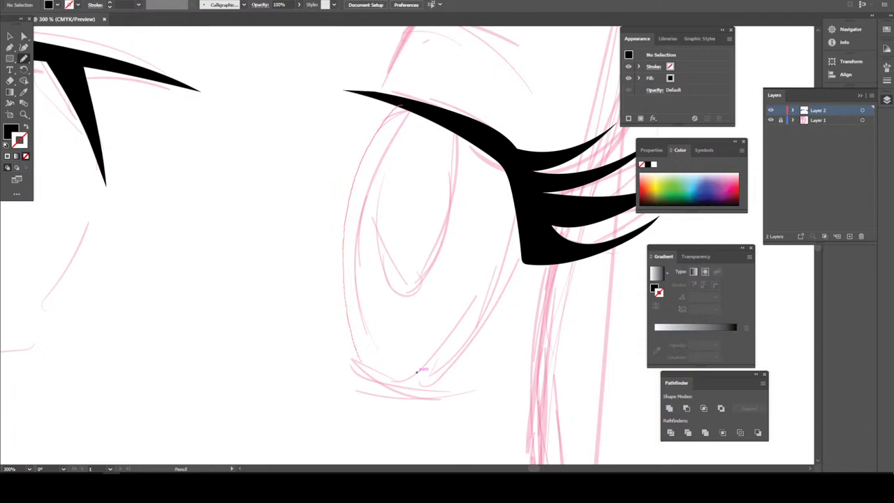
{"action": "mouse_move", "coordinate": [417, 373]}
{"action": "left_mouse_down"}
{"action": "mouse_move", "coordinate": [457, 332]}
{"action": "mouse_move", "coordinate": [493, 239]}
{"action": "left_mouse_up"}
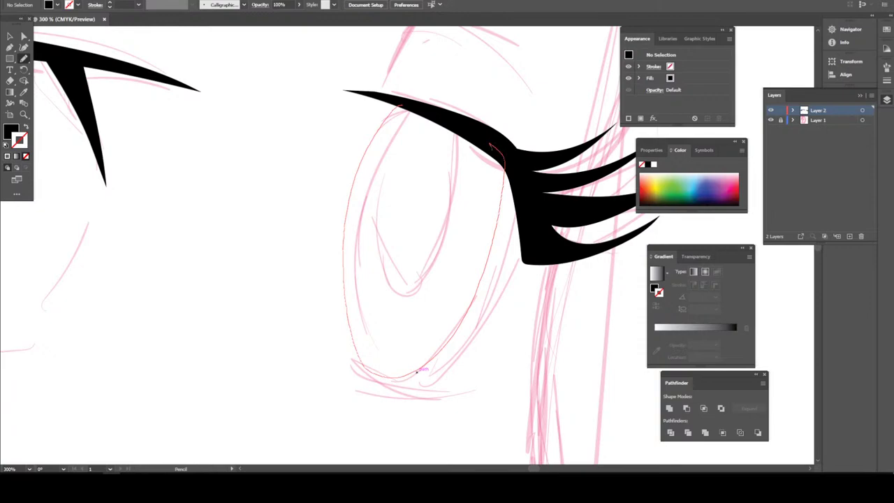
{"action": "mouse_move", "coordinate": [492, 148]}
{"action": "left_mouse_down"}
{"action": "mouse_move", "coordinate": [484, 248]}
{"action": "mouse_move", "coordinate": [448, 328]}
{"action": "left_mouse_up"}
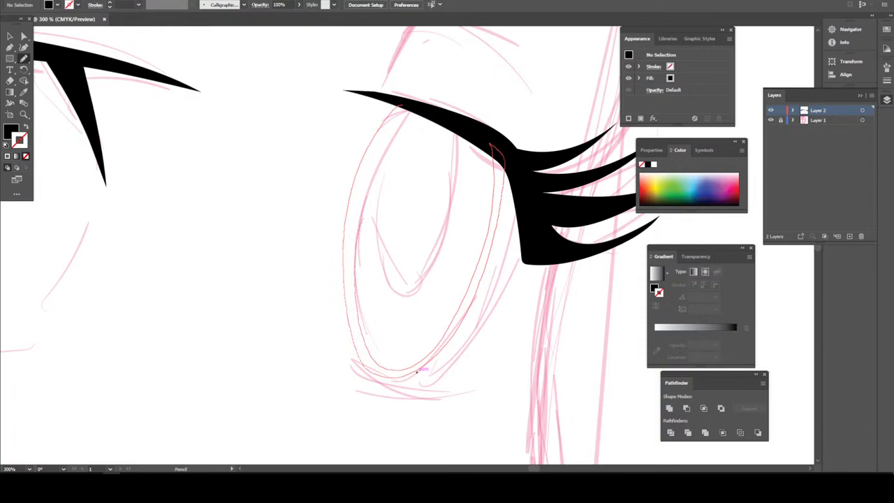
{"action": "left_click_drag", "start_coordinate": [362, 223], "coordinate": [382, 277]}
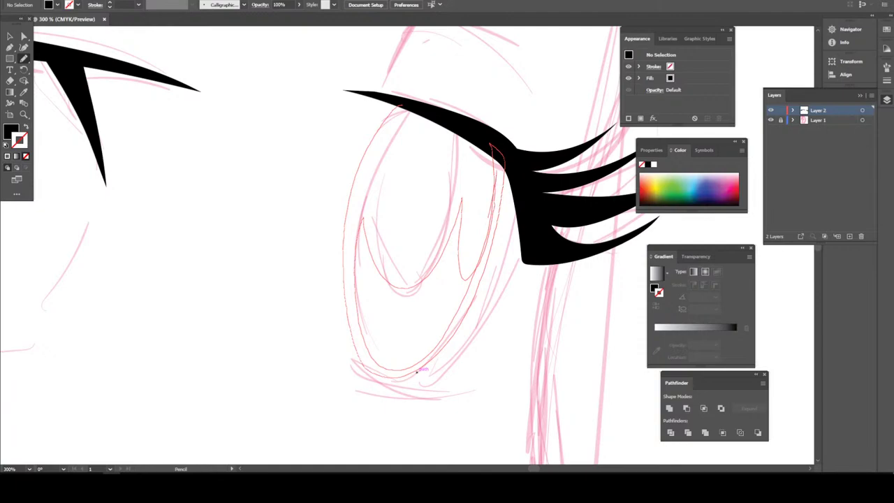
{"action": "left_click_drag", "start_coordinate": [480, 237], "coordinate": [495, 160]}
{"action": "left_click_drag", "start_coordinate": [417, 372], "coordinate": [417, 372]}
{"action": "left_click_drag", "start_coordinate": [489, 188], "coordinate": [472, 248]}
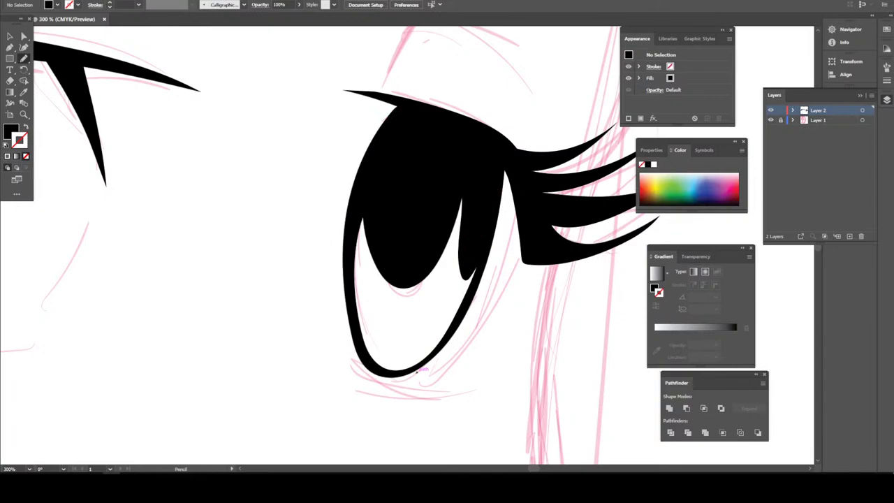
{"action": "key", "text": "ctrl+minus"}
{"action": "key", "text": "ctrl+minus"}
{"action": "key", "text": "ctrl+minus"}
{"action": "key", "text": "ctrl+minus"}
{"action": "key", "text": "ctrl+minus"}
{"action": "key", "text": "ctrl+minus"}
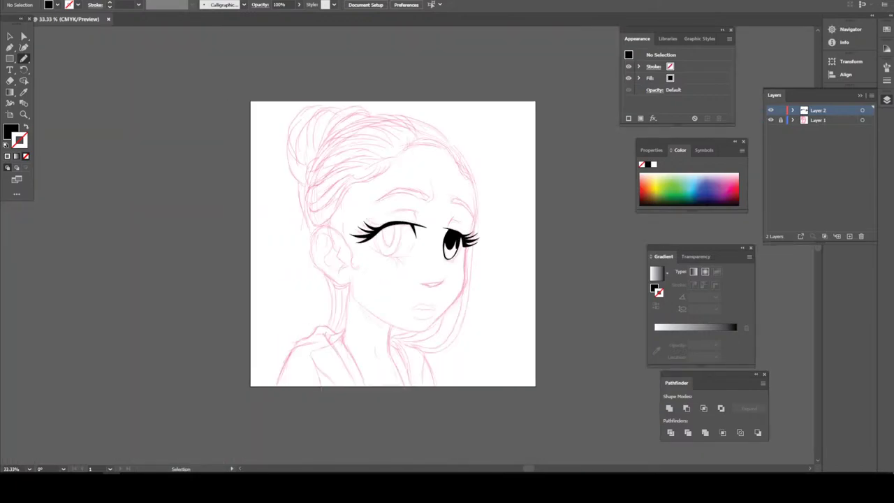
{"action": "key", "text": "ctrl+plus"}
{"action": "key", "text": "ctrl+plus"}
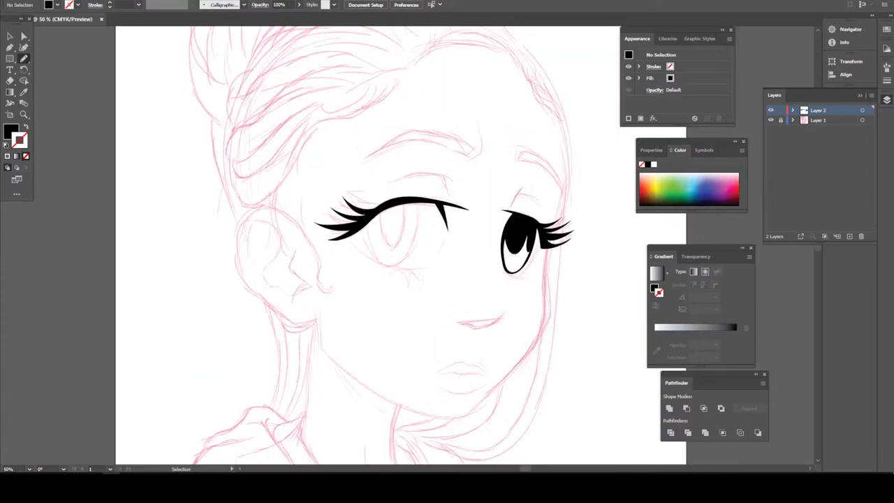
- Zoom in on the left eye and undo a first solid iris attempt
{"action": "key", "text": "ctrl+plus"}
{"action": "key", "text": "ctrl+plus"}
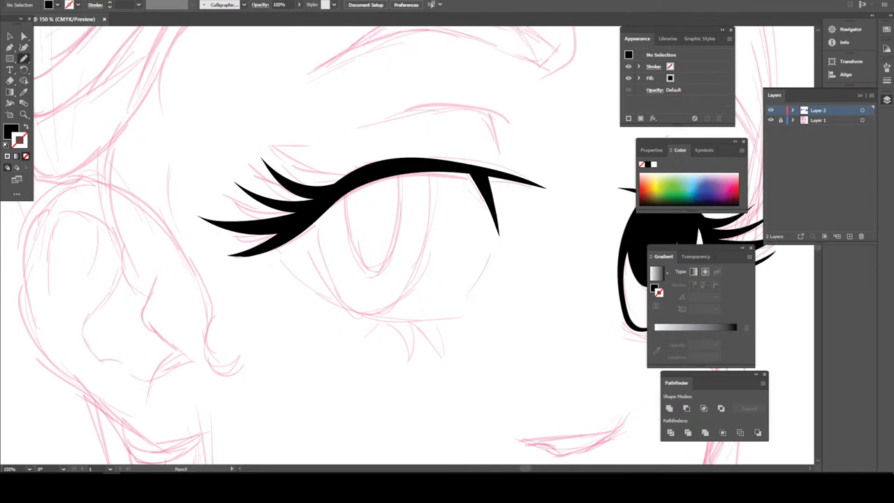
{"action": "key", "text": "ctrl+plus"}
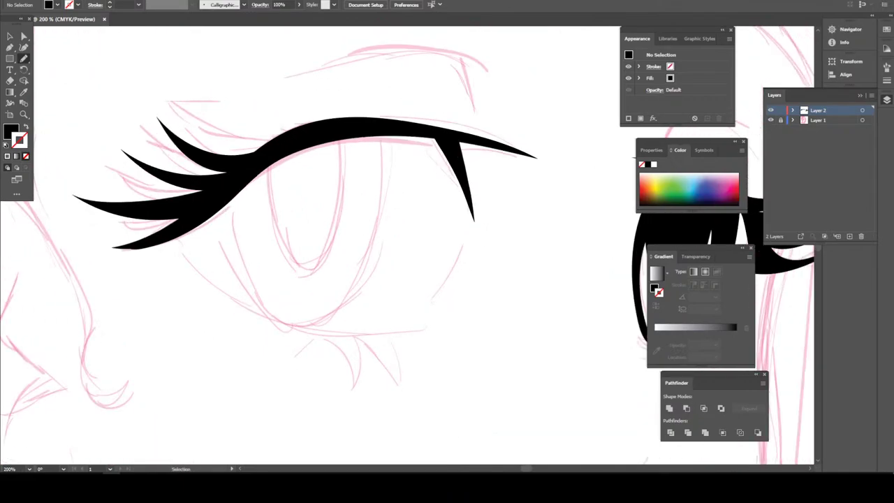
{"action": "key", "text": "ctrl+plus"}
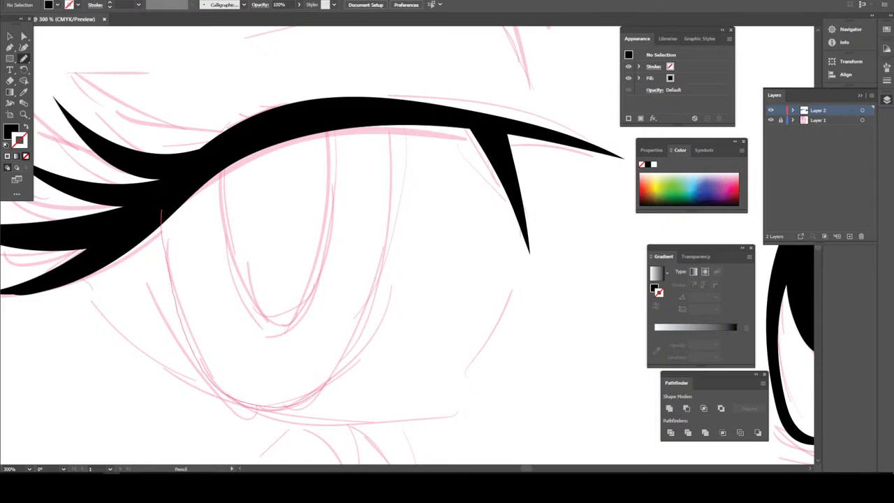
{"action": "mouse_move", "coordinate": [330, 378]}
{"action": "left_mouse_down"}
{"action": "mouse_move", "coordinate": [412, 138]}
{"action": "mouse_move", "coordinate": [342, 129]}
{"action": "left_mouse_up"}
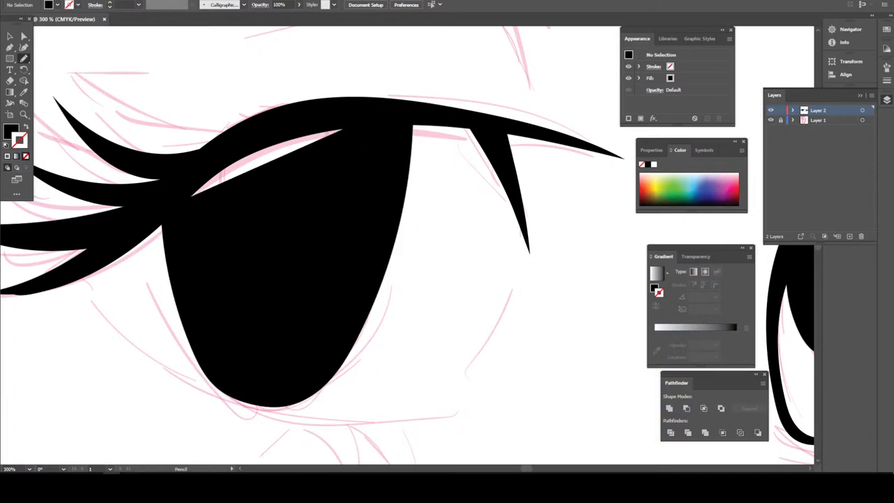
{"action": "key", "text": "ctrl+z"}
- Trace the left eye's outline and iris with a highlight, closing it to fill black
{"action": "mouse_move", "coordinate": [173, 198]}
{"action": "left_mouse_down"}
{"action": "mouse_move", "coordinate": [172, 263]}
{"action": "mouse_move", "coordinate": [196, 360]}
{"action": "left_mouse_up"}
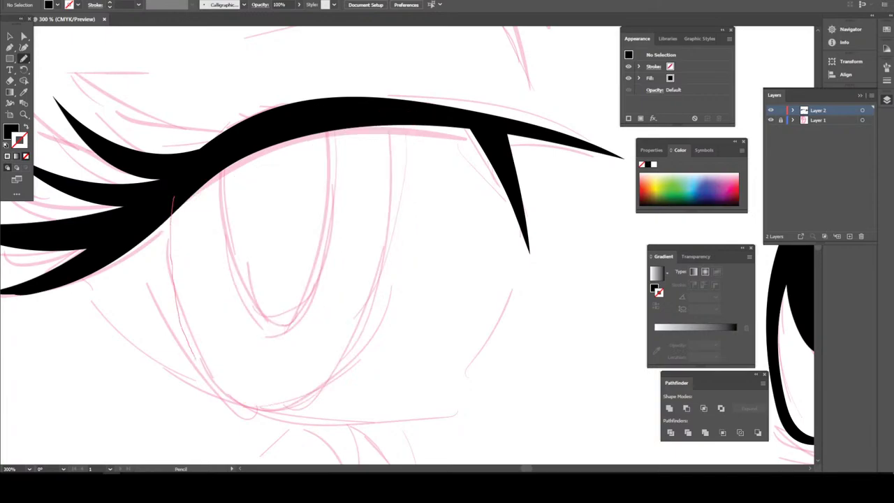
{"action": "mouse_move", "coordinate": [311, 387]}
{"action": "left_mouse_down"}
{"action": "mouse_move", "coordinate": [357, 334]}
{"action": "mouse_move", "coordinate": [392, 216]}
{"action": "mouse_move", "coordinate": [393, 127]}
{"action": "mouse_move", "coordinate": [356, 322]}
{"action": "mouse_move", "coordinate": [315, 387]}
{"action": "left_mouse_up"}
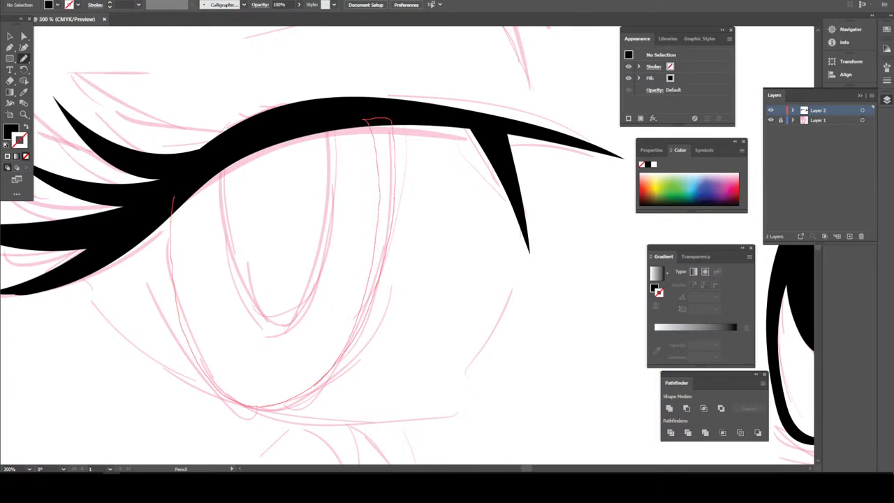
{"action": "left_click_drag", "start_coordinate": [204, 341], "coordinate": [188, 281]}
{"action": "mouse_move", "coordinate": [227, 253]}
{"action": "left_mouse_down"}
{"action": "mouse_move", "coordinate": [249, 318]}
{"action": "mouse_move", "coordinate": [312, 302]}
{"action": "left_mouse_up"}
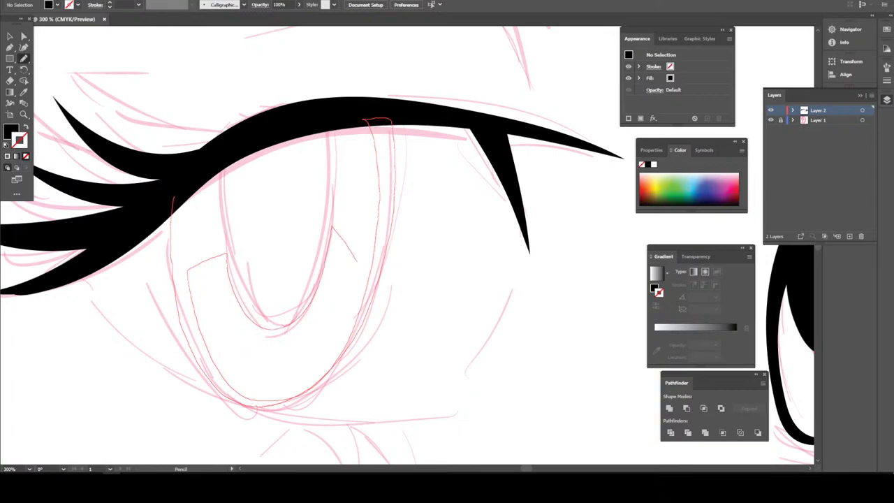
{"action": "mouse_move", "coordinate": [375, 286]}
{"action": "left_mouse_down"}
{"action": "mouse_move", "coordinate": [381, 172]}
{"action": "mouse_move", "coordinate": [370, 118]}
{"action": "mouse_move", "coordinate": [359, 116]}
{"action": "left_mouse_up"}
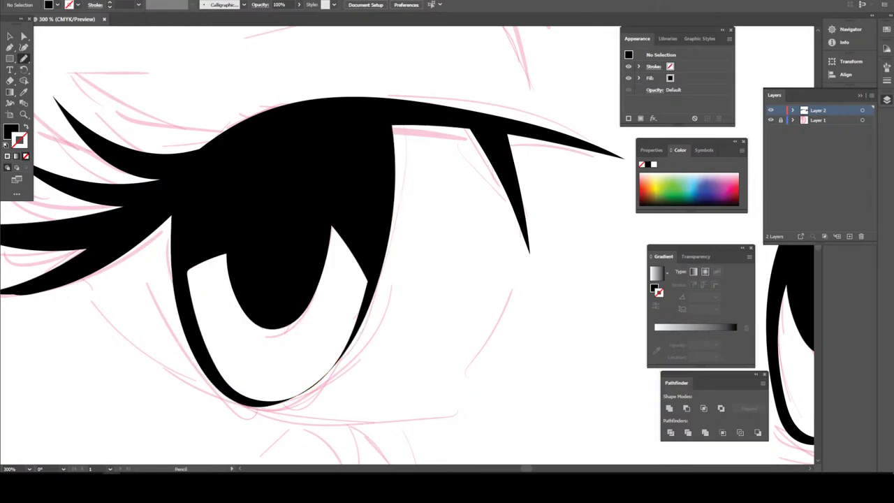
{"action": "key", "text": "ctrl+minus"}
{"action": "key", "text": "ctrl+minus"}
{"action": "key", "text": "ctrl+minus"}
{"action": "key", "text": "ctrl+minus"}
{"action": "key", "text": "ctrl+minus"}
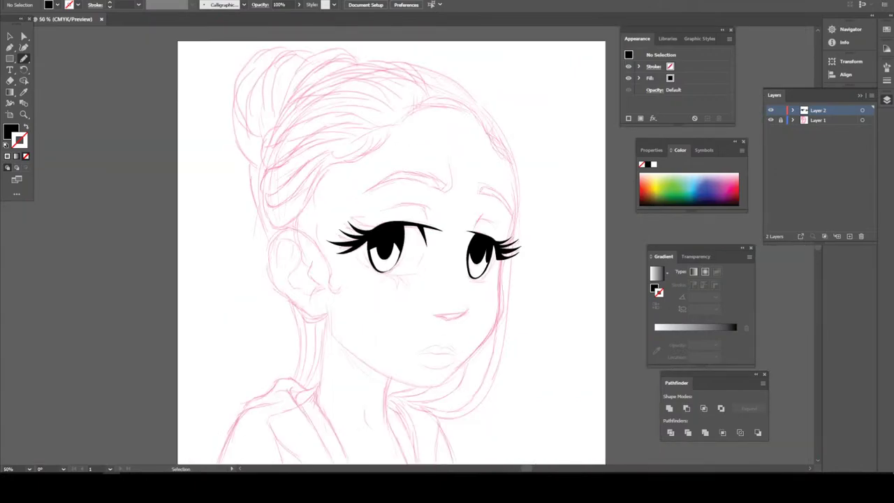
{"action": "key", "text": "ctrl+minus"}
{"action": "key", "text": "ctrl+plus"}
{"action": "key", "text": "ctrl+plus"}
{"action": "key", "text": "ctrl+plus"}
{"action": "key", "text": "ctrl+plus"}
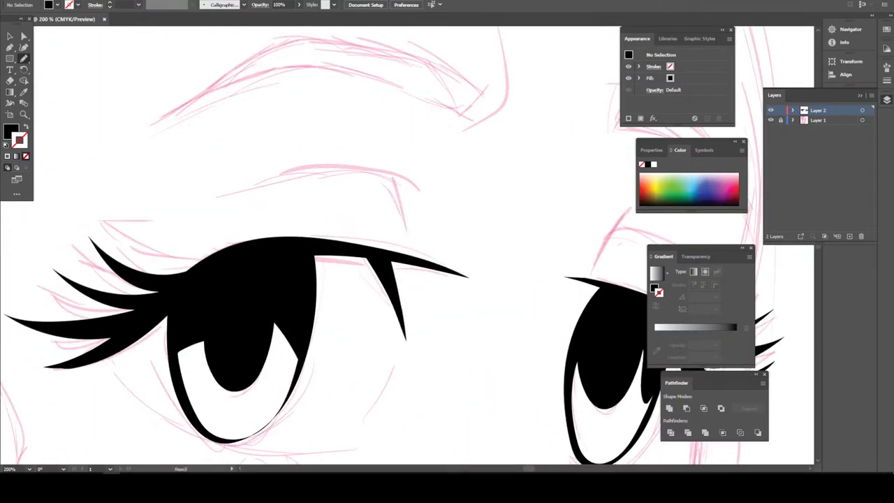
{"action": "key", "text": "ctrl+plus"}
- Trace and close thick tapered black eyebrow shapes over the sketch above both eyes
{"action": "scroll", "coordinate": [408, 244], "scroll_direction": "up", "scroll_amount": 3}
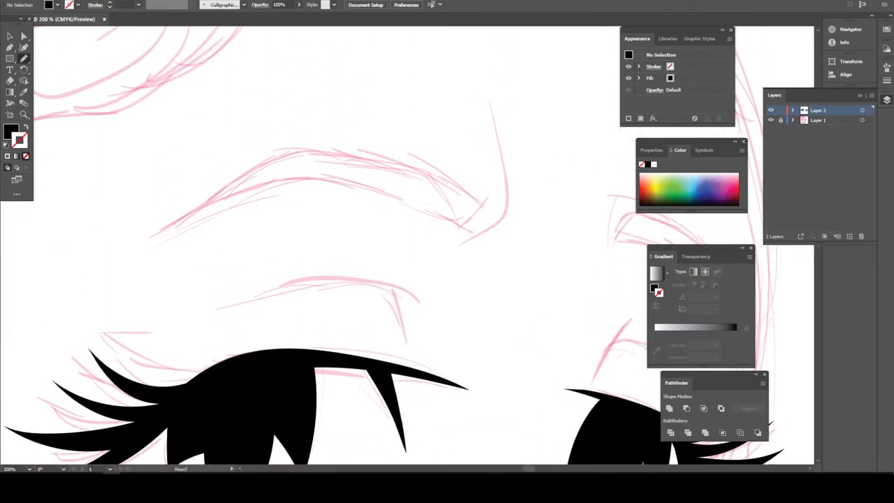
{"action": "left_click_drag", "start_coordinate": [145, 237], "coordinate": [226, 203]}
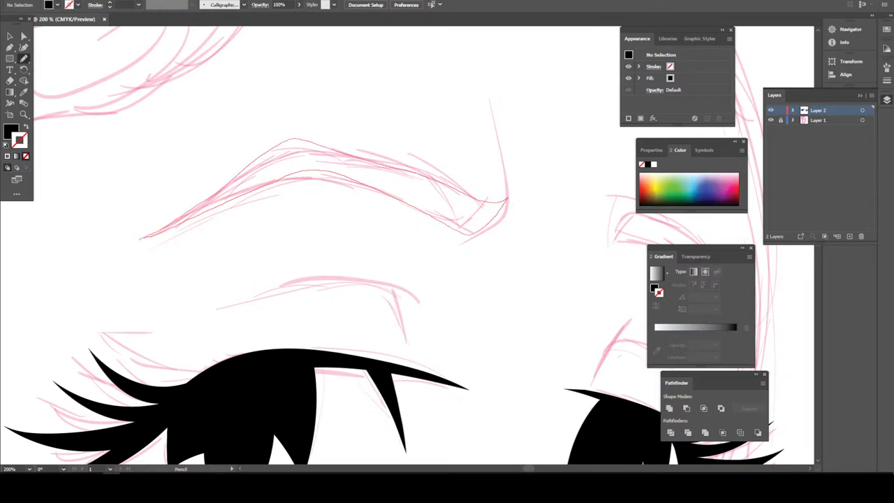
{"action": "left_click_drag", "start_coordinate": [269, 151], "coordinate": [140, 239]}
{"action": "key", "text": "h"}
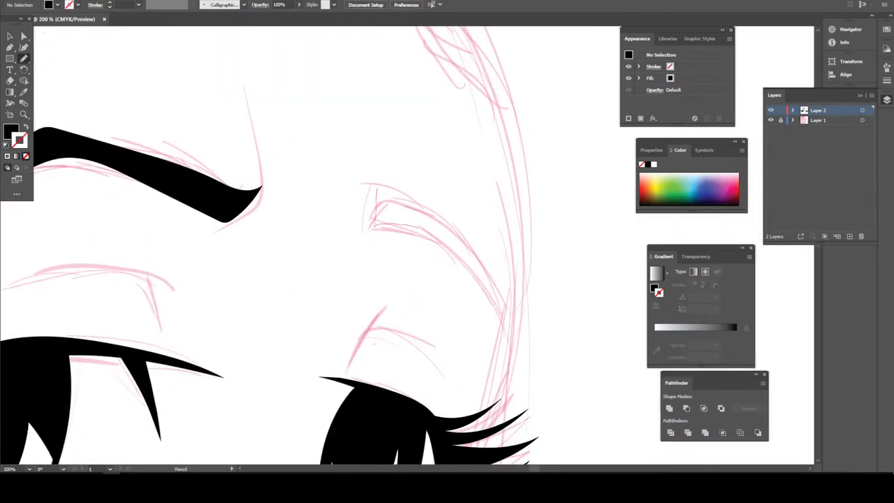
{"action": "left_click_drag", "start_coordinate": [418, 229], "coordinate": [481, 282]}
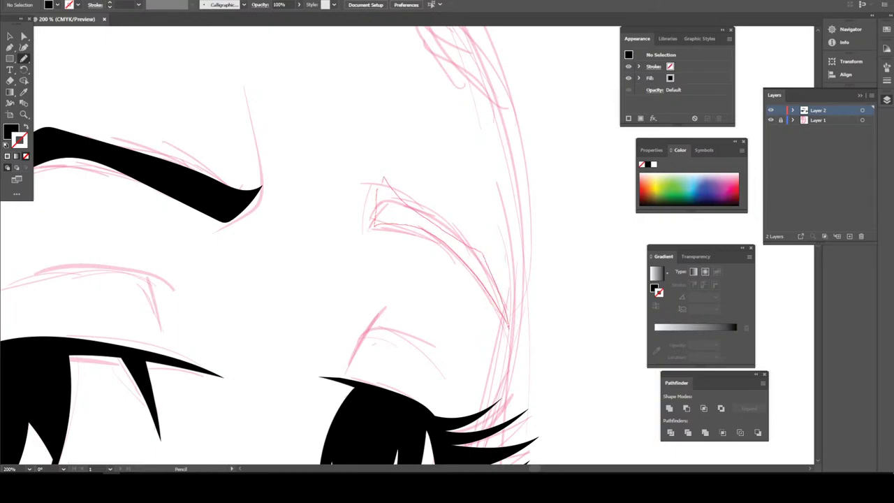
{"action": "key", "text": "ctrl+0"}
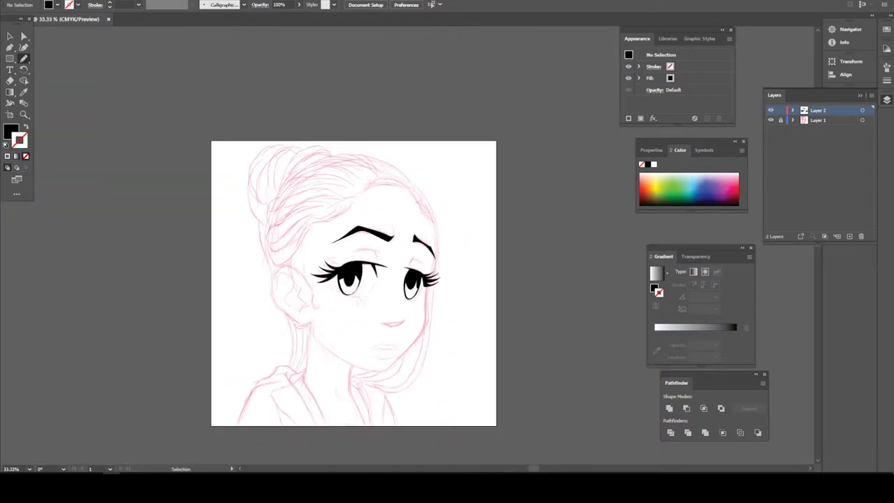
{"action": "scroll", "coordinate": [423, 284], "scroll_direction": "up", "scroll_amount": 1}
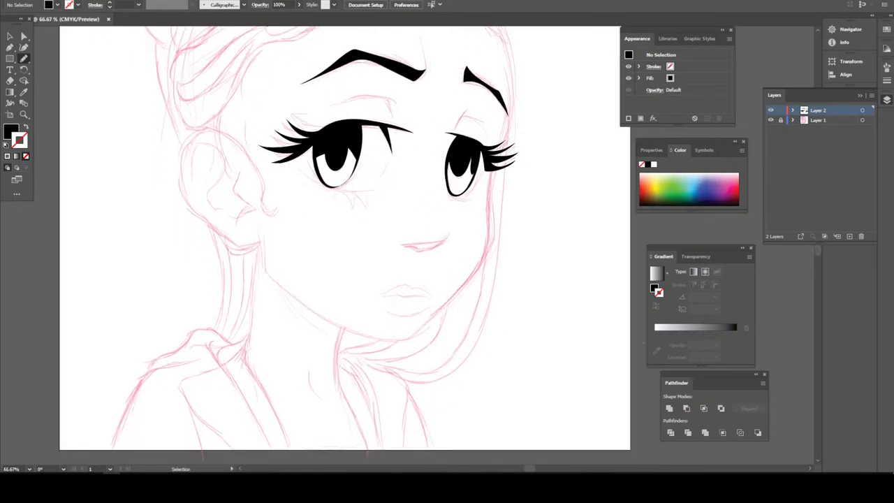
- Switch to the calligraphic Paintbrush and ink both sides of the nose
{"action": "scroll", "coordinate": [424, 285], "scroll_direction": "up", "scroll_amount": 2}
{"action": "scroll", "coordinate": [424, 284], "scroll_direction": "up", "scroll_amount": 2}
{"action": "scroll", "coordinate": [419, 175], "scroll_direction": "up", "scroll_amount": 1}
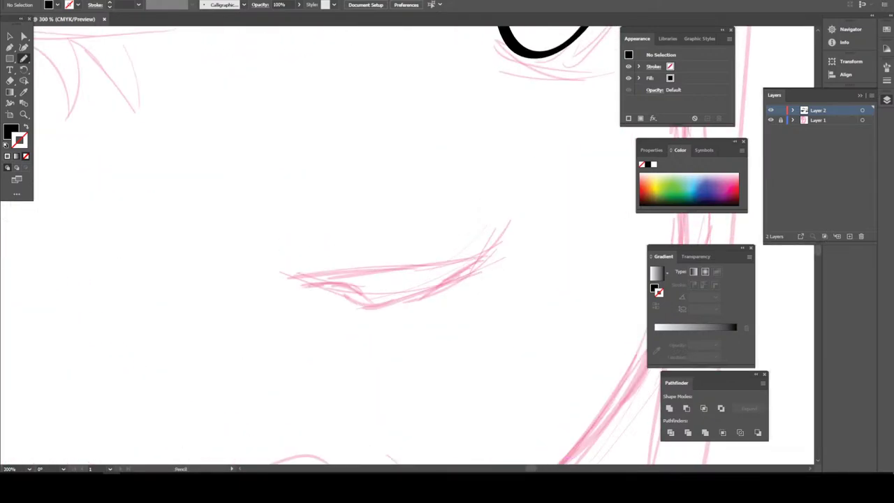
{"action": "left_click", "coordinate": [24, 61]}
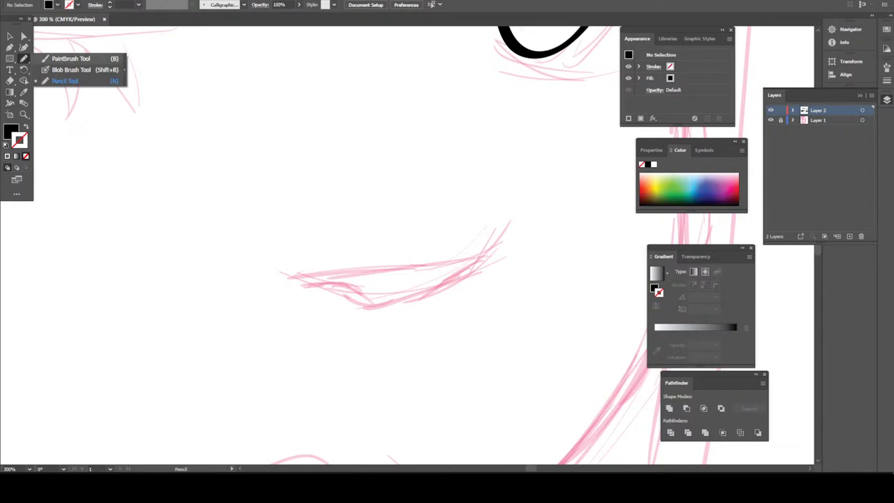
{"action": "left_click", "coordinate": [49, 62]}
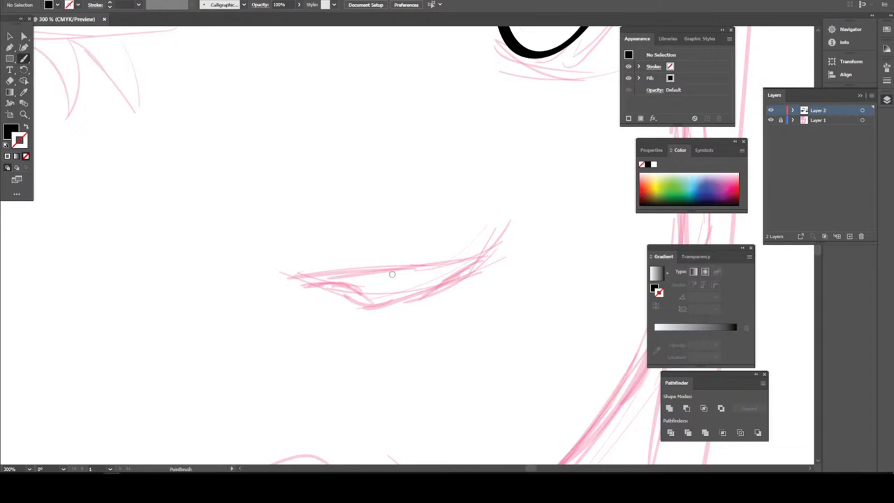
{"action": "scroll", "coordinate": [392, 273], "scroll_direction": "up", "scroll_amount": 1}
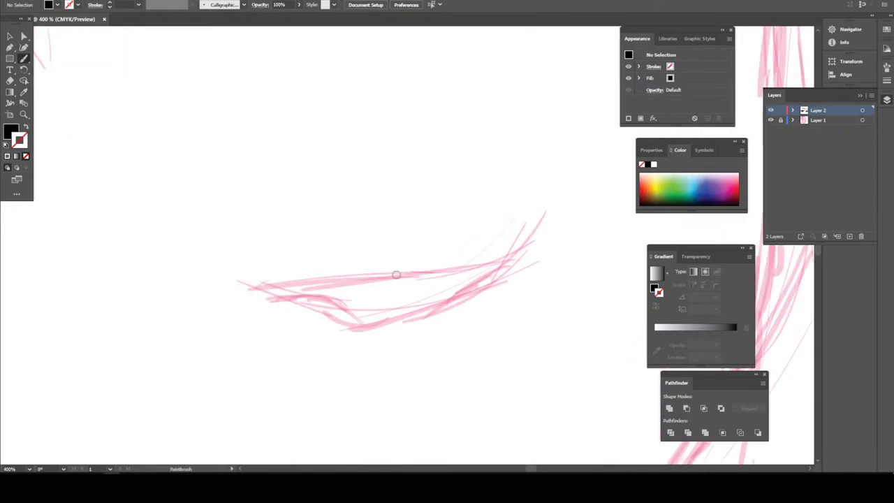
{"action": "mouse_move", "coordinate": [266, 296]}
{"action": "left_mouse_down"}
{"action": "mouse_move", "coordinate": [340, 302]}
{"action": "mouse_move", "coordinate": [364, 323]}
{"action": "left_mouse_up"}
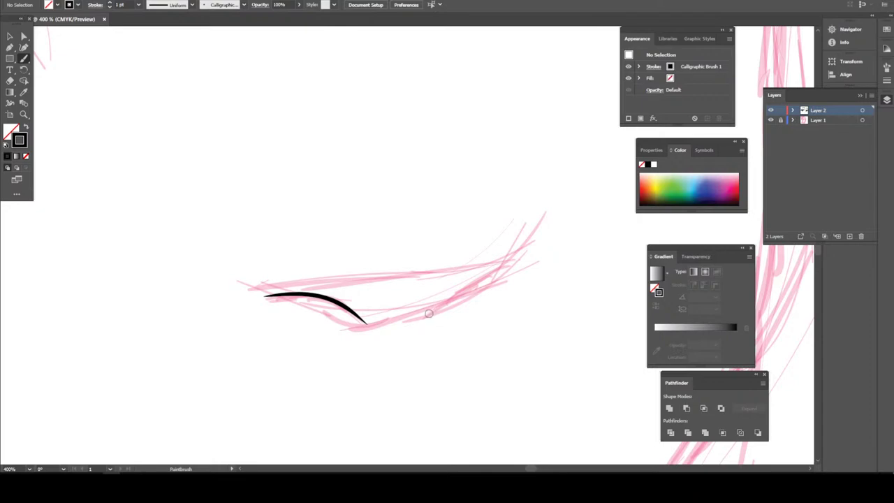
{"action": "left_click_drag", "start_coordinate": [443, 302], "coordinate": [484, 277]}
{"action": "key", "text": "ctrl+minus"}
{"action": "key", "text": "ctrl+minus"}
{"action": "key", "text": "ctrl+minus"}
{"action": "key", "text": "ctrl+minus"}
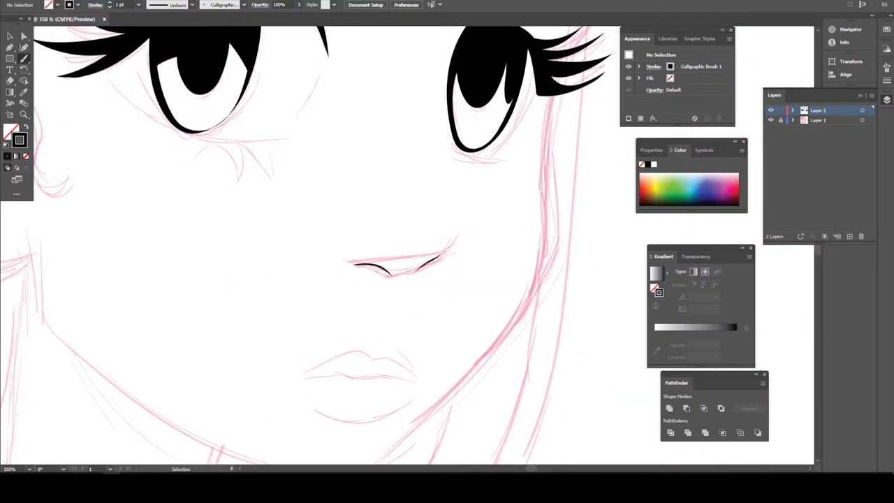
{"action": "key", "text": "ctrl+minus"}
{"action": "key", "text": "ctrl+minus"}
{"action": "key", "text": "ctrl+plus"}
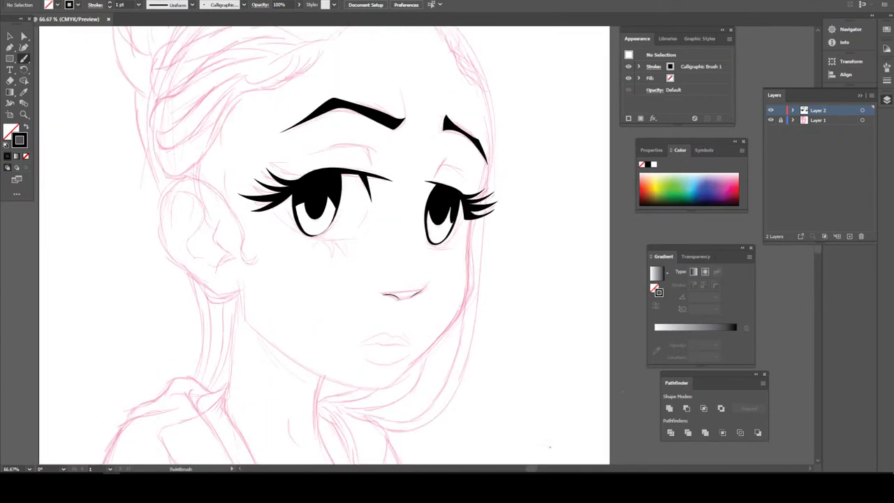
{"action": "key", "text": "ctrl+plus"}
{"action": "key", "text": "ctrl+plus"}
{"action": "key", "text": "ctrl+plus"}
{"action": "key", "text": "ctrl+plus"}
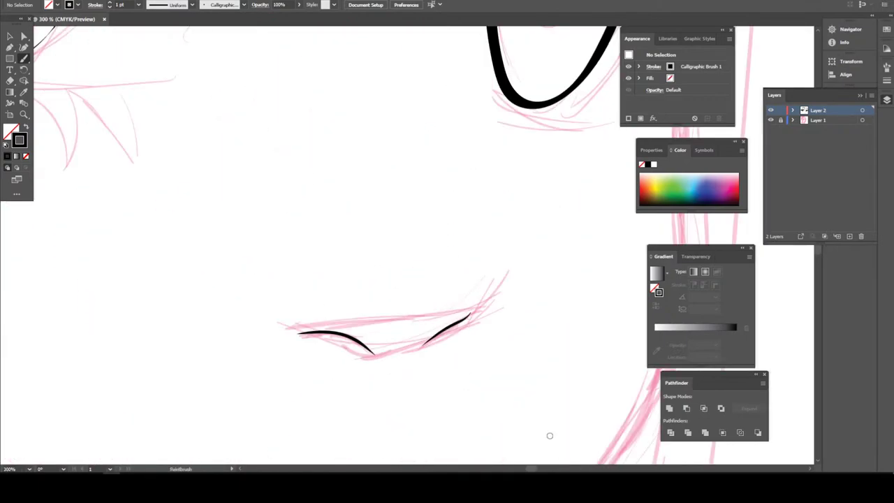
- Replace the thin nose strokes with black 2 pt strokes on both sides
{"action": "key", "text": "ctrl+z"}
{"action": "key", "text": "ctrl+z"}
{"action": "key", "text": "shift+x"}
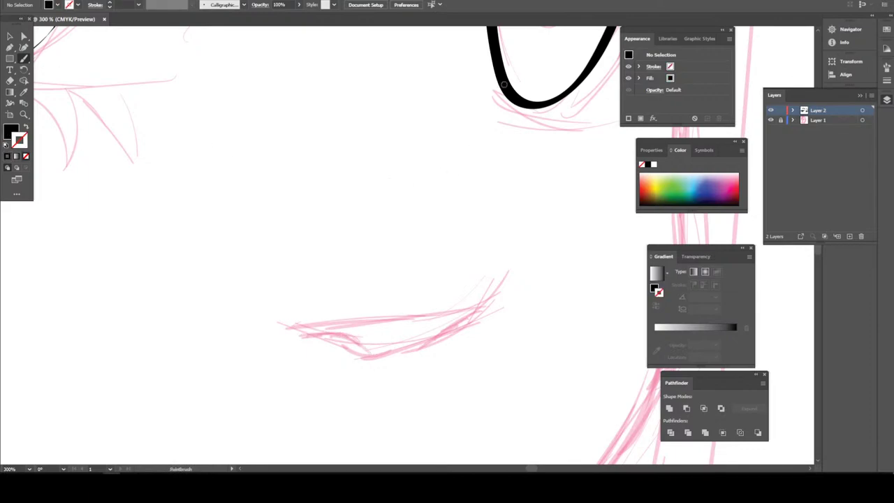
{"action": "key", "text": "shift+x"}
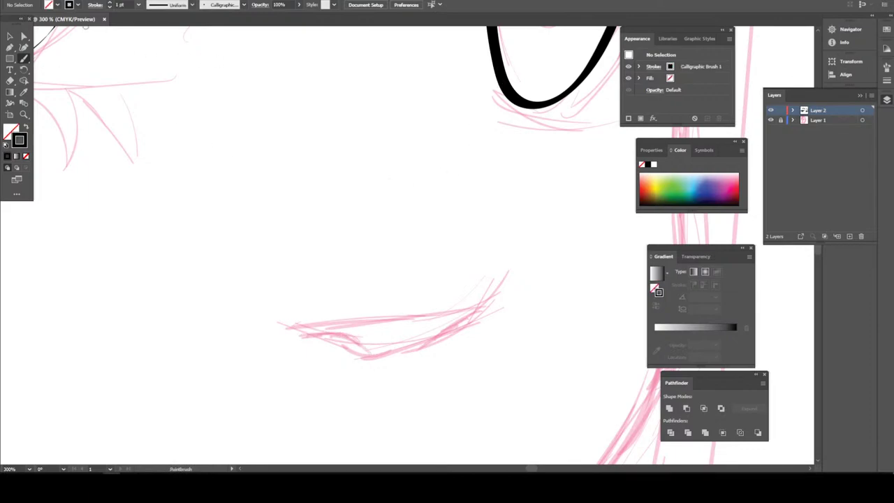
{"action": "left_click", "coordinate": [138, 5]}
{"action": "left_click", "coordinate": [150, 55]}
{"action": "left_click_drag", "start_coordinate": [350, 334], "coordinate": [281, 328]}
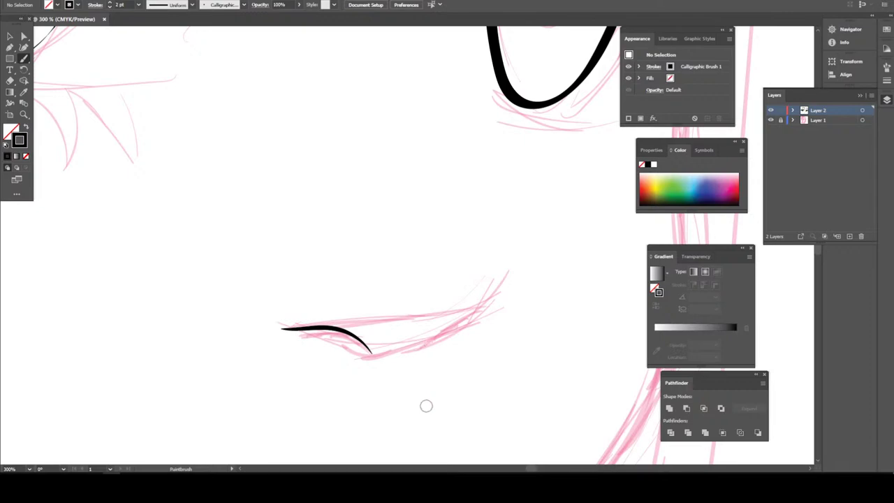
{"action": "key", "text": "ctrl+z"}
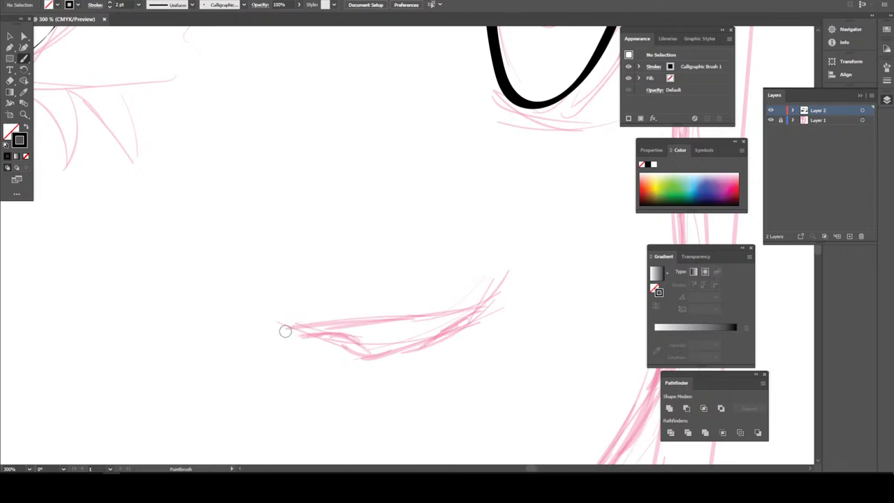
{"action": "left_click_drag", "start_coordinate": [301, 329], "coordinate": [367, 355]}
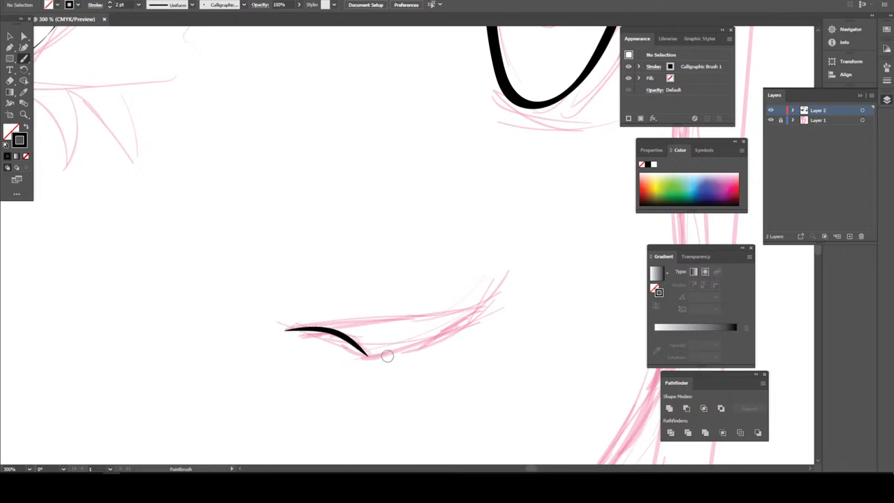
{"action": "left_click_drag", "start_coordinate": [447, 328], "coordinate": [485, 312]}
{"action": "key", "text": "ctrl+minus"}
{"action": "key", "text": "ctrl+minus"}
{"action": "key", "text": "ctrl+minus"}
{"action": "key", "text": "ctrl+minus"}
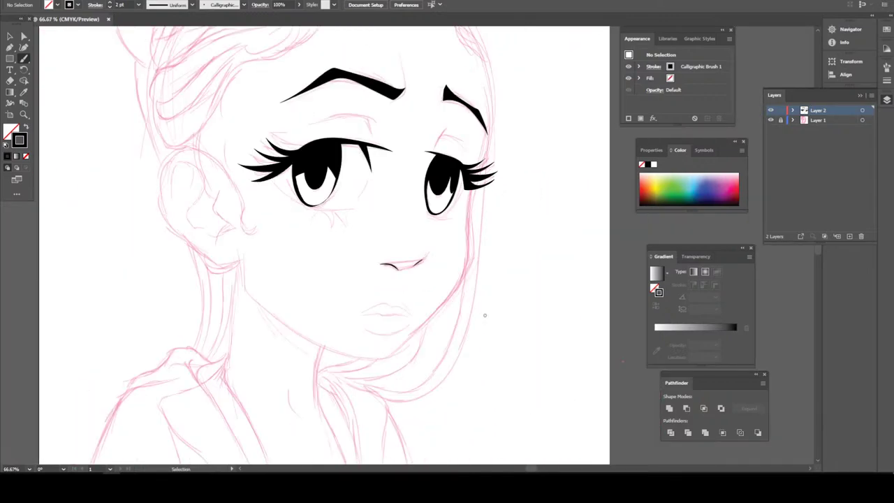
- Draw an eyelid crease with a short fold line above the right eye
{"action": "key", "text": "ctrl+plus"}
{"action": "key", "text": "ctrl+plus"}
{"action": "key", "text": "ctrl+plus"}
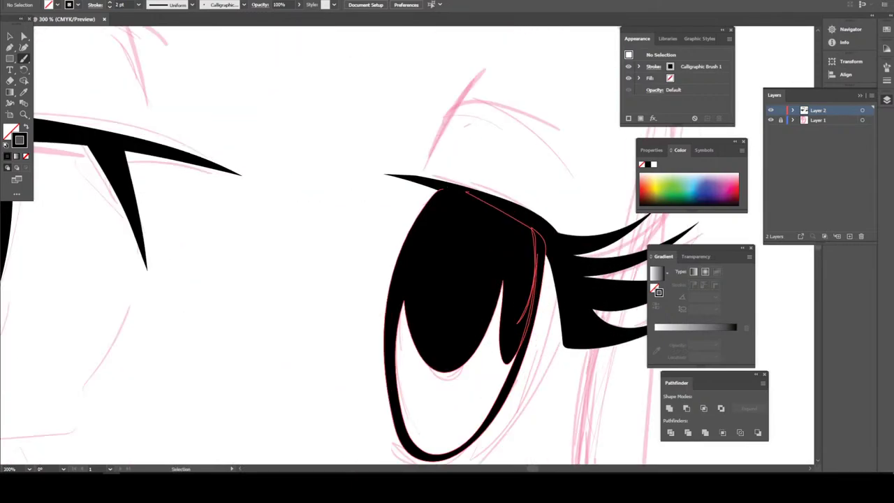
{"action": "key", "text": "ctrl+plus"}
{"action": "mouse_move", "coordinate": [557, 264]}
{"action": "left_mouse_down"}
{"action": "mouse_move", "coordinate": [453, 160]}
{"action": "mouse_move", "coordinate": [387, 140]}
{"action": "left_mouse_up"}
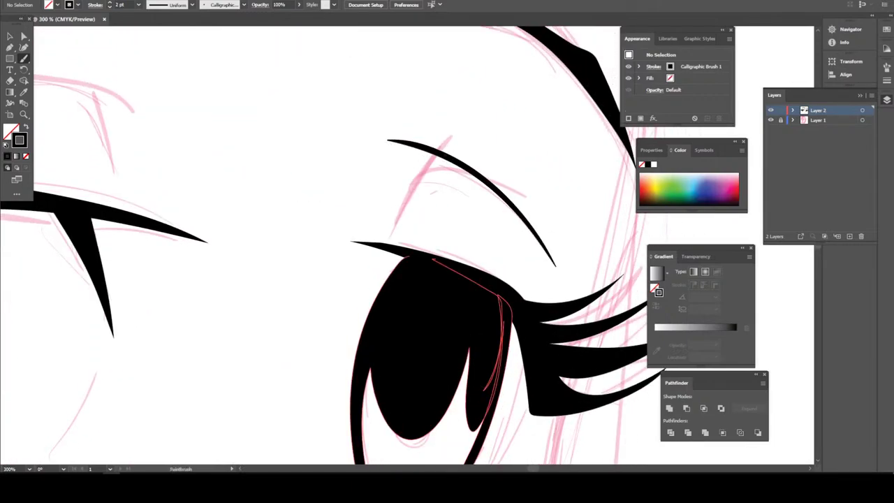
{"action": "left_click_drag", "start_coordinate": [440, 152], "coordinate": [397, 218]}
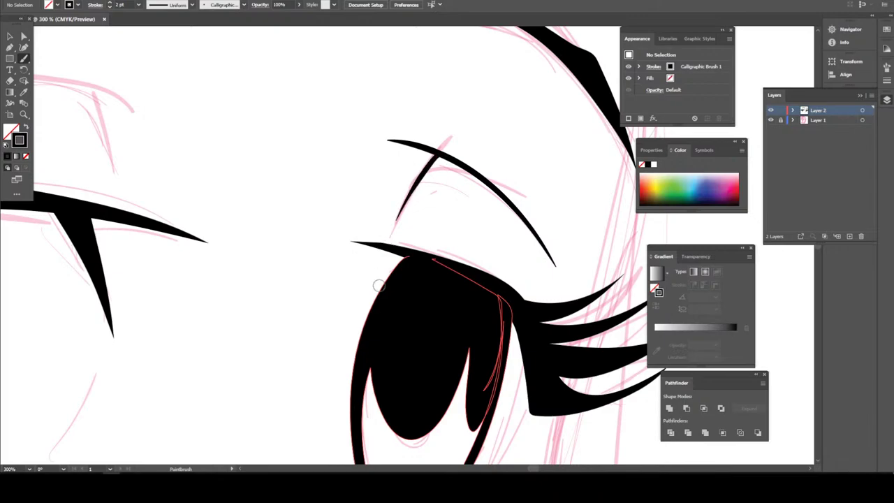
{"action": "scroll", "coordinate": [378, 285], "scroll_direction": "down", "scroll_amount": 5}
{"action": "scroll", "coordinate": [378, 378], "scroll_direction": "up", "scroll_amount": 5}
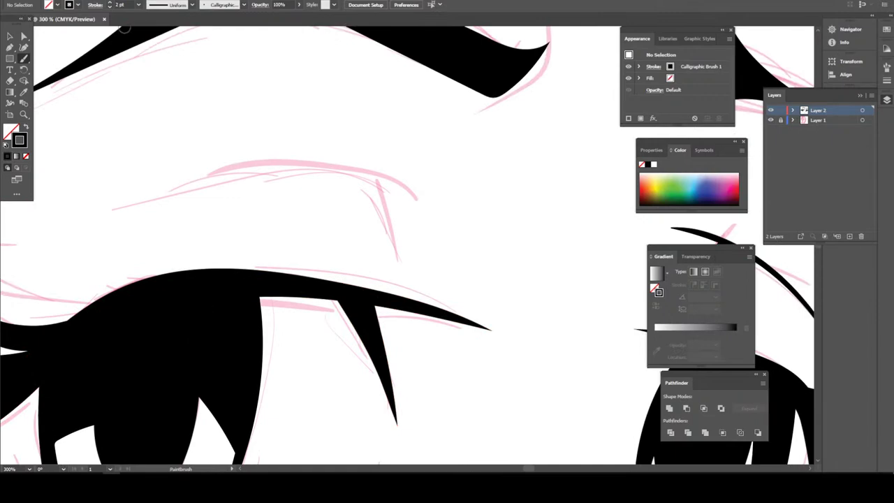
- At 3 pt, draw the left eyelid crease with fold line and a worry line by the inner brow
{"action": "left_click", "coordinate": [139, 5]}
{"action": "left_click", "coordinate": [150, 65]}
{"action": "mouse_move", "coordinate": [82, 230]}
{"action": "left_mouse_down"}
{"action": "mouse_move", "coordinate": [395, 180]}
{"action": "mouse_move", "coordinate": [428, 206]}
{"action": "left_mouse_up"}
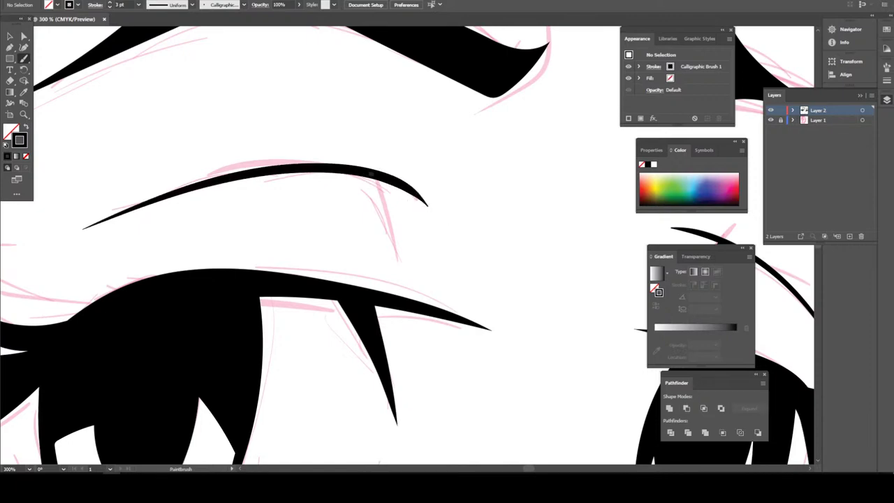
{"action": "left_click_drag", "start_coordinate": [371, 174], "coordinate": [391, 227]}
{"action": "key", "text": "ctrl+minus"}
{"action": "key", "text": "ctrl+minus"}
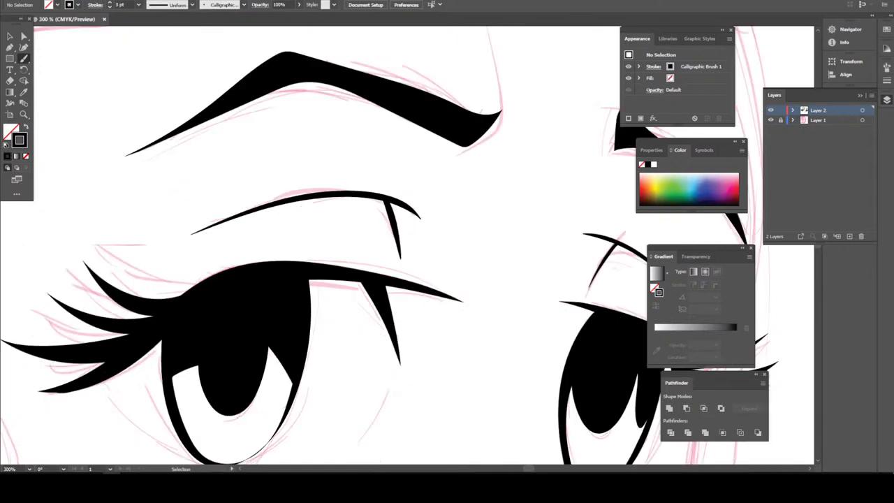
{"action": "scroll", "coordinate": [482, 336], "scroll_direction": "down", "scroll_amount": 3}
{"action": "scroll", "coordinate": [482, 335], "scroll_direction": "up", "scroll_amount": 5}
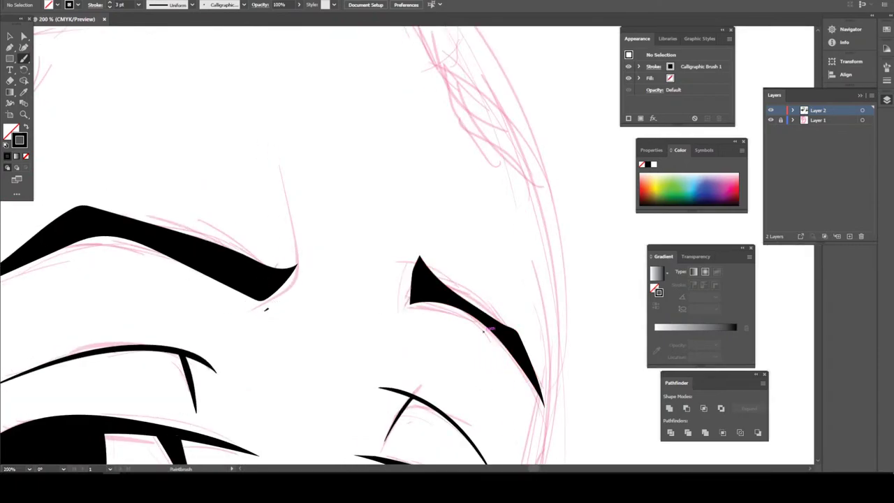
{"action": "mouse_move", "coordinate": [266, 309]}
{"action": "left_mouse_down"}
{"action": "mouse_move", "coordinate": [319, 272]}
{"action": "mouse_move", "coordinate": [293, 142]}
{"action": "left_mouse_up"}
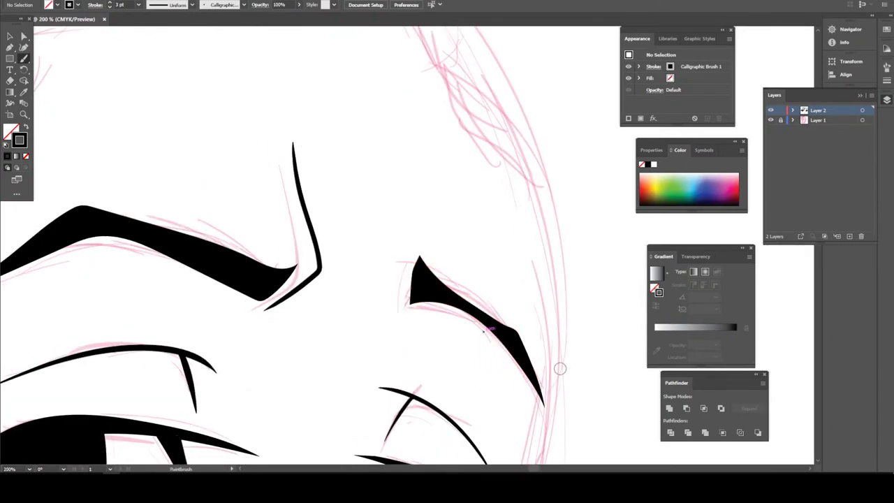
{"action": "scroll", "coordinate": [405, 245], "scroll_direction": "down", "scroll_amount": 5}
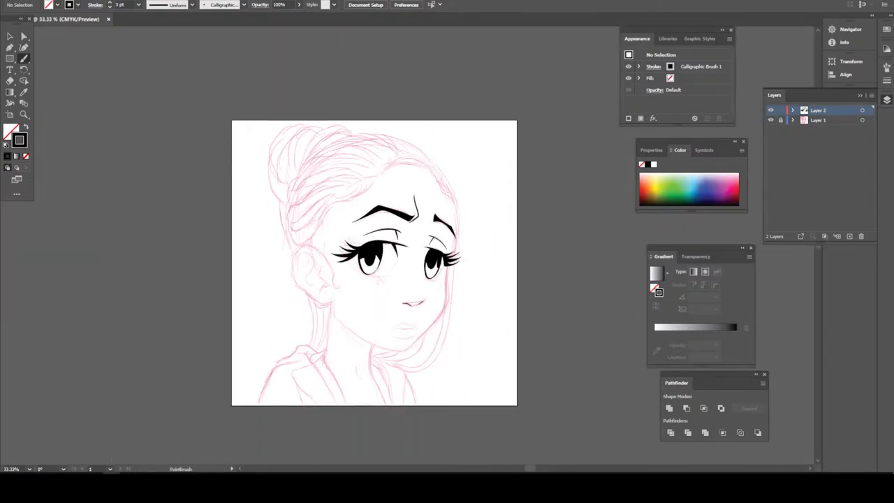
- Ink the upper lip line and the line between the lips
{"action": "scroll", "coordinate": [405, 245], "scroll_direction": "up", "scroll_amount": 2}
{"action": "scroll", "coordinate": [403, 290], "scroll_direction": "up", "scroll_amount": 2}
{"action": "scroll", "coordinate": [403, 290], "scroll_direction": "up", "scroll_amount": 2}
{"action": "scroll", "coordinate": [402, 291], "scroll_direction": "up", "scroll_amount": 1}
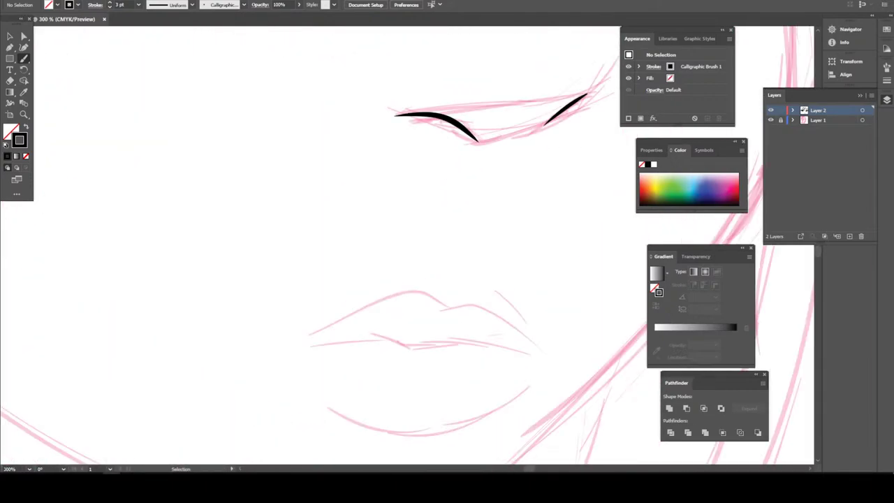
{"action": "scroll", "coordinate": [629, 397], "scroll_direction": "down", "scroll_amount": 1}
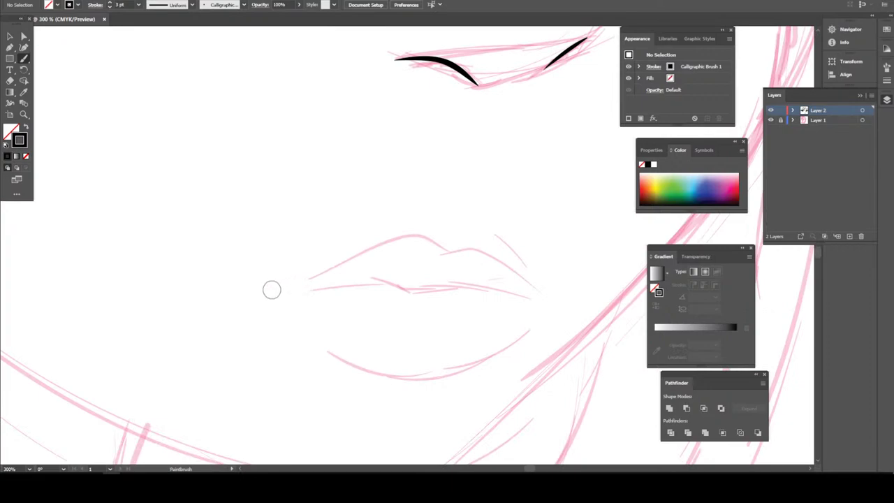
{"action": "mouse_move", "coordinate": [273, 289]}
{"action": "left_mouse_down"}
{"action": "mouse_move", "coordinate": [372, 285]}
{"action": "mouse_move", "coordinate": [413, 296]}
{"action": "mouse_move", "coordinate": [453, 289]}
{"action": "mouse_move", "coordinate": [524, 297]}
{"action": "mouse_move", "coordinate": [480, 247]}
{"action": "mouse_move", "coordinate": [380, 238]}
{"action": "mouse_move", "coordinate": [328, 263]}
{"action": "left_mouse_up"}
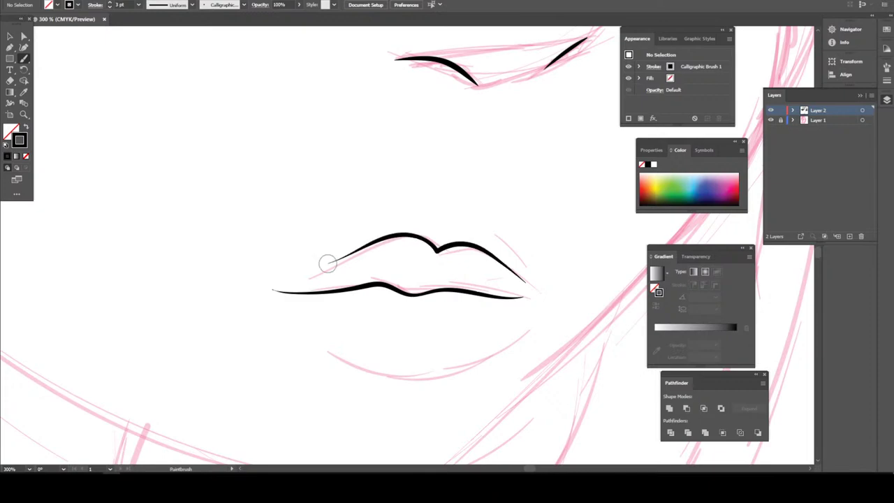
{"action": "mouse_move", "coordinate": [287, 332]}
{"action": "left_mouse_down"}
{"action": "mouse_move", "coordinate": [381, 379]}
{"action": "mouse_move", "coordinate": [452, 374]}
{"action": "mouse_move", "coordinate": [509, 353]}
{"action": "left_mouse_up"}
- Draw the left jawline outline down to the chin
{"action": "key", "text": "ctrl+minus"}
{"action": "key", "text": "ctrl+minus"}
{"action": "key", "text": "ctrl+minus"}
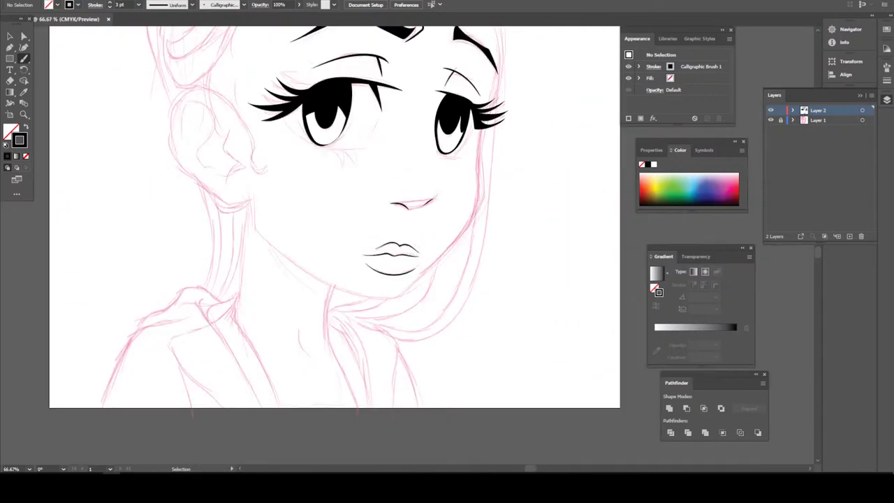
{"action": "key", "text": "ctrl+minus"}
{"action": "key", "text": "ctrl+minus"}
{"action": "key", "text": "ctrl+plus"}
{"action": "key", "text": "ctrl+plus"}
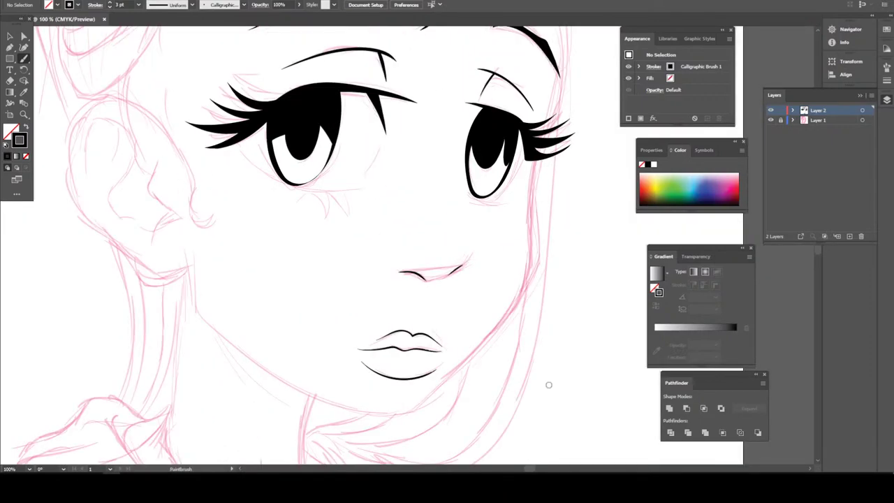
{"action": "mouse_move", "coordinate": [188, 269]}
{"action": "left_mouse_down"}
{"action": "mouse_move", "coordinate": [197, 315]}
{"action": "mouse_move", "coordinate": [246, 355]}
{"action": "mouse_move", "coordinate": [322, 399]}
{"action": "mouse_move", "coordinate": [387, 416]}
{"action": "mouse_move", "coordinate": [420, 406]}
{"action": "mouse_move", "coordinate": [526, 274]}
{"action": "left_mouse_up"}
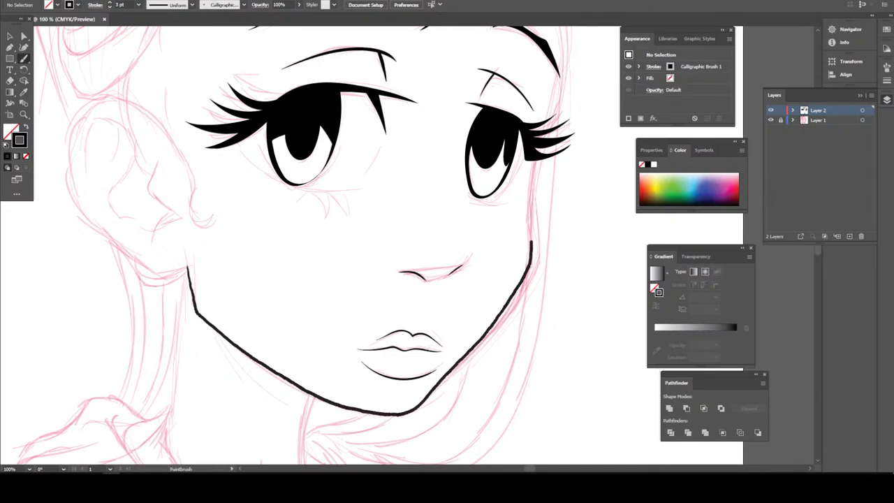
- Extend the jawline stroke up the right cheek
{"action": "left_click_drag", "start_coordinate": [531, 242], "coordinate": [532, 147]}
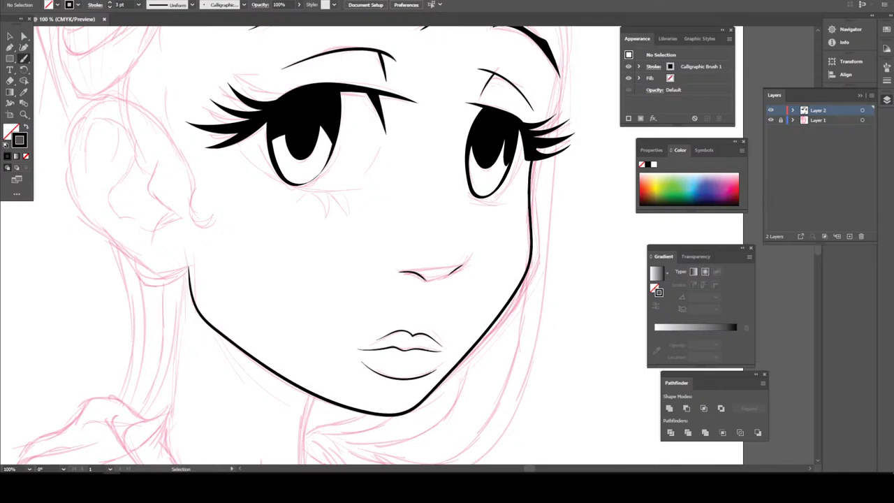
{"action": "scroll", "coordinate": [301, 244], "scroll_direction": "down", "scroll_amount": 3}
{"action": "scroll", "coordinate": [300, 244], "scroll_direction": "up", "scroll_amount": 2}
{"action": "scroll", "coordinate": [300, 244], "scroll_direction": "up", "scroll_amount": 2}
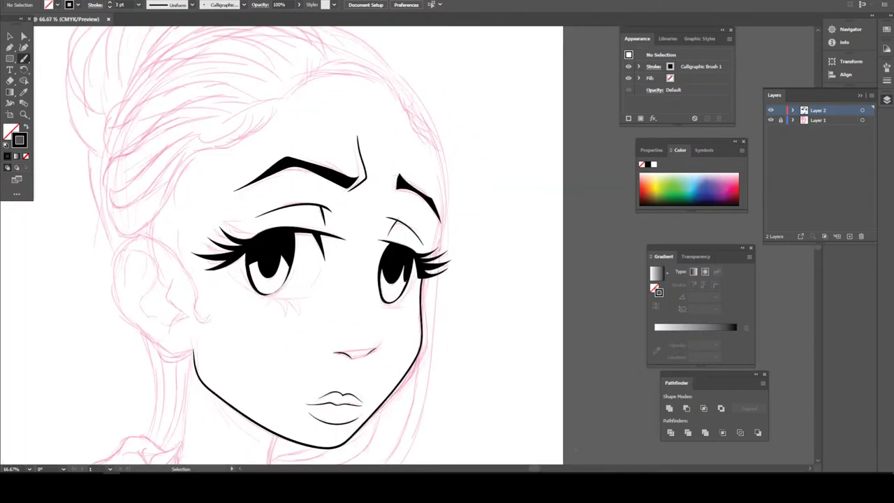
{"action": "scroll", "coordinate": [566, 352], "scroll_direction": "up", "scroll_amount": 2}
{"action": "scroll", "coordinate": [567, 450], "scroll_direction": "up", "scroll_amount": 1}
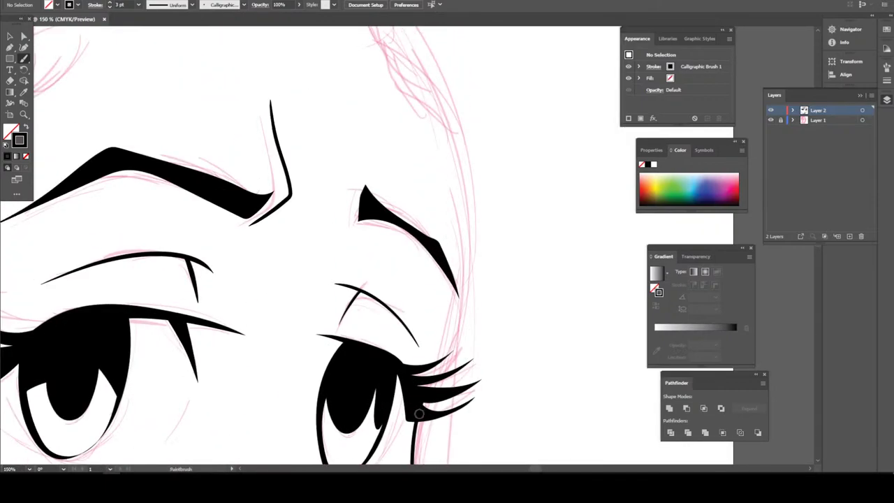
- Draw a stroke along the face's right side, then undo the cheek and jaw outline
{"action": "mouse_move", "coordinate": [419, 414]}
{"action": "left_mouse_down"}
{"action": "mouse_move", "coordinate": [463, 246]}
{"action": "mouse_move", "coordinate": [447, 116]}
{"action": "left_mouse_up"}
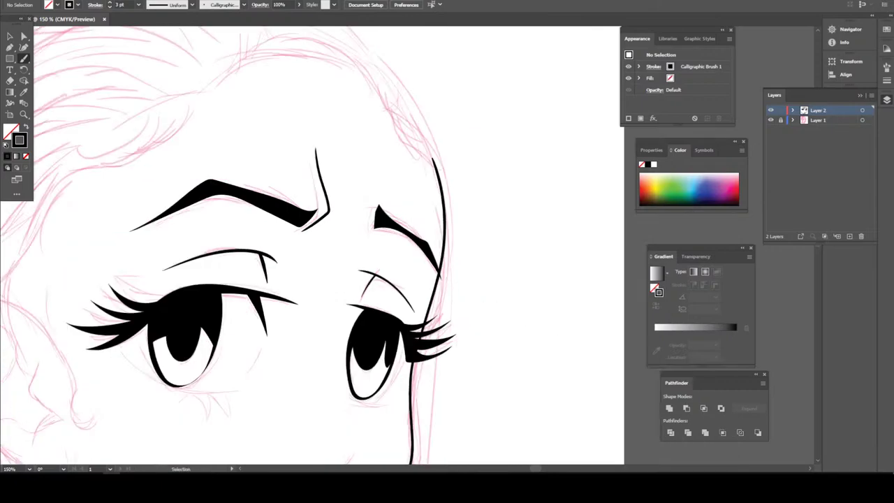
{"action": "scroll", "coordinate": [419, 262], "scroll_direction": "down", "scroll_amount": 3}
{"action": "scroll", "coordinate": [419, 262], "scroll_direction": "down", "scroll_amount": 1}
{"action": "key", "text": "ctrl+="}
{"action": "key", "text": "ctrl+="}
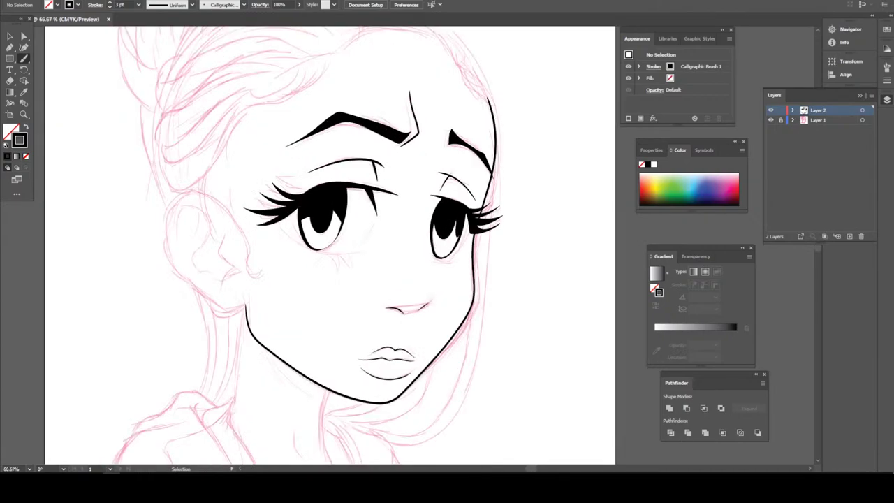
{"action": "key", "text": "ctrl+="}
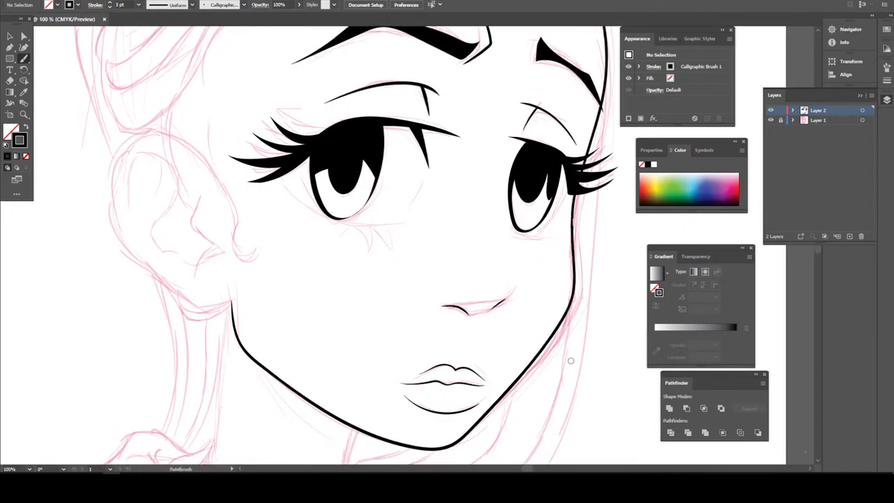
{"action": "key", "text": "ctrl+minus"}
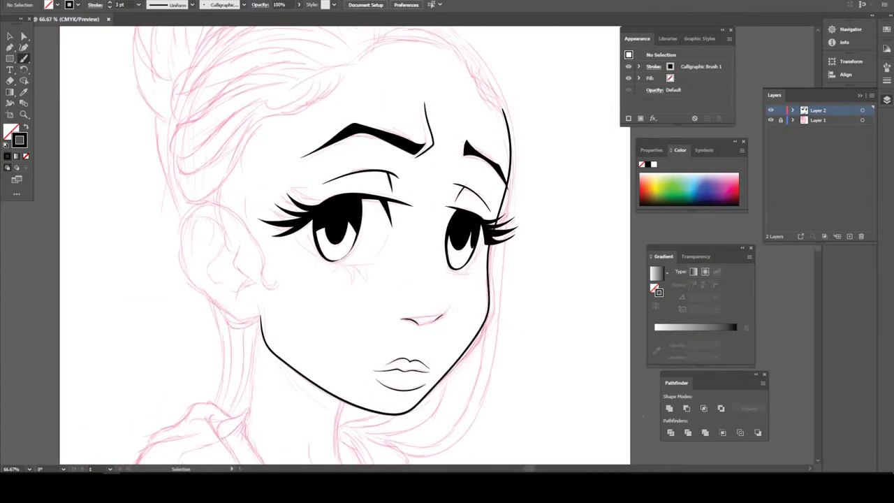
{"action": "key", "text": "ctrl+z"}
{"action": "key", "text": "ctrl+z"}
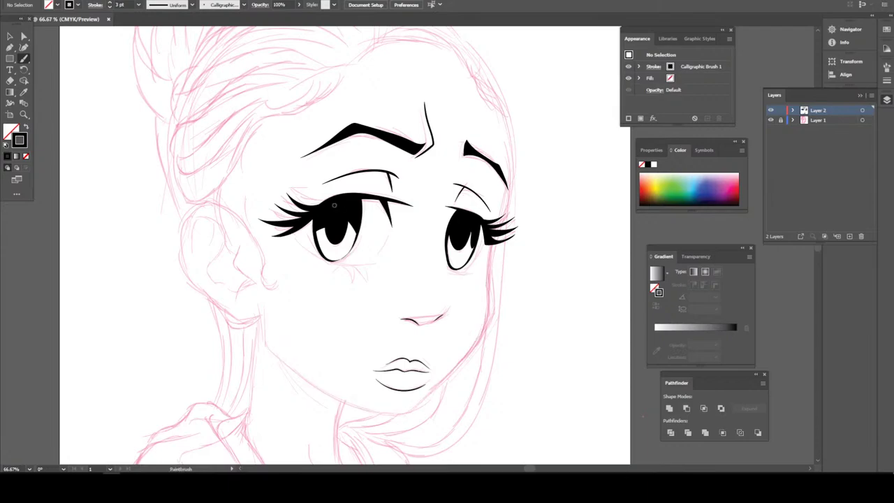
- Set the brush stroke weight to 4 pt and try a jawline stroke, then undo it
{"action": "left_click", "coordinate": [139, 5]}
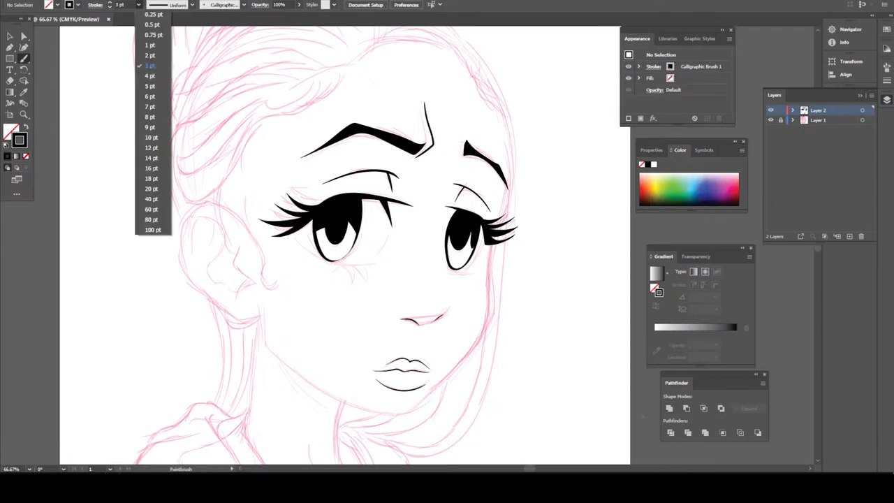
{"action": "left_click", "coordinate": [155, 76]}
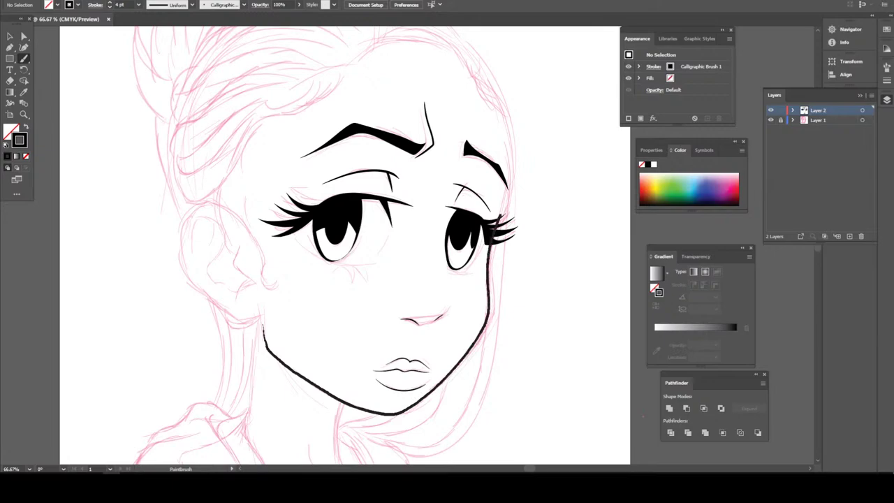
{"action": "left_click_drag", "start_coordinate": [503, 120], "coordinate": [500, 106]}
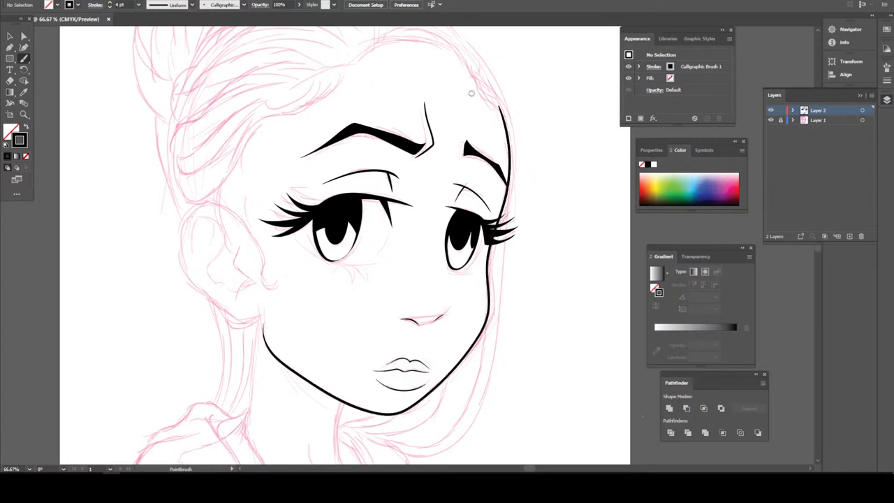
{"action": "key", "text": "ctrl+minus"}
{"action": "key", "text": "ctrl+minus"}
{"action": "key", "text": "ctrl+minus"}
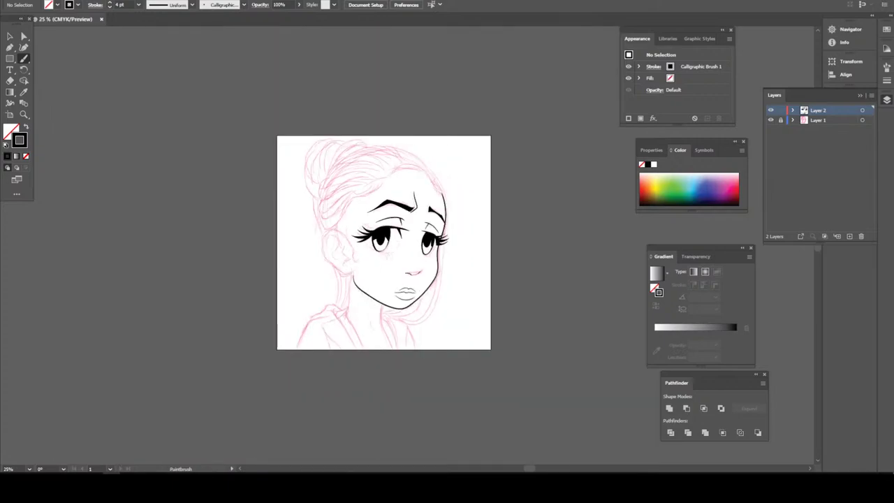
{"action": "key", "text": "ctrl+plus"}
{"action": "key", "text": "ctrl+plus"}
{"action": "scroll", "coordinate": [444, 436], "scroll_direction": "left", "scroll_amount": 2}
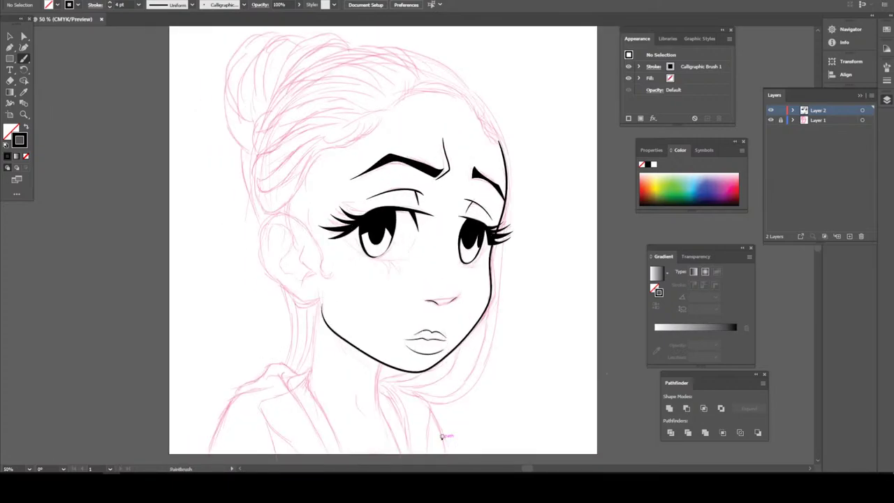
{"action": "key", "text": "ctrl+plus"}
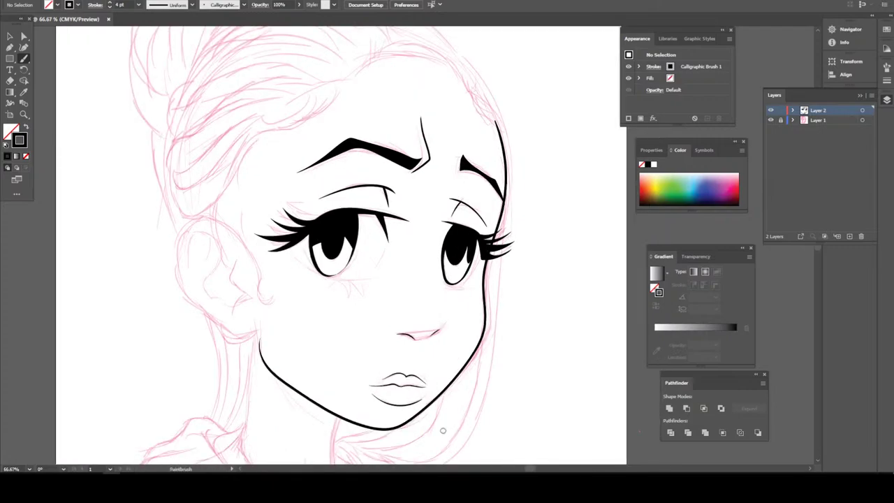
{"action": "key", "text": "ctrl+z"}
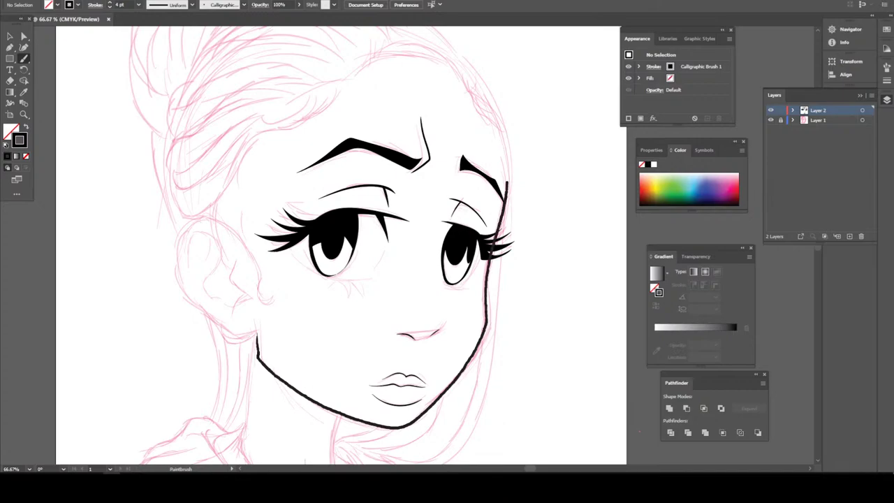
- Redraw the 4 pt jaw outline up the face's right side
{"action": "left_click_drag", "start_coordinate": [505, 153], "coordinate": [498, 125]}
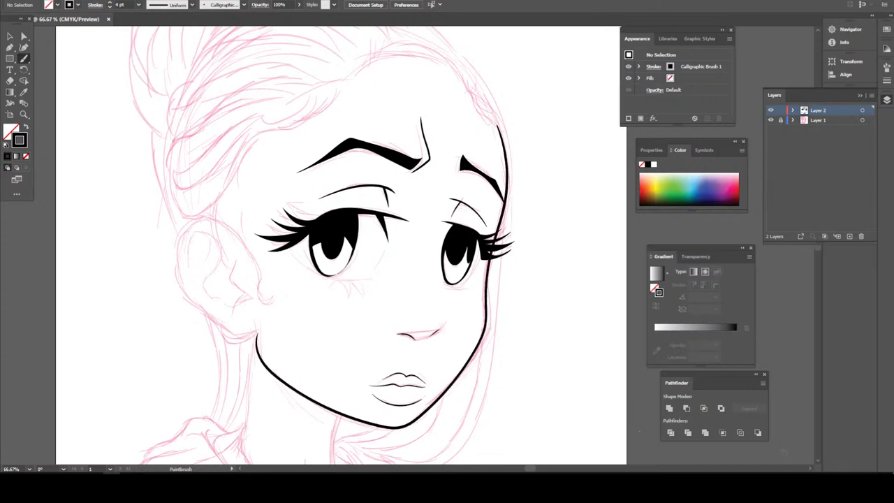
{"action": "key", "text": "ctrl+minus"}
{"action": "key", "text": "ctrl+minus"}
{"action": "key", "text": "ctrl+plus"}
{"action": "key", "text": "ctrl+plus"}
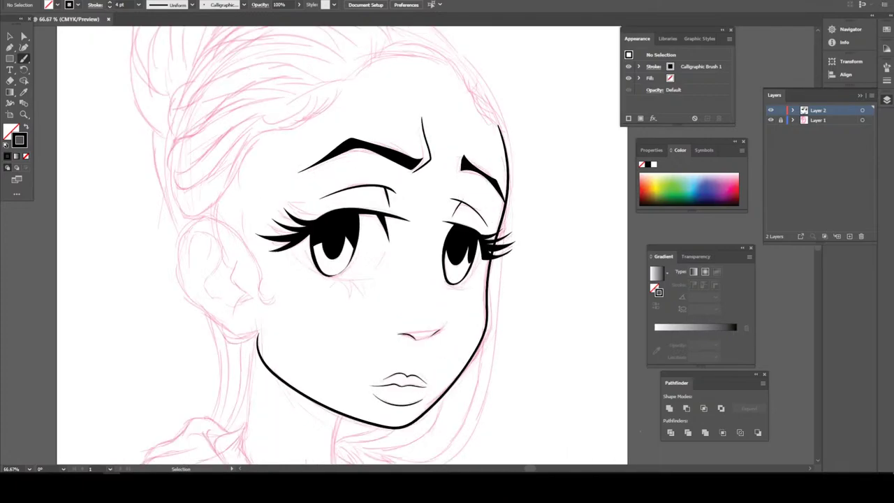
{"action": "key", "text": "ctrl+plus"}
{"action": "key", "text": "ctrl+plus"}
{"action": "key", "text": "ctrl+plus"}
{"action": "key", "text": "ctrl+plus"}
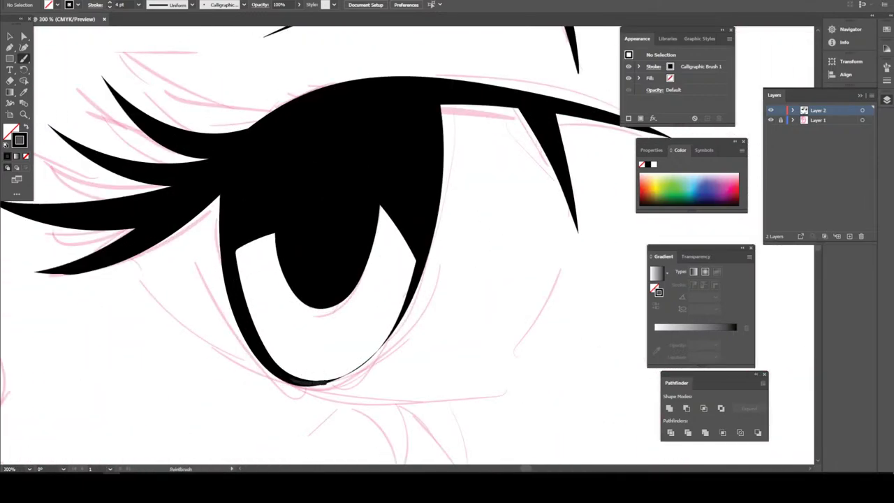
- Draw a thick lower eyelid line under the left eye, replacing a thin attempt
{"action": "left_click_drag", "start_coordinate": [384, 340], "coordinate": [428, 216]}
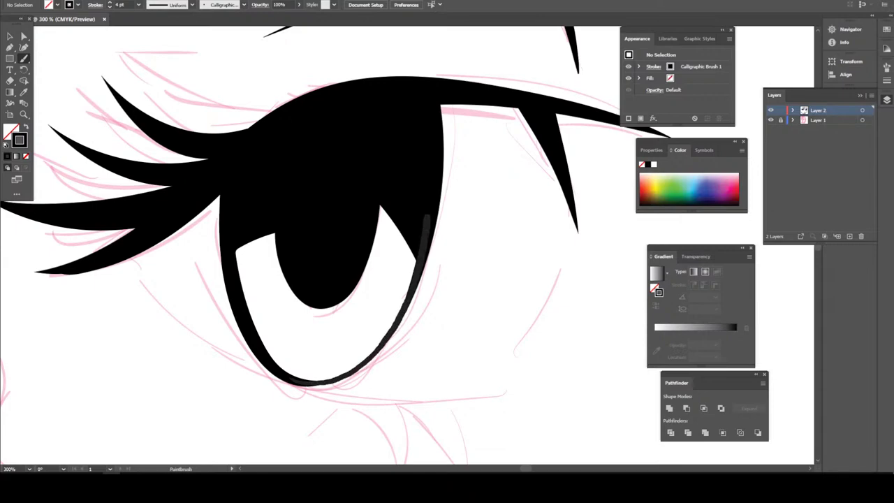
{"action": "scroll", "coordinate": [426, 217], "scroll_direction": "down", "scroll_amount": 2}
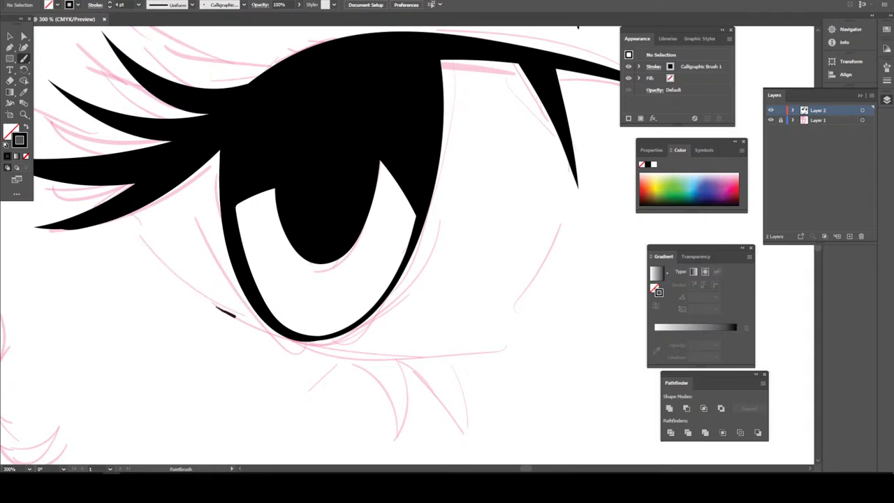
{"action": "left_click_drag", "start_coordinate": [235, 316], "coordinate": [492, 348]}
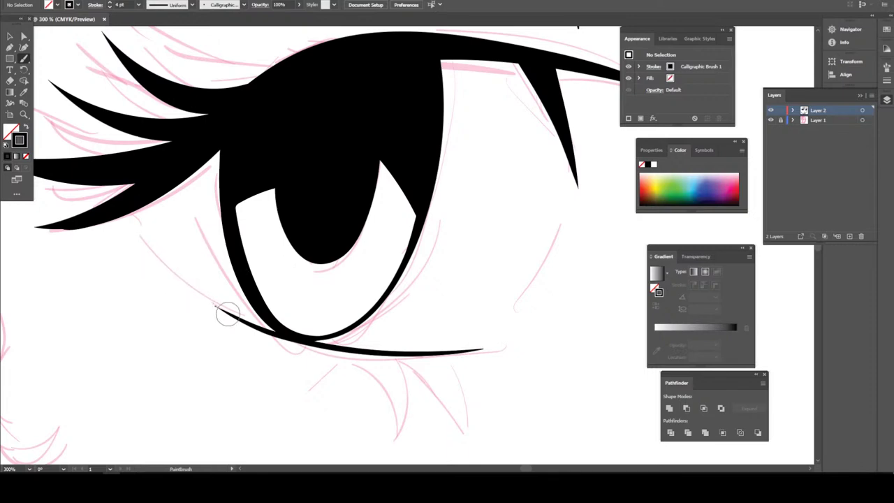
{"action": "key", "text": "ctrl+z"}
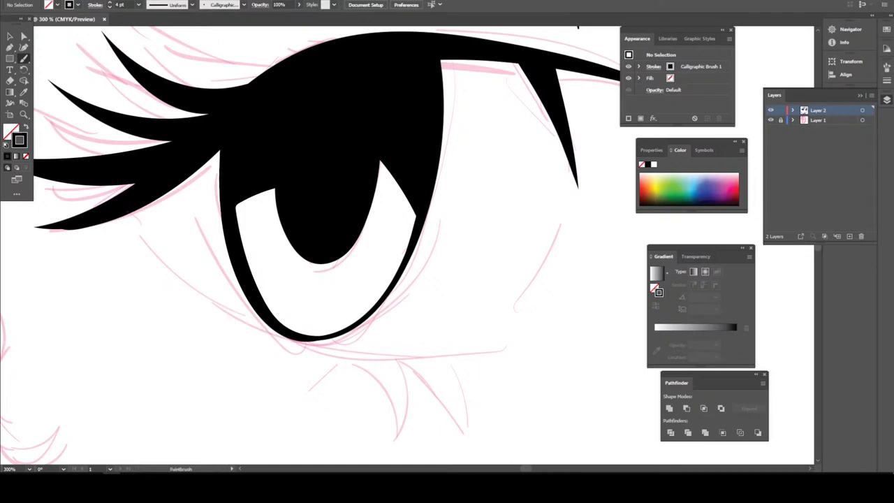
{"action": "mouse_move", "coordinate": [128, 213]}
{"action": "left_mouse_down"}
{"action": "mouse_move", "coordinate": [256, 325]}
{"action": "mouse_move", "coordinate": [316, 351]}
{"action": "mouse_move", "coordinate": [471, 359]}
{"action": "left_mouse_up"}
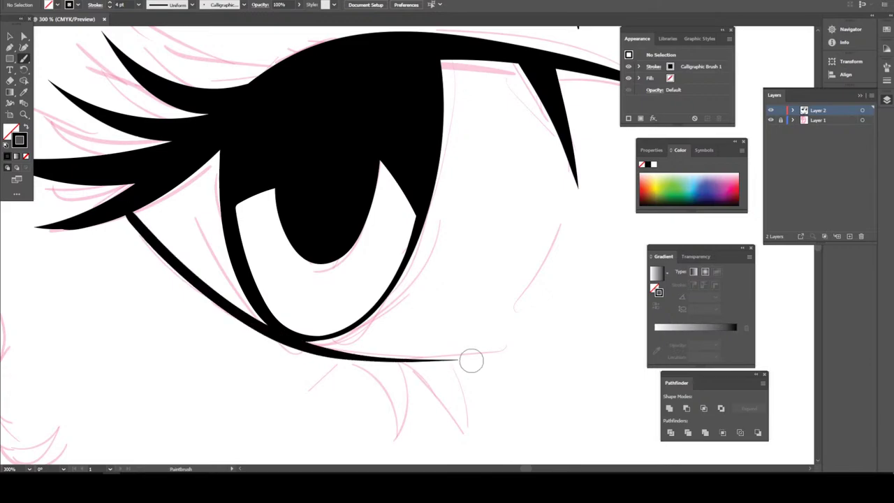
{"action": "key", "text": "ctrl+1"}
{"action": "key", "text": "ctrl+minus"}
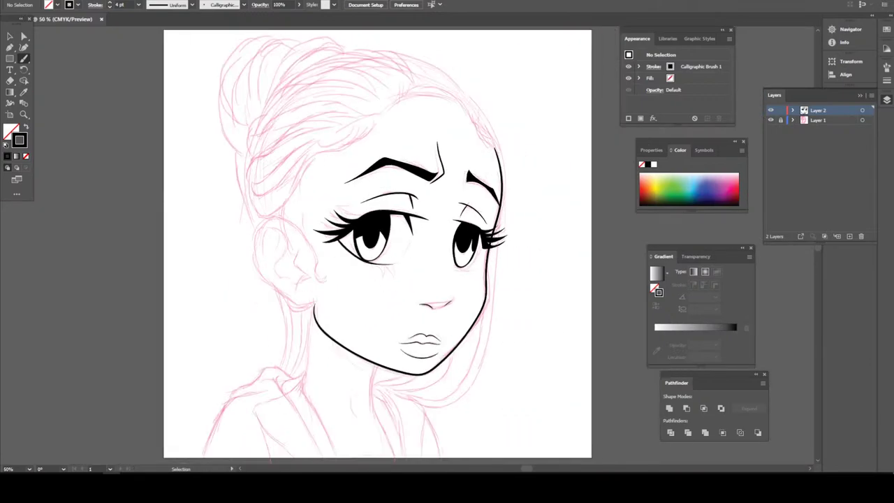
{"action": "scroll", "coordinate": [520, 400], "scroll_direction": "up", "scroll_amount": 3}
{"action": "scroll", "coordinate": [520, 400], "scroll_direction": "up", "scroll_amount": 2}
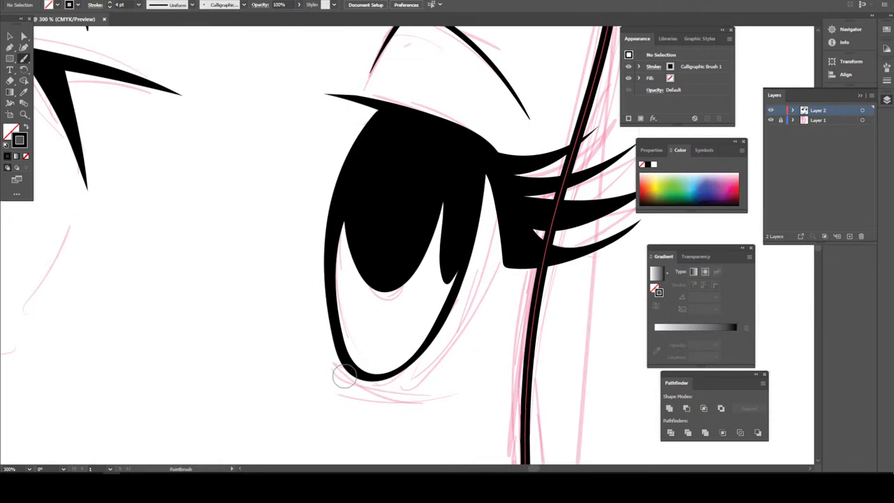
- Draw a tapered lower eyelid line under the right eye and select the Pencil tool
{"action": "mouse_move", "coordinate": [329, 375]}
{"action": "left_mouse_down"}
{"action": "mouse_move", "coordinate": [402, 383]}
{"action": "mouse_move", "coordinate": [454, 374]}
{"action": "left_mouse_up"}
{"action": "left_click", "coordinate": [471, 371], "text": "ctrl"}
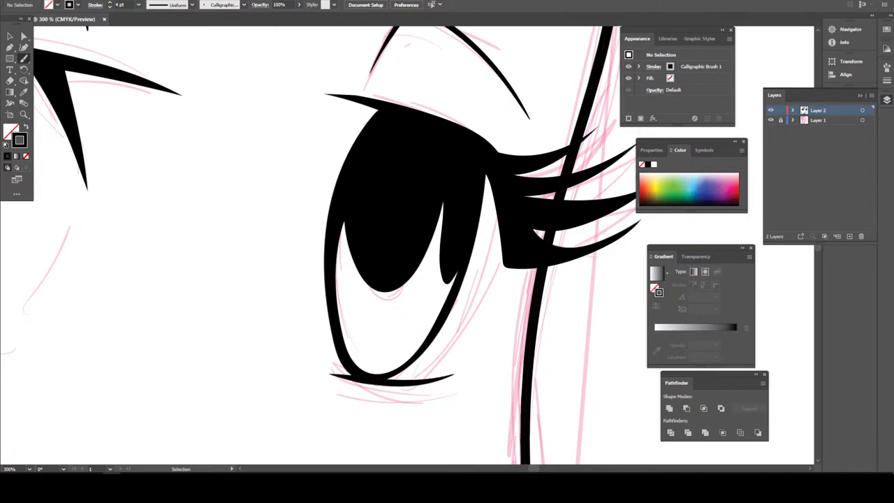
{"action": "scroll", "coordinate": [475, 375], "scroll_direction": "down", "scroll_amount": 3}
{"action": "scroll", "coordinate": [475, 375], "scroll_direction": "down", "scroll_amount": 3}
{"action": "scroll", "coordinate": [474, 375], "scroll_direction": "down", "scroll_amount": 2}
{"action": "key", "text": "ctrl+0"}
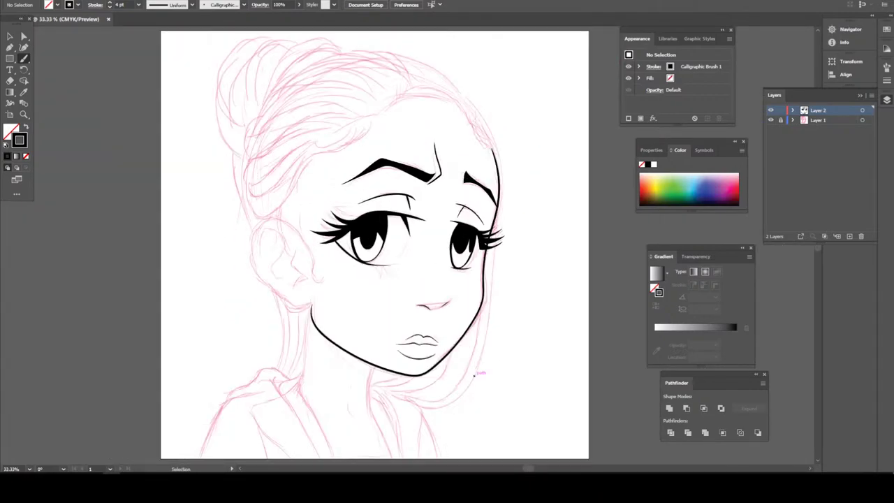
{"action": "scroll", "coordinate": [474, 375], "scroll_direction": "up", "scroll_amount": 3}
{"action": "scroll", "coordinate": [474, 375], "scroll_direction": "up", "scroll_amount": 2}
{"action": "scroll", "coordinate": [474, 376], "scroll_direction": "up", "scroll_amount": 3}
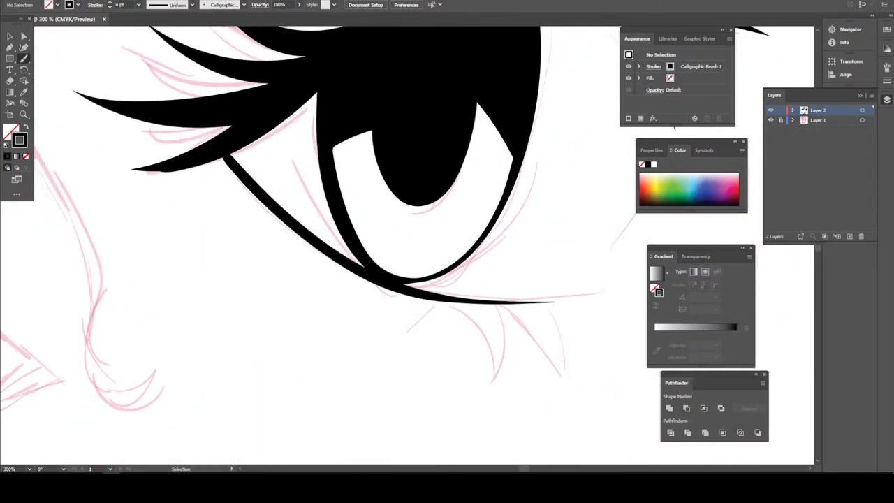
{"action": "scroll", "coordinate": [465, 365], "scroll_direction": "up", "scroll_amount": 1}
{"action": "scroll", "coordinate": [464, 319], "scroll_direction": "down", "scroll_amount": 1}
{"action": "left_click", "coordinate": [23, 58]}
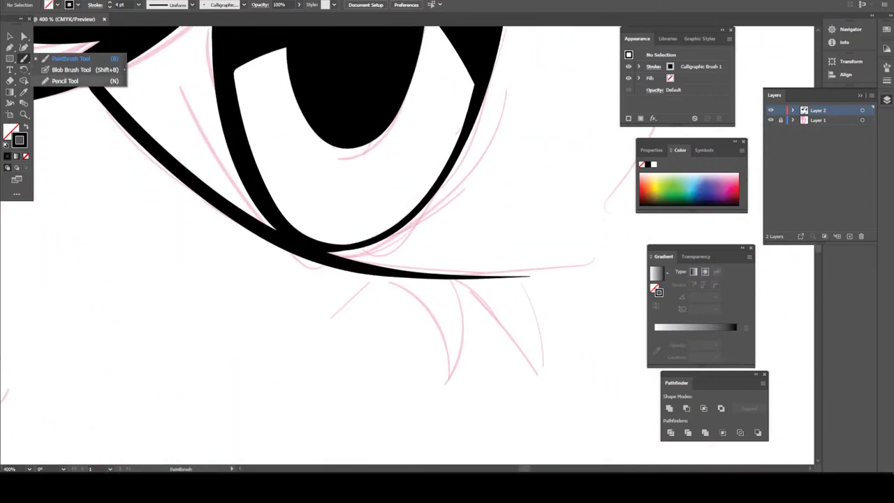
{"action": "left_click", "coordinate": [65, 80]}
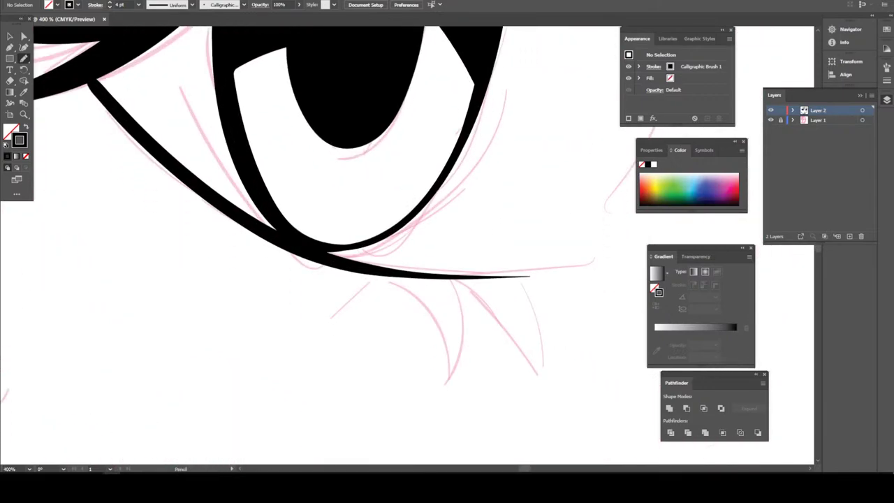
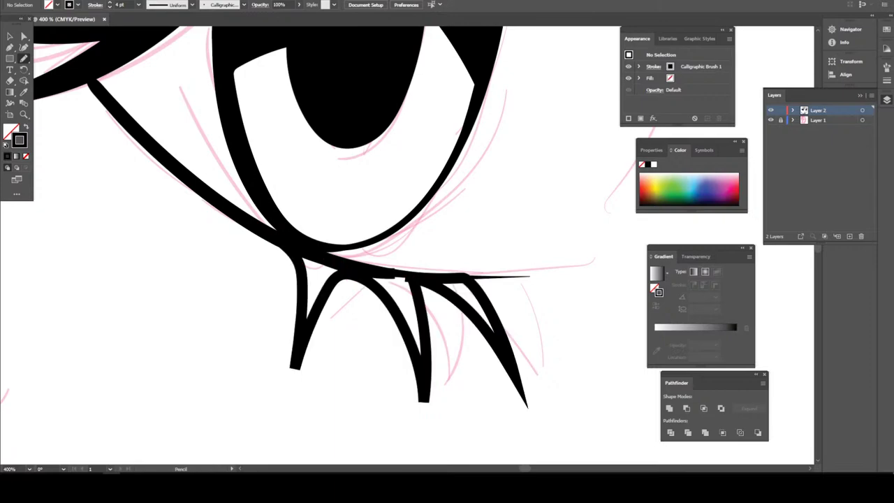
- Expand the left eye's lower lash strokes into solid black filled shapes
{"action": "key", "text": "v"}
{"action": "left_click", "coordinate": [420, 349]}
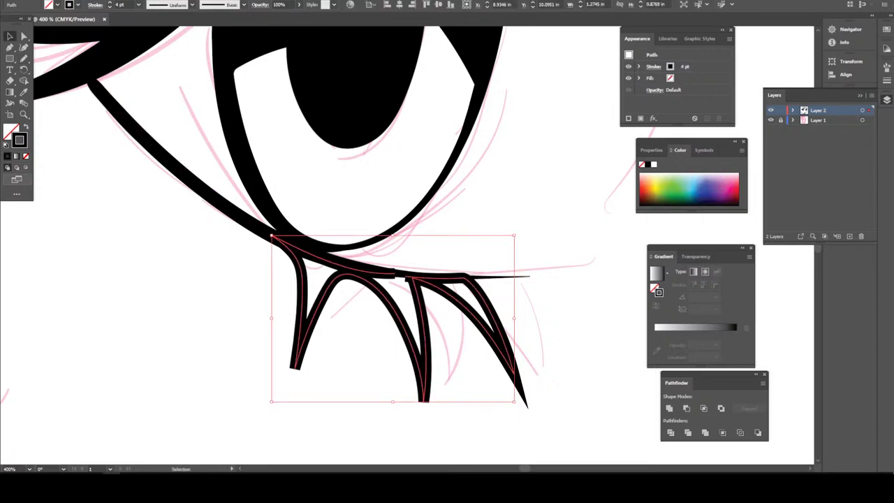
{"action": "key", "text": "shift+x"}
{"action": "key", "text": "ctrl+shift+a"}
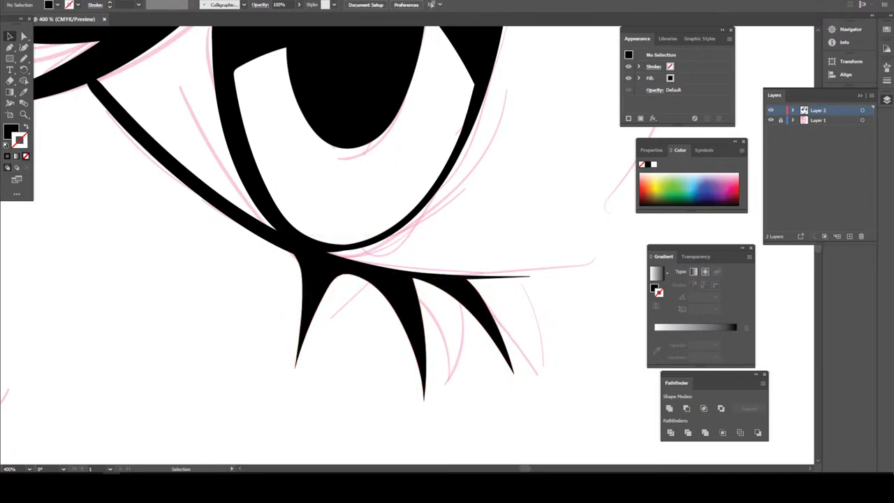
- Zoom in on the right eye and switch to the Pencil tool for its lower lashes
{"action": "key", "text": "ctrl+minus"}
{"action": "key", "text": "ctrl+minus"}
{"action": "key", "text": "ctrl+minus"}
{"action": "key", "text": "ctrl+minus"}
{"action": "key", "text": "ctrl+minus"}
{"action": "key", "text": "ctrl+minus"}
{"action": "key", "text": "ctrl+minus"}
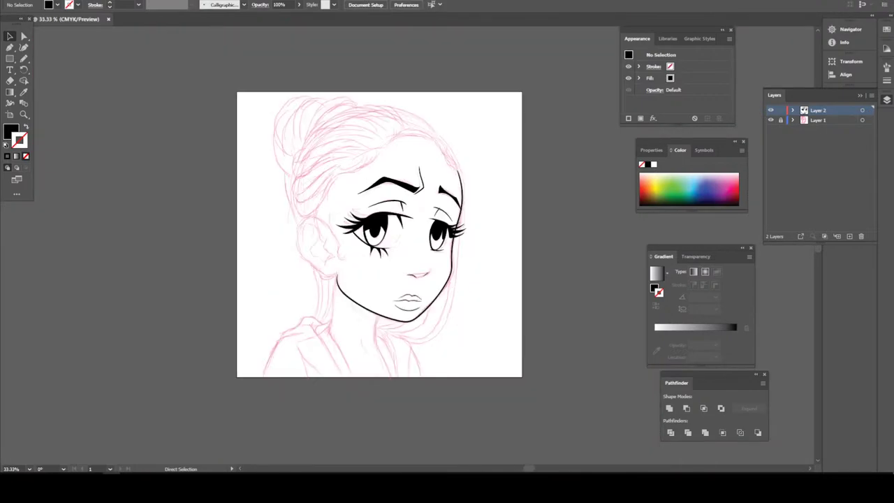
{"action": "key", "text": "ctrl+plus"}
{"action": "key", "text": "ctrl+plus"}
{"action": "key", "text": "ctrl+plus"}
{"action": "key", "text": "ctrl+plus"}
{"action": "key", "text": "ctrl+plus"}
{"action": "key", "text": "ctrl+plus"}
{"action": "key", "text": "ctrl+plus"}
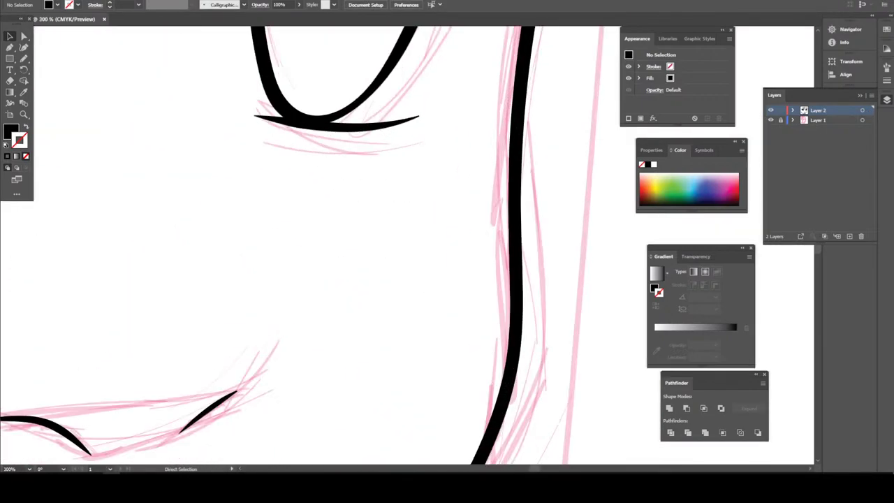
{"action": "key", "text": "ctrl+plus"}
{"action": "key", "text": "ctrl+plus"}
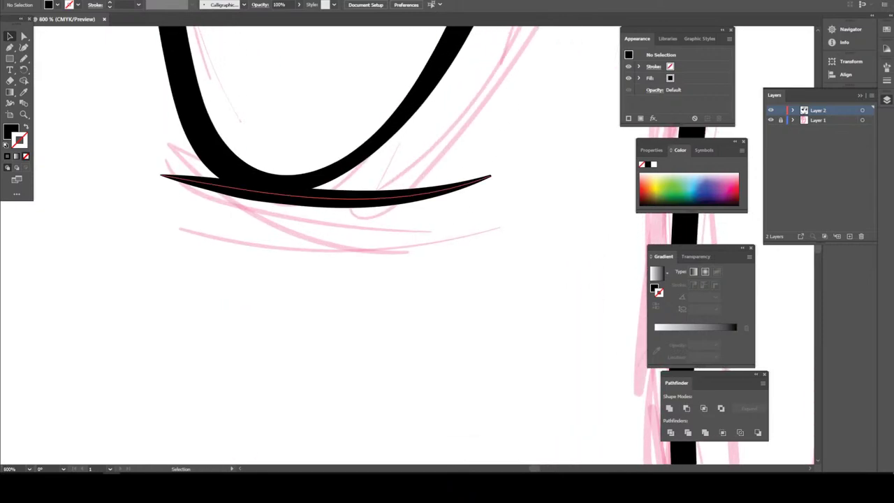
{"action": "key", "text": "n"}
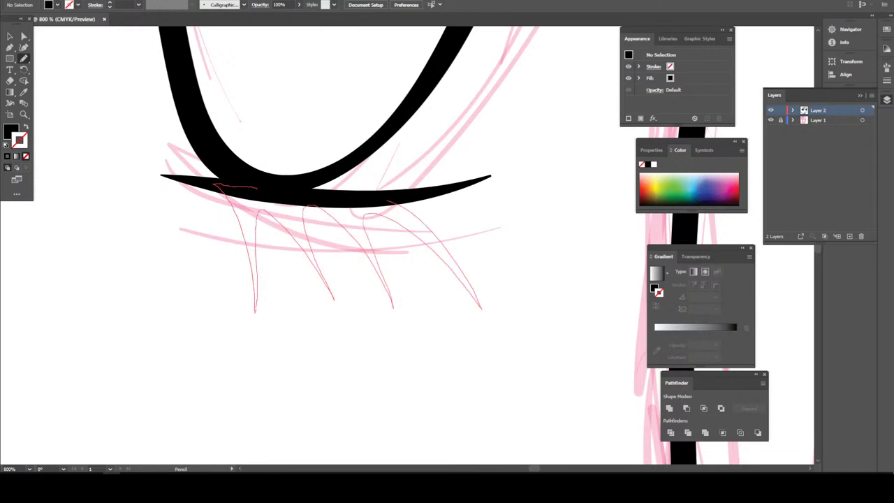
- Draw the final lower lash stroke under the left eye
{"action": "scroll", "coordinate": [328, 245], "scroll_direction": "down", "scroll_amount": 3}
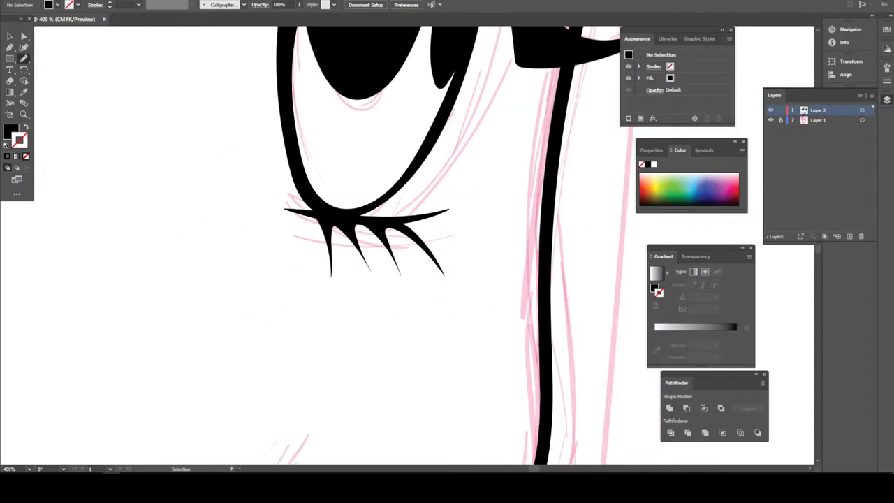
{"action": "scroll", "coordinate": [341, 245], "scroll_direction": "left", "scroll_amount": 2}
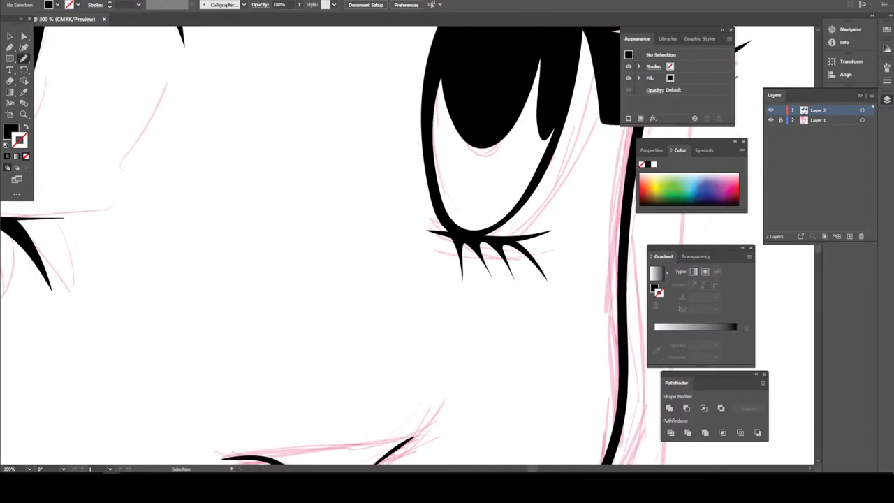
{"action": "scroll", "coordinate": [300, 244], "scroll_direction": "down", "scroll_amount": 2}
{"action": "scroll", "coordinate": [301, 244], "scroll_direction": "up", "scroll_amount": 2}
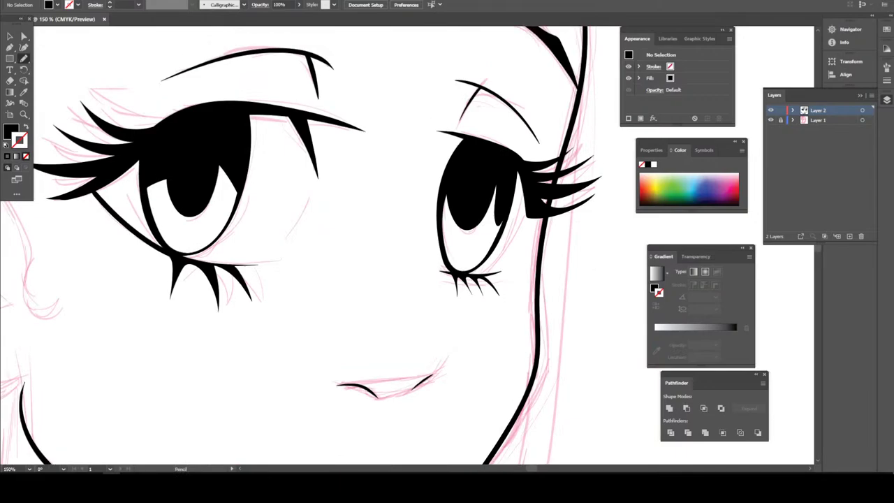
{"action": "scroll", "coordinate": [251, 273], "scroll_direction": "up", "scroll_amount": 1}
{"action": "scroll", "coordinate": [251, 273], "scroll_direction": "up", "scroll_amount": 1}
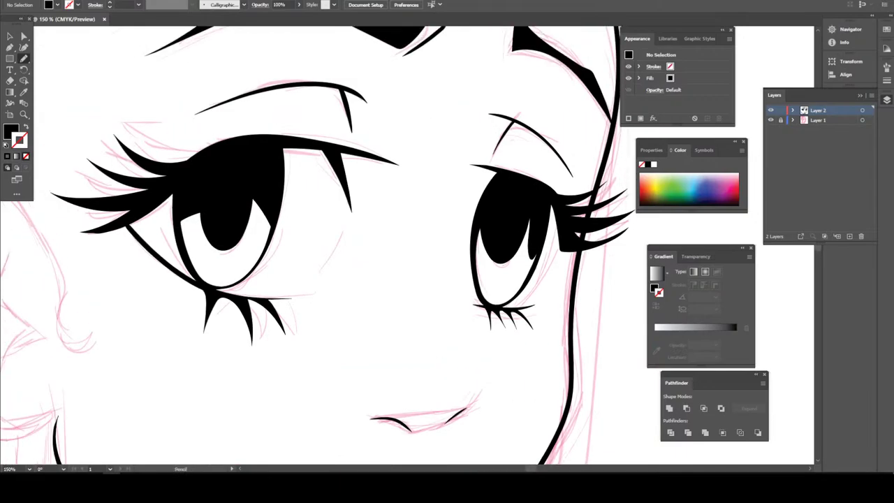
{"action": "scroll", "coordinate": [318, 245], "scroll_direction": "up", "scroll_amount": 1}
{"action": "scroll", "coordinate": [318, 245], "scroll_direction": "up", "scroll_amount": 2}
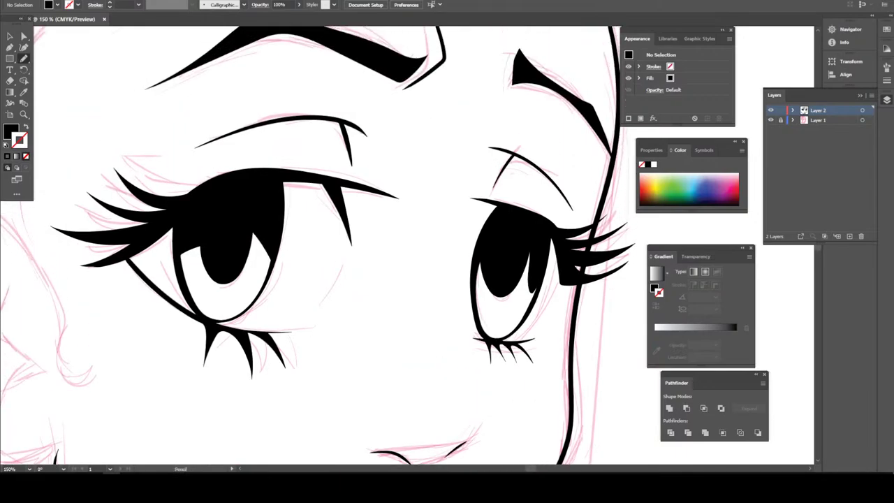
{"action": "scroll", "coordinate": [318, 245], "scroll_direction": "up", "scroll_amount": 1}
{"action": "key", "text": "ctrl+minus"}
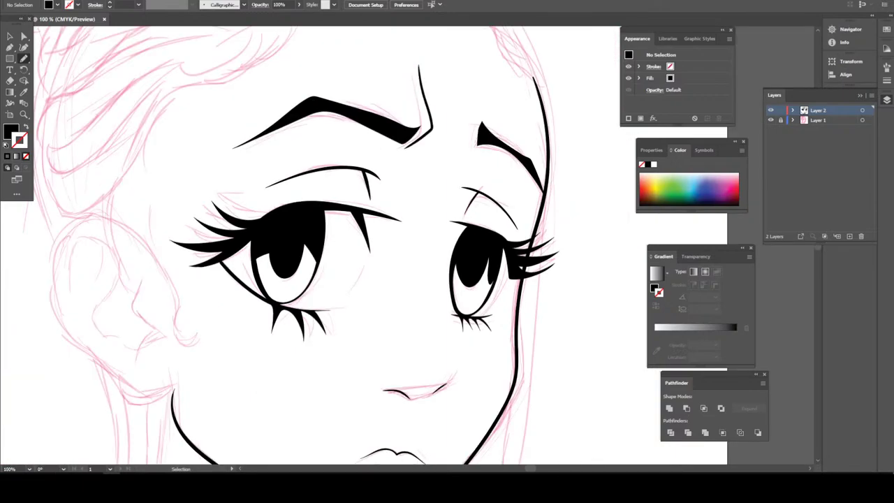
{"action": "key", "text": "ctrl+minus"}
{"action": "key", "text": "ctrl+plus"}
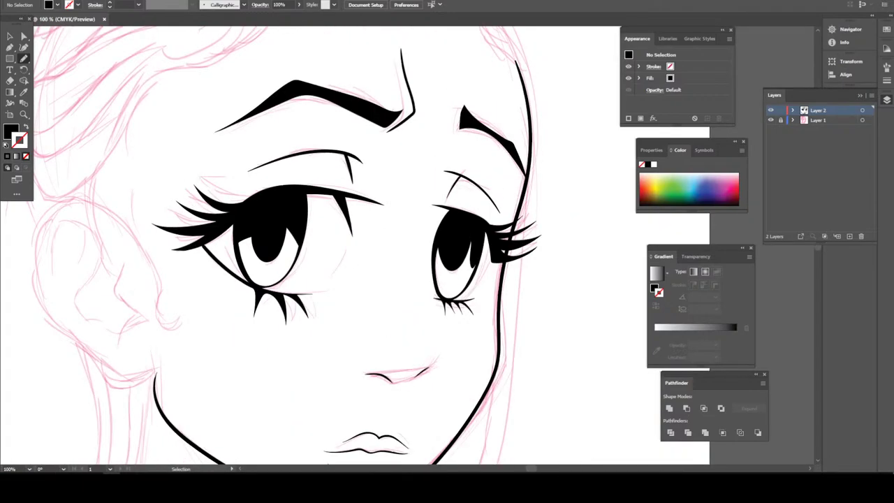
{"action": "key", "text": "ctrl+minus"}
{"action": "key", "text": "ctrl+minus"}
{"action": "scroll", "coordinate": [349, 252], "scroll_direction": "down", "scroll_amount": 2}
{"action": "scroll", "coordinate": [349, 251], "scroll_direction": "down", "scroll_amount": 2}
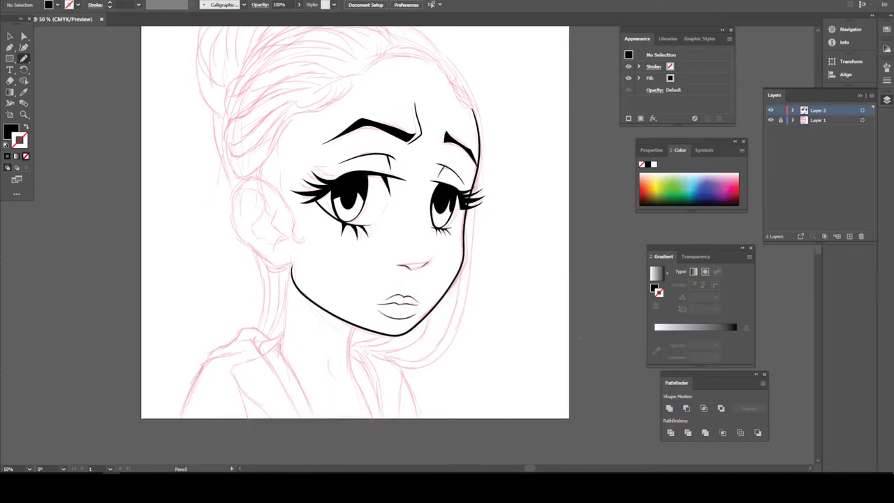
{"action": "scroll", "coordinate": [349, 252], "scroll_direction": "down", "scroll_amount": 3}
{"action": "key", "text": "ctrl+plus"}
{"action": "scroll", "coordinate": [350, 230], "scroll_direction": "up", "scroll_amount": 2}
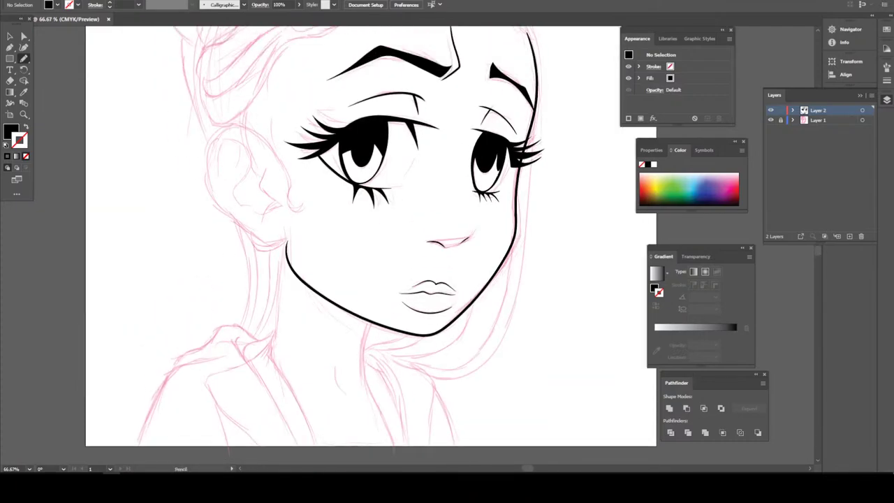
{"action": "scroll", "coordinate": [349, 230], "scroll_direction": "up", "scroll_amount": 2}
{"action": "scroll", "coordinate": [419, 280], "scroll_direction": "up", "scroll_amount": 2}
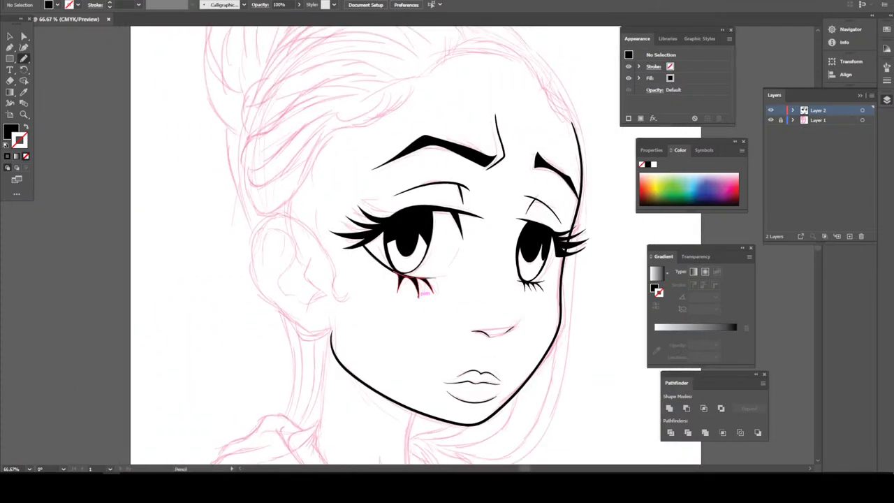
{"action": "left_click_drag", "start_coordinate": [422, 294], "coordinate": [419, 289]}
- Zoom in on the eyes and set a black stroke with no fill for Calligraphic Brush 1
{"action": "key", "text": "ctrl+minus"}
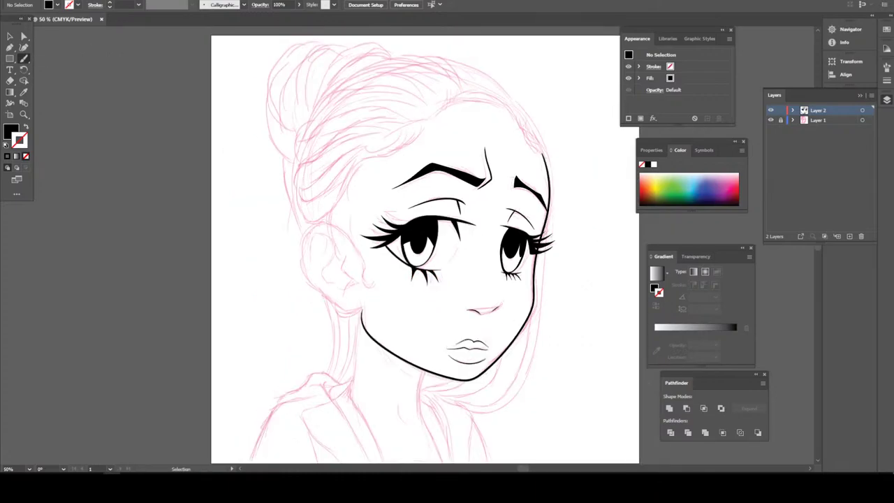
{"action": "key", "text": "ctrl+plus"}
{"action": "key", "text": "ctrl+plus"}
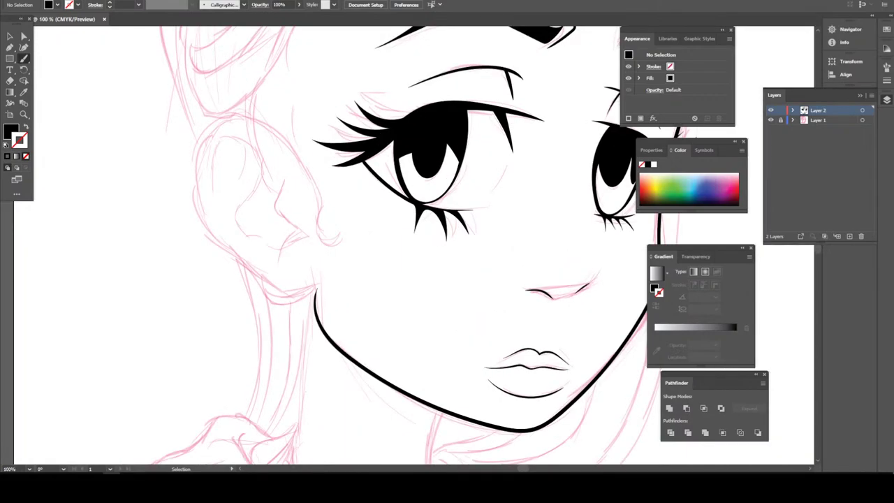
{"action": "key", "text": "ctrl+plus"}
{"action": "key", "text": "ctrl+plus"}
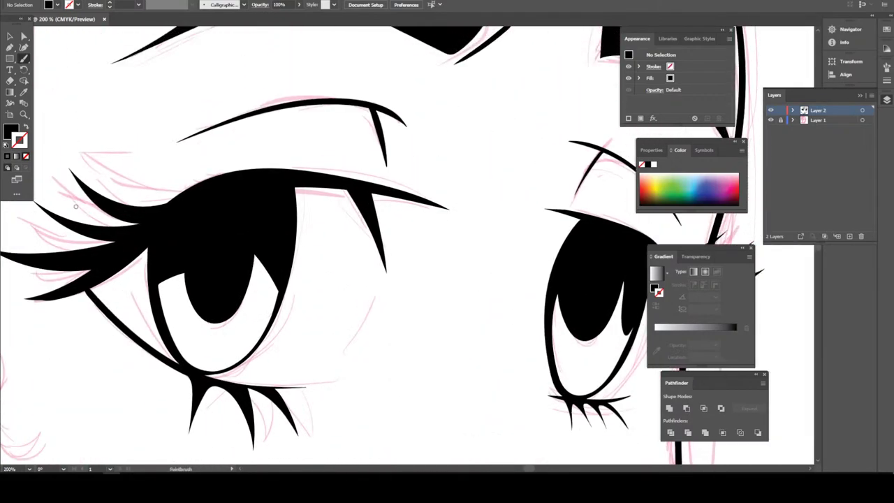
{"action": "key", "text": "shift+x"}
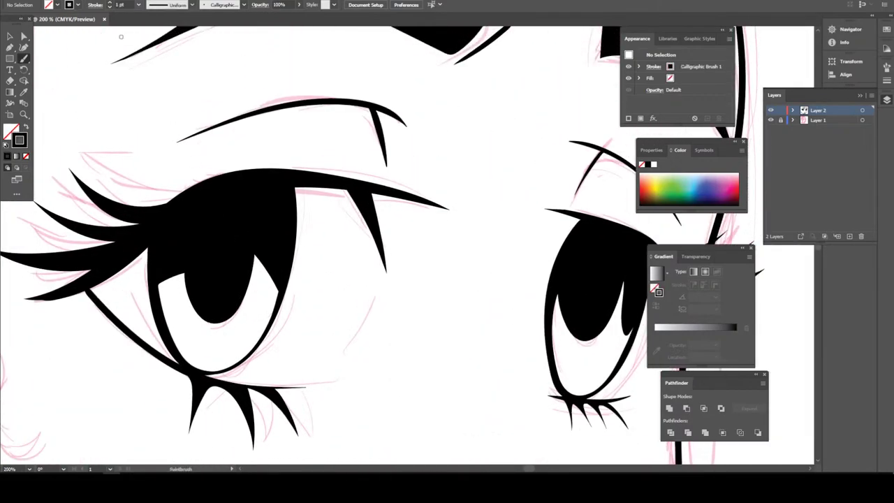
- Set the brush stroke to 5 pt and draw the long line dropping from the left eye's upper lash
{"action": "left_click", "coordinate": [138, 5]}
{"action": "left_click", "coordinate": [151, 65]}
{"action": "left_click_drag", "start_coordinate": [388, 283], "coordinate": [365, 197]}
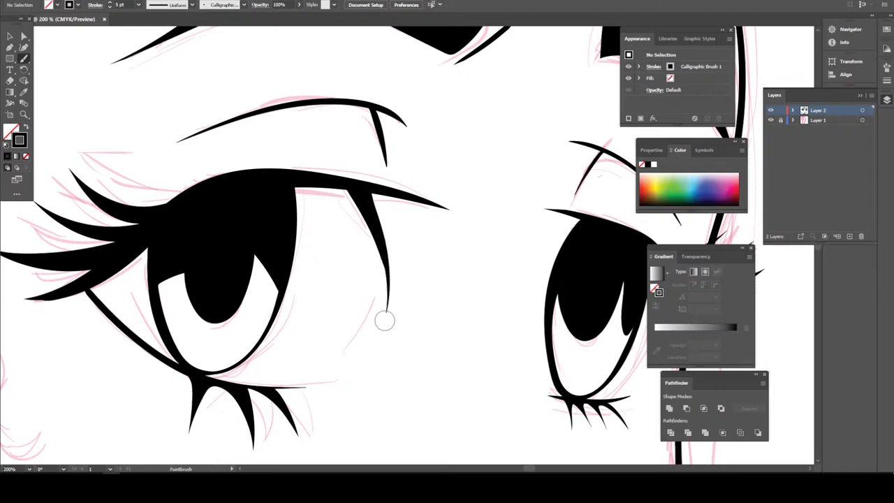
{"action": "left_click_drag", "start_coordinate": [379, 257], "coordinate": [339, 180]}
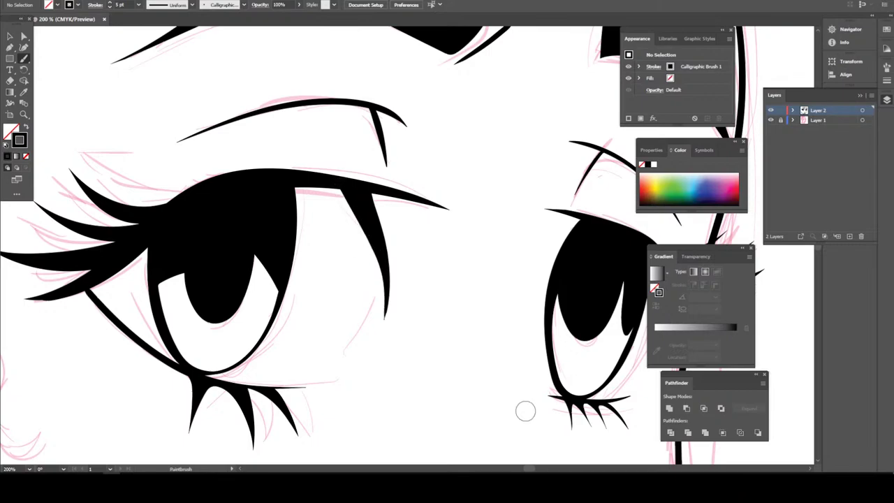
- Review the new lash line at different zooms, undoing the change to its lower tip
{"action": "key", "text": "v"}
{"action": "key", "text": "ctrl+minus"}
{"action": "key", "text": "ctrl+minus"}
{"action": "key", "text": "ctrl+minus"}
{"action": "key", "text": "ctrl+minus"}
{"action": "key", "text": "ctrl+minus"}
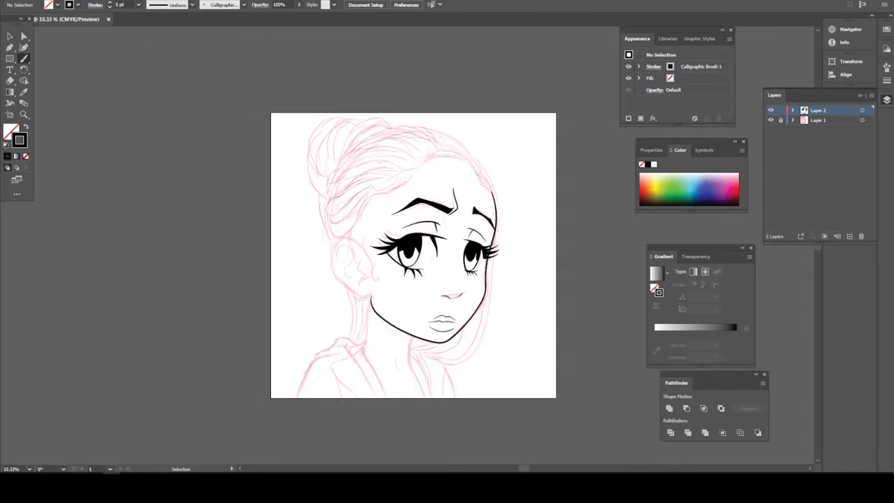
{"action": "key", "text": "ctrl+plus"}
{"action": "key", "text": "ctrl+plus"}
{"action": "key", "text": "ctrl+plus"}
{"action": "key", "text": "ctrl+plus"}
{"action": "key", "text": "ctrl+plus"}
{"action": "key", "text": "ctrl+plus"}
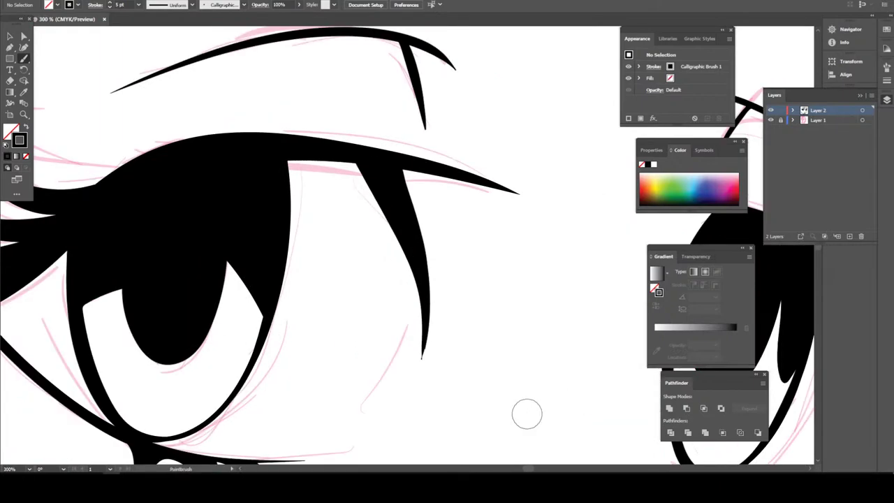
{"action": "key", "text": "ctrl+z"}
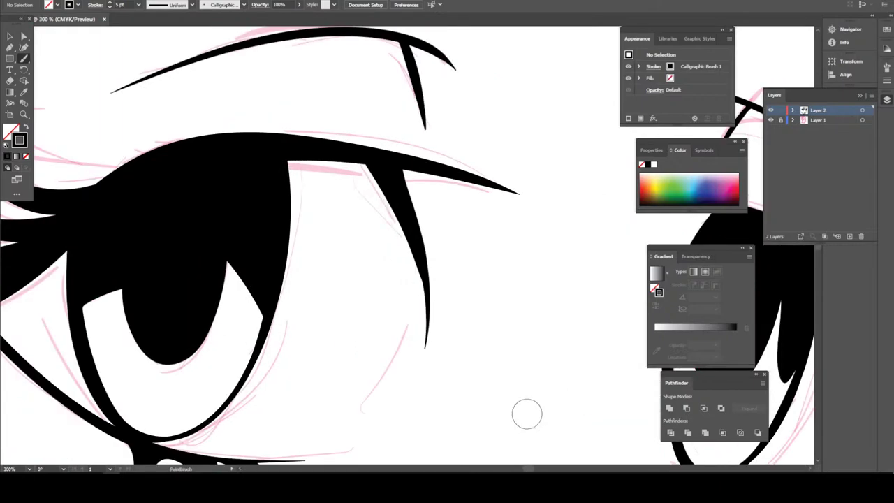
{"action": "key", "text": "ctrl+minus"}
{"action": "key", "text": "ctrl+minus"}
{"action": "key", "text": "ctrl+minus"}
{"action": "key", "text": "ctrl+minus"}
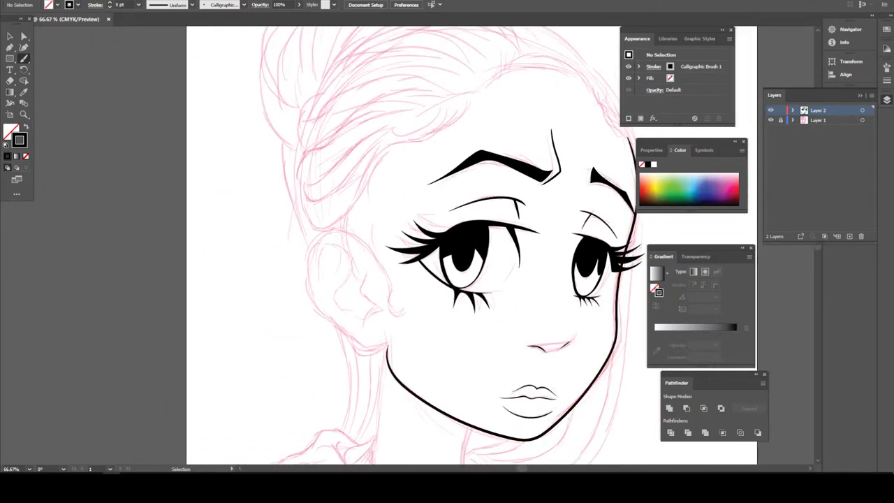
{"action": "key", "text": "ctrl+plus"}
{"action": "key", "text": "ctrl+plus"}
{"action": "key", "text": "ctrl+plus"}
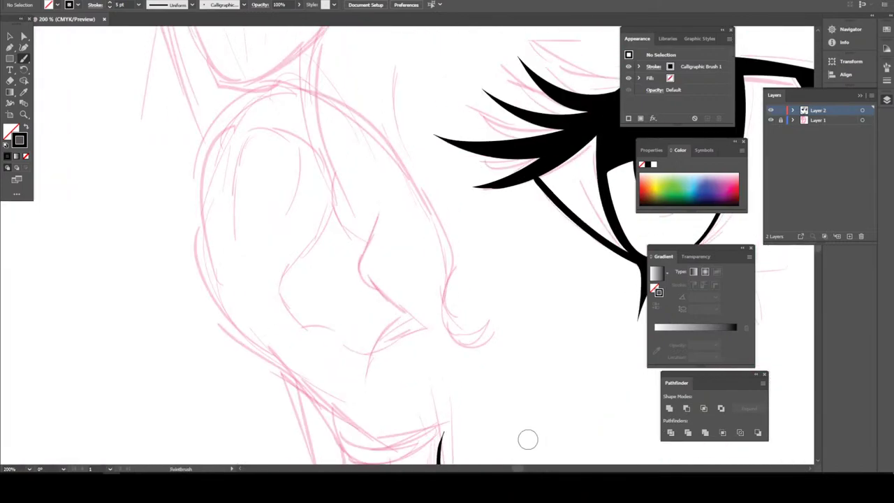
- Trace the ear's bottom outline and two inner folds with black calligraphic strokes
{"action": "scroll", "coordinate": [424, 429], "scroll_direction": "down", "scroll_amount": 2}
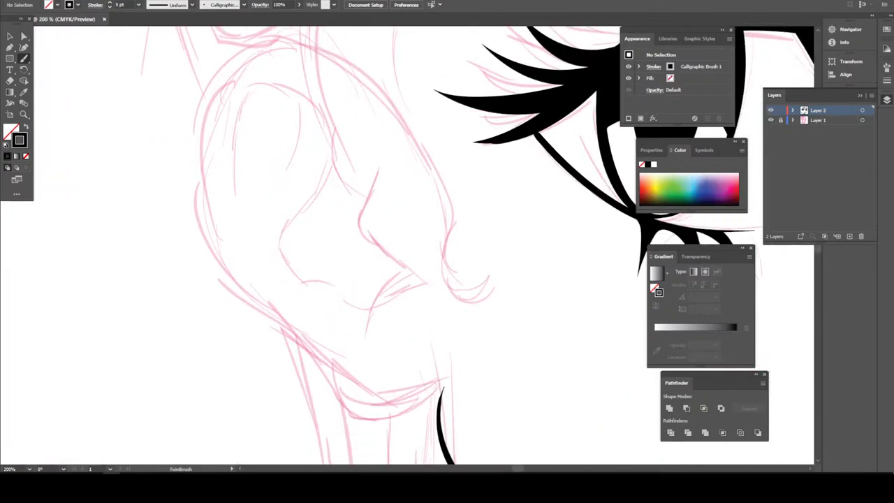
{"action": "mouse_move", "coordinate": [436, 399]}
{"action": "left_mouse_down"}
{"action": "mouse_move", "coordinate": [396, 417]}
{"action": "mouse_move", "coordinate": [245, 292]}
{"action": "mouse_move", "coordinate": [216, 230]}
{"action": "mouse_move", "coordinate": [202, 156]}
{"action": "mouse_move", "coordinate": [214, 72]}
{"action": "mouse_move", "coordinate": [257, 44]}
{"action": "mouse_move", "coordinate": [307, 56]}
{"action": "mouse_move", "coordinate": [377, 115]}
{"action": "left_mouse_up"}
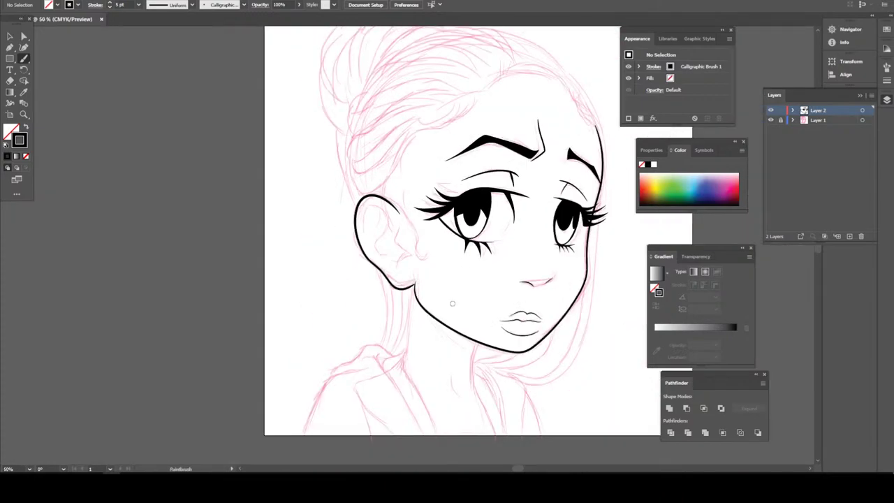
{"action": "key", "text": "ctrl+equal"}
{"action": "key", "text": "ctrl+equal"}
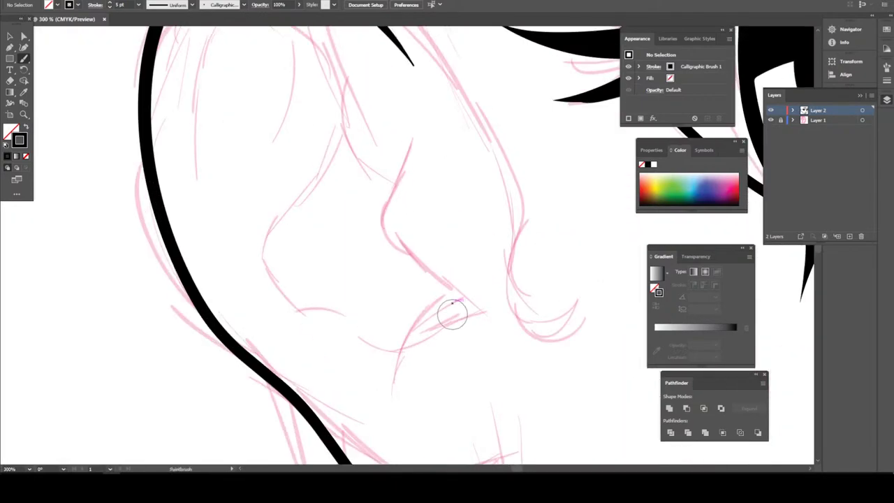
{"action": "scroll", "coordinate": [433, 335], "scroll_direction": "up", "scroll_amount": 3}
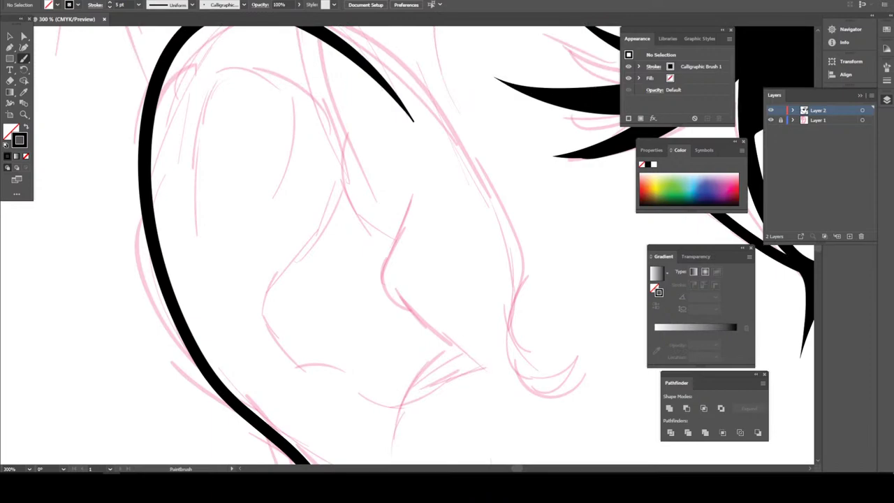
{"action": "mouse_move", "coordinate": [476, 368]}
{"action": "left_mouse_down"}
{"action": "mouse_move", "coordinate": [396, 246]}
{"action": "mouse_move", "coordinate": [409, 192]}
{"action": "left_mouse_up"}
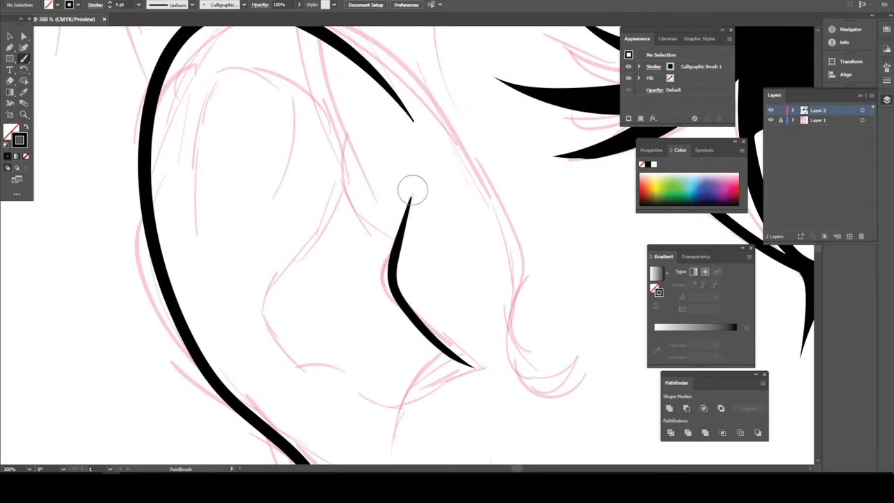
{"action": "scroll", "coordinate": [311, 279], "scroll_direction": "up", "scroll_amount": 6}
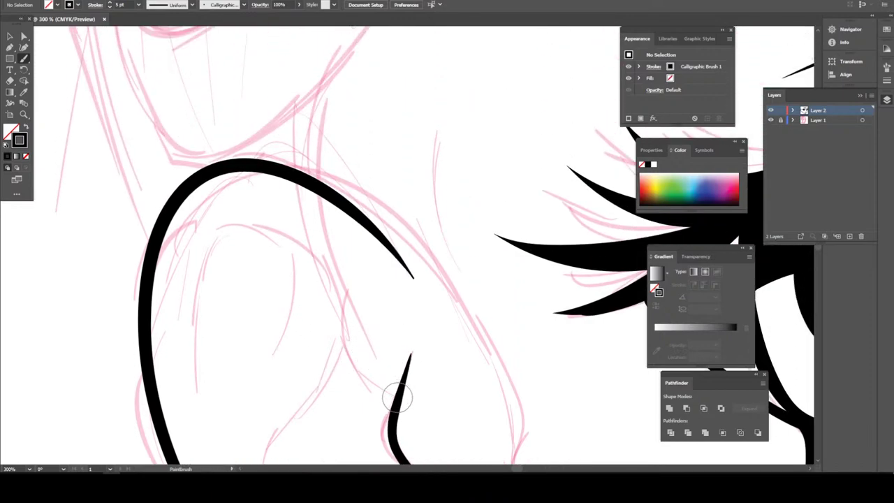
{"action": "mouse_move", "coordinate": [397, 400]}
{"action": "left_mouse_down"}
{"action": "mouse_move", "coordinate": [334, 309]}
{"action": "mouse_move", "coordinate": [198, 278]}
{"action": "mouse_move", "coordinate": [193, 327]}
{"action": "left_mouse_up"}
{"action": "key", "text": "ctrl+minus"}
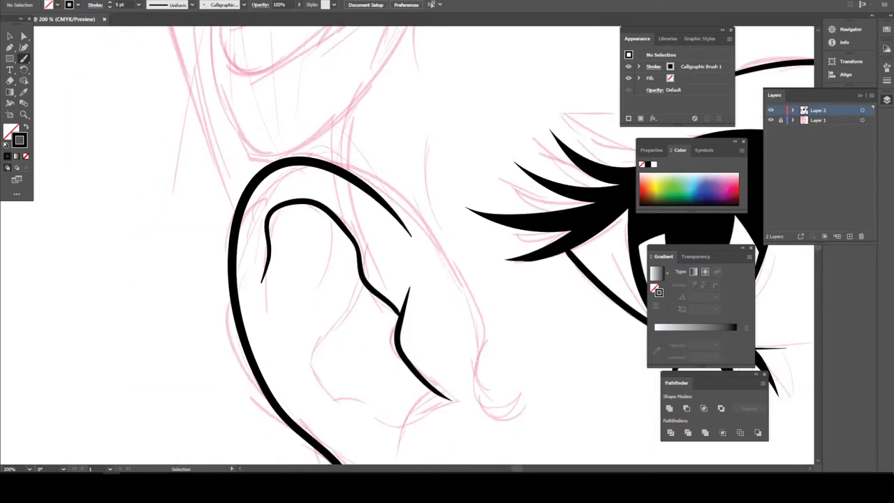
{"action": "key", "text": "ctrl+minus"}
- Ink the ear lobe curve, lower inner folds and lower rim, redrawing one bad stroke
{"action": "scroll", "coordinate": [229, 365], "scroll_direction": "down", "scroll_amount": 3}
{"action": "key", "text": "ctrl+plus"}
{"action": "key", "text": "ctrl+plus"}
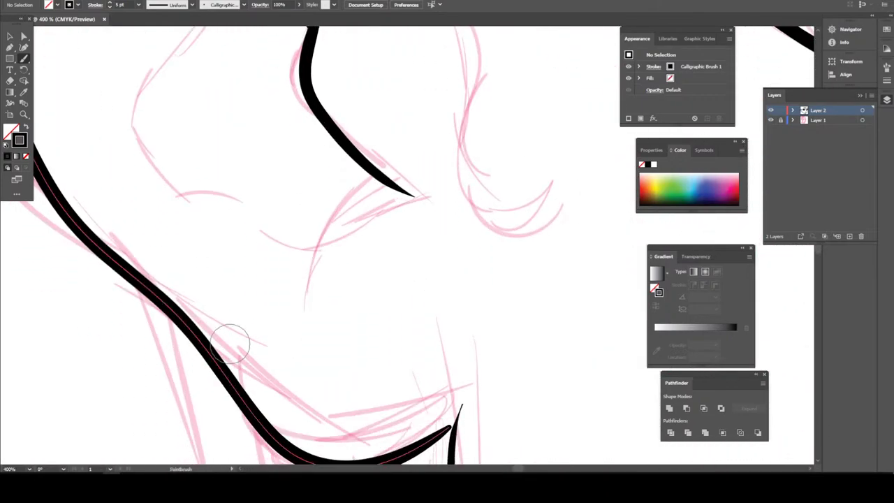
{"action": "scroll", "coordinate": [230, 343], "scroll_direction": "up", "scroll_amount": 2}
{"action": "scroll", "coordinate": [359, 273], "scroll_direction": "down", "scroll_amount": 1}
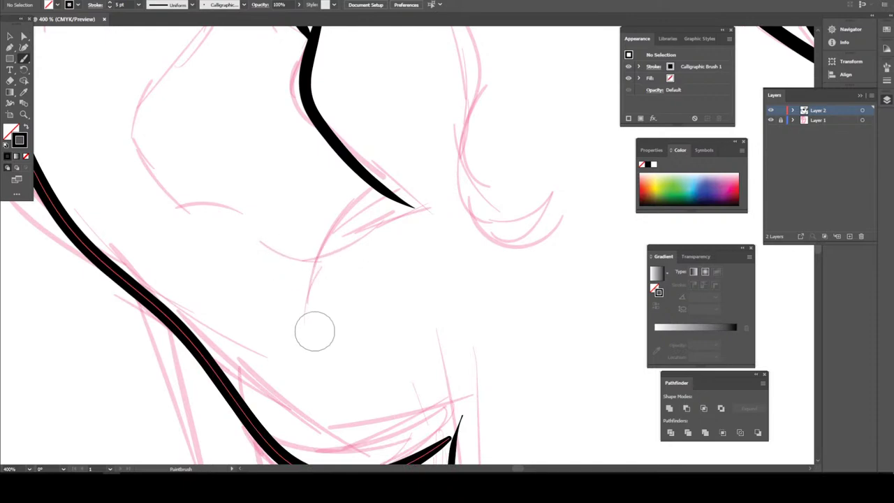
{"action": "left_click_drag", "start_coordinate": [313, 349], "coordinate": [399, 223]}
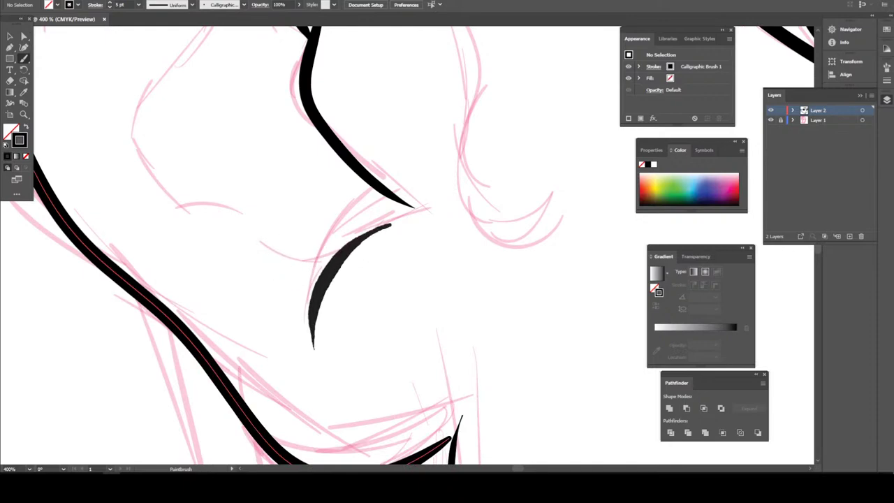
{"action": "scroll", "coordinate": [485, 440], "scroll_direction": "down", "scroll_amount": 2}
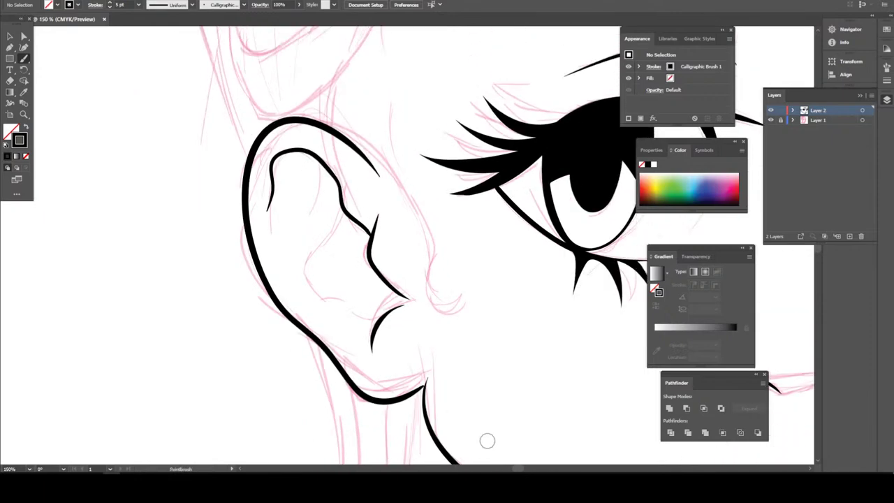
{"action": "scroll", "coordinate": [485, 419], "scroll_direction": "up", "scroll_amount": 5}
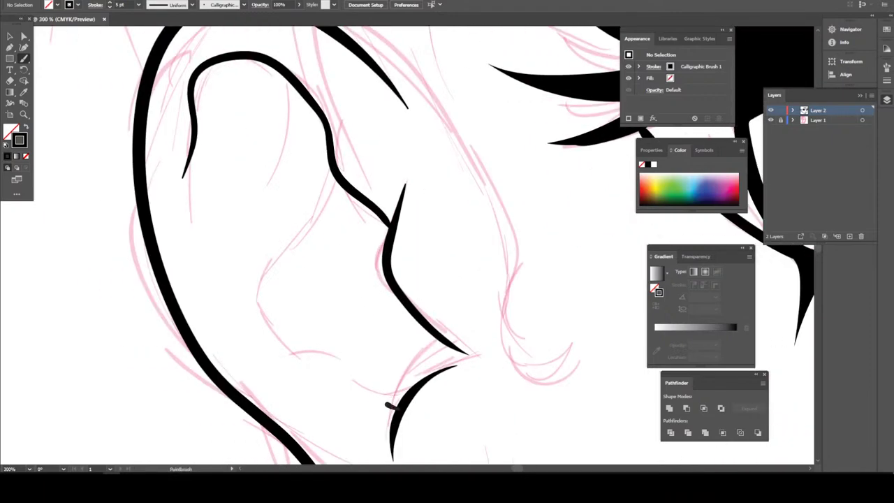
{"action": "mouse_move", "coordinate": [386, 404]}
{"action": "left_mouse_down"}
{"action": "mouse_move", "coordinate": [267, 320]}
{"action": "mouse_move", "coordinate": [323, 193]}
{"action": "left_mouse_up"}
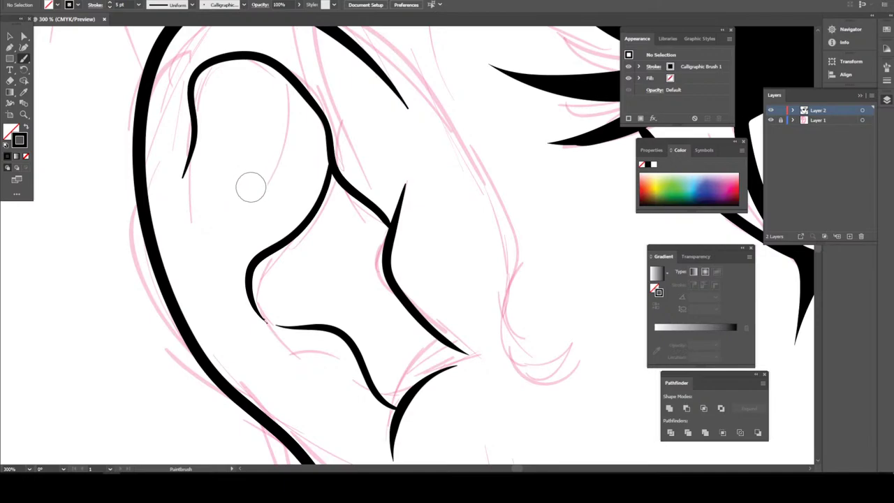
{"action": "left_click_drag", "start_coordinate": [256, 180], "coordinate": [283, 70]}
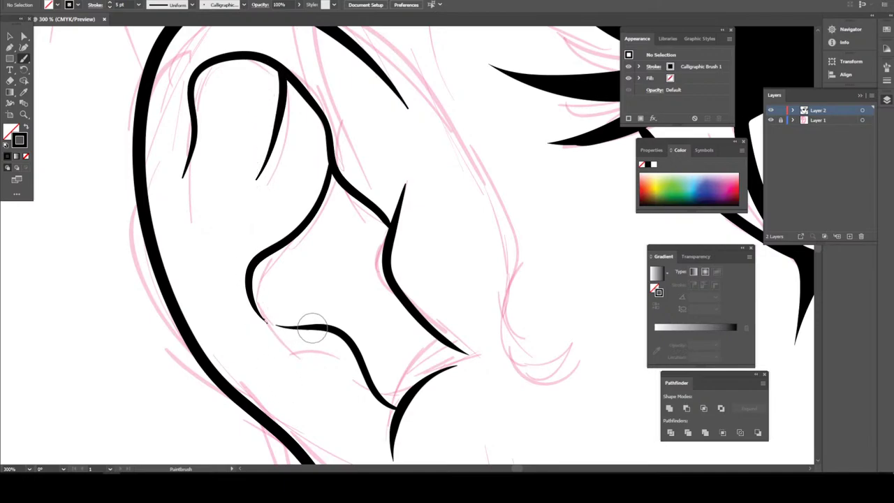
{"action": "left_click_drag", "start_coordinate": [300, 329], "coordinate": [267, 323]}
{"action": "left_click_drag", "start_coordinate": [251, 293], "coordinate": [247, 269]}
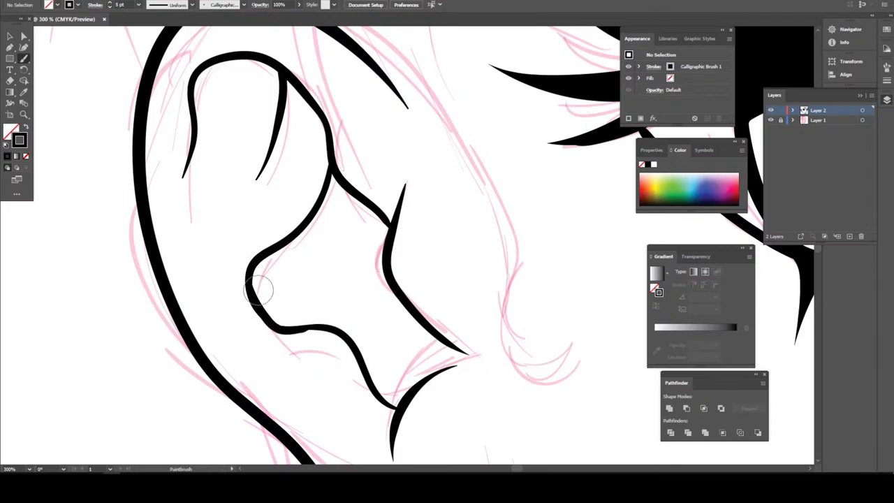
{"action": "key", "text": "ctrl+z"}
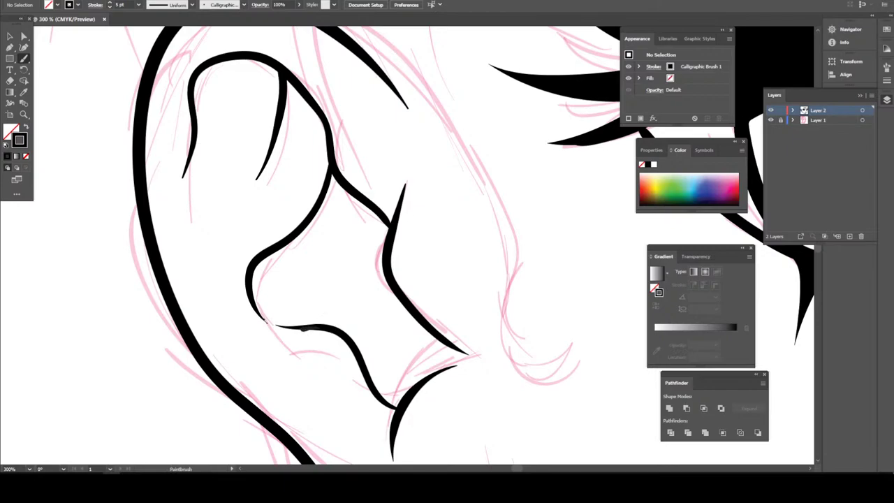
{"action": "left_click_drag", "start_coordinate": [251, 283], "coordinate": [253, 269]}
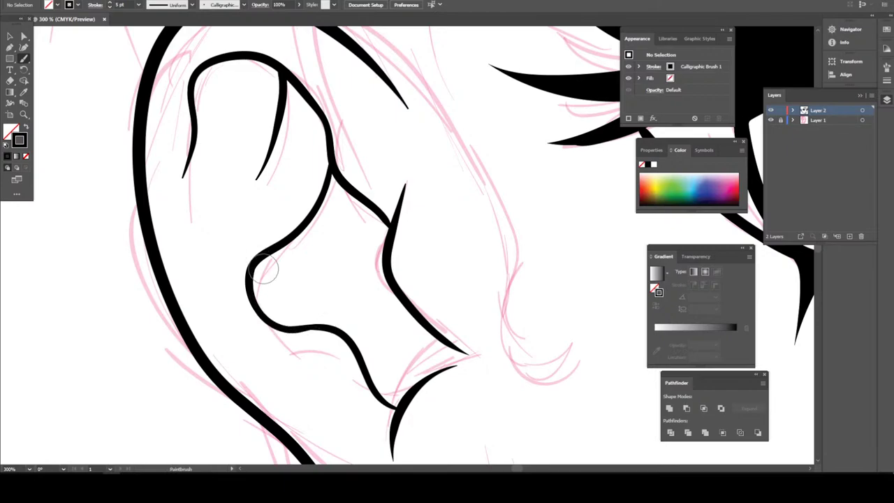
{"action": "mouse_move", "coordinate": [328, 411]}
{"action": "left_mouse_down"}
{"action": "mouse_move", "coordinate": [234, 387]}
{"action": "mouse_move", "coordinate": [203, 238]}
{"action": "left_mouse_up"}
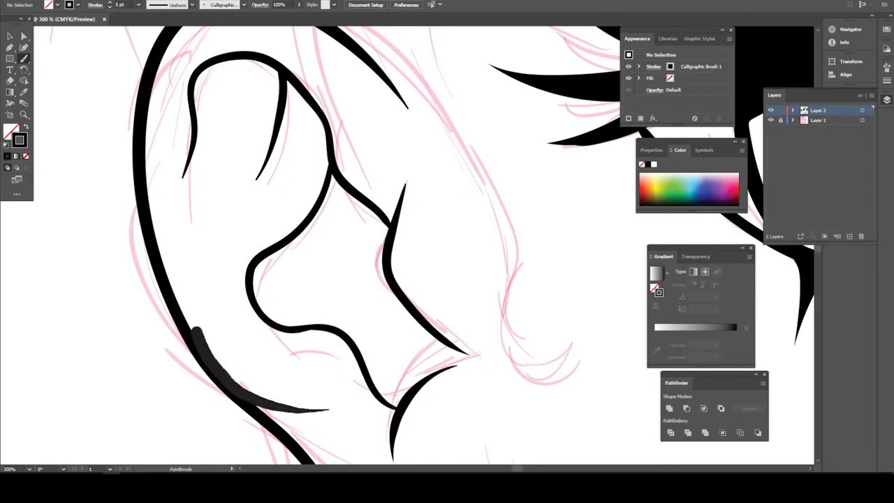
- Extend the jaw line stroke upward toward the ear
{"action": "key", "text": "ctrl+1"}
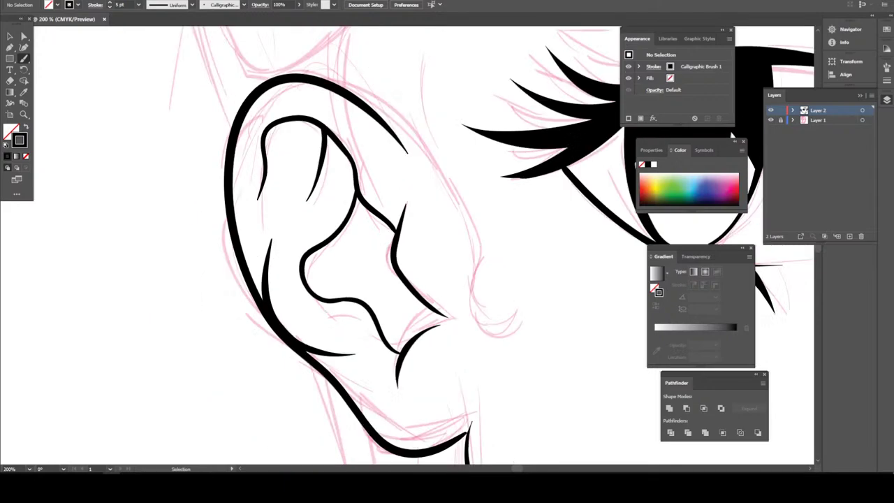
{"action": "key", "text": "ctrl+minus"}
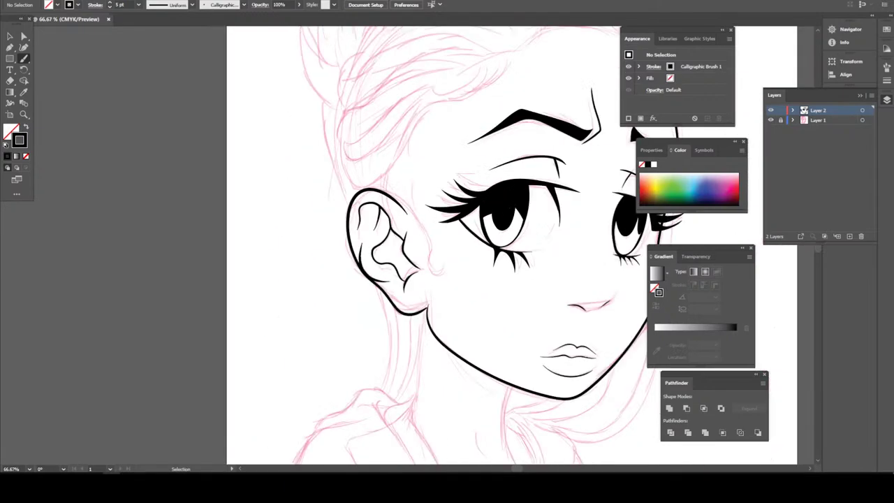
{"action": "key", "text": "ctrl+minus"}
{"action": "key", "text": "ctrl+minus"}
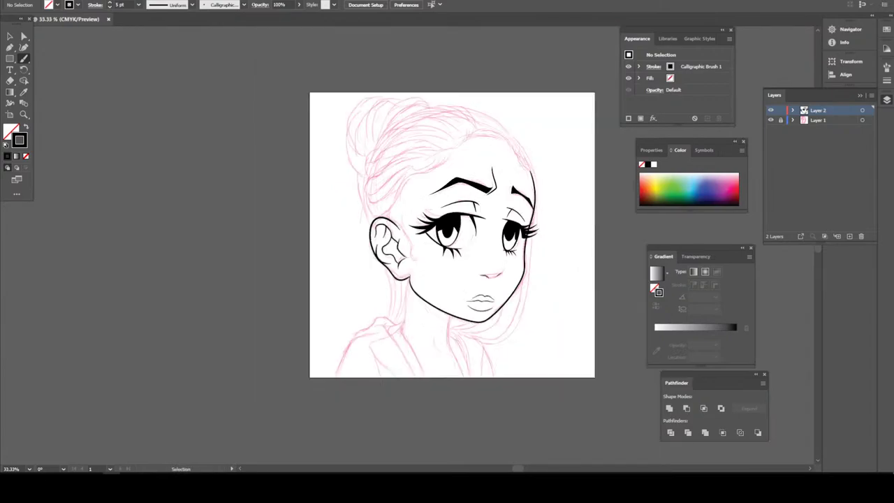
{"action": "key", "text": "ctrl+plus"}
{"action": "key", "text": "ctrl+plus"}
{"action": "key", "text": "ctrl+plus"}
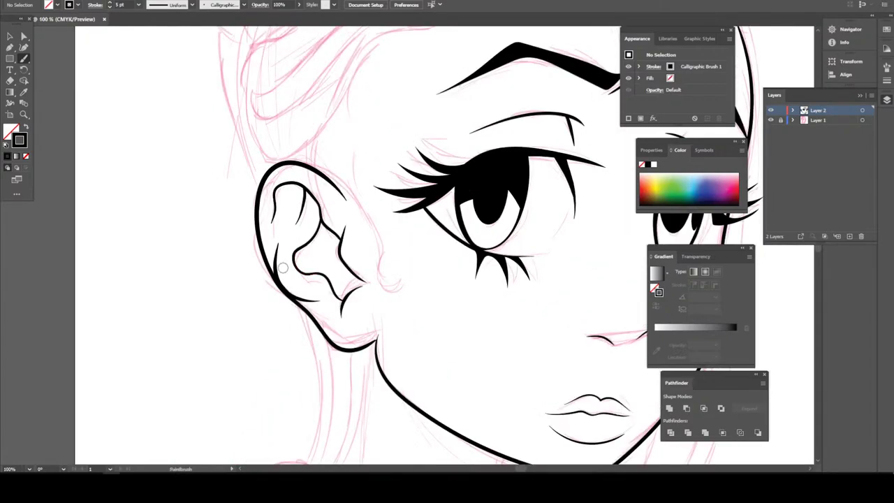
{"action": "scroll", "coordinate": [447, 245], "scroll_direction": "up", "scroll_amount": 3}
{"action": "key", "text": "ctrl+plus"}
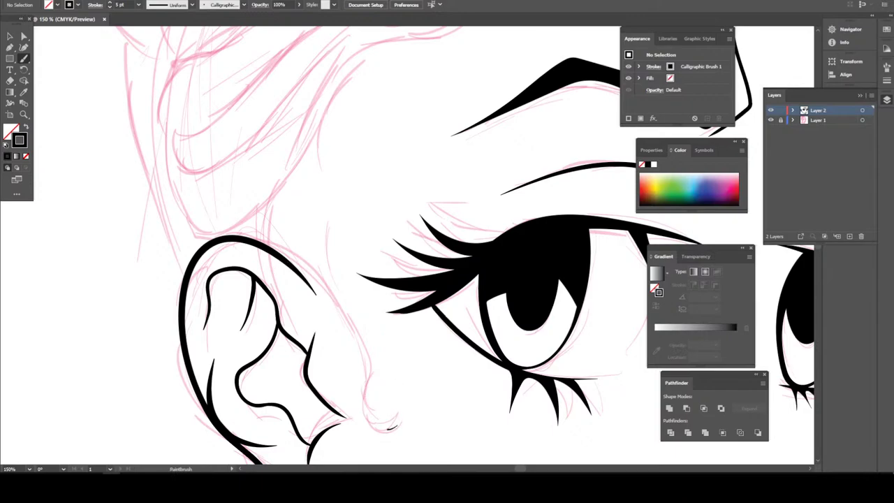
{"action": "left_click_drag", "start_coordinate": [363, 359], "coordinate": [334, 302]}
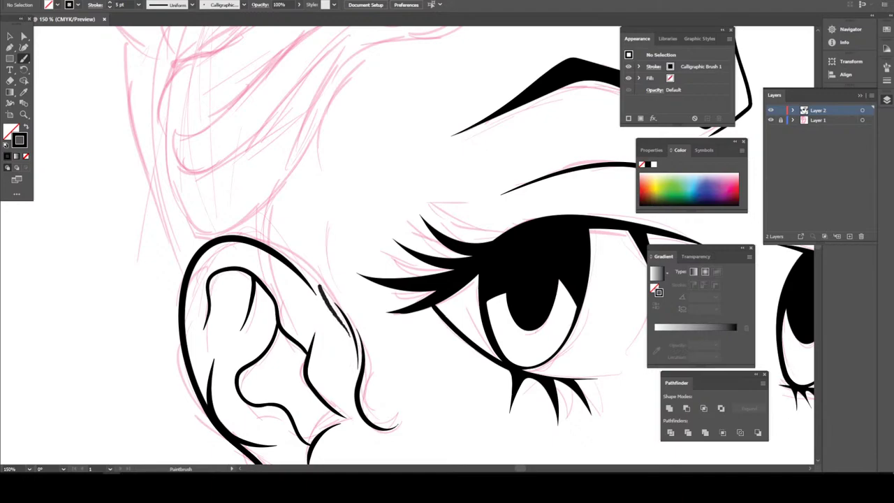
- Add five thin hair wisps sweeping upward in front of and above the ear
{"action": "left_click_drag", "start_coordinate": [318, 273], "coordinate": [322, 291]}
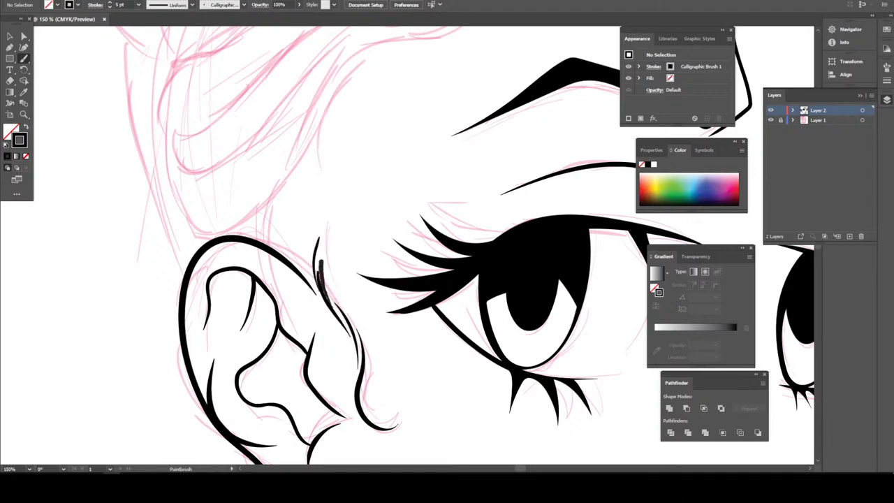
{"action": "mouse_move", "coordinate": [315, 241]}
{"action": "left_mouse_down"}
{"action": "mouse_move", "coordinate": [318, 280]}
{"action": "mouse_move", "coordinate": [328, 221]}
{"action": "left_mouse_up"}
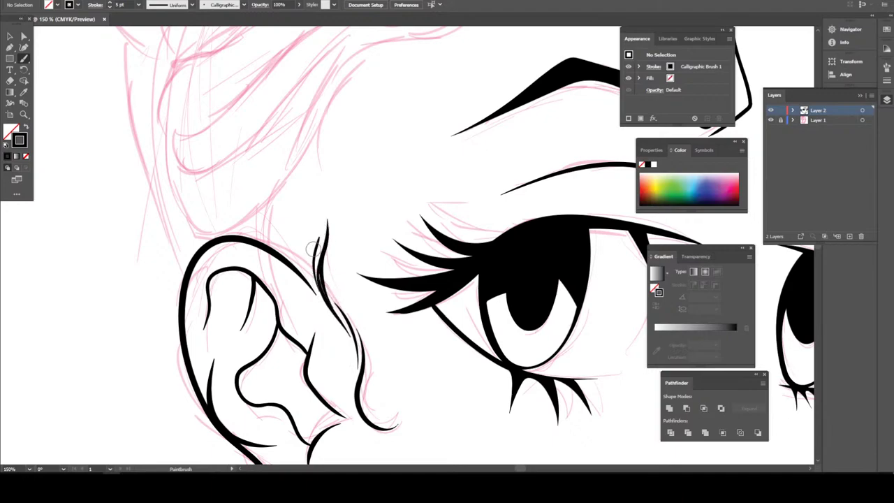
{"action": "left_click_drag", "start_coordinate": [310, 259], "coordinate": [327, 201]}
{"action": "left_click_drag", "start_coordinate": [300, 248], "coordinate": [325, 168]}
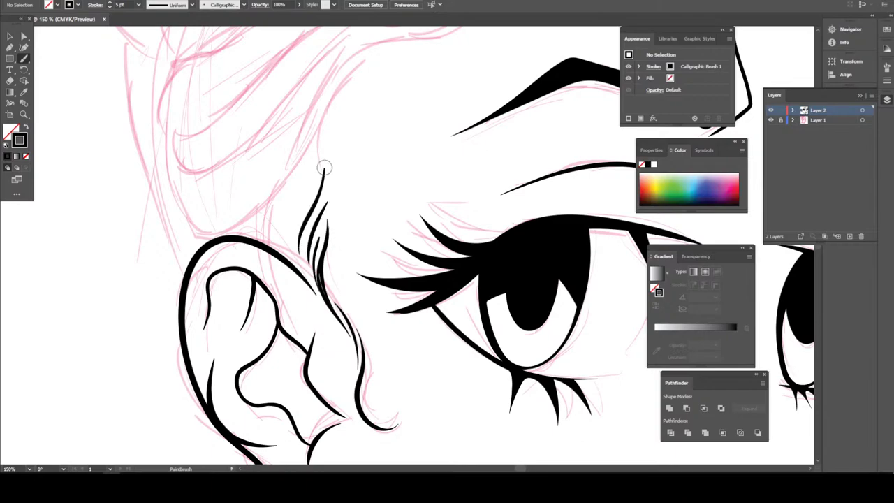
{"action": "left_click_drag", "start_coordinate": [299, 225], "coordinate": [316, 139]}
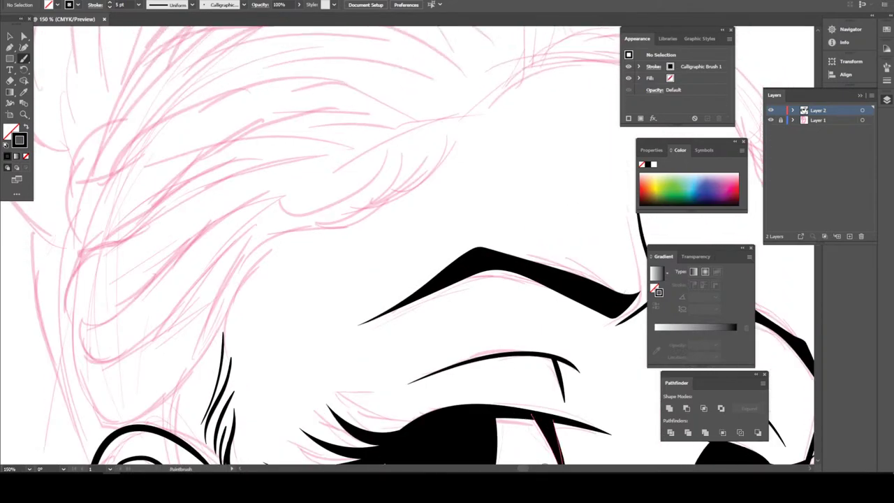
- Ink four hair strokes along the top hairline above the forehead
{"action": "mouse_move", "coordinate": [230, 334]}
{"action": "left_mouse_down"}
{"action": "mouse_move", "coordinate": [253, 263]}
{"action": "mouse_move", "coordinate": [306, 221]}
{"action": "mouse_move", "coordinate": [368, 215]}
{"action": "mouse_move", "coordinate": [432, 186]}
{"action": "mouse_move", "coordinate": [444, 160]}
{"action": "mouse_move", "coordinate": [370, 204]}
{"action": "mouse_move", "coordinate": [344, 207]}
{"action": "mouse_move", "coordinate": [428, 158]}
{"action": "mouse_move", "coordinate": [293, 210]}
{"action": "left_mouse_up"}
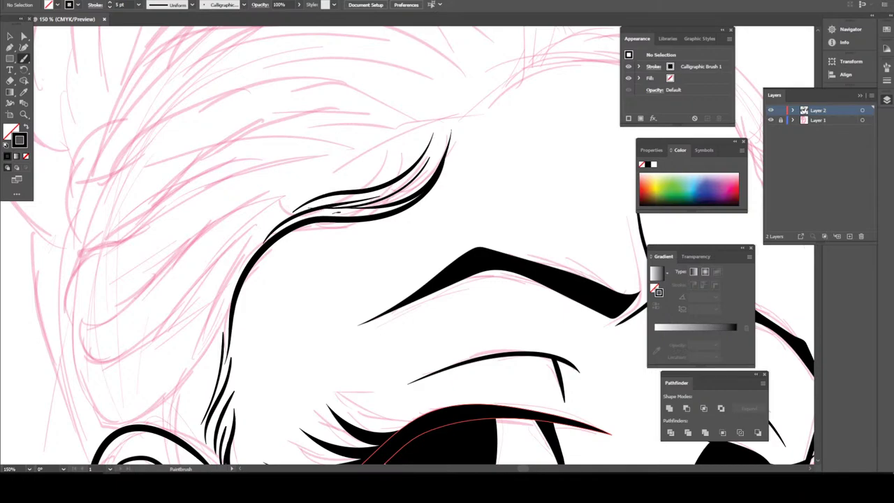
{"action": "left_click_drag", "start_coordinate": [430, 166], "coordinate": [346, 208]}
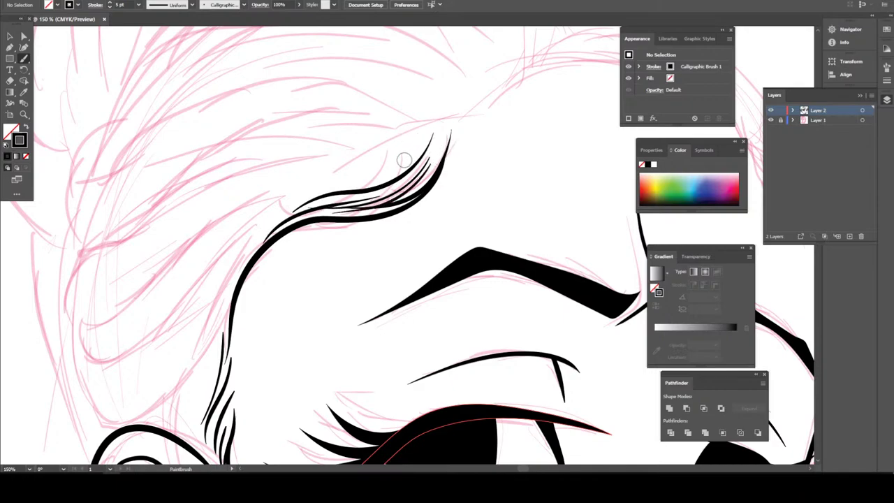
{"action": "mouse_move", "coordinate": [404, 161]}
{"action": "left_mouse_down"}
{"action": "mouse_move", "coordinate": [322, 186]}
{"action": "mouse_move", "coordinate": [269, 231]}
{"action": "mouse_move", "coordinate": [242, 278]}
{"action": "left_mouse_up"}
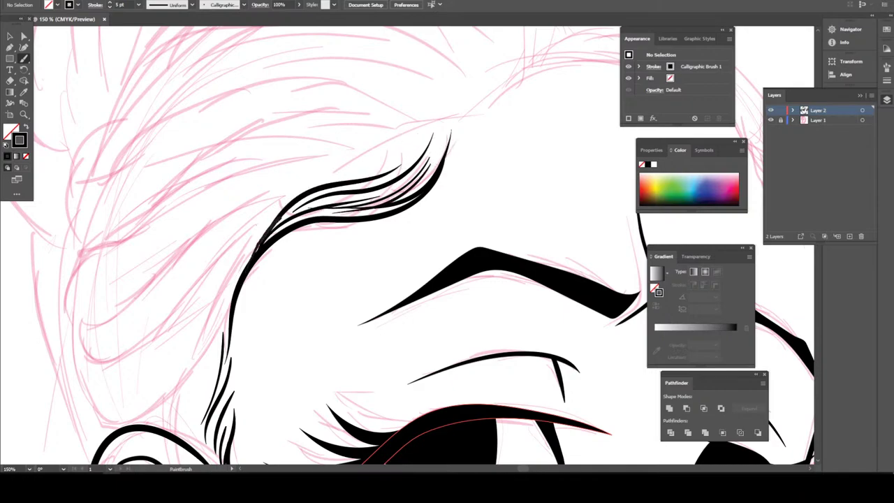
{"action": "left_click_drag", "start_coordinate": [372, 192], "coordinate": [248, 267]}
- Add a curved hairline wisp and a hair stroke down the right temple
{"action": "key", "text": "ctrl+minus"}
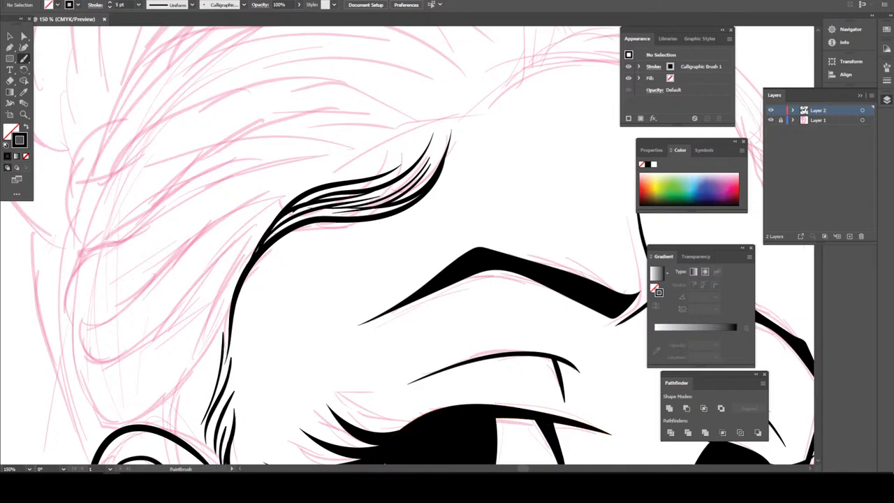
{"action": "key", "text": "ctrl+minus"}
{"action": "key", "text": "ctrl+minus"}
{"action": "key", "text": "ctrl+minus"}
{"action": "key", "text": "ctrl+minus"}
{"action": "key", "text": "ctrl+plus"}
{"action": "key", "text": "ctrl+plus"}
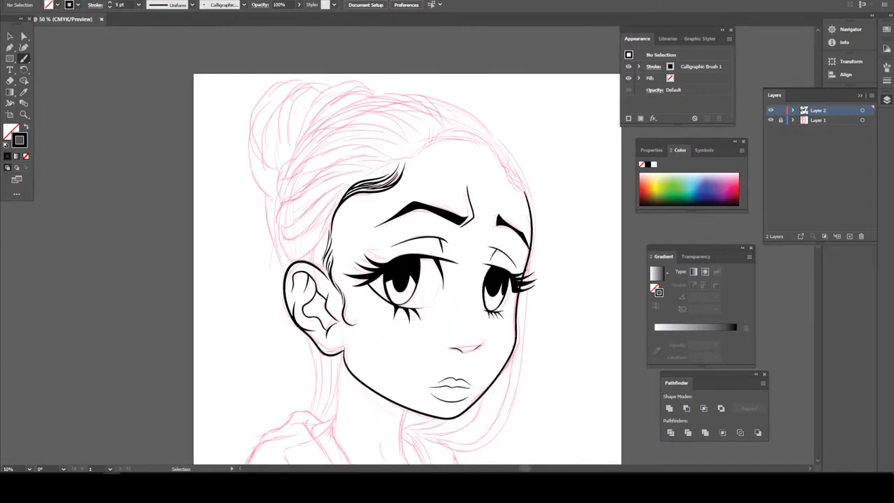
{"action": "key", "text": "ctrl+plus"}
{"action": "key", "text": "ctrl+plus"}
{"action": "key", "text": "ctrl+plus"}
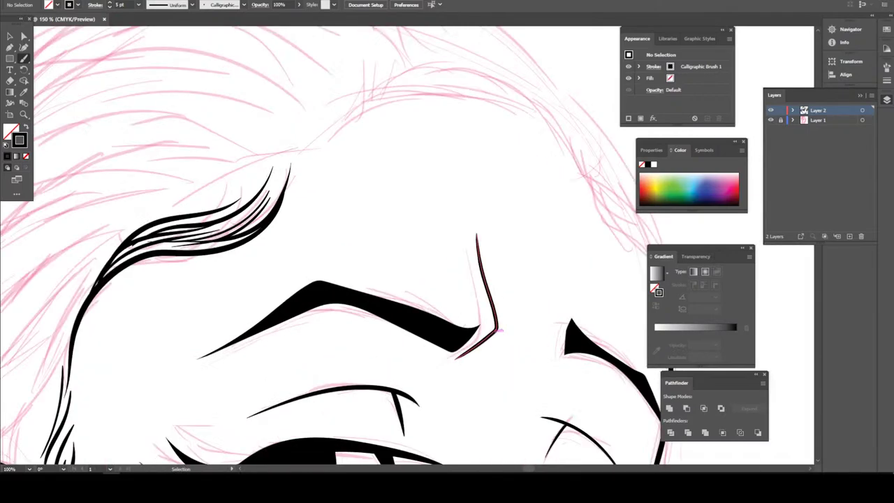
{"action": "scroll", "coordinate": [490, 384], "scroll_direction": "up", "scroll_amount": 2}
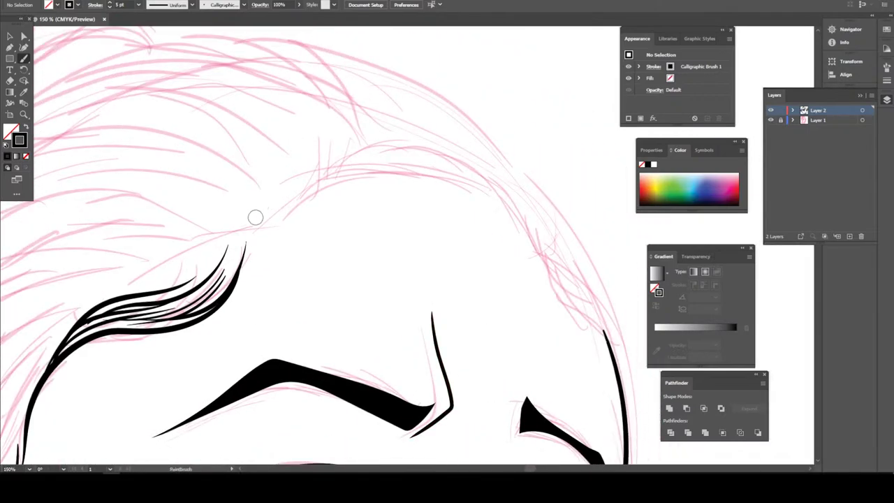
{"action": "left_click_drag", "start_coordinate": [264, 201], "coordinate": [327, 192]}
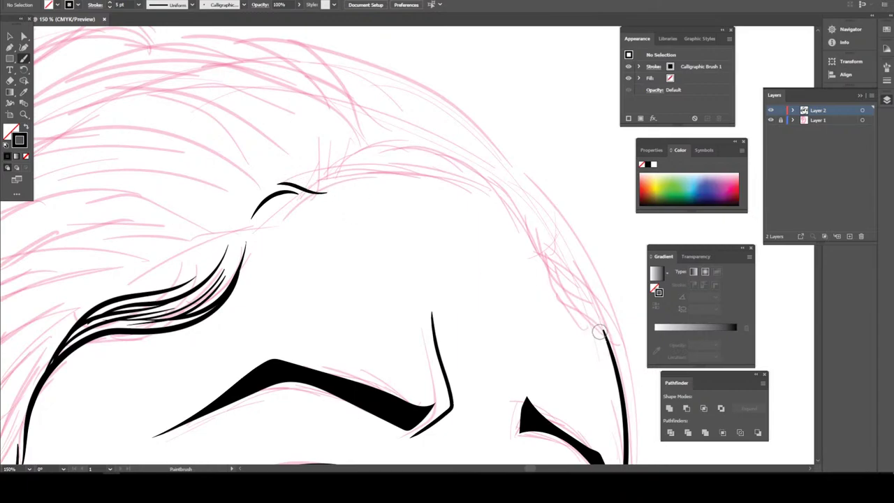
{"action": "mouse_move", "coordinate": [580, 315]}
{"action": "left_mouse_down"}
{"action": "mouse_move", "coordinate": [556, 272]}
{"action": "mouse_move", "coordinate": [557, 297]}
{"action": "mouse_move", "coordinate": [541, 250]}
{"action": "left_mouse_up"}
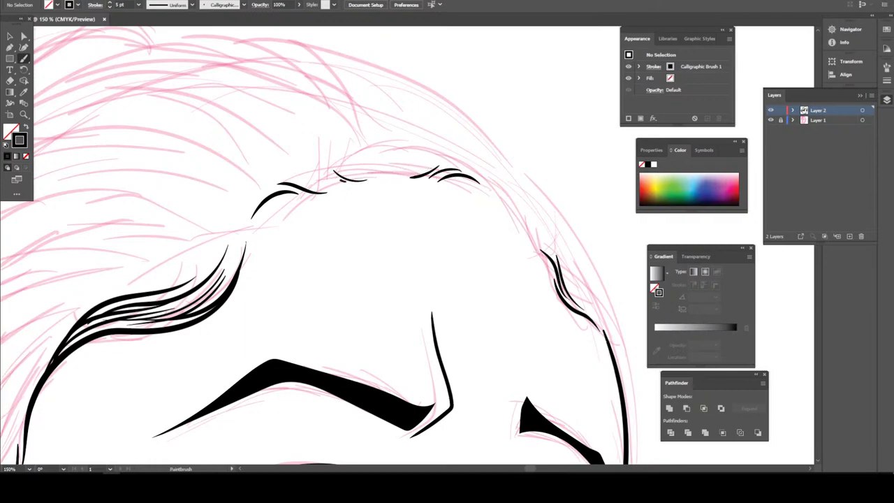
- Ink the right side of the neck below the chin
{"action": "key", "text": "ctrl+minus"}
{"action": "key", "text": "ctrl+minus"}
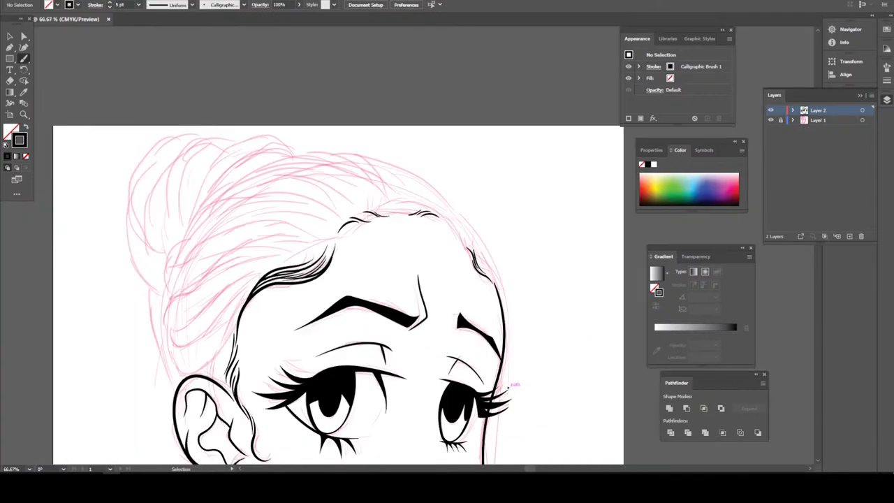
{"action": "key", "text": "ctrl+minus"}
{"action": "key", "text": "ctrl+minus"}
{"action": "key", "text": "ctrl+plus"}
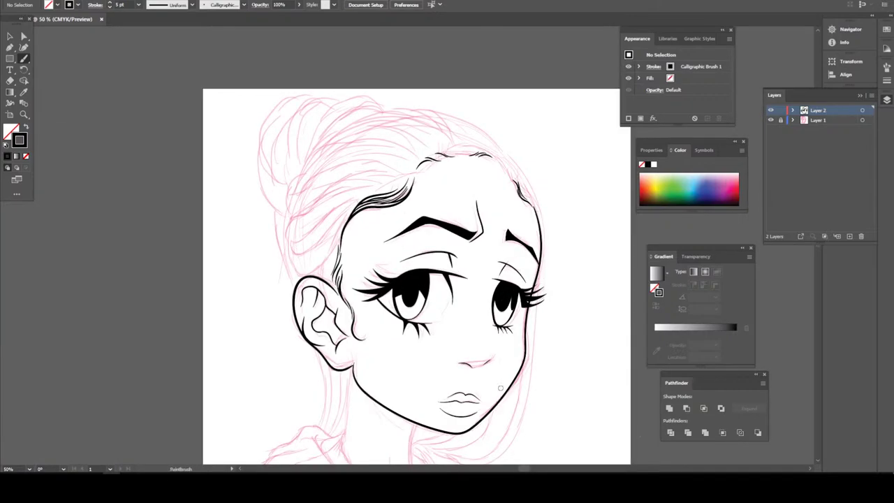
{"action": "key", "text": "ctrl+plus"}
{"action": "key", "text": "ctrl+plus"}
{"action": "key", "text": "ctrl+plus"}
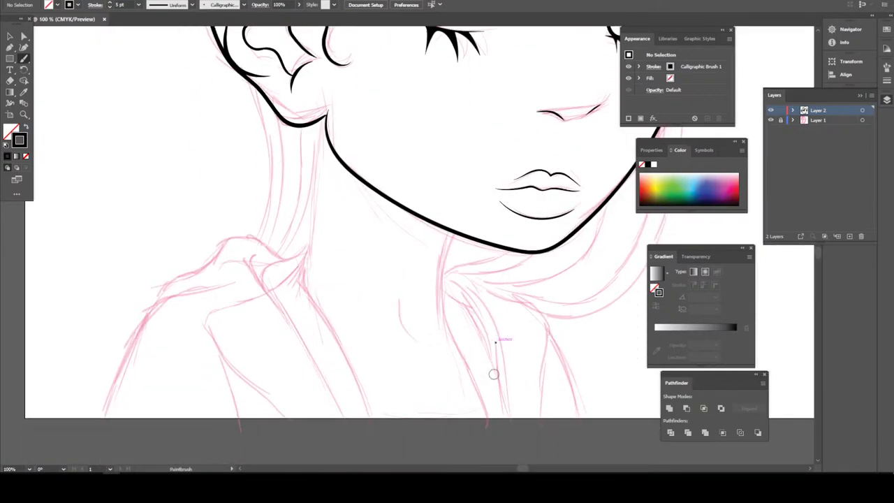
{"action": "key", "text": "ctrl+plus"}
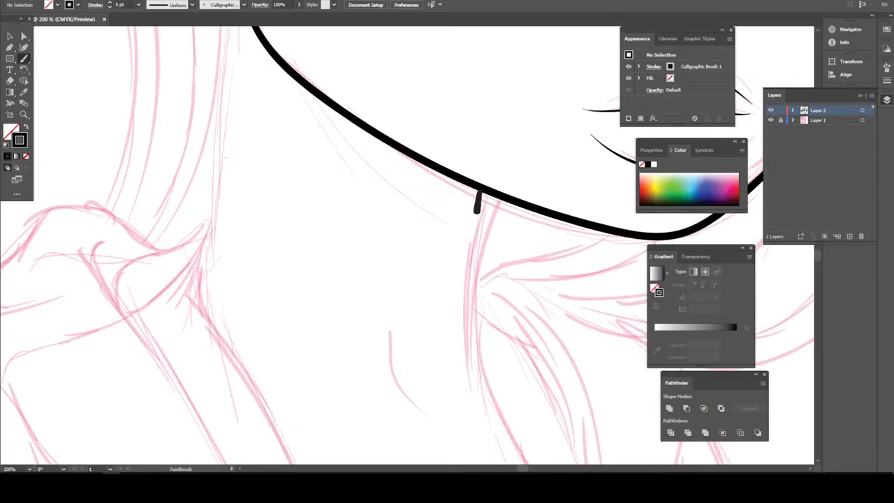
{"action": "left_click_drag", "start_coordinate": [477, 211], "coordinate": [487, 391]}
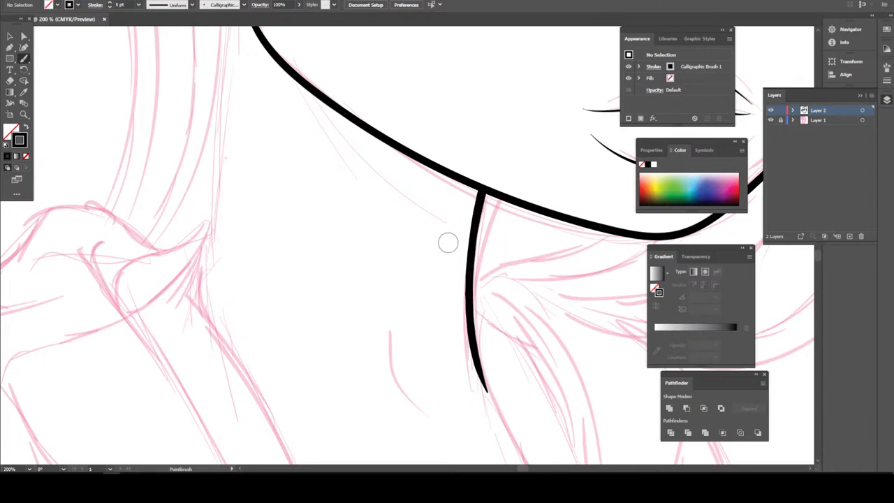
- Ink the left neck line and join it cleanly into the jaw corner below the ear
{"action": "scroll", "coordinate": [251, 290], "scroll_direction": "up", "scroll_amount": 2}
{"action": "scroll", "coordinate": [197, 319], "scroll_direction": "up", "scroll_amount": 2}
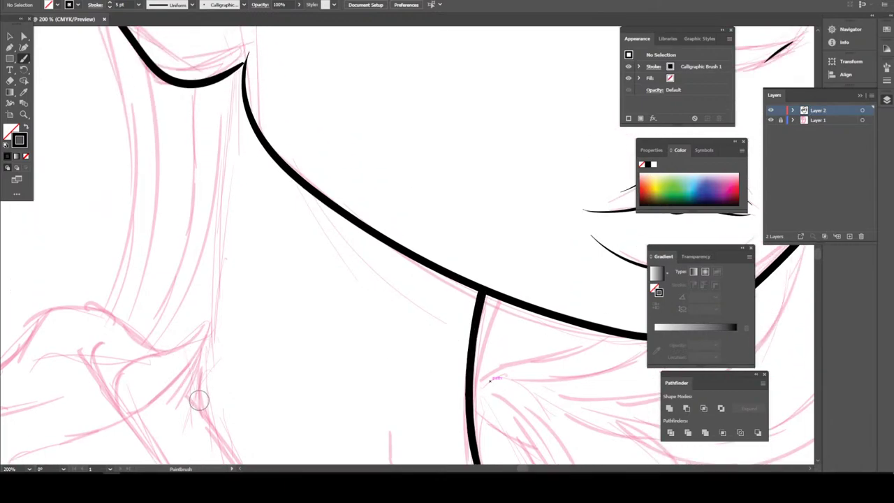
{"action": "left_click_drag", "start_coordinate": [198, 398], "coordinate": [239, 73]}
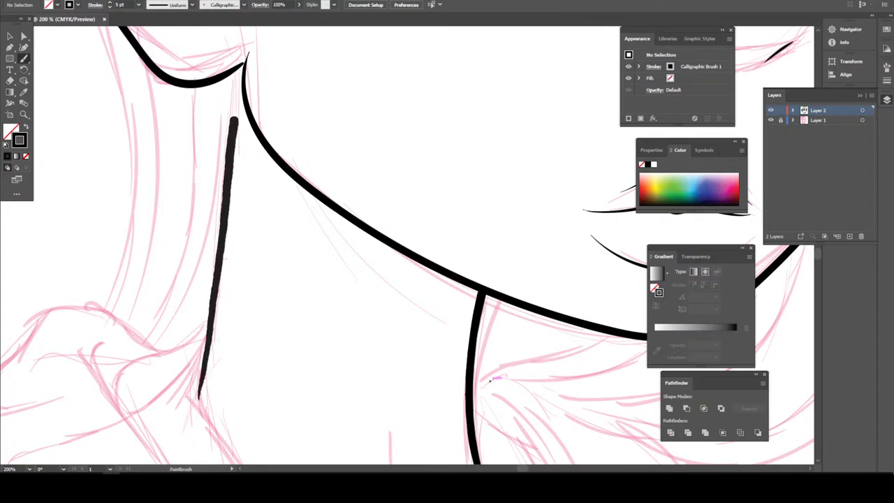
{"action": "scroll", "coordinate": [369, 320], "scroll_direction": "up", "scroll_amount": 1}
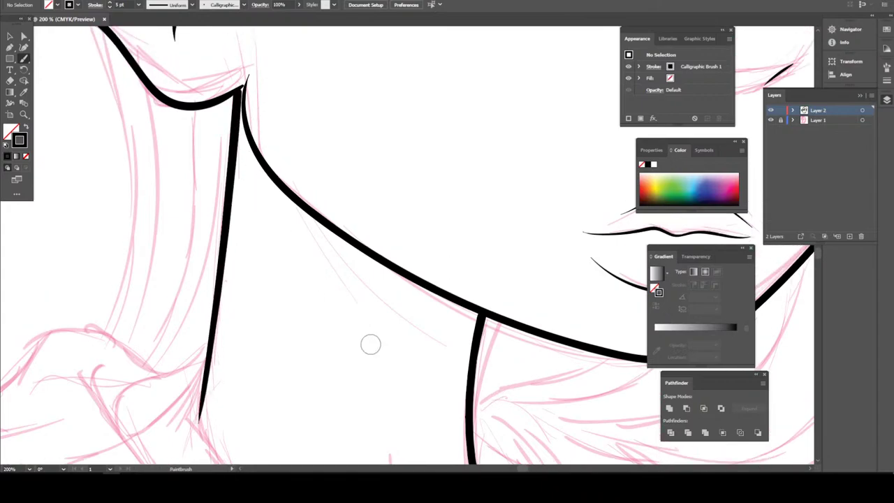
{"action": "key", "text": "ctrl+minus"}
{"action": "scroll", "coordinate": [369, 333], "scroll_direction": "up", "scroll_amount": 1}
{"action": "key", "text": "ctrl+plus"}
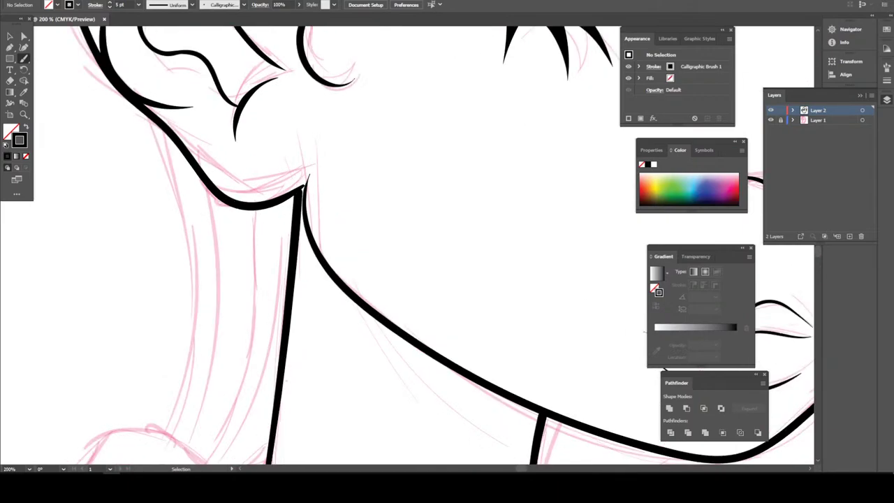
{"action": "scroll", "coordinate": [370, 345], "scroll_direction": "up", "scroll_amount": 3}
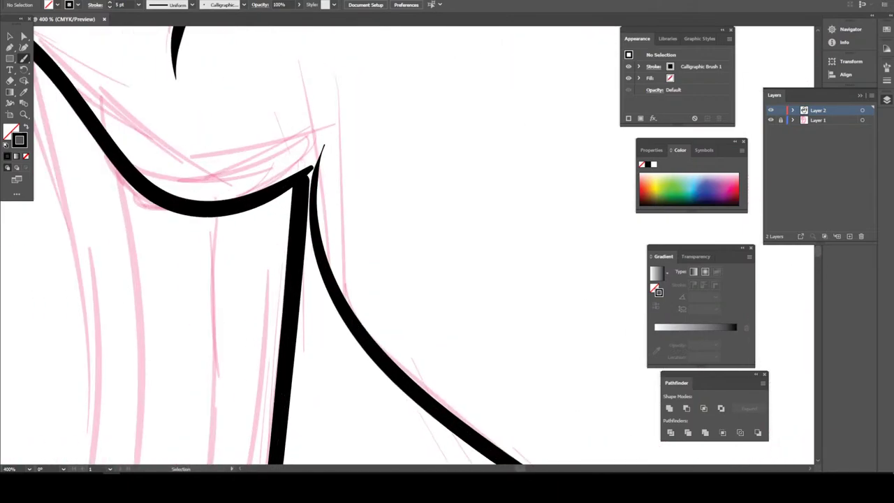
{"action": "scroll", "coordinate": [370, 367], "scroll_direction": "up", "scroll_amount": 2}
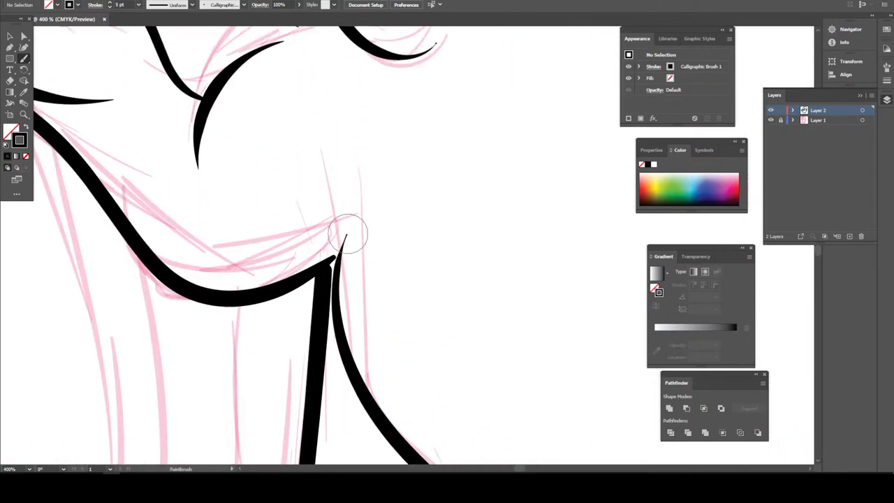
{"action": "left_click_drag", "start_coordinate": [345, 234], "coordinate": [208, 299]}
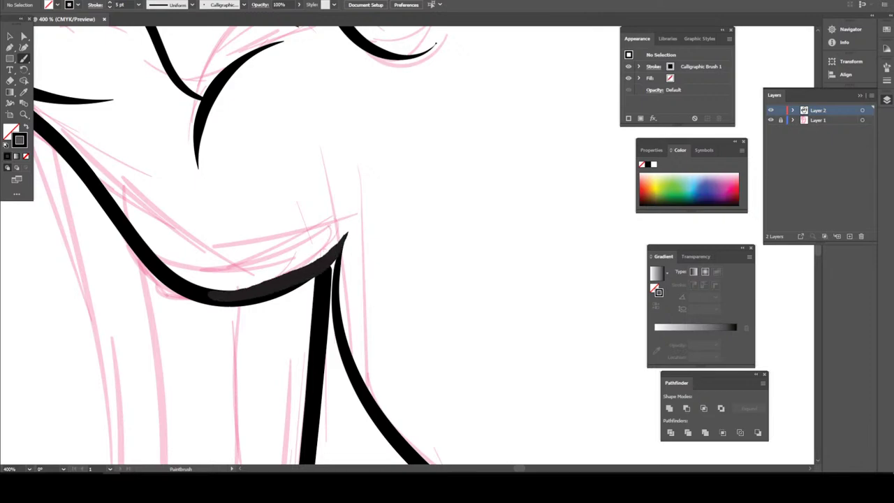
{"action": "left_click_drag", "start_coordinate": [322, 307], "coordinate": [334, 260]}
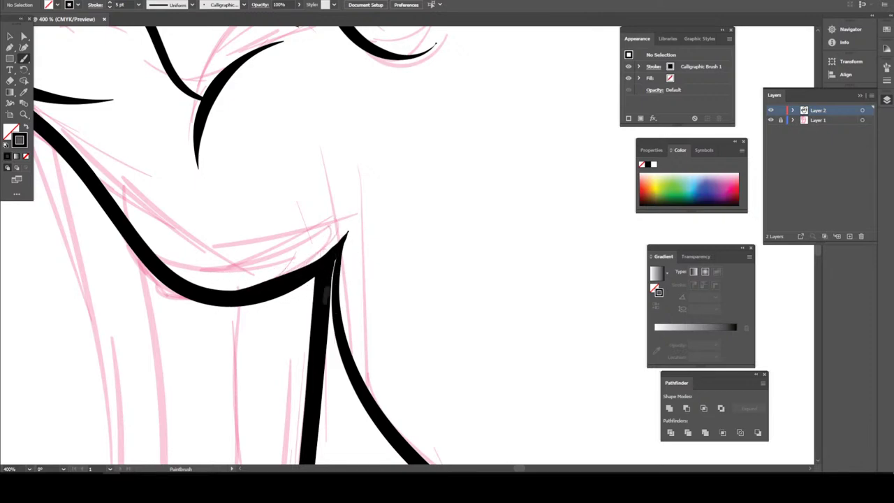
{"action": "scroll", "coordinate": [447, 431], "scroll_direction": "down", "scroll_amount": 2, "text": "alt"}
- Draw a small curved throat mark in the middle of the neck
{"action": "scroll", "coordinate": [448, 431], "scroll_direction": "down", "scroll_amount": 2, "text": "alt"}
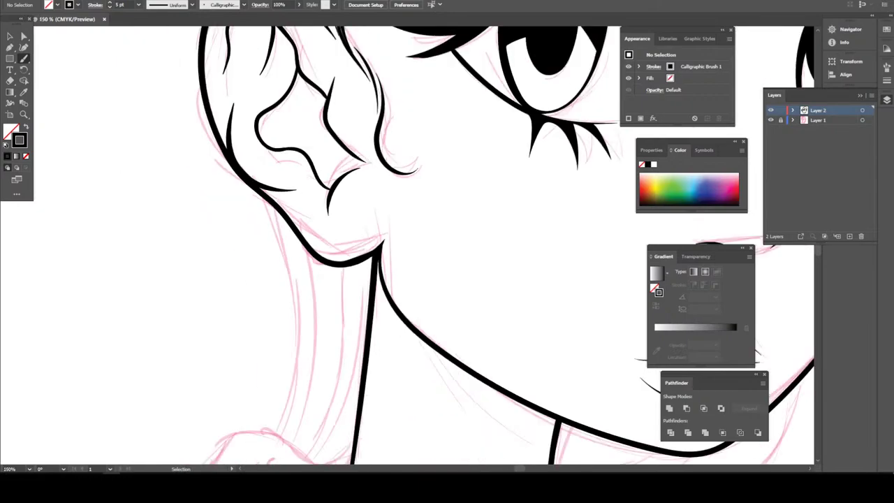
{"action": "scroll", "coordinate": [447, 432], "scroll_direction": "down", "scroll_amount": 2, "text": "alt"}
{"action": "scroll", "coordinate": [482, 447], "scroll_direction": "down", "scroll_amount": 1, "text": "alt"}
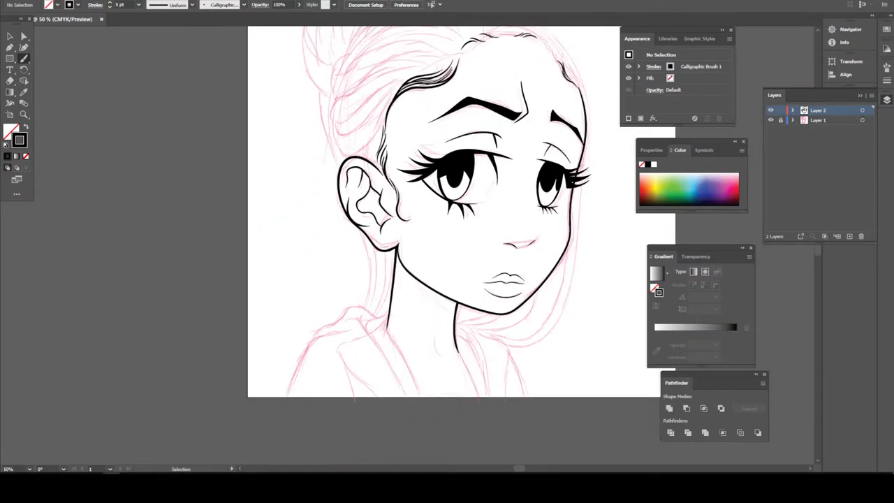
{"action": "scroll", "coordinate": [482, 447], "scroll_direction": "down", "scroll_amount": 1, "text": "alt"}
{"action": "scroll", "coordinate": [482, 447], "scroll_direction": "down", "scroll_amount": 1}
{"action": "scroll", "coordinate": [470, 421], "scroll_direction": "up", "scroll_amount": 3, "text": "alt"}
{"action": "scroll", "coordinate": [471, 435], "scroll_direction": "up", "scroll_amount": 3, "text": "alt"}
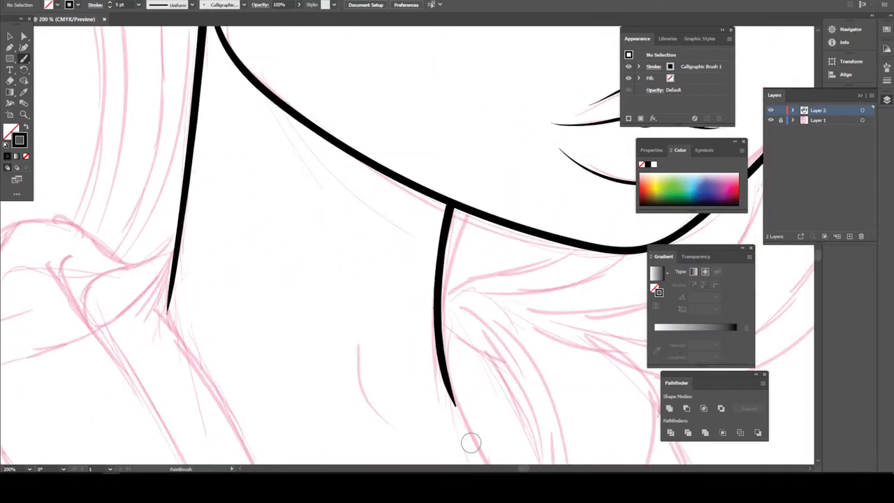
{"action": "scroll", "coordinate": [471, 376], "scroll_direction": "down", "scroll_amount": 1}
{"action": "scroll", "coordinate": [373, 326], "scroll_direction": "down", "scroll_amount": 1}
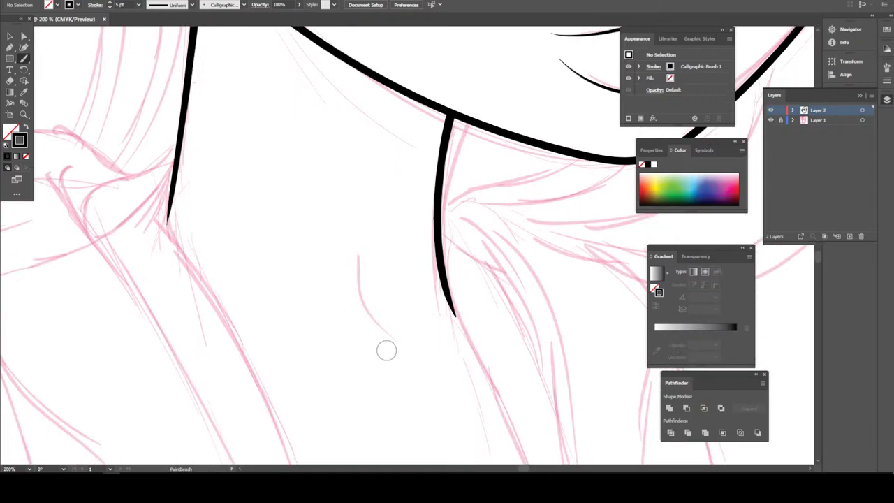
{"action": "left_click_drag", "start_coordinate": [377, 342], "coordinate": [393, 353]}
{"action": "left_click_drag", "start_coordinate": [354, 299], "coordinate": [357, 260]}
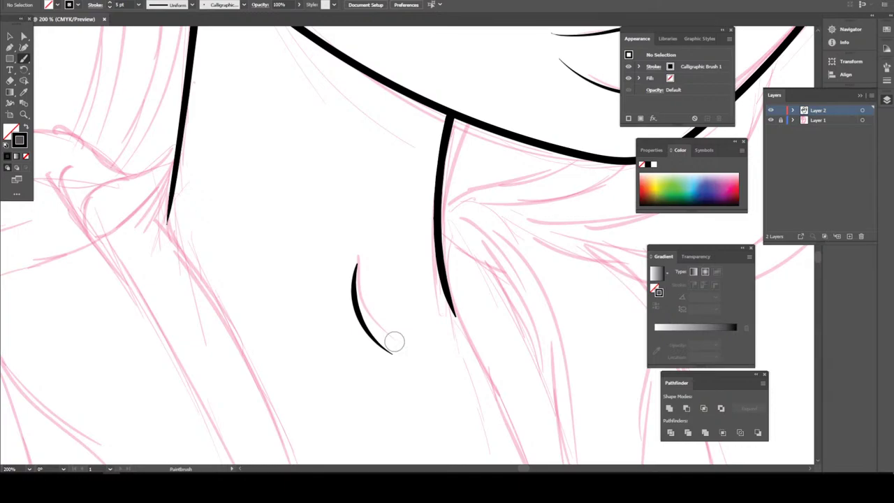
- Extend the left neck line down to the bottom edge of the drawing
{"action": "scroll", "coordinate": [394, 341], "scroll_direction": "down", "scroll_amount": 1, "text": "alt"}
{"action": "scroll", "coordinate": [396, 337], "scroll_direction": "down", "scroll_amount": 2}
{"action": "scroll", "coordinate": [396, 337], "scroll_direction": "down", "scroll_amount": 1}
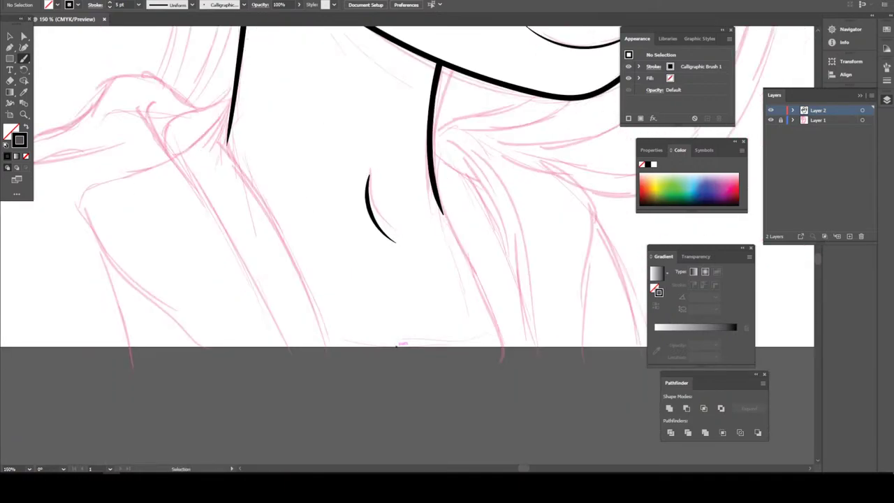
{"action": "scroll", "coordinate": [396, 345], "scroll_direction": "up", "scroll_amount": 1, "text": "alt"}
{"action": "scroll", "coordinate": [395, 345], "scroll_direction": "up", "scroll_amount": 3}
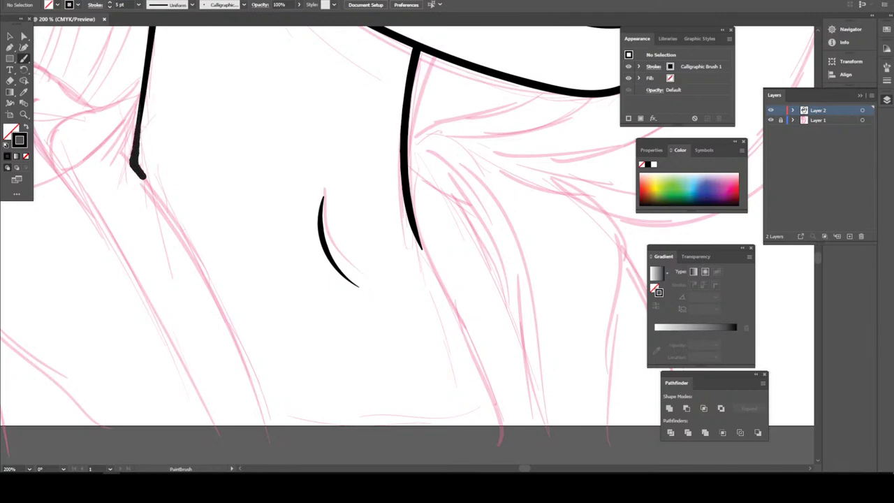
{"action": "mouse_move", "coordinate": [144, 178]}
{"action": "left_mouse_down"}
{"action": "mouse_move", "coordinate": [193, 249]}
{"action": "mouse_move", "coordinate": [271, 420]}
{"action": "mouse_move", "coordinate": [409, 440]}
{"action": "mouse_move", "coordinate": [496, 440]}
{"action": "mouse_move", "coordinate": [478, 355]}
{"action": "mouse_move", "coordinate": [417, 243]}
{"action": "mouse_move", "coordinate": [408, 198]}
{"action": "left_mouse_up"}
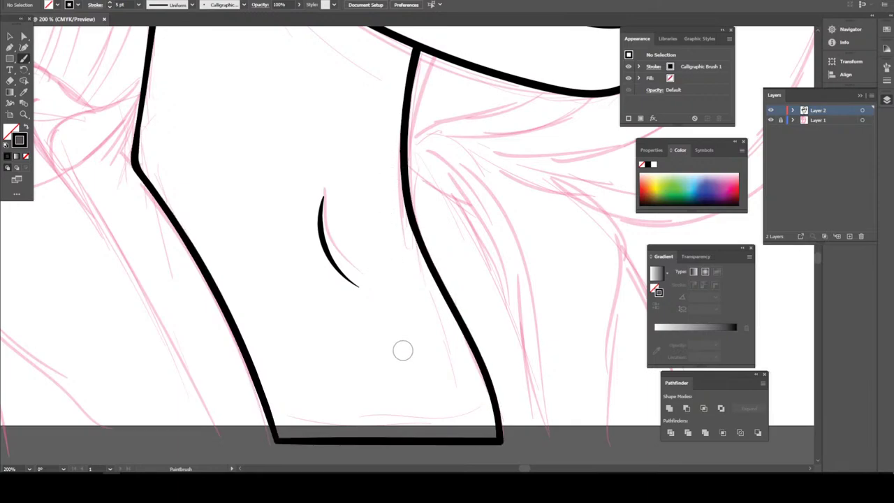
- Ink the shoulder line beside the neck, with a small curl at its top
{"action": "scroll", "coordinate": [404, 350], "scroll_direction": "down", "scroll_amount": 3}
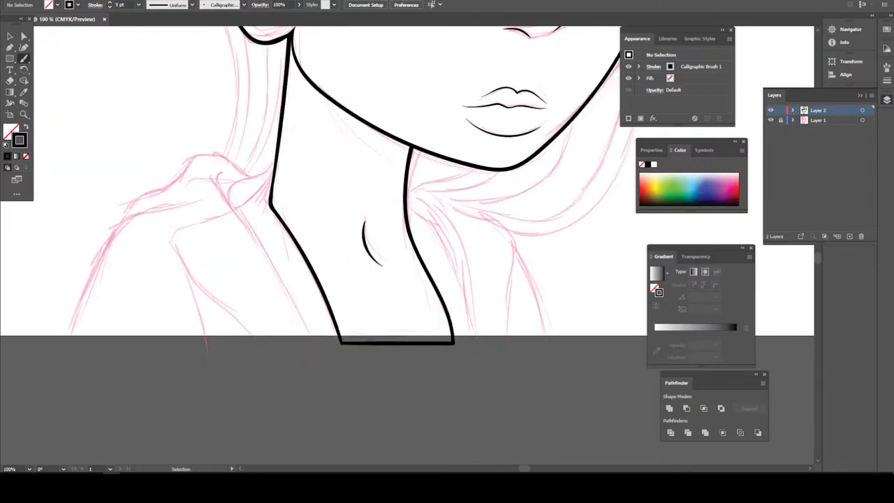
{"action": "scroll", "coordinate": [403, 350], "scroll_direction": "down", "scroll_amount": 2}
{"action": "scroll", "coordinate": [403, 350], "scroll_direction": "up", "scroll_amount": 1}
{"action": "scroll", "coordinate": [403, 351], "scroll_direction": "up", "scroll_amount": 3}
{"action": "scroll", "coordinate": [406, 349], "scroll_direction": "down", "scroll_amount": 1}
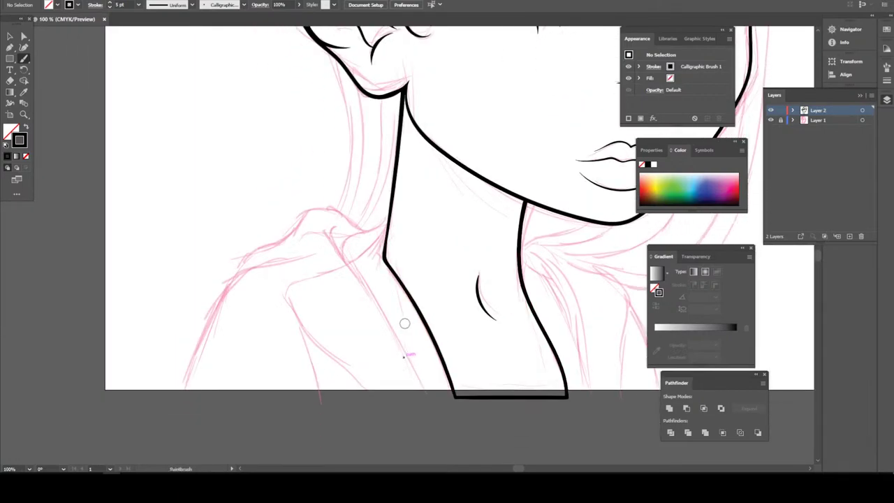
{"action": "scroll", "coordinate": [406, 349], "scroll_direction": "down", "scroll_amount": 1}
{"action": "scroll", "coordinate": [405, 353], "scroll_direction": "up", "scroll_amount": 2}
{"action": "scroll", "coordinate": [405, 357], "scroll_direction": "up", "scroll_amount": 2}
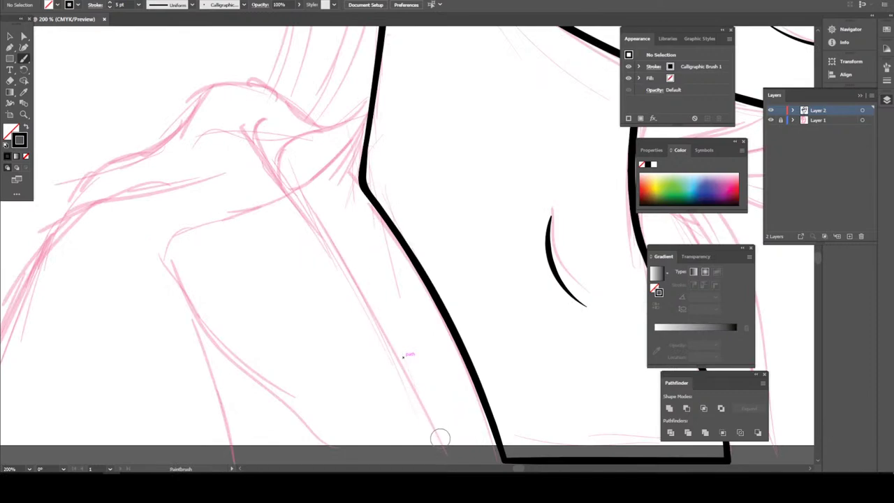
{"action": "scroll", "coordinate": [440, 438], "scroll_direction": "down", "scroll_amount": 1}
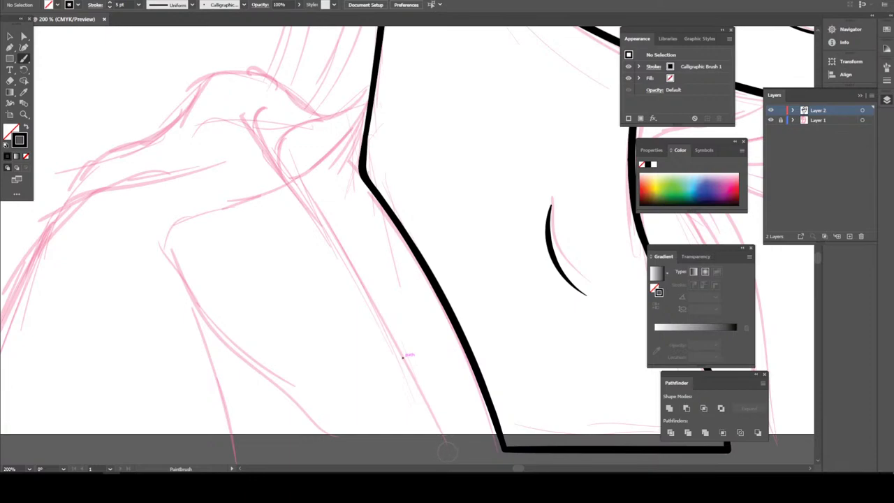
{"action": "mouse_move", "coordinate": [446, 450]}
{"action": "left_mouse_down"}
{"action": "mouse_move", "coordinate": [407, 359]}
{"action": "mouse_move", "coordinate": [278, 171]}
{"action": "left_mouse_up"}
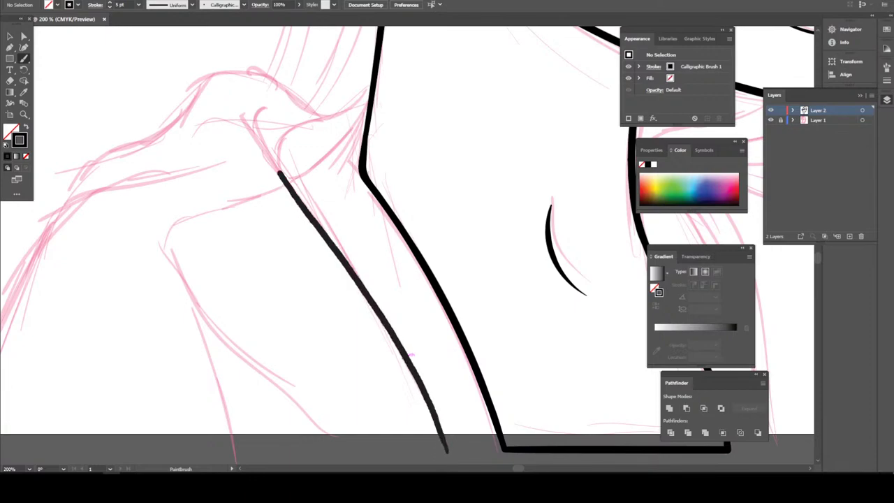
{"action": "left_click_drag", "start_coordinate": [258, 128], "coordinate": [264, 108]}
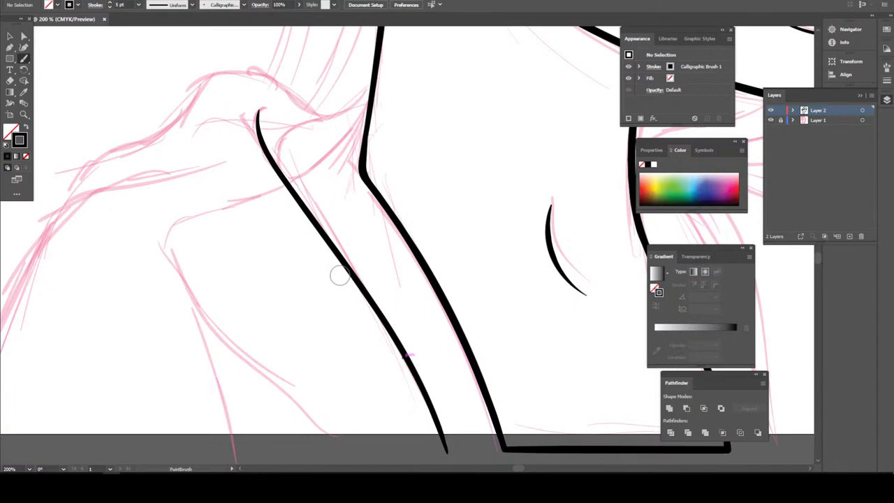
- Draw the left collar line so it joins the neck outline
{"action": "key", "text": "ctrl+minus"}
{"action": "key", "text": "ctrl+minus"}
{"action": "key", "text": "ctrl+minus"}
{"action": "scroll", "coordinate": [348, 283], "scroll_direction": "up", "scroll_amount": 2}
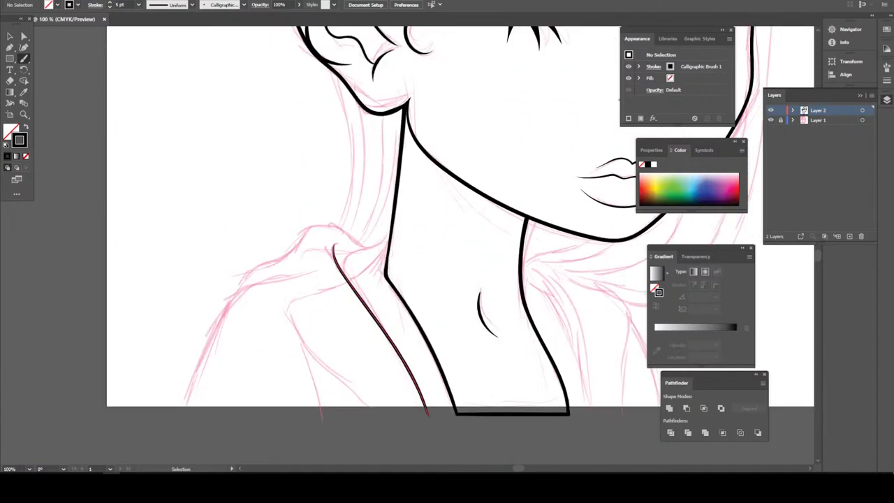
{"action": "scroll", "coordinate": [346, 269], "scroll_direction": "up", "scroll_amount": 2}
{"action": "scroll", "coordinate": [343, 259], "scroll_direction": "up", "scroll_amount": 1}
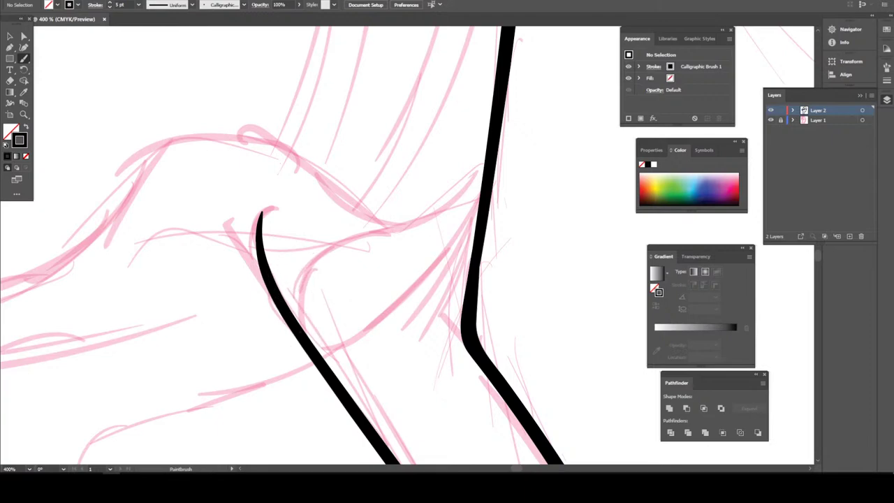
{"action": "mouse_move", "coordinate": [300, 320]}
{"action": "left_mouse_down"}
{"action": "mouse_move", "coordinate": [459, 216]}
{"action": "mouse_move", "coordinate": [487, 167]}
{"action": "left_mouse_up"}
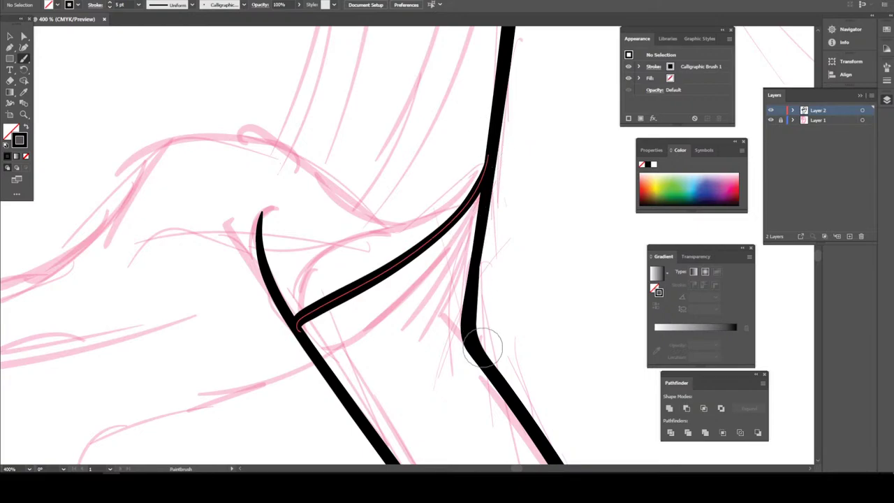
- Draw the right collar line beside the neck
{"action": "key", "text": "ctrl+minus"}
{"action": "key", "text": "ctrl+minus"}
{"action": "key", "text": "ctrl+minus"}
{"action": "key", "text": "ctrl+minus"}
{"action": "key", "text": "ctrl+minus"}
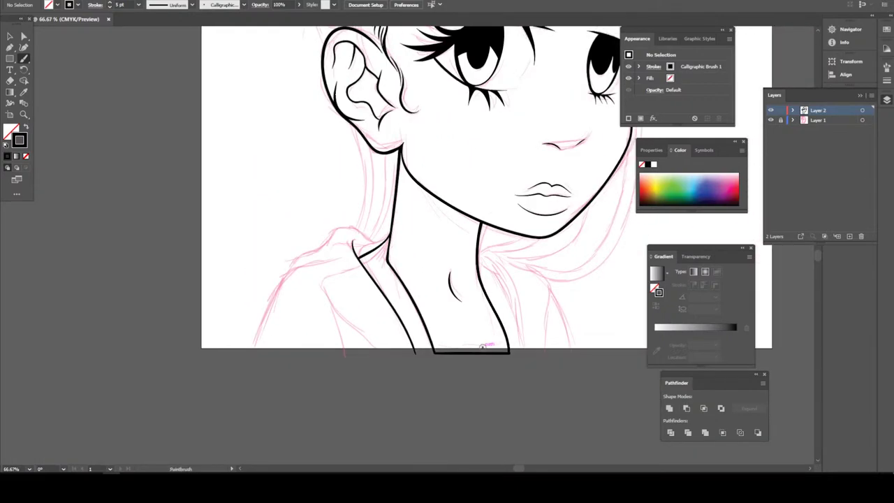
{"action": "key", "text": "ctrl+minus"}
{"action": "key", "text": "ctrl+minus"}
{"action": "key", "text": "ctrl+plus"}
{"action": "key", "text": "ctrl+plus"}
{"action": "key", "text": "ctrl+plus"}
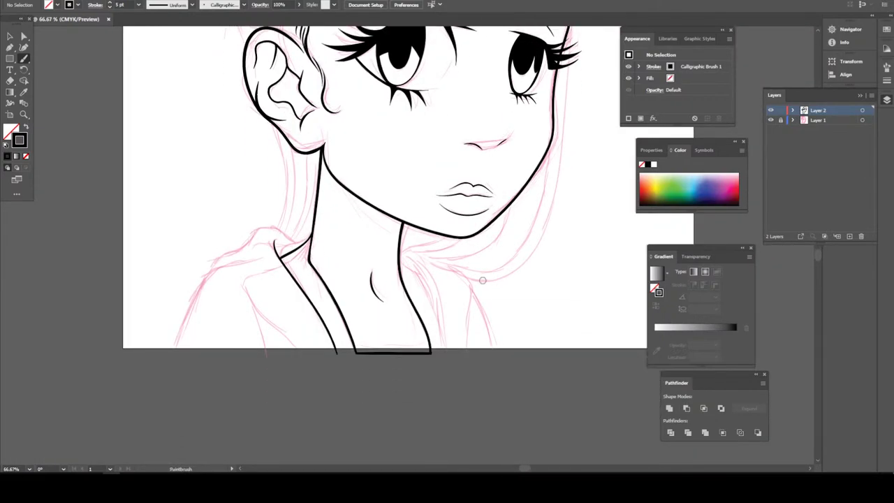
{"action": "key", "text": "ctrl+plus"}
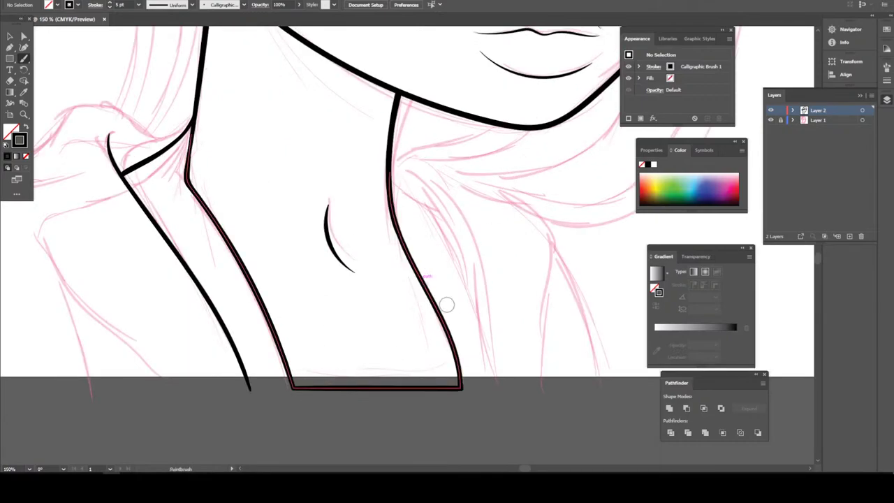
{"action": "key", "text": "ctrl+plus"}
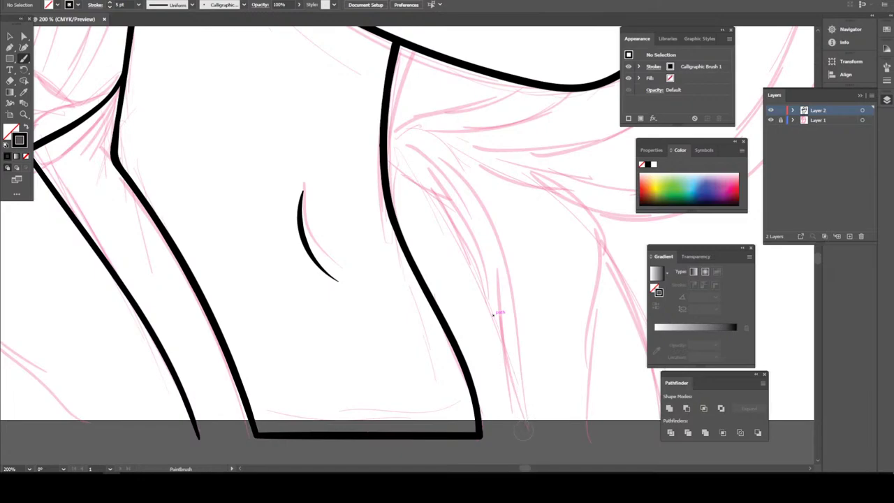
{"action": "mouse_move", "coordinate": [511, 421]}
{"action": "left_mouse_down"}
{"action": "mouse_move", "coordinate": [470, 265]}
{"action": "mouse_move", "coordinate": [420, 151]}
{"action": "left_mouse_up"}
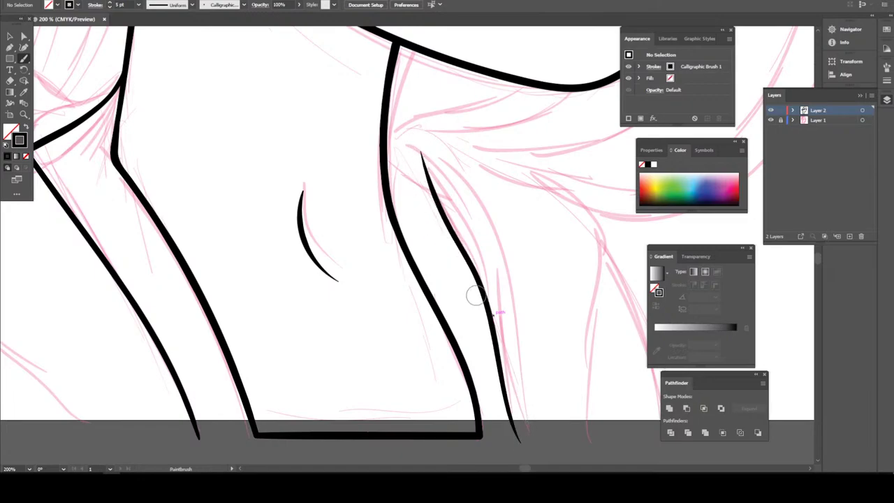
- Connect the right collar line to the neck outline and review the collar
{"action": "key", "text": "ctrl+equal"}
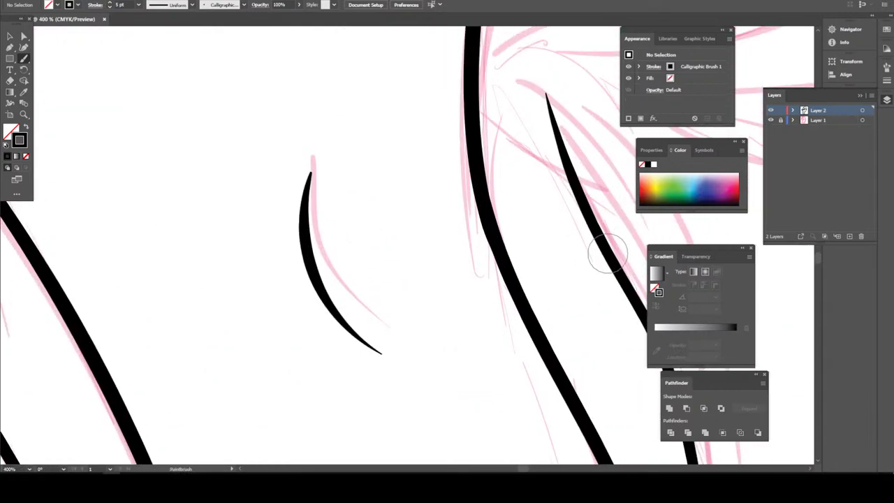
{"action": "mouse_move", "coordinate": [600, 244]}
{"action": "left_mouse_down"}
{"action": "mouse_move", "coordinate": [533, 166]}
{"action": "mouse_move", "coordinate": [475, 127]}
{"action": "left_mouse_up"}
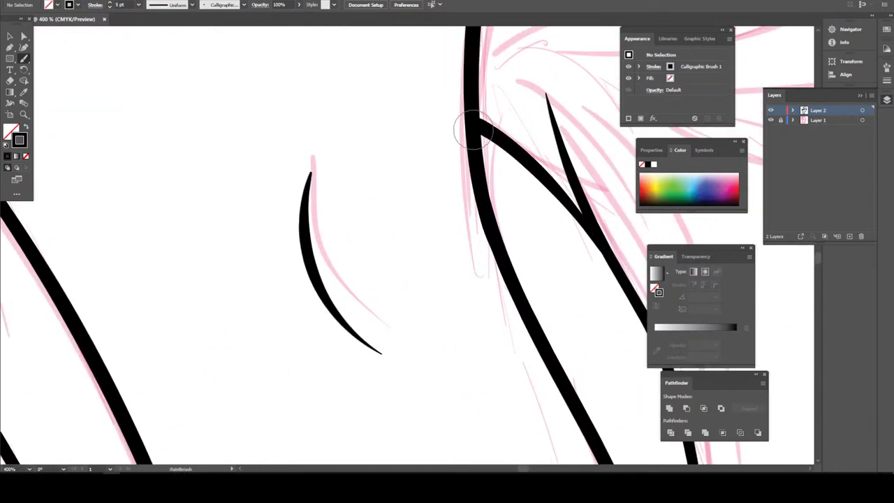
{"action": "key", "text": "ctrl+minus"}
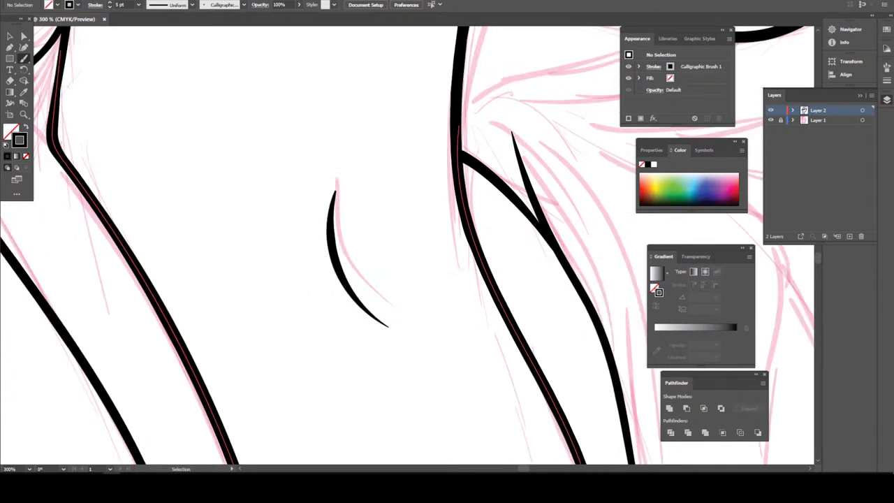
{"action": "key", "text": "ctrl+minus"}
{"action": "key", "text": "ctrl+minus"}
{"action": "key", "text": "ctrl+minus"}
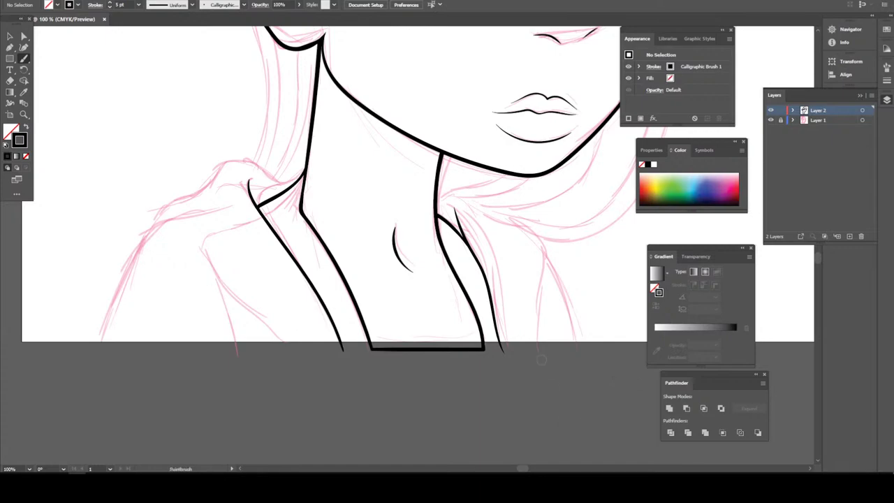
{"action": "key", "text": "ctrl+minus"}
{"action": "key", "text": "ctrl+plus"}
{"action": "key", "text": "ctrl+plus"}
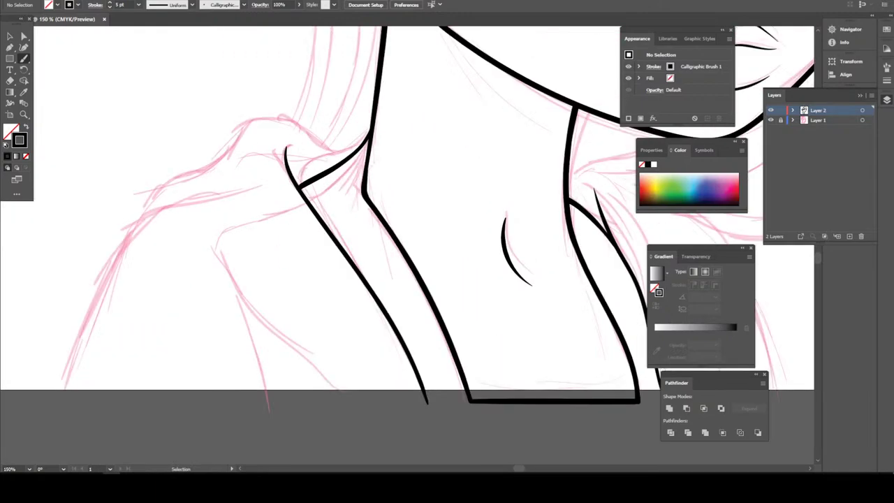
{"action": "key", "text": "ctrl+plus"}
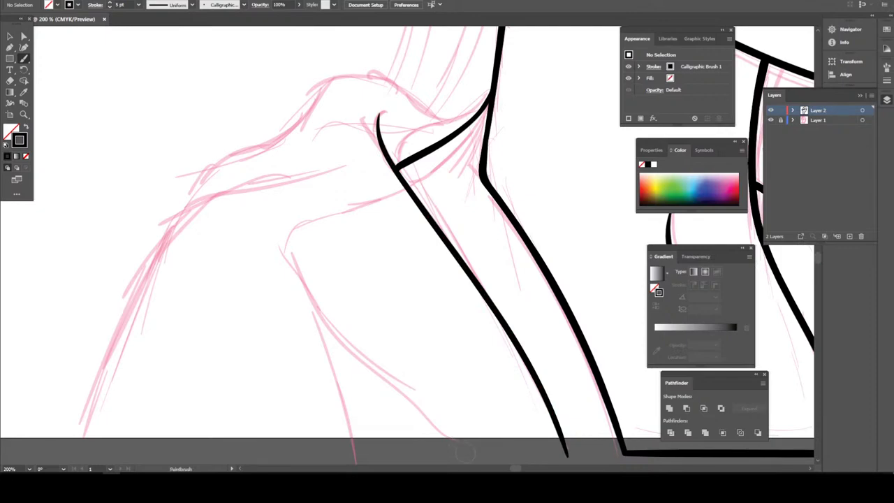
- Trace the inner left shoulder line and the shoulder's top curve
{"action": "mouse_move", "coordinate": [464, 453]}
{"action": "left_mouse_down"}
{"action": "mouse_move", "coordinate": [396, 405]}
{"action": "mouse_move", "coordinate": [326, 314]}
{"action": "mouse_move", "coordinate": [305, 249]}
{"action": "mouse_move", "coordinate": [257, 199]}
{"action": "left_mouse_up"}
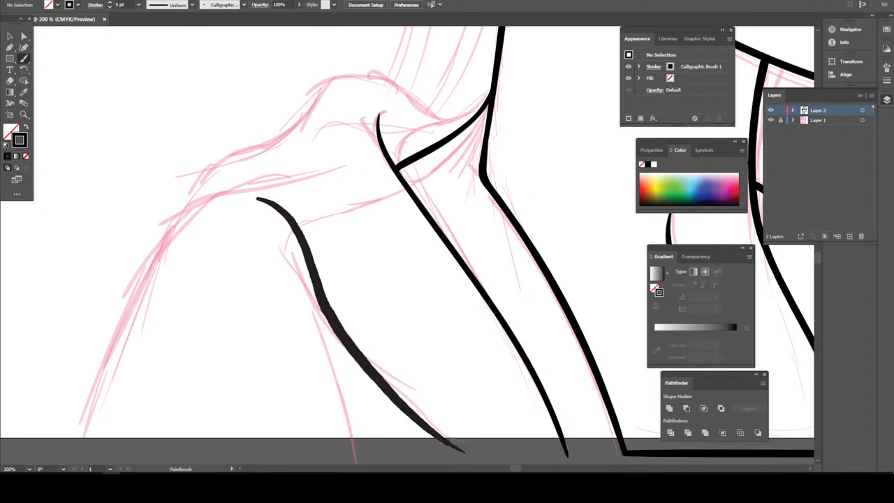
{"action": "mouse_move", "coordinate": [173, 218]}
{"action": "left_mouse_down"}
{"action": "mouse_move", "coordinate": [176, 186]}
{"action": "mouse_move", "coordinate": [221, 155]}
{"action": "mouse_move", "coordinate": [270, 148]}
{"action": "mouse_move", "coordinate": [353, 76]}
{"action": "mouse_move", "coordinate": [407, 91]}
{"action": "mouse_move", "coordinate": [440, 114]}
{"action": "left_mouse_up"}
{"action": "scroll", "coordinate": [468, 262], "scroll_direction": "up", "scroll_amount": 2}
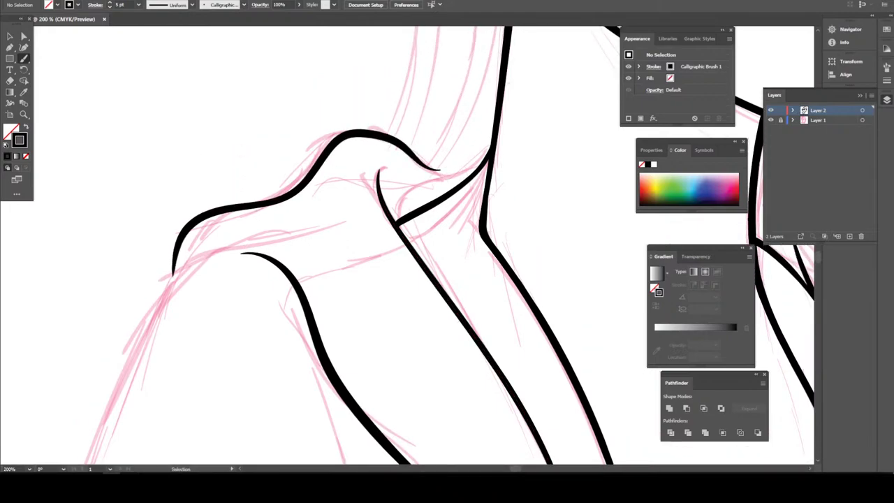
{"action": "key", "text": "ctrl+minus"}
{"action": "key", "text": "ctrl+minus"}
{"action": "key", "text": "ctrl+minus"}
- Add a small tapered fold stroke near the left shoulder's tip
{"action": "scroll", "coordinate": [474, 271], "scroll_direction": "up", "scroll_amount": 1}
{"action": "scroll", "coordinate": [474, 293], "scroll_direction": "up", "scroll_amount": 1}
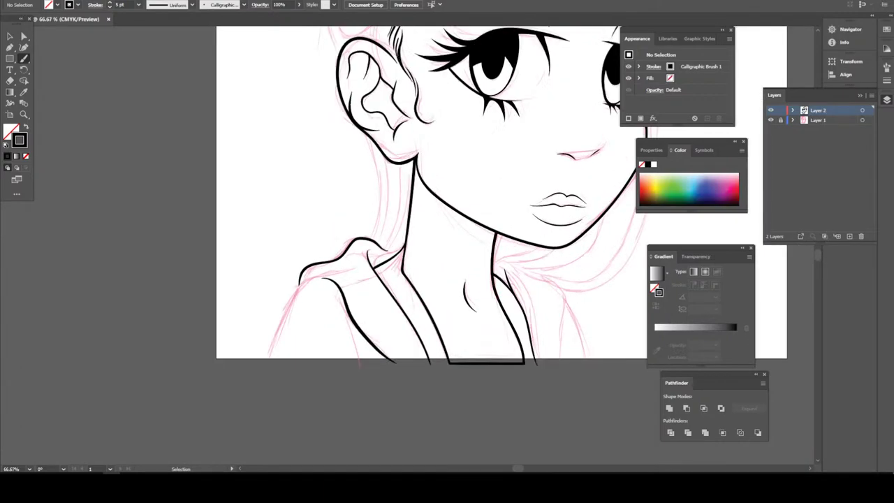
{"action": "key", "text": "ctrl+equal"}
{"action": "key", "text": "ctrl+equal"}
{"action": "key", "text": "ctrl+equal"}
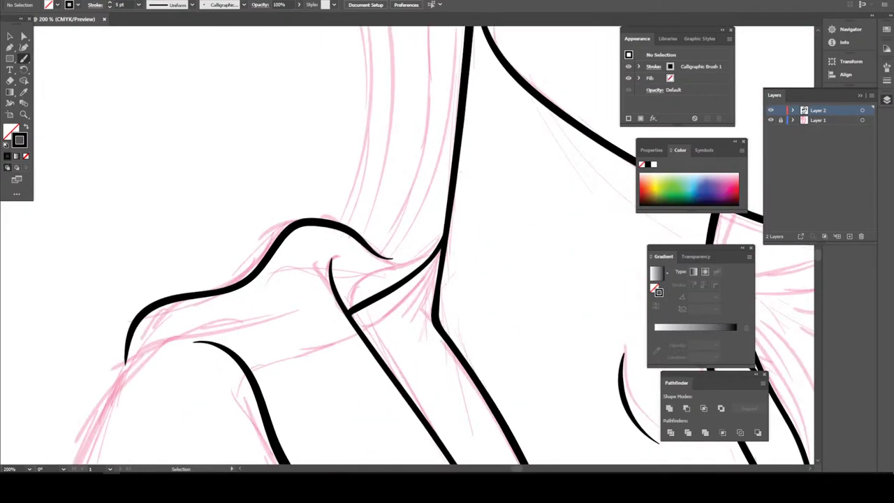
{"action": "key", "text": "ctrl+equal"}
{"action": "key", "text": "ctrl+equal"}
{"action": "key", "text": "ctrl+equal"}
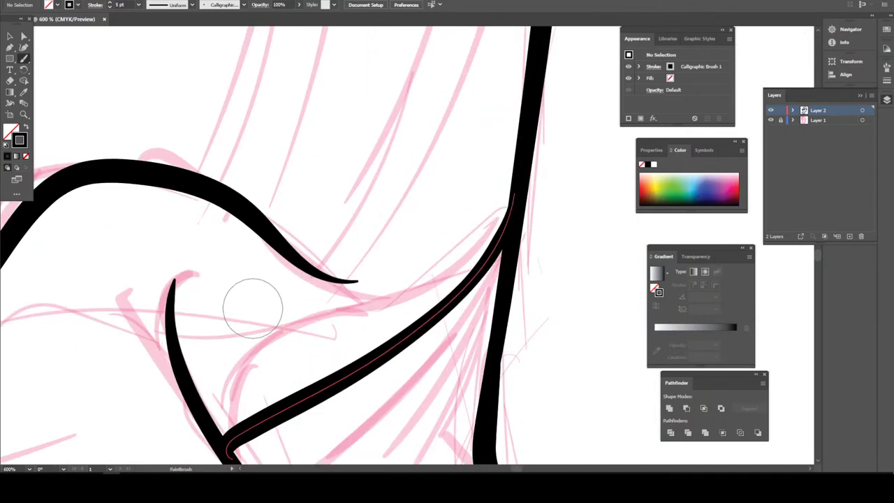
{"action": "left_click_drag", "start_coordinate": [264, 301], "coordinate": [517, 183]}
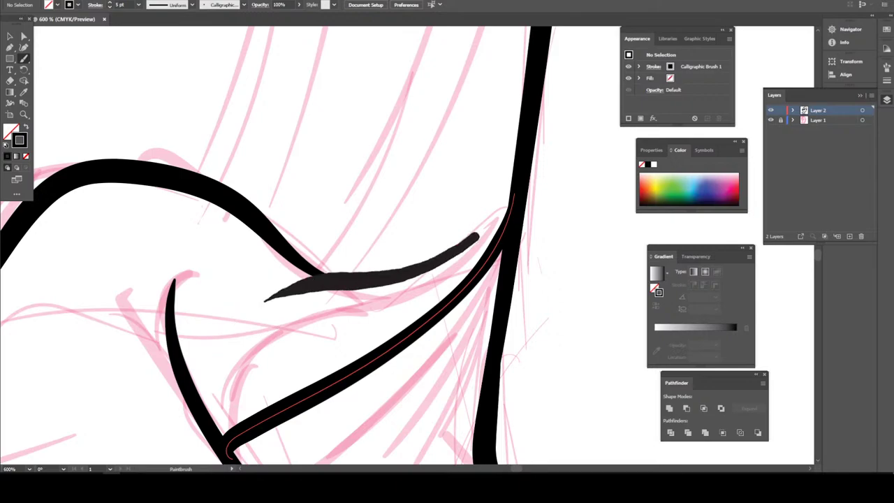
{"action": "scroll", "coordinate": [534, 235], "scroll_direction": "down", "scroll_amount": 4}
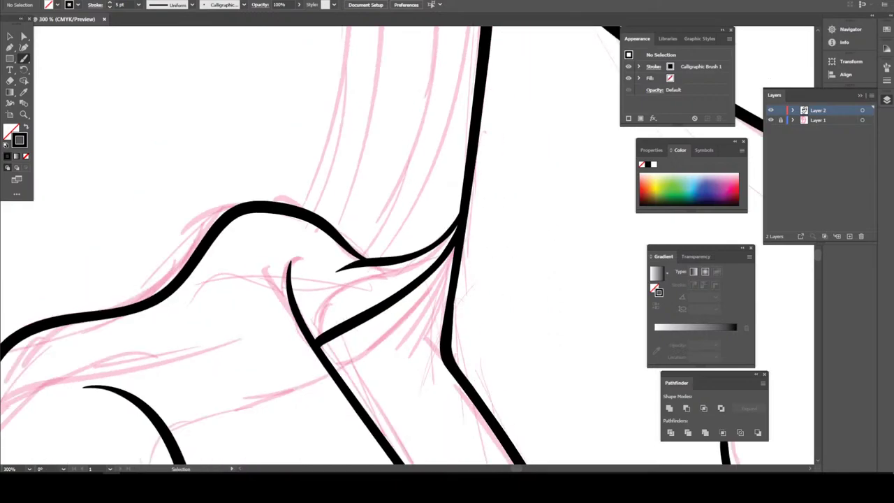
{"action": "scroll", "coordinate": [538, 244], "scroll_direction": "down", "scroll_amount": 2}
{"action": "scroll", "coordinate": [540, 252], "scroll_direction": "down", "scroll_amount": 1}
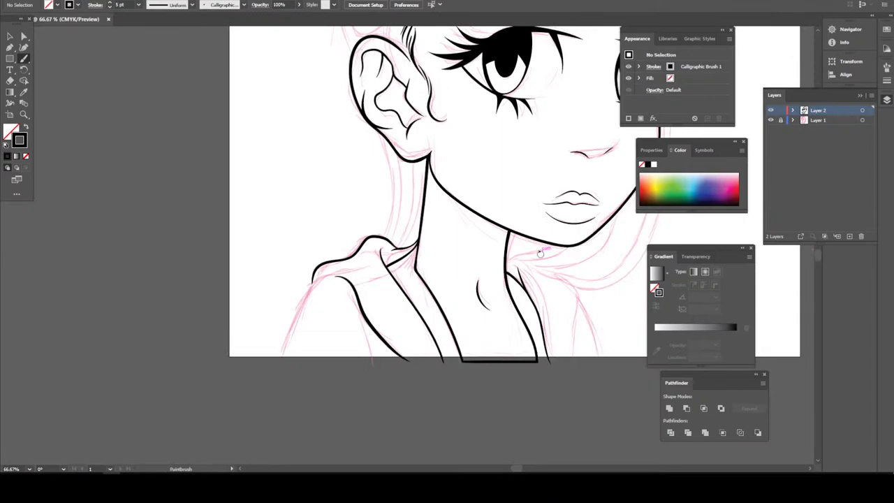
- Draw the right shoulder outline up along the sketch to the neck
{"action": "left_click_drag", "start_coordinate": [540, 252], "coordinate": [529, 253]}
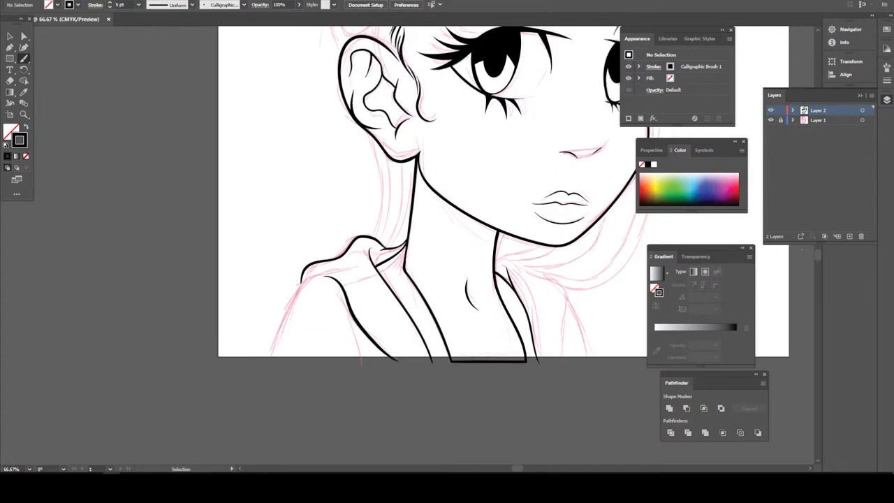
{"action": "key", "text": "ctrl+plus"}
{"action": "left_click_drag", "start_coordinate": [708, 254], "coordinate": [540, 243]}
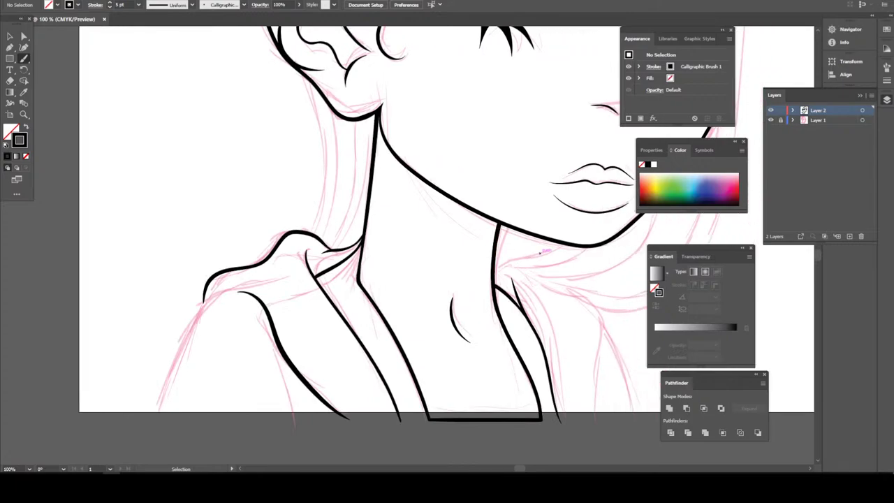
{"action": "key", "text": "ctrl+plus"}
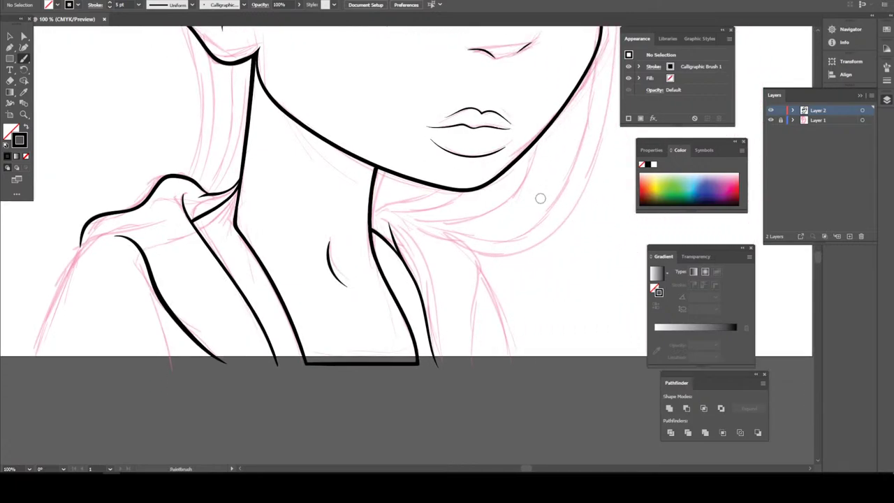
{"action": "scroll", "coordinate": [517, 300], "scroll_direction": "up", "scroll_amount": 1}
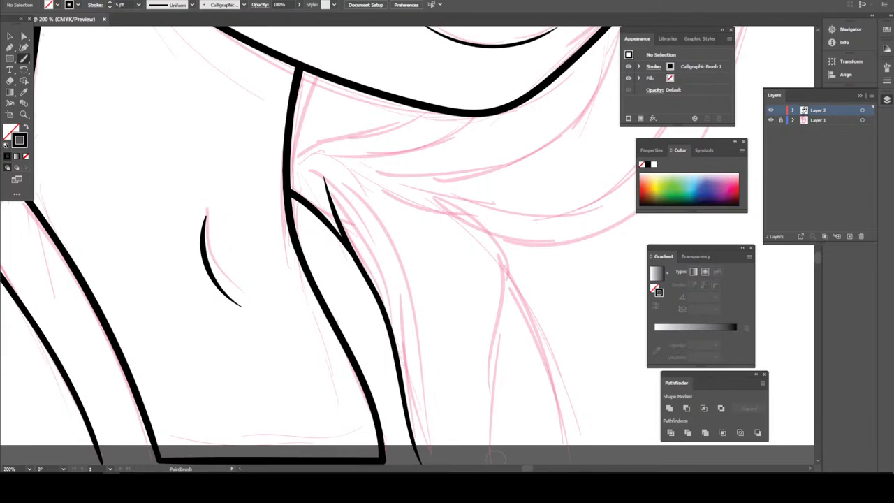
{"action": "mouse_move", "coordinate": [489, 451]}
{"action": "left_mouse_down"}
{"action": "mouse_move", "coordinate": [440, 192]}
{"action": "mouse_move", "coordinate": [337, 155]}
{"action": "left_mouse_up"}
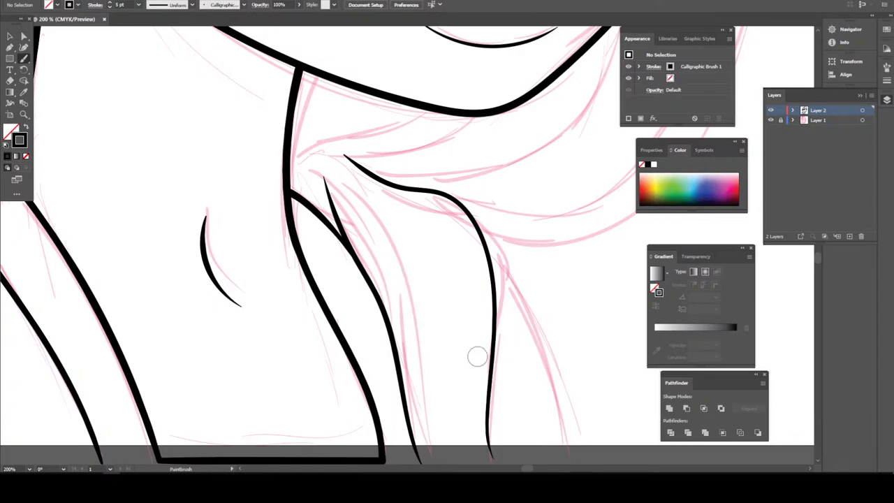
- Add a short fold stroke to the right shoulder beside the neck
{"action": "key", "text": "ctrl+minus"}
{"action": "key", "text": "ctrl+minus"}
{"action": "key", "text": "ctrl+minus"}
{"action": "key", "text": "ctrl+plus"}
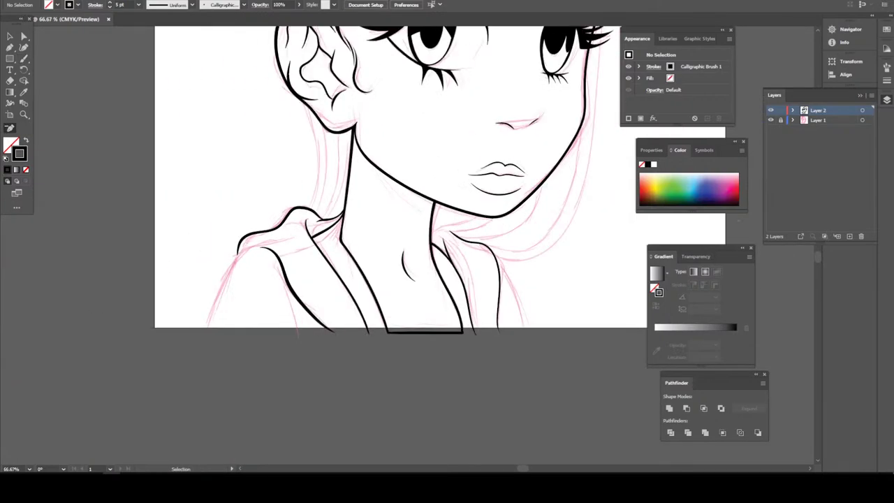
{"action": "key", "text": "ctrl+plus"}
{"action": "key", "text": "ctrl+plus"}
{"action": "key", "text": "ctrl+plus"}
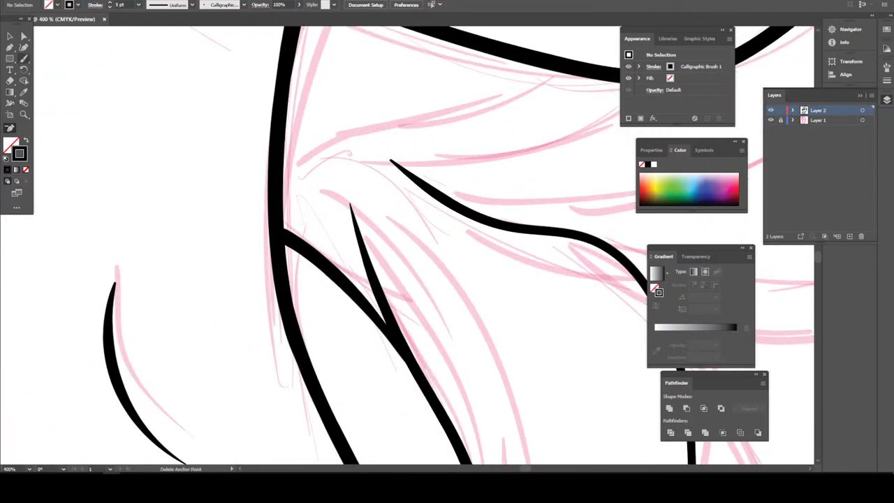
{"action": "key", "text": "b"}
{"action": "mouse_move", "coordinate": [281, 123]}
{"action": "left_mouse_down"}
{"action": "mouse_move", "coordinate": [313, 122]}
{"action": "mouse_move", "coordinate": [379, 149]}
{"action": "mouse_move", "coordinate": [490, 278]}
{"action": "mouse_move", "coordinate": [529, 307]}
{"action": "left_mouse_up"}
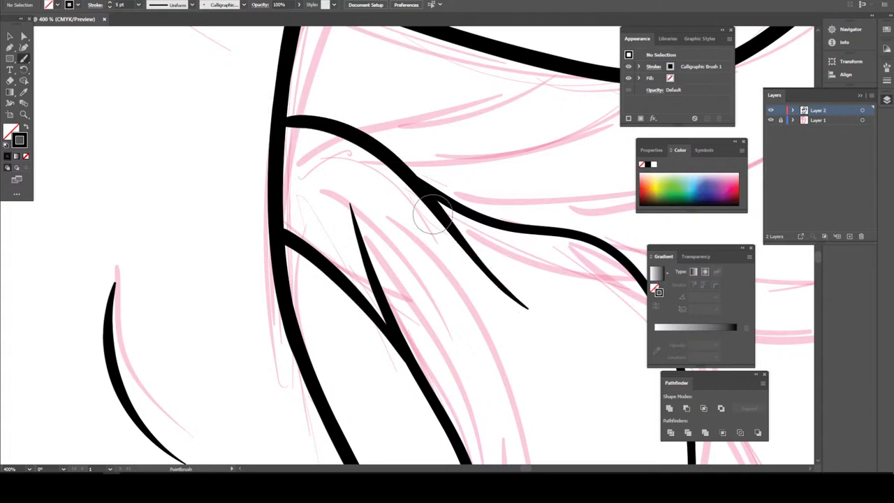
{"action": "scroll", "coordinate": [404, 251], "scroll_direction": "down", "scroll_amount": 3}
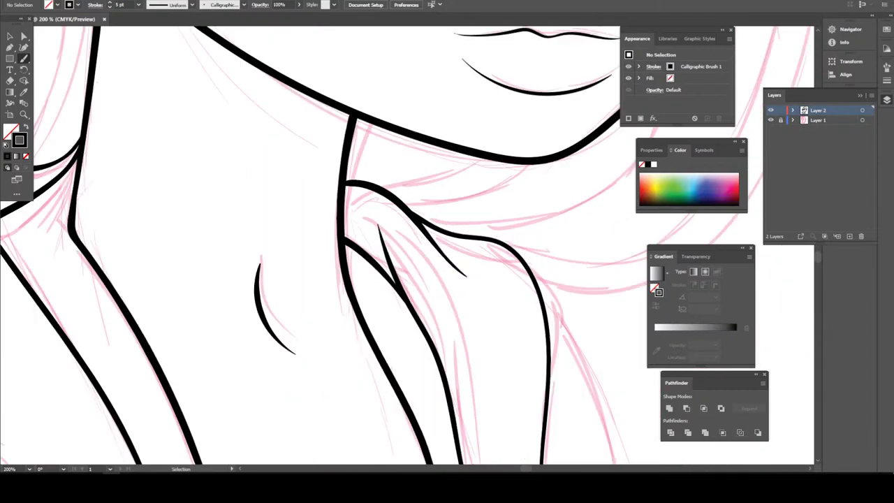
{"action": "scroll", "coordinate": [404, 252], "scroll_direction": "down", "scroll_amount": 2}
{"action": "scroll", "coordinate": [404, 251], "scroll_direction": "down", "scroll_amount": 1}
{"action": "scroll", "coordinate": [404, 252], "scroll_direction": "down", "scroll_amount": 1}
- Ink the outer line of the left shoulder over the pink sketch
{"action": "scroll", "coordinate": [487, 361], "scroll_direction": "up", "scroll_amount": 1}
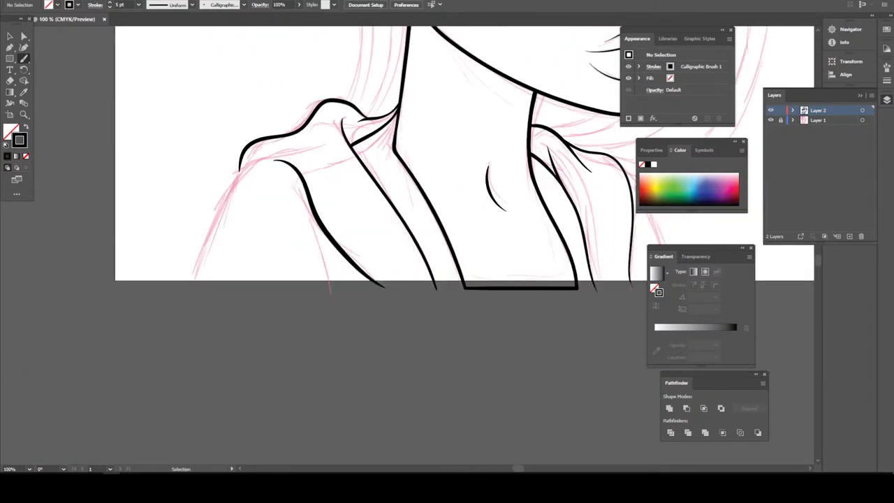
{"action": "scroll", "coordinate": [487, 378], "scroll_direction": "up", "scroll_amount": 1}
{"action": "scroll", "coordinate": [488, 398], "scroll_direction": "up", "scroll_amount": 1}
{"action": "scroll", "coordinate": [487, 417], "scroll_direction": "up", "scroll_amount": 1}
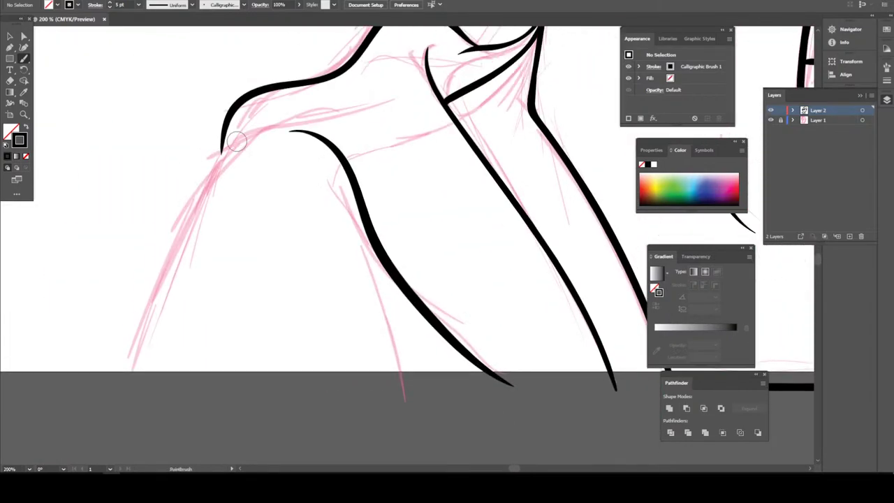
{"action": "left_click_drag", "start_coordinate": [218, 152], "coordinate": [131, 388]}
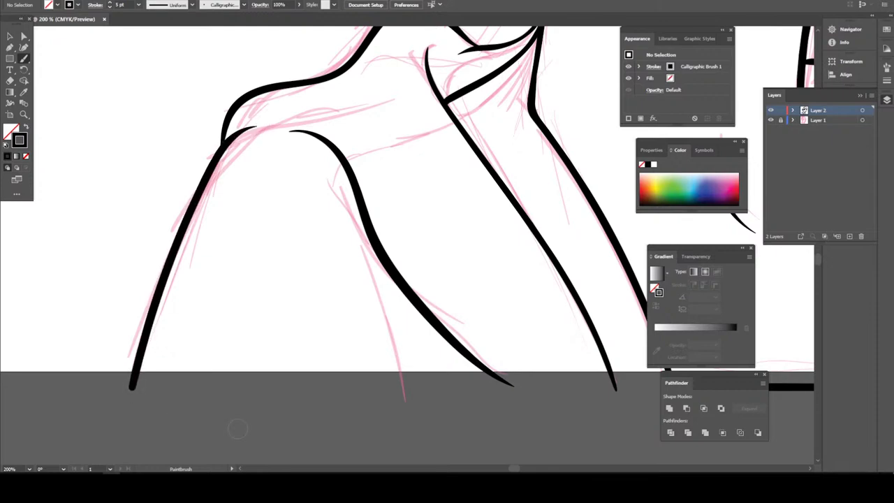
{"action": "scroll", "coordinate": [237, 428], "scroll_direction": "down", "scroll_amount": 2}
{"action": "scroll", "coordinate": [350, 244], "scroll_direction": "up", "scroll_amount": 5}
{"action": "scroll", "coordinate": [349, 245], "scroll_direction": "down", "scroll_amount": 5}
{"action": "scroll", "coordinate": [350, 244], "scroll_direction": "up", "scroll_amount": 3}
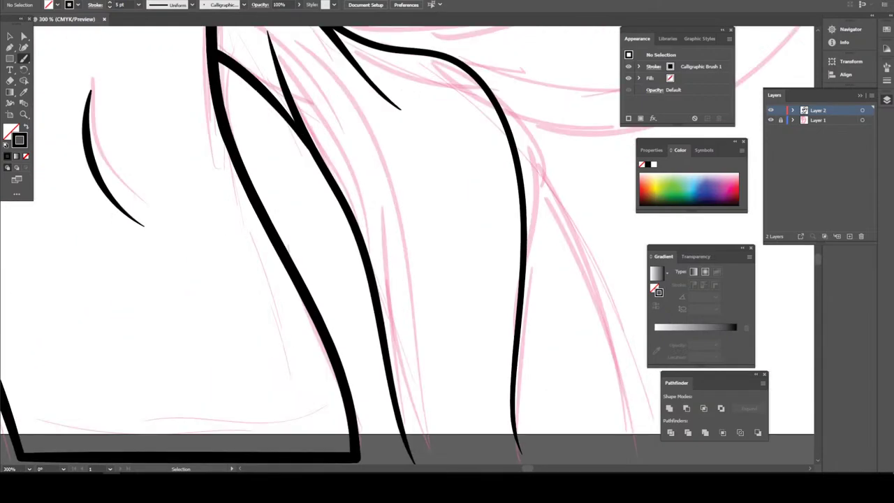
- Ink the long line down the right side and begin the bust's bottom-edge line
{"action": "left_click_drag", "start_coordinate": [278, 402], "coordinate": [233, 379]}
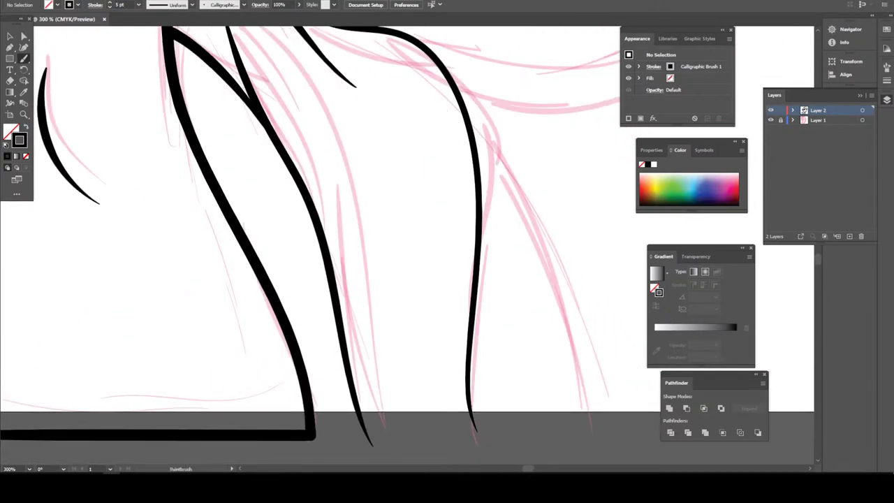
{"action": "mouse_move", "coordinate": [463, 112]}
{"action": "left_mouse_down"}
{"action": "mouse_move", "coordinate": [485, 140]}
{"action": "mouse_move", "coordinate": [578, 365]}
{"action": "mouse_move", "coordinate": [591, 439]}
{"action": "left_mouse_up"}
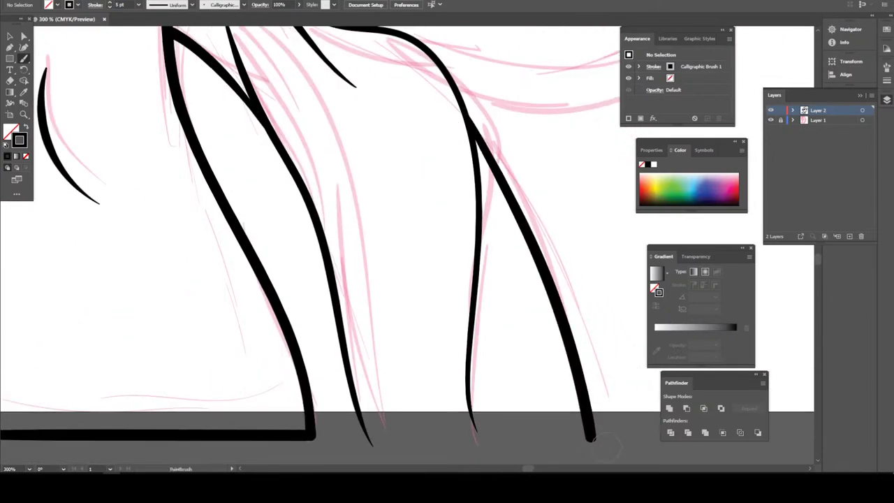
{"action": "scroll", "coordinate": [591, 438], "scroll_direction": "down", "scroll_amount": 3}
{"action": "left_click_drag", "start_coordinate": [515, 414], "coordinate": [605, 447]}
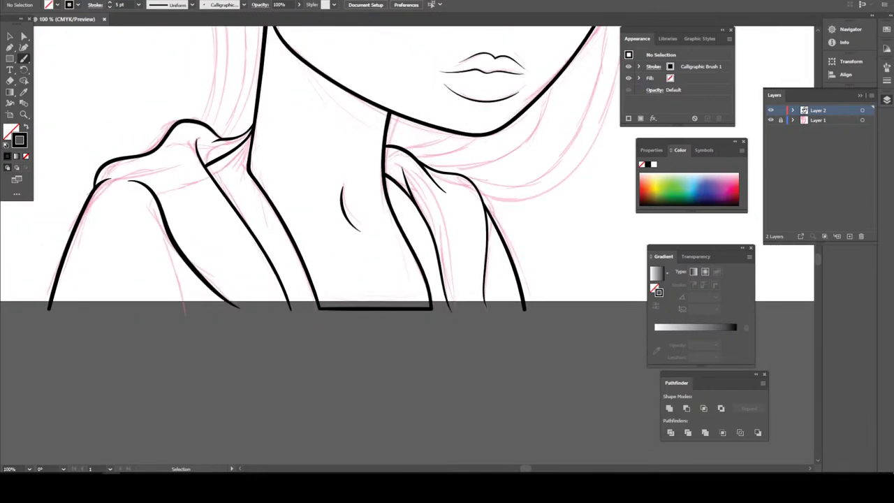
{"action": "scroll", "coordinate": [605, 448], "scroll_direction": "up", "scroll_amount": 2}
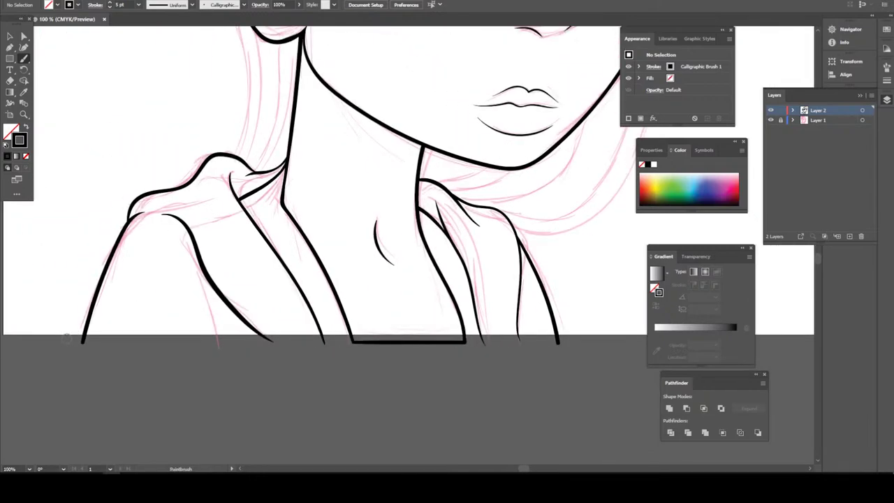
{"action": "left_click_drag", "start_coordinate": [71, 340], "coordinate": [250, 341]}
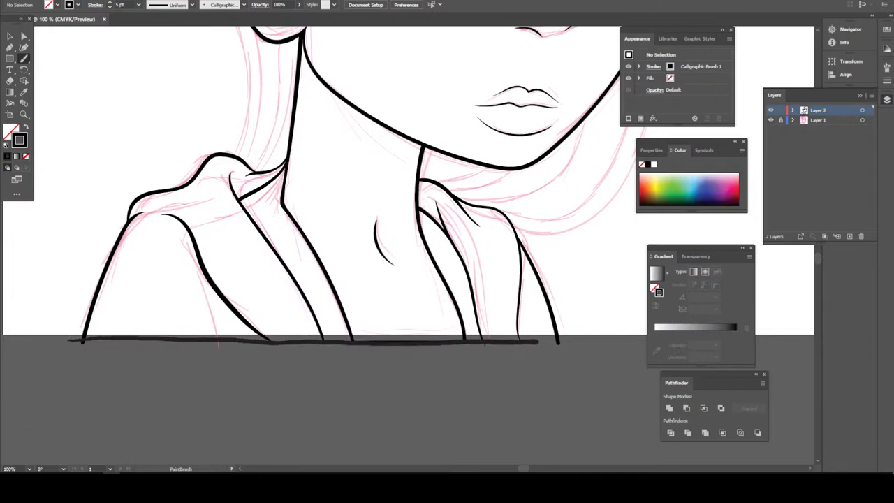
- Close the bottom of the bust with a horizontal line
{"action": "left_click_drag", "start_coordinate": [570, 342], "coordinate": [570, 342]}
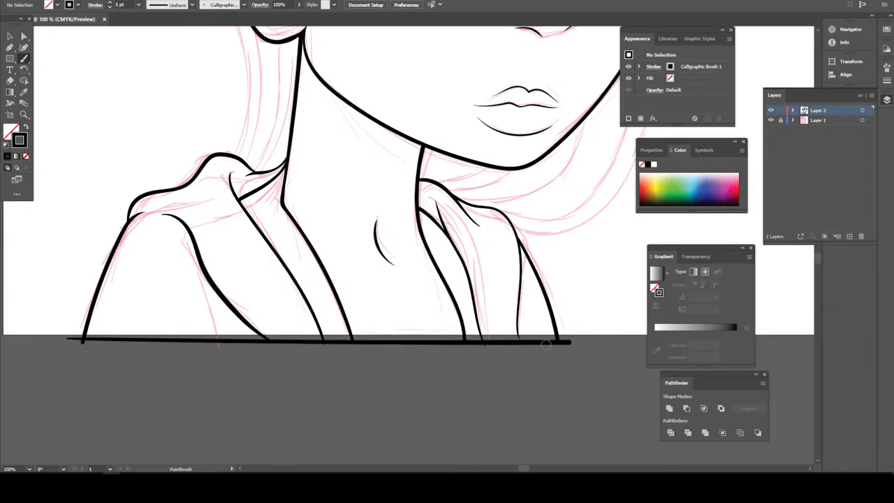
{"action": "scroll", "coordinate": [545, 342], "scroll_direction": "down", "scroll_amount": 2}
{"action": "scroll", "coordinate": [545, 343], "scroll_direction": "up", "scroll_amount": 2}
{"action": "scroll", "coordinate": [543, 343], "scroll_direction": "up", "scroll_amount": 2}
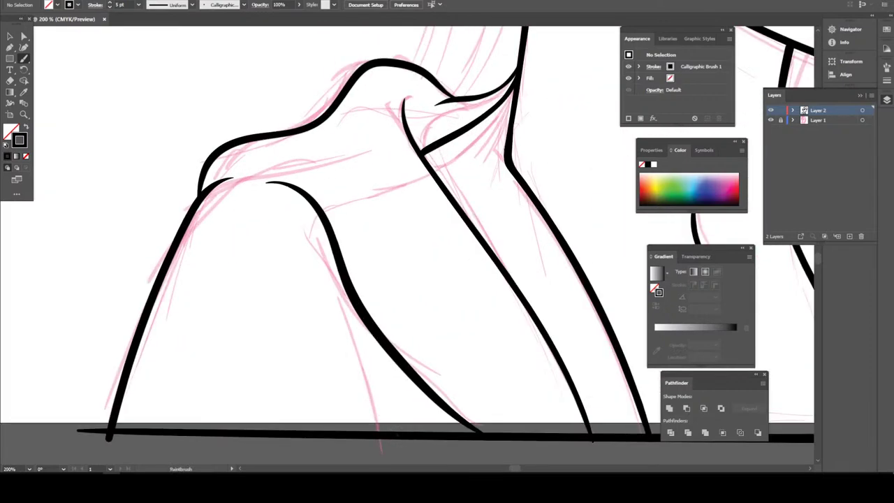
- Draw fold lines across the left shoulder, undoing one misplaced stroke
{"action": "left_click_drag", "start_coordinate": [397, 433], "coordinate": [338, 313]}
{"action": "left_click_drag", "start_coordinate": [310, 267], "coordinate": [299, 248]}
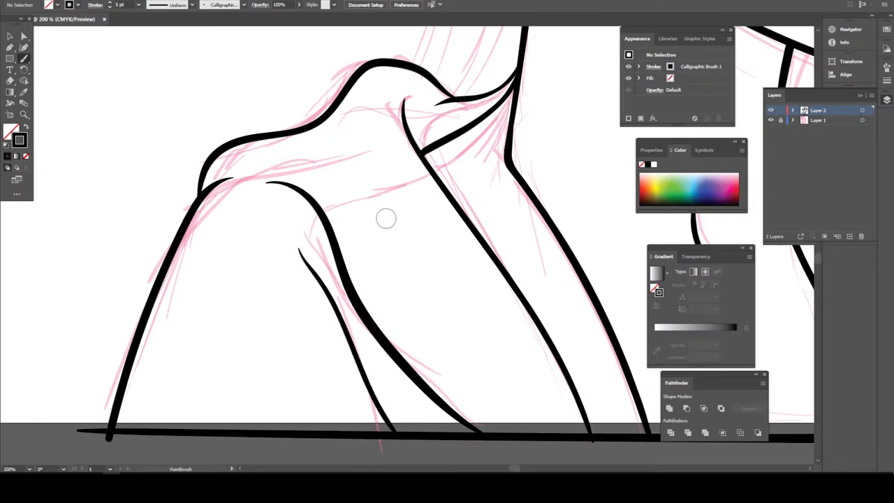
{"action": "left_click_drag", "start_coordinate": [377, 207], "coordinate": [337, 133]}
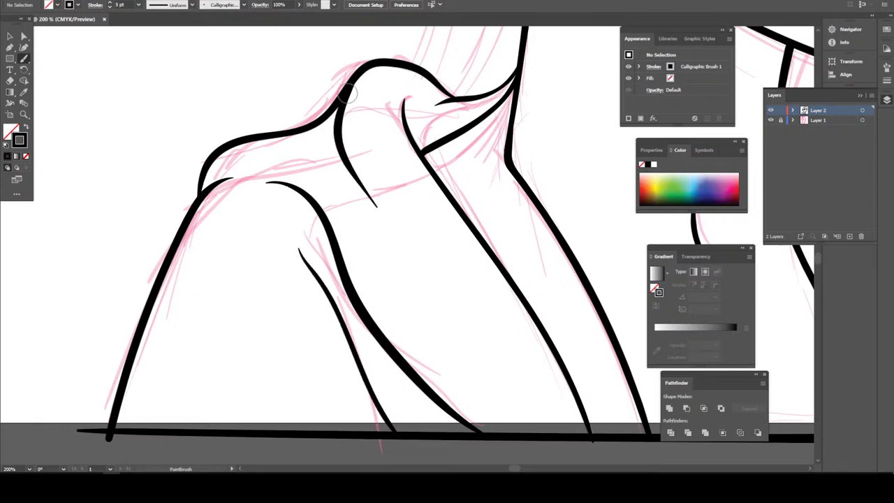
{"action": "key", "text": "ctrl+z"}
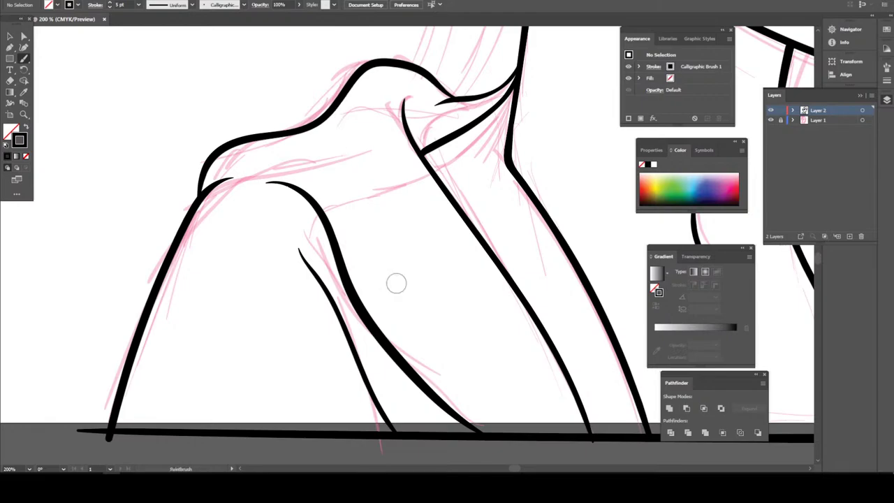
{"action": "left_click_drag", "start_coordinate": [467, 320], "coordinate": [351, 152]}
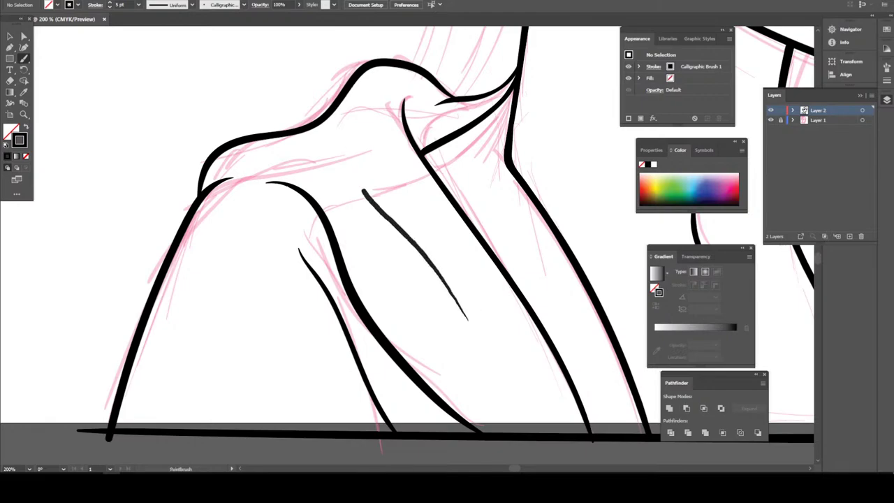
{"action": "key", "text": "ctrl+minus"}
{"action": "key", "text": "ctrl+minus"}
{"action": "key", "text": "ctrl+minus"}
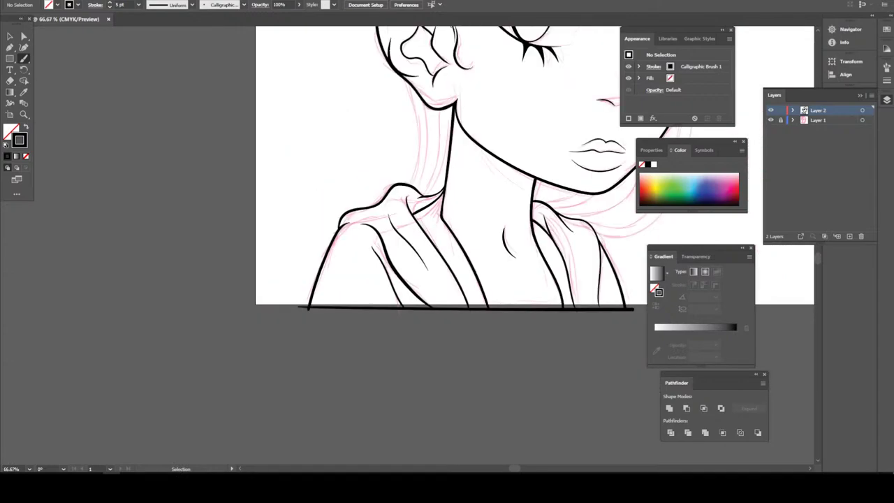
{"action": "key", "text": "ctrl+minus"}
{"action": "key", "text": "ctrl+minus"}
{"action": "key", "text": "ctrl+plus"}
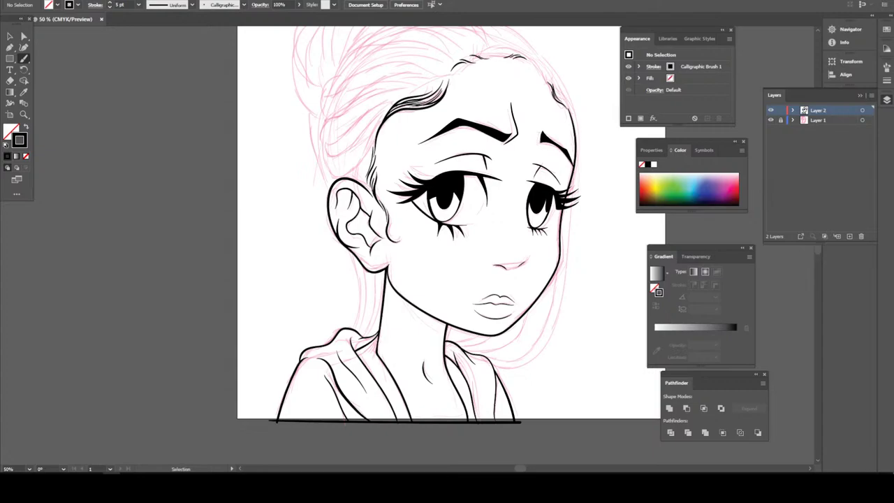
{"action": "key", "text": "ctrl+minus"}
{"action": "key", "text": "ctrl+plus"}
{"action": "key", "text": "ctrl+plus"}
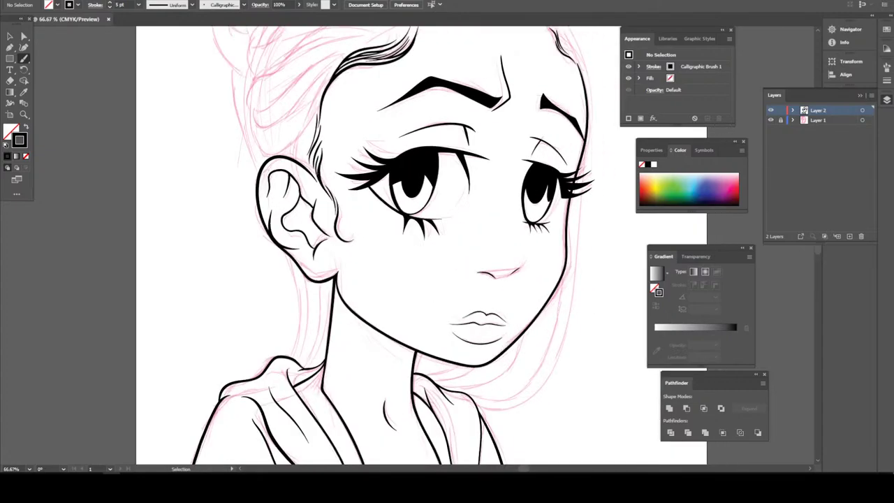
{"action": "left_click_drag", "start_coordinate": [580, 312], "coordinate": [580, 480]}
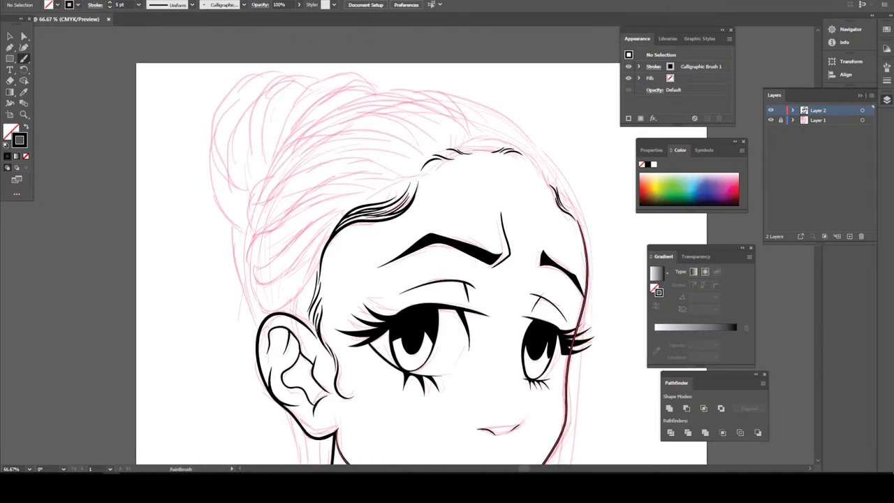
- Ink a thick hair strand rising from above the ear to the hairline
{"action": "key", "text": "ctrl+plus"}
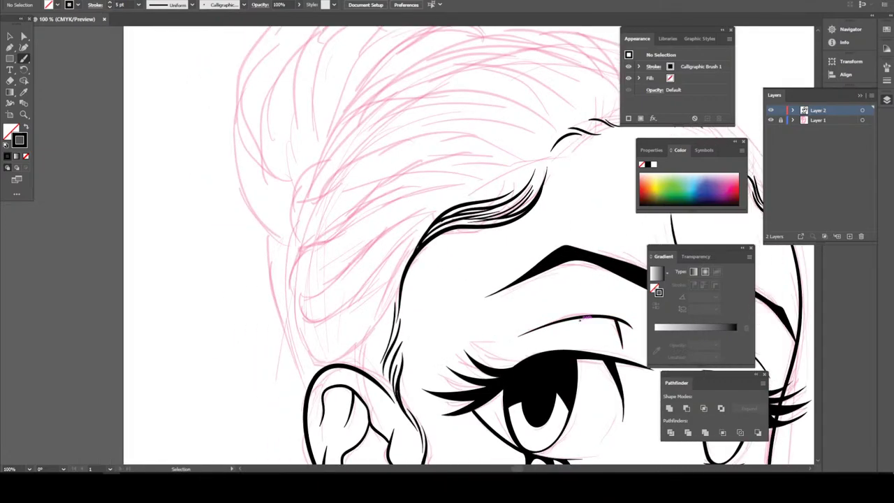
{"action": "key", "text": "ctrl+plus"}
{"action": "key", "text": "ctrl+plus"}
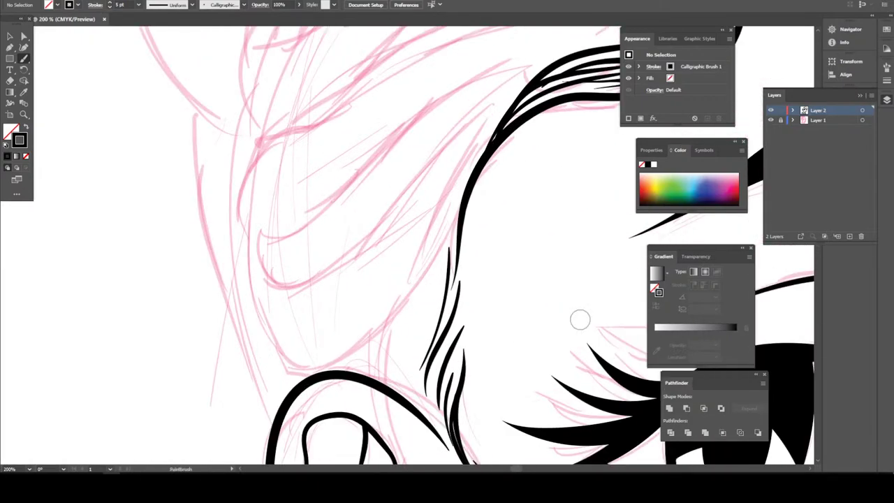
{"action": "scroll", "coordinate": [333, 365], "scroll_direction": "up", "scroll_amount": 2}
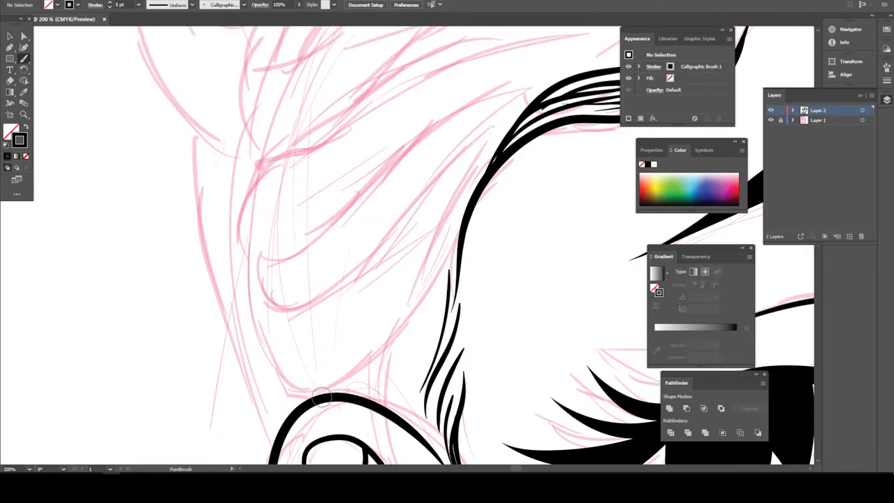
{"action": "left_click_drag", "start_coordinate": [355, 391], "coordinate": [462, 182]}
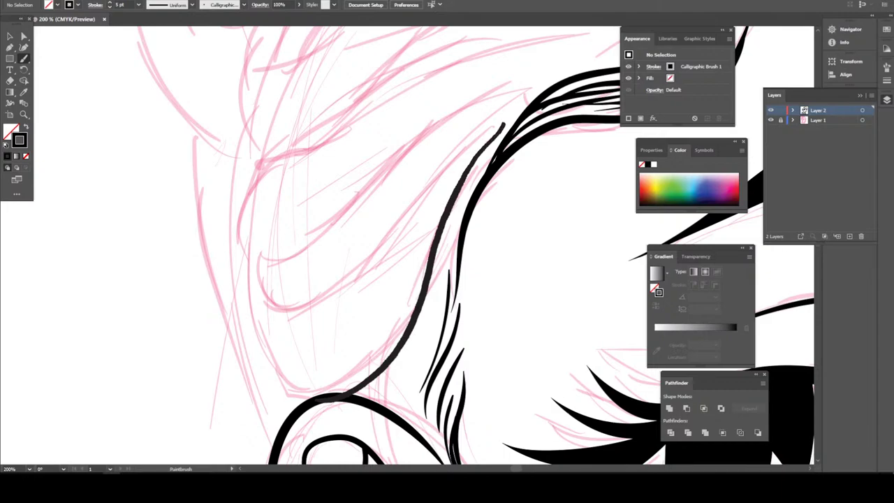
{"action": "left_click_drag", "start_coordinate": [504, 124], "coordinate": [502, 116]}
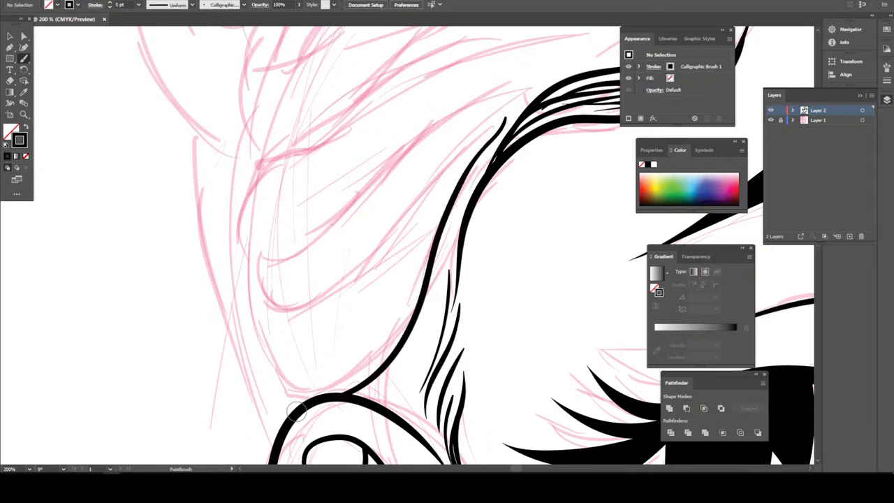
- Ink a second curved strand from above the ear and open Paintbrush Tool Options
{"action": "scroll", "coordinate": [297, 413], "scroll_direction": "up", "scroll_amount": 1}
{"action": "scroll", "coordinate": [295, 414], "scroll_direction": "up", "scroll_amount": 1}
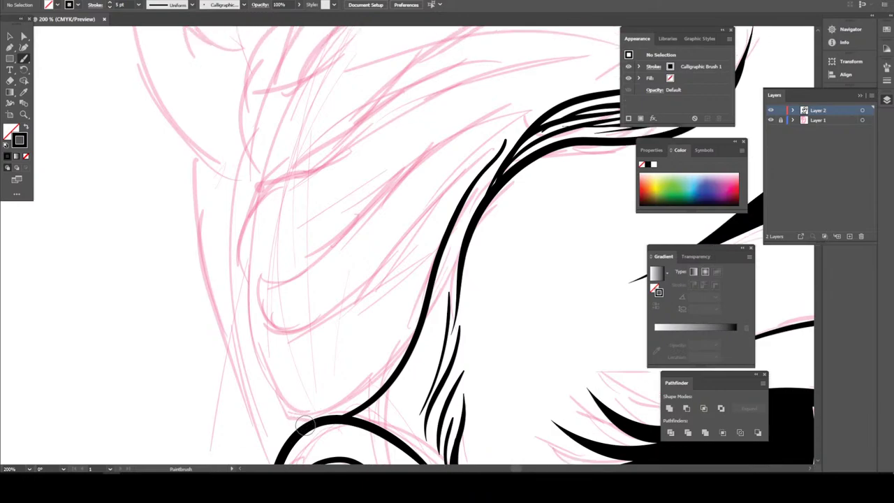
{"action": "mouse_move", "coordinate": [302, 427]}
{"action": "left_mouse_down"}
{"action": "mouse_move", "coordinate": [263, 291]}
{"action": "mouse_move", "coordinate": [474, 150]}
{"action": "left_mouse_up"}
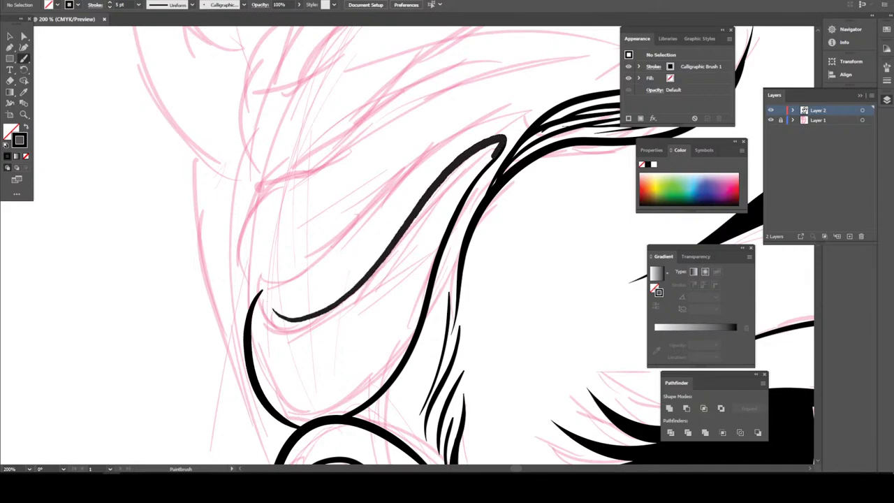
{"action": "left_click_drag", "start_coordinate": [273, 316], "coordinate": [466, 195]}
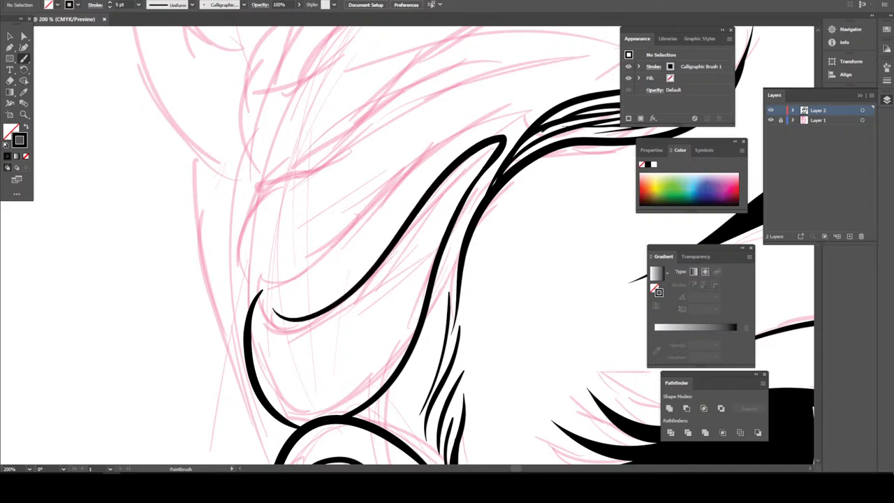
{"action": "key", "text": "Return"}
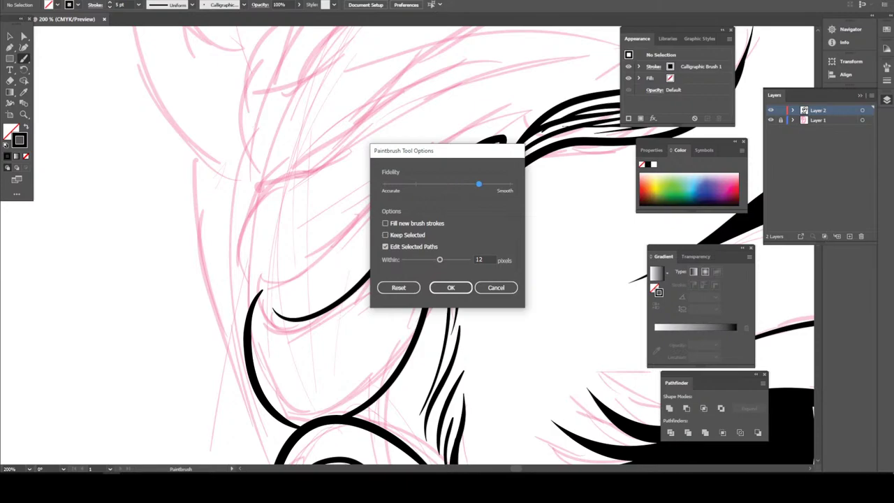
- Try test strokes and readjust the Paintbrush smoothing settings
{"action": "left_click", "coordinate": [451, 287]}
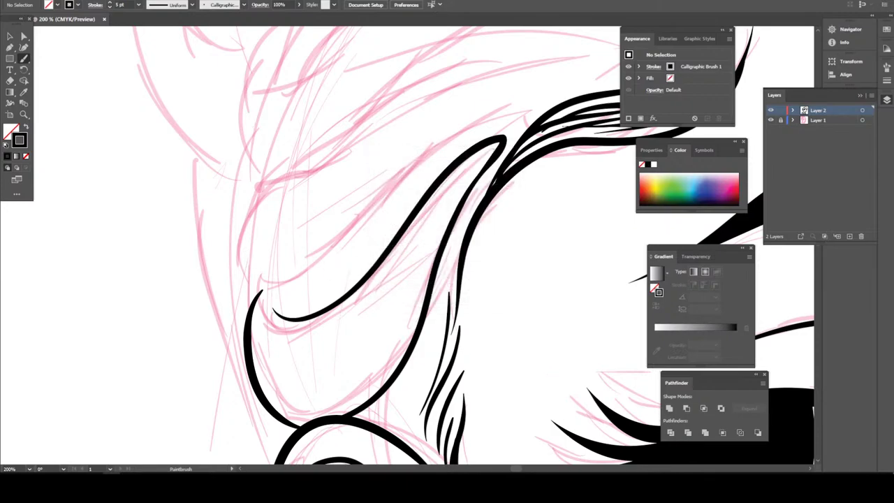
{"action": "mouse_move", "coordinate": [179, 286]}
{"action": "left_mouse_down"}
{"action": "mouse_move", "coordinate": [234, 270]}
{"action": "mouse_move", "coordinate": [119, 255]}
{"action": "mouse_move", "coordinate": [166, 288]}
{"action": "mouse_move", "coordinate": [213, 277]}
{"action": "left_mouse_up"}
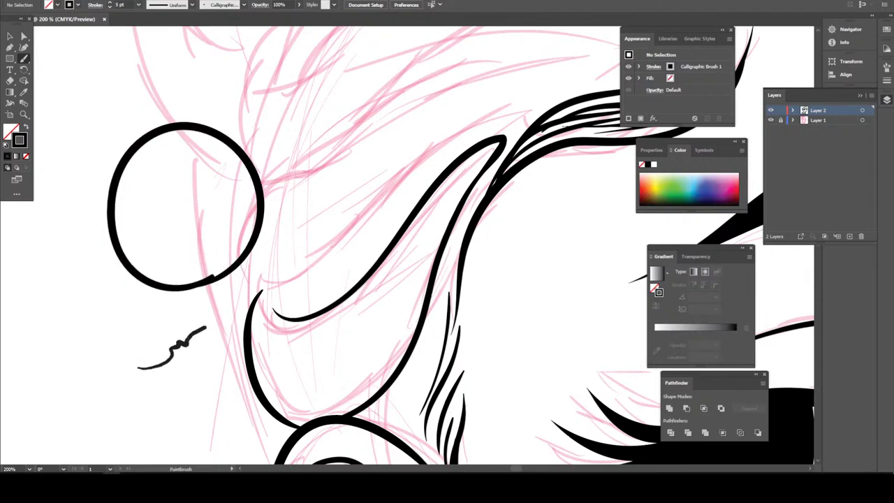
{"action": "left_click_drag", "start_coordinate": [255, 275], "coordinate": [310, 229]}
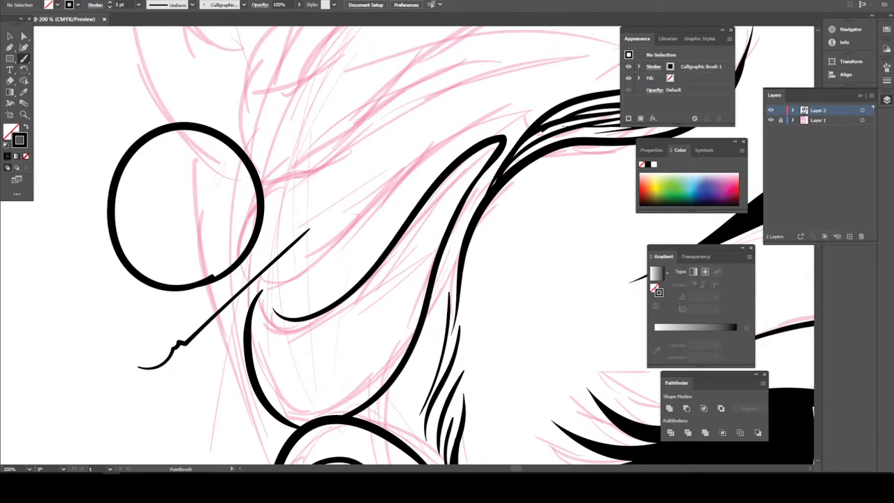
{"action": "double_click", "coordinate": [23, 58]}
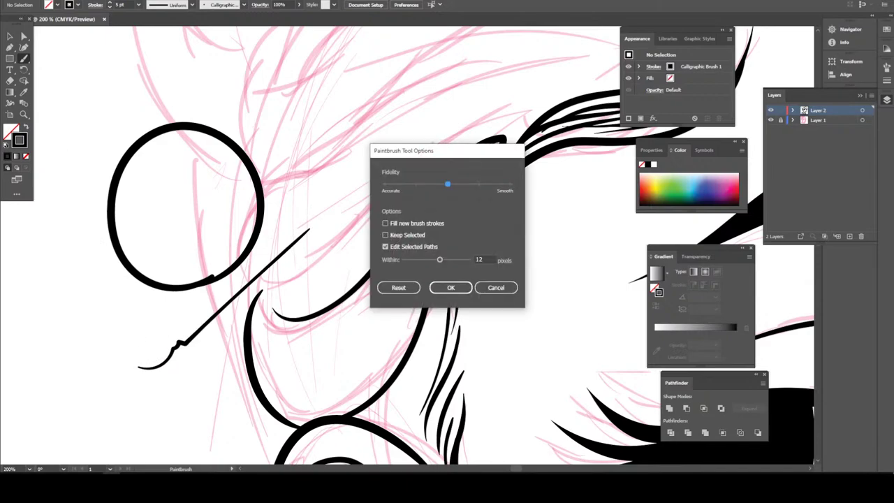
{"action": "left_click", "coordinate": [450, 287]}
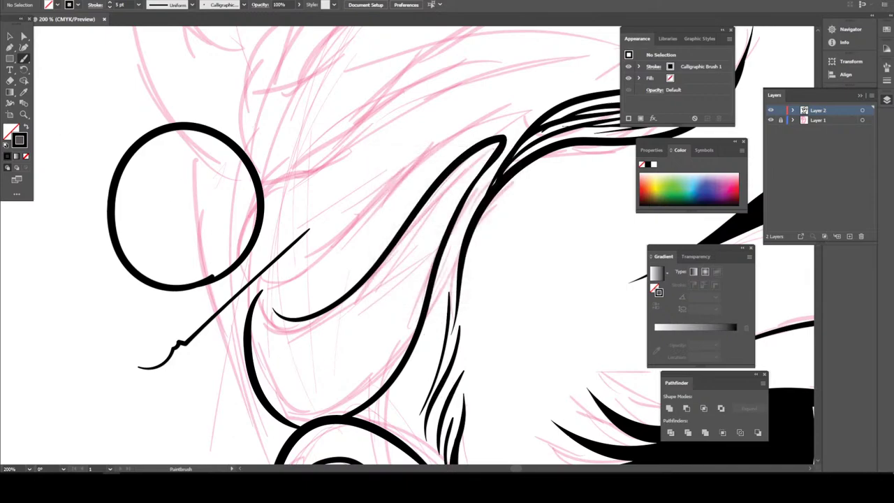
- Select and delete the test circle and stray stroke
{"action": "key", "text": "v"}
{"action": "left_click_drag", "start_coordinate": [98, 239], "coordinate": [183, 336]}
{"action": "key", "text": "Delete"}
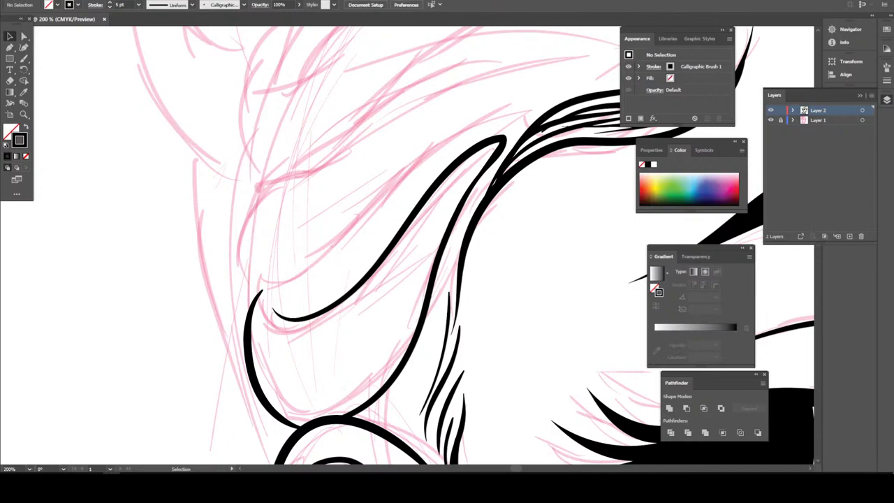
{"action": "key", "text": "ctrl+1"}
- Draw the lower and upper curves of a new hair loop above the left forehead
{"action": "key", "text": "ctrl+minus"}
{"action": "key", "text": "ctrl+minus"}
{"action": "key", "text": "ctrl+minus"}
{"action": "key", "text": "ctrl+minus"}
{"action": "key", "text": "ctrl+minus"}
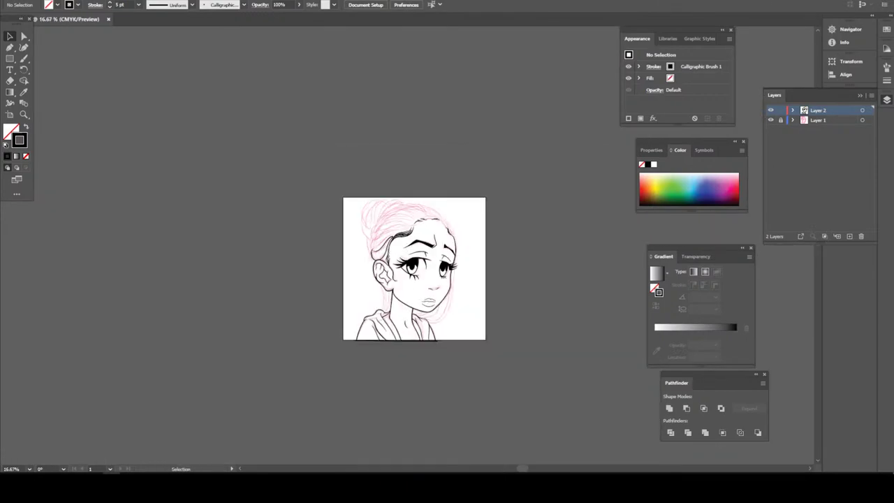
{"action": "key", "text": "ctrl+plus"}
{"action": "key", "text": "ctrl+plus"}
{"action": "scroll", "coordinate": [372, 211], "scroll_direction": "up", "scroll_amount": 2}
{"action": "scroll", "coordinate": [372, 211], "scroll_direction": "up", "scroll_amount": 2}
{"action": "scroll", "coordinate": [372, 211], "scroll_direction": "up", "scroll_amount": 1}
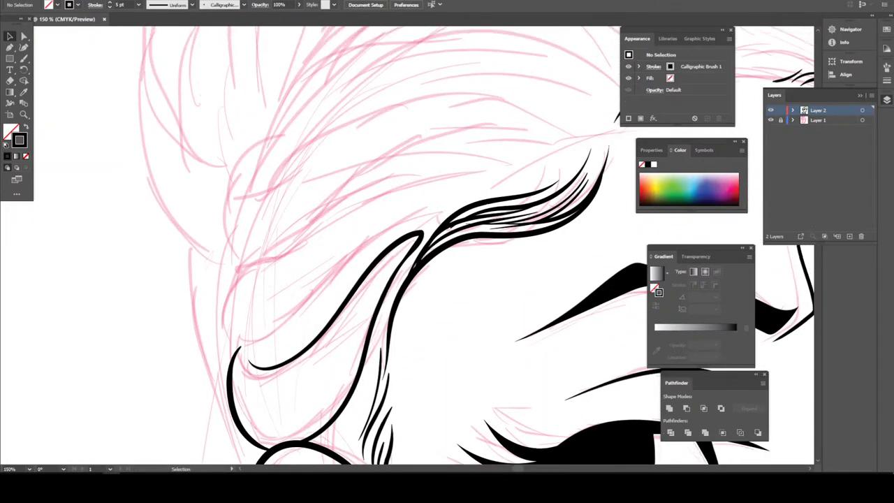
{"action": "scroll", "coordinate": [371, 211], "scroll_direction": "up", "scroll_amount": 1}
{"action": "key", "text": "b"}
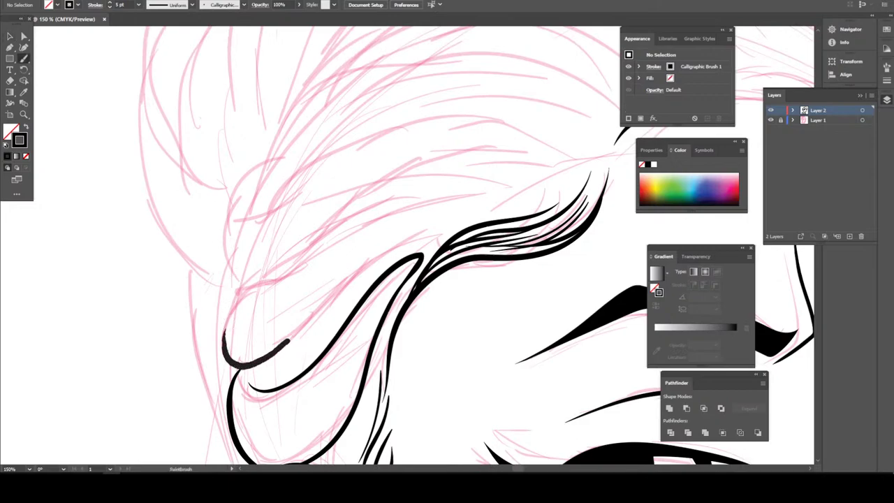
{"action": "left_click_drag", "start_coordinate": [288, 341], "coordinate": [333, 299]}
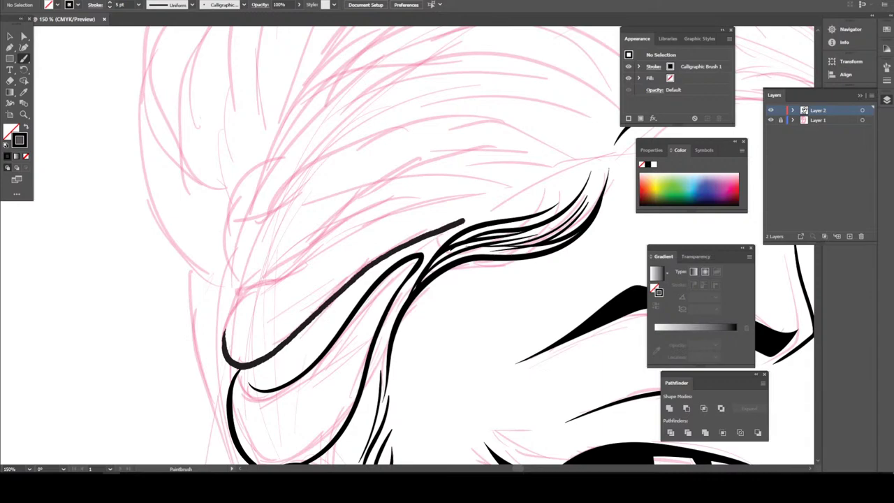
{"action": "left_click_drag", "start_coordinate": [433, 195], "coordinate": [281, 266]}
{"action": "left_click_drag", "start_coordinate": [248, 355], "coordinate": [248, 358]}
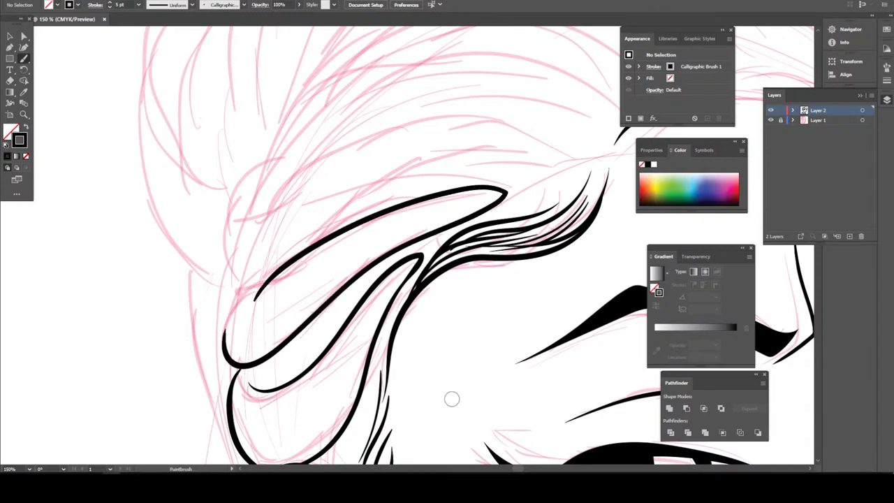
- Add the inner stroke that closes the hair loop
{"action": "key", "text": "ctrl+0"}
{"action": "key", "text": "ctrl+1"}
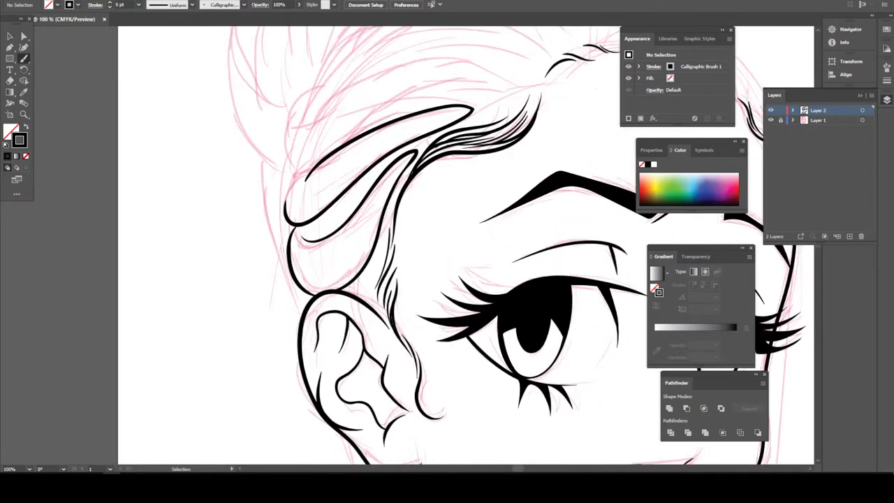
{"action": "scroll", "coordinate": [316, 209], "scroll_direction": "up", "scroll_amount": 3}
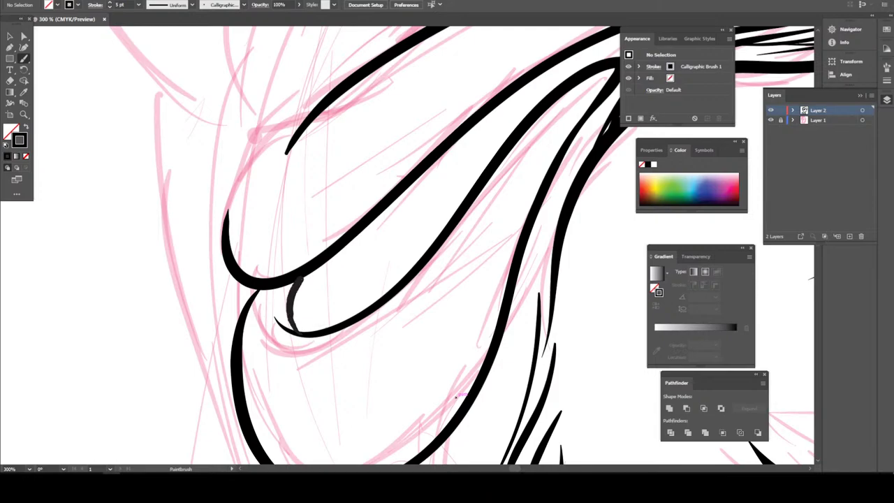
{"action": "left_click_drag", "start_coordinate": [292, 322], "coordinate": [311, 274]}
{"action": "scroll", "coordinate": [214, 314], "scroll_direction": "up", "scroll_amount": 3}
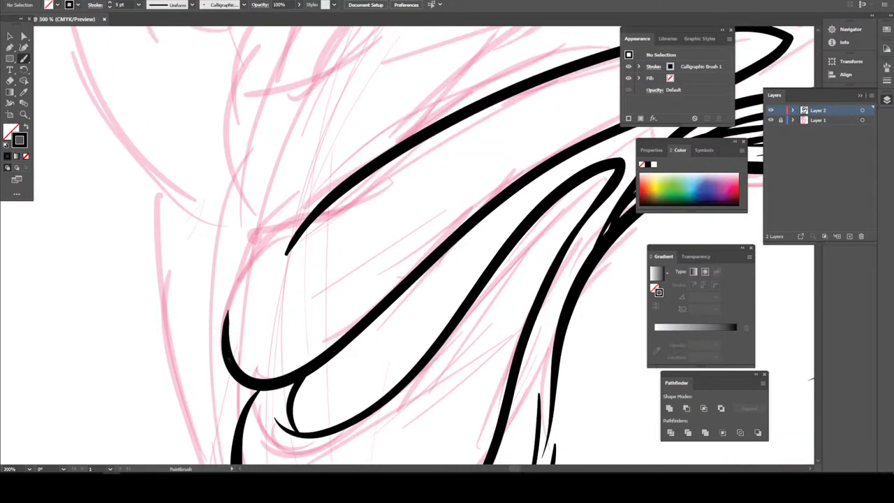
{"action": "left_click_drag", "start_coordinate": [222, 324], "coordinate": [342, 194]}
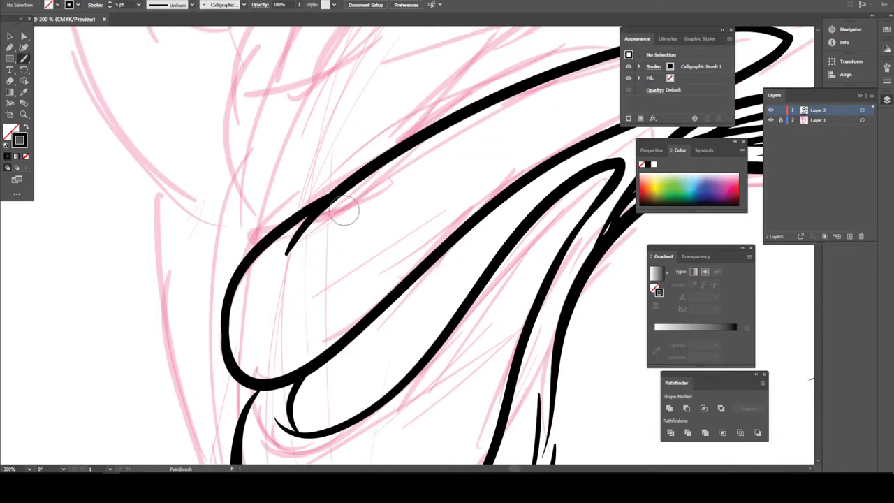
{"action": "key", "text": "ctrl+minus"}
{"action": "key", "text": "ctrl+minus"}
{"action": "key", "text": "ctrl+minus"}
{"action": "key", "text": "ctrl+minus"}
{"action": "key", "text": "ctrl+minus"}
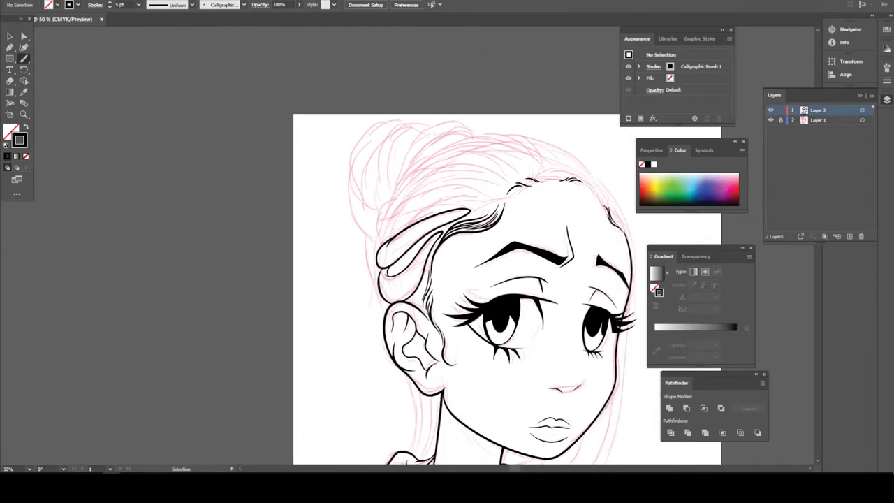
{"action": "key", "text": "ctrl+minus"}
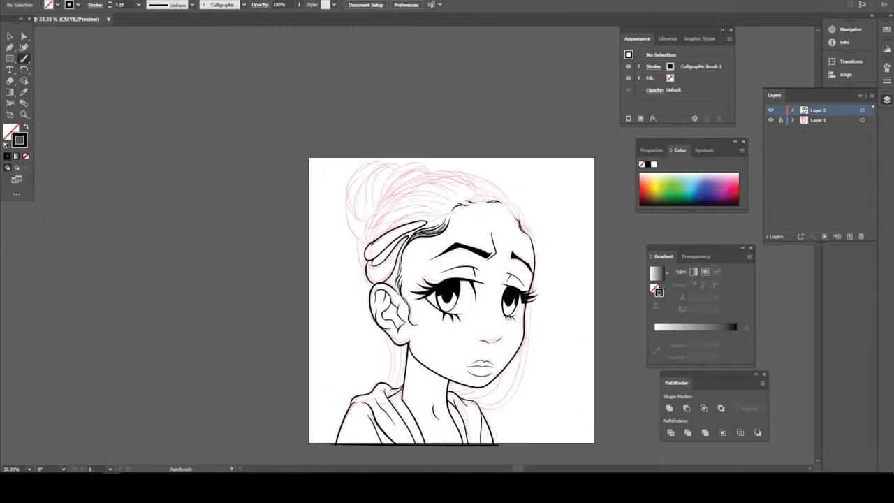
- Hide the pink sketch layer to check the inking, then show it again and zoom in on the hair
{"action": "left_click", "coordinate": [771, 120]}
{"action": "key", "text": "ctrl+minus"}
{"action": "key", "text": "ctrl+minus"}
{"action": "key", "text": "ctrl+plus"}
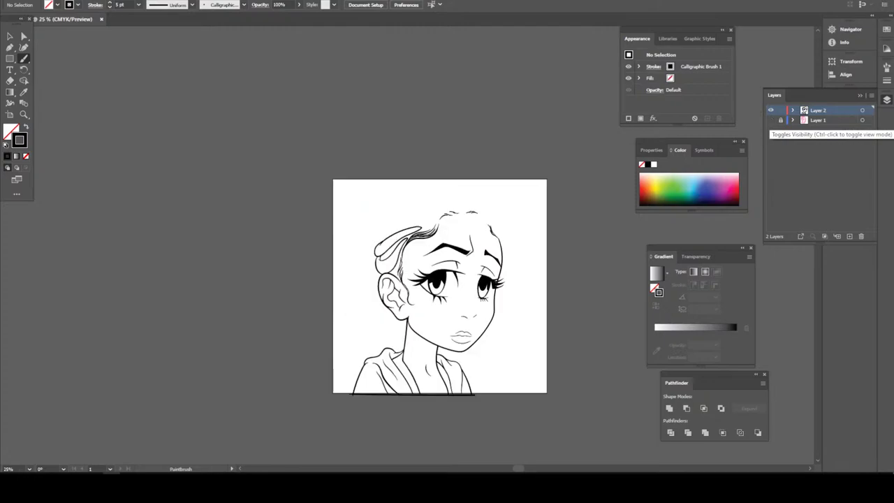
{"action": "key", "text": "ctrl+plus"}
{"action": "key", "text": "ctrl+plus"}
{"action": "key", "text": "ctrl+plus"}
{"action": "left_click", "coordinate": [771, 120]}
{"action": "scroll", "coordinate": [419, 244], "scroll_direction": "up", "scroll_amount": 2}
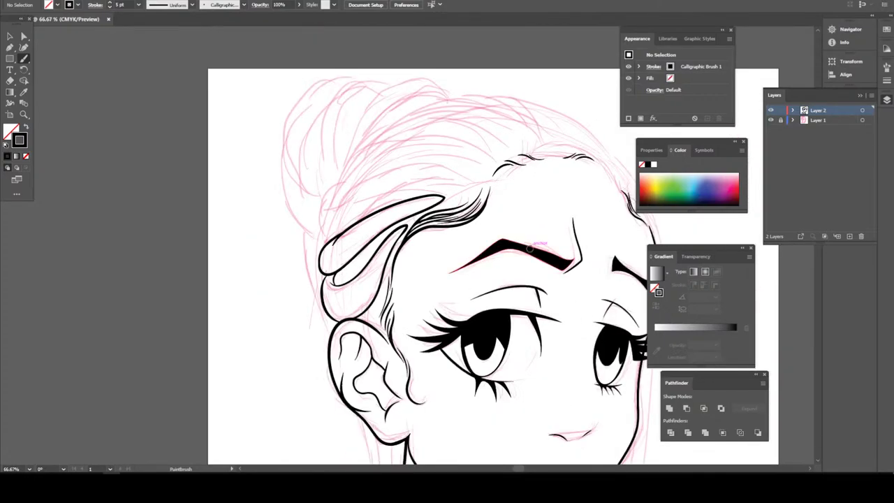
{"action": "key", "text": "ctrl+plus"}
{"action": "key", "text": "ctrl+plus"}
{"action": "key", "text": "ctrl+plus"}
{"action": "scroll", "coordinate": [523, 255], "scroll_direction": "up", "scroll_amount": 1}
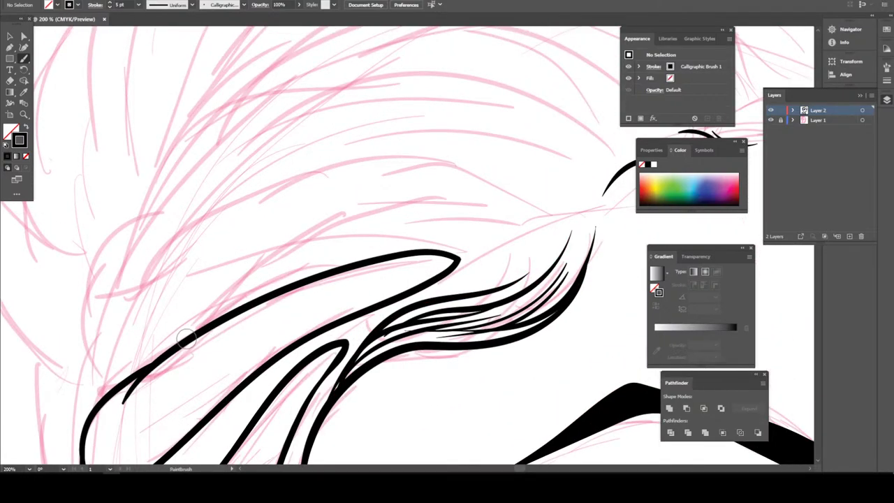
- Paint a new looped braid strand above the first one on the left of the hair
{"action": "mouse_move", "coordinate": [192, 335]}
{"action": "left_mouse_down"}
{"action": "mouse_move", "coordinate": [282, 258]}
{"action": "mouse_move", "coordinate": [418, 214]}
{"action": "mouse_move", "coordinate": [495, 214]}
{"action": "mouse_move", "coordinate": [522, 199]}
{"action": "left_mouse_up"}
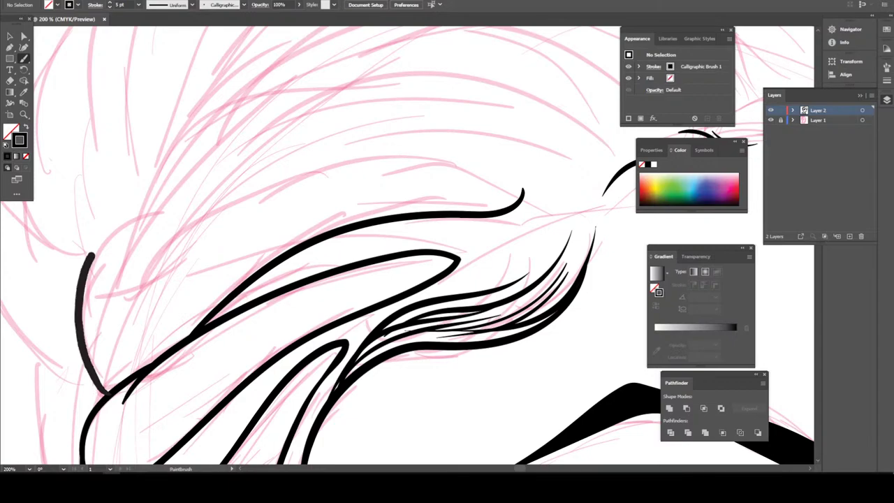
{"action": "left_click_drag", "start_coordinate": [84, 358], "coordinate": [132, 218]}
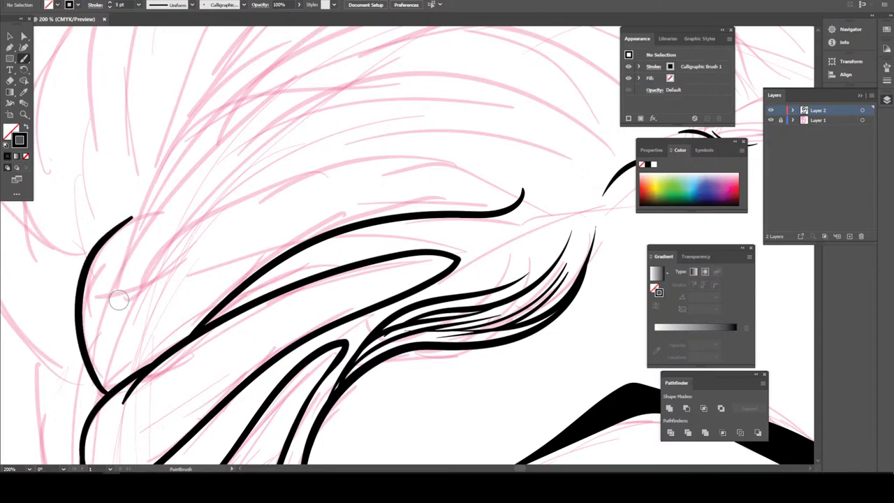
{"action": "left_click_drag", "start_coordinate": [144, 267], "coordinate": [511, 180]}
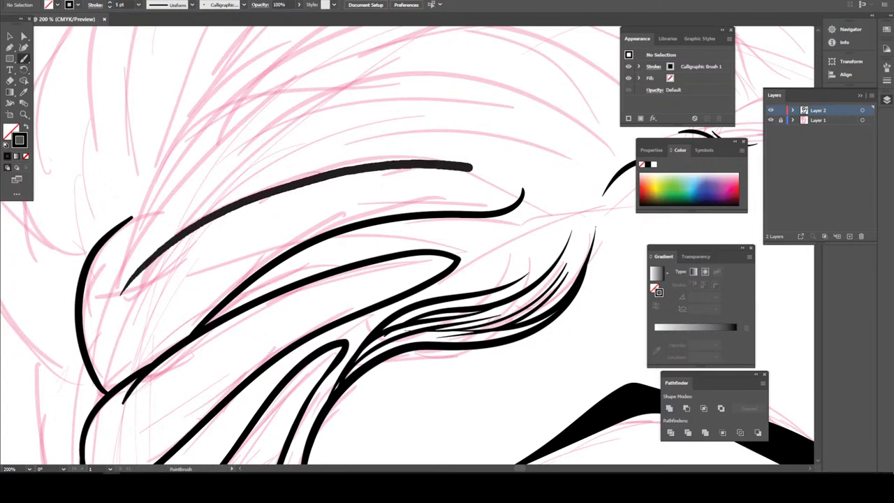
{"action": "left_click_drag", "start_coordinate": [477, 217], "coordinate": [478, 218]}
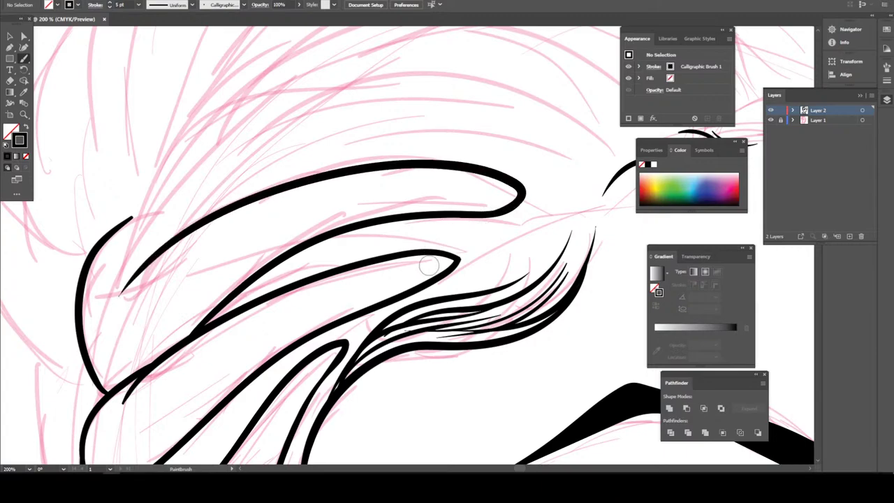
- Zoom out and back in to review the new hair loops against the face
{"action": "key", "text": "ctrl+1"}
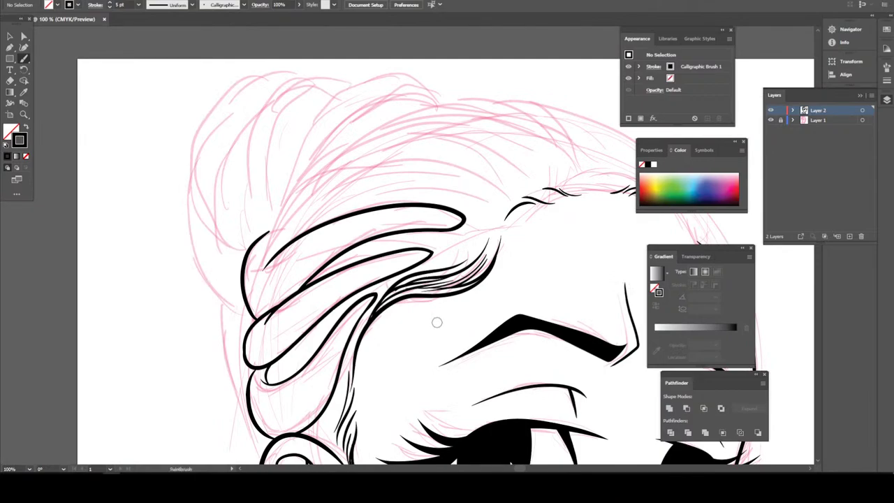
{"action": "scroll", "coordinate": [437, 322], "scroll_direction": "up", "scroll_amount": 1}
{"action": "key", "text": "ctrl+minus"}
{"action": "key", "text": "ctrl+plus"}
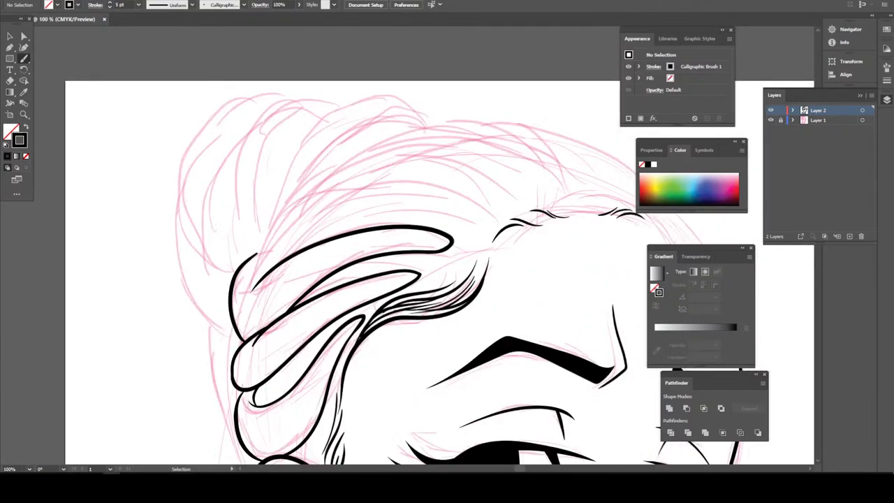
{"action": "scroll", "coordinate": [437, 323], "scroll_direction": "up", "scroll_amount": 1}
{"action": "scroll", "coordinate": [437, 323], "scroll_direction": "up", "scroll_amount": 1}
{"action": "scroll", "coordinate": [437, 323], "scroll_direction": "up", "scroll_amount": 1}
{"action": "scroll", "coordinate": [437, 333], "scroll_direction": "up", "scroll_amount": 1}
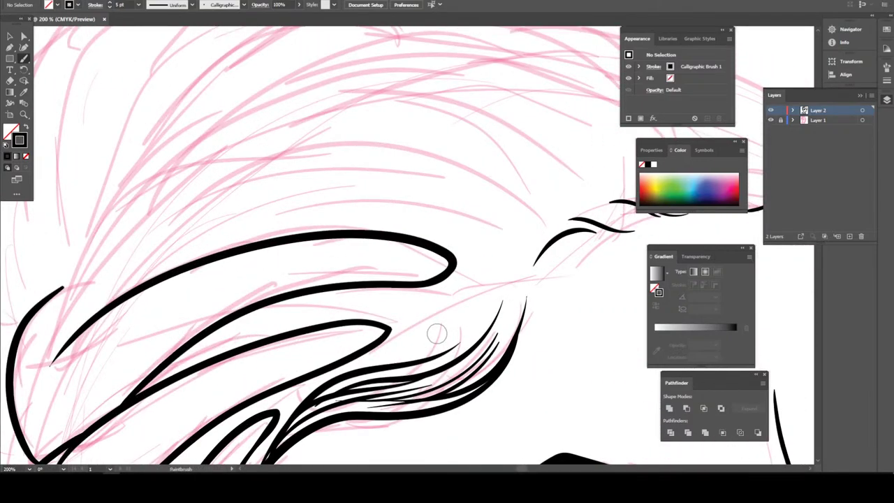
{"action": "key", "text": "ctrl+minus"}
{"action": "key", "text": "ctrl+minus"}
{"action": "key", "text": "ctrl+minus"}
{"action": "key", "text": "ctrl+minus"}
{"action": "key", "text": "ctrl+minus"}
{"action": "key", "text": "ctrl+minus"}
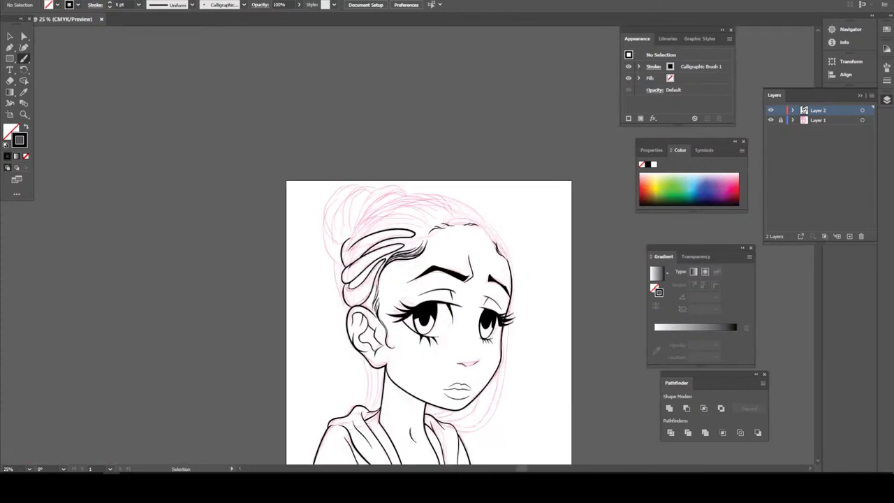
{"action": "key", "text": "ctrl+plus"}
{"action": "key", "text": "ctrl+plus"}
{"action": "key", "text": "ctrl+plus"}
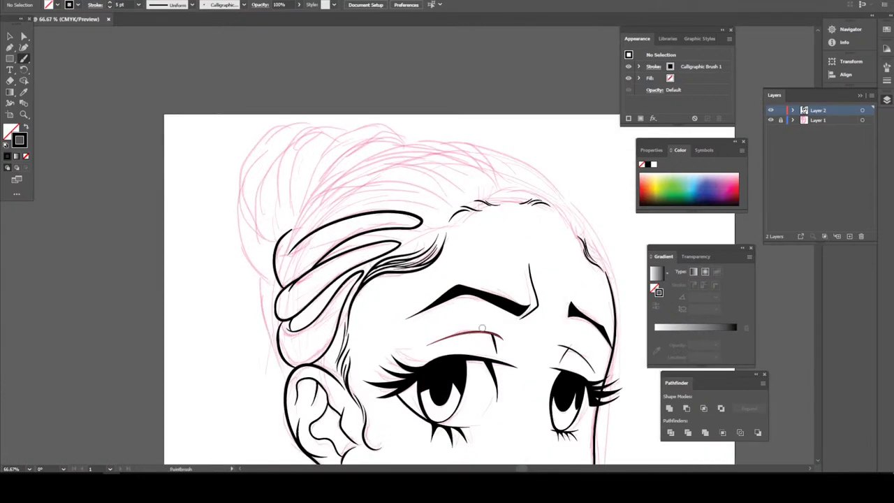
{"action": "key", "text": "ctrl+minus"}
{"action": "key", "text": "ctrl+minus"}
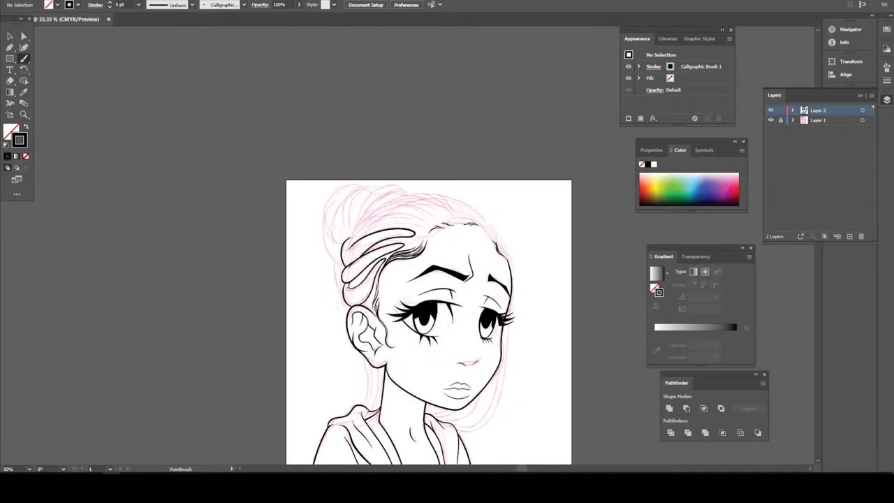
- Hide the pink sketch and zoom in on the hair and eyes to check the inking
{"action": "left_click", "coordinate": [771, 120]}
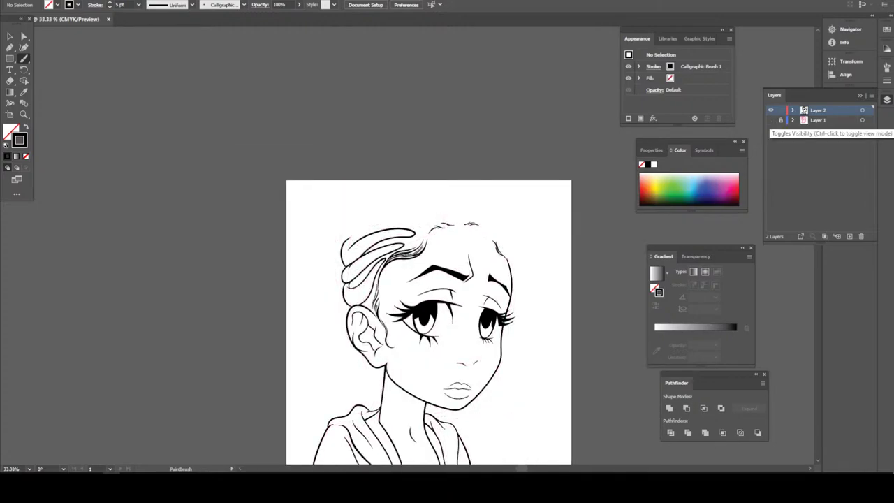
{"action": "key", "text": "ctrl+minus"}
{"action": "key", "text": "ctrl+plus"}
{"action": "key", "text": "ctrl+plus"}
{"action": "key", "text": "ctrl+plus"}
- Show the sketch again and ink a strand looping along the top of the hair
{"action": "left_click", "coordinate": [771, 120]}
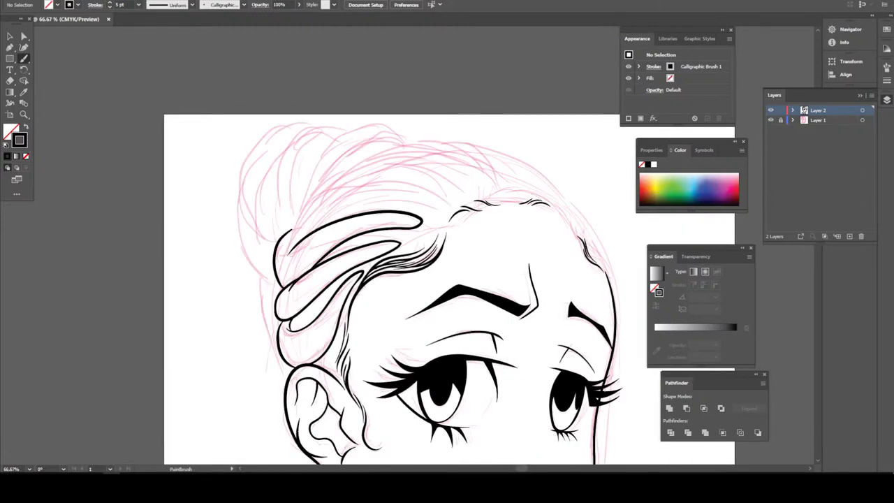
{"action": "key", "text": "ctrl+plus"}
{"action": "key", "text": "ctrl+plus"}
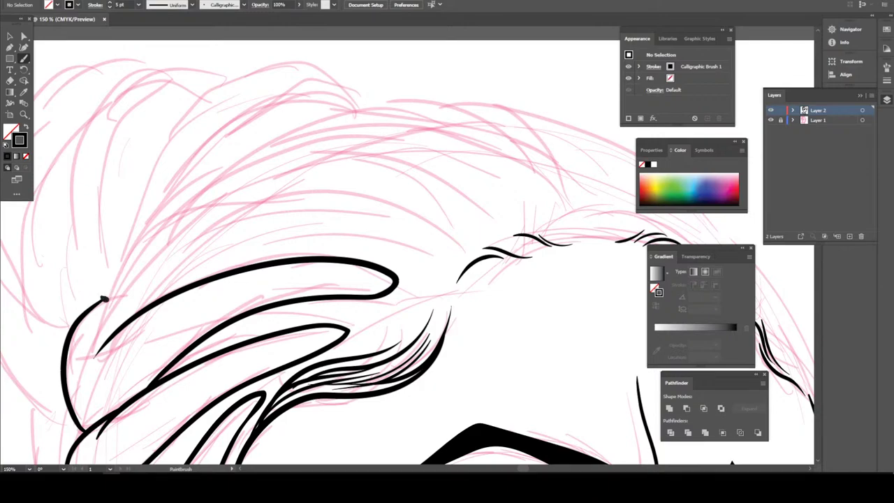
{"action": "left_click_drag", "start_coordinate": [143, 299], "coordinate": [428, 242]}
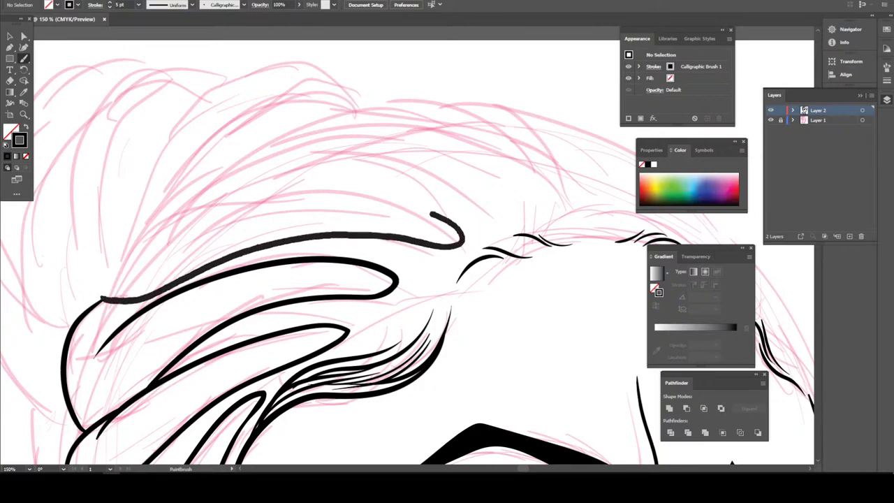
{"action": "mouse_move", "coordinate": [431, 214]}
{"action": "left_mouse_down"}
{"action": "mouse_move", "coordinate": [269, 190]}
{"action": "mouse_move", "coordinate": [192, 210]}
{"action": "left_mouse_up"}
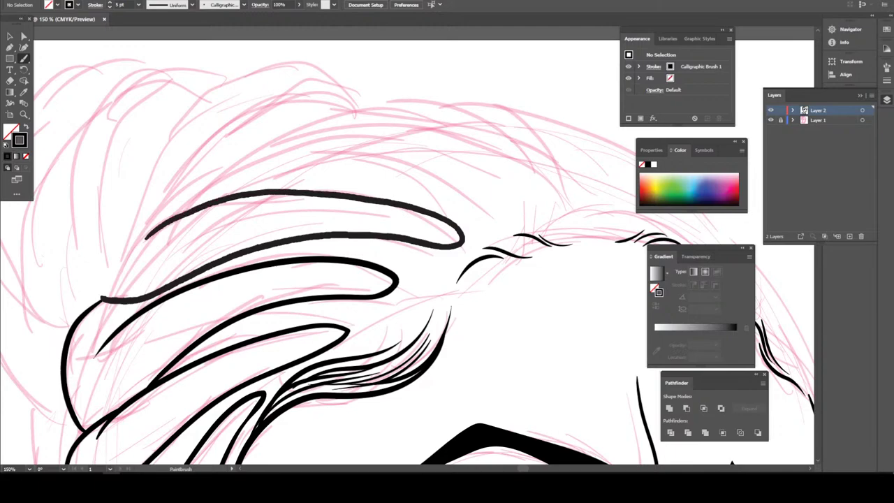
{"action": "left_click_drag", "start_coordinate": [146, 238], "coordinate": [142, 242]}
{"action": "scroll", "coordinate": [239, 337], "scroll_direction": "down", "scroll_amount": 3}
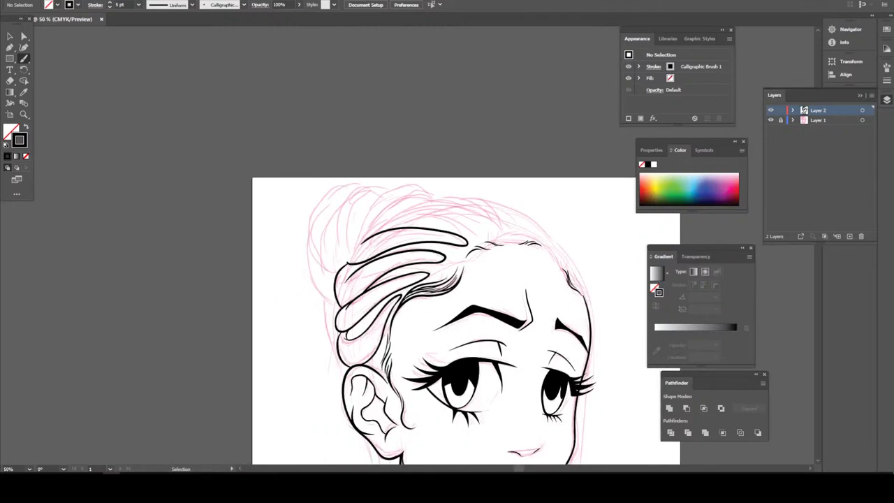
{"action": "scroll", "coordinate": [239, 339], "scroll_direction": "up", "scroll_amount": 4}
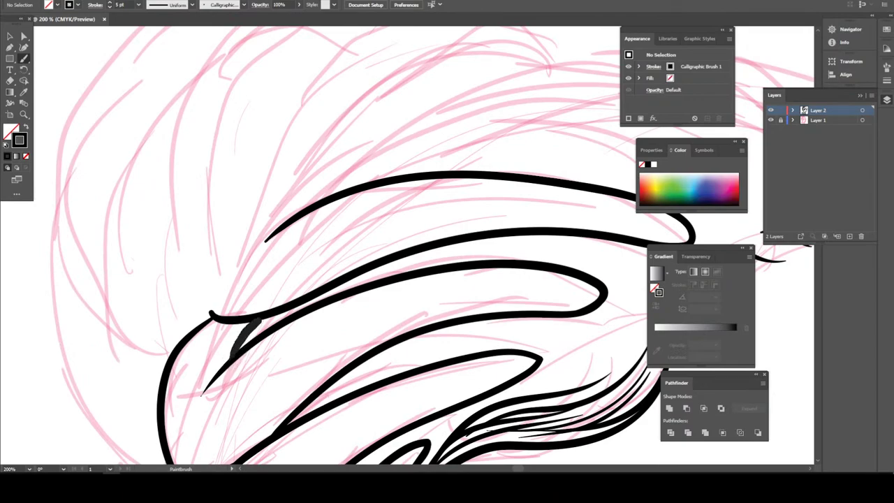
- Undo the misplaced stroke and redraw it curving up along the braid loop
{"action": "key", "text": "ctrl+z"}
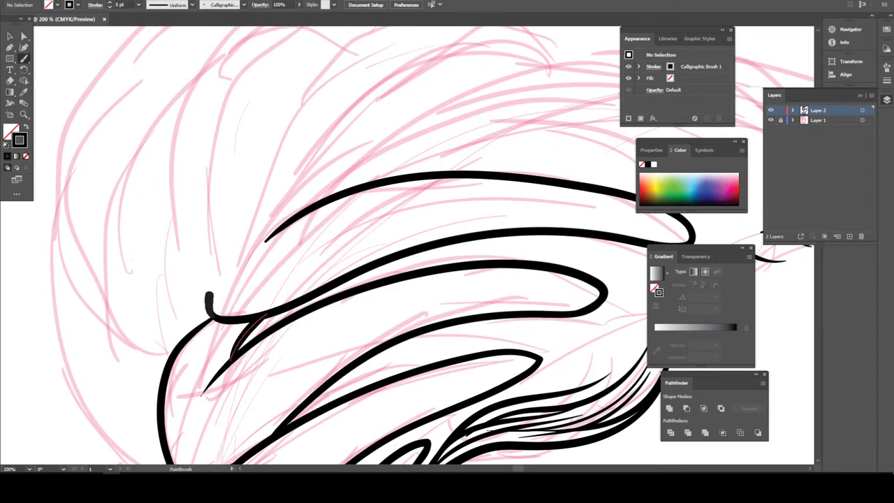
{"action": "mouse_move", "coordinate": [207, 293]}
{"action": "left_mouse_down"}
{"action": "mouse_move", "coordinate": [236, 245]}
{"action": "mouse_move", "coordinate": [316, 204]}
{"action": "left_mouse_up"}
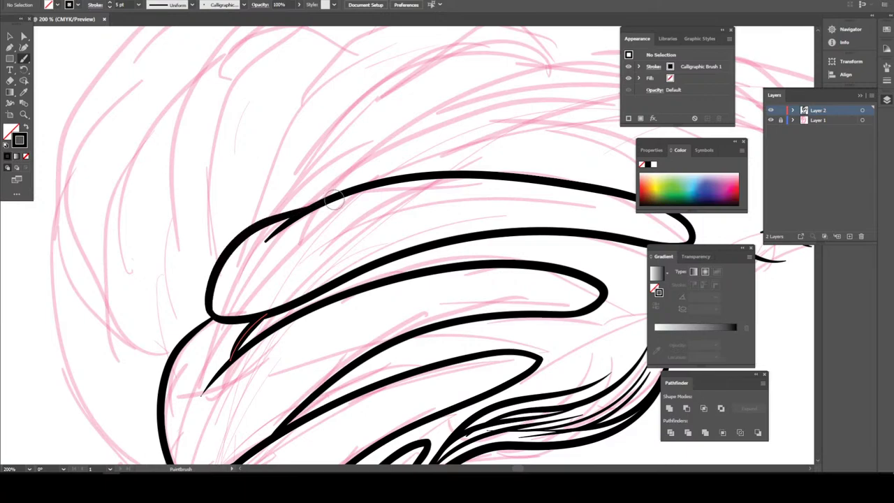
{"action": "key", "text": "ctrl+minus"}
{"action": "key", "text": "ctrl+minus"}
{"action": "key", "text": "ctrl+minus"}
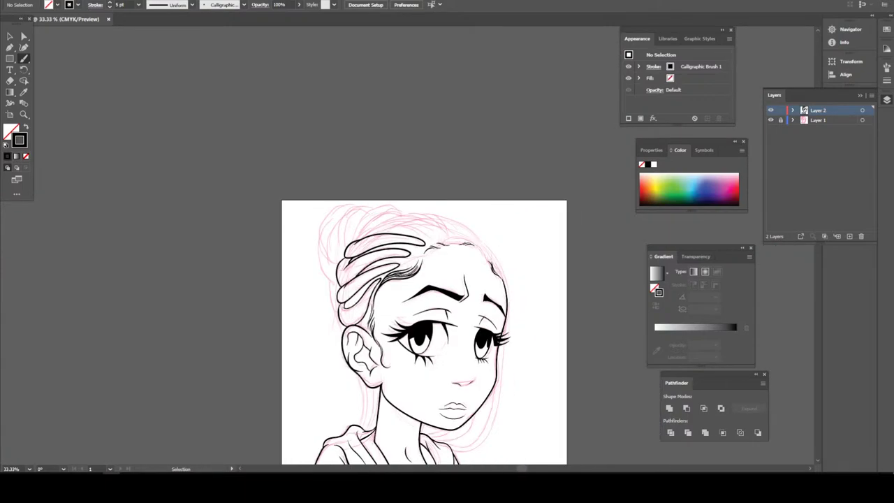
{"action": "key", "text": "ctrl+plus"}
{"action": "key", "text": "ctrl+plus"}
{"action": "key", "text": "ctrl+plus"}
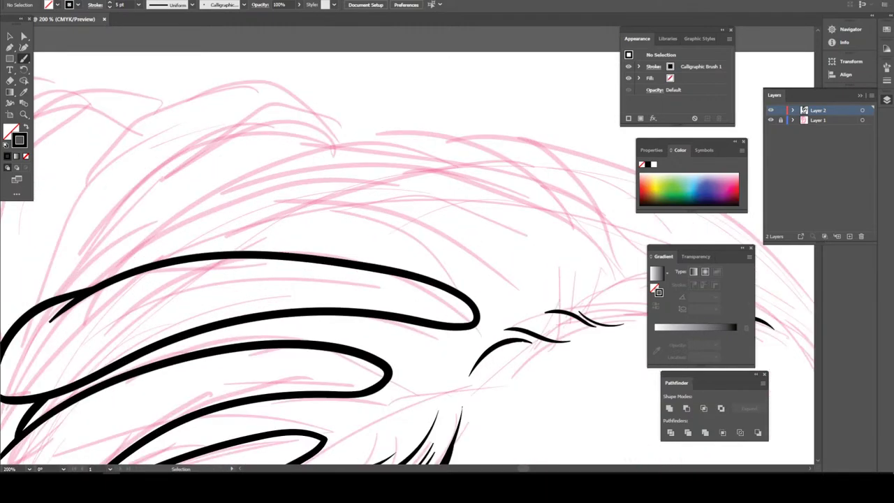
{"action": "scroll", "coordinate": [570, 415], "scroll_direction": "right", "scroll_amount": 1}
{"action": "scroll", "coordinate": [569, 379], "scroll_direction": "right", "scroll_amount": 1}
{"action": "scroll", "coordinate": [570, 414], "scroll_direction": "up", "scroll_amount": 2}
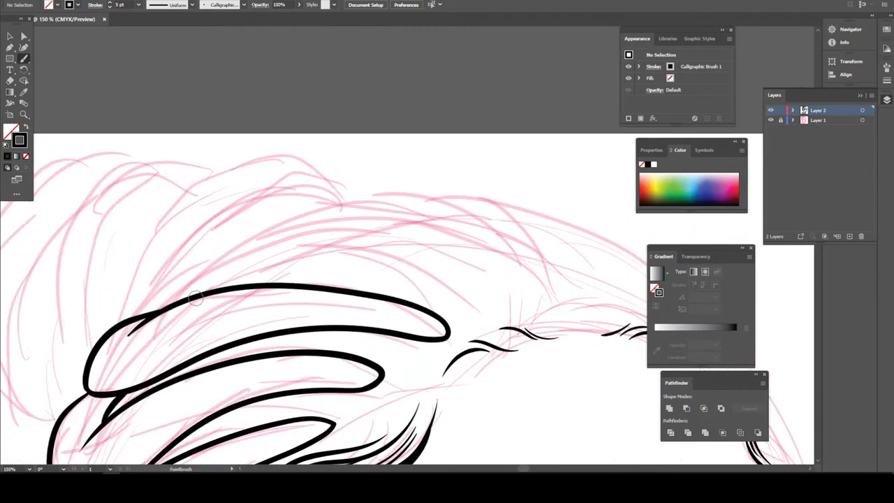
- Ink a stroke across the top of the upper braid loop
{"action": "mouse_move", "coordinate": [201, 294]}
{"action": "left_mouse_down"}
{"action": "mouse_move", "coordinate": [259, 280]}
{"action": "mouse_move", "coordinate": [389, 277]}
{"action": "mouse_move", "coordinate": [499, 305]}
{"action": "mouse_move", "coordinate": [419, 254]}
{"action": "mouse_move", "coordinate": [319, 236]}
{"action": "mouse_move", "coordinate": [244, 240]}
{"action": "mouse_move", "coordinate": [176, 262]}
{"action": "mouse_move", "coordinate": [138, 309]}
{"action": "left_mouse_up"}
{"action": "scroll", "coordinate": [692, 459], "scroll_direction": "down", "scroll_amount": 3}
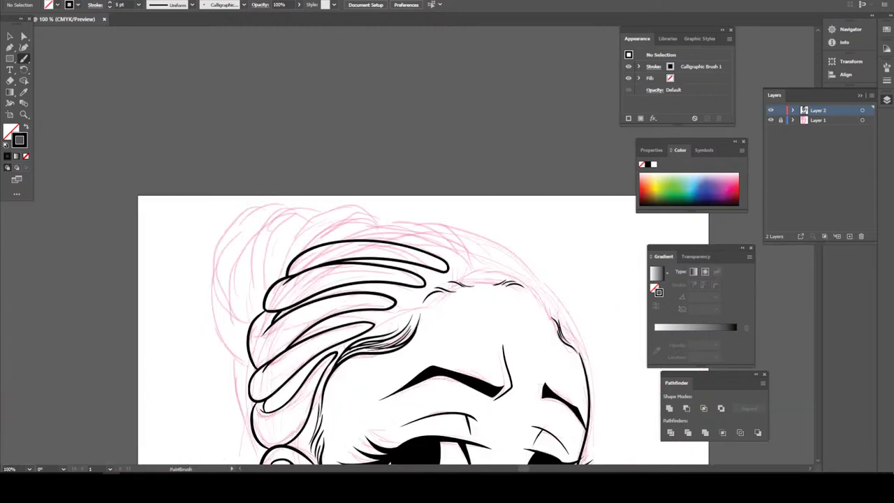
{"action": "scroll", "coordinate": [693, 459], "scroll_direction": "down", "scroll_amount": 2}
{"action": "scroll", "coordinate": [693, 459], "scroll_direction": "up", "scroll_amount": 1}
{"action": "scroll", "coordinate": [368, 244], "scroll_direction": "up", "scroll_amount": 4}
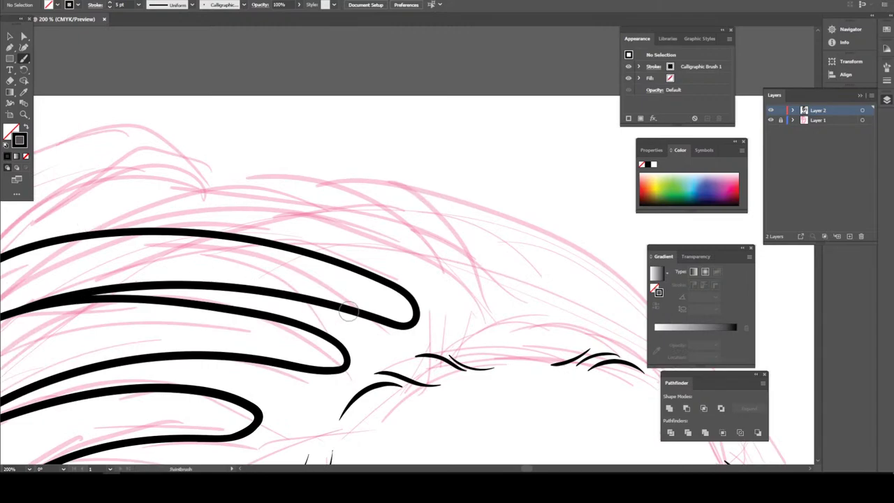
- Add a hairline stroke by the loop tip and a new braid loop across the crown
{"action": "mouse_move", "coordinate": [418, 308]}
{"action": "left_mouse_down"}
{"action": "mouse_move", "coordinate": [457, 318]}
{"action": "mouse_move", "coordinate": [127, 185]}
{"action": "mouse_move", "coordinate": [65, 215]}
{"action": "left_mouse_up"}
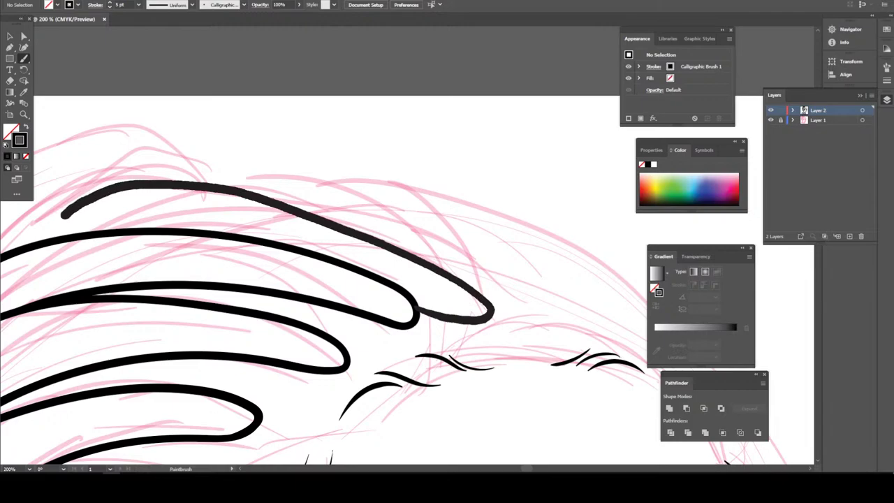
{"action": "key", "text": "ctrl+minus"}
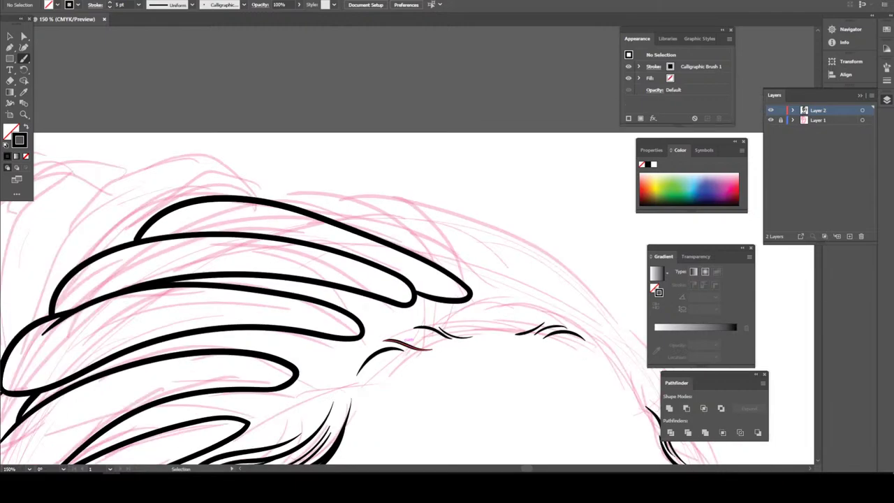
{"action": "key", "text": "ctrl+minus"}
{"action": "key", "text": "ctrl+minus"}
{"action": "key", "text": "ctrl+plus"}
{"action": "key", "text": "ctrl+plus"}
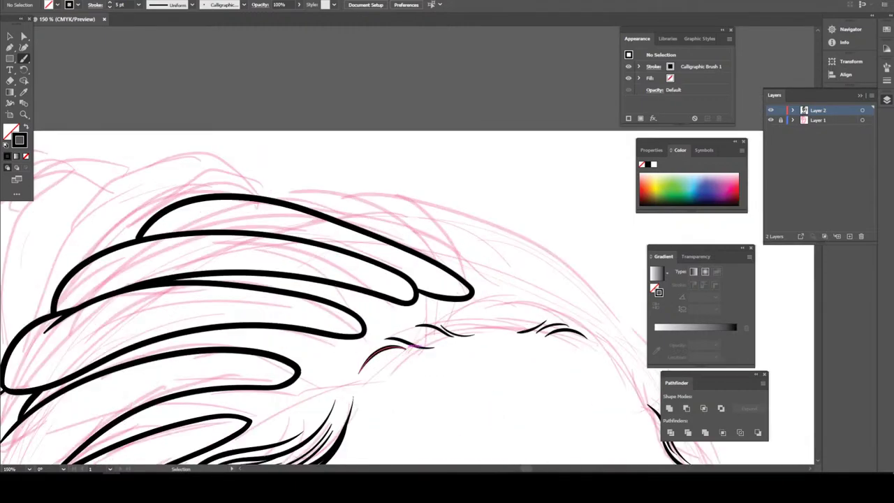
{"action": "key", "text": "ctrl+plus"}
{"action": "key", "text": "ctrl+plus"}
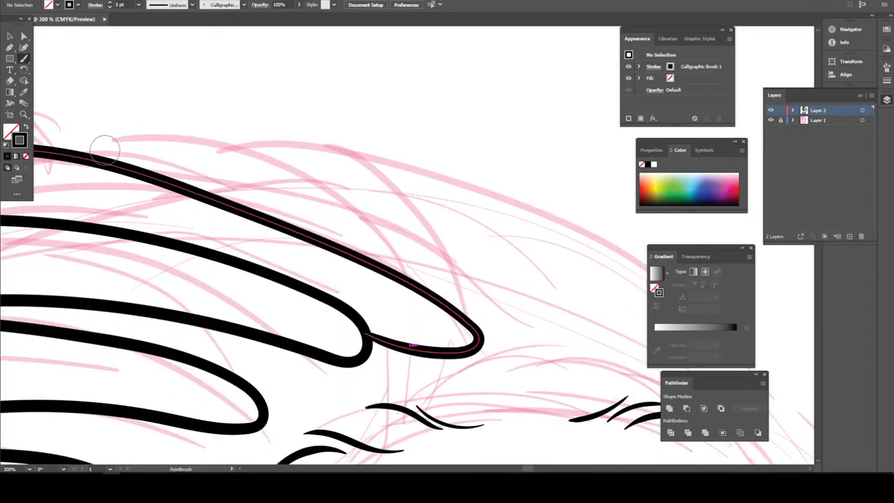
{"action": "mouse_move", "coordinate": [69, 148]}
{"action": "left_mouse_down"}
{"action": "mouse_move", "coordinate": [479, 243]}
{"action": "mouse_move", "coordinate": [575, 315]}
{"action": "mouse_move", "coordinate": [606, 365]}
{"action": "mouse_move", "coordinate": [577, 367]}
{"action": "mouse_move", "coordinate": [472, 325]}
{"action": "left_mouse_up"}
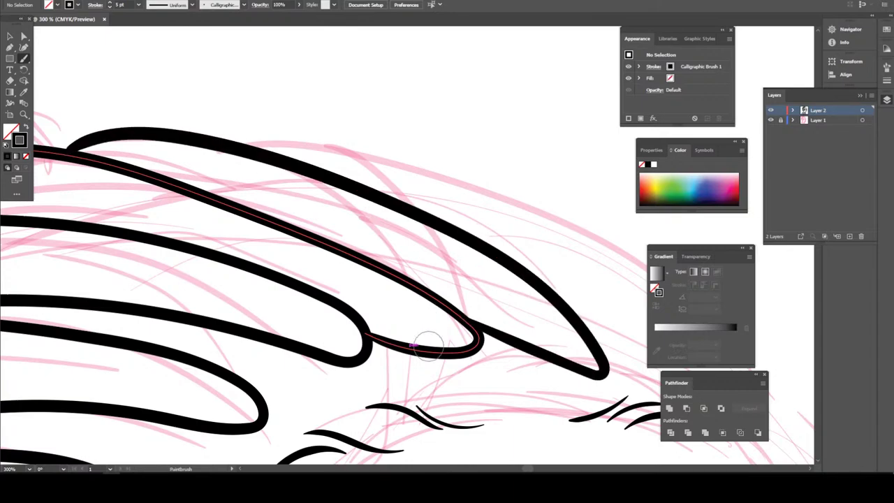
{"action": "key", "text": "ctrl+minus"}
{"action": "key", "text": "ctrl+minus"}
{"action": "key", "text": "ctrl+minus"}
{"action": "key", "text": "ctrl+minus"}
{"action": "key", "text": "ctrl+minus"}
{"action": "key", "text": "ctrl+minus"}
{"action": "key", "text": "ctrl+minus"}
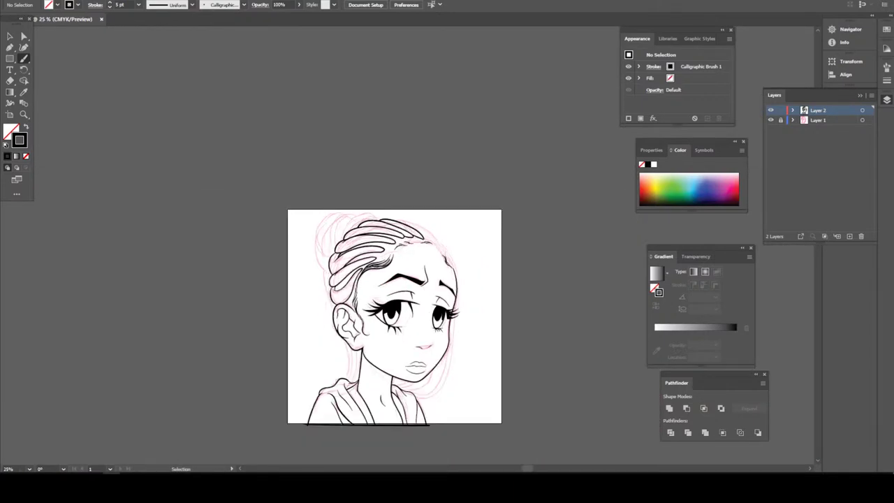
- Ink another braid loop toward the right side of the hair
{"action": "key", "text": "ctrl+plus"}
{"action": "key", "text": "ctrl+plus"}
{"action": "key", "text": "ctrl+plus"}
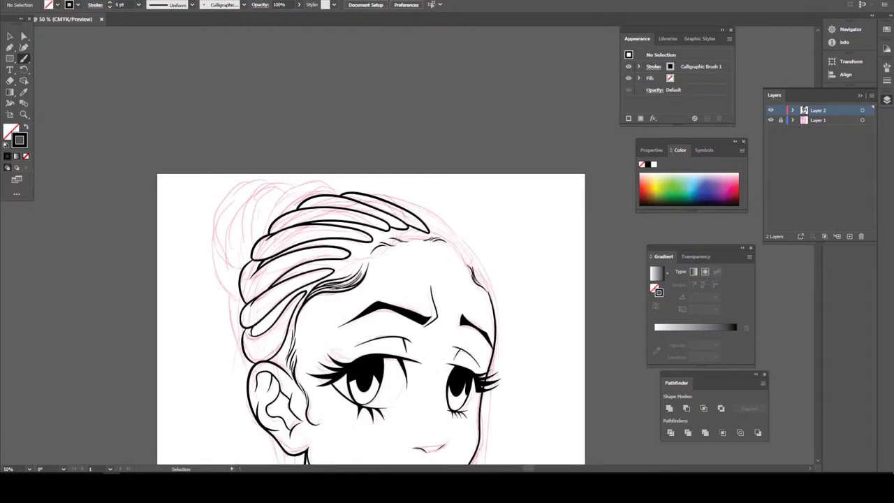
{"action": "key", "text": "ctrl+plus"}
{"action": "key", "text": "ctrl+plus"}
{"action": "scroll", "coordinate": [440, 384], "scroll_direction": "up", "scroll_amount": 2}
{"action": "left_click_drag", "start_coordinate": [440, 384], "coordinate": [439, 427]}
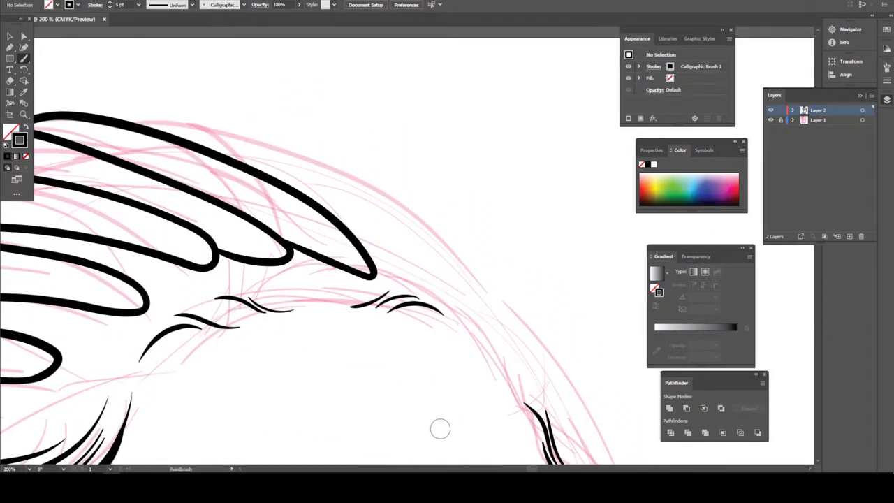
{"action": "mouse_move", "coordinate": [116, 122]}
{"action": "left_mouse_down"}
{"action": "mouse_move", "coordinate": [190, 118]}
{"action": "mouse_move", "coordinate": [310, 159]}
{"action": "mouse_move", "coordinate": [455, 272]}
{"action": "mouse_move", "coordinate": [480, 317]}
{"action": "mouse_move", "coordinate": [362, 249]}
{"action": "left_mouse_up"}
{"action": "key", "text": "ctrl+minus"}
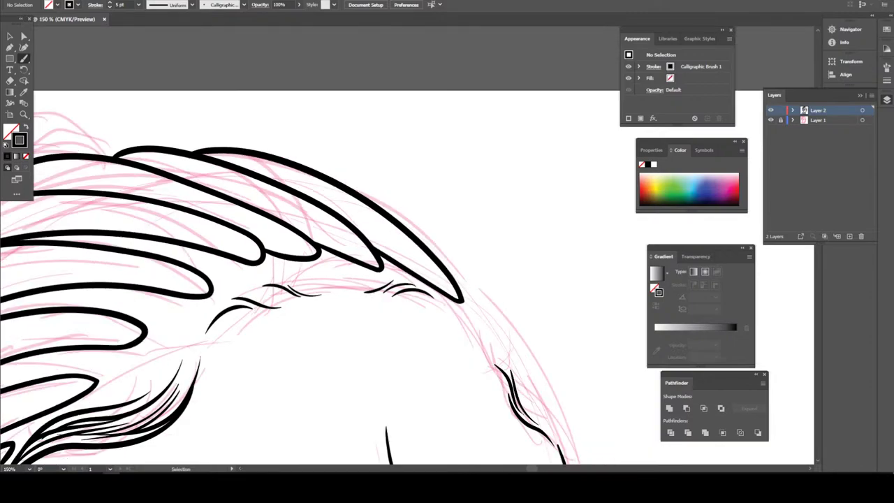
{"action": "key", "text": "ctrl+minus"}
{"action": "key", "text": "ctrl+minus"}
{"action": "key", "text": "ctrl+minus"}
{"action": "key", "text": "ctrl+minus"}
{"action": "key", "text": "ctrl+minus"}
{"action": "scroll", "coordinate": [374, 311], "scroll_direction": "down", "scroll_amount": 1}
- Ink a braid loop down the right side of the head, extending it down the hairline
{"action": "key", "text": "ctrl+plus"}
{"action": "key", "text": "ctrl+plus"}
{"action": "key", "text": "ctrl+plus"}
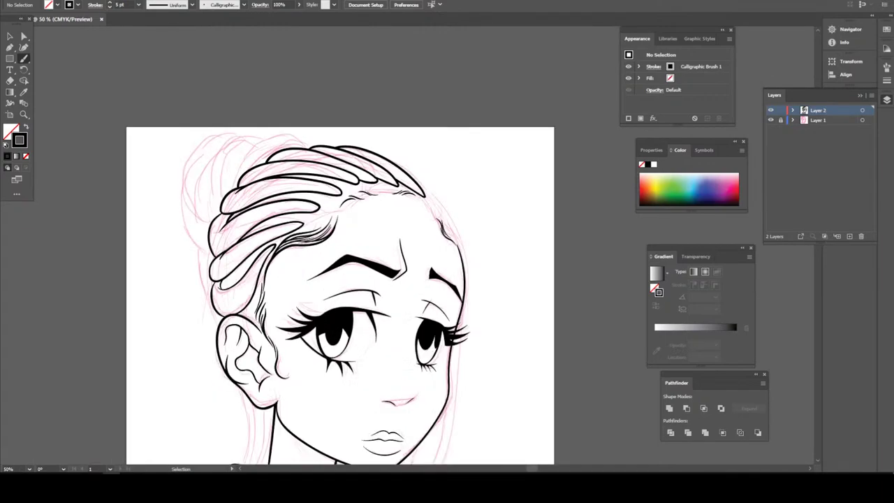
{"action": "key", "text": "ctrl+plus"}
{"action": "key", "text": "ctrl+plus"}
{"action": "key", "text": "ctrl+plus"}
{"action": "scroll", "coordinate": [616, 381], "scroll_direction": "up", "scroll_amount": 1}
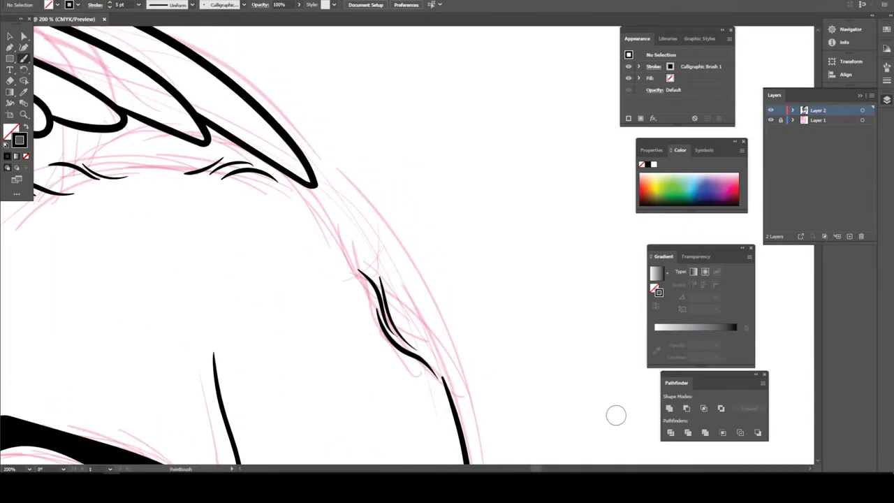
{"action": "mouse_move", "coordinate": [329, 189]}
{"action": "left_mouse_down"}
{"action": "mouse_move", "coordinate": [286, 112]}
{"action": "mouse_move", "coordinate": [214, 64]}
{"action": "left_mouse_up"}
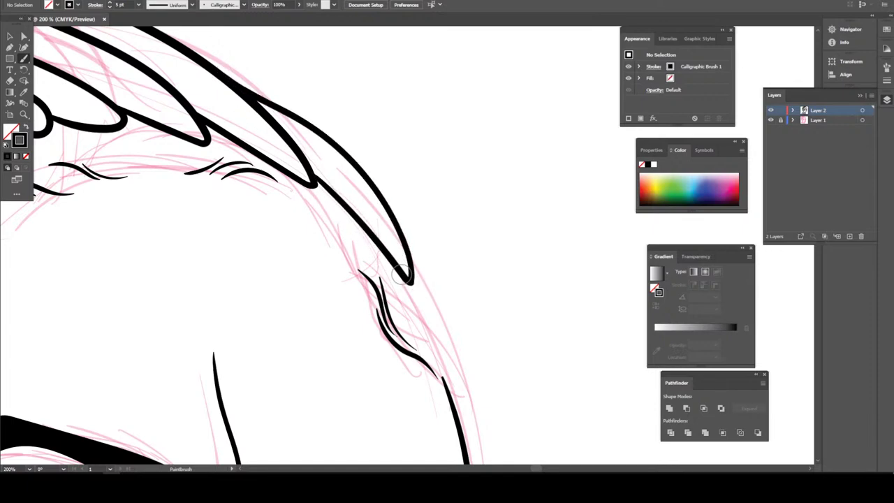
{"action": "mouse_move", "coordinate": [413, 283]}
{"action": "left_mouse_down"}
{"action": "mouse_move", "coordinate": [453, 405]}
{"action": "mouse_move", "coordinate": [445, 287]}
{"action": "mouse_move", "coordinate": [392, 214]}
{"action": "left_mouse_up"}
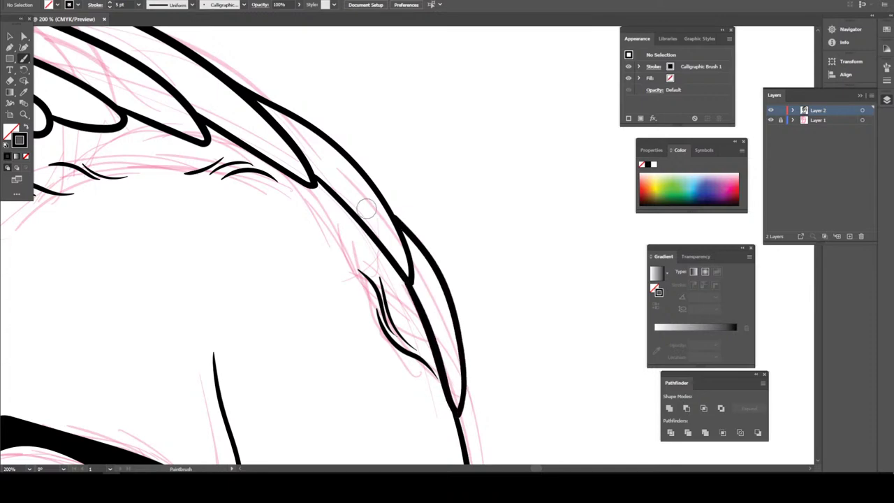
{"action": "left_click_drag", "start_coordinate": [372, 328], "coordinate": [372, 361]}
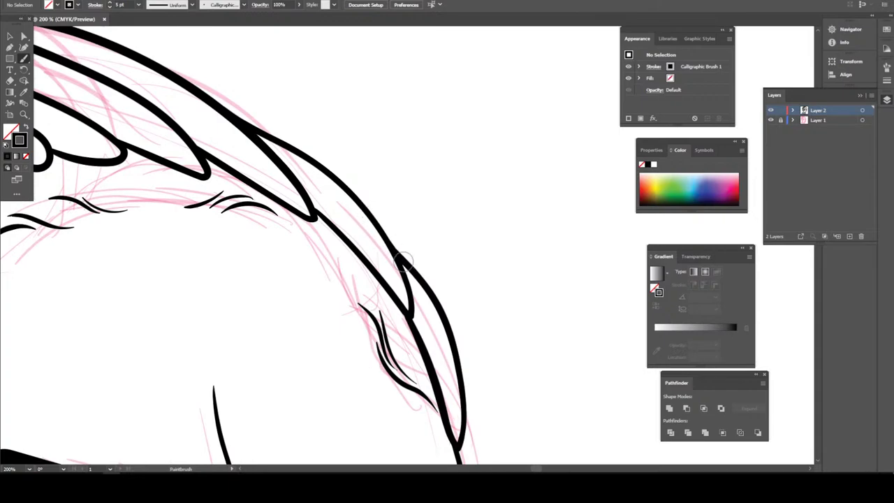
- Ink a stroke along the hair outline beside the face, continuing it further down
{"action": "key", "text": "ctrl+minus"}
{"action": "key", "text": "ctrl+minus"}
{"action": "key", "text": "ctrl+minus"}
{"action": "key", "text": "ctrl+minus"}
{"action": "key", "text": "ctrl+minus"}
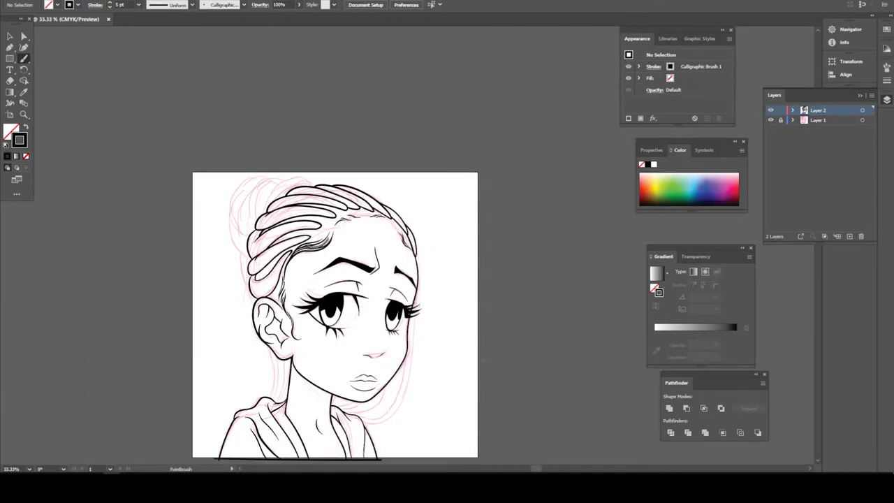
{"action": "key", "text": "ctrl+minus"}
{"action": "key", "text": "ctrl+plus"}
{"action": "key", "text": "ctrl+plus"}
{"action": "key", "text": "ctrl+plus"}
{"action": "key", "text": "ctrl+plus"}
{"action": "key", "text": "ctrl+plus"}
{"action": "key", "text": "ctrl+plus"}
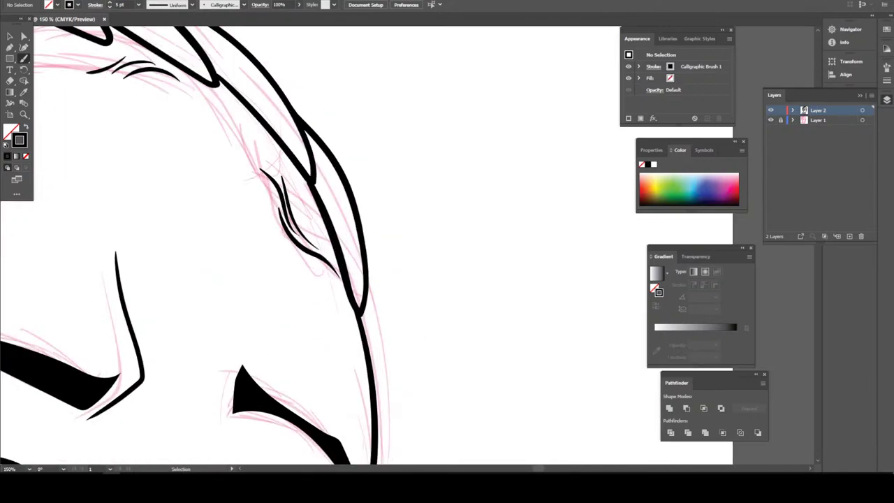
{"action": "key", "text": "ctrl+plus"}
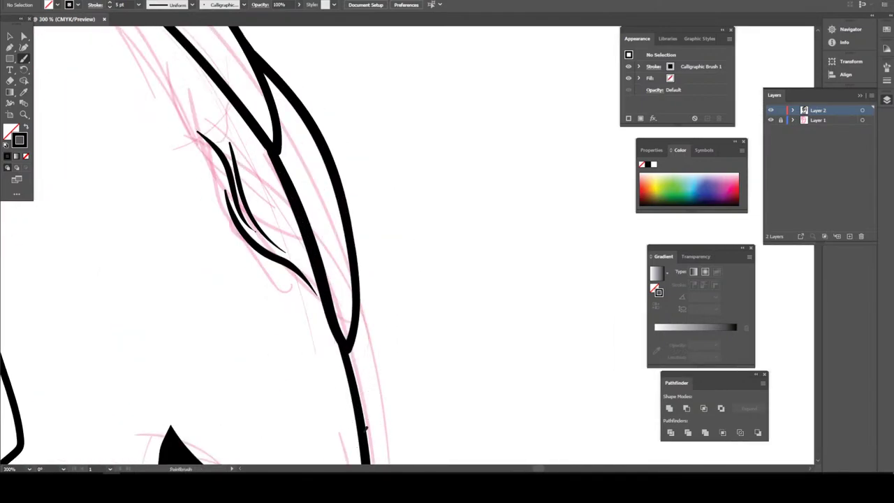
{"action": "mouse_move", "coordinate": [366, 428]}
{"action": "left_mouse_down"}
{"action": "mouse_move", "coordinate": [377, 352]}
{"action": "mouse_move", "coordinate": [353, 253]}
{"action": "left_mouse_up"}
{"action": "scroll", "coordinate": [379, 296], "scroll_direction": "down", "scroll_amount": 4}
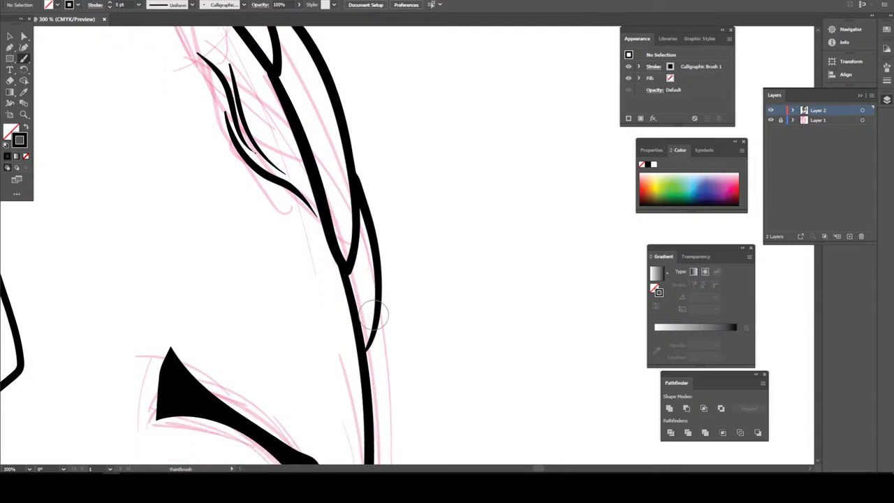
{"action": "scroll", "coordinate": [379, 295], "scroll_direction": "down", "scroll_amount": 1}
{"action": "left_click_drag", "start_coordinate": [379, 294], "coordinate": [376, 419]}
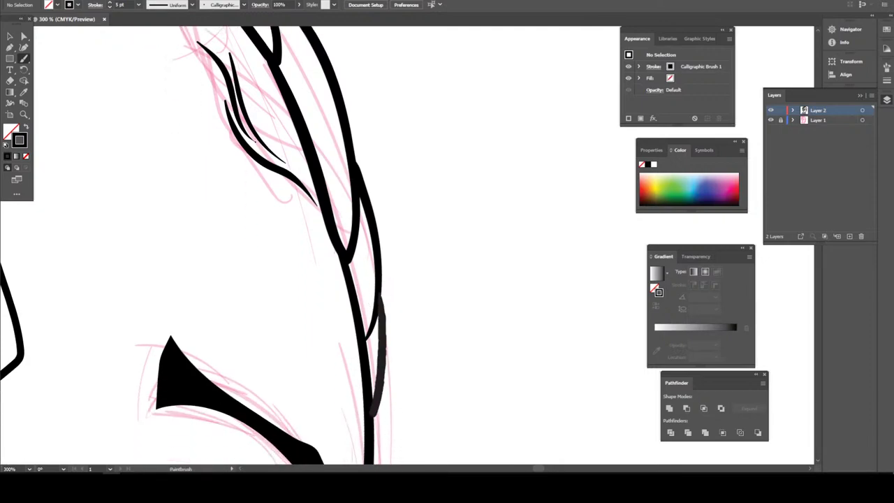
{"action": "key", "text": "ctrl+minus"}
{"action": "key", "text": "ctrl+minus"}
{"action": "key", "text": "ctrl+minus"}
{"action": "key", "text": "ctrl+minus"}
{"action": "key", "text": "ctrl+minus"}
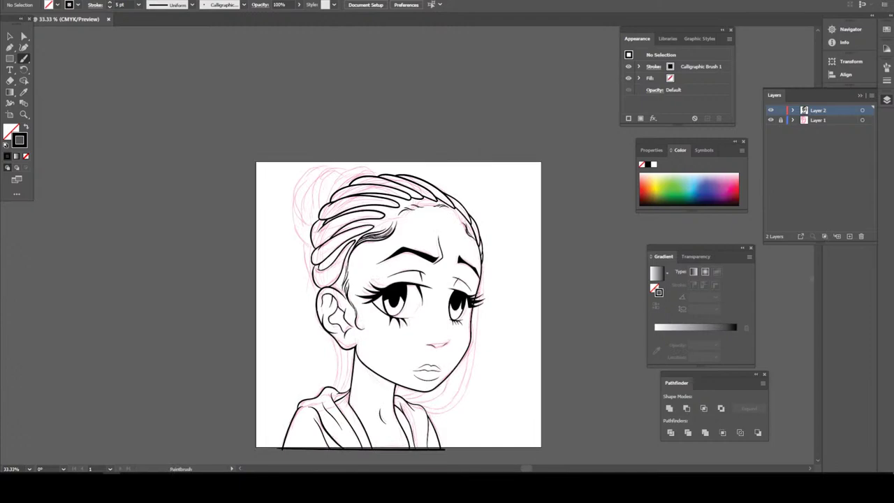
- Hide Layer 1 to check the clean inking, then show it again and zoom in on the lips and chin
{"action": "left_click", "coordinate": [771, 120]}
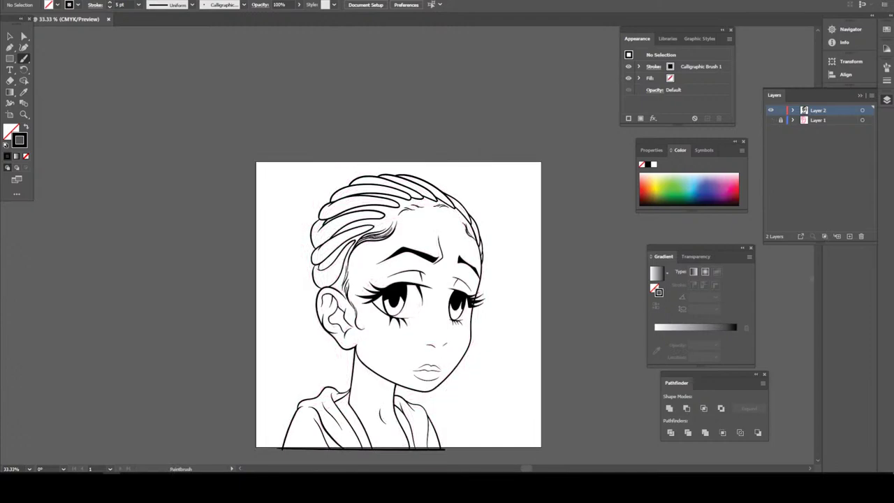
{"action": "key", "text": "ctrl+minus"}
{"action": "key", "text": "ctrl+plus"}
{"action": "key", "text": "ctrl+plus"}
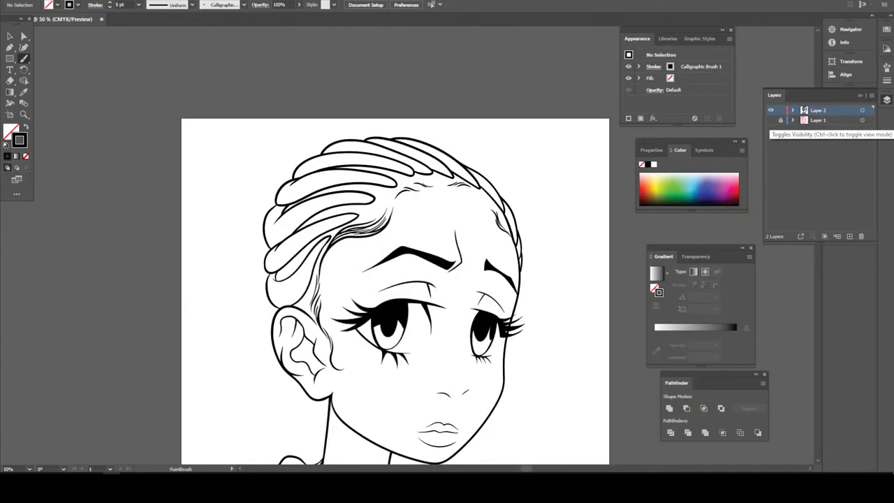
{"action": "left_click", "coordinate": [771, 120]}
{"action": "key", "text": "ctrl+minus"}
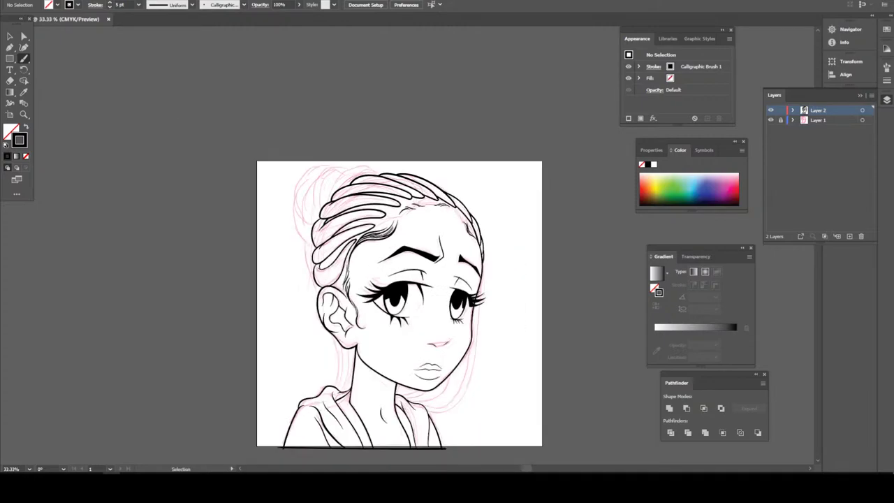
{"action": "key", "text": "ctrl+plus"}
{"action": "key", "text": "ctrl+plus"}
{"action": "key", "text": "ctrl+minus"}
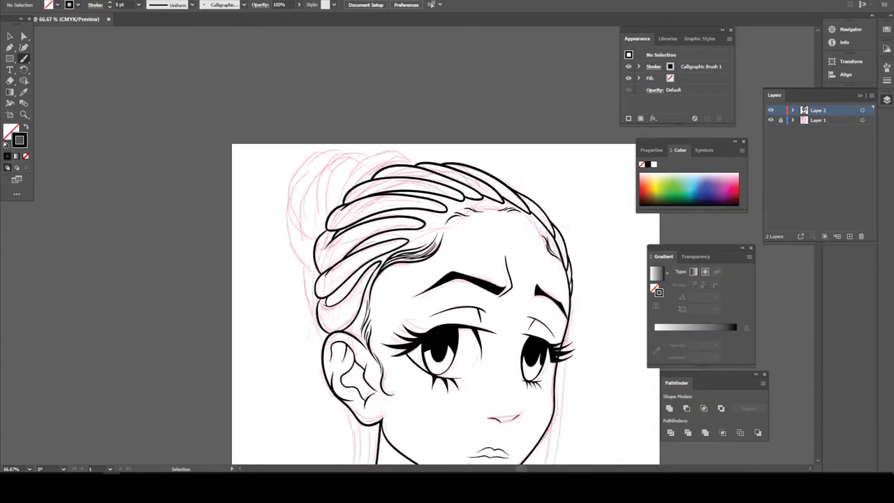
{"action": "key", "text": "ctrl+plus"}
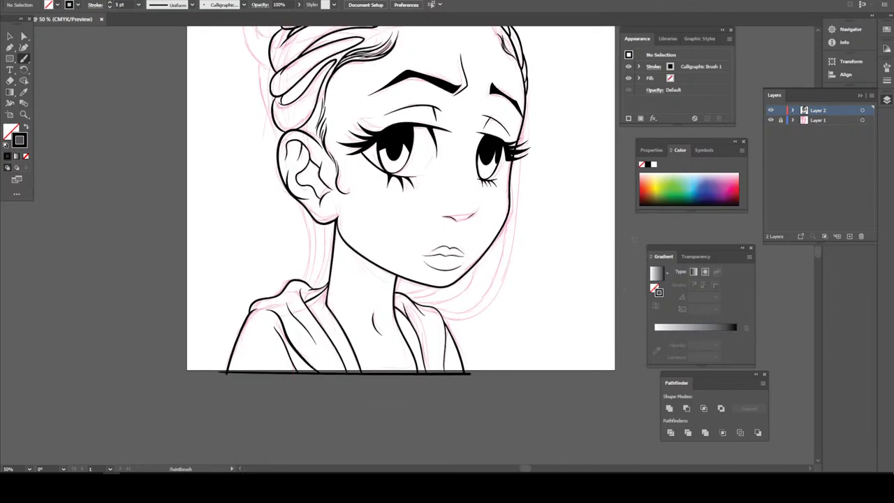
{"action": "key", "text": "ctrl+plus"}
{"action": "key", "text": "ctrl+plus"}
{"action": "key", "text": "ctrl+plus"}
- Ink a stroke along the neck line and a hair strand curving under the chin
{"action": "scroll", "coordinate": [634, 301], "scroll_direction": "down", "scroll_amount": 2}
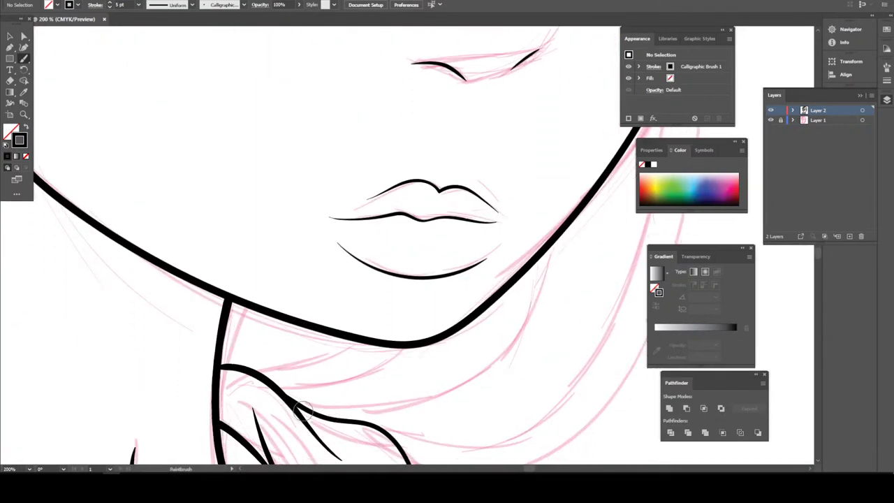
{"action": "mouse_move", "coordinate": [302, 412]}
{"action": "left_mouse_down"}
{"action": "mouse_move", "coordinate": [381, 413]}
{"action": "mouse_move", "coordinate": [479, 367]}
{"action": "mouse_move", "coordinate": [537, 288]}
{"action": "left_mouse_up"}
{"action": "left_click_drag", "start_coordinate": [549, 251], "coordinate": [548, 252]}
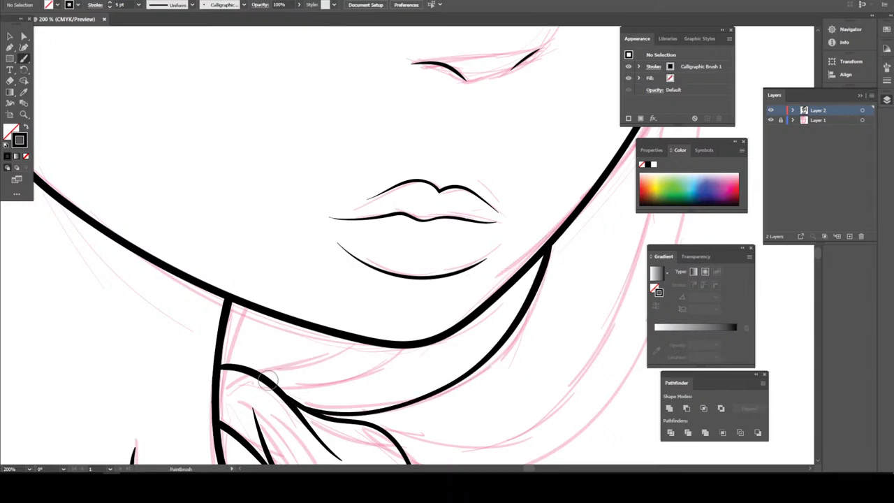
{"action": "mouse_move", "coordinate": [279, 388]}
{"action": "left_mouse_down"}
{"action": "mouse_move", "coordinate": [358, 388]}
{"action": "mouse_move", "coordinate": [432, 342]}
{"action": "left_mouse_up"}
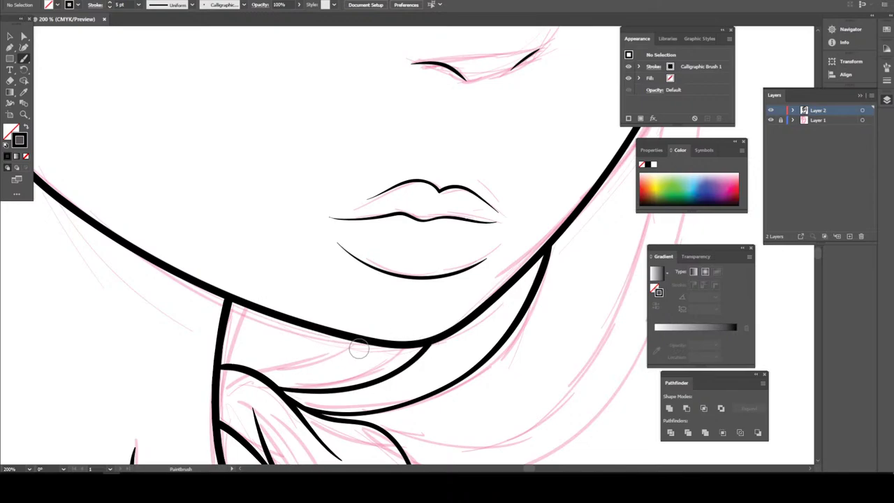
{"action": "left_click_drag", "start_coordinate": [327, 358], "coordinate": [218, 355]}
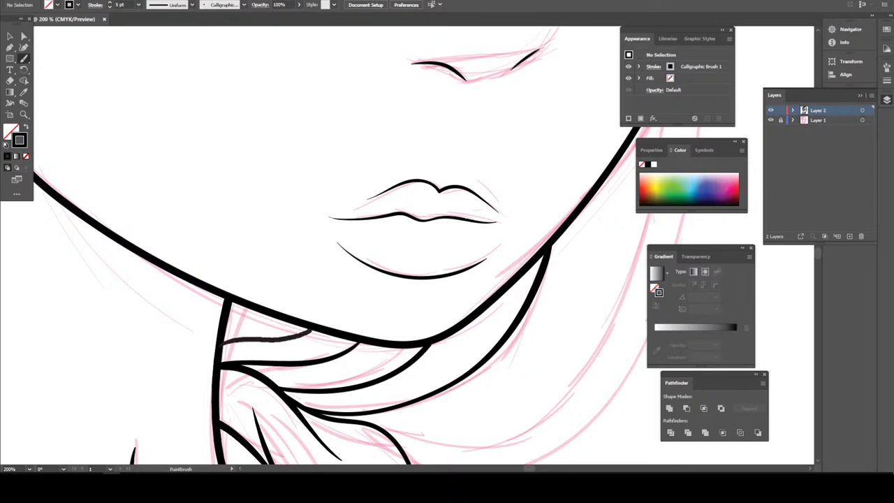
{"action": "left_click_drag", "start_coordinate": [224, 341], "coordinate": [221, 343]}
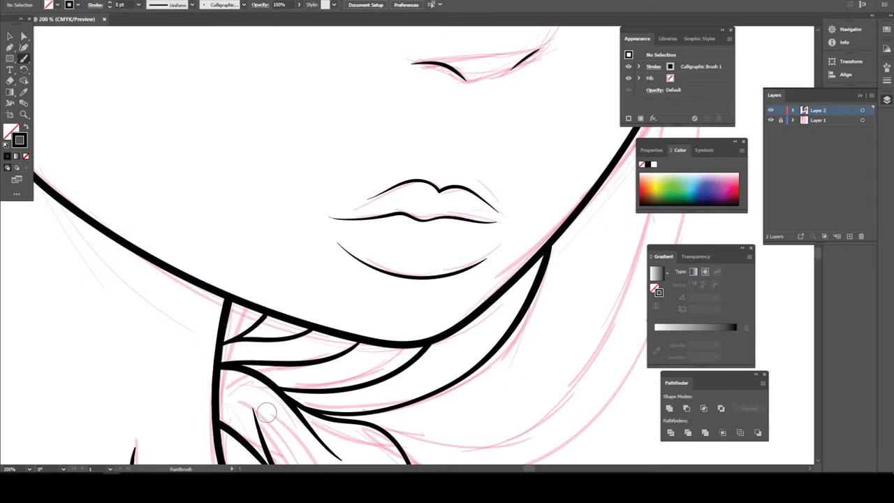
- Extend the jawline up to the face outline and ink the right outer edge of the hair
{"action": "key", "text": "ctrl+minus"}
{"action": "key", "text": "ctrl+minus"}
{"action": "key", "text": "ctrl+minus"}
{"action": "key", "text": "ctrl+minus"}
{"action": "key", "text": "ctrl+minus"}
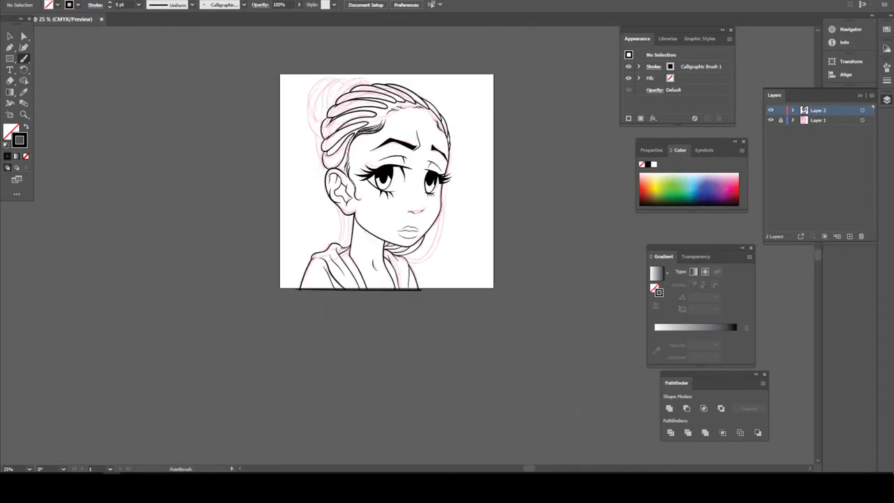
{"action": "key", "text": "ctrl+plus"}
{"action": "key", "text": "ctrl+plus"}
{"action": "key", "text": "ctrl+plus"}
{"action": "key", "text": "ctrl+plus"}
{"action": "scroll", "coordinate": [574, 410], "scroll_direction": "up", "scroll_amount": 3}
{"action": "scroll", "coordinate": [574, 410], "scroll_direction": "up", "scroll_amount": 2}
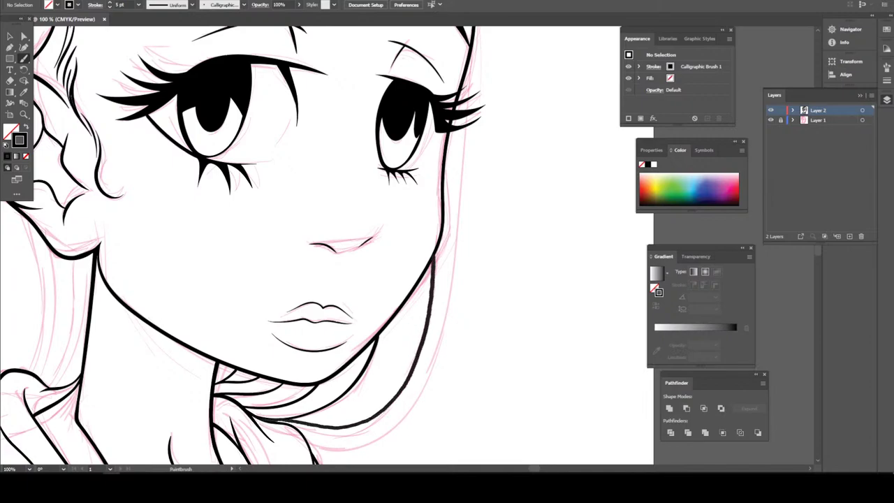
{"action": "left_click_drag", "start_coordinate": [374, 343], "coordinate": [436, 255]}
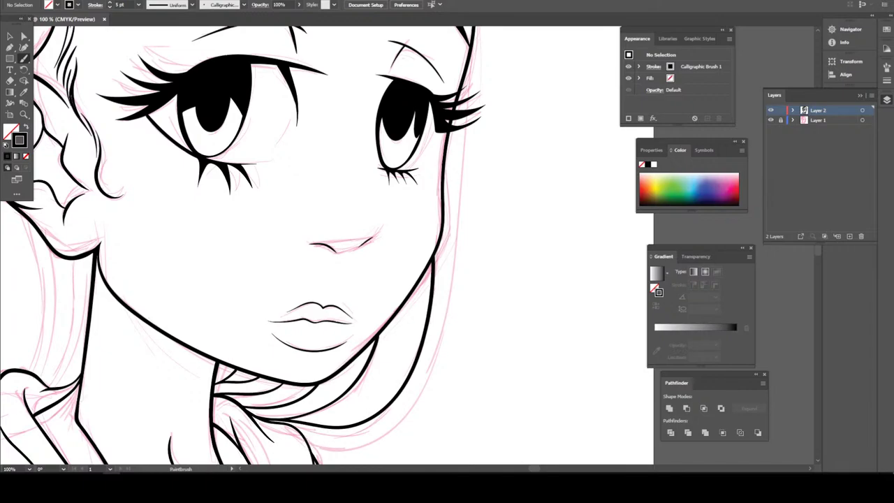
{"action": "mouse_move", "coordinate": [386, 440]}
{"action": "left_mouse_down"}
{"action": "mouse_move", "coordinate": [439, 370]}
{"action": "mouse_move", "coordinate": [462, 111]}
{"action": "left_mouse_up"}
{"action": "left_click_drag", "start_coordinate": [466, 67], "coordinate": [469, 58]}
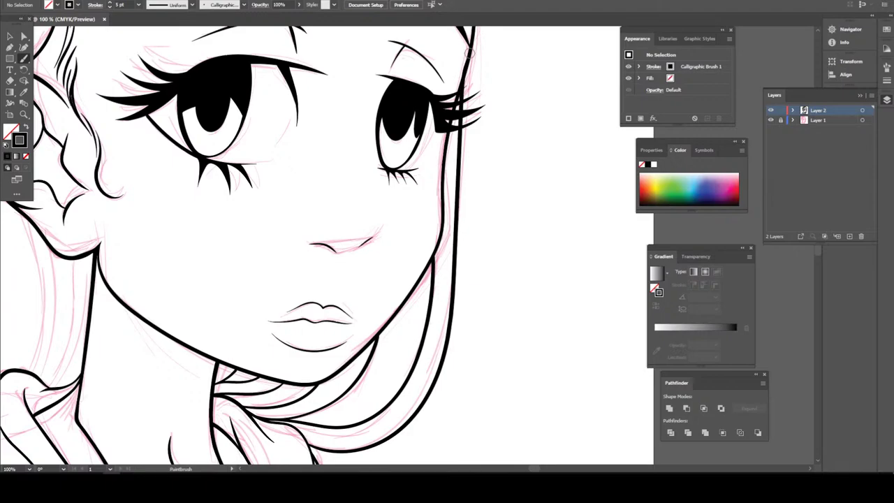
{"action": "key", "text": "ctrl+minus"}
{"action": "key", "text": "ctrl+minus"}
- Trace the short right cheek outline stroke in black
{"action": "key", "text": "ctrl+plus"}
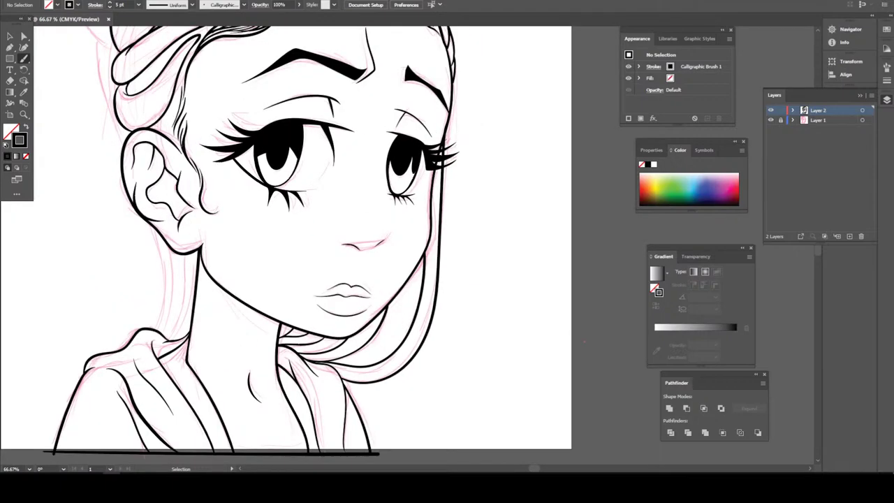
{"action": "scroll", "coordinate": [467, 87], "scroll_direction": "up", "scroll_amount": 1}
{"action": "scroll", "coordinate": [498, 245], "scroll_direction": "up", "scroll_amount": 2}
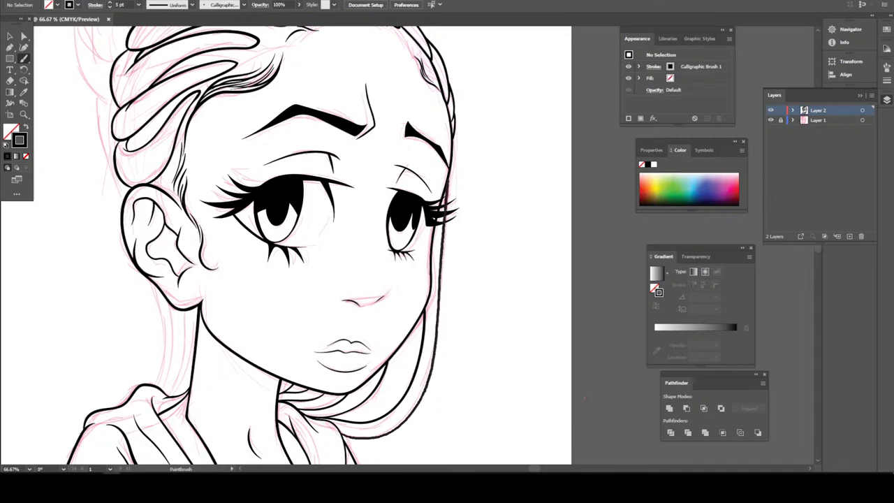
{"action": "left_click_drag", "start_coordinate": [450, 165], "coordinate": [452, 160]}
- Zoom in close below the chin and ink another long hair strand there
{"action": "key", "text": "ctrl+0"}
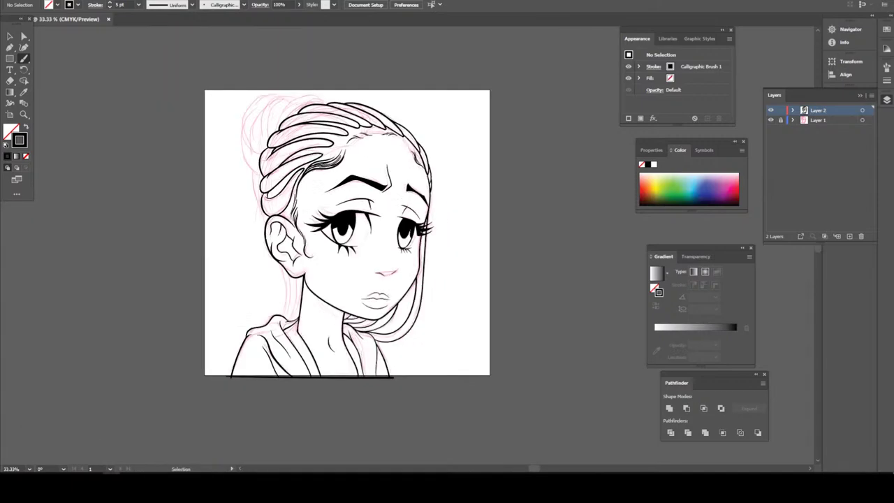
{"action": "scroll", "coordinate": [335, 244], "scroll_direction": "down", "scroll_amount": 2}
{"action": "key", "text": "ctrl+1"}
{"action": "scroll", "coordinate": [336, 245], "scroll_direction": "down", "scroll_amount": 2}
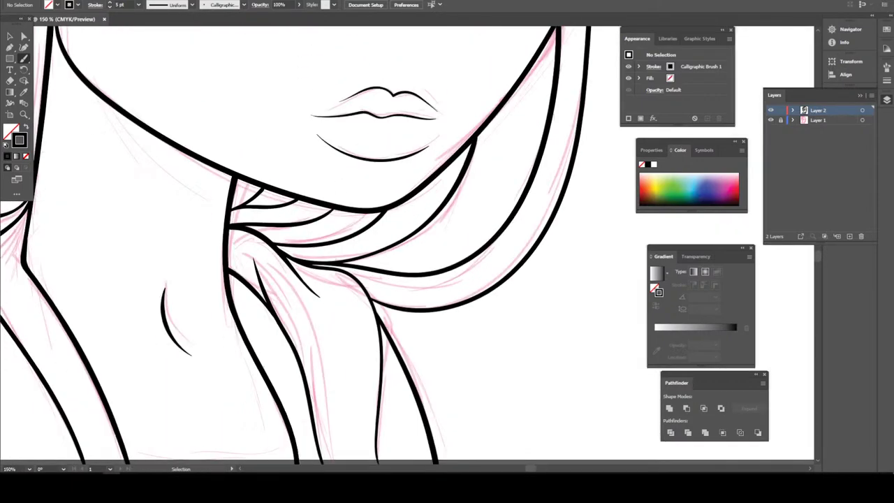
{"action": "key", "text": "ctrl+plus"}
{"action": "key", "text": "ctrl+plus"}
{"action": "key", "text": "ctrl+plus"}
{"action": "key", "text": "ctrl+plus"}
{"action": "mouse_move", "coordinate": [448, 429]}
{"action": "left_mouse_down"}
{"action": "mouse_move", "coordinate": [360, 308]}
{"action": "mouse_move", "coordinate": [241, 283]}
{"action": "mouse_move", "coordinate": [136, 216]}
{"action": "left_mouse_up"}
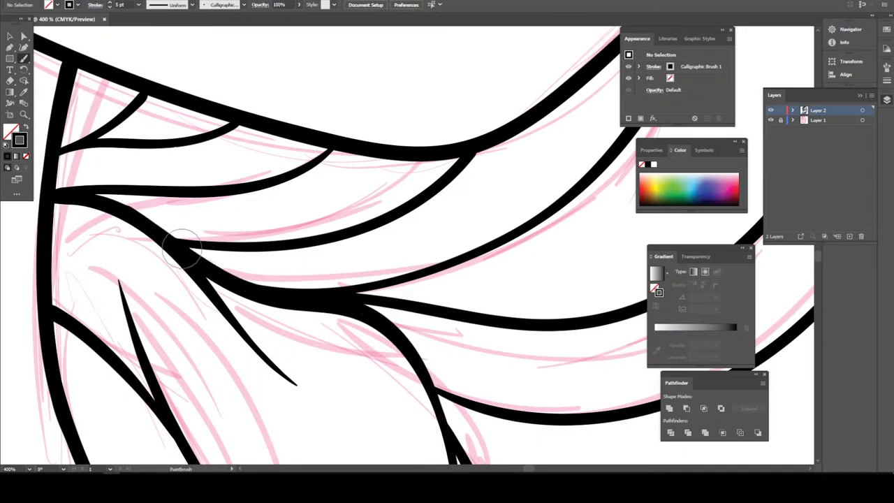
{"action": "key", "text": "ctrl+minus"}
{"action": "key", "text": "ctrl+minus"}
{"action": "key", "text": "ctrl+0"}
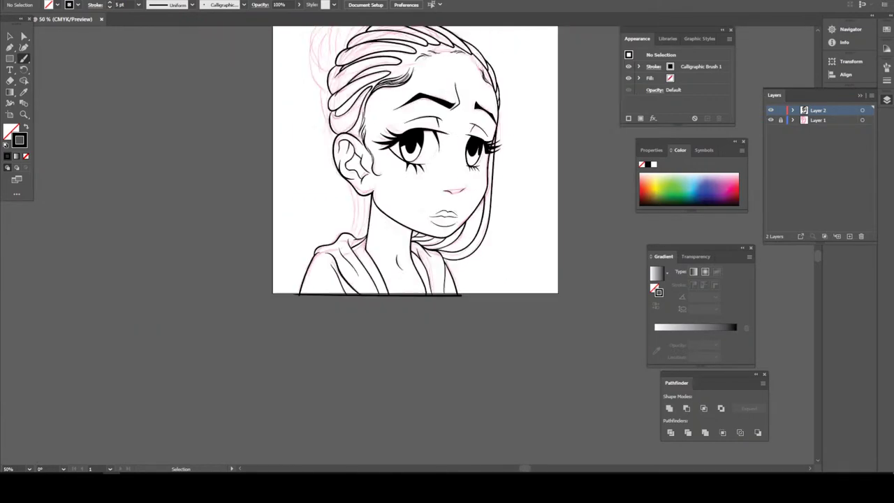
{"action": "scroll", "coordinate": [490, 433], "scroll_direction": "up", "scroll_amount": 1}
{"action": "scroll", "coordinate": [491, 433], "scroll_direction": "up", "scroll_amount": 2}
{"action": "scroll", "coordinate": [491, 433], "scroll_direction": "up", "scroll_amount": 2}
- Ink long brush strokes up the right and left sides of the neck
{"action": "scroll", "coordinate": [491, 434], "scroll_direction": "up", "scroll_amount": 2}
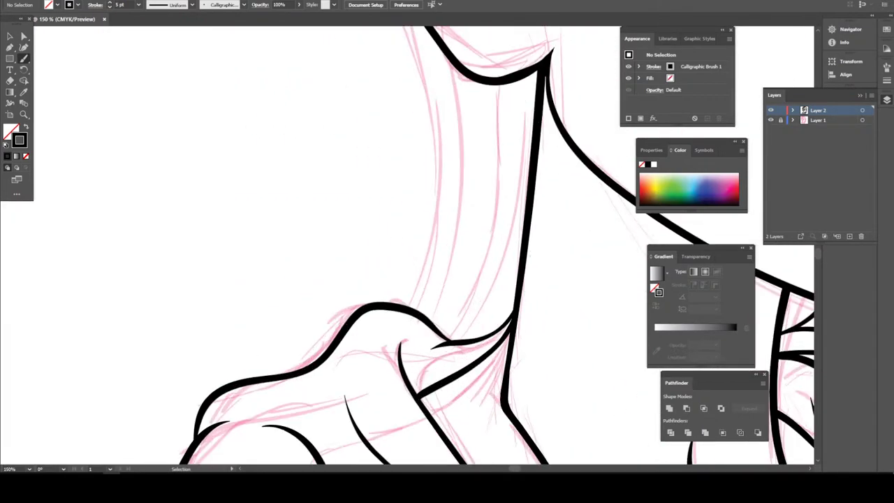
{"action": "scroll", "coordinate": [491, 433], "scroll_direction": "up", "scroll_amount": 1}
{"action": "scroll", "coordinate": [491, 433], "scroll_direction": "up", "scroll_amount": 2}
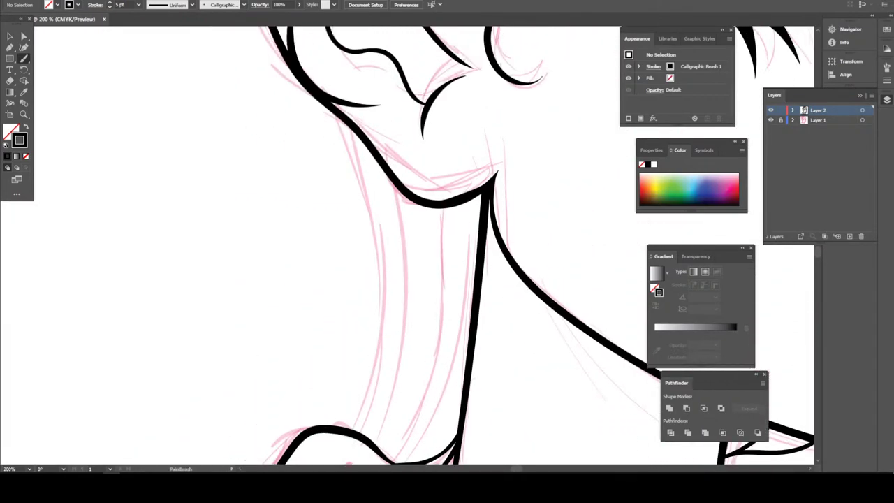
{"action": "scroll", "coordinate": [419, 419], "scroll_direction": "up", "scroll_amount": 2}
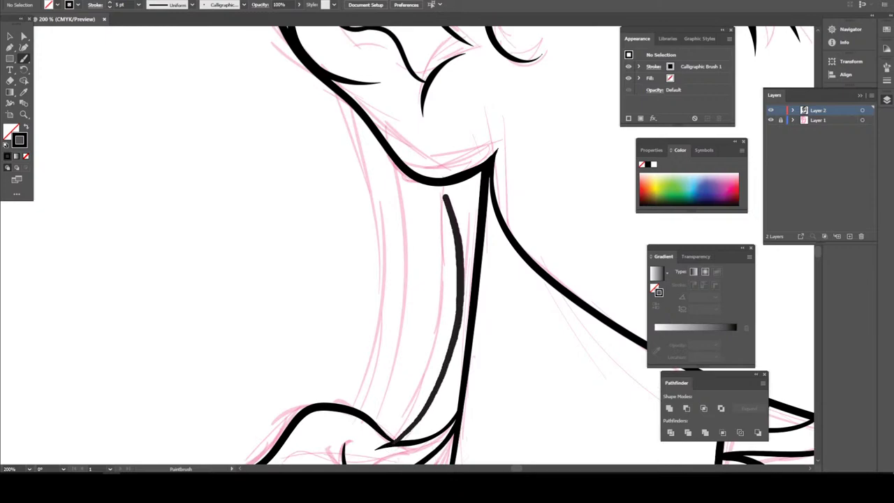
{"action": "mouse_move", "coordinate": [410, 431]}
{"action": "left_mouse_down"}
{"action": "mouse_move", "coordinate": [442, 189]}
{"action": "mouse_move", "coordinate": [435, 342]}
{"action": "mouse_move", "coordinate": [393, 445]}
{"action": "mouse_move", "coordinate": [408, 258]}
{"action": "mouse_move", "coordinate": [395, 175]}
{"action": "left_mouse_up"}
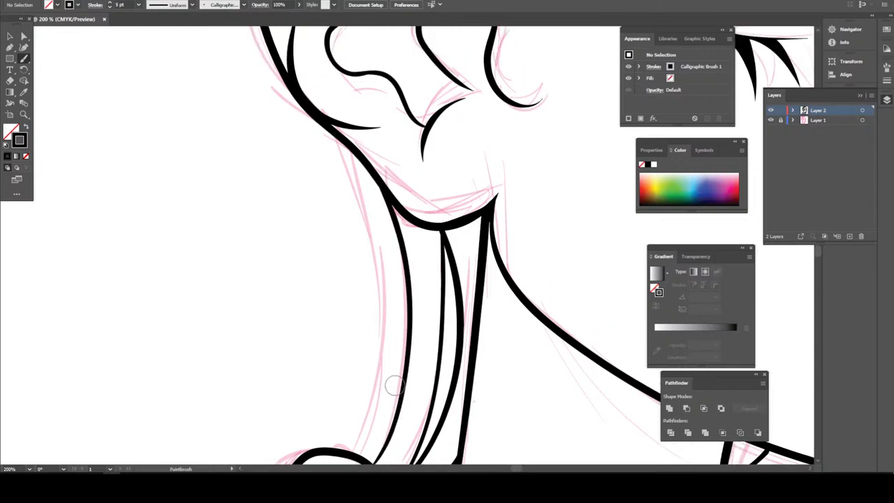
{"action": "scroll", "coordinate": [387, 363], "scroll_direction": "up", "scroll_amount": 3}
{"action": "mouse_move", "coordinate": [396, 433]}
{"action": "left_mouse_down"}
{"action": "mouse_move", "coordinate": [386, 323]}
{"action": "mouse_move", "coordinate": [343, 210]}
{"action": "mouse_move", "coordinate": [290, 116]}
{"action": "left_mouse_up"}
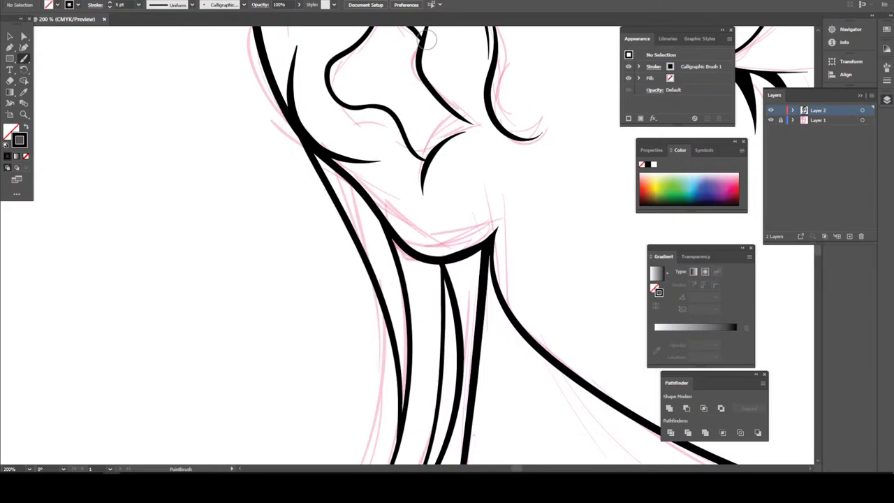
- Hide the pink sketch layer to review the clean inking, then show it again
{"action": "key", "text": "ctrl+minus"}
{"action": "key", "text": "ctrl+minus"}
{"action": "key", "text": "ctrl+minus"}
{"action": "key", "text": "ctrl+minus"}
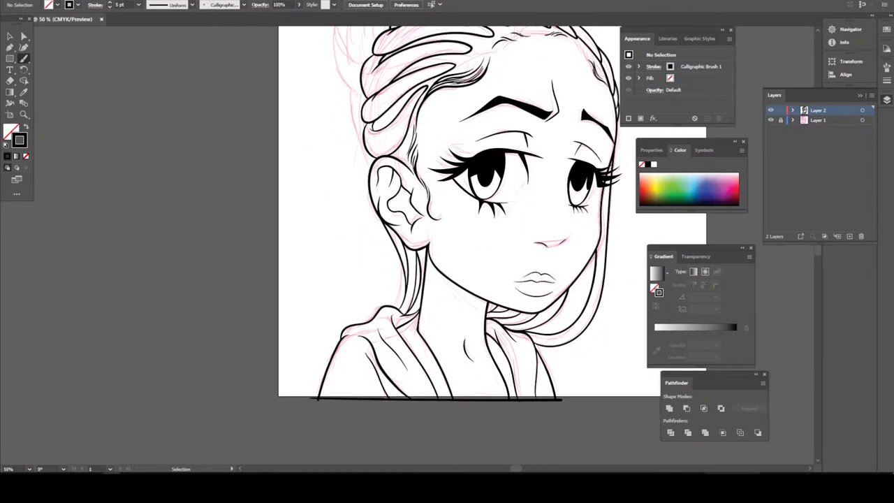
{"action": "key", "text": "ctrl+minus"}
{"action": "key", "text": "ctrl+minus"}
{"action": "key", "text": "ctrl+equal"}
{"action": "key", "text": "ctrl+equal"}
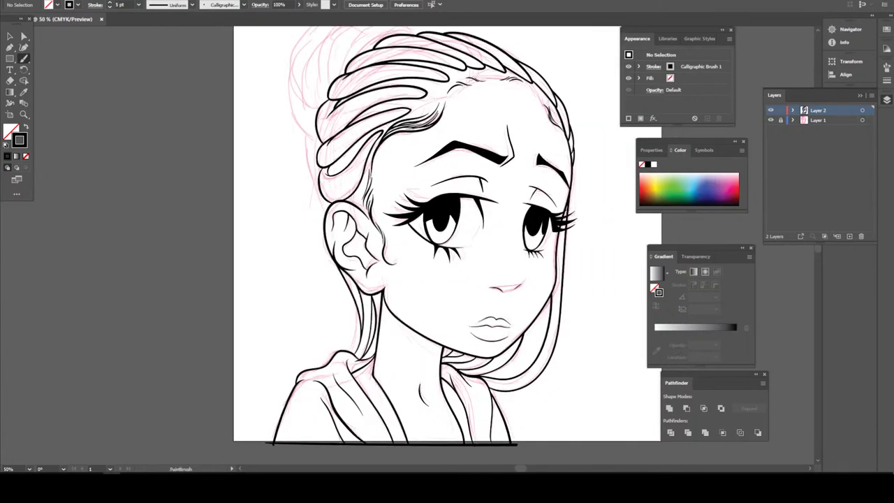
{"action": "left_click", "coordinate": [770, 120]}
{"action": "key", "text": "ctrl+minus"}
{"action": "key", "text": "ctrl+minus"}
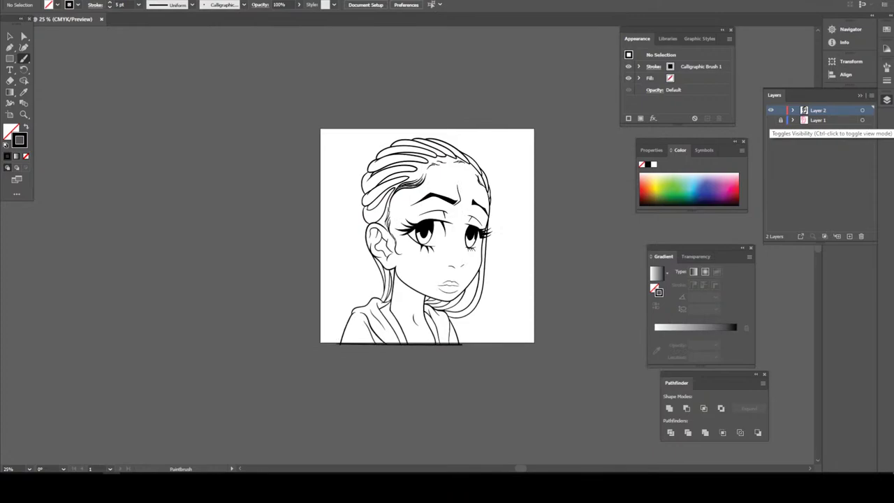
{"action": "key", "text": "ctrl+equal"}
{"action": "key", "text": "ctrl+equal"}
{"action": "left_click", "coordinate": [771, 120]}
- Ink the hair edge behind the ear, the left outer hair edge, and two curves over the bun top
{"action": "key", "text": "ctrl+equal"}
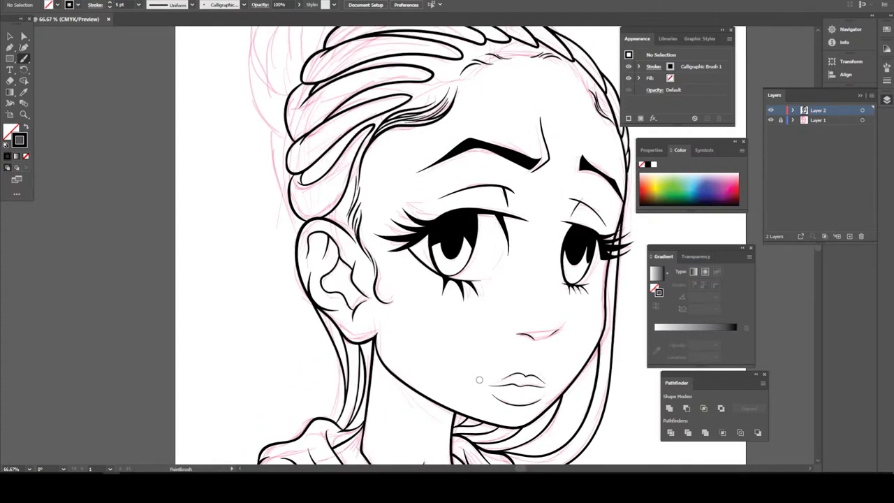
{"action": "key", "text": "ctrl+equal"}
{"action": "key", "text": "ctrl+equal"}
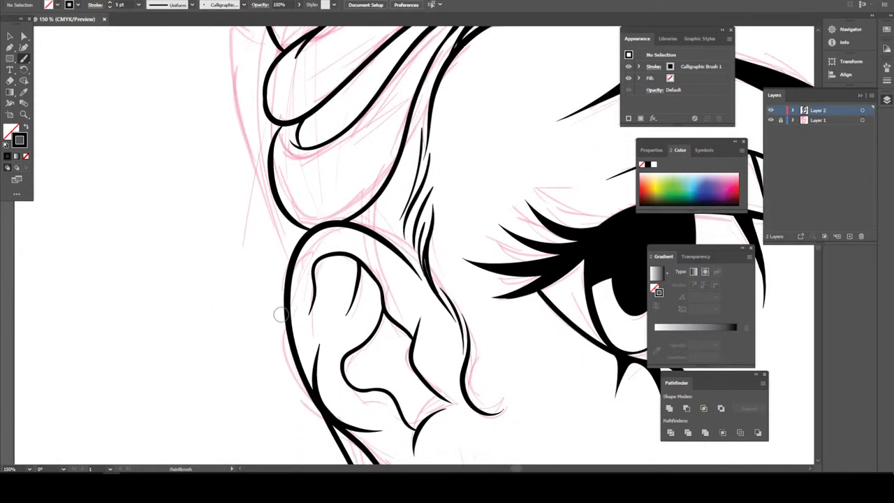
{"action": "left_click_drag", "start_coordinate": [284, 316], "coordinate": [236, 32]}
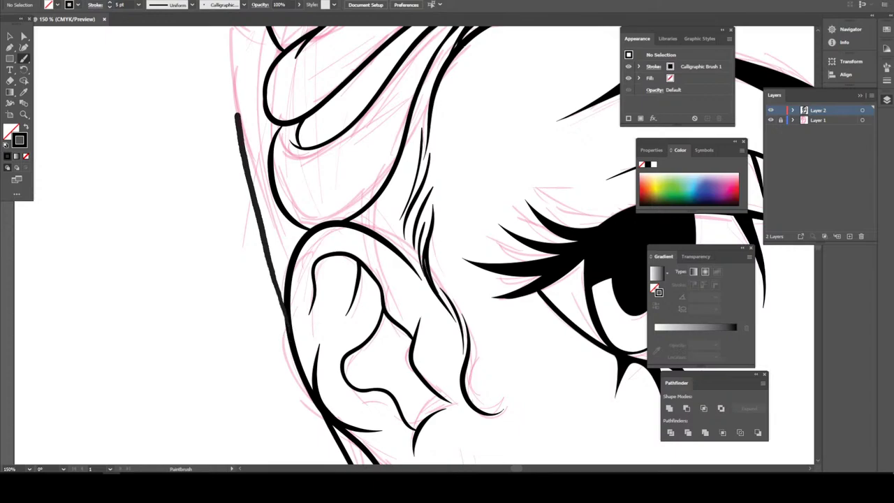
{"action": "scroll", "coordinate": [264, 227], "scroll_direction": "up", "scroll_amount": 3}
{"action": "scroll", "coordinate": [264, 227], "scroll_direction": "up", "scroll_amount": 3}
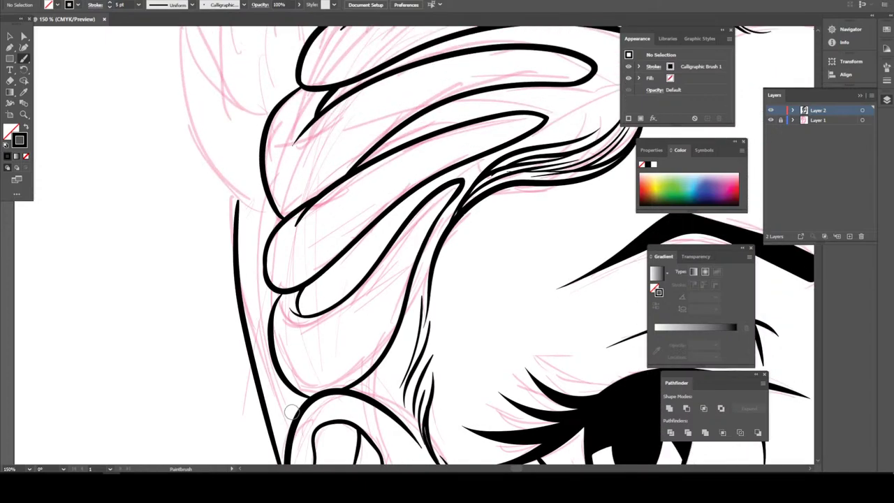
{"action": "left_click_drag", "start_coordinate": [285, 416], "coordinate": [262, 176]}
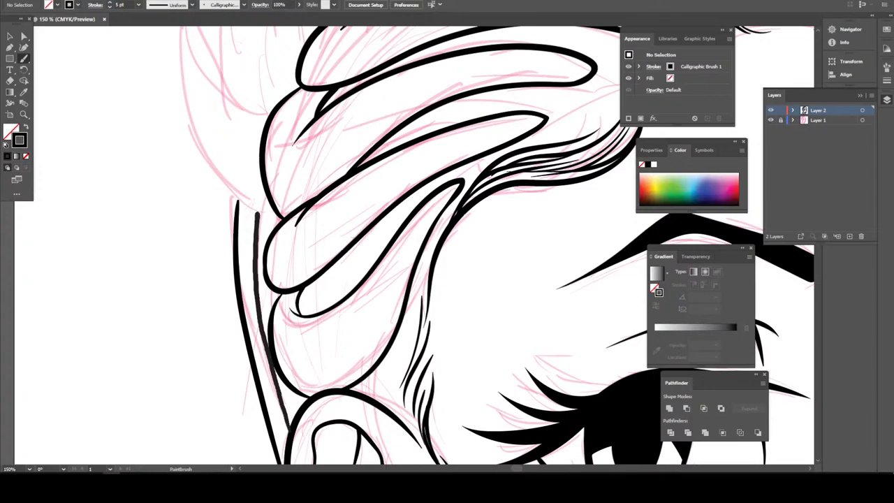
{"action": "scroll", "coordinate": [196, 267], "scroll_direction": "up", "scroll_amount": 2}
{"action": "scroll", "coordinate": [197, 266], "scroll_direction": "up", "scroll_amount": 3}
{"action": "scroll", "coordinate": [217, 357], "scroll_direction": "up", "scroll_amount": 2}
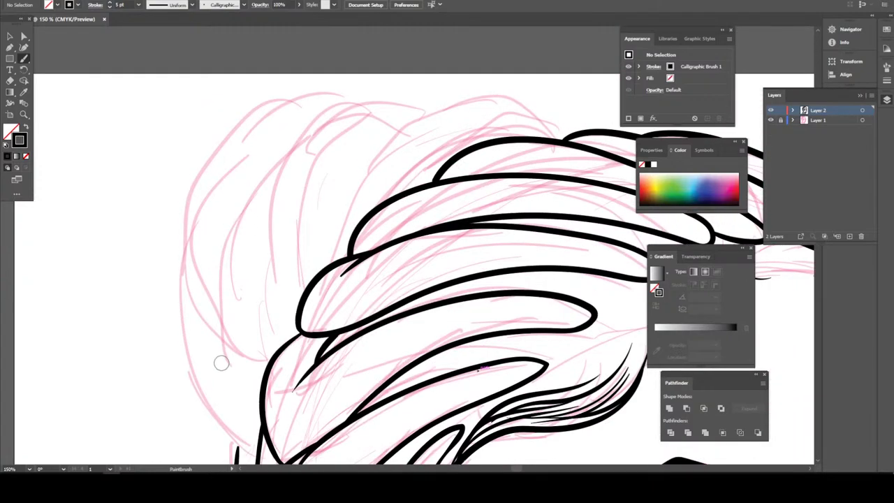
{"action": "left_click_drag", "start_coordinate": [318, 276], "coordinate": [545, 128]}
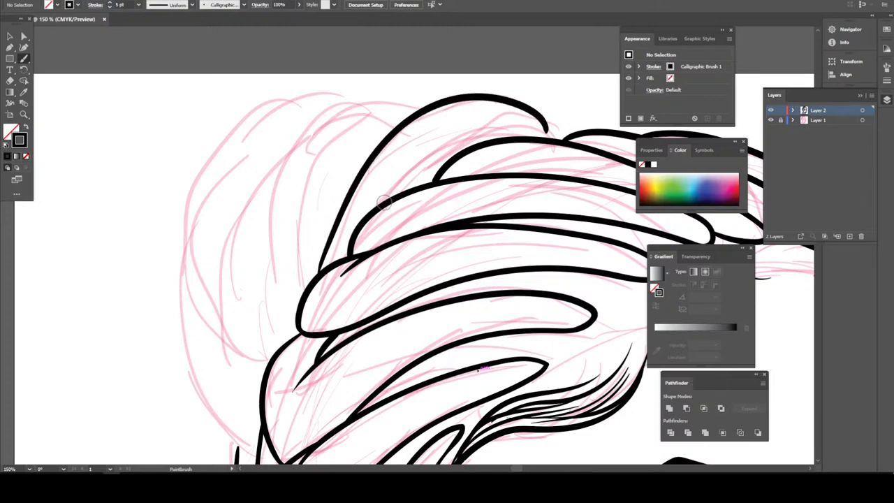
{"action": "mouse_move", "coordinate": [383, 203]}
{"action": "left_mouse_down"}
{"action": "mouse_move", "coordinate": [458, 137]}
{"action": "mouse_move", "coordinate": [528, 129]}
{"action": "mouse_move", "coordinate": [566, 138]}
{"action": "left_mouse_up"}
- Ink several strands curving from the bun top down its left side, closing the outer left edge
{"action": "scroll", "coordinate": [252, 170], "scroll_direction": "down", "scroll_amount": 1}
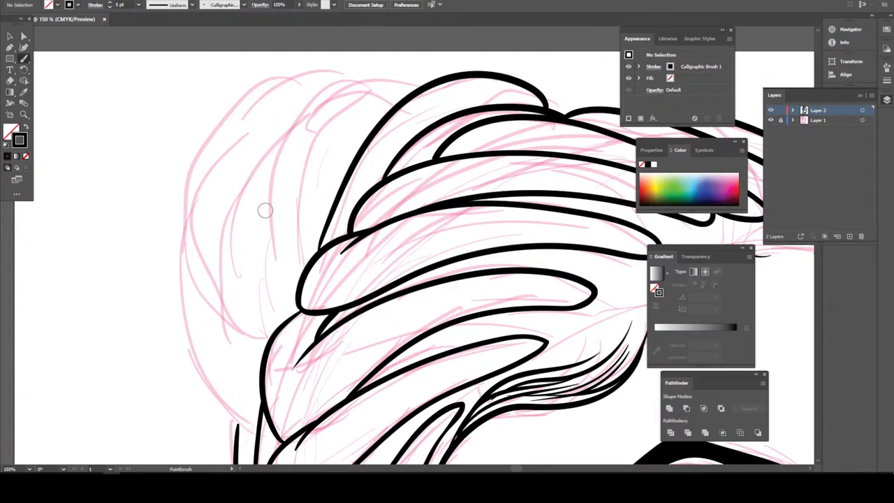
{"action": "scroll", "coordinate": [352, 320], "scroll_direction": "down", "scroll_amount": 3}
{"action": "scroll", "coordinate": [351, 320], "scroll_direction": "up", "scroll_amount": 2}
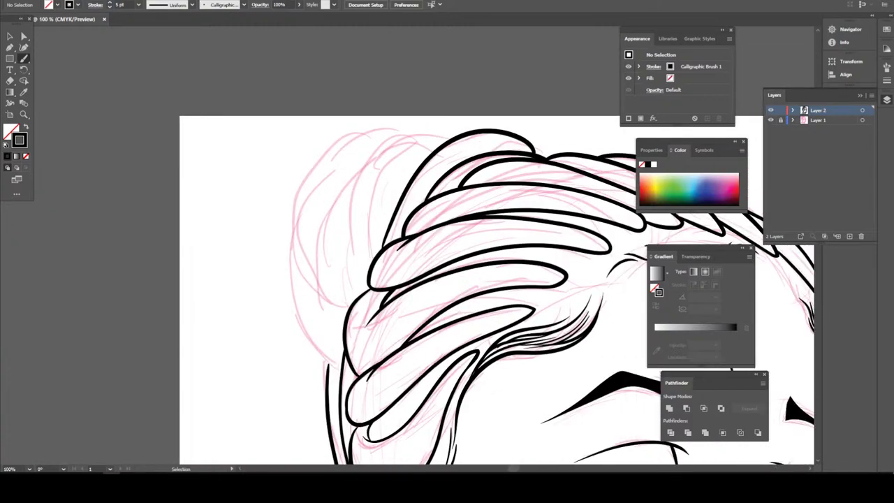
{"action": "scroll", "coordinate": [351, 318], "scroll_direction": "up", "scroll_amount": 1}
{"action": "scroll", "coordinate": [352, 320], "scroll_direction": "up", "scroll_amount": 2}
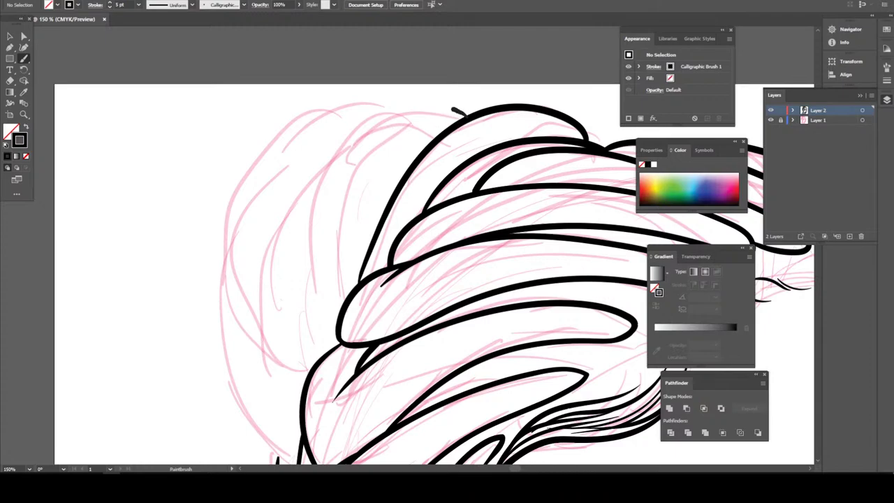
{"action": "mouse_move", "coordinate": [453, 109]}
{"action": "left_mouse_down"}
{"action": "mouse_move", "coordinate": [392, 123]}
{"action": "mouse_move", "coordinate": [342, 197]}
{"action": "mouse_move", "coordinate": [338, 320]}
{"action": "left_mouse_up"}
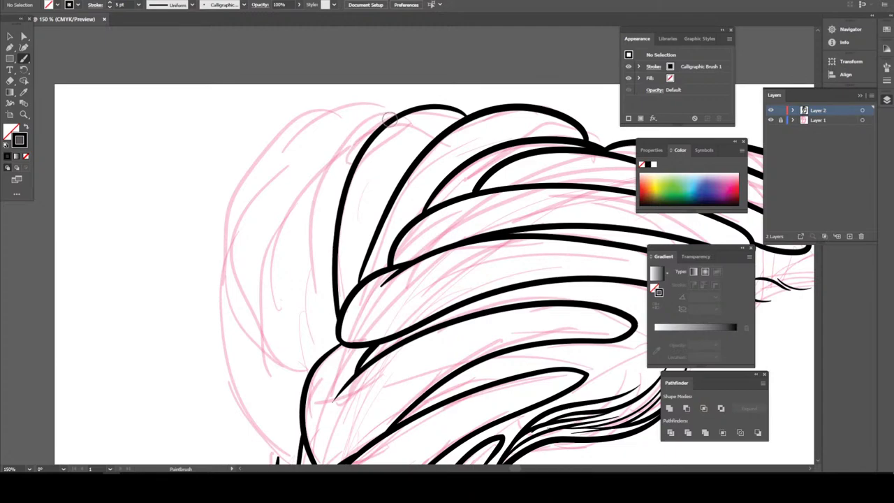
{"action": "mouse_move", "coordinate": [390, 116]}
{"action": "left_mouse_down"}
{"action": "mouse_move", "coordinate": [352, 122]}
{"action": "mouse_move", "coordinate": [304, 201]}
{"action": "mouse_move", "coordinate": [302, 279]}
{"action": "mouse_move", "coordinate": [318, 362]}
{"action": "left_mouse_up"}
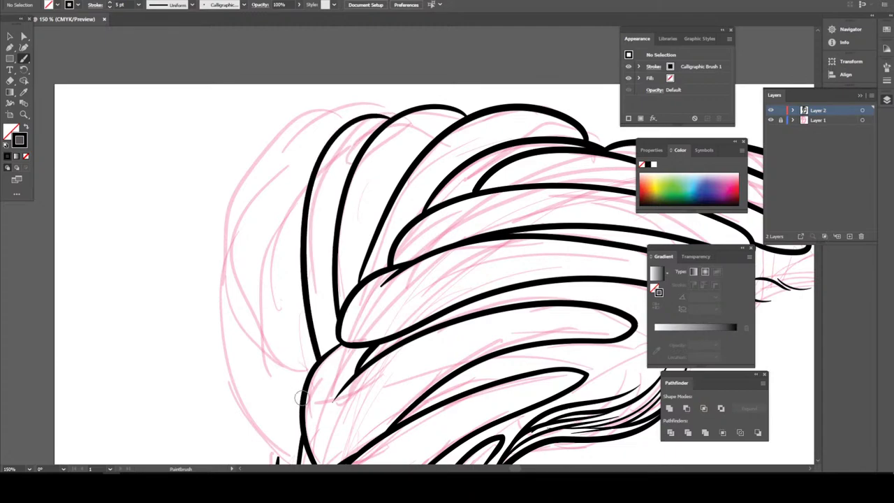
{"action": "mouse_move", "coordinate": [297, 400]}
{"action": "left_mouse_down"}
{"action": "mouse_move", "coordinate": [259, 301]}
{"action": "mouse_move", "coordinate": [271, 239]}
{"action": "mouse_move", "coordinate": [312, 177]}
{"action": "left_mouse_up"}
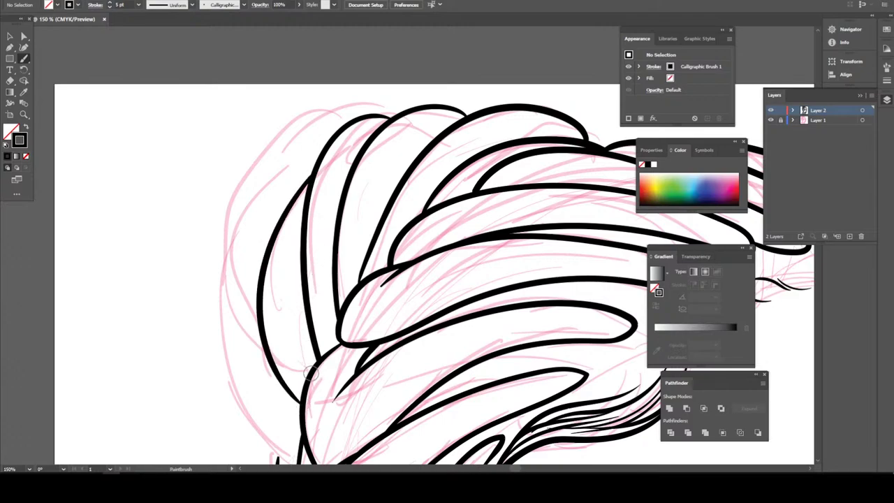
{"action": "left_click_drag", "start_coordinate": [311, 373], "coordinate": [303, 301]}
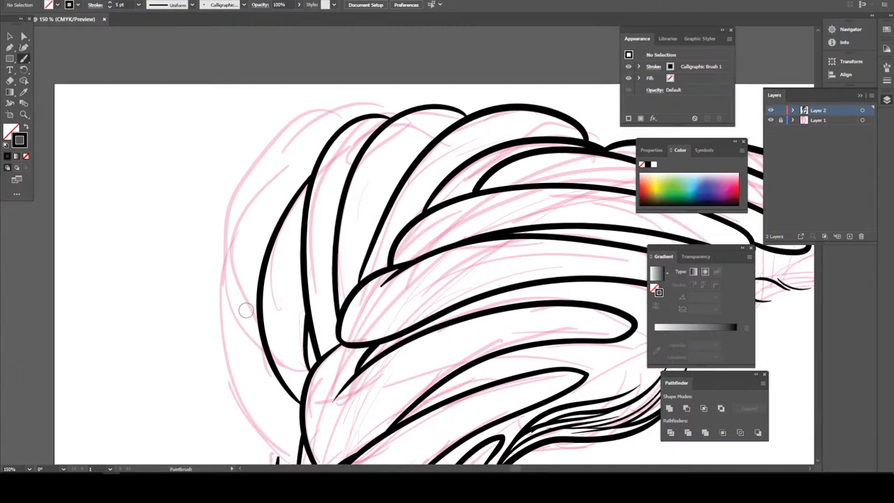
{"action": "mouse_move", "coordinate": [258, 334]}
{"action": "left_mouse_down"}
{"action": "mouse_move", "coordinate": [246, 187]}
{"action": "mouse_move", "coordinate": [316, 114]}
{"action": "mouse_move", "coordinate": [399, 100]}
{"action": "left_mouse_up"}
{"action": "scroll", "coordinate": [243, 322], "scroll_direction": "down", "scroll_amount": 2}
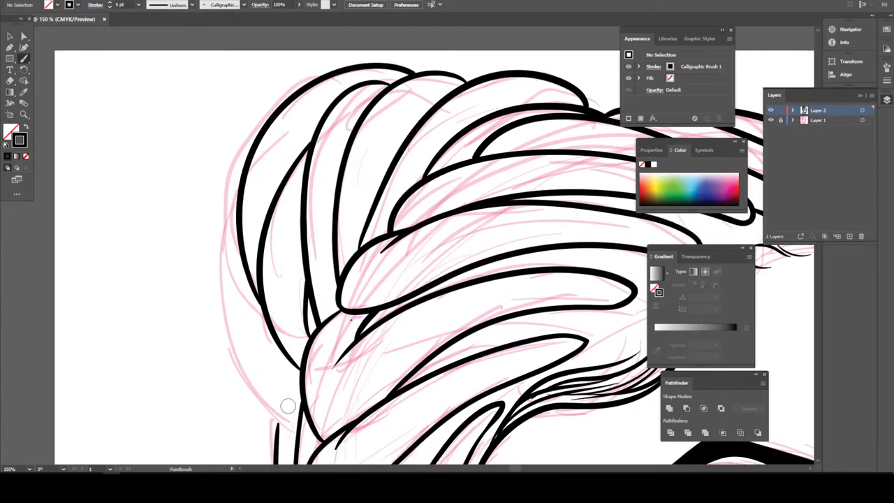
{"action": "mouse_move", "coordinate": [283, 431]}
{"action": "left_mouse_down"}
{"action": "mouse_move", "coordinate": [253, 395]}
{"action": "mouse_move", "coordinate": [218, 315]}
{"action": "mouse_move", "coordinate": [213, 236]}
{"action": "mouse_move", "coordinate": [255, 148]}
{"action": "left_mouse_up"}
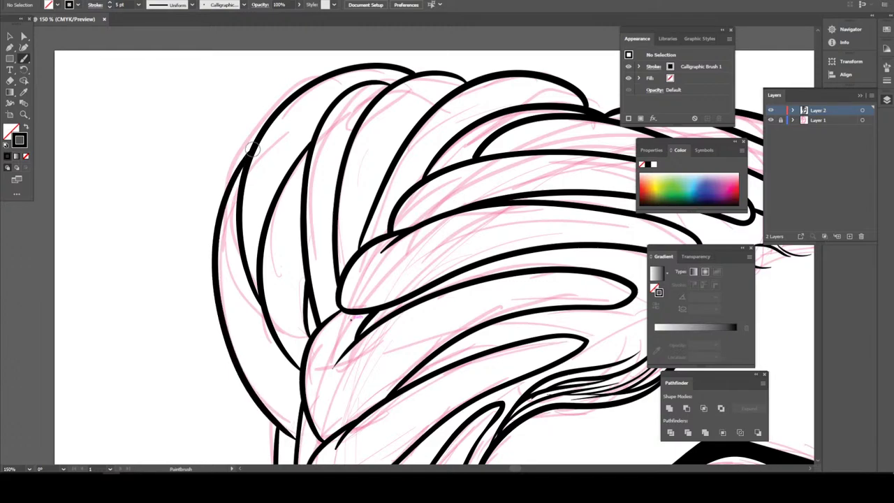
{"action": "key", "text": "ctrl+minus"}
{"action": "key", "text": "ctrl+minus"}
- Hide the pink sketch layer to review the inking, then show it again
{"action": "key", "text": "ctrl+minus"}
{"action": "key", "text": "ctrl+minus"}
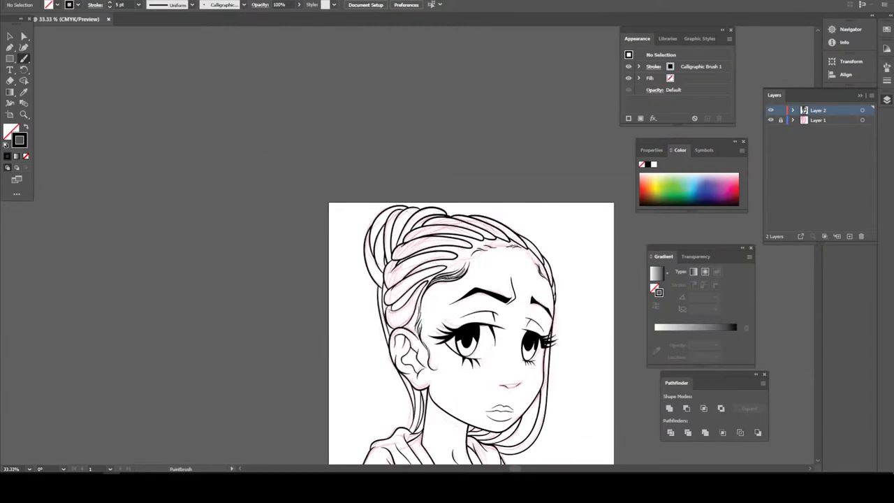
{"action": "key", "text": "ctrl+minus"}
{"action": "scroll", "coordinate": [546, 434], "scroll_direction": "down", "scroll_amount": 2}
{"action": "key", "text": "ctrl+plus"}
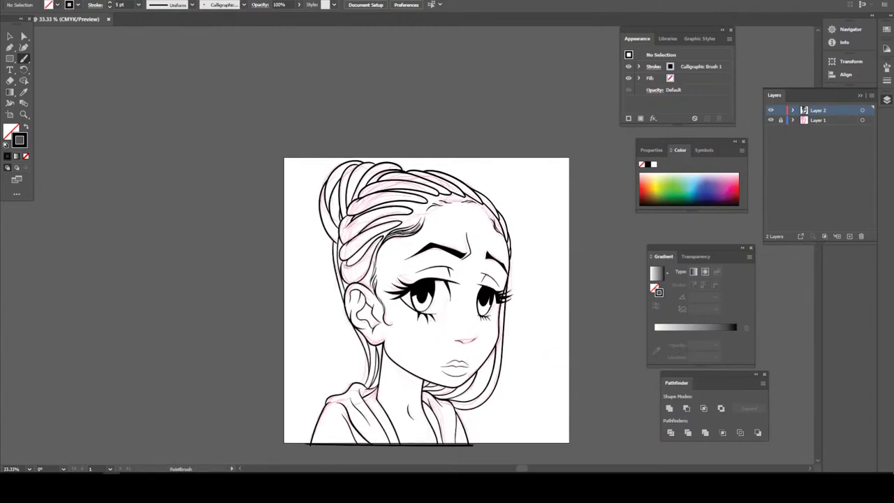
{"action": "left_click", "coordinate": [770, 121]}
{"action": "key", "text": "ctrl+minus"}
{"action": "key", "text": "ctrl+minus"}
{"action": "key", "text": "ctrl+plus"}
{"action": "key", "text": "ctrl+plus"}
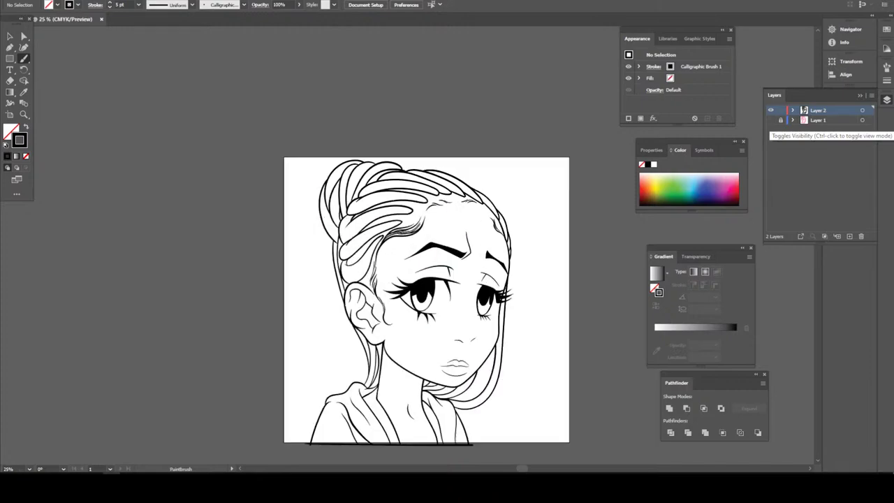
{"action": "key", "text": "ctrl+plus"}
{"action": "key", "text": "ctrl+plus"}
{"action": "key", "text": "ctrl+plus"}
{"action": "key", "text": "ctrl+minus"}
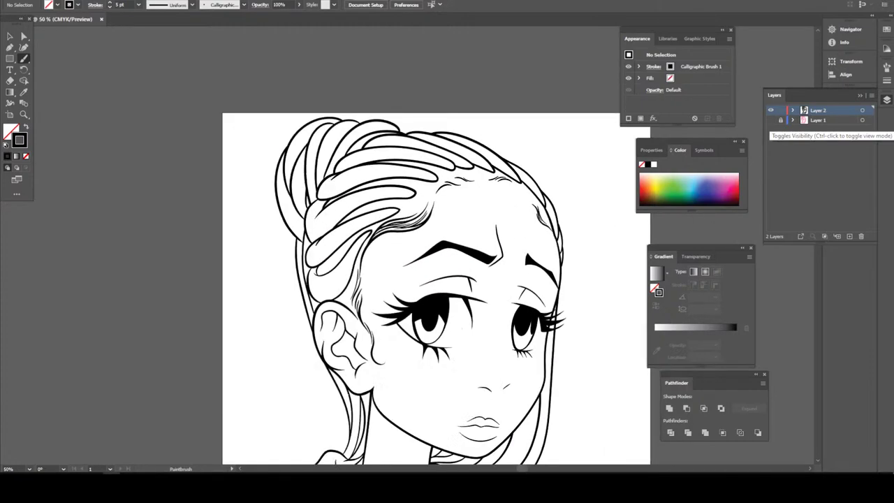
{"action": "key", "text": "ctrl+minus"}
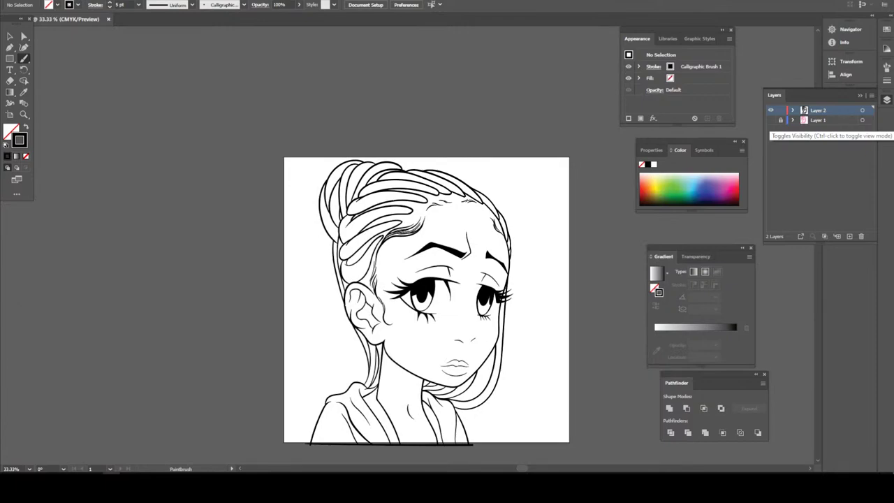
{"action": "left_click", "coordinate": [771, 121]}
- Paint five fine tapered hair strands along the temple hairline just above the ear
{"action": "key", "text": "ctrl+plus"}
{"action": "key", "text": "ctrl+plus"}
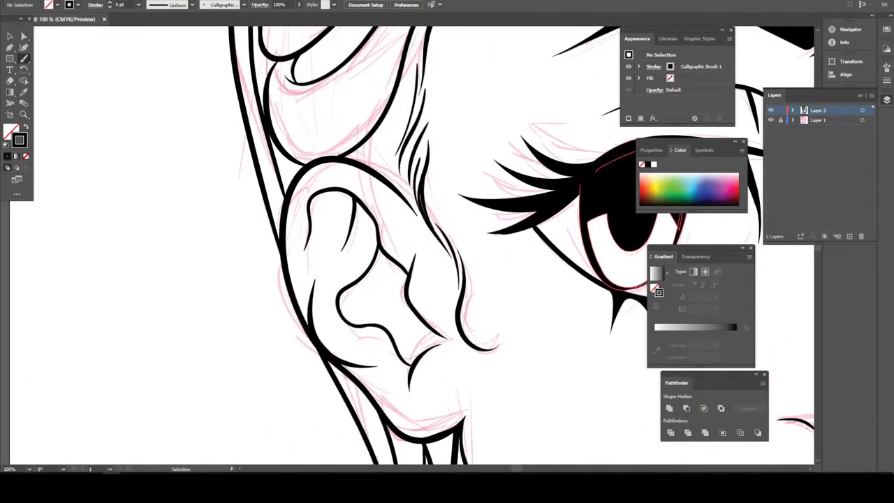
{"action": "key", "text": "ctrl+plus"}
{"action": "key", "text": "ctrl+plus"}
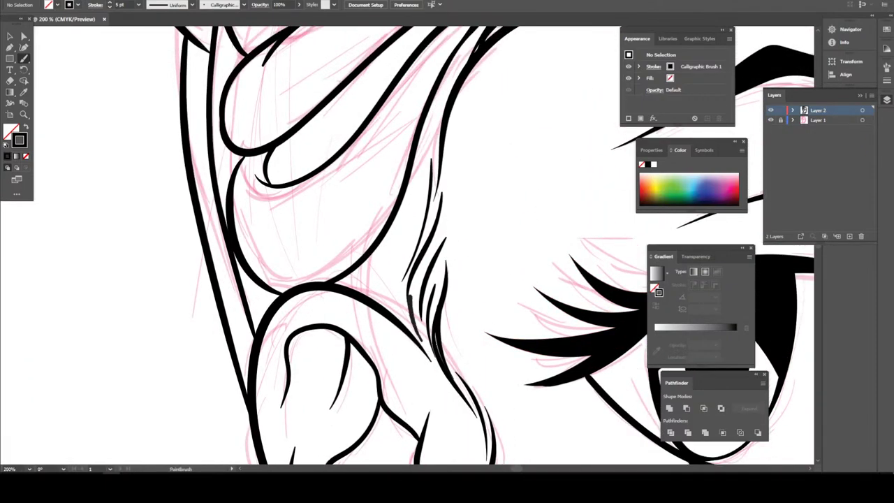
{"action": "left_click_drag", "start_coordinate": [423, 237], "coordinate": [412, 341]}
{"action": "left_click_drag", "start_coordinate": [407, 298], "coordinate": [388, 317]}
{"action": "left_click_drag", "start_coordinate": [405, 260], "coordinate": [393, 313]}
{"action": "mouse_move", "coordinate": [424, 219]}
{"action": "left_mouse_down"}
{"action": "mouse_move", "coordinate": [388, 318]}
{"action": "mouse_move", "coordinate": [433, 158]}
{"action": "mouse_move", "coordinate": [377, 262]}
{"action": "left_mouse_up"}
{"action": "mouse_move", "coordinate": [434, 140]}
{"action": "left_mouse_down"}
{"action": "mouse_move", "coordinate": [366, 273]}
{"action": "mouse_move", "coordinate": [424, 129]}
{"action": "left_mouse_up"}
{"action": "key", "text": "ctrl+minus"}
{"action": "key", "text": "ctrl+minus"}
{"action": "key", "text": "ctrl+minus"}
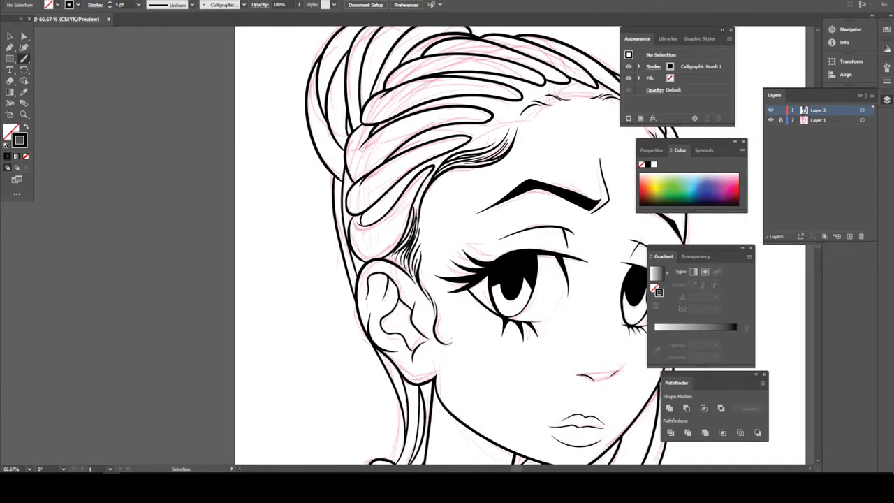
{"action": "key", "text": "ctrl+minus"}
{"action": "key", "text": "ctrl+minus"}
{"action": "scroll", "coordinate": [447, 280], "scroll_direction": "down", "scroll_amount": 2}
{"action": "scroll", "coordinate": [447, 280], "scroll_direction": "right", "scroll_amount": 1}
- Zoom in on the neck and paint a thin necklace curve across it
{"action": "key", "text": "ctrl+plus"}
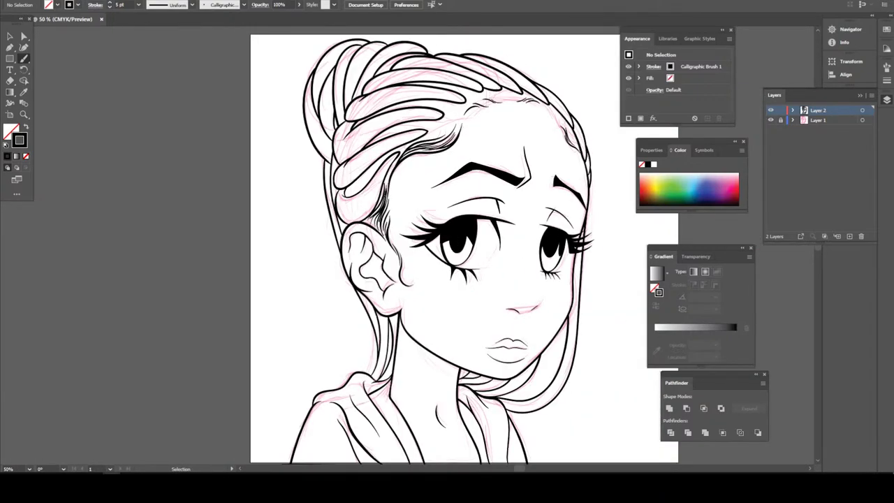
{"action": "scroll", "coordinate": [447, 279], "scroll_direction": "down", "scroll_amount": 5}
{"action": "key", "text": "ctrl+plus"}
{"action": "key", "text": "ctrl+plus"}
{"action": "key", "text": "ctrl+plus"}
{"action": "scroll", "coordinate": [573, 412], "scroll_direction": "down", "scroll_amount": 1}
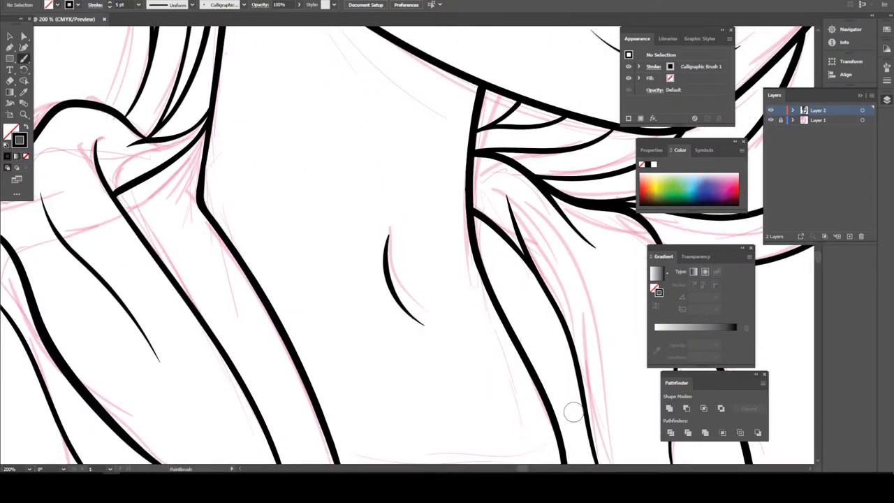
{"action": "scroll", "coordinate": [573, 412], "scroll_direction": "down", "scroll_amount": 1}
{"action": "mouse_move", "coordinate": [477, 255]}
{"action": "left_mouse_down"}
{"action": "mouse_move", "coordinate": [468, 361]}
{"action": "mouse_move", "coordinate": [386, 374]}
{"action": "mouse_move", "coordinate": [305, 321]}
{"action": "left_mouse_up"}
{"action": "left_click_drag", "start_coordinate": [271, 296], "coordinate": [349, 365]}
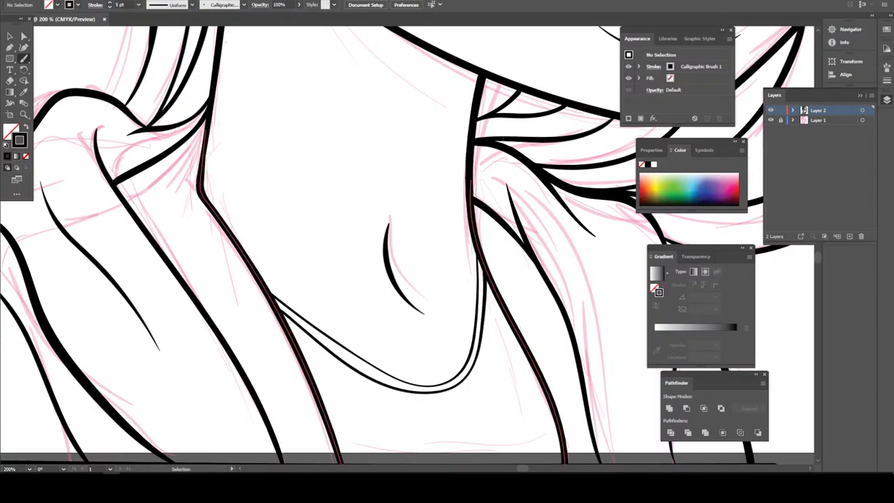
- Zoom out to review the whole artboard's line art and switch to the Selection tool
{"action": "key", "text": "ctrl+minus"}
{"action": "key", "text": "ctrl+minus"}
{"action": "key", "text": "ctrl+minus"}
{"action": "key", "text": "ctrl+minus"}
{"action": "key", "text": "ctrl+minus"}
{"action": "key", "text": "ctrl+plus"}
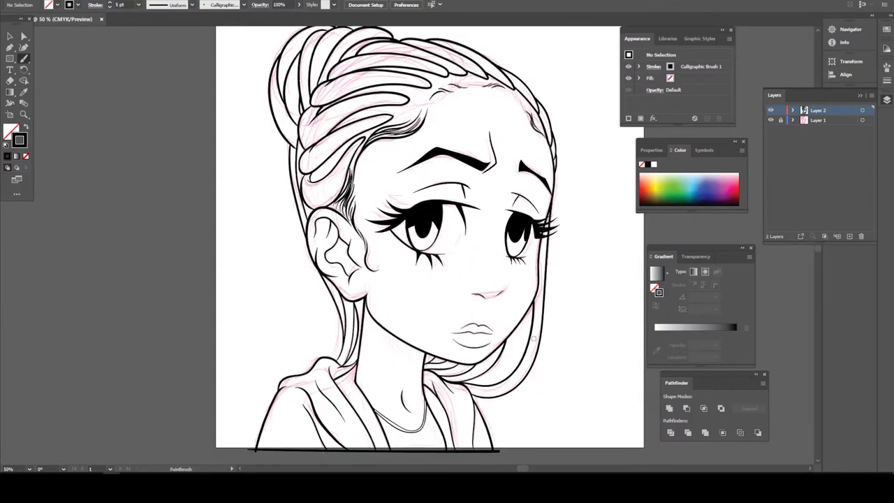
{"action": "scroll", "coordinate": [555, 291], "scroll_direction": "right", "scroll_amount": 2}
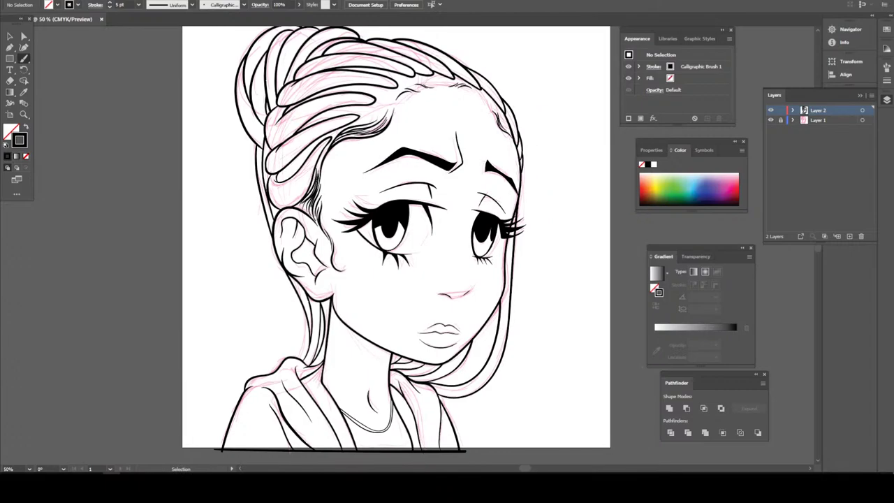
{"action": "scroll", "coordinate": [556, 292], "scroll_direction": "right", "scroll_amount": 1}
{"action": "scroll", "coordinate": [555, 292], "scroll_direction": "right", "scroll_amount": 1}
{"action": "key", "text": "ctrl+minus"}
{"action": "scroll", "coordinate": [555, 292], "scroll_direction": "up", "scroll_amount": 2}
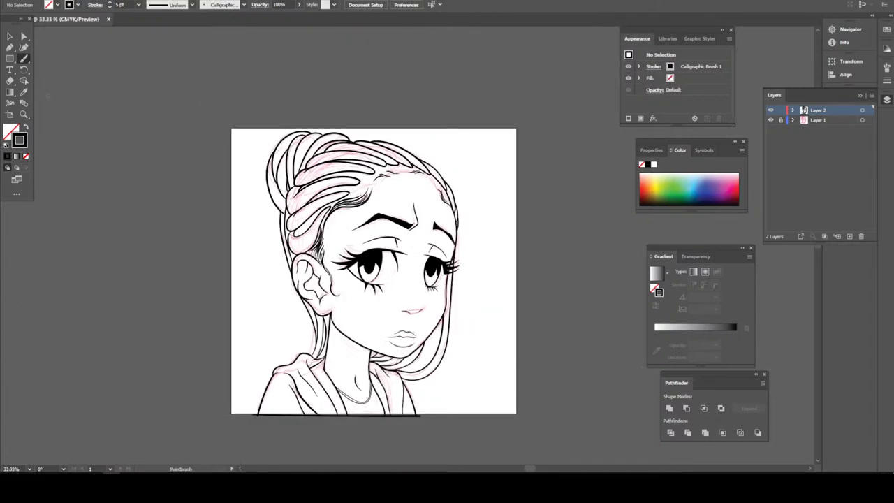
{"action": "key", "text": "v"}
- Select all strokes, expand their appearance into filled shapes, merge them with Pathfinder, and deselect
{"action": "key", "text": "ctrl+a"}
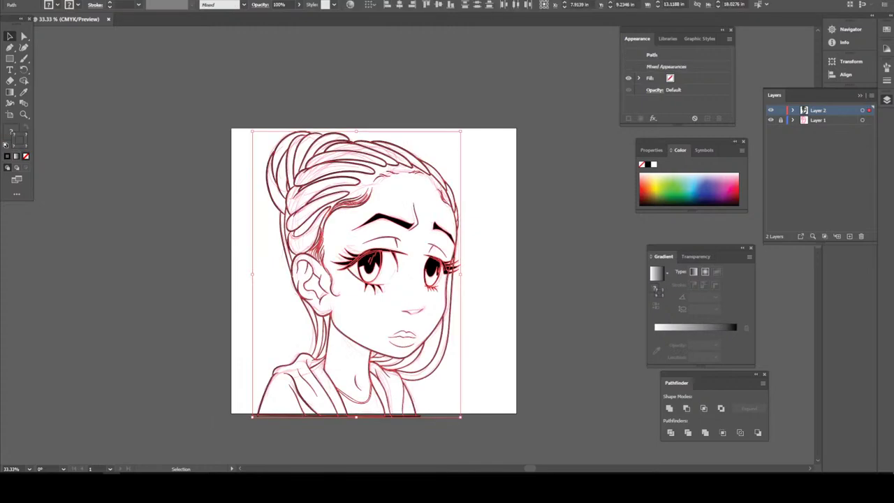
{"action": "left_click", "coordinate": [91, 2]}
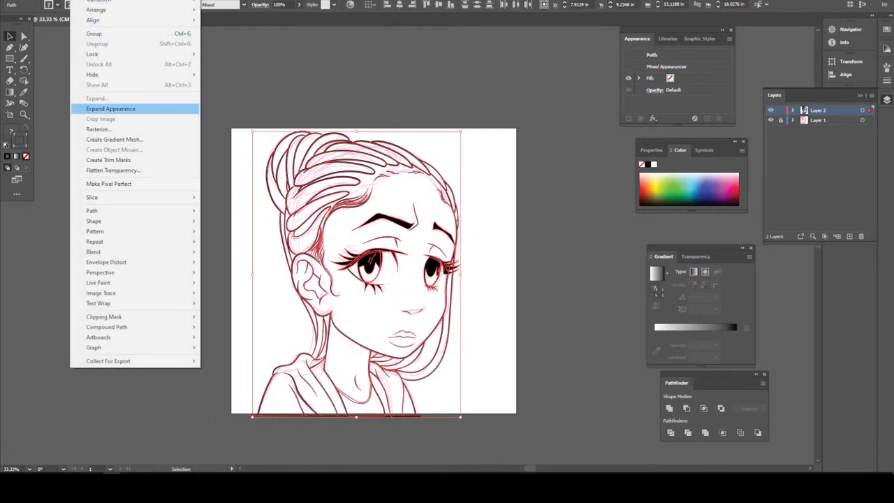
{"action": "left_click", "coordinate": [135, 108]}
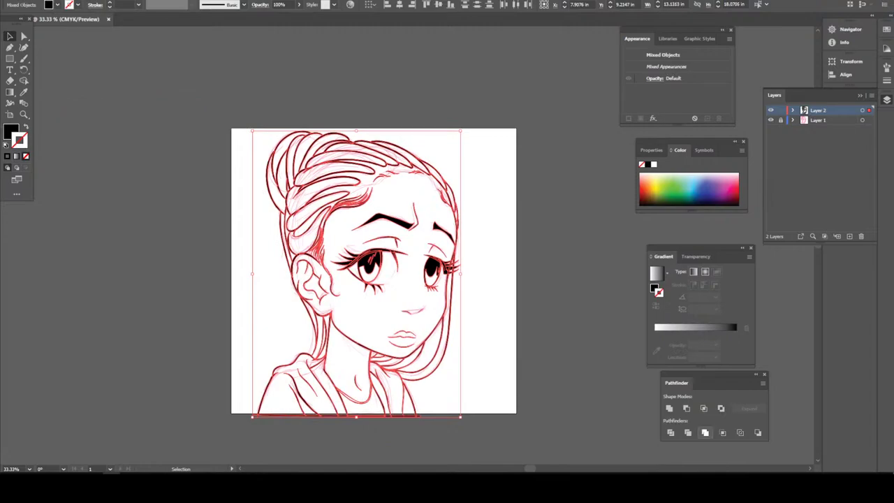
{"action": "left_click", "coordinate": [705, 432]}
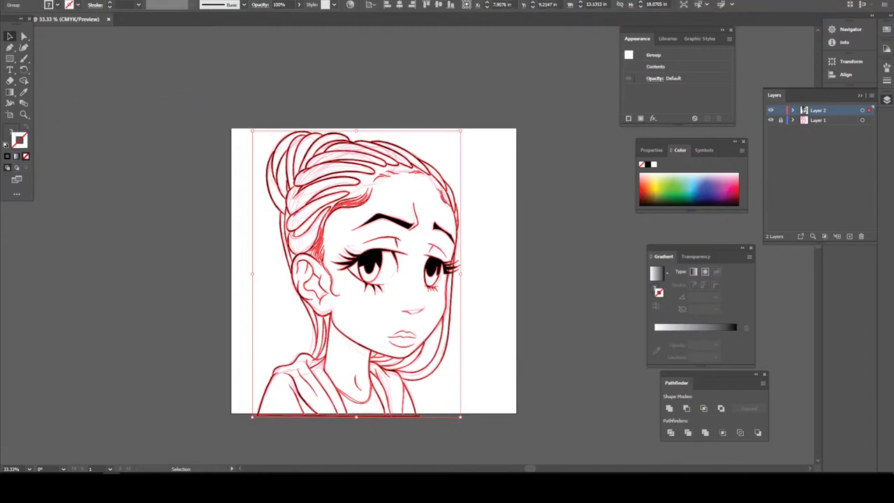
{"action": "key", "text": "ctrl+shift+a"}
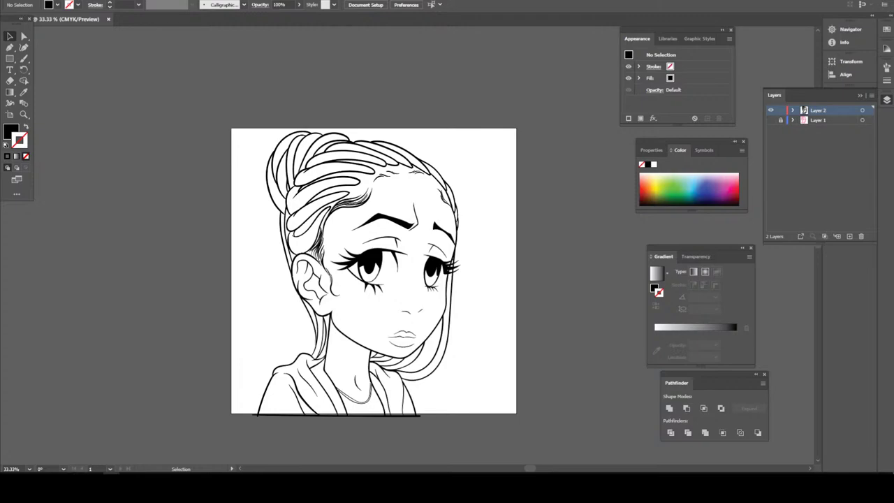
- Set the Paintbrush to a 3 pt black stroke and paint the first strands at the hairline
{"action": "scroll", "coordinate": [423, 210], "scroll_direction": "up", "scroll_amount": 2}
{"action": "scroll", "coordinate": [423, 233], "scroll_direction": "up", "scroll_amount": 4, "text": "alt"}
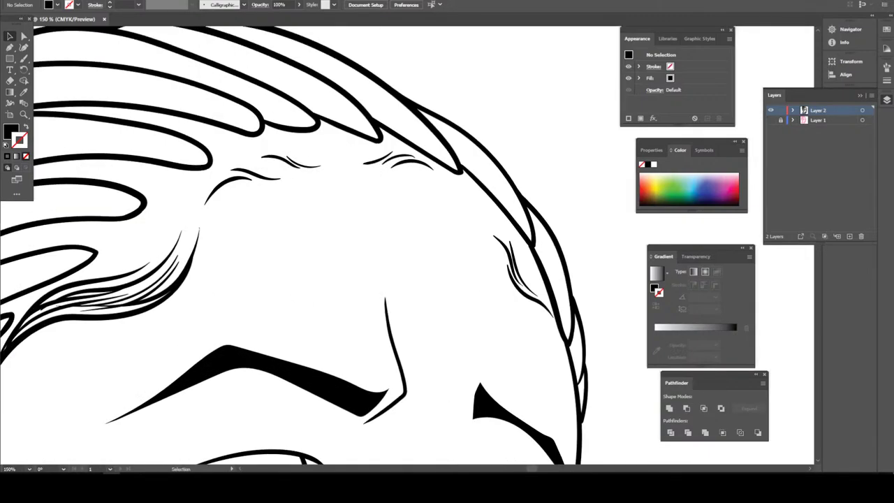
{"action": "key", "text": "b"}
{"action": "key", "text": "shift+x"}
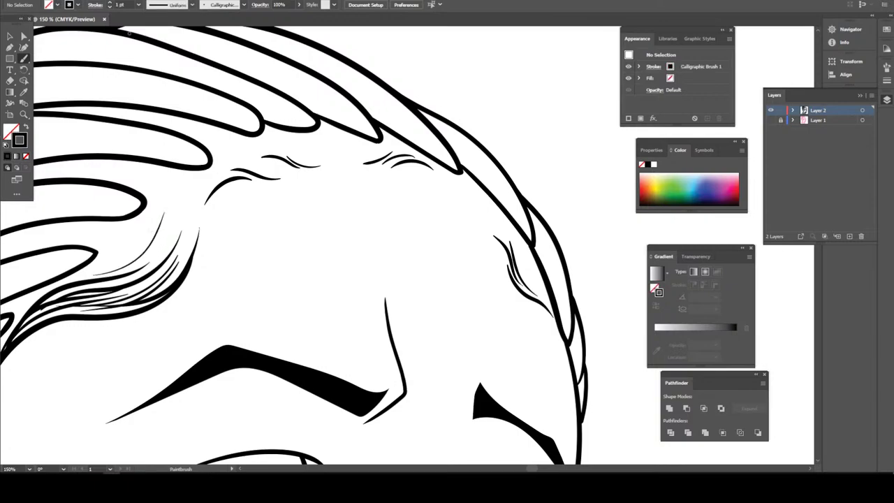
{"action": "left_click", "coordinate": [138, 5]}
{"action": "left_click", "coordinate": [146, 73]}
{"action": "mouse_move", "coordinate": [143, 269]}
{"action": "left_mouse_down"}
{"action": "mouse_move", "coordinate": [183, 197]}
{"action": "mouse_move", "coordinate": [255, 165]}
{"action": "mouse_move", "coordinate": [338, 169]}
{"action": "left_mouse_up"}
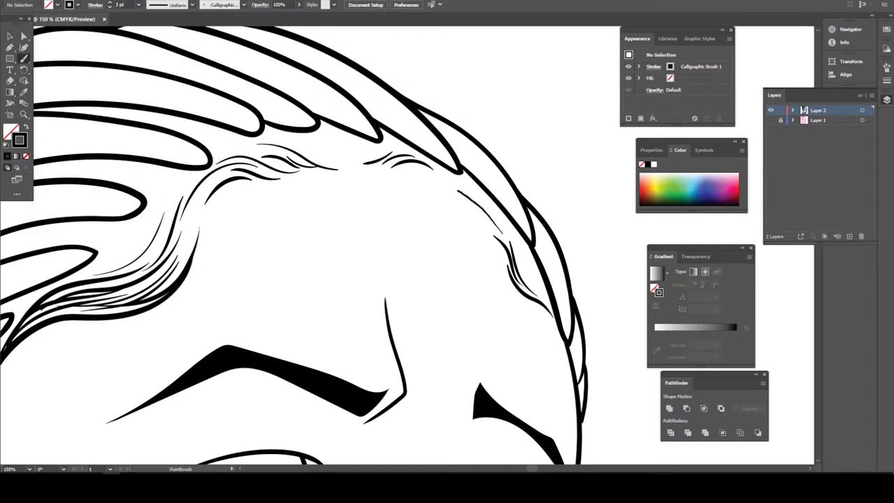
{"action": "mouse_move", "coordinate": [505, 234]}
{"action": "left_mouse_down"}
{"action": "mouse_move", "coordinate": [420, 186]}
{"action": "mouse_move", "coordinate": [363, 176]}
{"action": "left_mouse_up"}
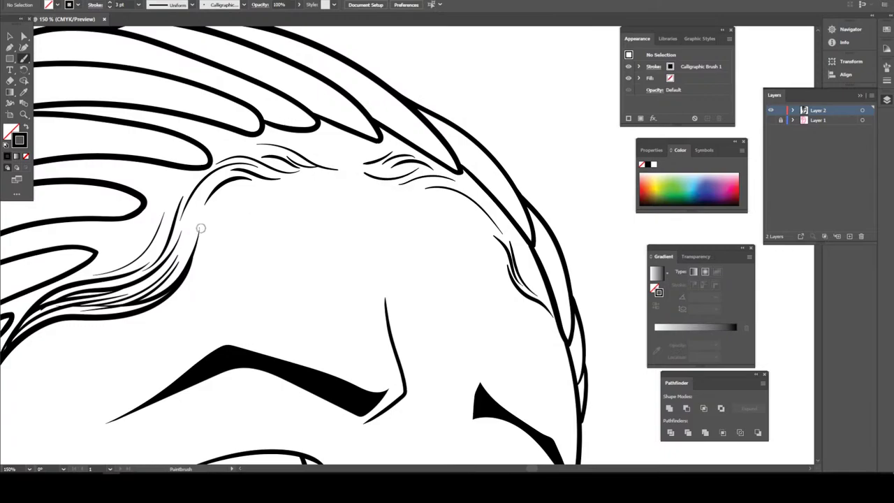
- Paint more thin hair strands along the hairline and up into the hair
{"action": "key", "text": "ctrl+minus"}
{"action": "key", "text": "ctrl+minus"}
{"action": "key", "text": "ctrl+minus"}
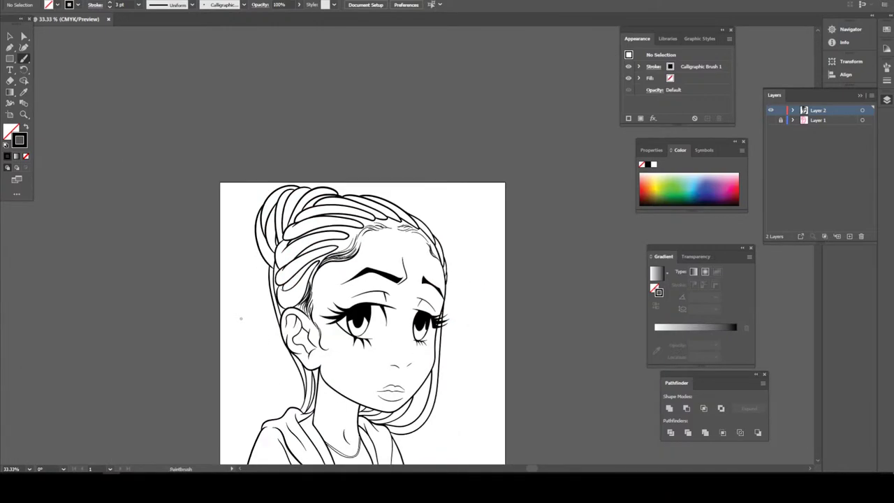
{"action": "key", "text": "ctrl+plus"}
{"action": "key", "text": "ctrl+plus"}
{"action": "scroll", "coordinate": [242, 340], "scroll_direction": "up", "scroll_amount": 1}
{"action": "key", "text": "ctrl+plus"}
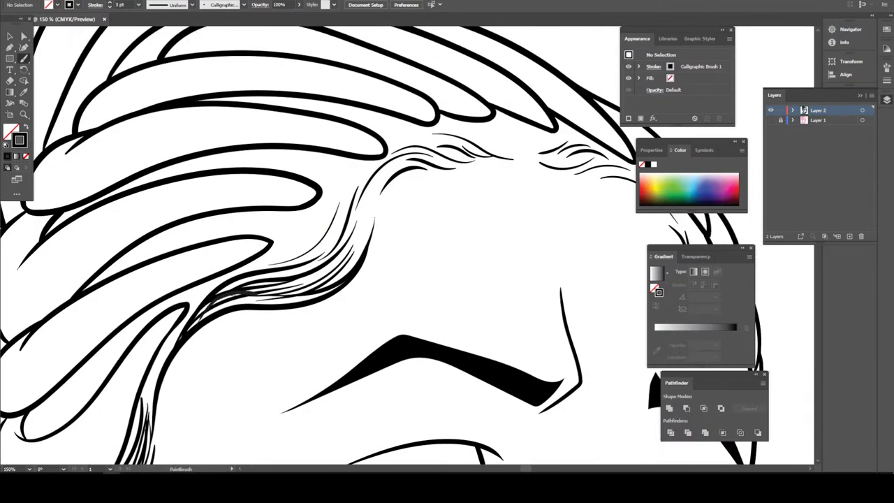
{"action": "left_click_drag", "start_coordinate": [293, 299], "coordinate": [327, 288]}
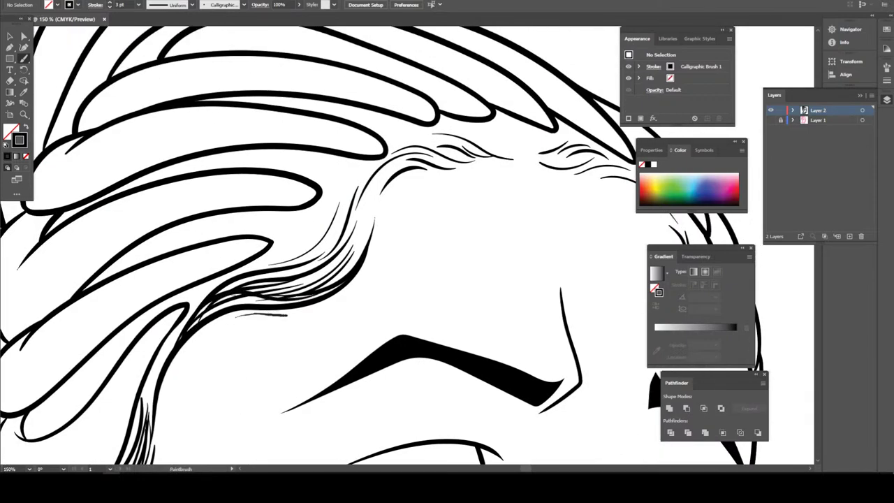
{"action": "left_click_drag", "start_coordinate": [229, 320], "coordinate": [374, 241]}
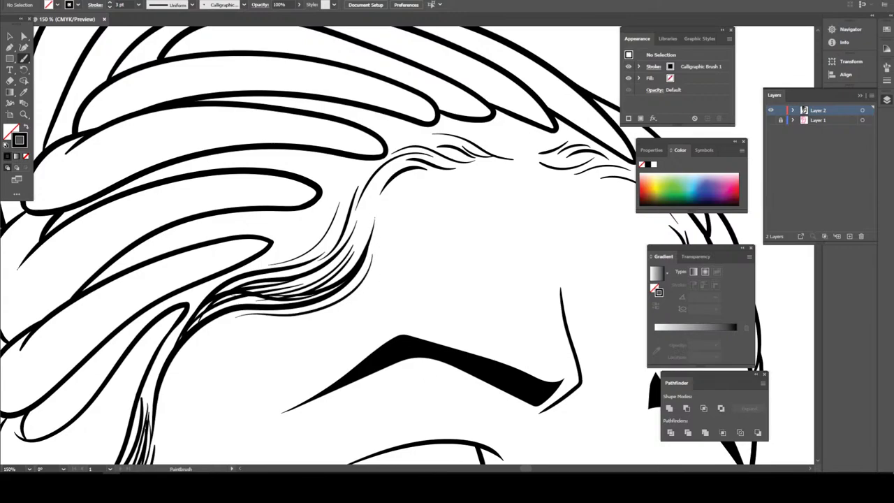
- Add one more thin strand among the hair, then review the portrait at whole-artboard view
{"action": "key", "text": "ctrl+minus"}
{"action": "key", "text": "ctrl+minus"}
{"action": "key", "text": "ctrl+minus"}
{"action": "key", "text": "ctrl+minus"}
{"action": "key", "text": "ctrl+minus"}
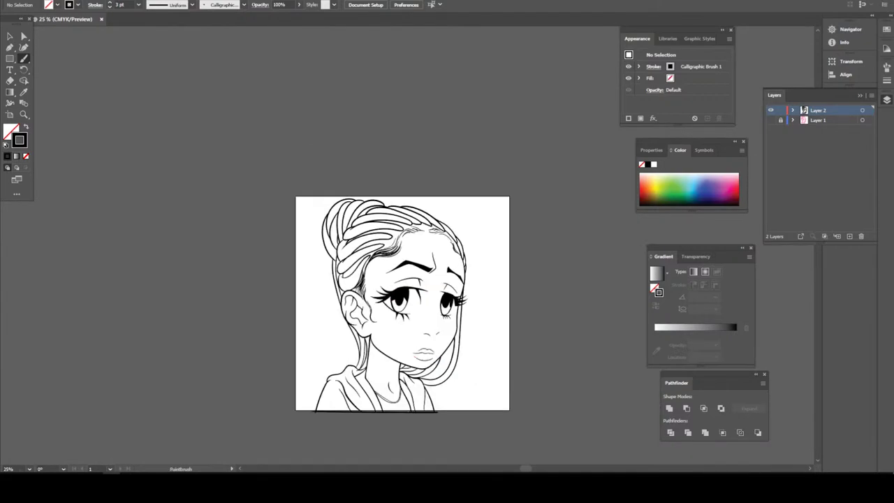
{"action": "key", "text": "ctrl+plus"}
{"action": "key", "text": "ctrl+plus"}
{"action": "key", "text": "ctrl+plus"}
{"action": "key", "text": "ctrl+plus"}
{"action": "key", "text": "ctrl+plus"}
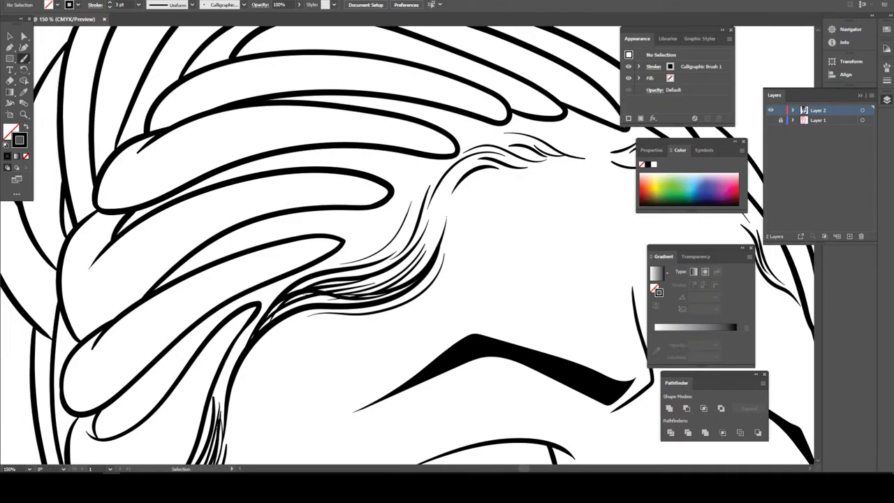
{"action": "left_click_drag", "start_coordinate": [447, 245], "coordinate": [468, 276]}
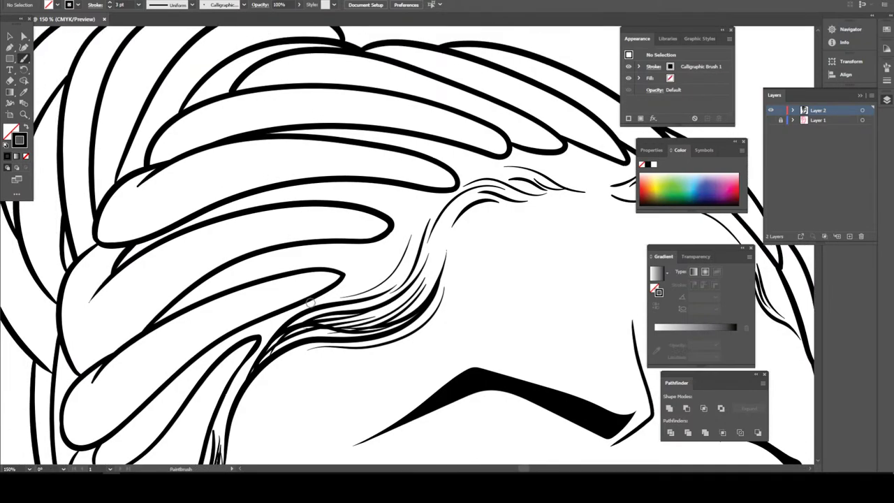
{"action": "mouse_move", "coordinate": [333, 293]}
{"action": "left_mouse_down"}
{"action": "mouse_move", "coordinate": [398, 247]}
{"action": "mouse_move", "coordinate": [428, 203]}
{"action": "left_mouse_up"}
{"action": "key", "text": "ctrl+minus"}
{"action": "key", "text": "ctrl+minus"}
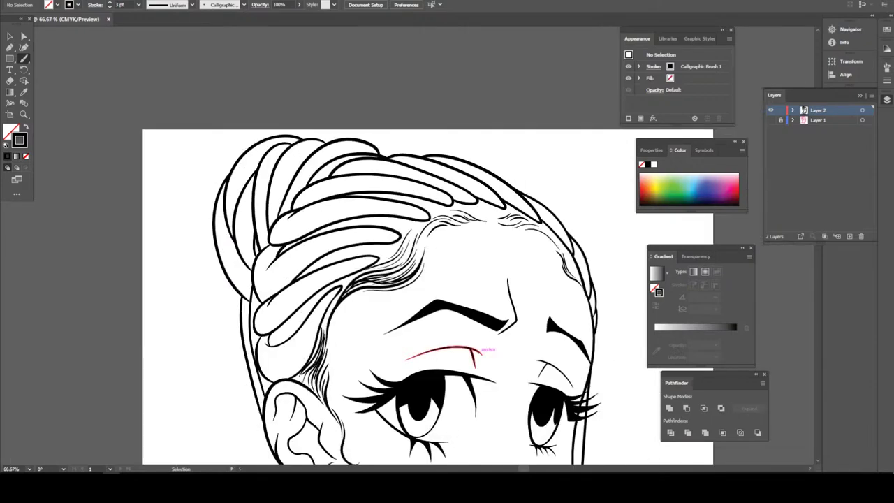
{"action": "key", "text": "ctrl+minus"}
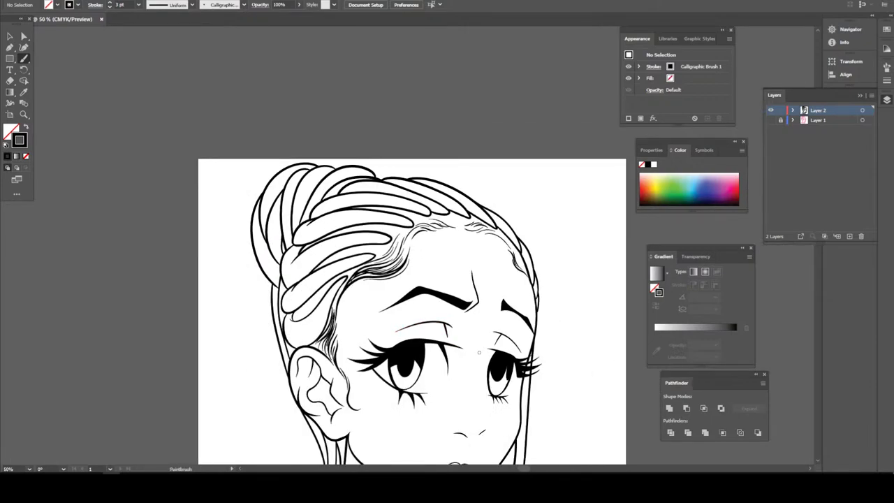
{"action": "scroll", "coordinate": [412, 307], "scroll_direction": "down", "scroll_amount": 2}
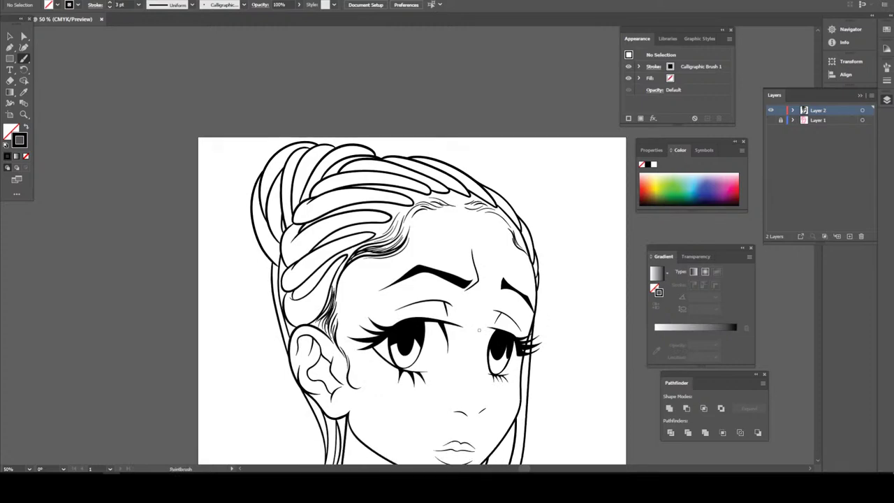
{"action": "scroll", "coordinate": [413, 307], "scroll_direction": "down", "scroll_amount": 2}
{"action": "key", "text": "ctrl+minus"}
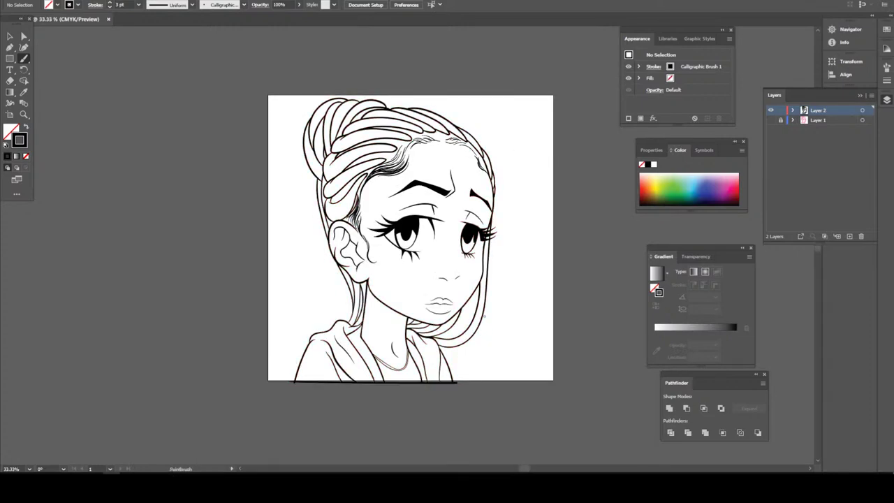
{"action": "key", "text": "ctrl+minus"}
{"action": "key", "text": "ctrl+plus"}
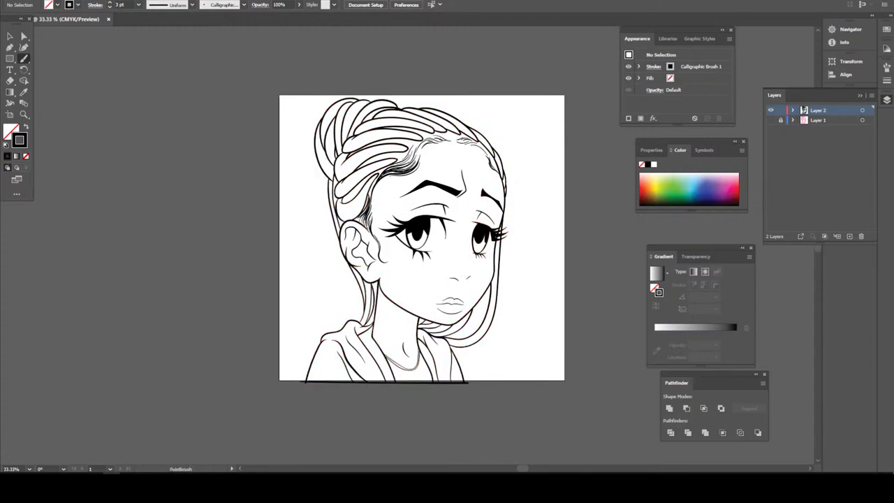
- Select all the line art and apply Object > Expand Appearance
{"action": "left_click", "coordinate": [10, 36]}
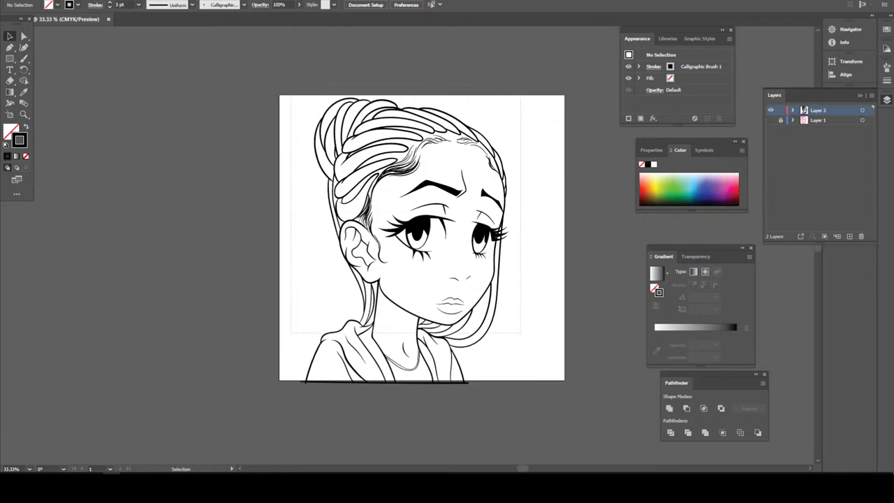
{"action": "key", "text": "ctrl+a"}
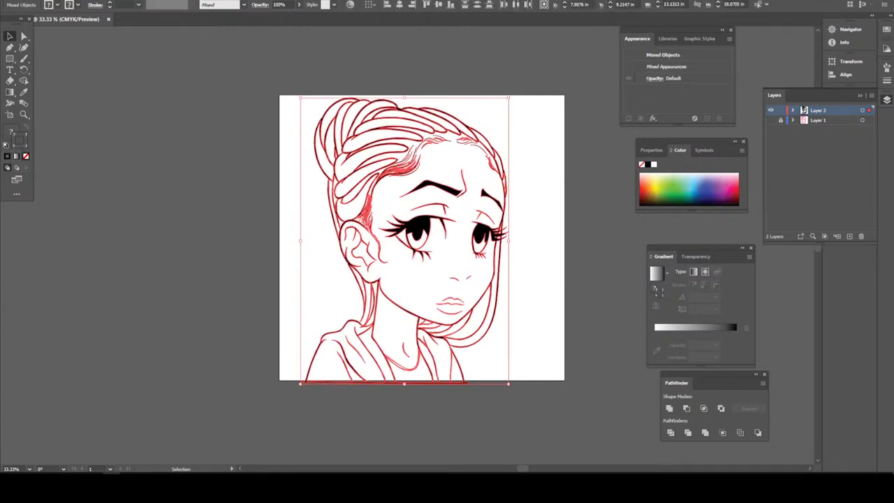
{"action": "left_click", "coordinate": [84, 1]}
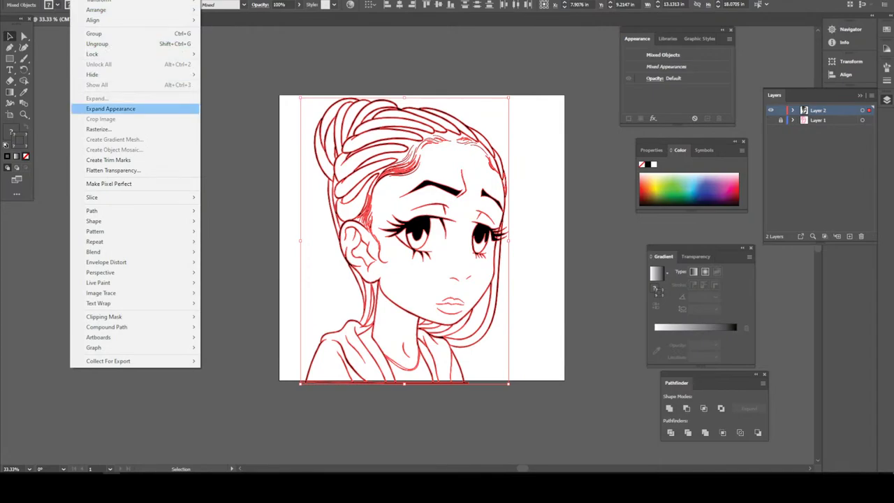
{"action": "left_click", "coordinate": [110, 109]}
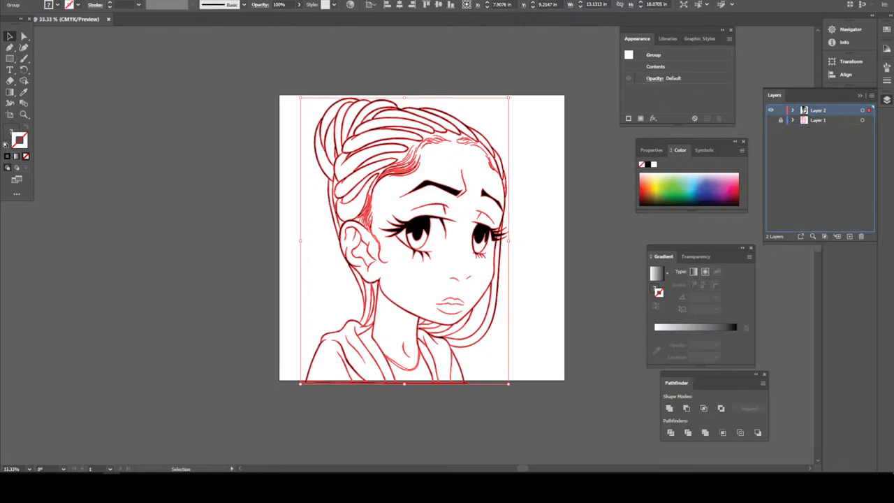
- Duplicate Layer 2 as a locked copy and make the original Layer 2 active
{"action": "left_click_drag", "start_coordinate": [819, 111], "coordinate": [850, 237]}
{"action": "key", "text": "ctrl+2"}
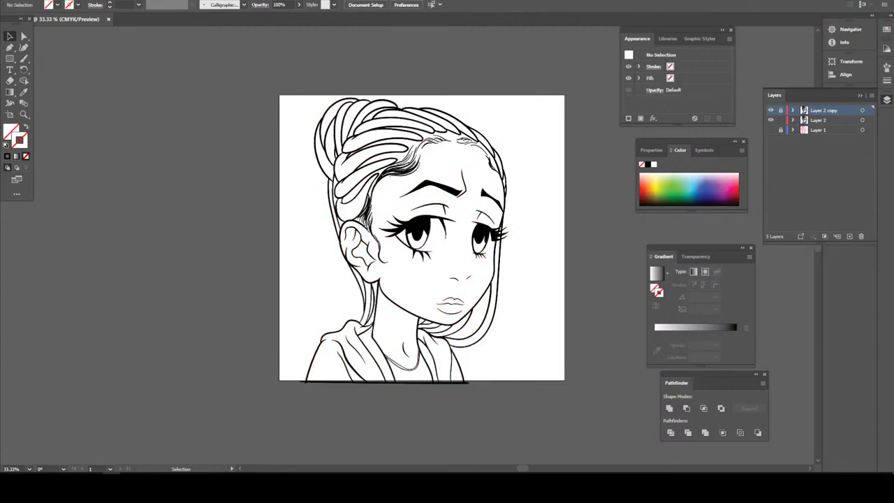
{"action": "left_click", "coordinate": [824, 120]}
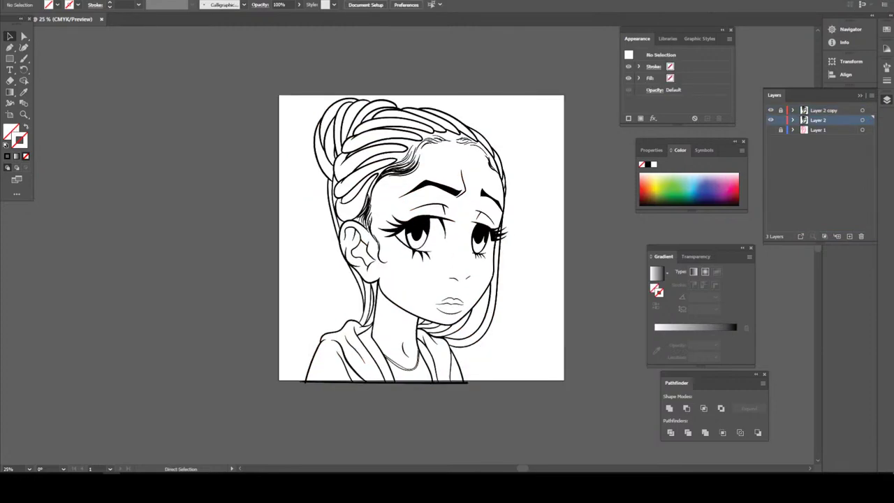
{"action": "scroll", "coordinate": [419, 237], "scroll_direction": "right", "scroll_amount": 2}
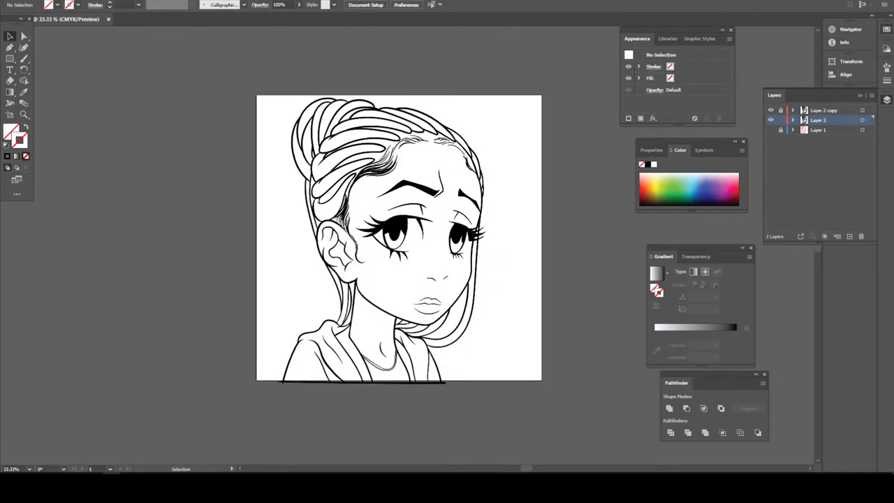
- Open CHIWORLD SKIN TONES #1 from G:\pc files\New folder, docked beside Swatches and enlarged to show all rows
{"action": "left_click", "coordinate": [887, 30]}
{"action": "left_click", "coordinate": [767, 104]}
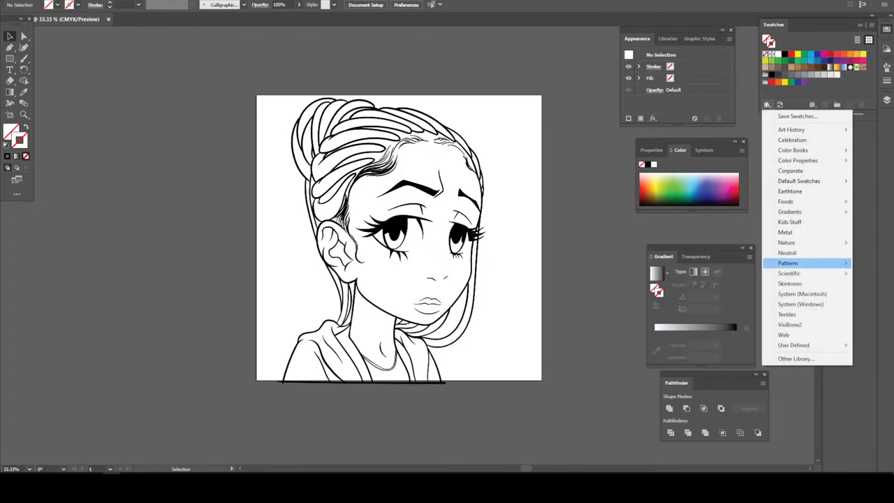
{"action": "left_click", "coordinate": [796, 358]}
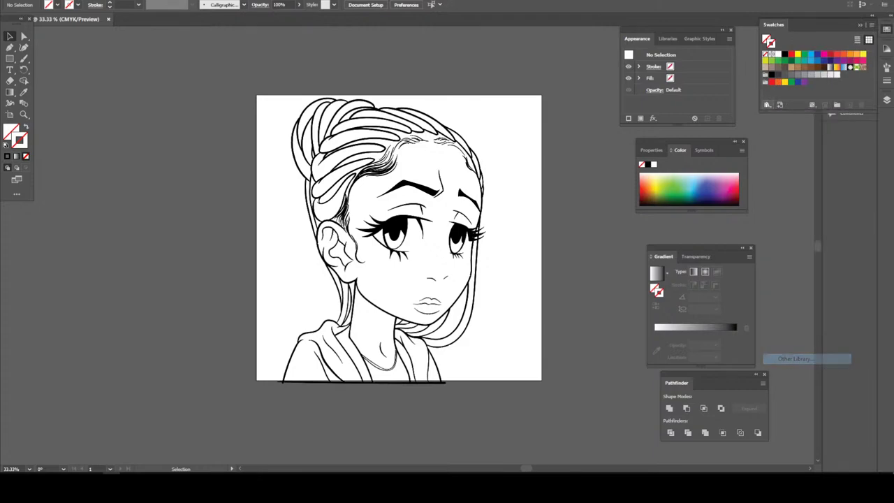
{"action": "left_click", "coordinate": [39, 201]}
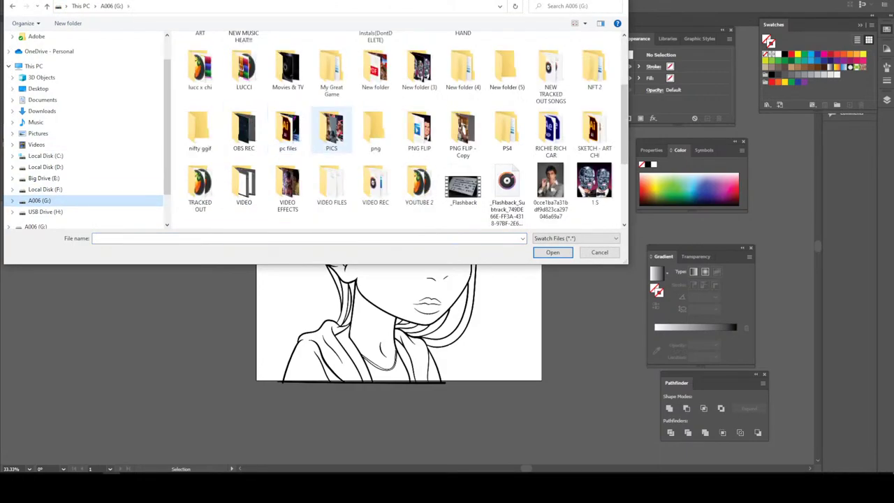
{"action": "double_click", "coordinate": [288, 130]}
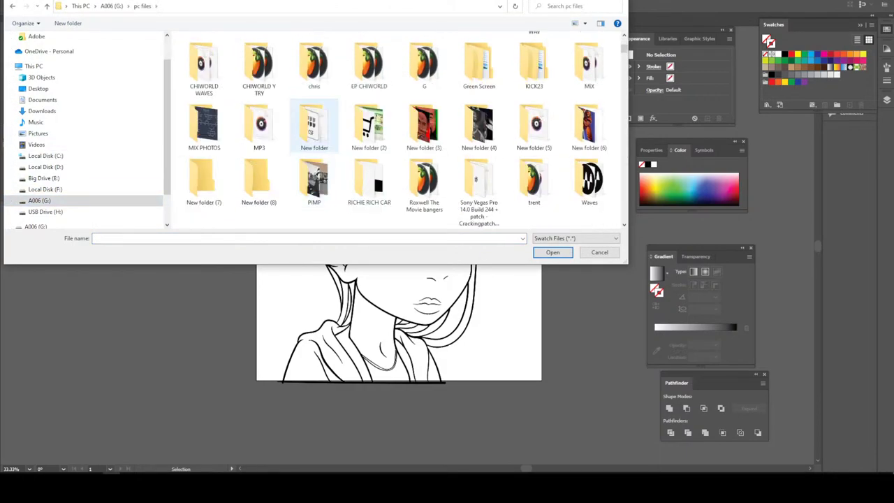
{"action": "double_click", "coordinate": [314, 126]}
{"action": "double_click", "coordinate": [224, 60]}
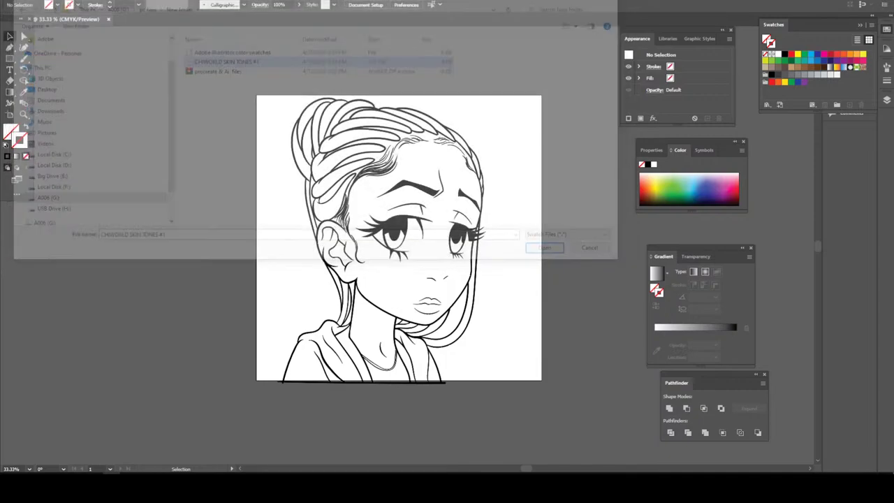
{"action": "left_click_drag", "start_coordinate": [430, 212], "coordinate": [811, 24]}
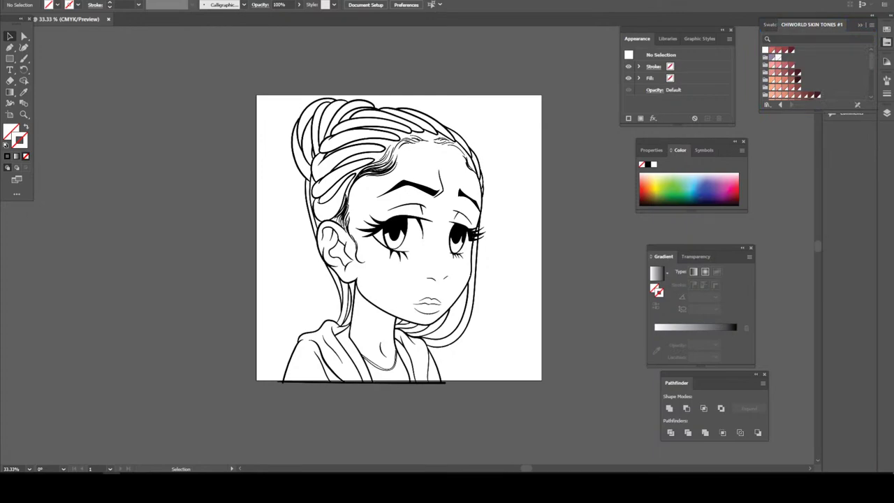
{"action": "left_click_drag", "start_coordinate": [818, 110], "coordinate": [818, 288]}
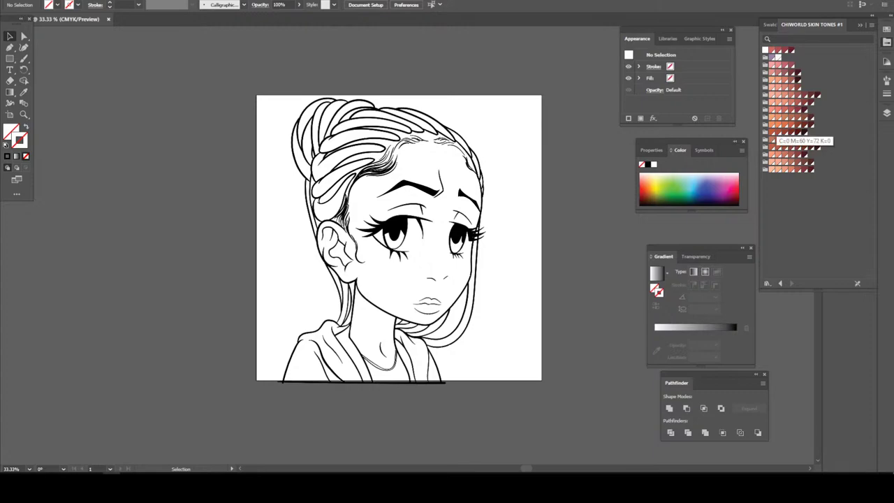
- Draw an orange skin-tone filled rectangle covering the whole portrait
{"action": "left_click", "coordinate": [772, 140]}
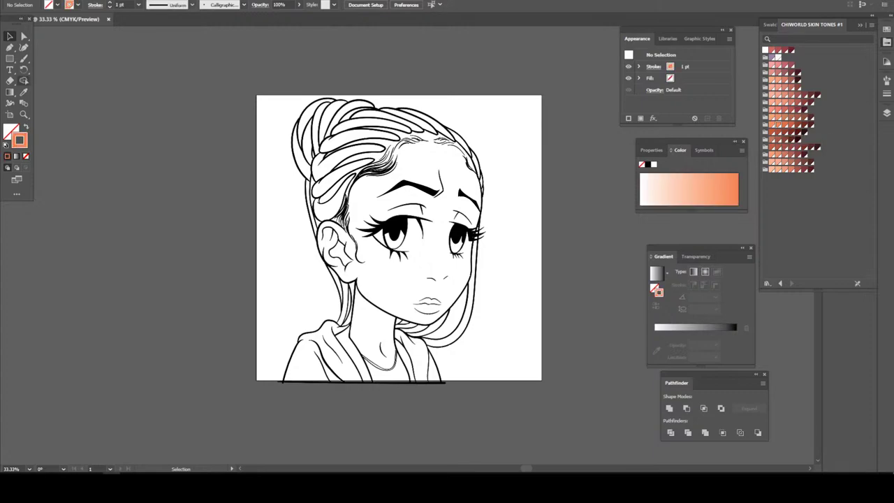
{"action": "left_click", "coordinate": [9, 59]}
{"action": "left_click_drag", "start_coordinate": [252, 81], "coordinate": [518, 402]}
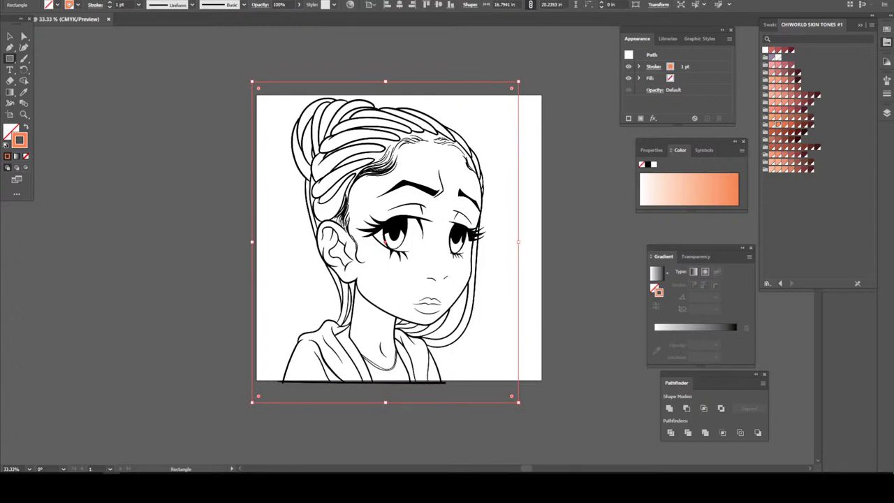
{"action": "key", "text": "shift+x"}
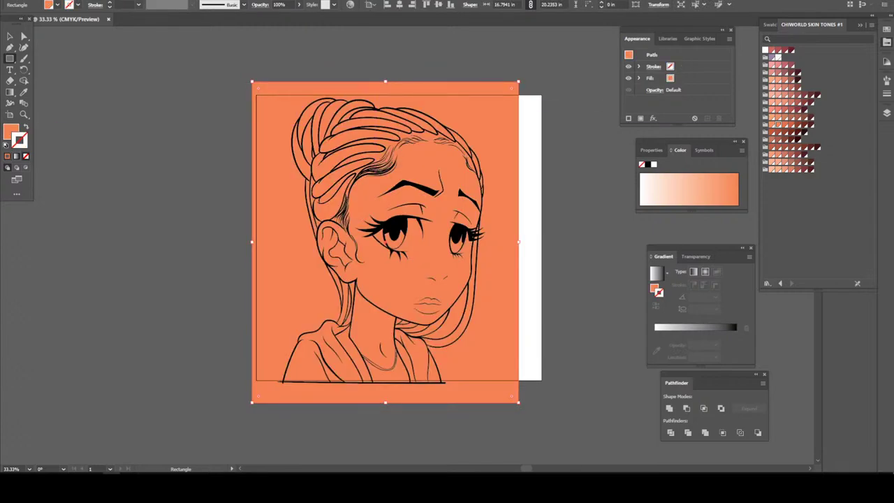
{"action": "key", "text": "v"}
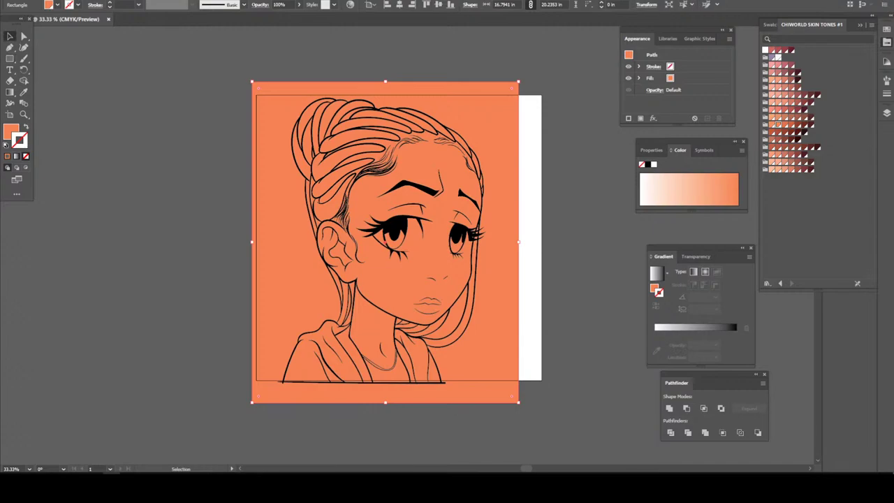
{"action": "left_click", "coordinate": [776, 127]}
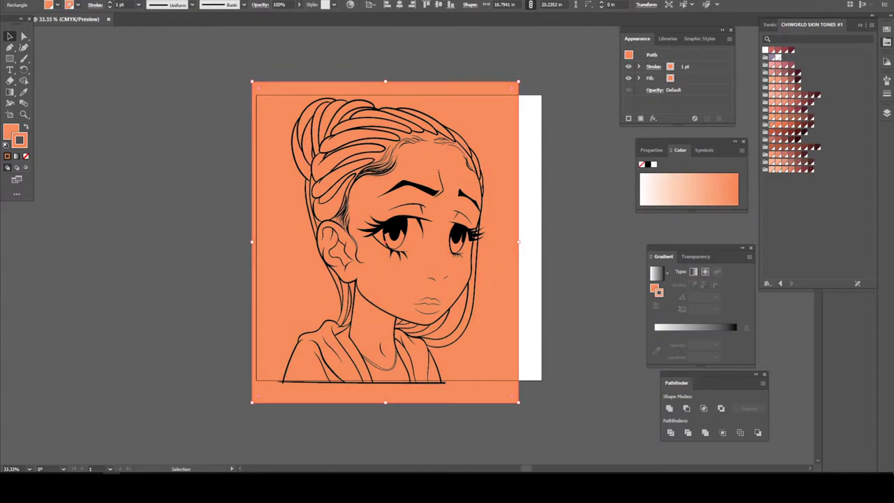
- Send the orange rectangle to the back, select all, and show the Layers panel
{"action": "right_click", "coordinate": [483, 112]}
{"action": "mouse_move", "coordinate": [509, 326]}
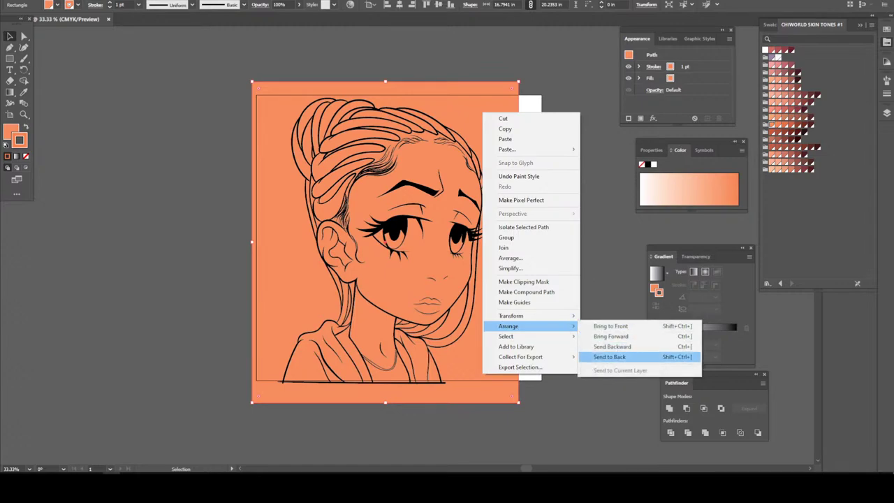
{"action": "left_click", "coordinate": [611, 357]}
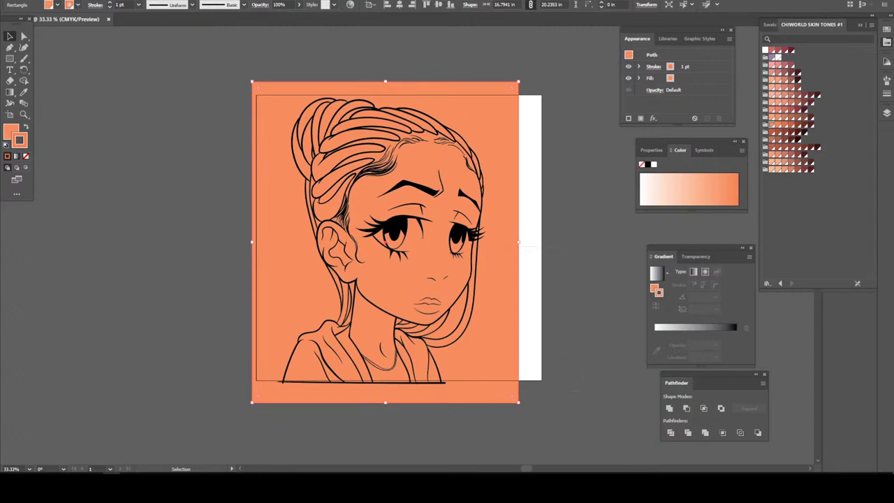
{"action": "key", "text": "ctrl+a"}
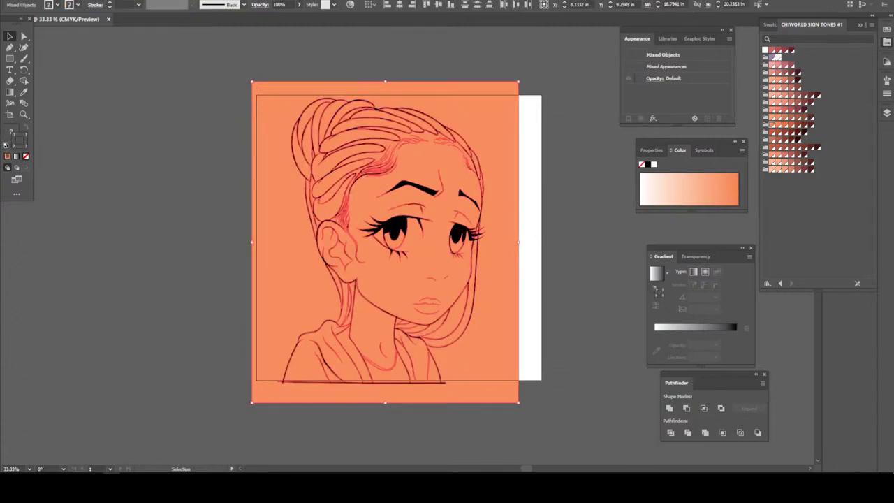
{"action": "left_click", "coordinate": [886, 112]}
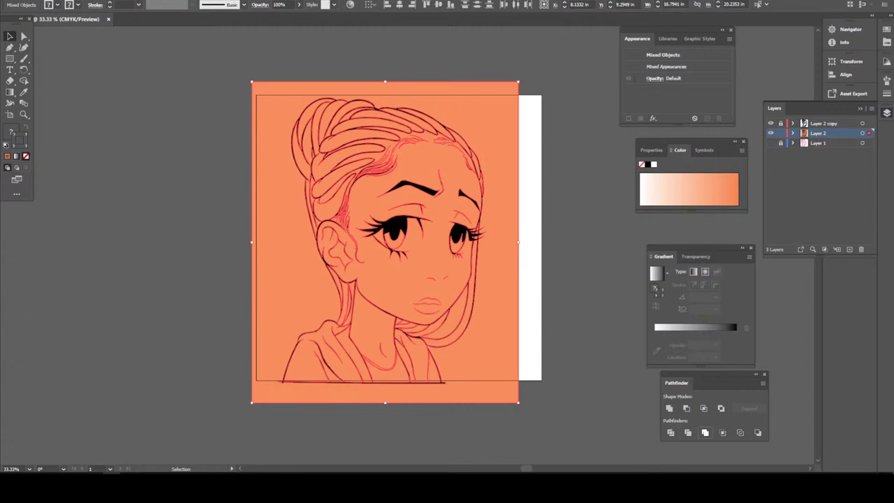
- Group the artwork, isolate it, and delete the orange area outside the girl's outline
{"action": "key", "text": "ctrl+g"}
{"action": "right_click", "coordinate": [503, 102]}
{"action": "left_click", "coordinate": [538, 212]}
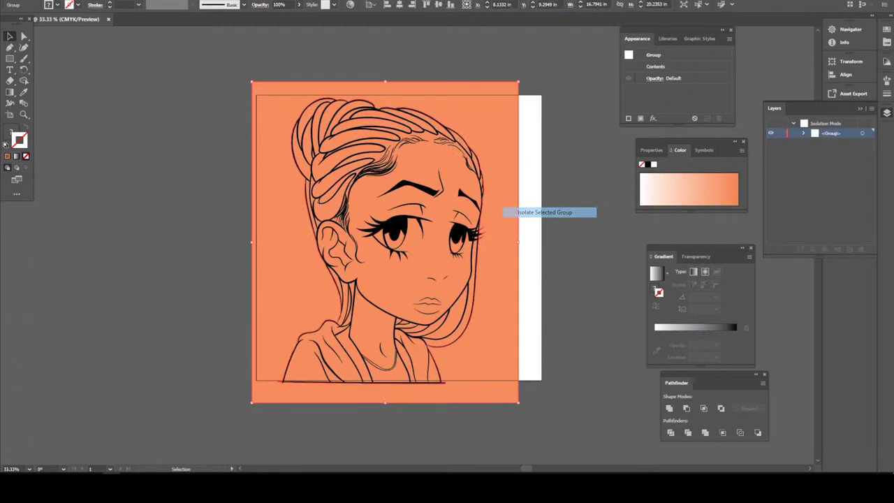
{"action": "key", "text": "a"}
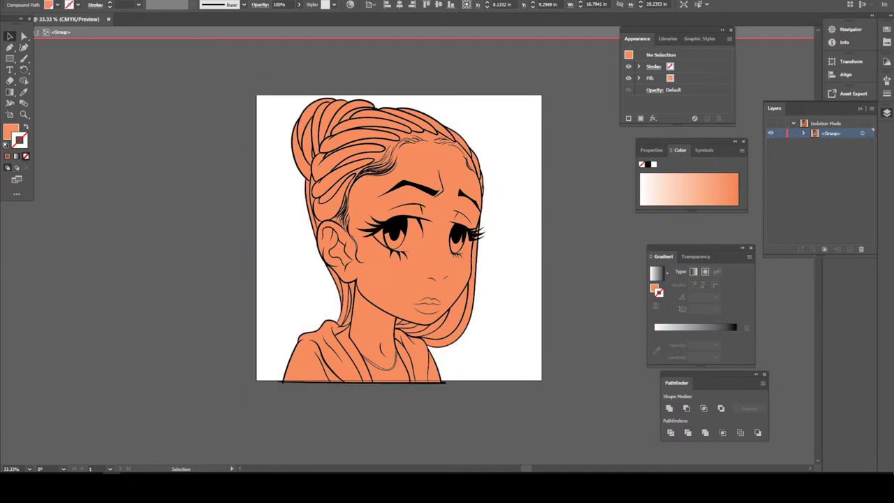
{"action": "key", "text": "ctrl+equal"}
{"action": "key", "text": "ctrl+equal"}
{"action": "scroll", "coordinate": [517, 299], "scroll_direction": "down", "scroll_amount": 2}
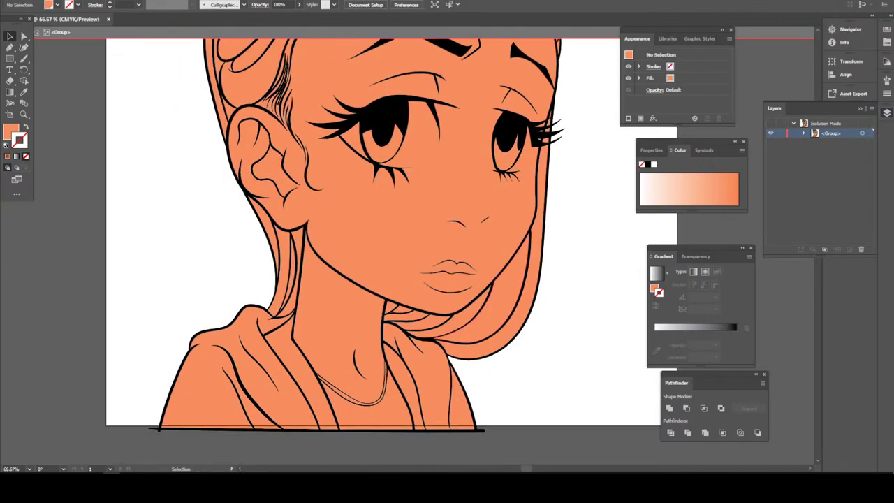
{"action": "scroll", "coordinate": [517, 299], "scroll_direction": "down", "scroll_amount": 2}
{"action": "key", "text": "ctrl+equal"}
{"action": "key", "text": "ctrl+equal"}
- Exit Isolation Mode and select Layer 2's line art group for its context menu
{"action": "key", "text": "v"}
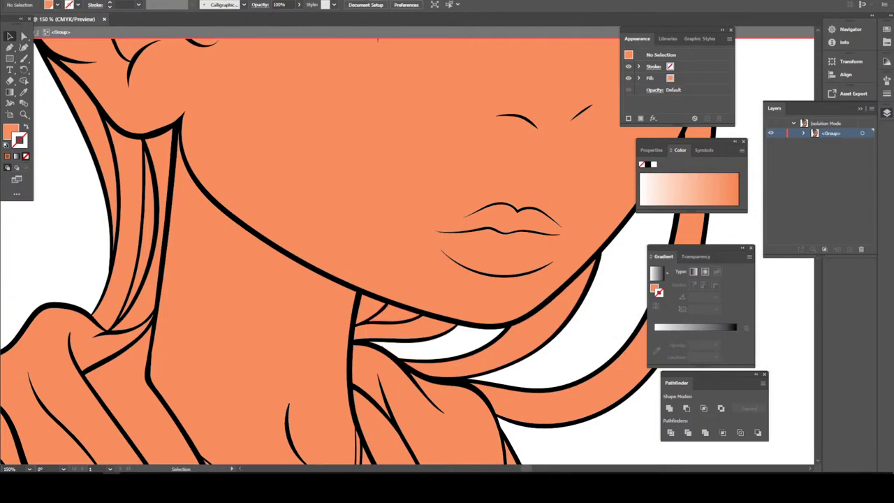
{"action": "key", "text": "ctrl+minus"}
{"action": "key", "text": "ctrl+minus"}
{"action": "key", "text": "ctrl+minus"}
{"action": "key", "text": "ctrl+minus"}
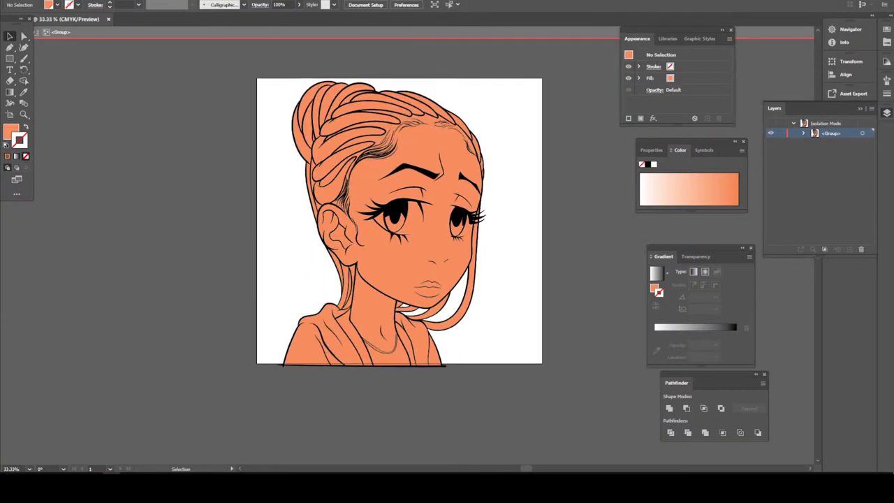
{"action": "scroll", "coordinate": [399, 221], "scroll_direction": "up", "scroll_amount": 3}
{"action": "key", "text": "ctrl+plus"}
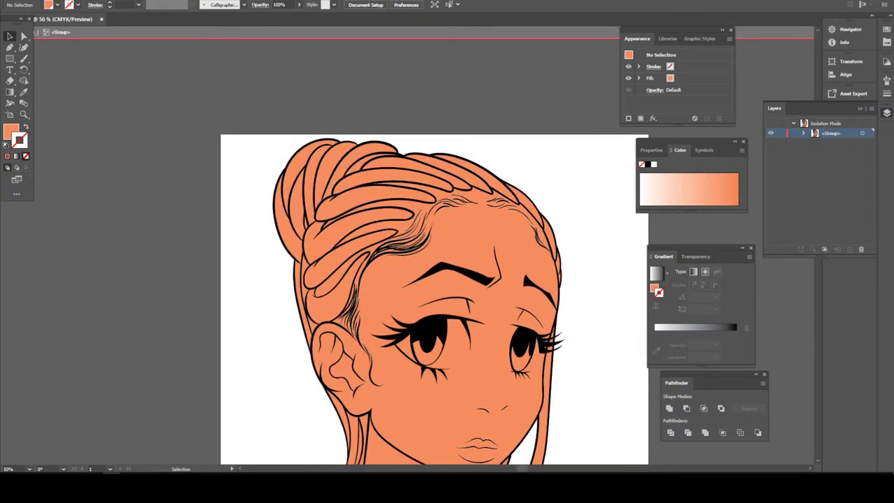
{"action": "scroll", "coordinate": [434, 300], "scroll_direction": "up", "scroll_amount": 1}
{"action": "key", "text": "Escape"}
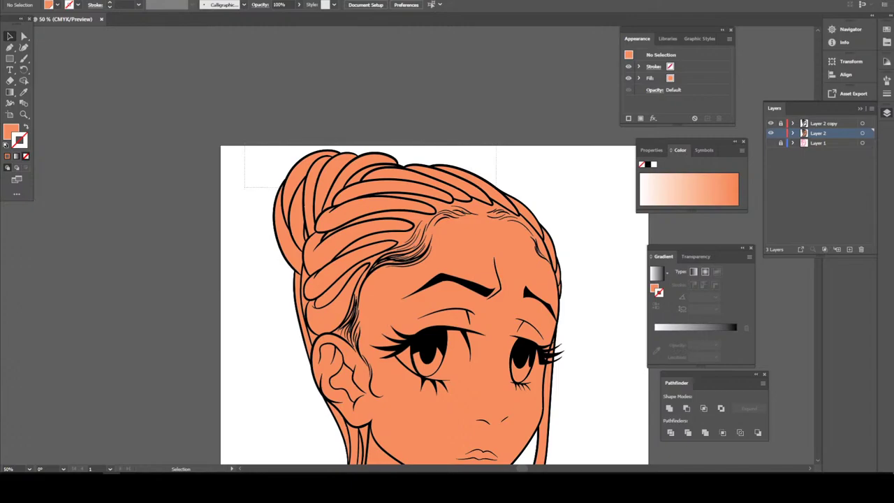
{"action": "key", "text": "ctrl+a"}
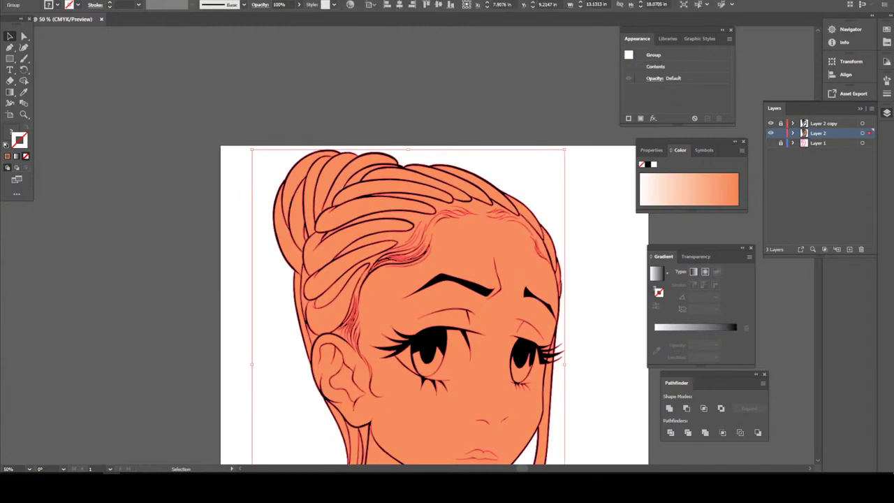
{"action": "right_click", "coordinate": [485, 178]}
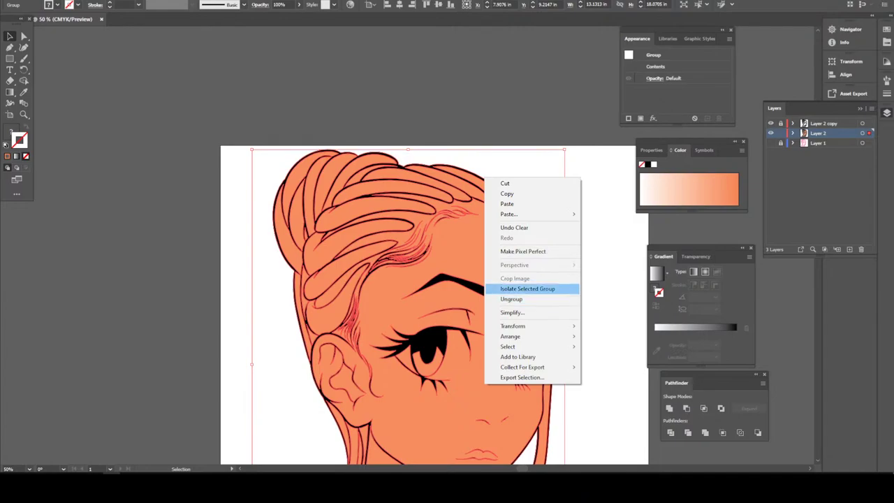
- Isolate the line art group and give the selected hair a dark brown stroke
{"action": "left_click", "coordinate": [528, 289]}
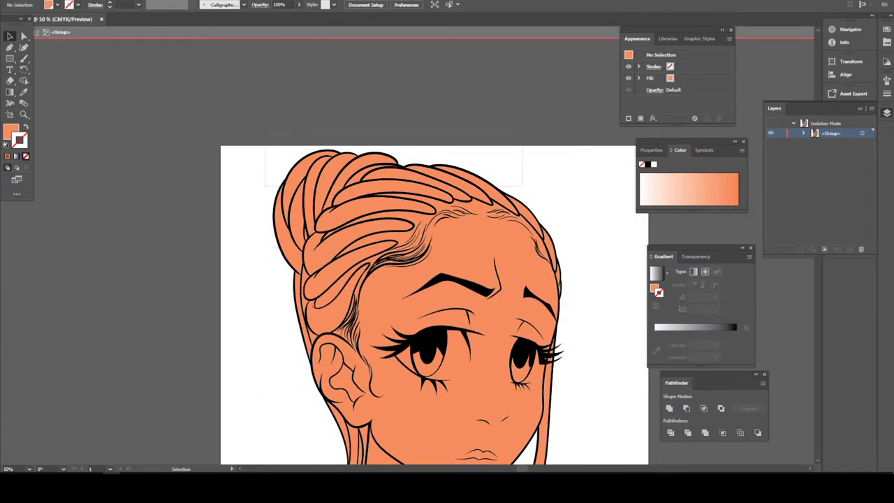
{"action": "left_click_drag", "start_coordinate": [524, 183], "coordinate": [524, 183]}
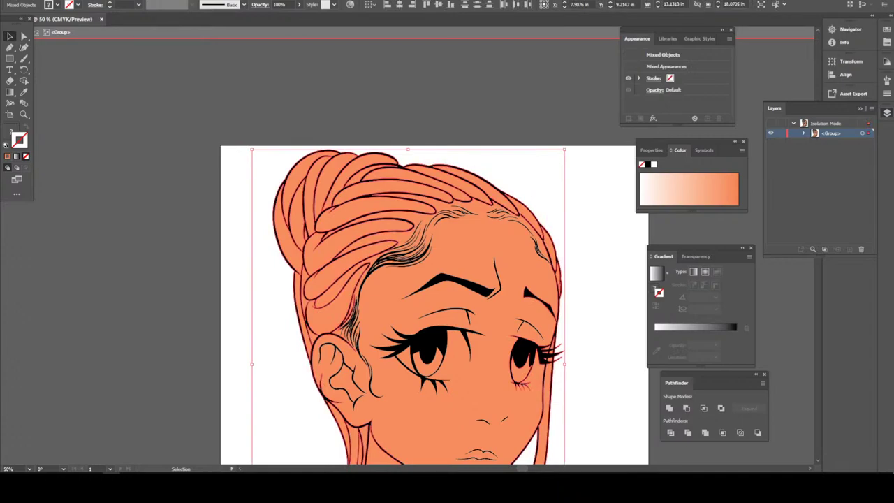
{"action": "key", "text": "shift+x"}
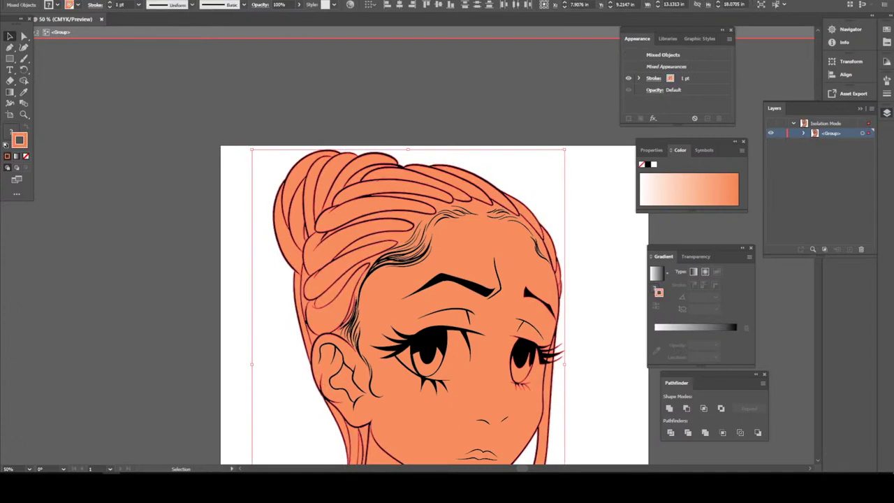
{"action": "double_click", "coordinate": [6, 143]}
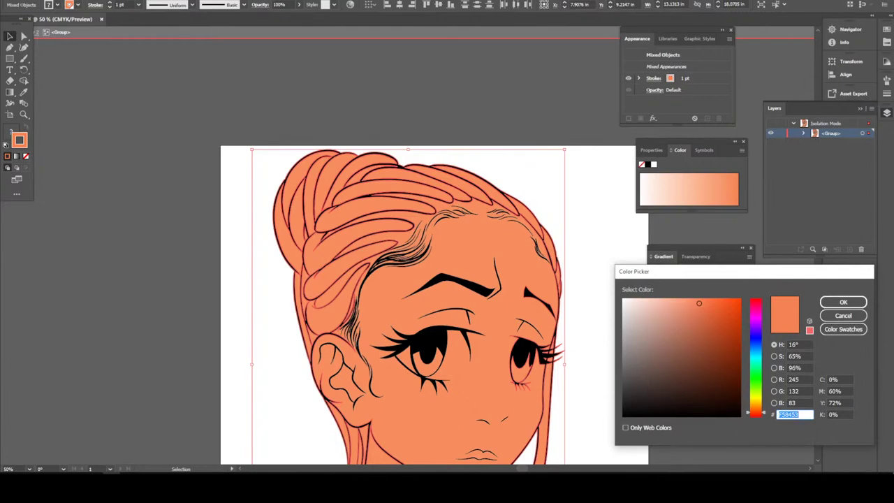
{"action": "left_click_drag", "start_coordinate": [674, 355], "coordinate": [661, 375]}
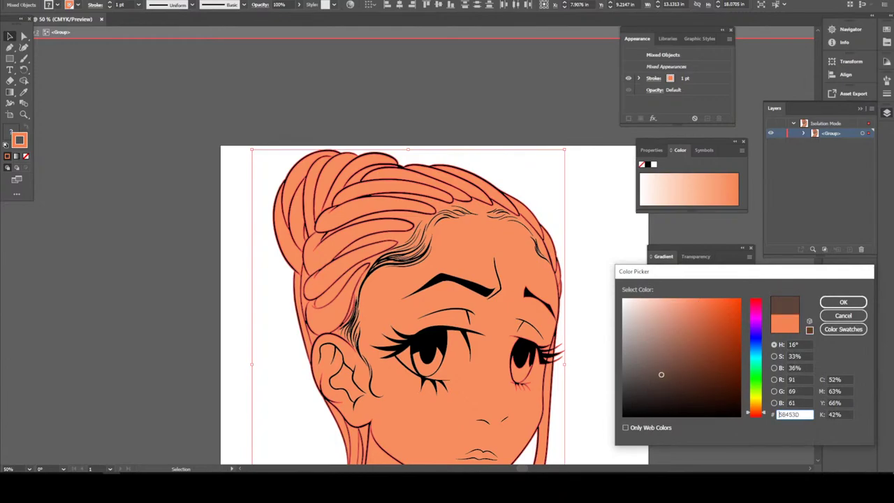
{"action": "left_click", "coordinate": [843, 301]}
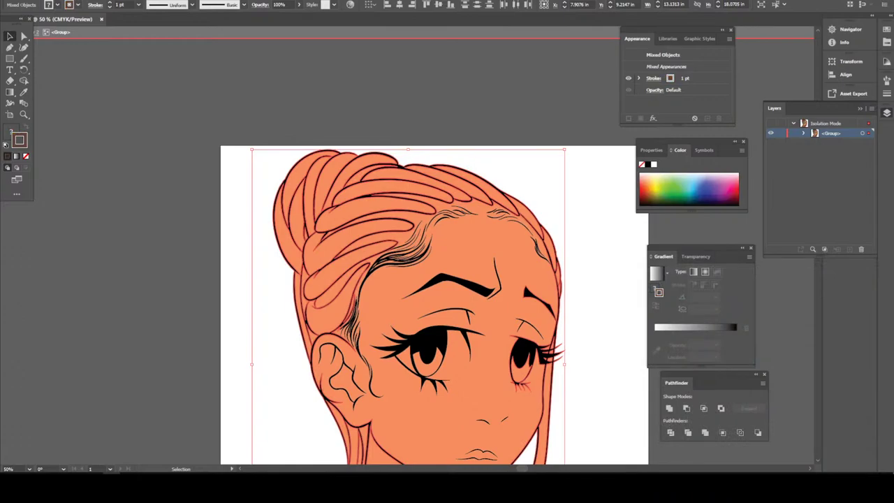
- Refill the hair with a red-tinted dark brown and no stroke
{"action": "left_click", "coordinate": [6, 143]}
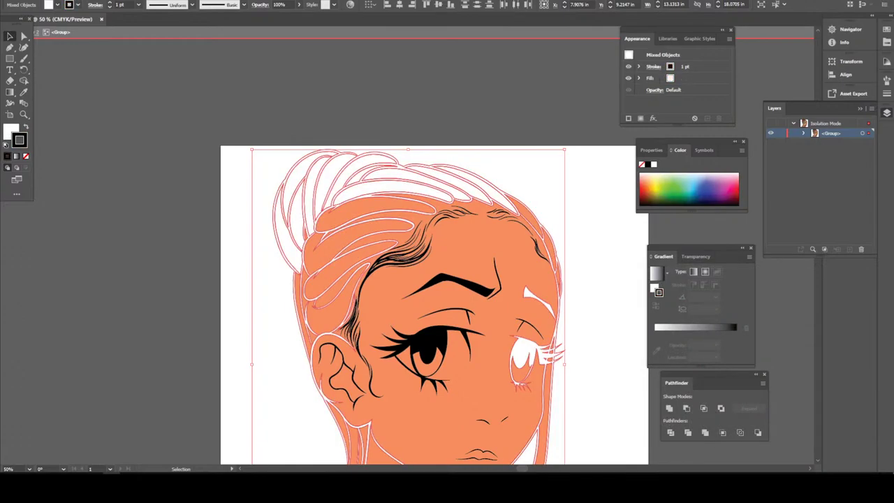
{"action": "left_click", "coordinate": [26, 127]}
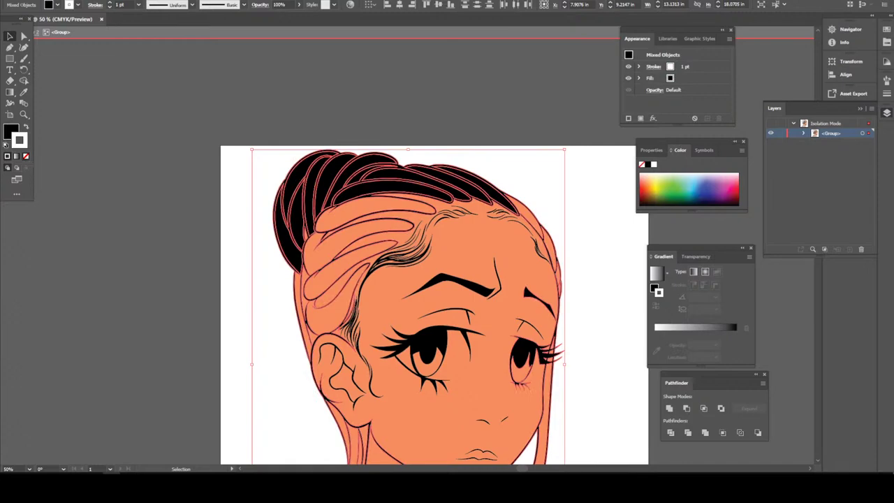
{"action": "left_click", "coordinate": [25, 156]}
{"action": "double_click", "coordinate": [11, 132]}
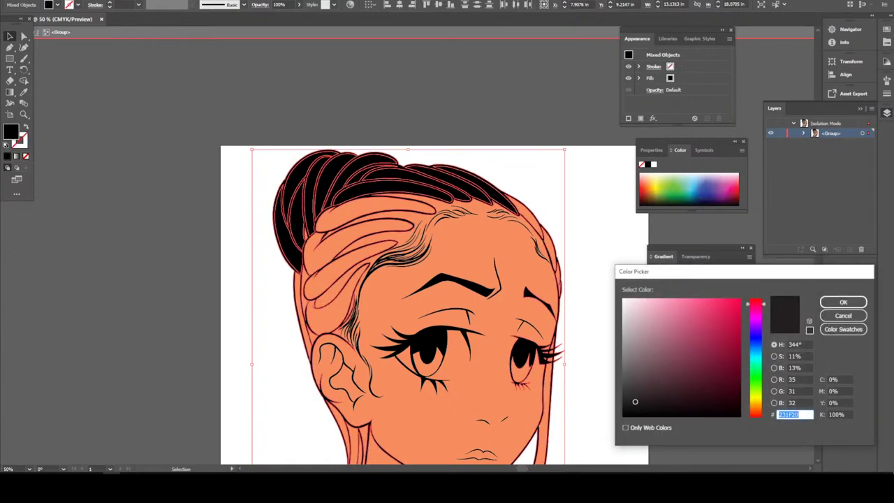
{"action": "left_click_drag", "start_coordinate": [657, 372], "coordinate": [659, 380]}
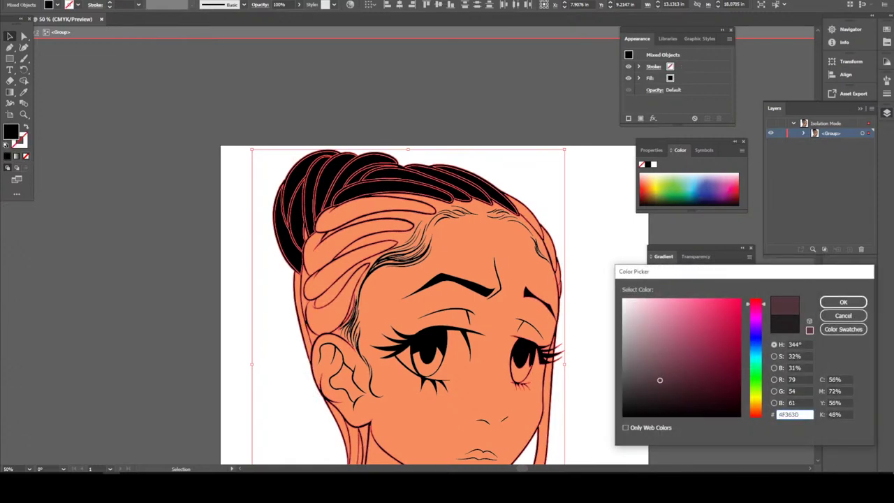
{"action": "left_click_drag", "start_coordinate": [756, 305], "coordinate": [756, 414]}
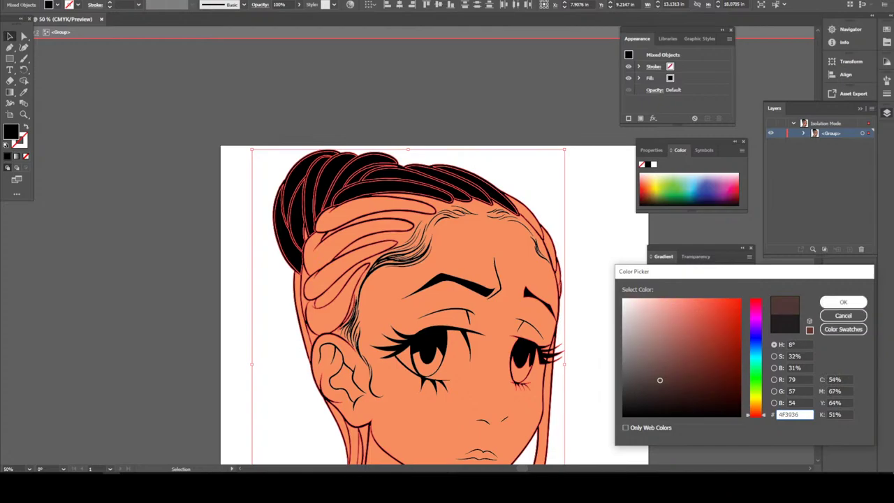
{"action": "key", "text": "Return"}
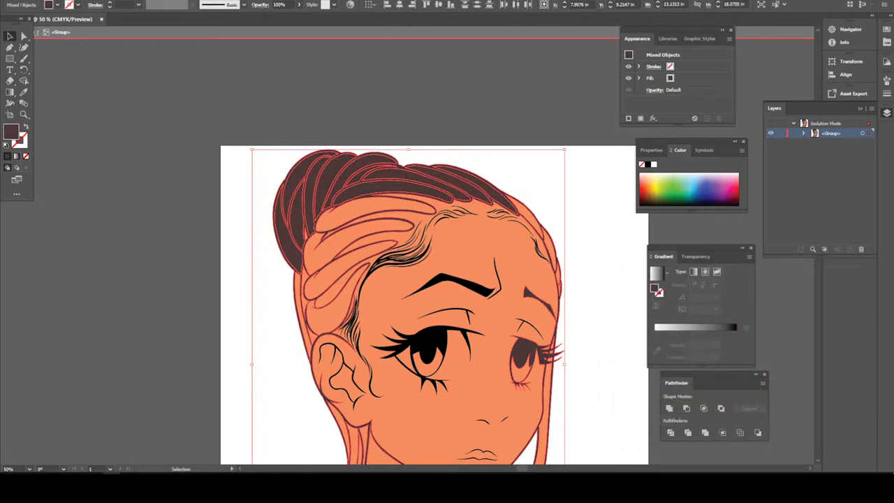
- Undo the hair recolouring until the hair is peach-orange again
{"action": "key", "text": "ctrl+shift+a"}
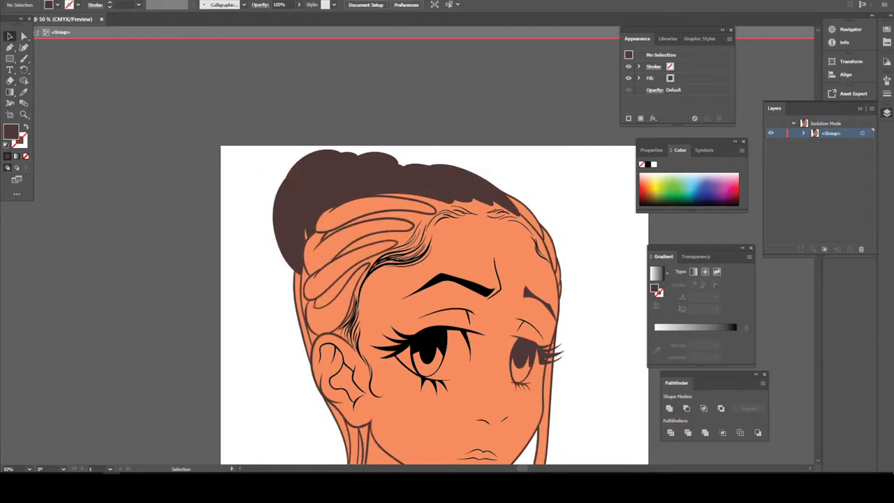
{"action": "key", "text": "a"}
{"action": "key", "text": "ctrl+z"}
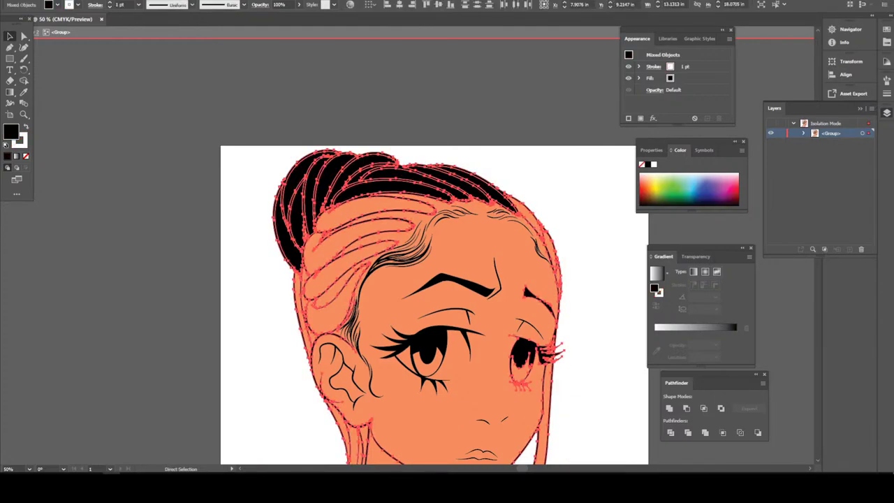
{"action": "key", "text": "d"}
{"action": "key", "text": "ctrl+z"}
{"action": "key", "text": "v"}
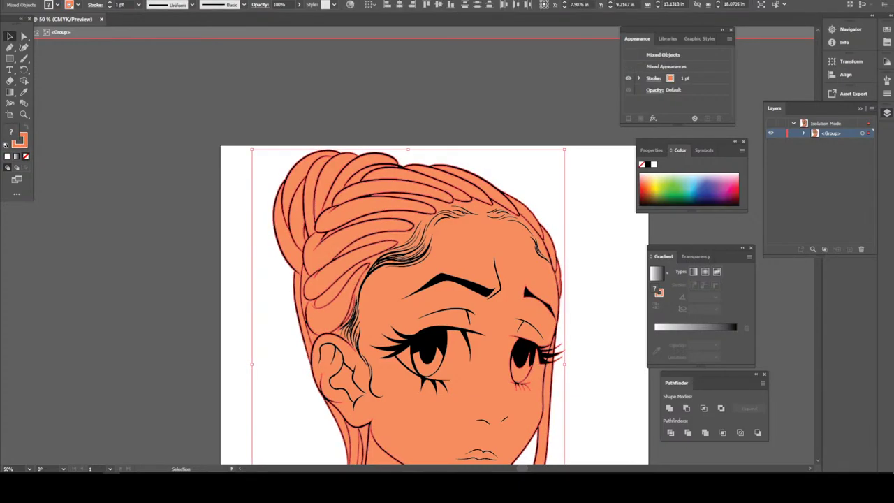
{"action": "key", "text": "Escape"}
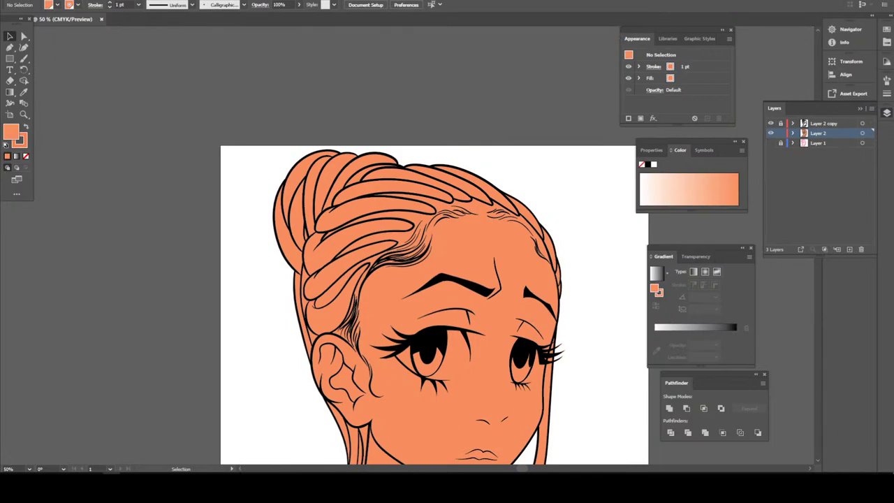
{"action": "key", "text": "ctrl+z"}
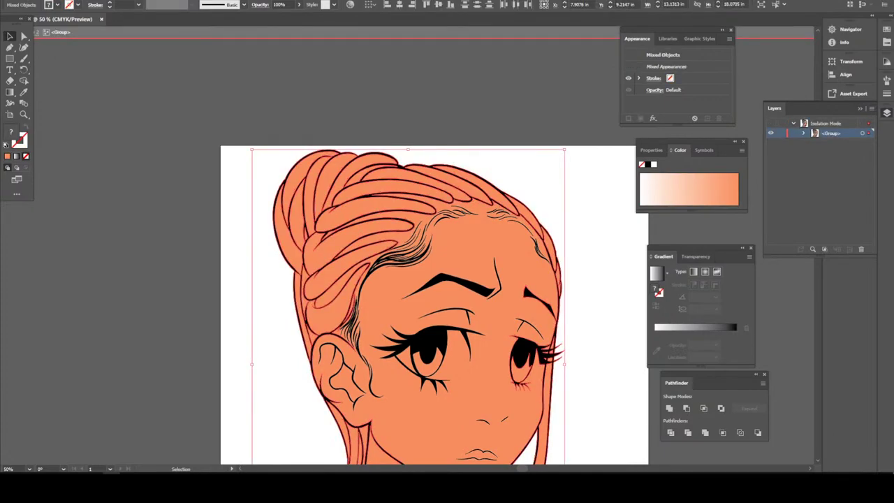
- Step back one more edit, restoring the orange background rectangle, and leave the isolated group
{"action": "key", "text": "a"}
{"action": "left_click", "coordinate": [537, 437]}
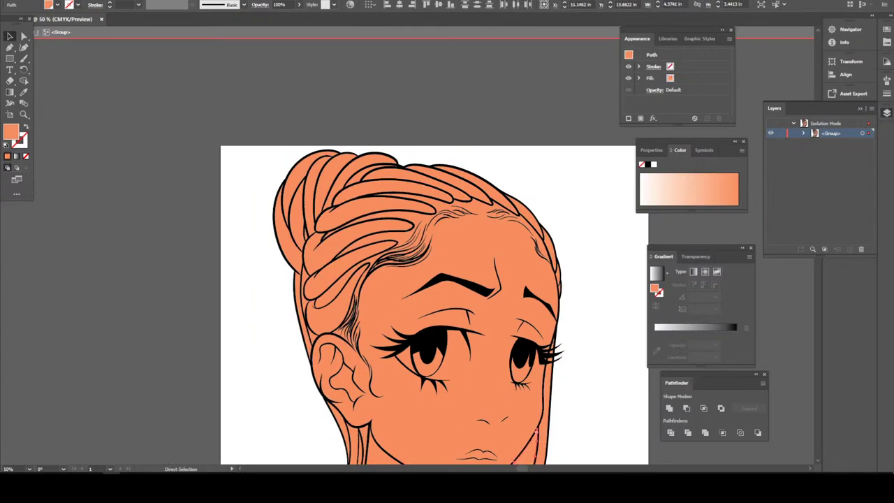
{"action": "key", "text": "ctrl+z"}
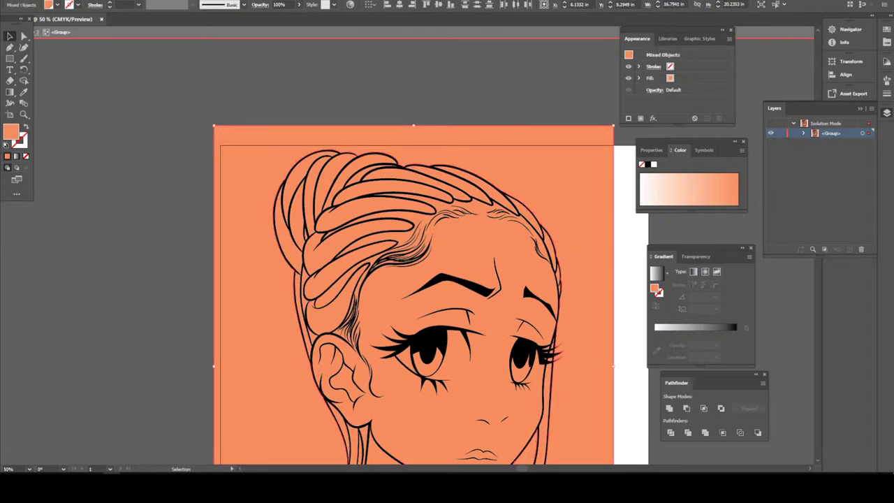
{"action": "key", "text": "ctrl+shift+a"}
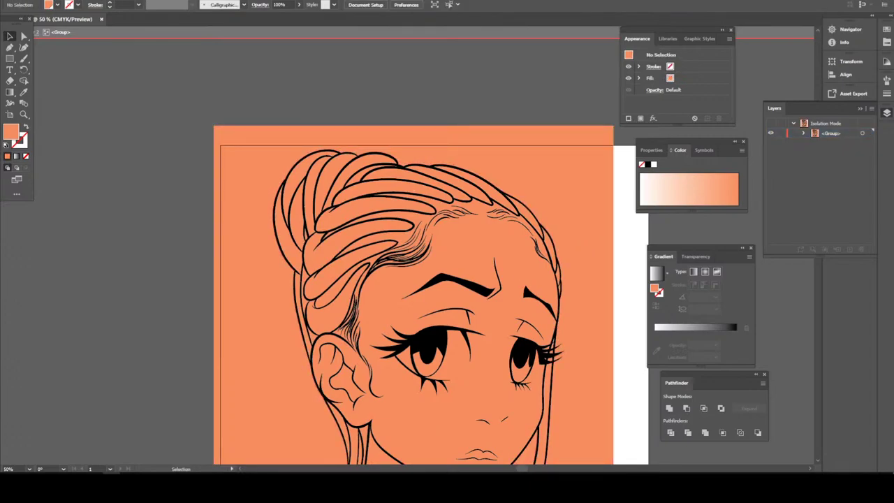
{"action": "key", "text": "Escape"}
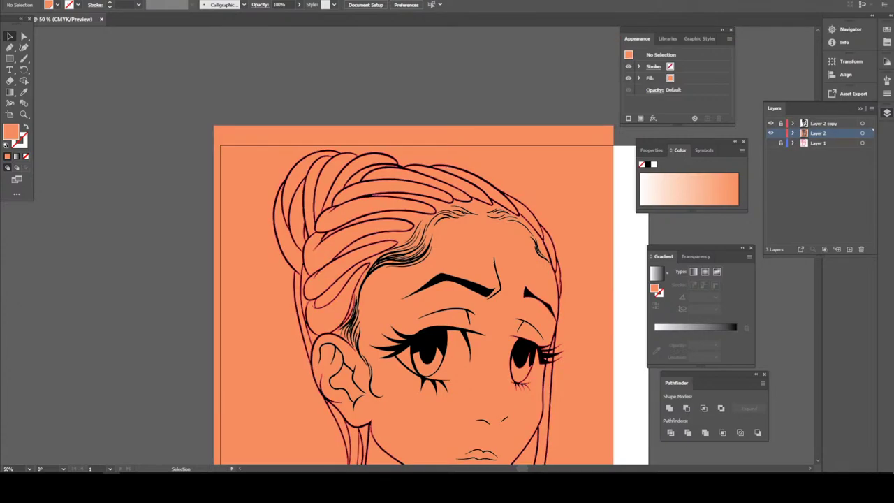
- Re-isolate the artwork group, reframe the whole portrait, and exit isolation
{"action": "right_click", "coordinate": [518, 162]}
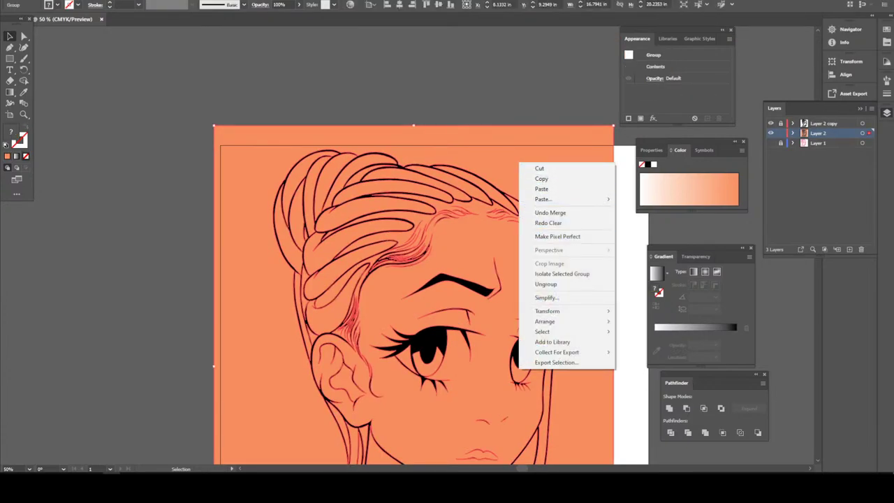
{"action": "left_click", "coordinate": [552, 274]}
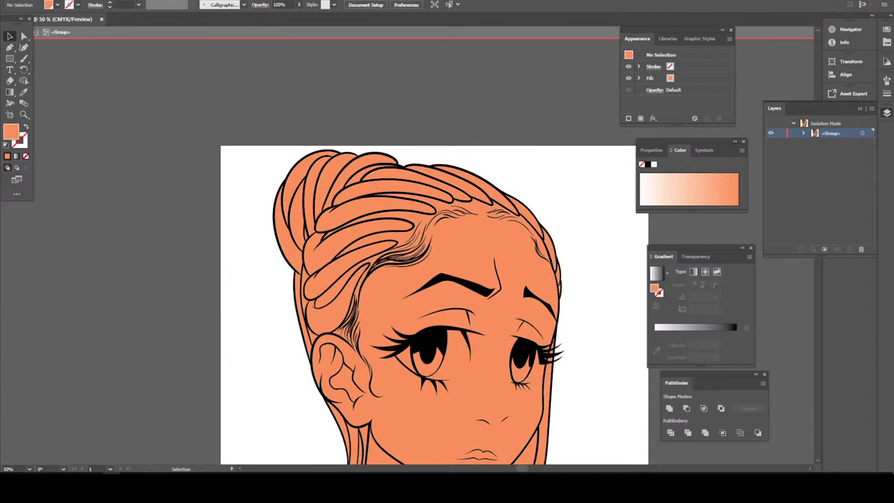
{"action": "key", "text": "ctrl+minus"}
{"action": "key", "text": "ctrl+minus"}
{"action": "key", "text": "ctrl+plus"}
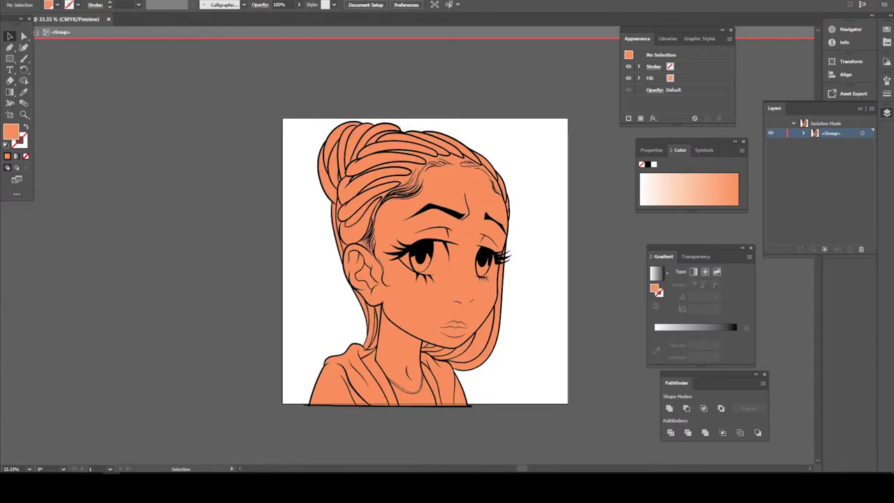
{"action": "key", "text": "Escape"}
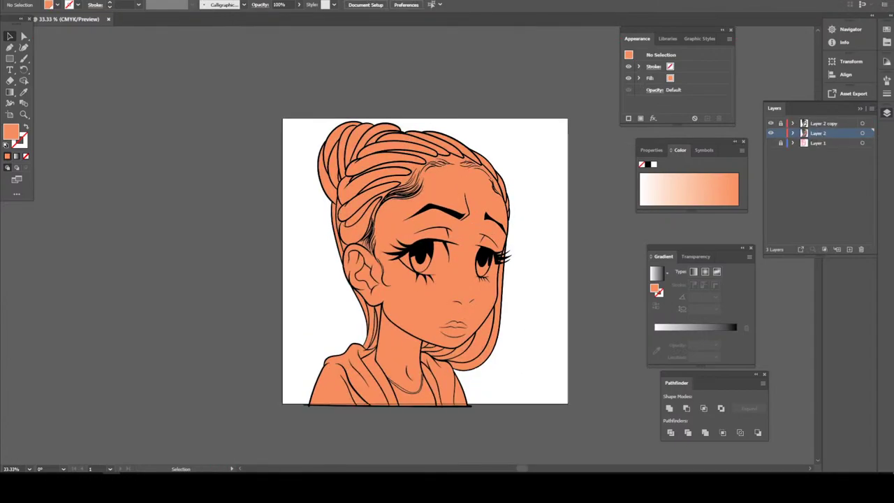
- Expand Layer 2 in the Layers panel to list its paths and frame the face
{"action": "left_click", "coordinate": [803, 142]}
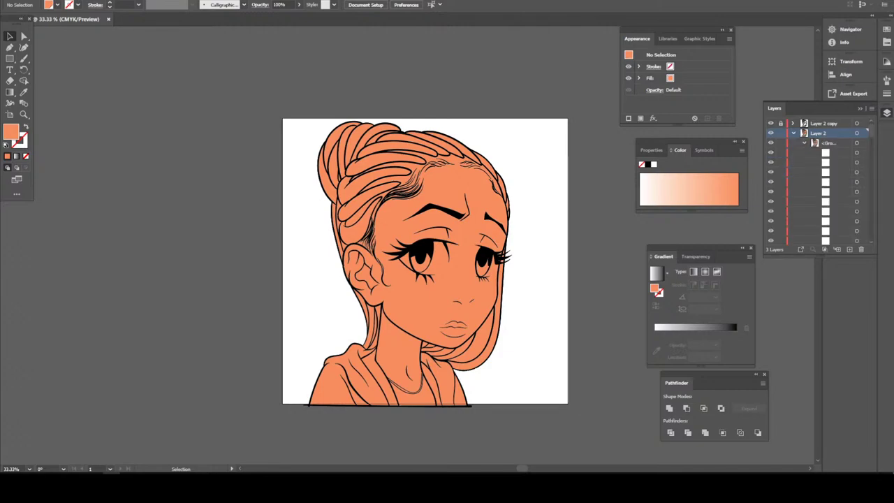
{"action": "scroll", "coordinate": [817, 182], "scroll_direction": "down", "scroll_amount": 5}
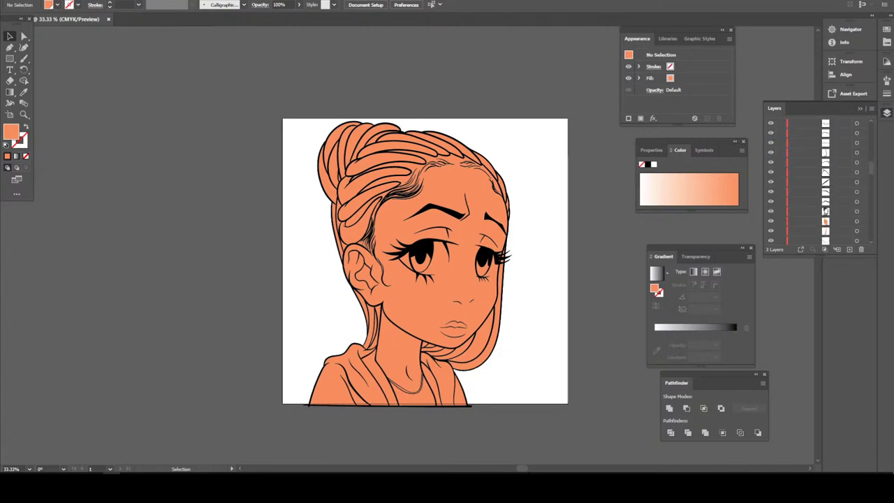
{"action": "scroll", "coordinate": [818, 181], "scroll_direction": "up", "scroll_amount": 2}
{"action": "scroll", "coordinate": [818, 182], "scroll_direction": "up", "scroll_amount": 2}
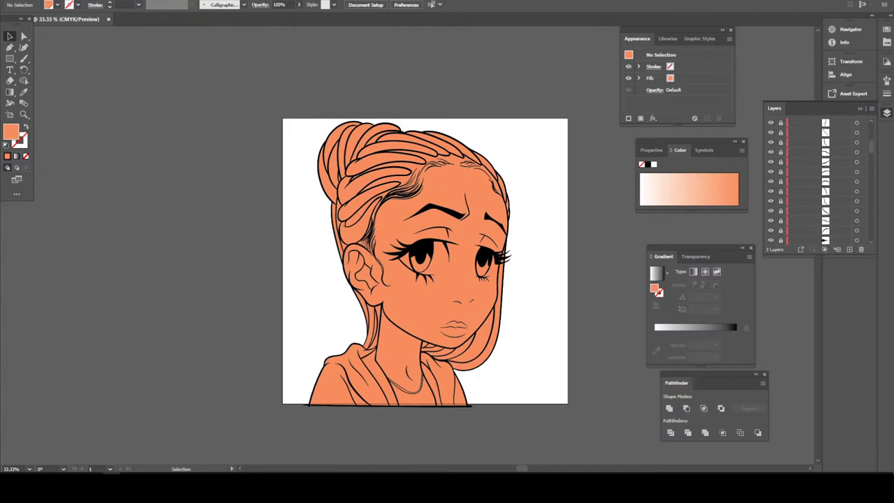
{"action": "scroll", "coordinate": [817, 182], "scroll_direction": "up", "scroll_amount": 2}
{"action": "scroll", "coordinate": [817, 181], "scroll_direction": "up", "scroll_amount": 3}
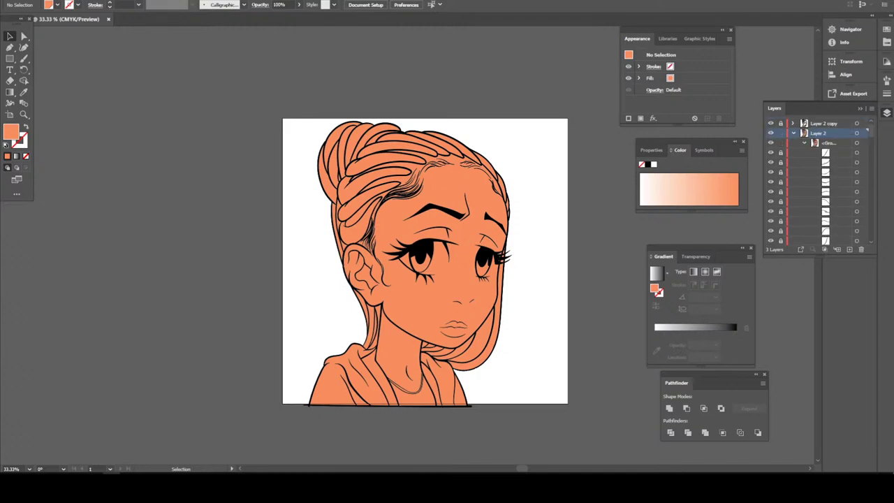
{"action": "key", "text": "ctrl+minus"}
{"action": "key", "text": "ctrl+plus"}
{"action": "key", "text": "ctrl+plus"}
{"action": "key", "text": "ctrl+plus"}
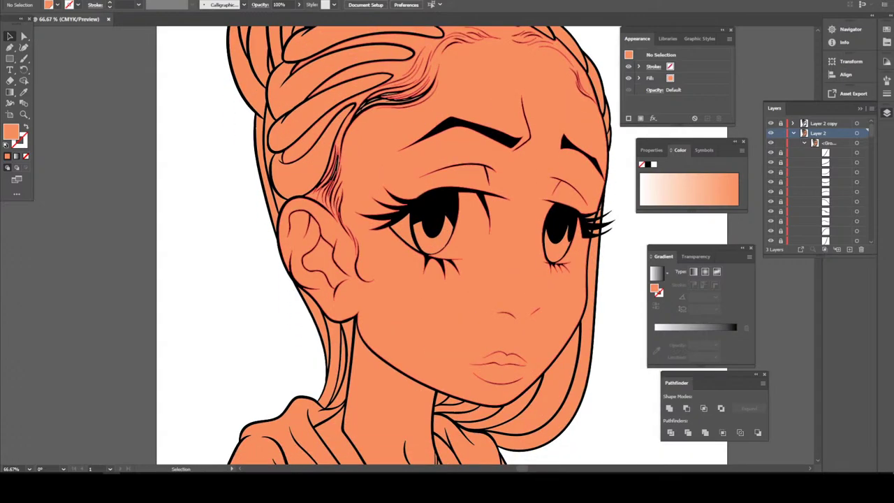
{"action": "scroll", "coordinate": [415, 246], "scroll_direction": "down", "scroll_amount": 1}
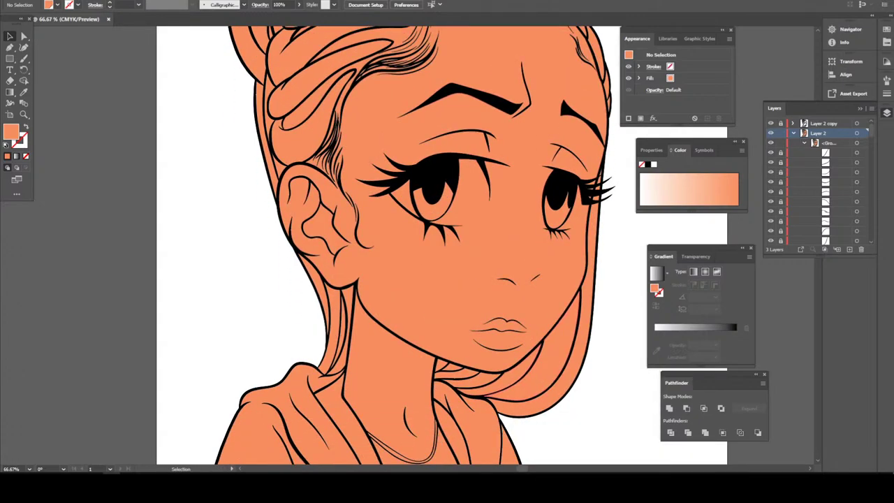
- Isolate the artwork group and delete the orange fill under the chin
{"action": "right_click", "coordinate": [547, 160]}
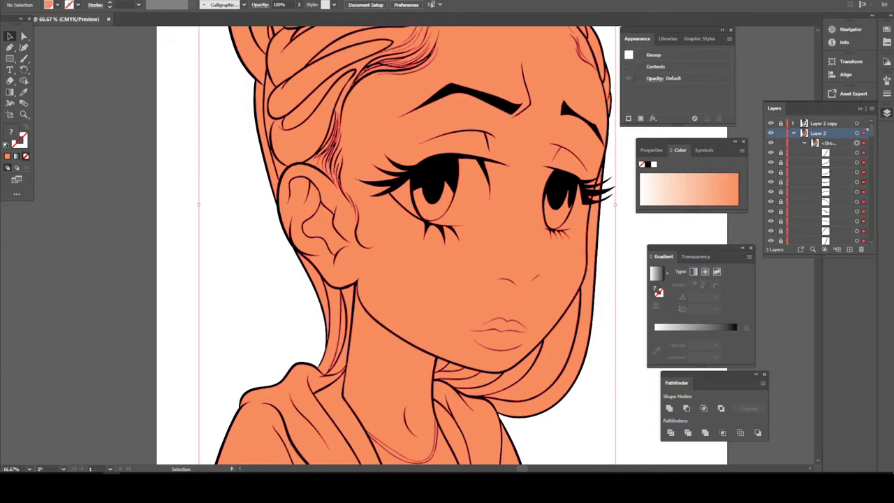
{"action": "left_click", "coordinate": [615, 286]}
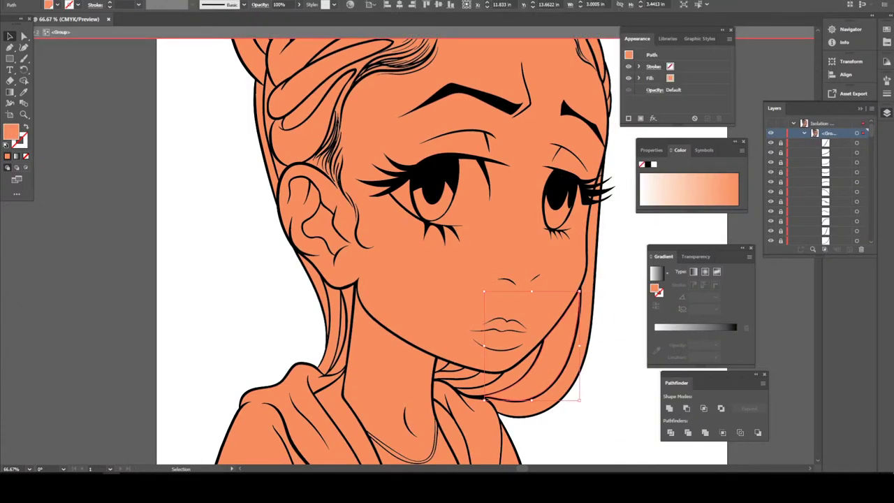
{"action": "key", "text": "Delete"}
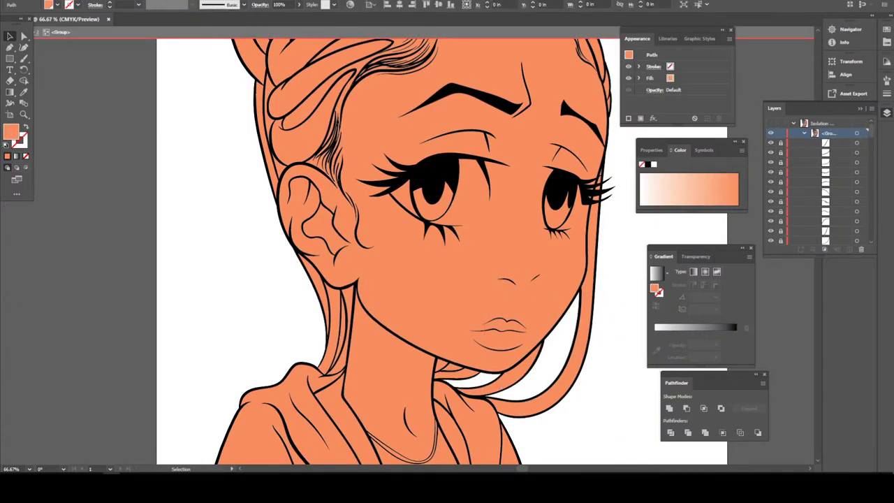
{"action": "key", "text": "ctrl+0"}
{"action": "scroll", "coordinate": [433, 279], "scroll_direction": "up", "scroll_amount": 3}
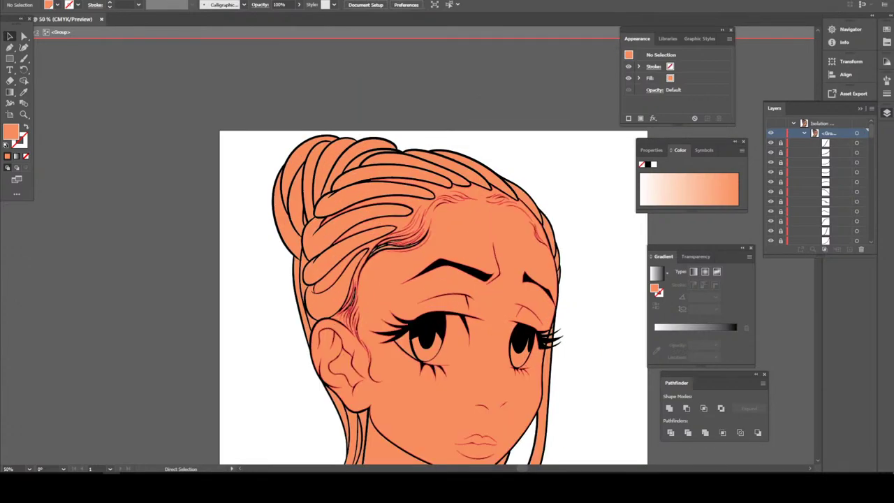
{"action": "key", "text": "ctrl+plus"}
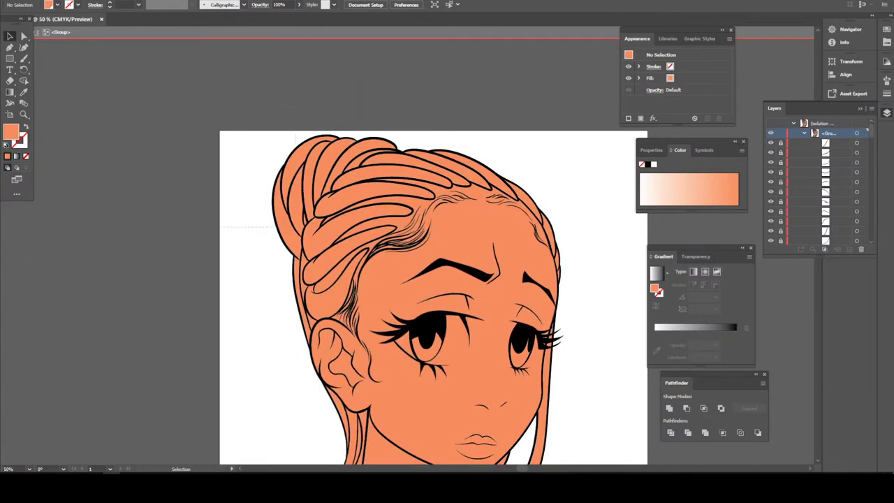
- Fill the leftmost hair bun with dark brown #382B26
{"action": "left_click", "coordinate": [279, 227]}
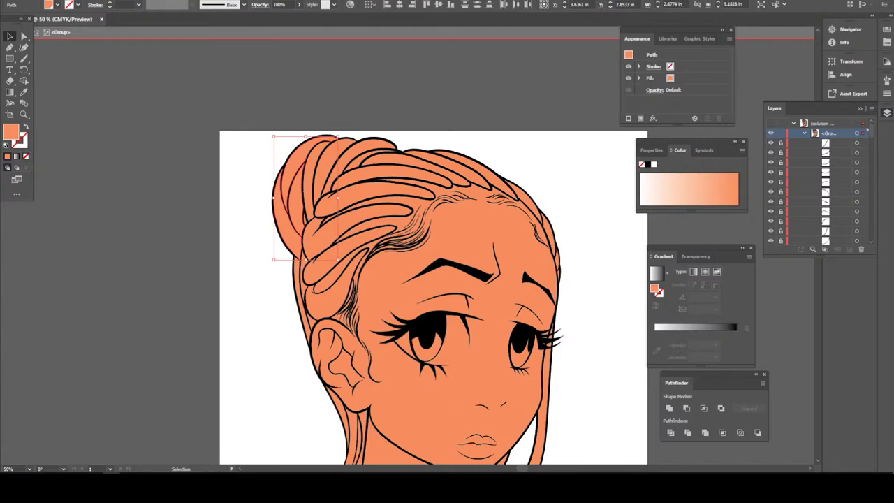
{"action": "double_click", "coordinate": [11, 132]}
{"action": "type", "text": "382B26"}
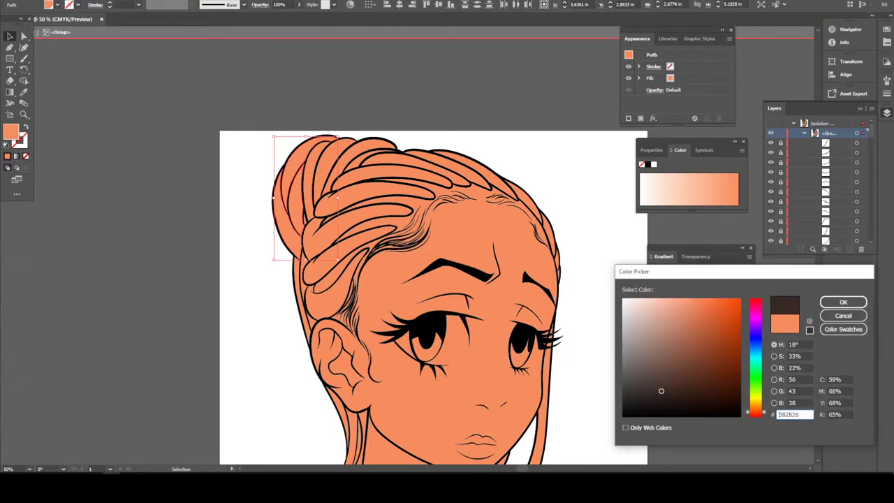
{"action": "key", "text": "Return"}
{"action": "key", "text": "ctrl+shift+a"}
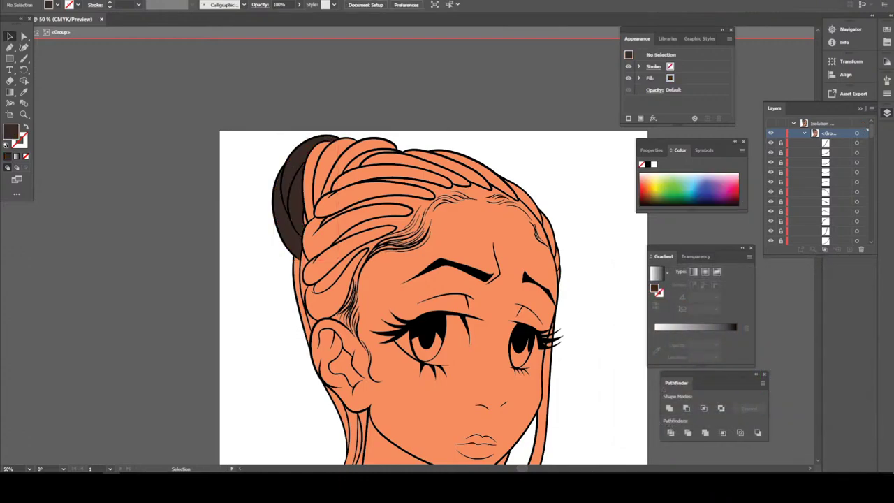
- Eyedropper the bun's dark brown onto the hair strands across the top
{"action": "left_click_drag", "start_coordinate": [181, 105], "coordinate": [558, 178]}
{"action": "key", "text": "i"}
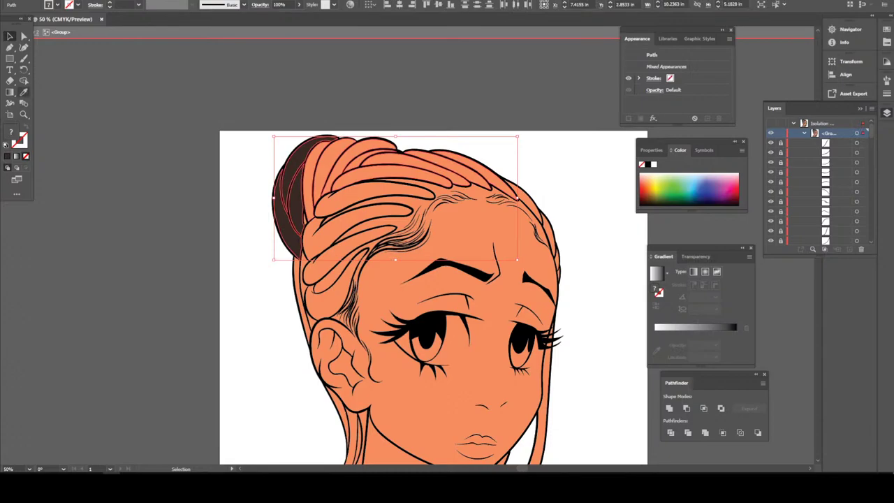
{"action": "left_click", "coordinate": [292, 209]}
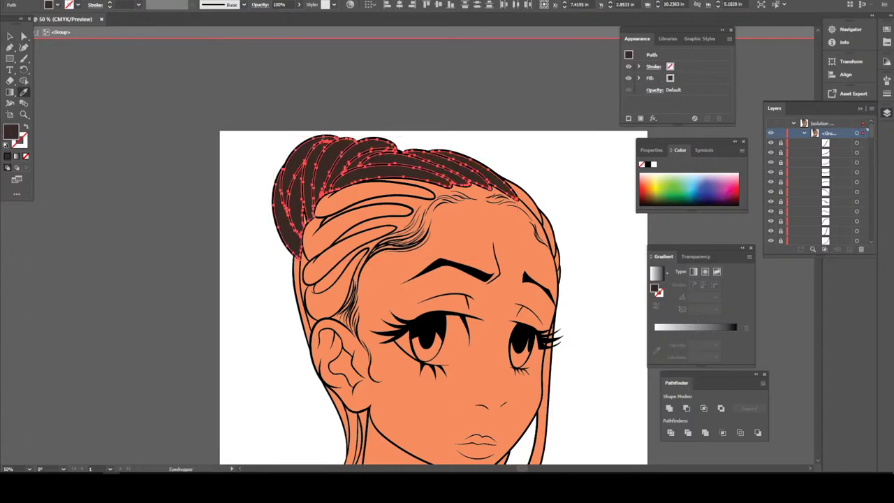
{"action": "key", "text": "v"}
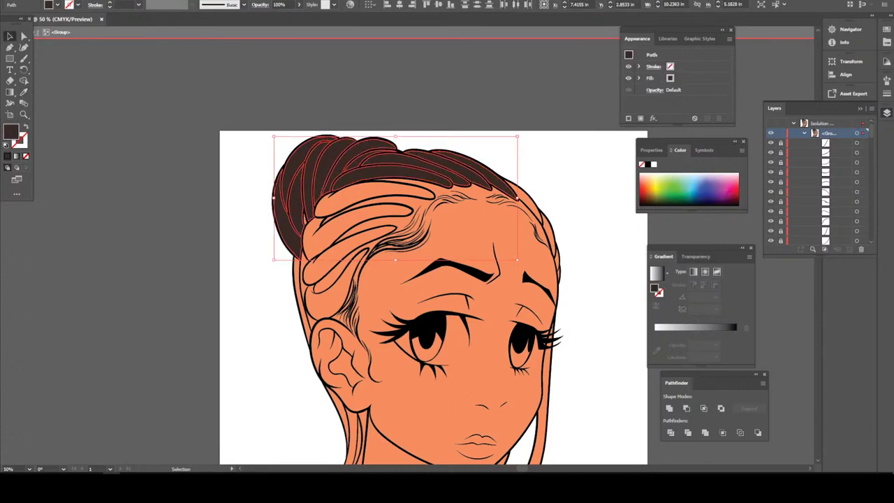
{"action": "key", "text": "ctrl+shift+a"}
{"action": "key", "text": "ctrl+minus"}
{"action": "key", "text": "ctrl+minus"}
{"action": "key", "text": "ctrl+minus"}
{"action": "key", "text": "ctrl+plus"}
{"action": "key", "text": "ctrl+plus"}
{"action": "key", "text": "ctrl+plus"}
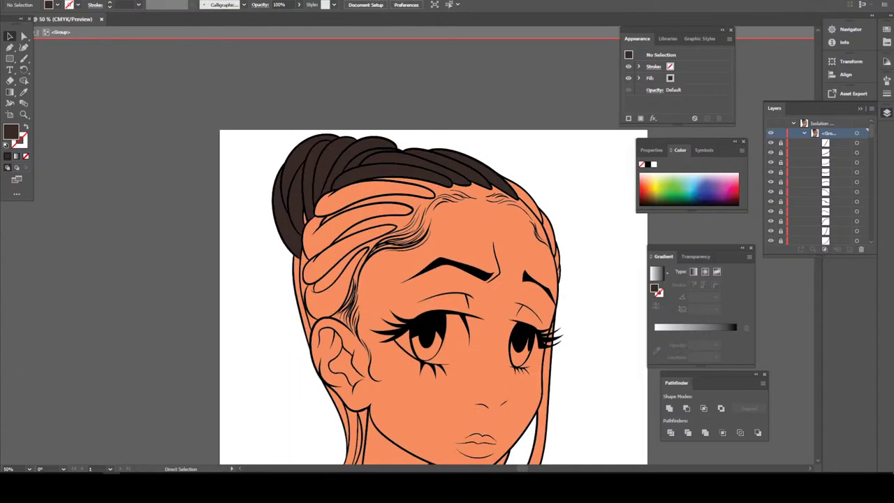
{"action": "key", "text": "ctrl+plus"}
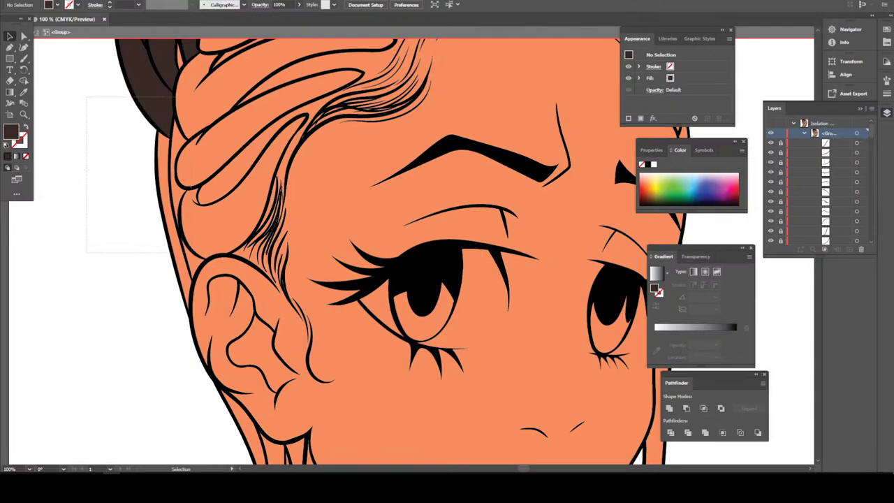
- Eyedropper the dark brown hair colour onto the strands beside the ear
{"action": "left_click_drag", "start_coordinate": [170, 251], "coordinate": [170, 252]}
{"action": "key", "text": "i"}
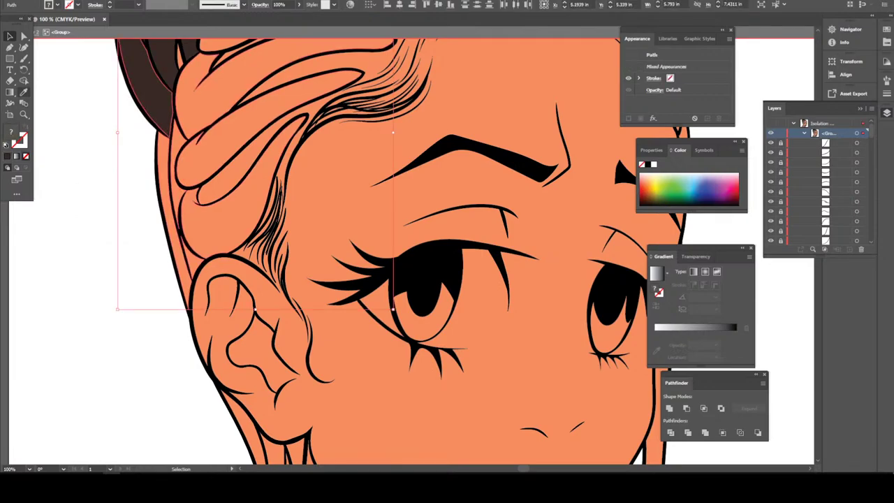
{"action": "left_click", "coordinate": [147, 77]}
{"action": "key", "text": "v"}
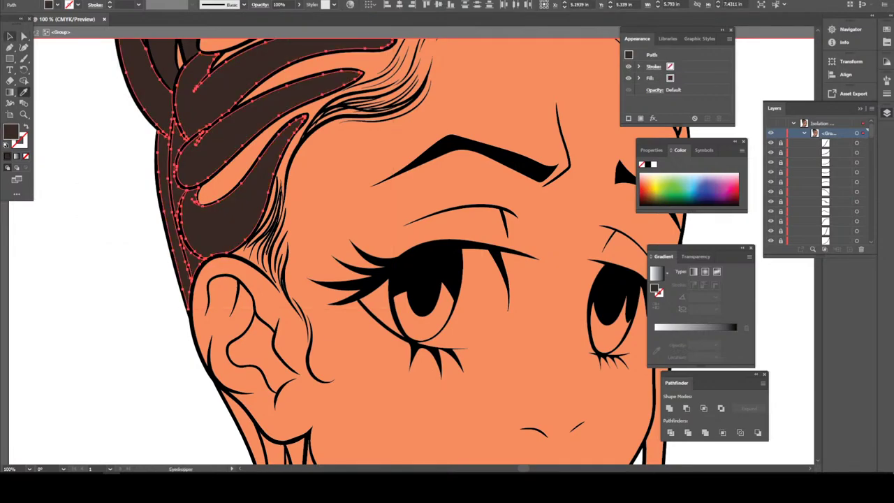
{"action": "key", "text": "ctrl+shift+a"}
{"action": "scroll", "coordinate": [490, 362], "scroll_direction": "down", "scroll_amount": 3}
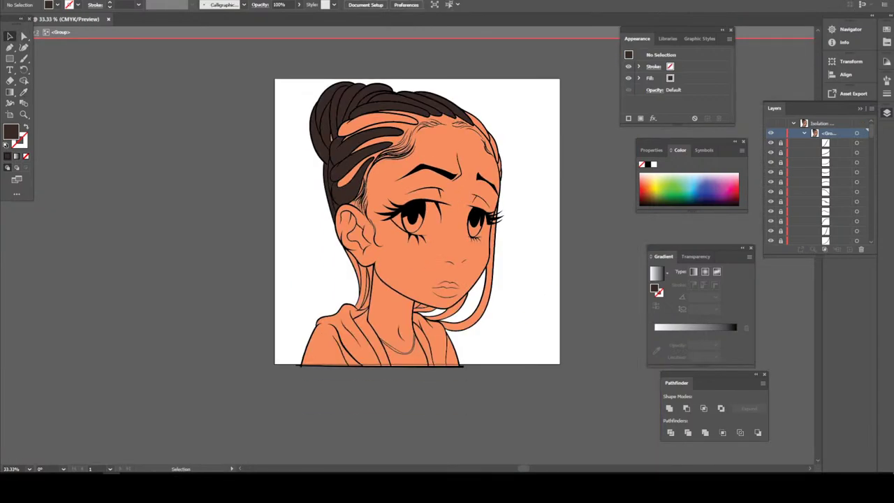
{"action": "scroll", "coordinate": [489, 362], "scroll_direction": "up", "scroll_amount": 2}
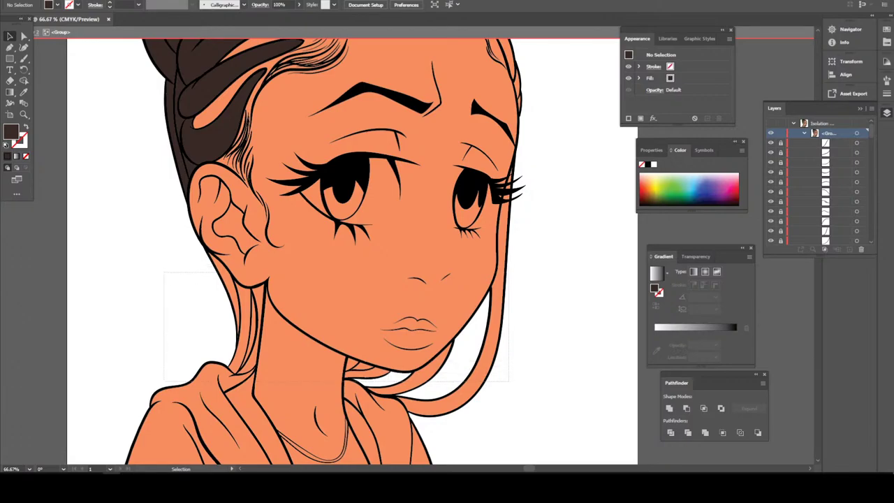
- Select all the artwork and eyedropper the dark brown hair fill onto everything
{"action": "key", "text": "ctrl+a"}
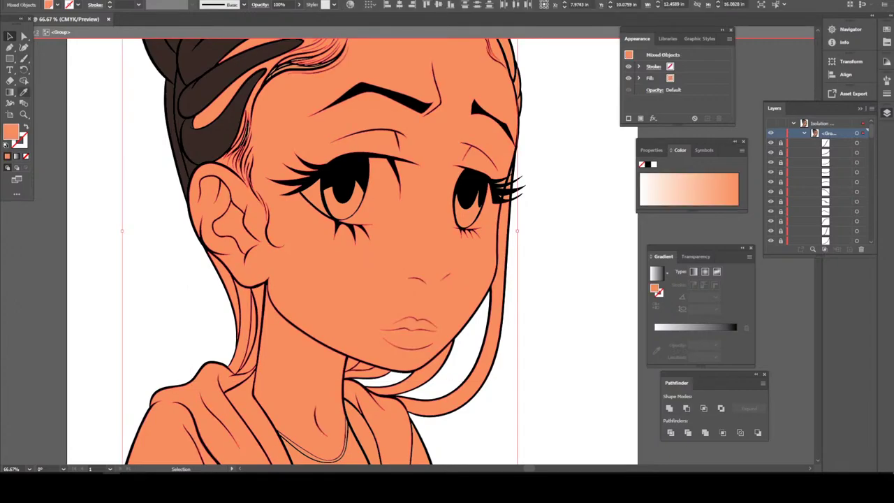
{"action": "key", "text": "i"}
{"action": "left_click", "coordinate": [166, 89]}
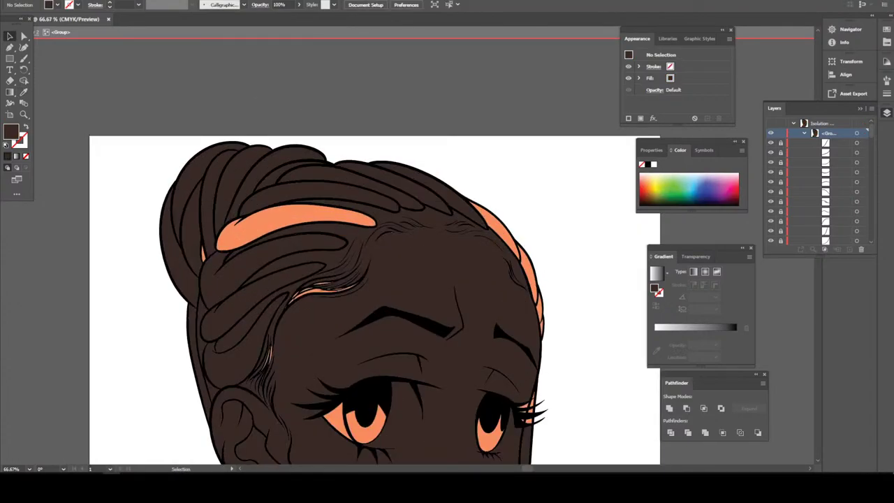
- Eyedropper the dark brown hair colour onto the line-art paths, then onto every path
{"action": "left_click_drag", "start_coordinate": [605, 328], "coordinate": [466, 187]}
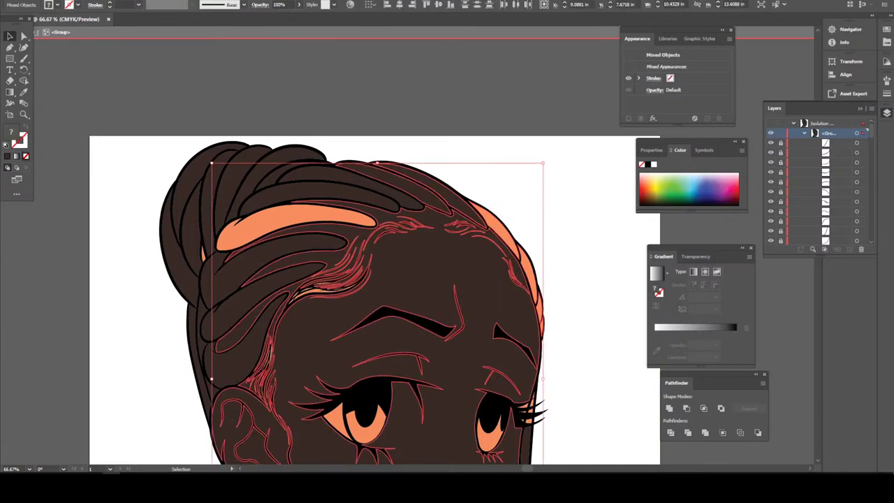
{"action": "key", "text": "i"}
{"action": "left_click", "coordinate": [391, 294]}
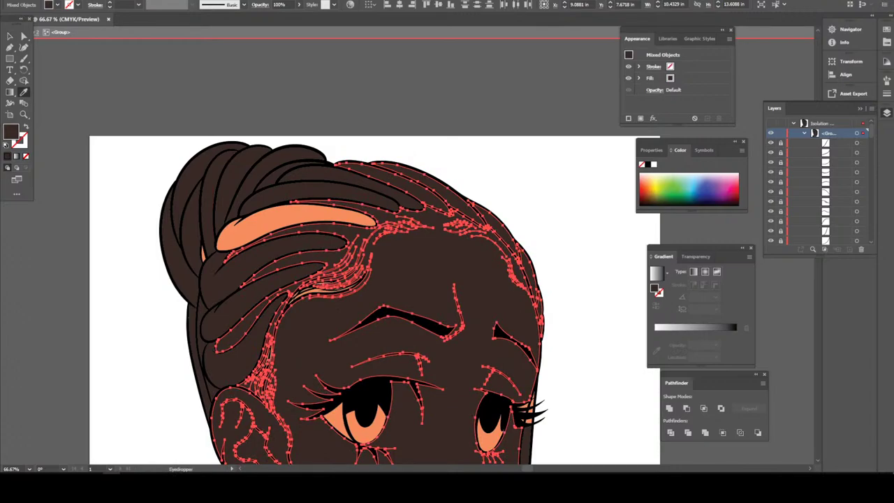
{"action": "key", "text": "v"}
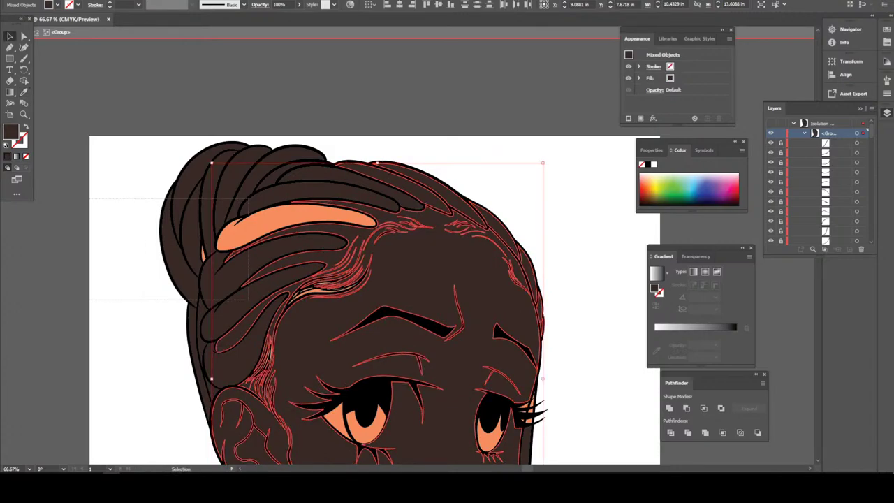
{"action": "key", "text": "ctrl+a"}
{"action": "key", "text": "i"}
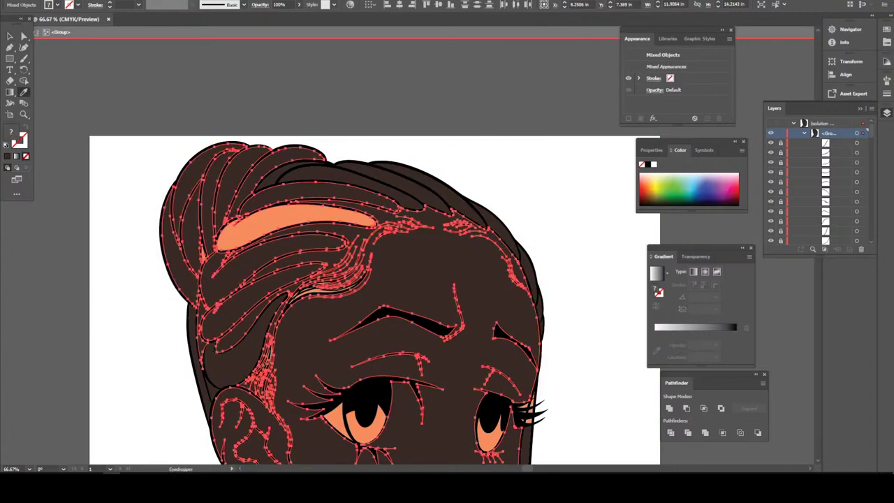
{"action": "left_click", "coordinate": [392, 280]}
{"action": "key", "text": "v"}
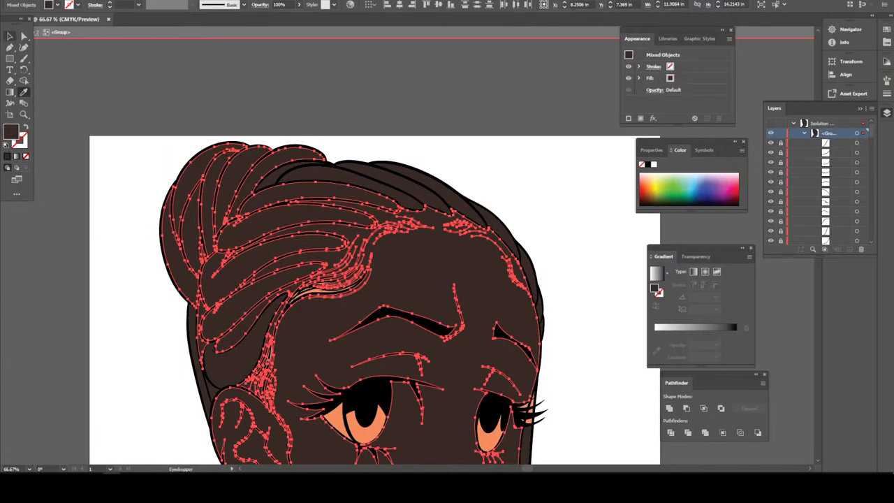
{"action": "key", "text": "ctrl+shift+a"}
- Refill the face compound path with the orange iris colour and zoom to the chin
{"action": "scroll", "coordinate": [375, 279], "scroll_direction": "down", "scroll_amount": 3}
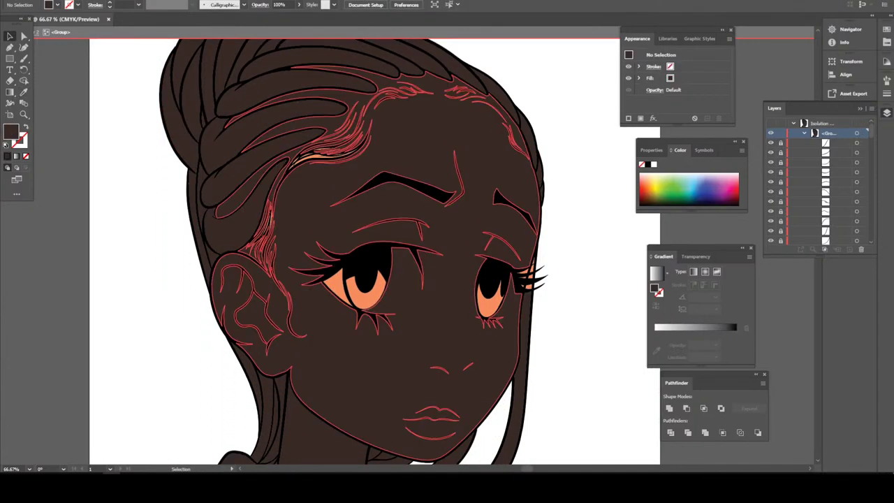
{"action": "left_click", "coordinate": [865, 133]}
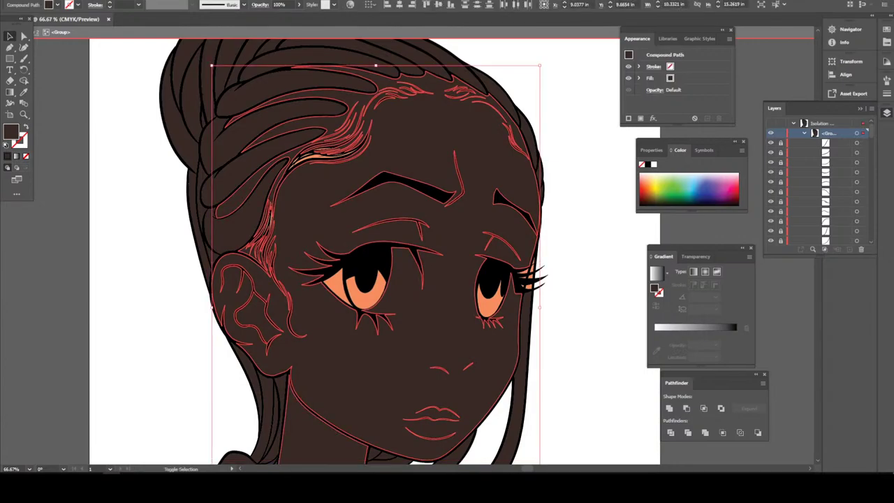
{"action": "key", "text": "i"}
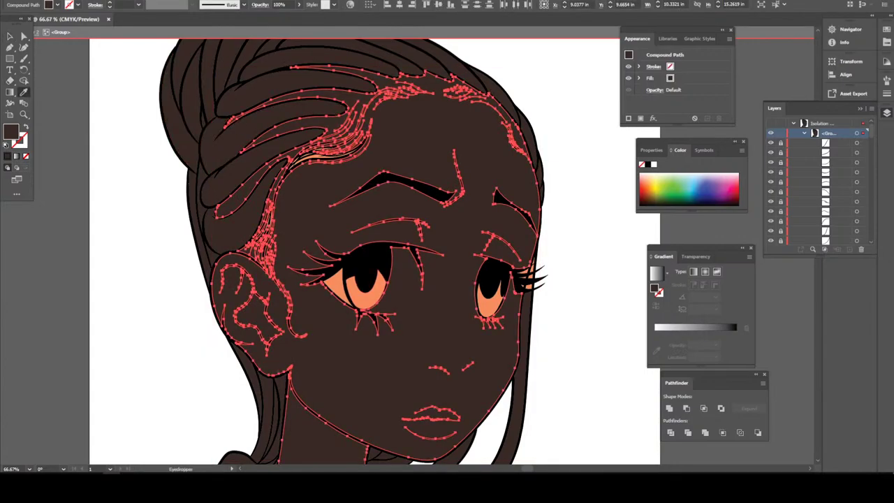
{"action": "left_click", "coordinate": [367, 286]}
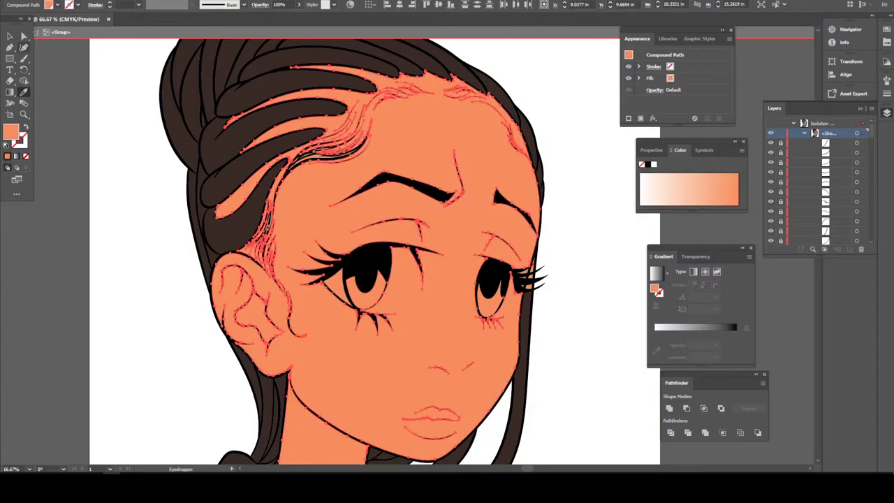
{"action": "key", "text": "v"}
{"action": "key", "text": "ctrl+shift+a"}
{"action": "key", "text": "ctrl+minus"}
{"action": "key", "text": "ctrl+minus"}
{"action": "key", "text": "ctrl+minus"}
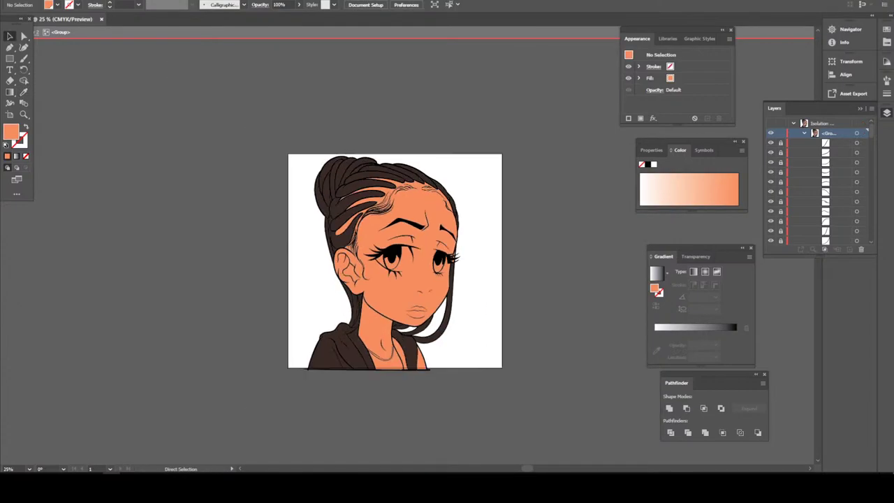
{"action": "key", "text": "ctrl+minus"}
{"action": "key", "text": "ctrl+plus"}
{"action": "key", "text": "ctrl+plus"}
{"action": "key", "text": "ctrl+plus"}
{"action": "key", "text": "ctrl+plus"}
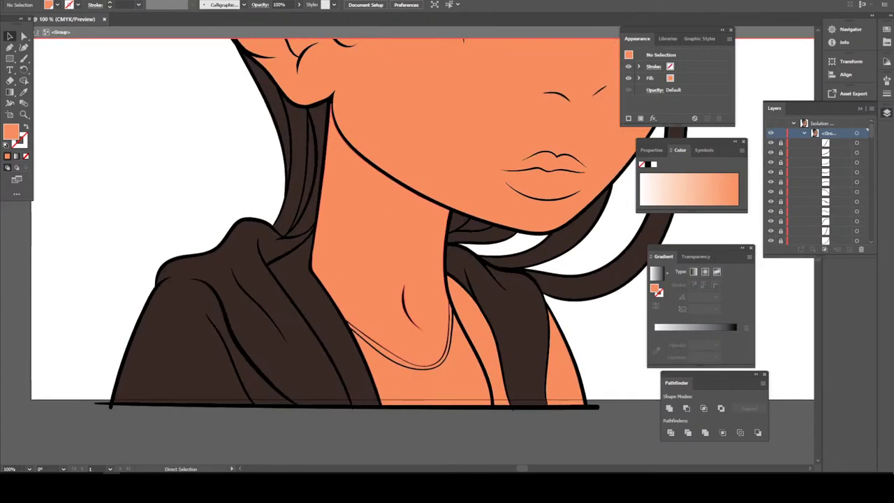
{"action": "key", "text": "ctrl+plus"}
- Fill the left and right jacket shapes with muted mauve 915969
{"action": "left_click_drag", "start_coordinate": [587, 346], "coordinate": [503, 386]}
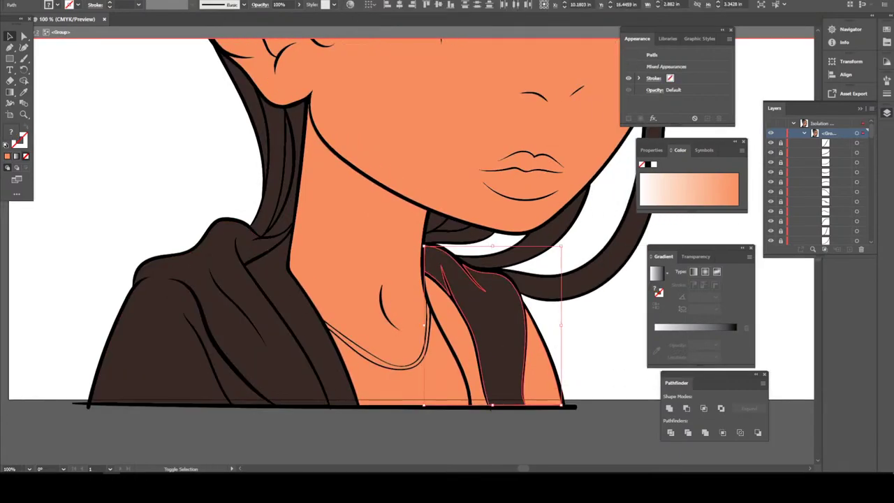
{"action": "left_click_drag", "start_coordinate": [168, 416], "coordinate": [269, 337]}
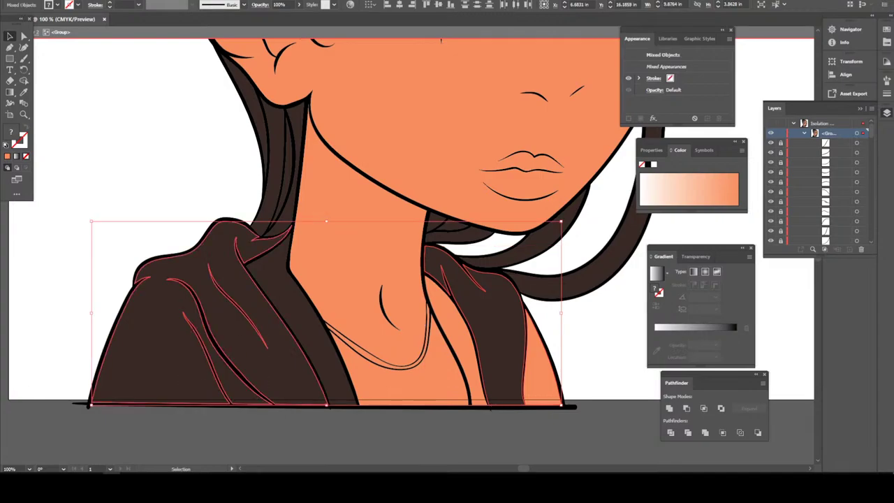
{"action": "key", "text": "d"}
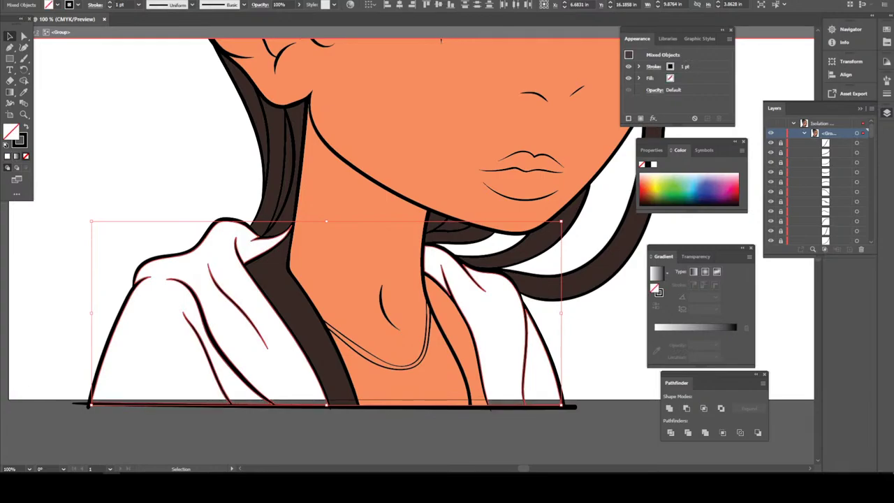
{"action": "key", "text": "shift+x"}
{"action": "double_click", "coordinate": [10, 131]}
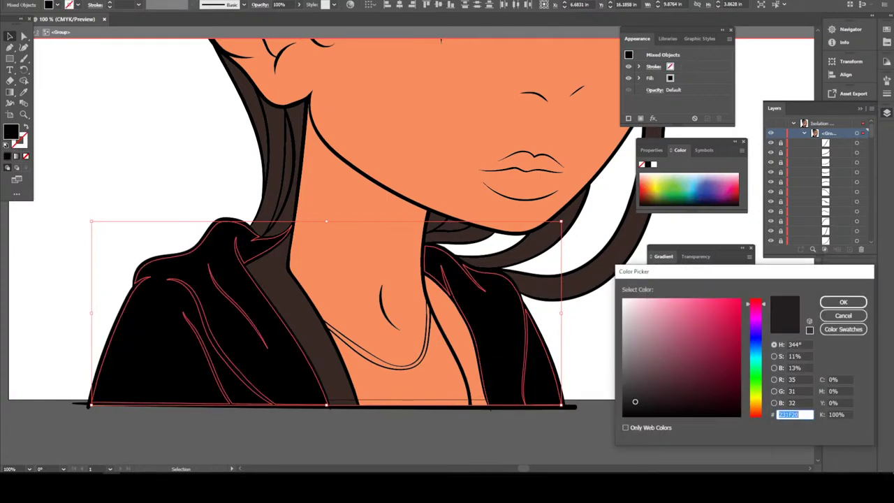
{"action": "type", "text": "B57487"}
{"action": "left_click_drag", "start_coordinate": [665, 332], "coordinate": [668, 349]}
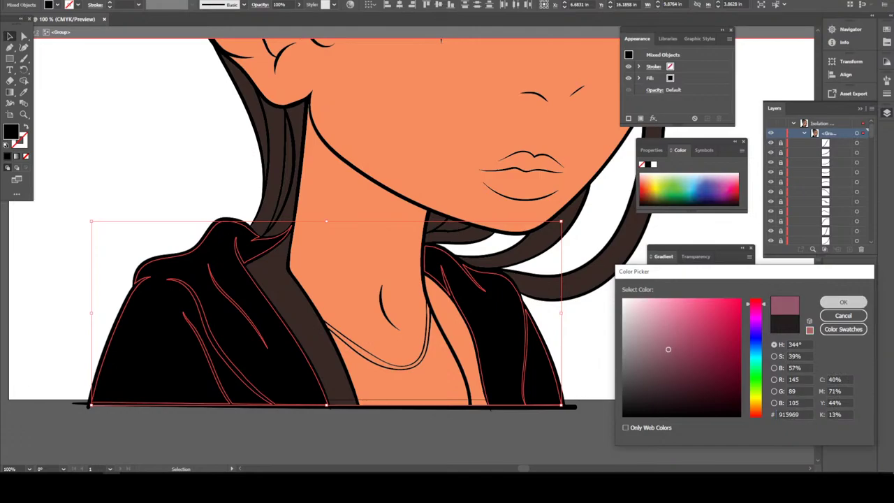
{"action": "left_click", "coordinate": [843, 302]}
{"action": "key", "text": "ctrl+shift+a"}
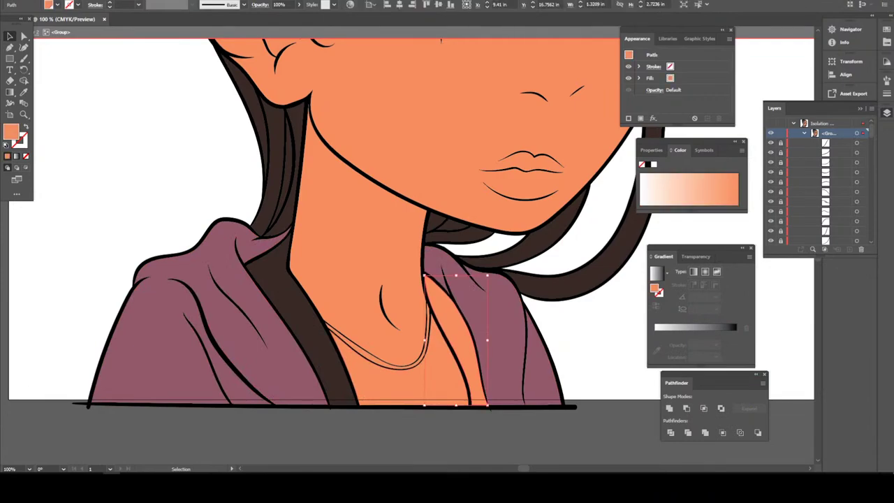
- Give the inner collar band a plain white fill with no outline
{"action": "left_click", "coordinate": [308, 328]}
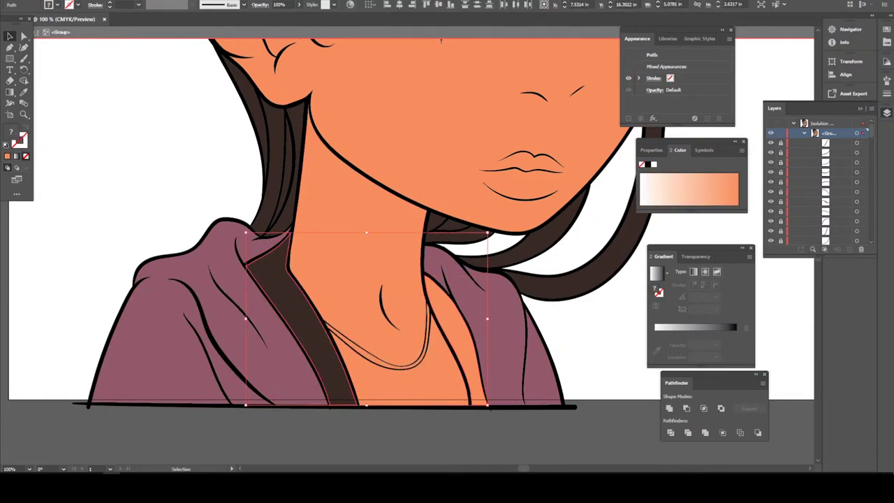
{"action": "left_click", "coordinate": [6, 143]}
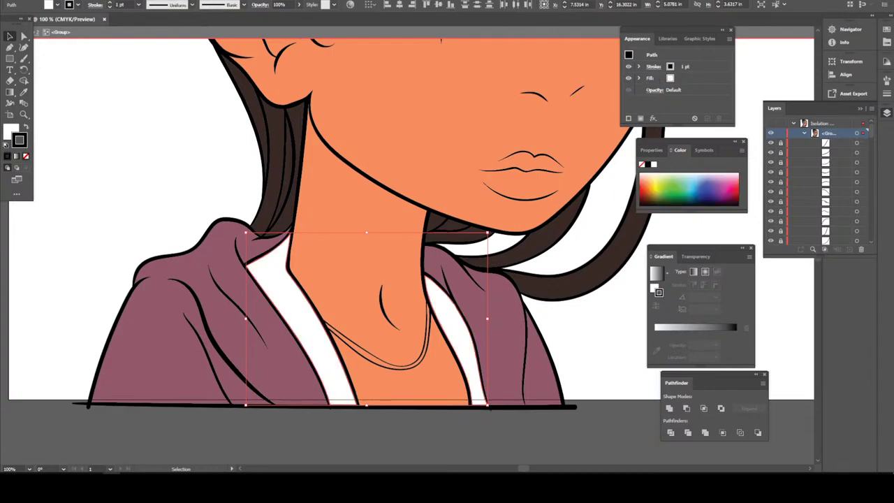
{"action": "key", "text": "slash"}
{"action": "key", "text": "ctrl+shift+a"}
{"action": "key", "text": "ctrl+minus"}
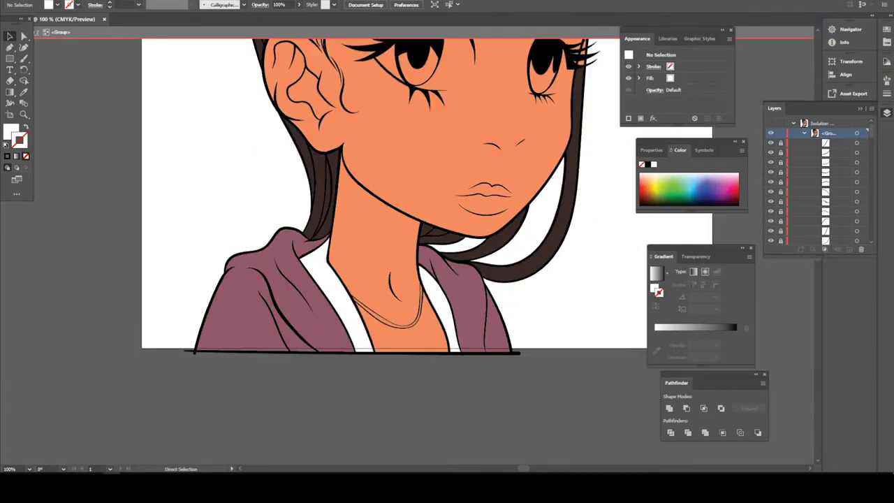
{"action": "key", "text": "ctrl+minus"}
- Fill the necklace band between the two neck lines with light grey B2ACAA
{"action": "key", "text": "ctrl+plus"}
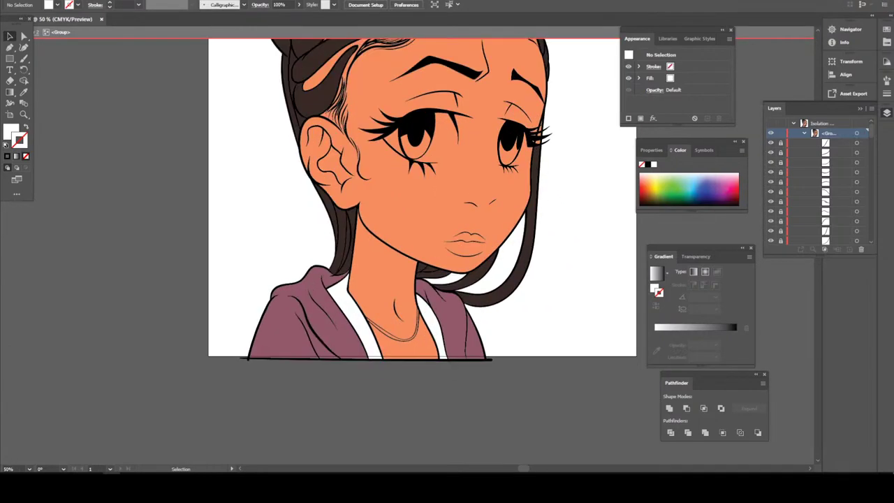
{"action": "key", "text": "ctrl+plus"}
{"action": "key", "text": "ctrl+plus"}
{"action": "key", "text": "ctrl+plus"}
{"action": "key", "text": "ctrl+plus"}
{"action": "key", "text": "ctrl+plus"}
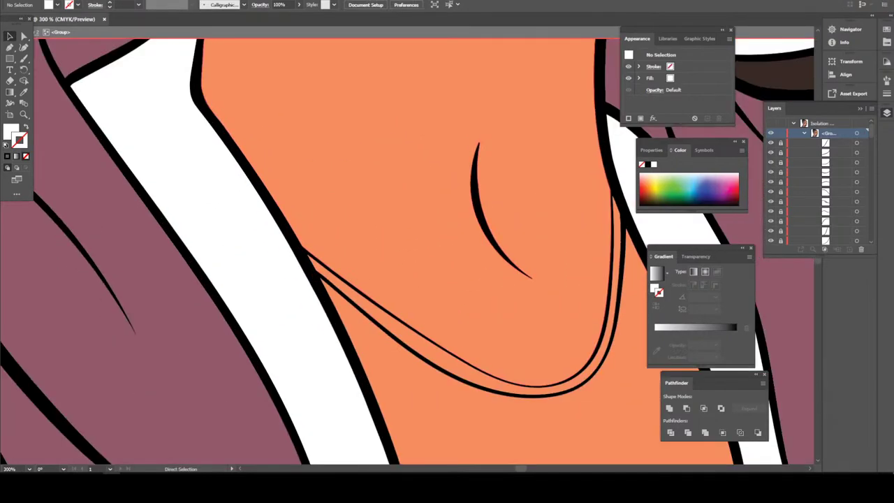
{"action": "key", "text": "v"}
{"action": "left_click", "coordinate": [454, 293]}
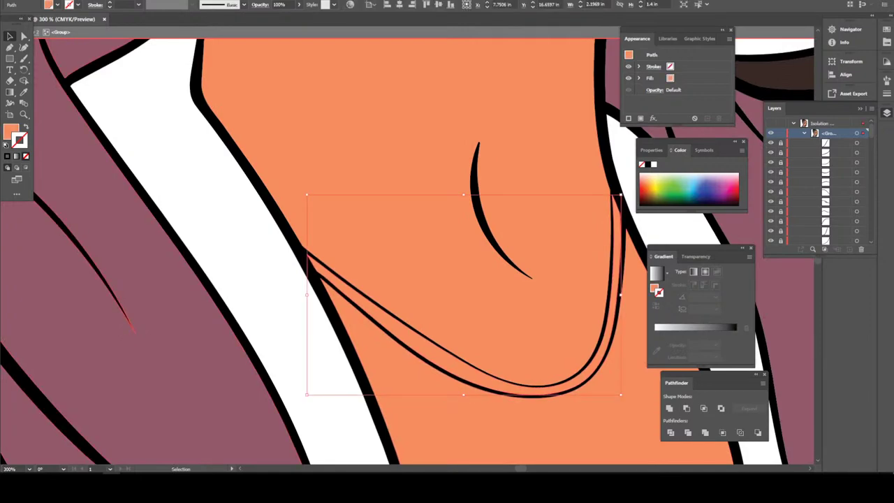
{"action": "double_click", "coordinate": [11, 132]}
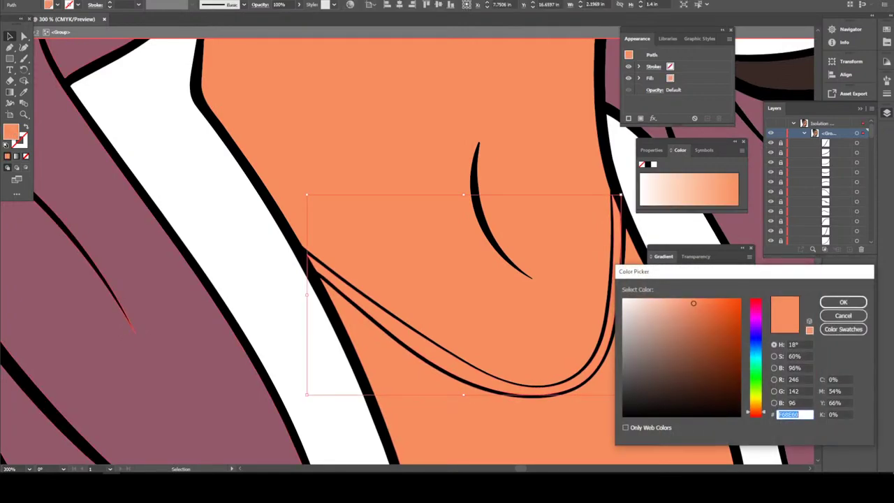
{"action": "mouse_move", "coordinate": [649, 349]}
{"action": "left_mouse_down"}
{"action": "mouse_move", "coordinate": [624, 322]}
{"action": "mouse_move", "coordinate": [635, 340]}
{"action": "mouse_move", "coordinate": [627, 334]}
{"action": "left_mouse_up"}
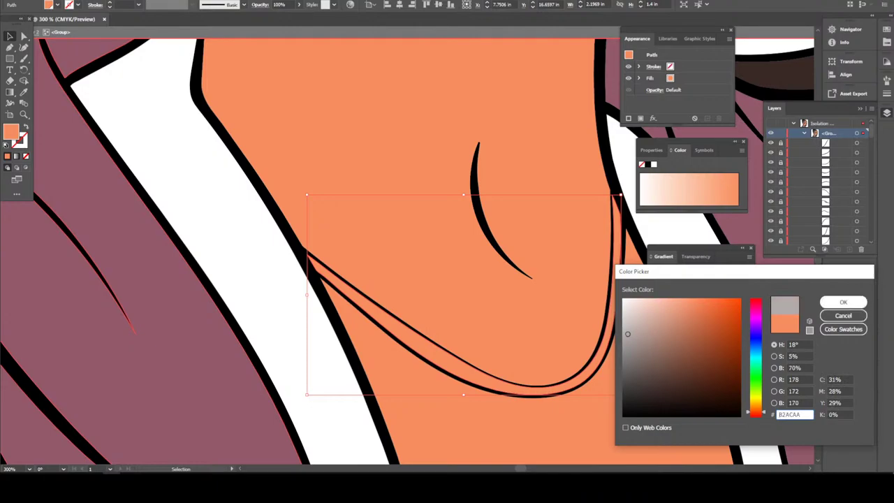
{"action": "left_click", "coordinate": [843, 302]}
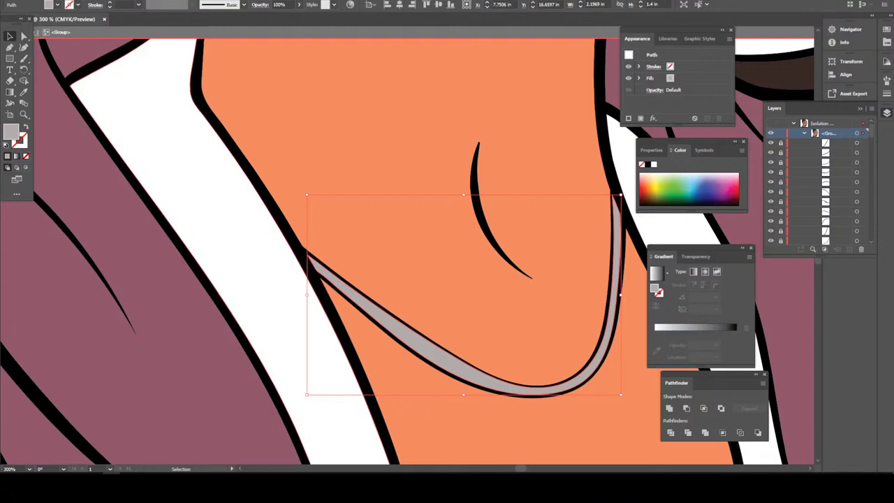
{"action": "left_click", "coordinate": [150, 1]}
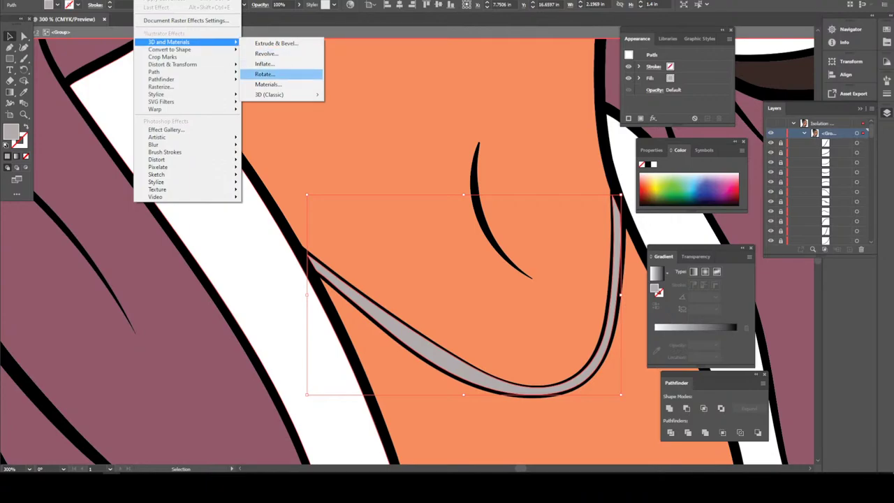
- Apply the Canopy Diamond Concrete Tiles material to the necklace and raise its Repeat
{"action": "left_click", "coordinate": [268, 84]}
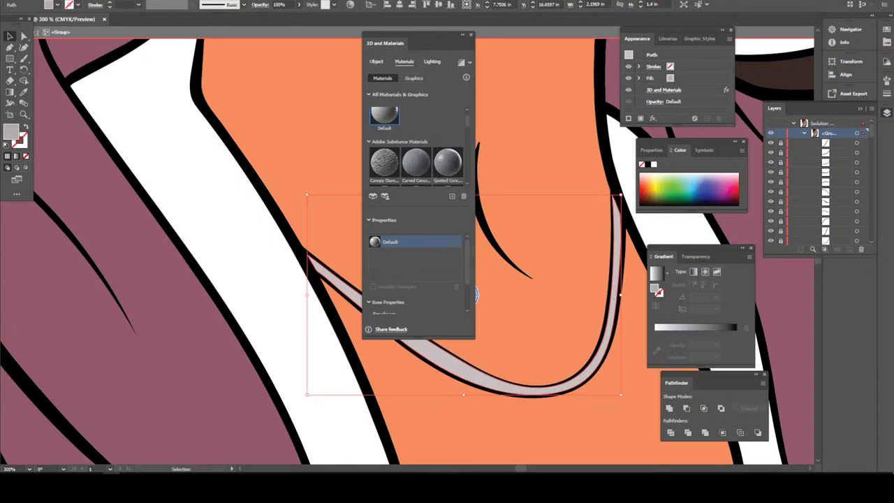
{"action": "left_click", "coordinate": [385, 162]}
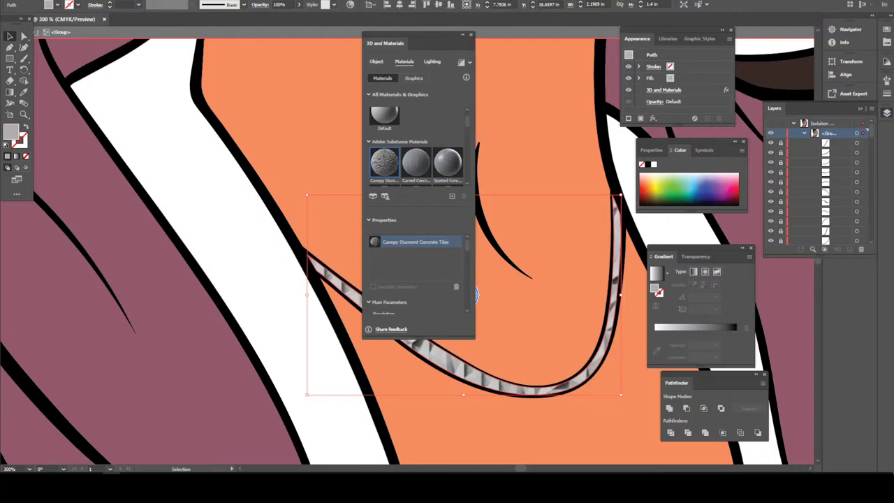
{"action": "scroll", "coordinate": [416, 276], "scroll_direction": "down", "scroll_amount": 3}
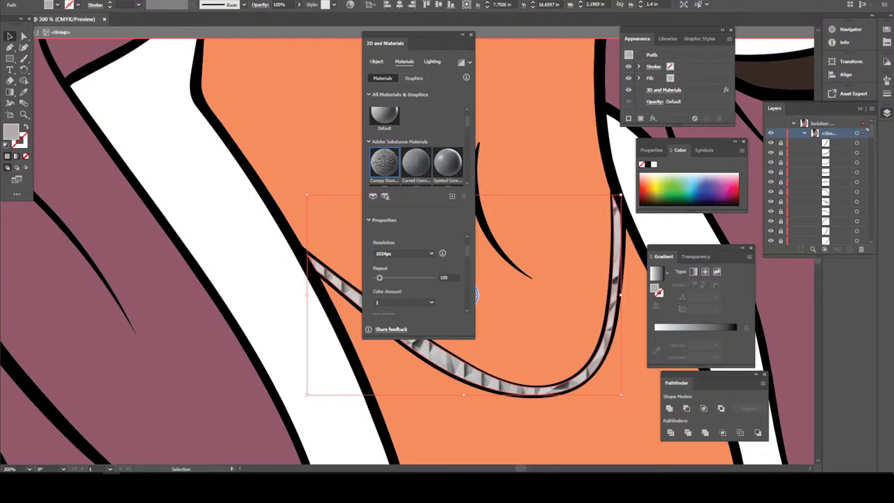
{"action": "mouse_move", "coordinate": [380, 277]}
{"action": "left_mouse_down"}
{"action": "mouse_move", "coordinate": [407, 278]}
{"action": "mouse_move", "coordinate": [392, 278]}
{"action": "left_mouse_up"}
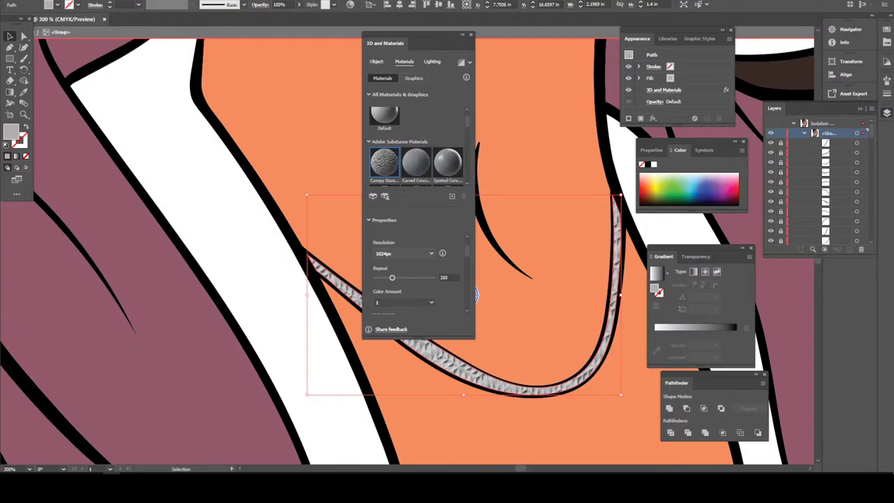
- Set the material's primary colour to gold F7B733 and secondary colour to dark brown
{"action": "scroll", "coordinate": [417, 279], "scroll_direction": "down", "scroll_amount": 2}
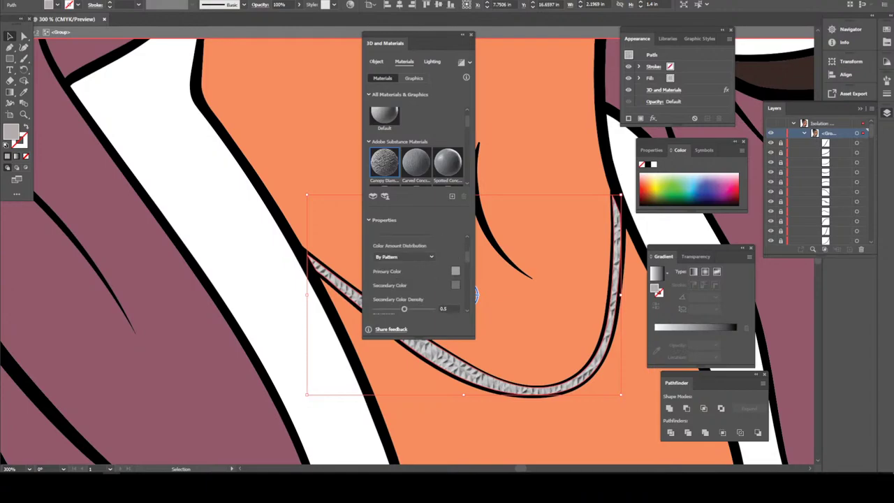
{"action": "left_click", "coordinate": [455, 271]}
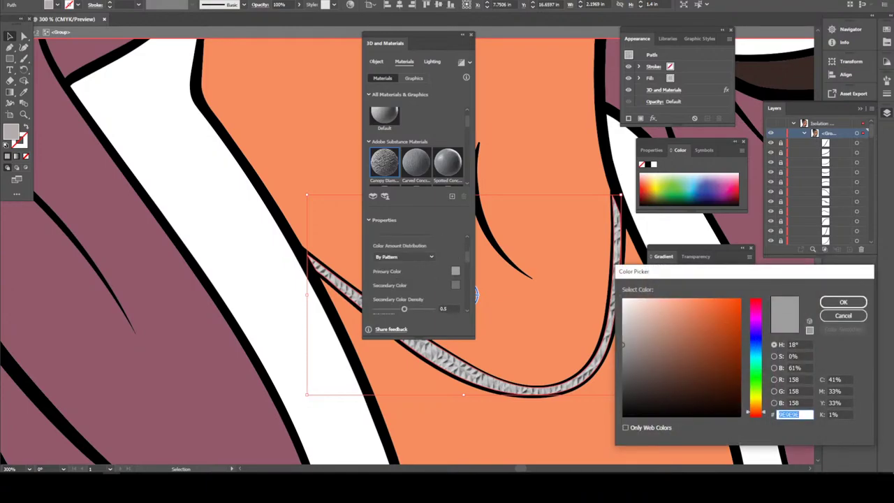
{"action": "type", "text": "F7B733"}
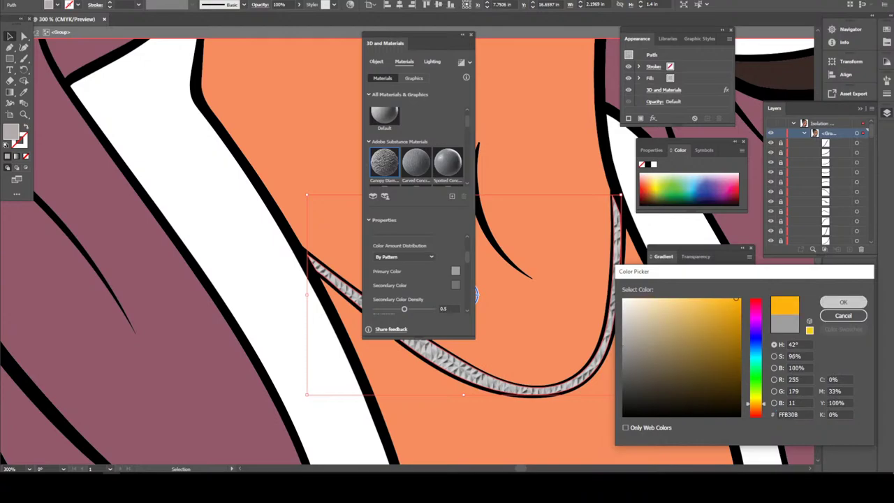
{"action": "key", "text": "Return"}
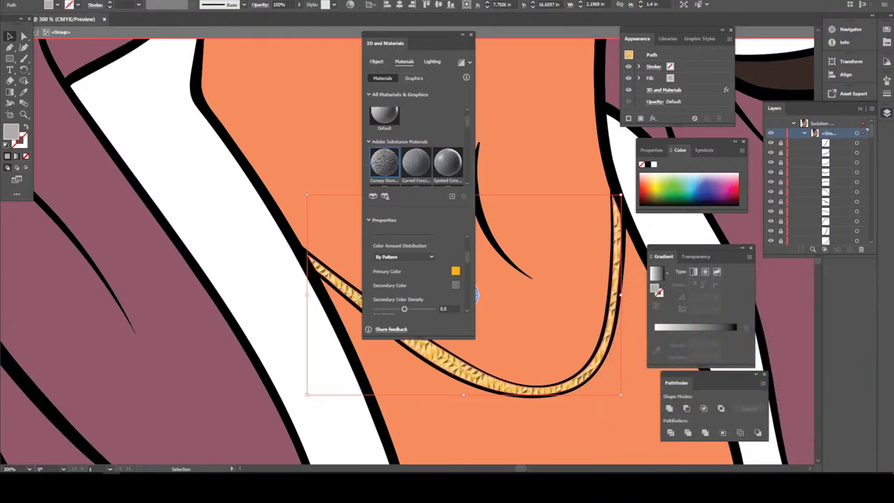
{"action": "left_click", "coordinate": [455, 285]}
{"action": "type", "text": "75412D"}
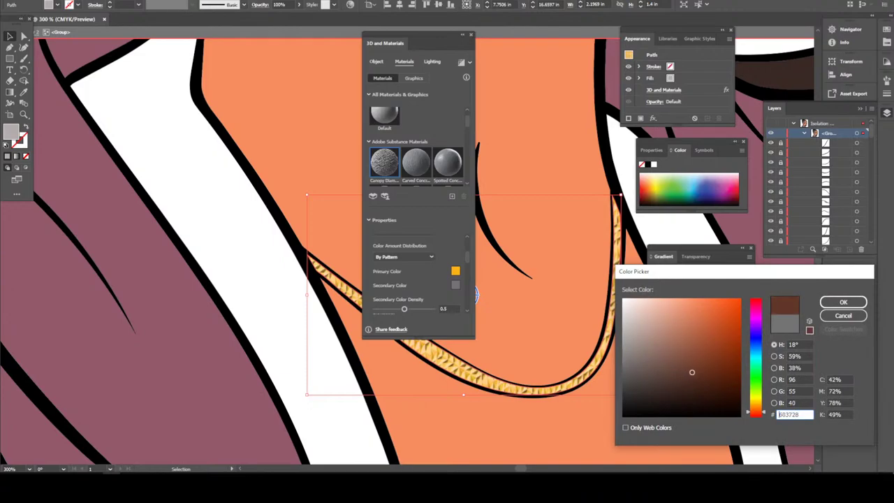
{"action": "type", "text": "75512D"}
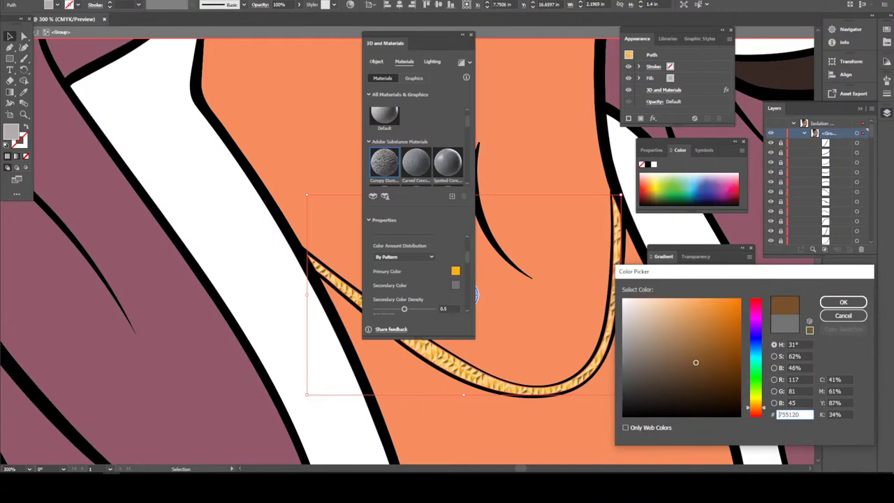
{"action": "type", "text": "63390F"}
{"action": "left_click", "coordinate": [843, 301]}
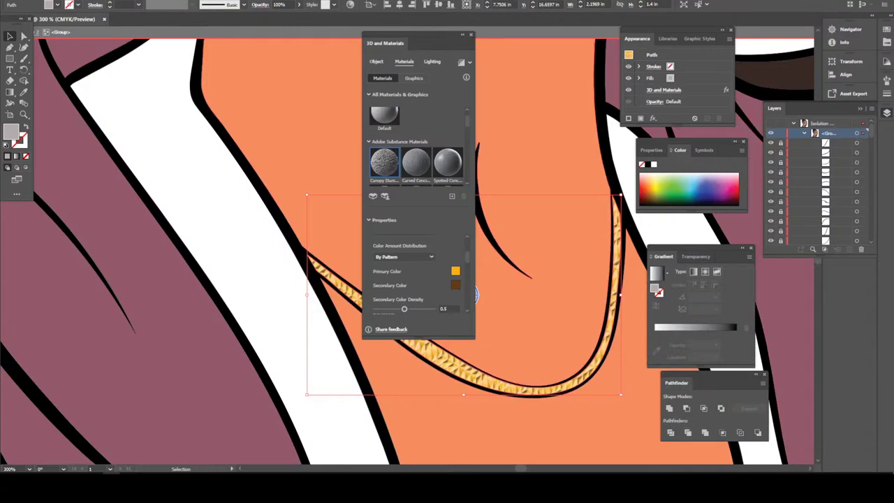
{"action": "left_click", "coordinate": [476, 295]}
{"action": "scroll", "coordinate": [463, 295], "scroll_direction": "down", "scroll_amount": 3}
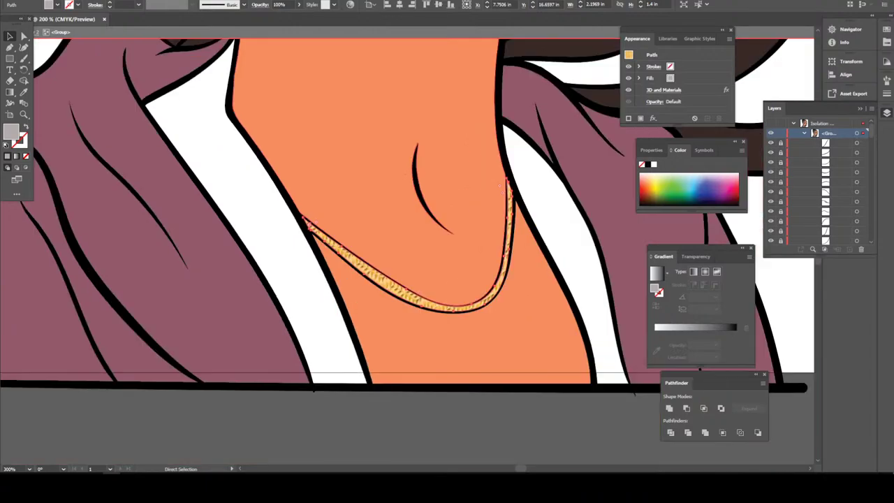
{"action": "scroll", "coordinate": [436, 231], "scroll_direction": "down", "scroll_amount": 3}
- Navigate to the eyes and select both iris shapes
{"action": "scroll", "coordinate": [436, 231], "scroll_direction": "down", "scroll_amount": 1}
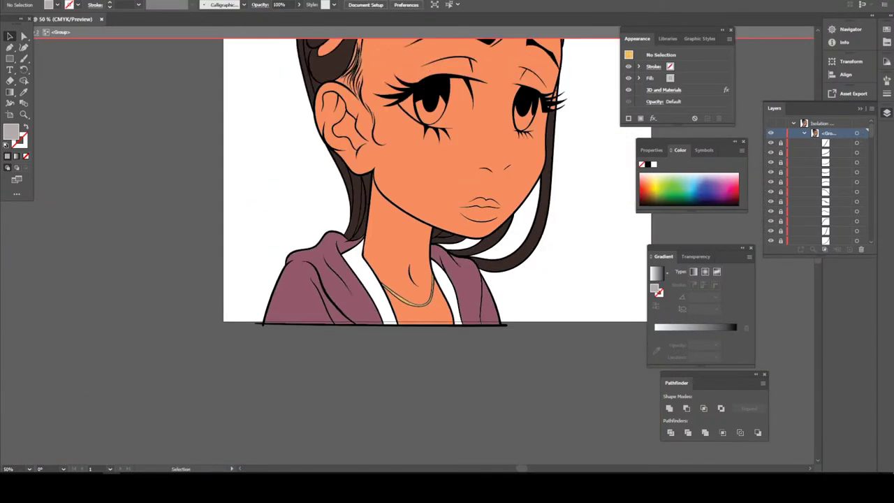
{"action": "scroll", "coordinate": [436, 231], "scroll_direction": "up", "scroll_amount": 2}
{"action": "scroll", "coordinate": [436, 231], "scroll_direction": "up", "scroll_amount": 2}
{"action": "scroll", "coordinate": [494, 192], "scroll_direction": "up", "scroll_amount": 1}
{"action": "scroll", "coordinate": [494, 193], "scroll_direction": "up", "scroll_amount": 1}
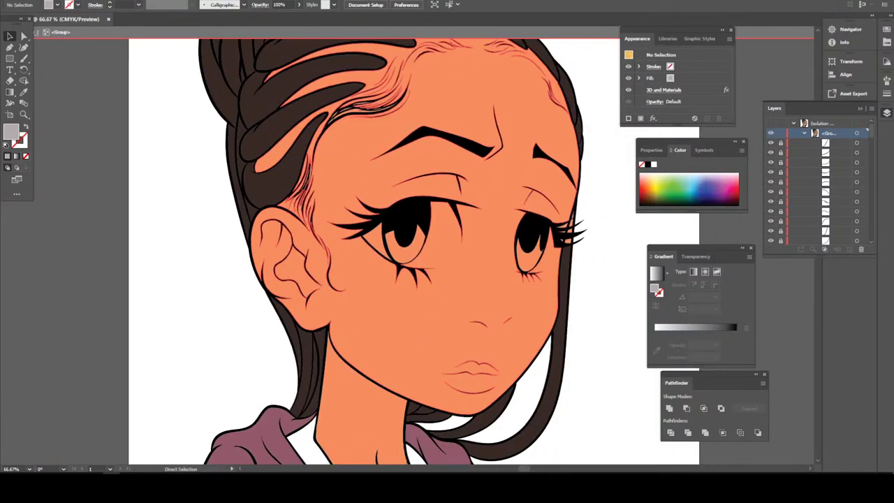
{"action": "scroll", "coordinate": [494, 192], "scroll_direction": "up", "scroll_amount": 2}
{"action": "scroll", "coordinate": [494, 192], "scroll_direction": "up", "scroll_amount": 1}
{"action": "scroll", "coordinate": [493, 192], "scroll_direction": "right", "scroll_amount": 2}
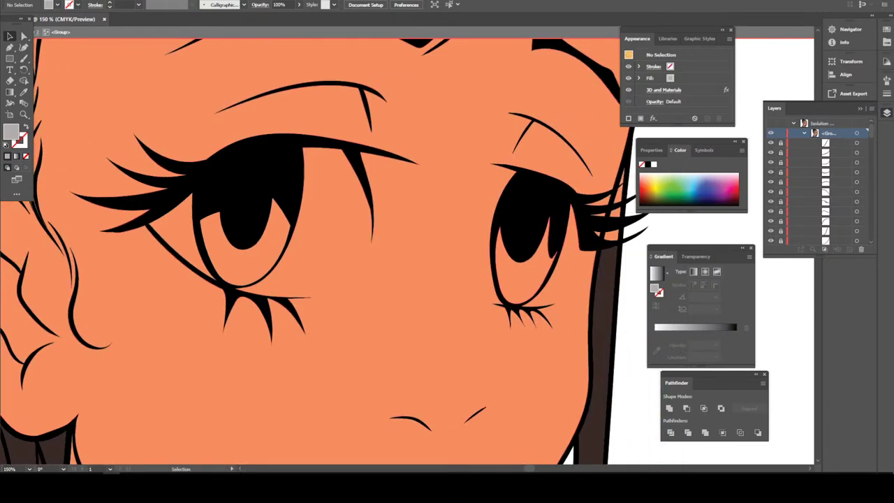
{"action": "left_click", "coordinate": [520, 279]}
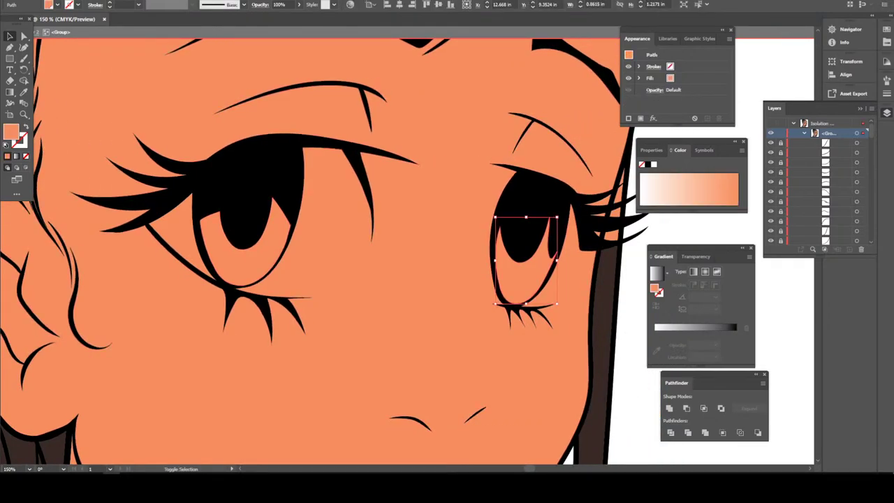
{"action": "left_click", "coordinate": [206, 265], "text": "shift"}
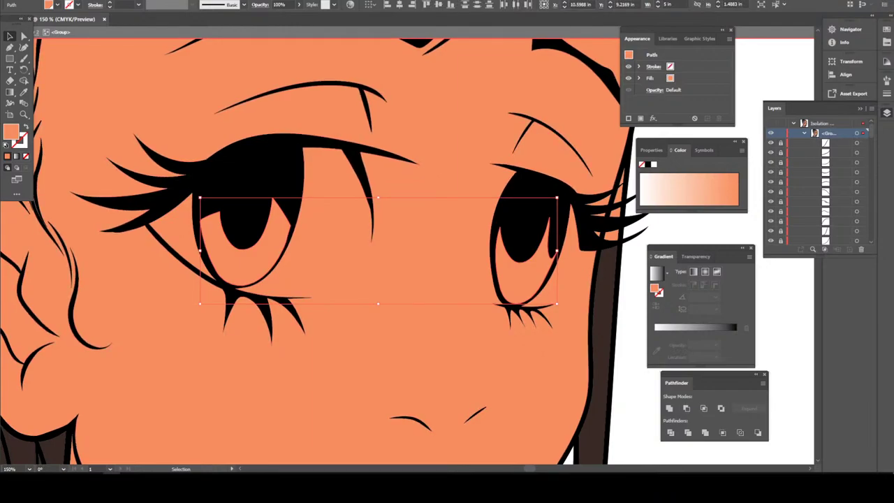
- Fill both irises with olive brown 685434 and deselect them
{"action": "double_click", "coordinate": [10, 132]}
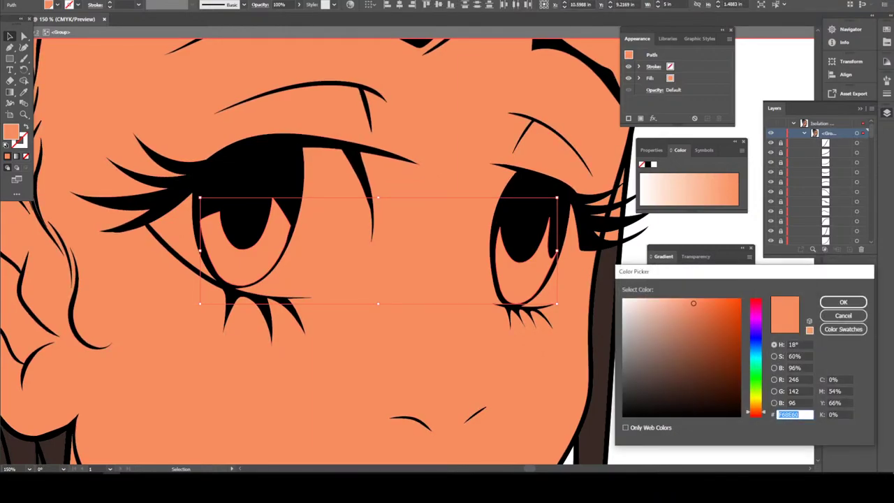
{"action": "mouse_move", "coordinate": [703, 373]}
{"action": "left_mouse_down"}
{"action": "mouse_move", "coordinate": [686, 375]}
{"action": "mouse_move", "coordinate": [686, 366]}
{"action": "left_mouse_up"}
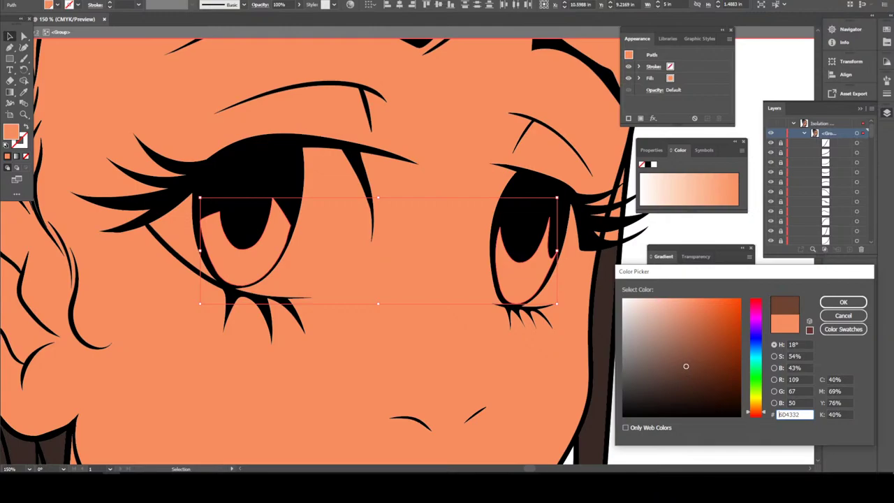
{"action": "left_click_drag", "start_coordinate": [756, 411], "coordinate": [756, 404]}
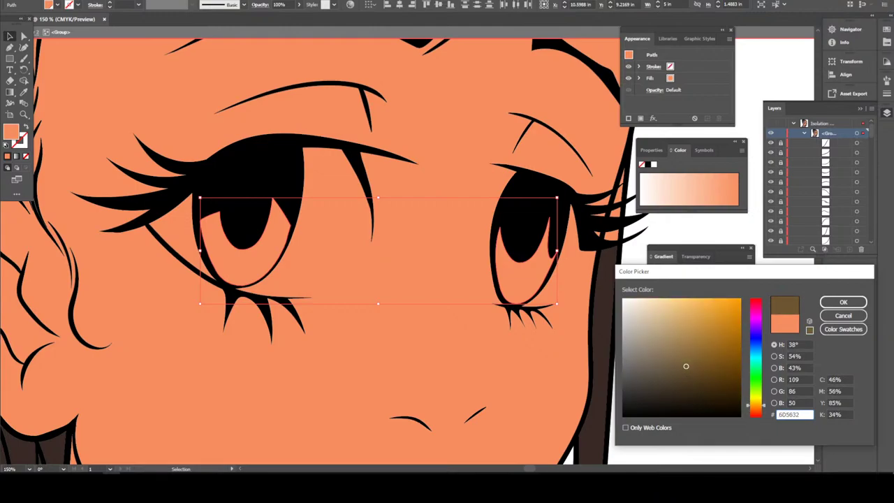
{"action": "left_click_drag", "start_coordinate": [686, 366], "coordinate": [684, 379]}
{"action": "left_click_drag", "start_coordinate": [688, 369], "coordinate": [681, 369]}
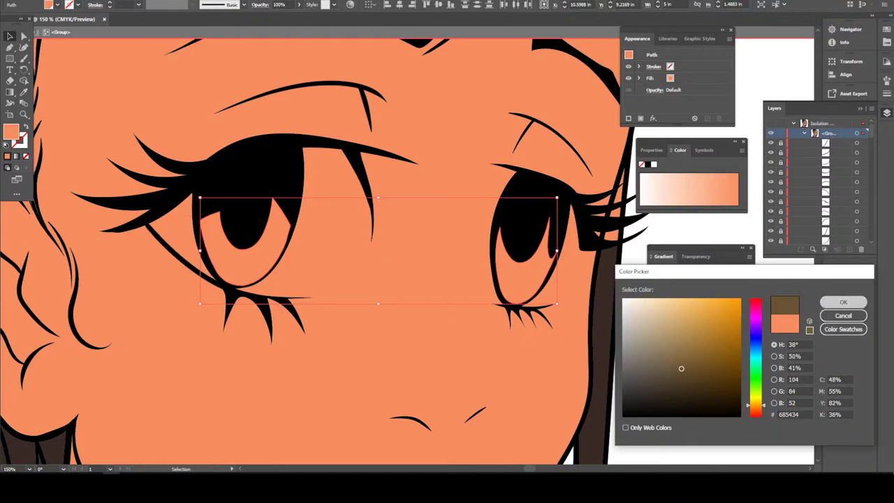
{"action": "left_click", "coordinate": [844, 301]}
{"action": "key", "text": "ctrl+shift+a"}
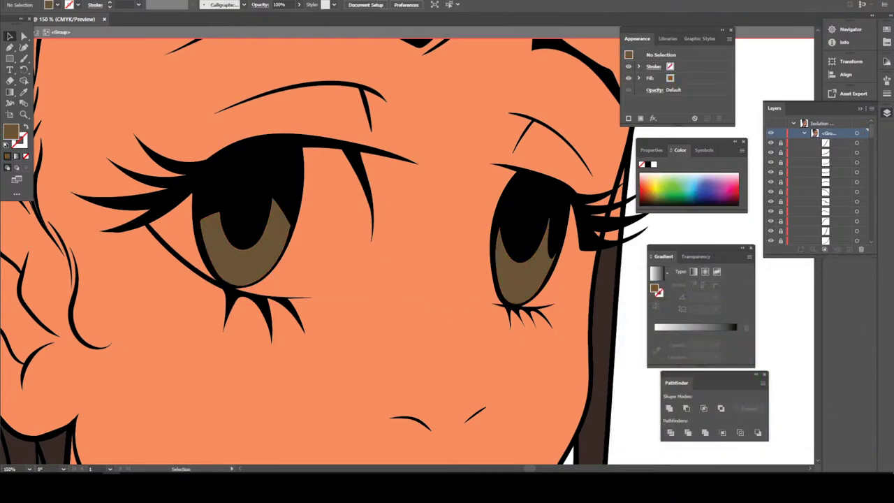
- Lock Layer 2 and duplicate it into a copy layer
{"action": "key", "text": "ctrl+minus"}
{"action": "key", "text": "ctrl+minus"}
{"action": "key", "text": "ctrl+minus"}
{"action": "key", "text": "ctrl+minus"}
{"action": "key", "text": "ctrl+minus"}
{"action": "key", "text": "ctrl+minus"}
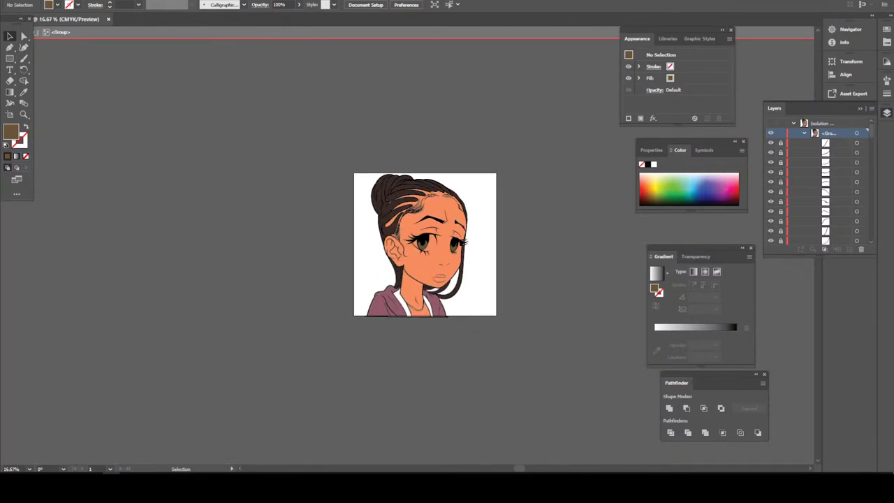
{"action": "key", "text": "ctrl+plus"}
{"action": "key", "text": "ctrl+plus"}
{"action": "key", "text": "ctrl+plus"}
{"action": "scroll", "coordinate": [388, 252], "scroll_direction": "up", "scroll_amount": 2}
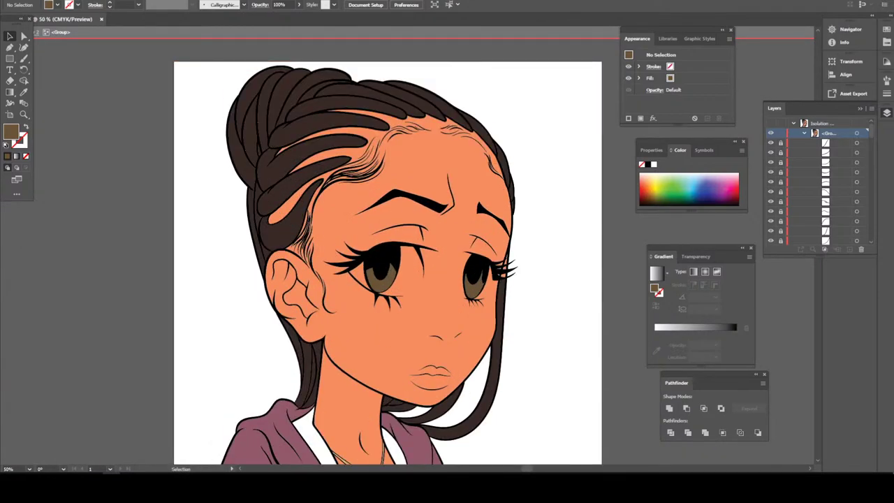
{"action": "key", "text": "Escape"}
{"action": "key", "text": "ctrl+minus"}
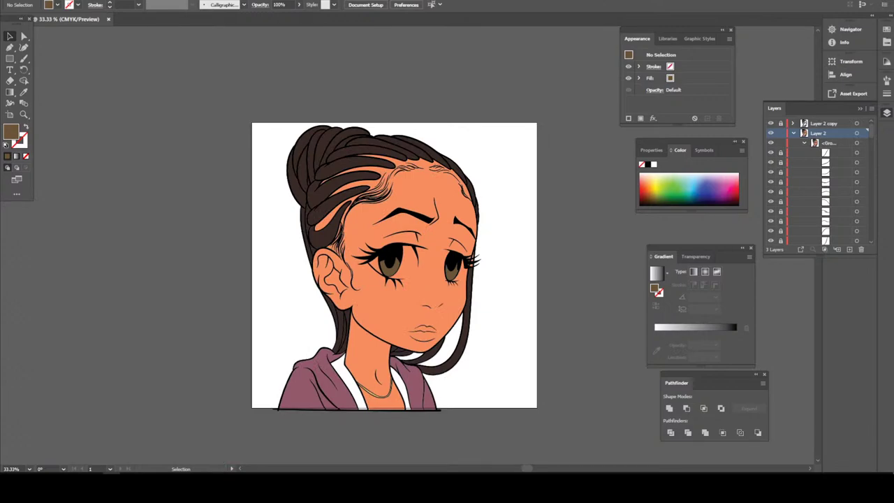
{"action": "left_click", "coordinate": [793, 133]}
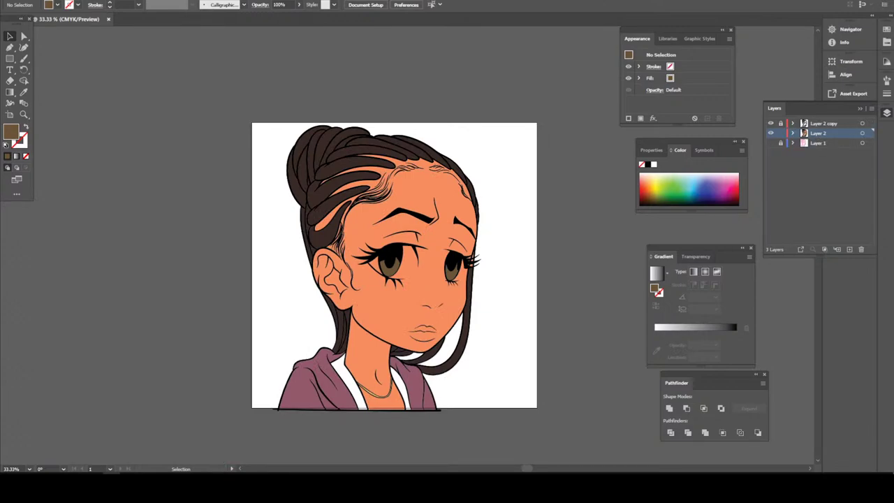
{"action": "left_click", "coordinate": [781, 133]}
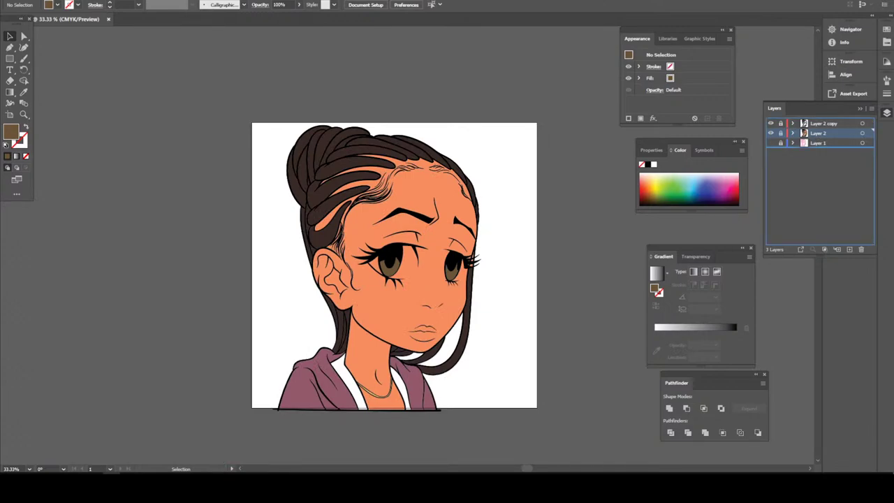
{"action": "left_click_drag", "start_coordinate": [819, 133], "coordinate": [850, 250]}
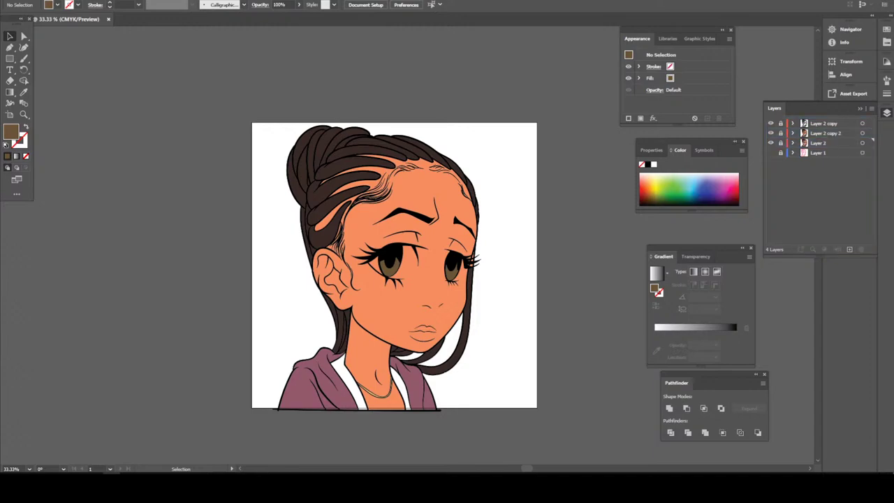
{"action": "left_click", "coordinate": [781, 132]}
- Isolate the portrait group on the copy and refill the face with light peach
{"action": "key", "text": "ctrl+equal"}
{"action": "key", "text": "ctrl+equal"}
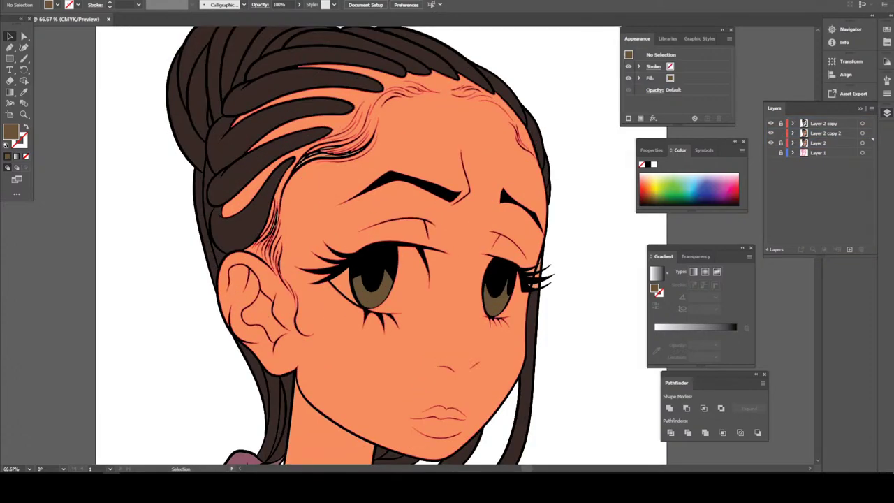
{"action": "left_click", "coordinate": [415, 148]}
{"action": "right_click", "coordinate": [415, 148]}
{"action": "left_click", "coordinate": [458, 273]}
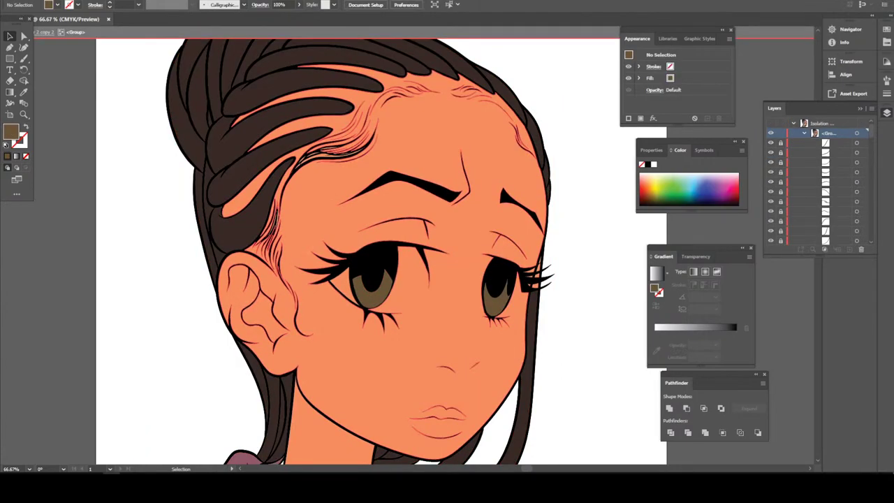
{"action": "left_click", "coordinate": [419, 335]}
{"action": "left_click", "coordinate": [650, 189]}
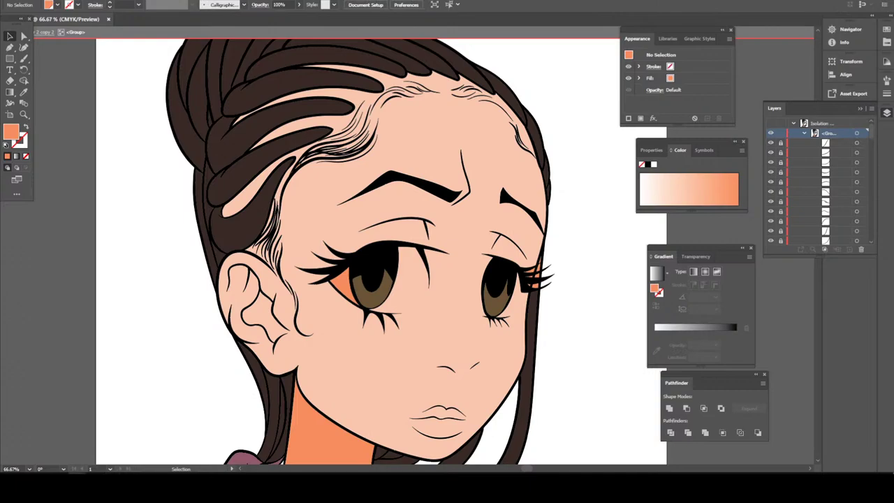
- Fill the orange gaps between the right eye's lashes with dark hair brown
{"action": "scroll", "coordinate": [376, 251], "scroll_direction": "right", "scroll_amount": 2}
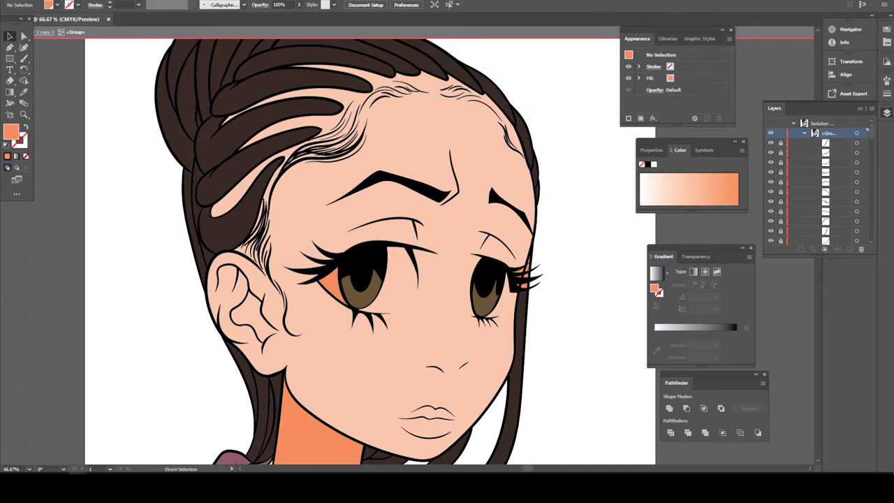
{"action": "scroll", "coordinate": [557, 307], "scroll_direction": "up", "scroll_amount": 2}
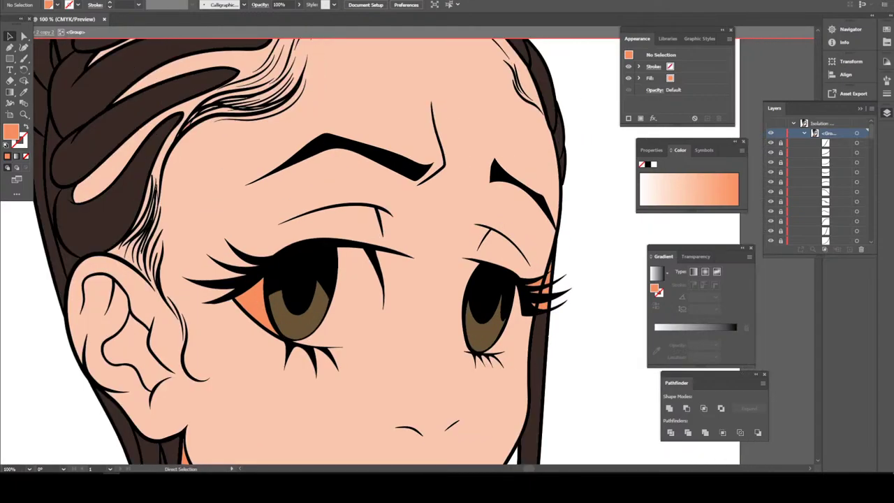
{"action": "scroll", "coordinate": [558, 307], "scroll_direction": "up", "scroll_amount": 2}
{"action": "scroll", "coordinate": [557, 308], "scroll_direction": "up", "scroll_amount": 2}
{"action": "scroll", "coordinate": [557, 307], "scroll_direction": "up", "scroll_amount": 1}
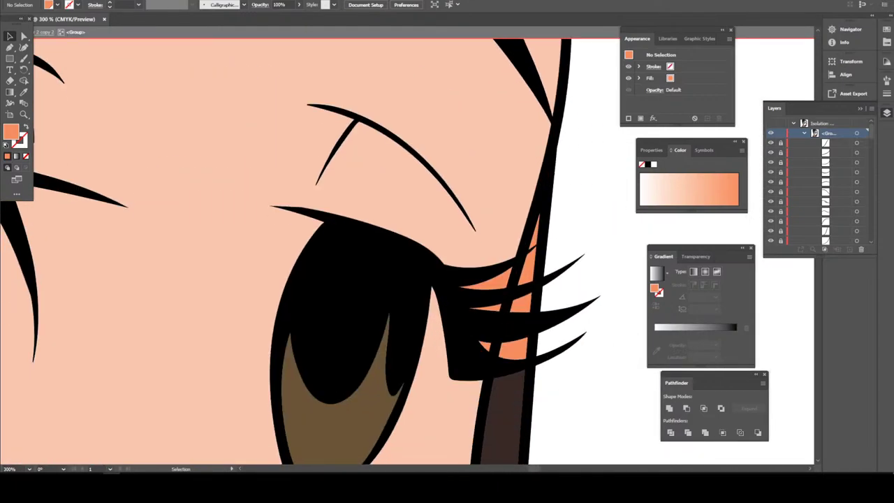
{"action": "left_click_drag", "start_coordinate": [612, 401], "coordinate": [524, 169]}
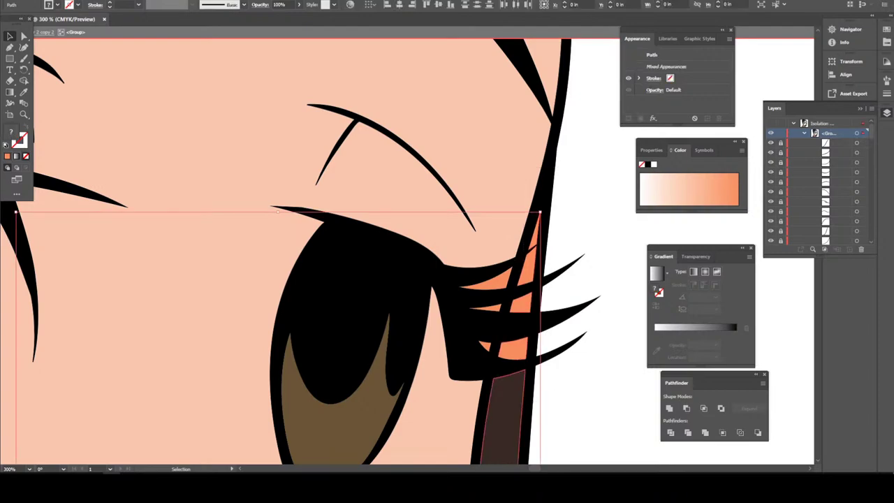
{"action": "key", "text": "i"}
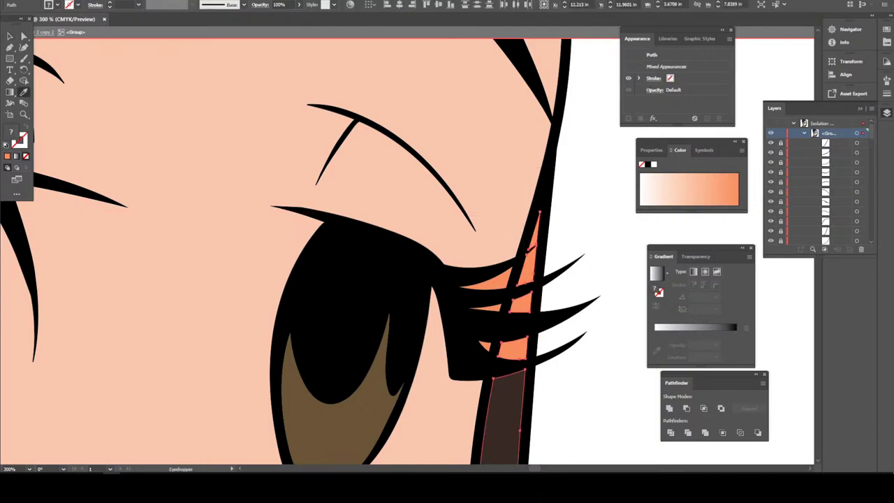
{"action": "left_click", "coordinate": [503, 419]}
{"action": "key", "text": "v"}
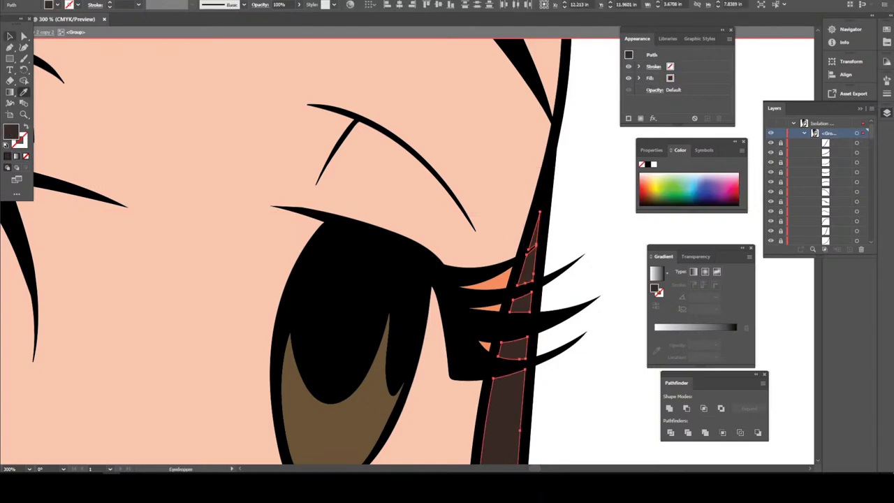
{"action": "key", "text": "ctrl+shift+a"}
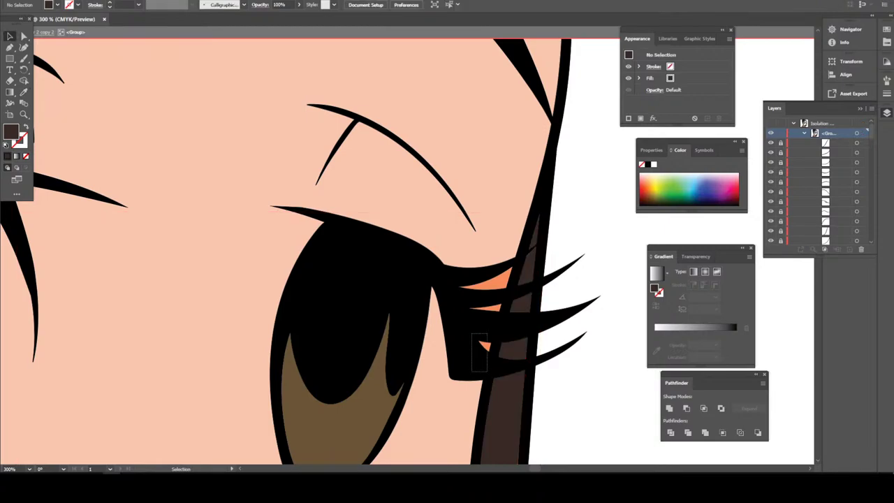
- Isolate the eyes-and-lashes group and select the lash area beside the right eye
{"action": "key", "text": "Escape"}
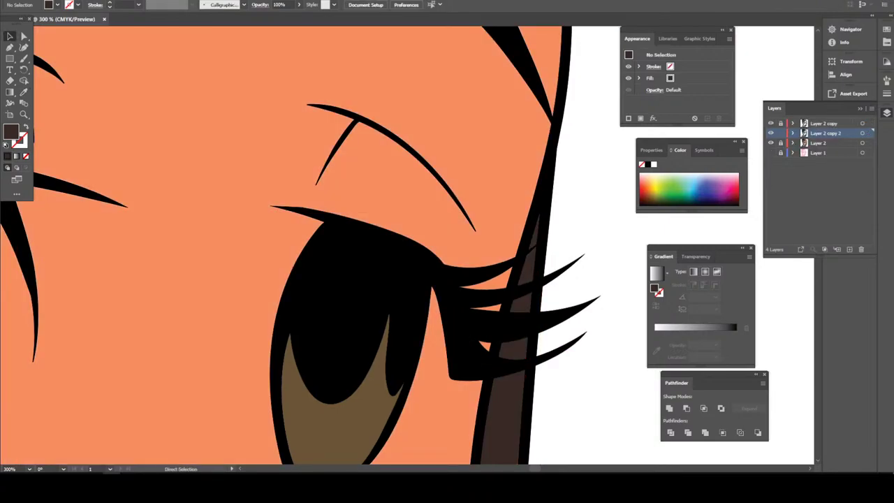
{"action": "key", "text": "ctrl+minus"}
{"action": "key", "text": "ctrl+minus"}
{"action": "key", "text": "ctrl+minus"}
{"action": "key", "text": "ctrl+plus"}
{"action": "scroll", "coordinate": [402, 248], "scroll_direction": "up", "scroll_amount": 2}
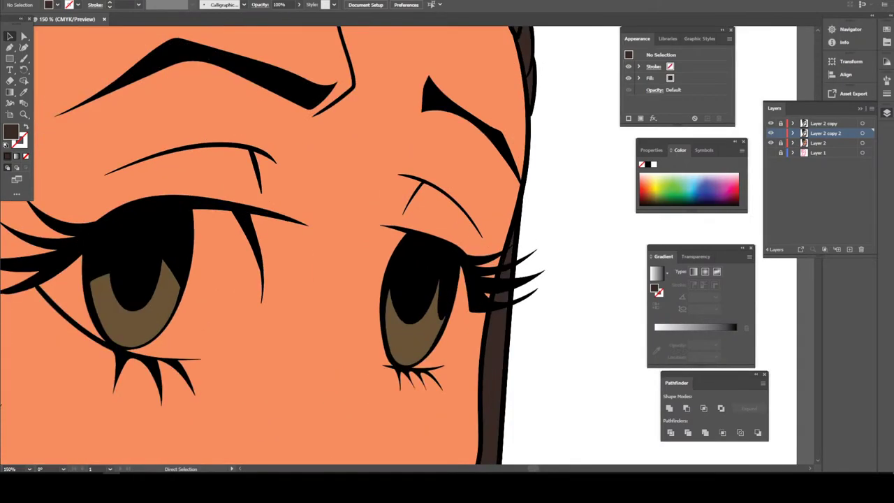
{"action": "scroll", "coordinate": [402, 248], "scroll_direction": "up", "scroll_amount": 1}
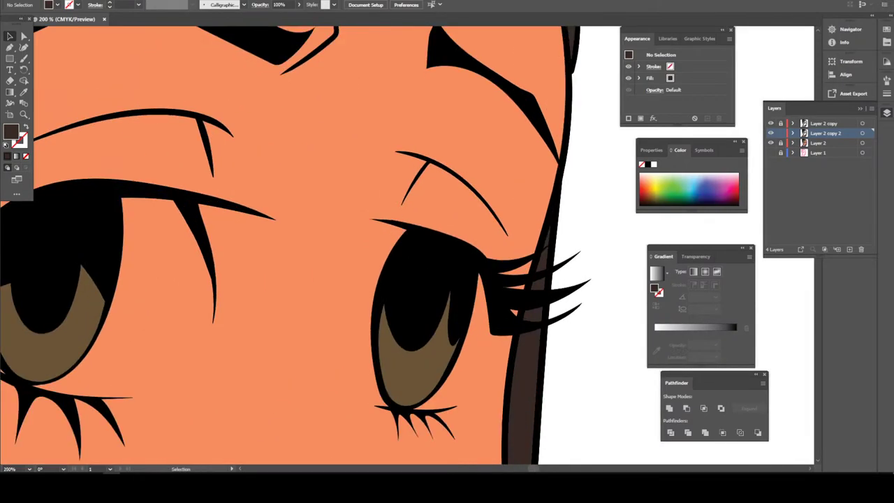
{"action": "left_click", "coordinate": [512, 297]}
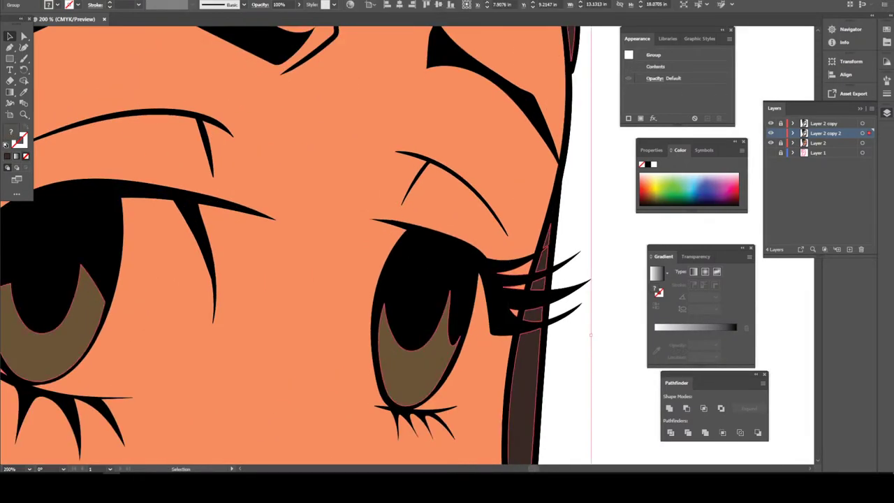
{"action": "right_click", "coordinate": [516, 33]}
{"action": "left_click", "coordinate": [545, 160]}
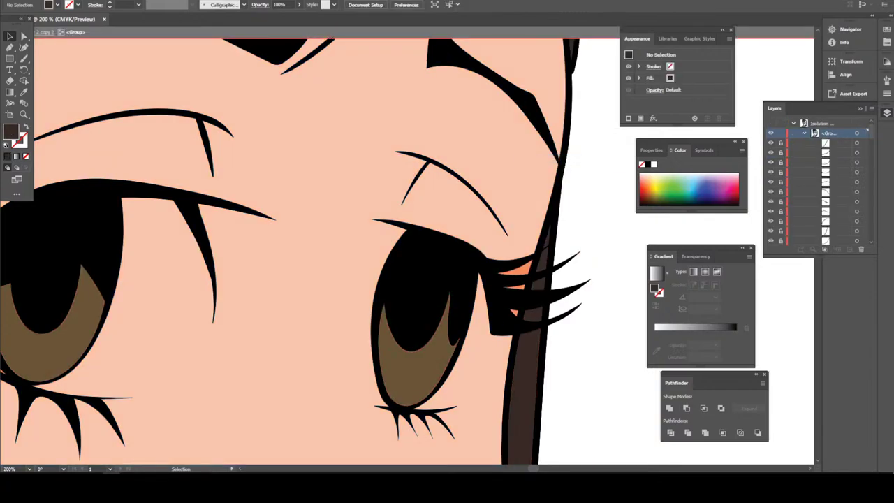
{"action": "left_click_drag", "start_coordinate": [503, 316], "coordinate": [517, 259]}
{"action": "key", "text": "ctrl+minus"}
{"action": "key", "text": "ctrl+minus"}
{"action": "key", "text": "ctrl+minus"}
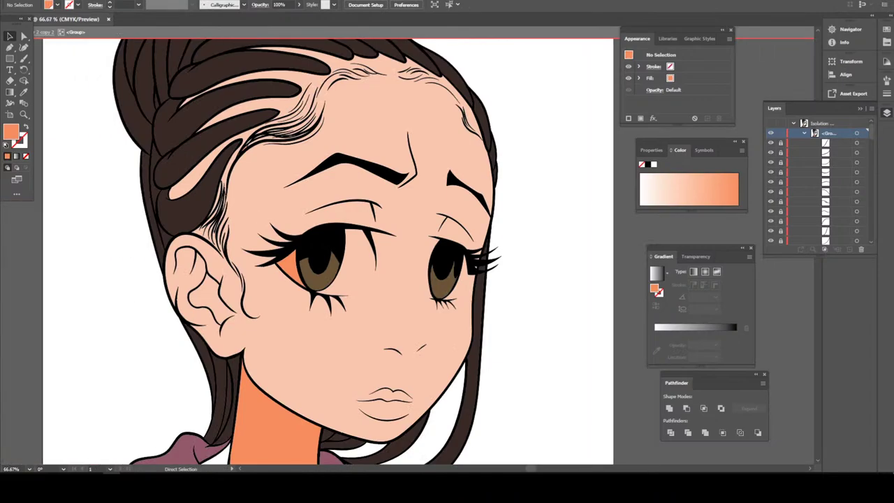
{"action": "key", "text": "v"}
- Delete the orange shirt patch below the neck
{"action": "scroll", "coordinate": [293, 273], "scroll_direction": "down", "scroll_amount": 3}
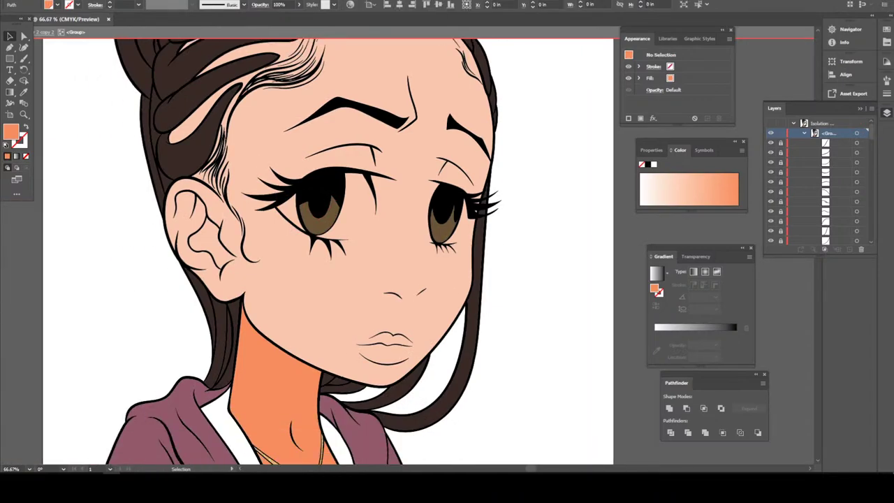
{"action": "scroll", "coordinate": [294, 273], "scroll_direction": "down", "scroll_amount": 2}
{"action": "left_click", "coordinate": [307, 384]}
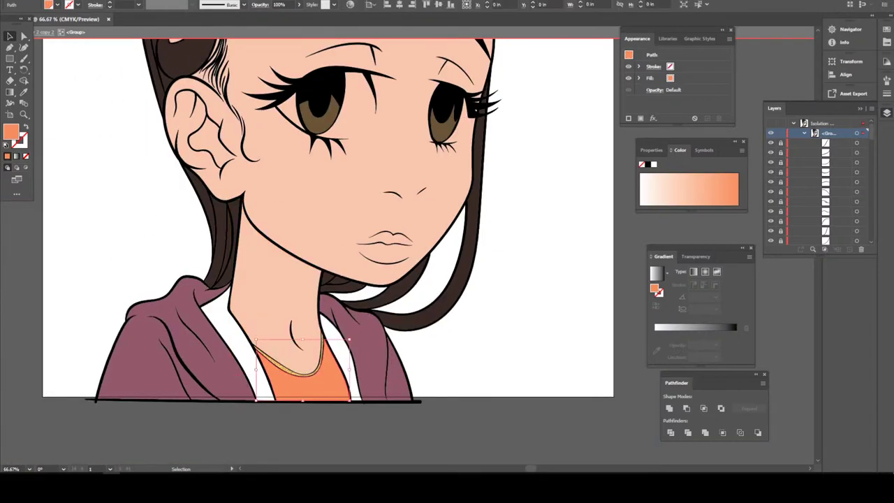
{"action": "key", "text": "Delete"}
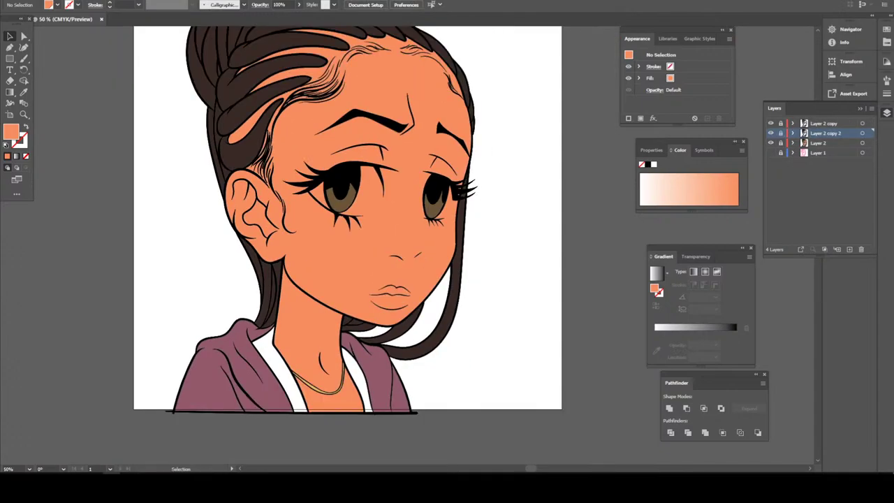
- Add a new layer above Layer 2 and detach the CHIWORLD SKIN TONES #1 swatches
{"action": "left_click", "coordinate": [821, 143]}
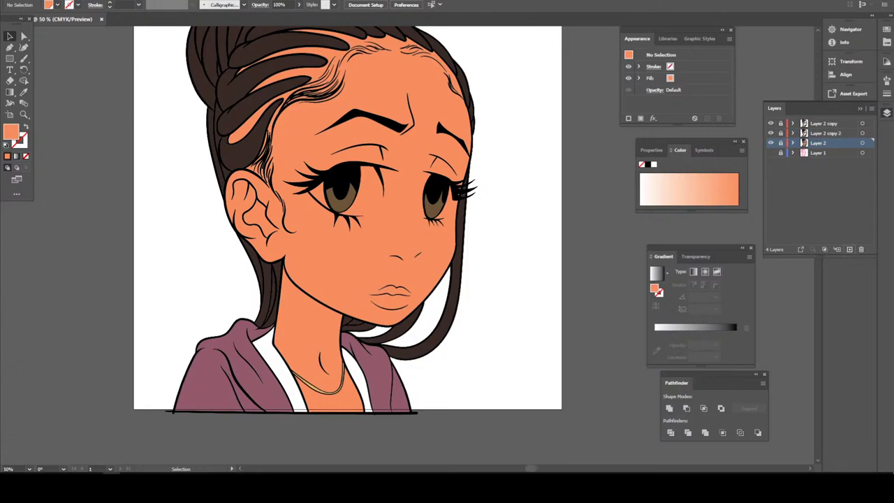
{"action": "left_click", "coordinate": [850, 250]}
{"action": "left_click", "coordinate": [886, 29]}
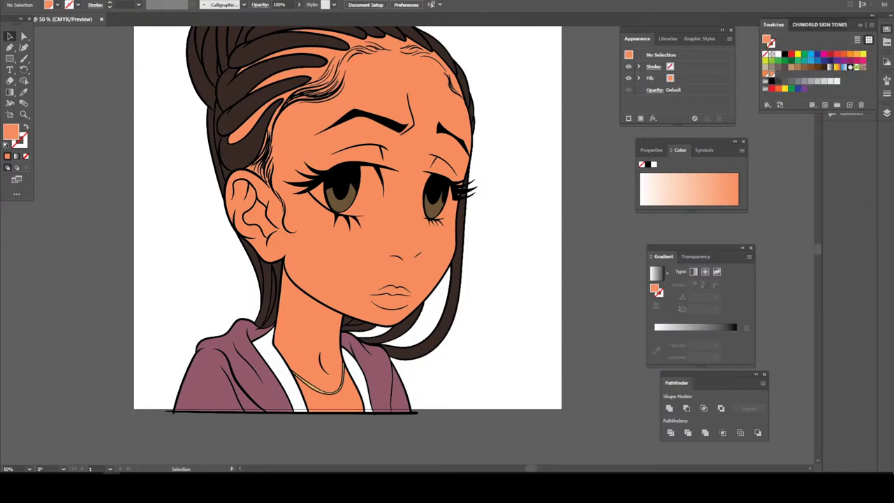
{"action": "left_click", "coordinate": [820, 25]}
{"action": "left_click_drag", "start_coordinate": [810, 24], "coordinate": [804, 218]}
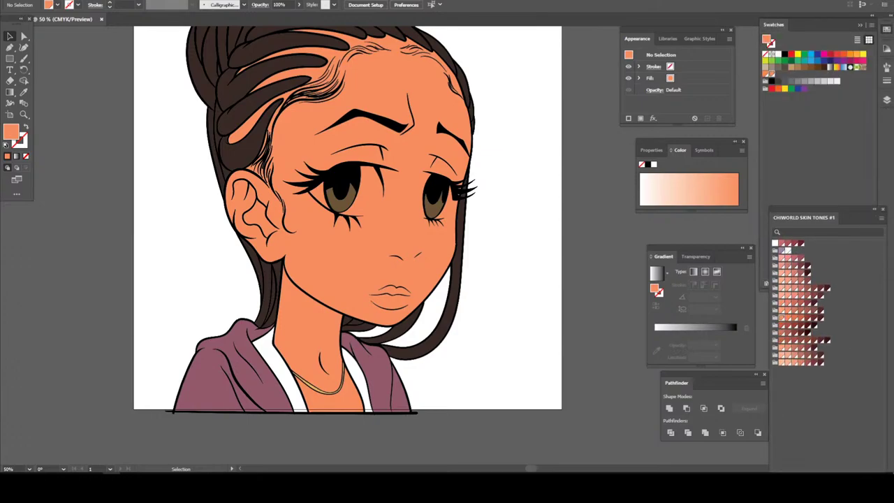
- Set the fill colour to white and ready the Pencil tool
{"action": "left_click", "coordinate": [654, 165]}
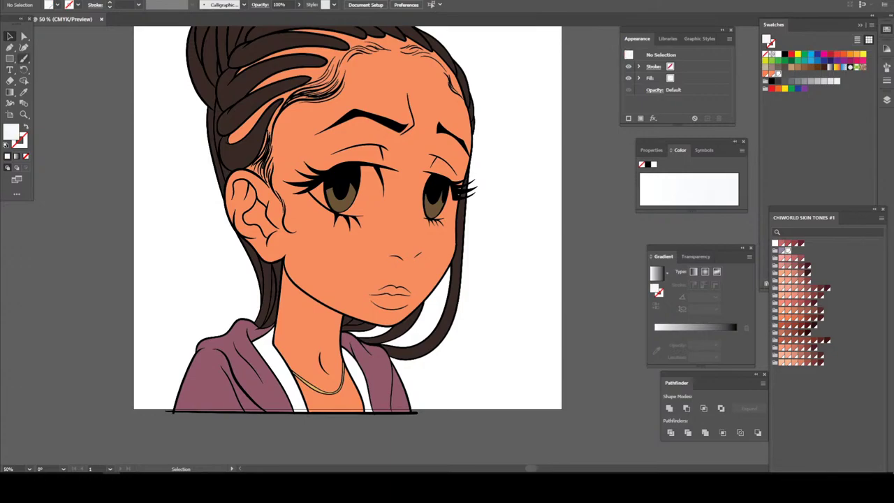
{"action": "left_click_drag", "start_coordinate": [24, 59], "coordinate": [70, 81]}
{"action": "key", "text": "v"}
{"action": "key", "text": "ctrl+1"}
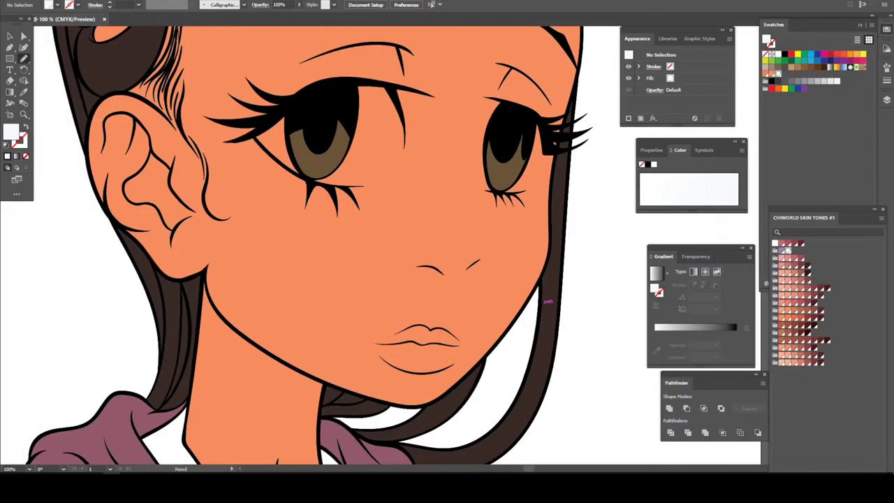
- Pencil-draw a white eye-white shape along the left eye's lashes
{"action": "scroll", "coordinate": [314, 244], "scroll_direction": "down", "scroll_amount": 2}
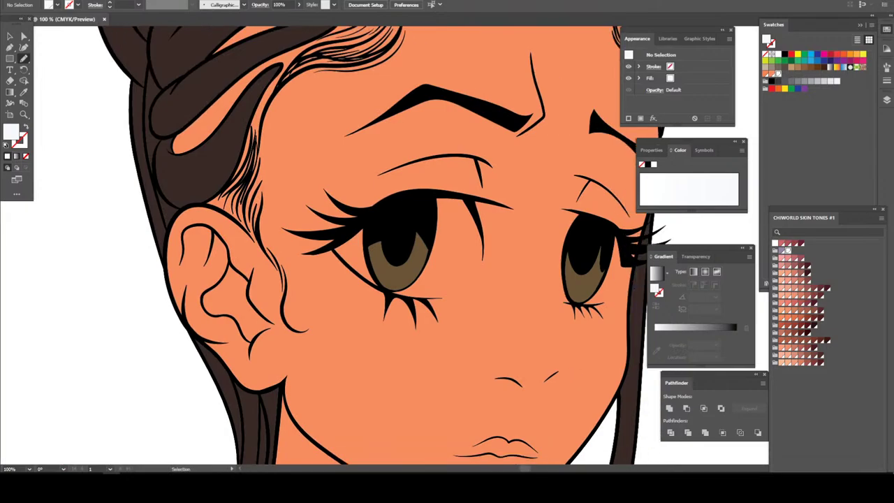
{"action": "key", "text": "ctrl+plus"}
{"action": "key", "text": "ctrl+plus"}
{"action": "key", "text": "ctrl+plus"}
{"action": "key", "text": "n"}
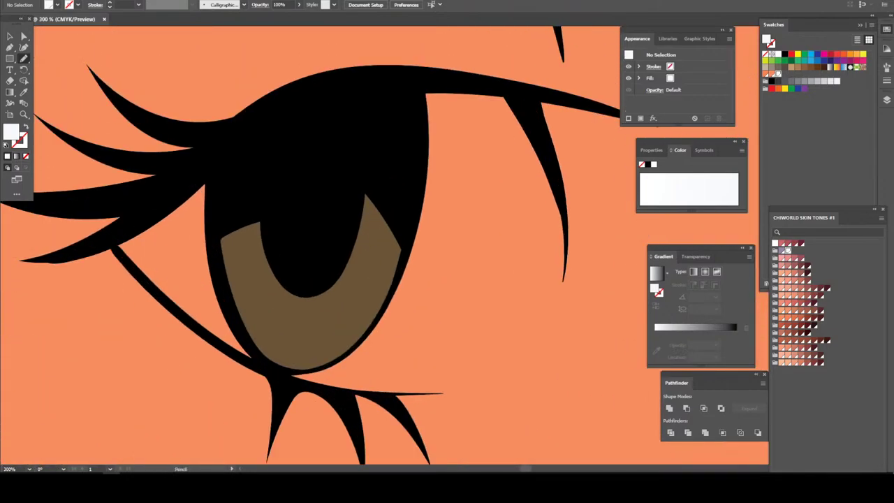
{"action": "mouse_move", "coordinate": [245, 131]}
{"action": "left_mouse_down"}
{"action": "mouse_move", "coordinate": [120, 253]}
{"action": "mouse_move", "coordinate": [225, 347]}
{"action": "mouse_move", "coordinate": [321, 384]}
{"action": "mouse_move", "coordinate": [405, 394]}
{"action": "left_mouse_up"}
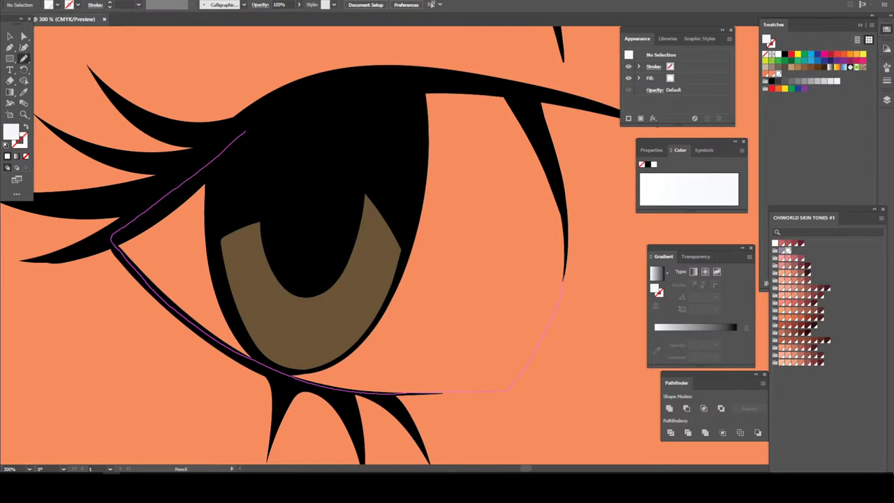
{"action": "mouse_move", "coordinate": [565, 278]}
{"action": "left_mouse_down"}
{"action": "mouse_move", "coordinate": [563, 204]}
{"action": "mouse_move", "coordinate": [545, 140]}
{"action": "mouse_move", "coordinate": [502, 83]}
{"action": "mouse_move", "coordinate": [320, 85]}
{"action": "mouse_move", "coordinate": [246, 131]}
{"action": "left_mouse_up"}
{"action": "key", "text": "ctrl+minus"}
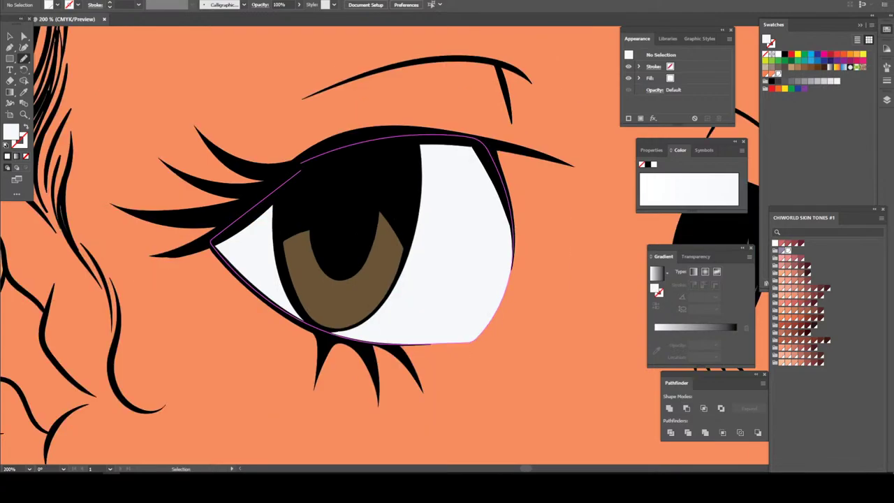
{"action": "key", "text": "ctrl+minus"}
{"action": "key", "text": "ctrl+minus"}
{"action": "key", "text": "ctrl+minus"}
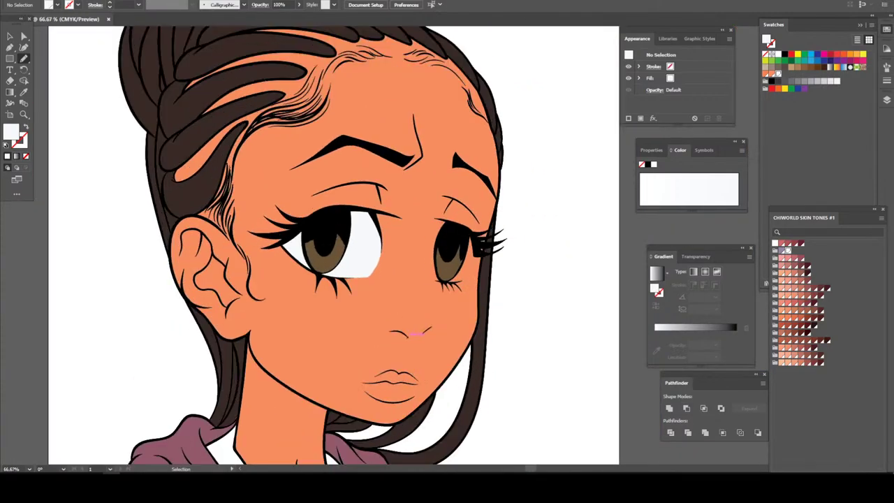
- Draw the right eye's white eye-white shape, redrawing it after one misdrawn attempt
{"action": "scroll", "coordinate": [466, 241], "scroll_direction": "up", "scroll_amount": 2}
{"action": "scroll", "coordinate": [466, 241], "scroll_direction": "up", "scroll_amount": 2}
{"action": "scroll", "coordinate": [465, 241], "scroll_direction": "up", "scroll_amount": 2}
{"action": "scroll", "coordinate": [466, 241], "scroll_direction": "up", "scroll_amount": 1}
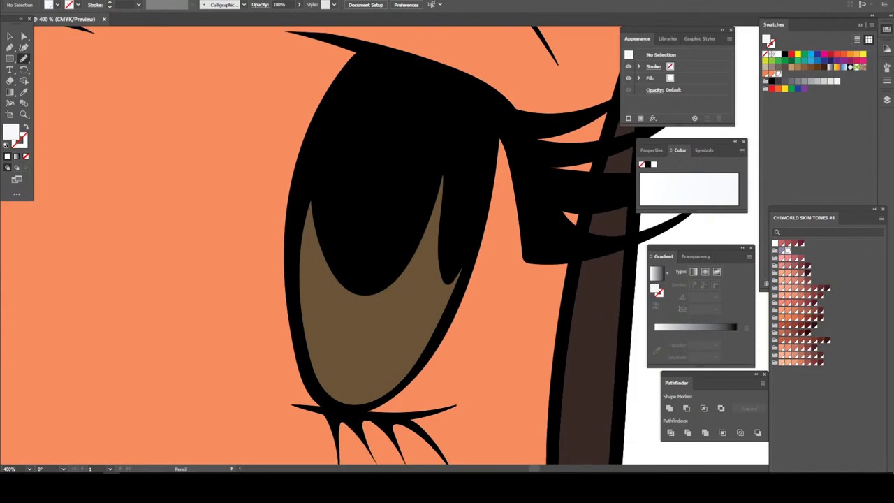
{"action": "mouse_move", "coordinate": [326, 358]}
{"action": "left_mouse_down"}
{"action": "mouse_move", "coordinate": [332, 394]}
{"action": "mouse_move", "coordinate": [357, 414]}
{"action": "mouse_move", "coordinate": [456, 406]}
{"action": "left_mouse_up"}
{"action": "mouse_move", "coordinate": [532, 276]}
{"action": "left_mouse_down"}
{"action": "mouse_move", "coordinate": [520, 187]}
{"action": "mouse_move", "coordinate": [447, 91]}
{"action": "mouse_move", "coordinate": [376, 140]}
{"action": "left_mouse_up"}
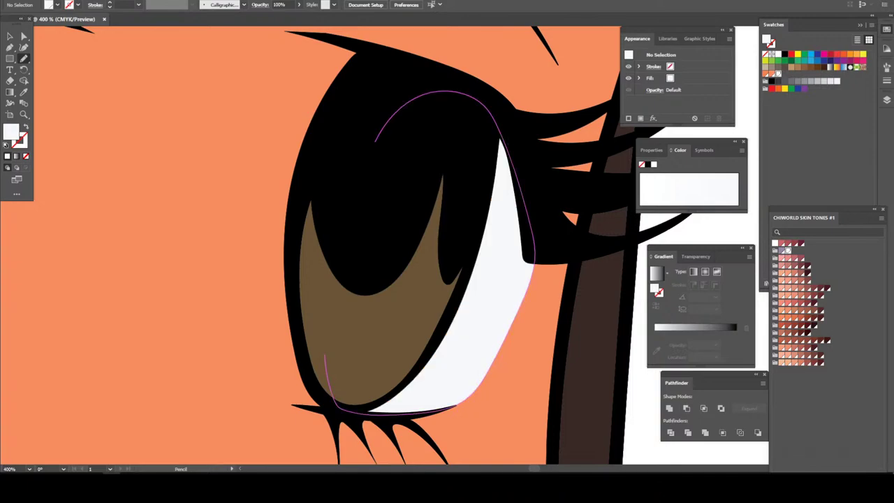
{"action": "key", "text": "ctrl+z"}
{"action": "mouse_move", "coordinate": [369, 393]}
{"action": "left_mouse_down"}
{"action": "mouse_move", "coordinate": [360, 409]}
{"action": "mouse_move", "coordinate": [378, 416]}
{"action": "mouse_move", "coordinate": [425, 413]}
{"action": "left_mouse_up"}
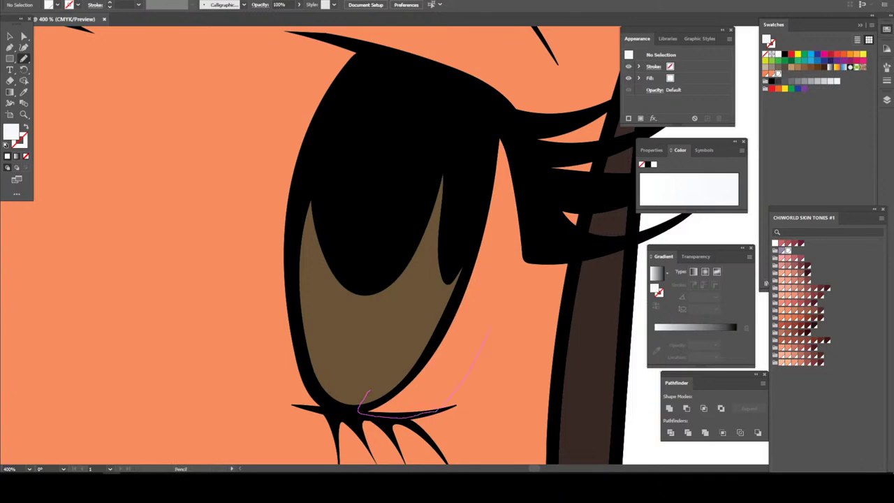
{"action": "mouse_move", "coordinate": [522, 260]}
{"action": "left_mouse_down"}
{"action": "mouse_move", "coordinate": [524, 198]}
{"action": "mouse_move", "coordinate": [432, 175]}
{"action": "left_mouse_up"}
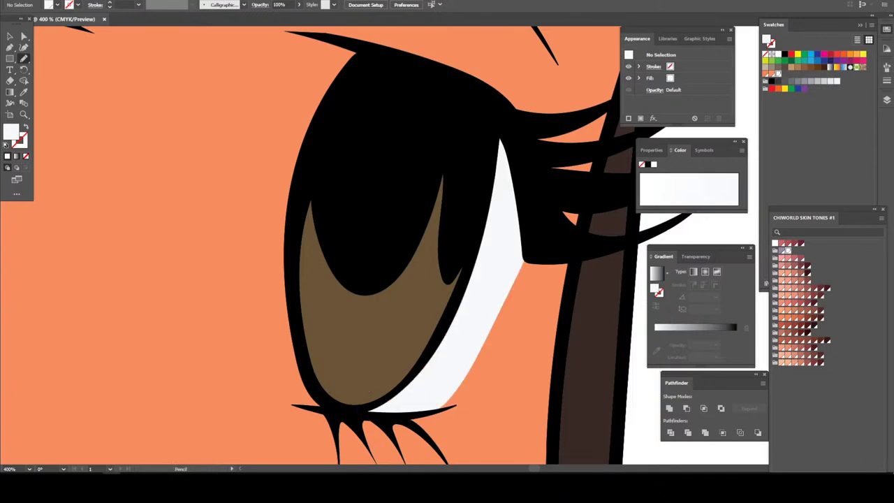
{"action": "key", "text": "ctrl+minus"}
{"action": "key", "text": "ctrl+minus"}
{"action": "key", "text": "ctrl+minus"}
{"action": "key", "text": "ctrl+minus"}
{"action": "key", "text": "ctrl+minus"}
{"action": "key", "text": "ctrl+minus"}
{"action": "key", "text": "ctrl+minus"}
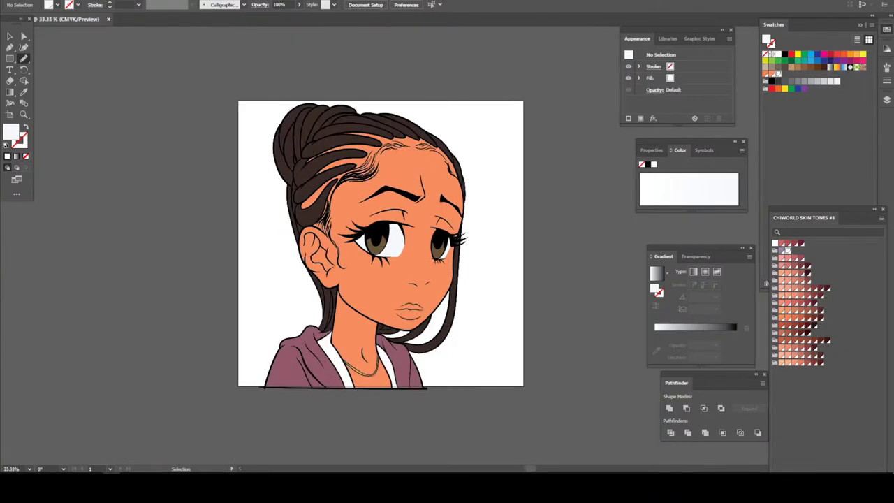
{"action": "key", "text": "ctrl+plus"}
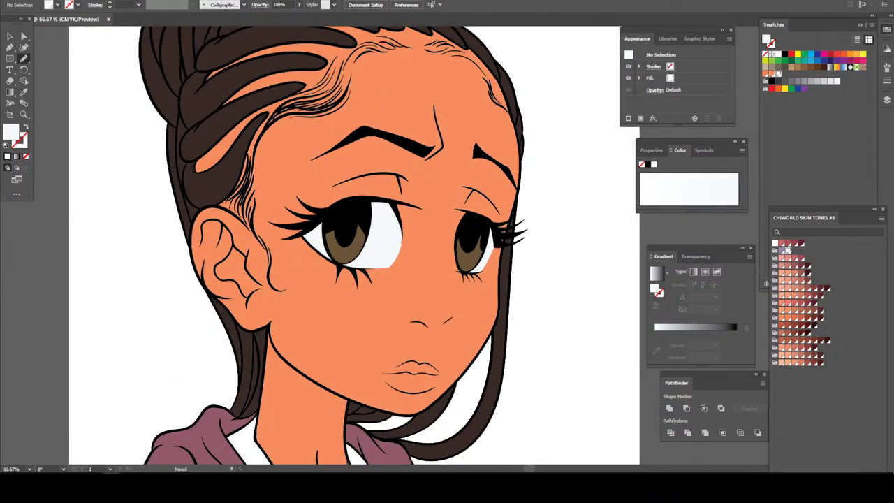
- Draw a lavender Pencil shading band across the top of the left eye white
{"action": "key", "text": "ctrl+minus"}
{"action": "key", "text": "ctrl+plus"}
{"action": "key", "text": "ctrl+plus"}
{"action": "key", "text": "ctrl+plus"}
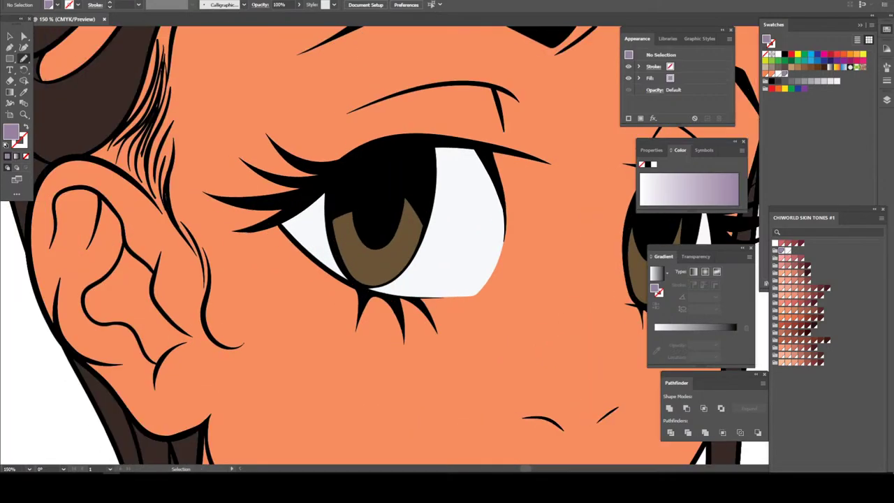
{"action": "key", "text": "ctrl+plus"}
{"action": "key", "text": "ctrl+plus"}
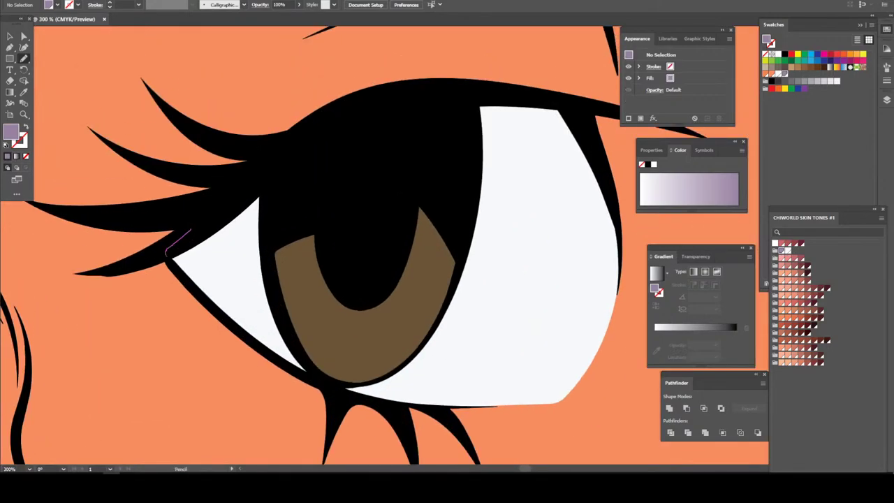
{"action": "mouse_move", "coordinate": [168, 257]}
{"action": "left_mouse_down"}
{"action": "mouse_move", "coordinate": [216, 308]}
{"action": "mouse_move", "coordinate": [226, 275]}
{"action": "mouse_move", "coordinate": [324, 226]}
{"action": "mouse_move", "coordinate": [479, 189]}
{"action": "mouse_move", "coordinate": [583, 249]}
{"action": "mouse_move", "coordinate": [608, 288]}
{"action": "mouse_move", "coordinate": [619, 274]}
{"action": "mouse_move", "coordinate": [615, 211]}
{"action": "mouse_move", "coordinate": [572, 123]}
{"action": "mouse_move", "coordinate": [448, 99]}
{"action": "mouse_move", "coordinate": [252, 177]}
{"action": "mouse_move", "coordinate": [174, 241]}
{"action": "left_mouse_up"}
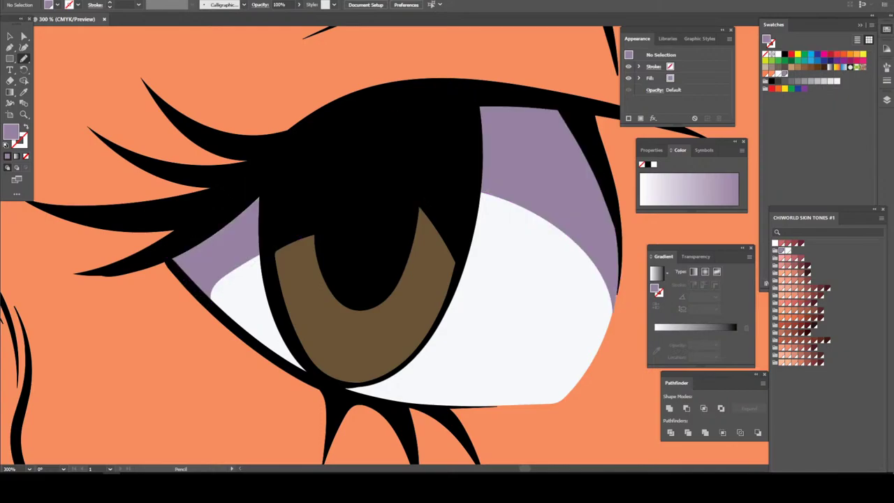
- Shade the top of the right eye white with lavender Pencil strokes
{"action": "key", "text": "ctrl+minus"}
{"action": "key", "text": "ctrl+minus"}
{"action": "key", "text": "ctrl+minus"}
{"action": "key", "text": "ctrl+minus"}
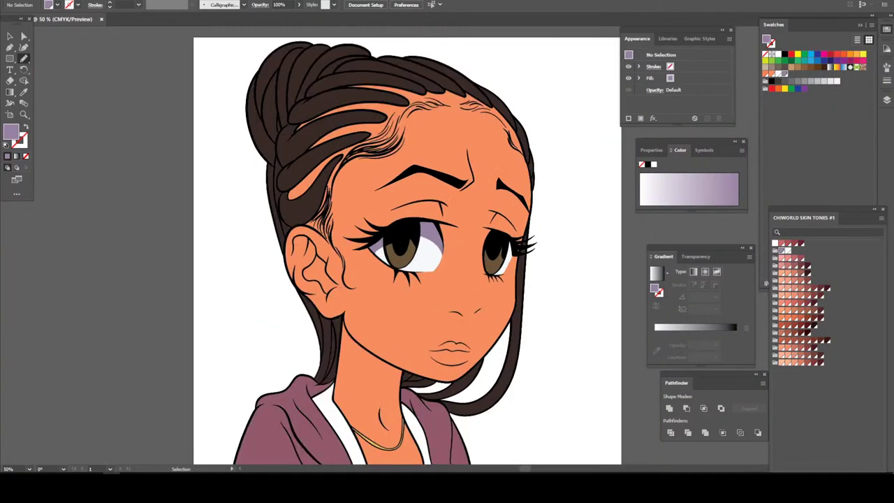
{"action": "scroll", "coordinate": [570, 258], "scroll_direction": "up", "scroll_amount": 1}
{"action": "scroll", "coordinate": [570, 259], "scroll_direction": "up", "scroll_amount": 1}
{"action": "scroll", "coordinate": [570, 259], "scroll_direction": "up", "scroll_amount": 2}
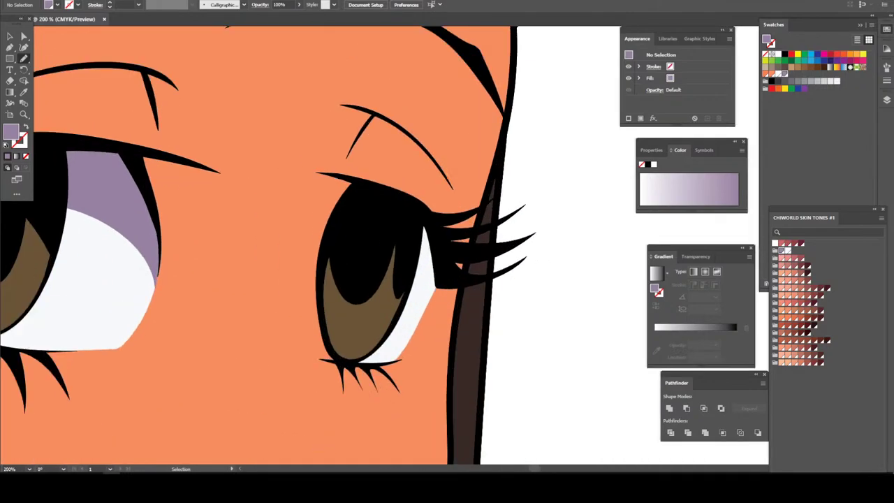
{"action": "scroll", "coordinate": [570, 258], "scroll_direction": "up", "scroll_amount": 1}
{"action": "mouse_move", "coordinate": [468, 251]}
{"action": "left_mouse_down"}
{"action": "mouse_move", "coordinate": [445, 299]}
{"action": "mouse_move", "coordinate": [464, 250]}
{"action": "left_mouse_up"}
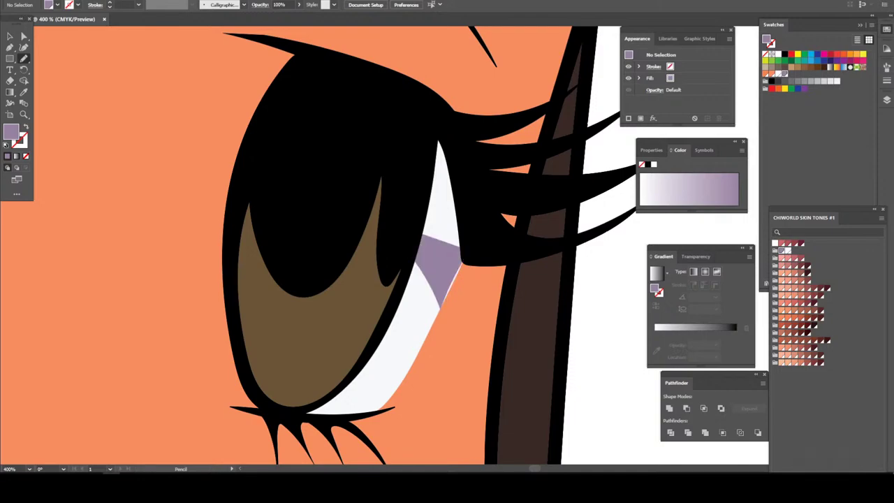
{"action": "mouse_move", "coordinate": [389, 233]}
{"action": "left_mouse_down"}
{"action": "mouse_move", "coordinate": [430, 302]}
{"action": "mouse_move", "coordinate": [467, 209]}
{"action": "mouse_move", "coordinate": [414, 113]}
{"action": "left_mouse_up"}
{"action": "scroll", "coordinate": [384, 230], "scroll_direction": "down", "scroll_amount": 3}
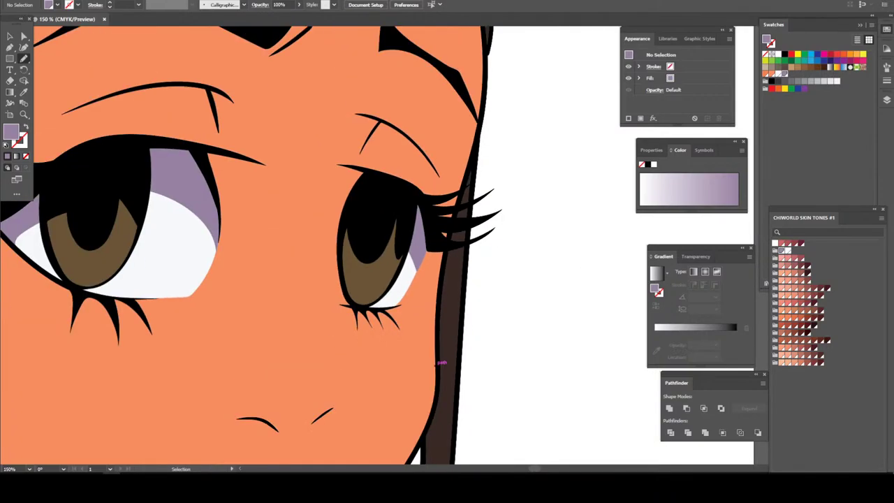
{"action": "scroll", "coordinate": [385, 230], "scroll_direction": "down", "scroll_amount": 2}
{"action": "scroll", "coordinate": [384, 231], "scroll_direction": "down", "scroll_amount": 1}
{"action": "scroll", "coordinate": [403, 280], "scroll_direction": "down", "scroll_amount": 1}
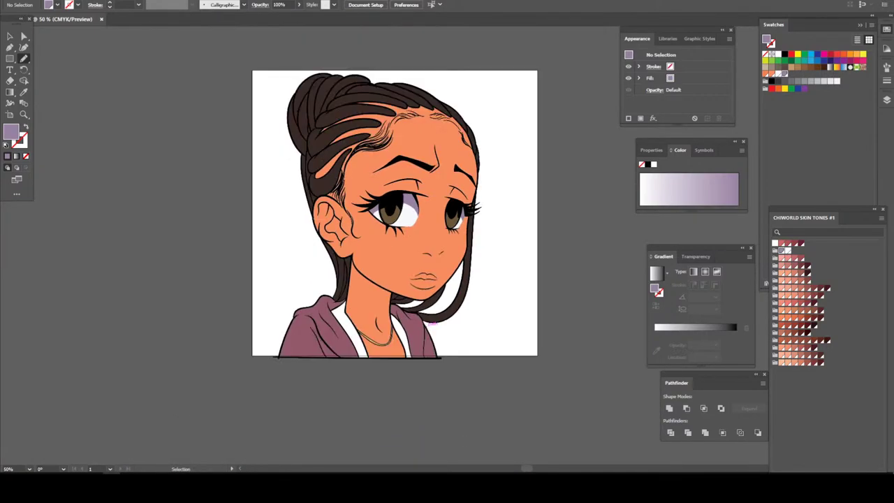
{"action": "scroll", "coordinate": [402, 279], "scroll_direction": "up", "scroll_amount": 1}
{"action": "scroll", "coordinate": [441, 364], "scroll_direction": "down", "scroll_amount": 1}
{"action": "scroll", "coordinate": [441, 364], "scroll_direction": "up", "scroll_amount": 1}
{"action": "scroll", "coordinate": [445, 359], "scroll_direction": "up", "scroll_amount": 1}
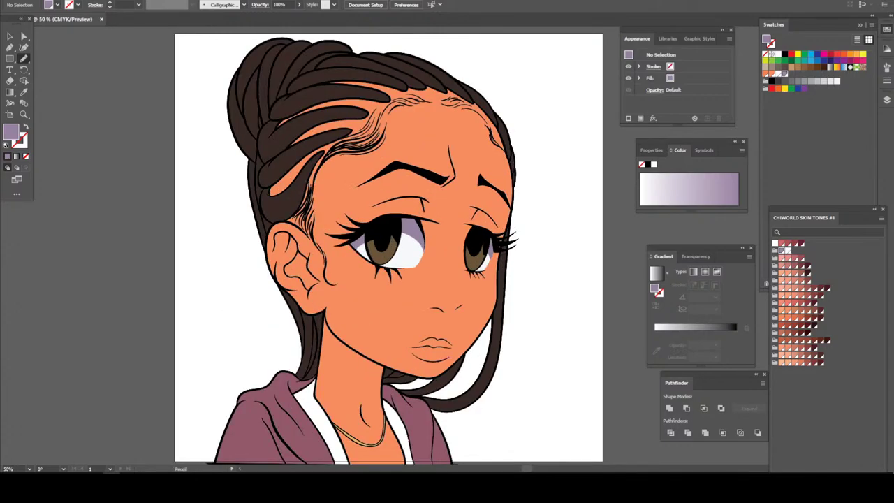
- Lock Layer 5, create Layer 6, and choose a darker orange CHIWORLD SKIN TONES #1 swatch
{"action": "left_click", "coordinate": [887, 99]}
{"action": "left_click", "coordinate": [781, 130]}
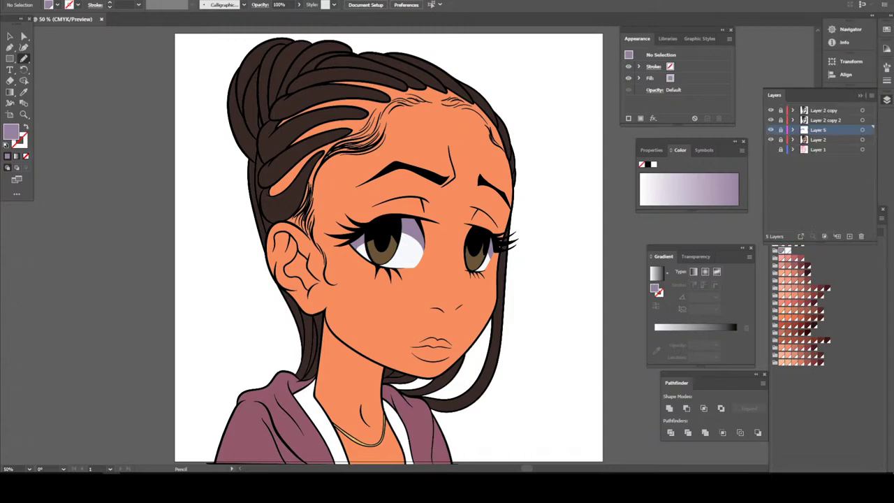
{"action": "left_click", "coordinate": [819, 140]}
{"action": "left_click", "coordinate": [850, 236]}
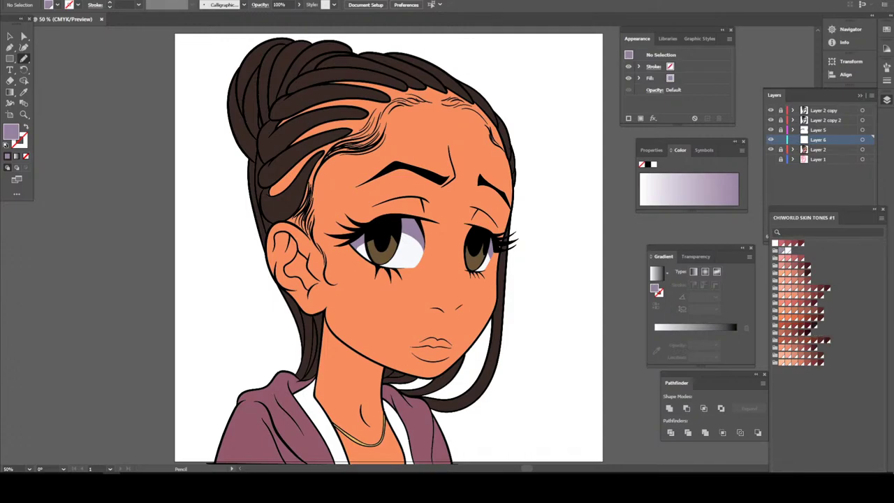
{"action": "left_click", "coordinate": [802, 317]}
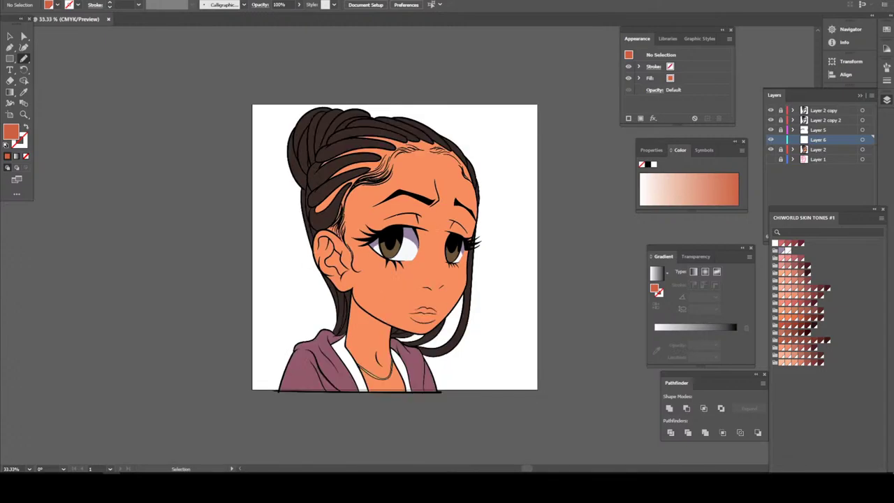
- Draw a closed darker orange shadow shape beneath the nostril lines
{"action": "key", "text": "ctrl+equal"}
{"action": "key", "text": "ctrl+equal"}
{"action": "key", "text": "ctrl+equal"}
{"action": "key", "text": "ctrl+equal"}
{"action": "key", "text": "ctrl+equal"}
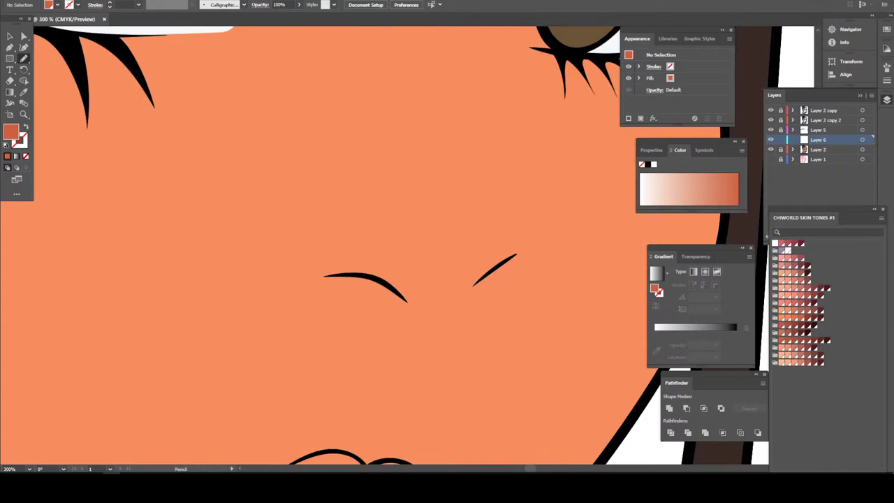
{"action": "left_click_drag", "start_coordinate": [313, 282], "coordinate": [482, 285]}
{"action": "left_click_drag", "start_coordinate": [524, 249], "coordinate": [302, 273]}
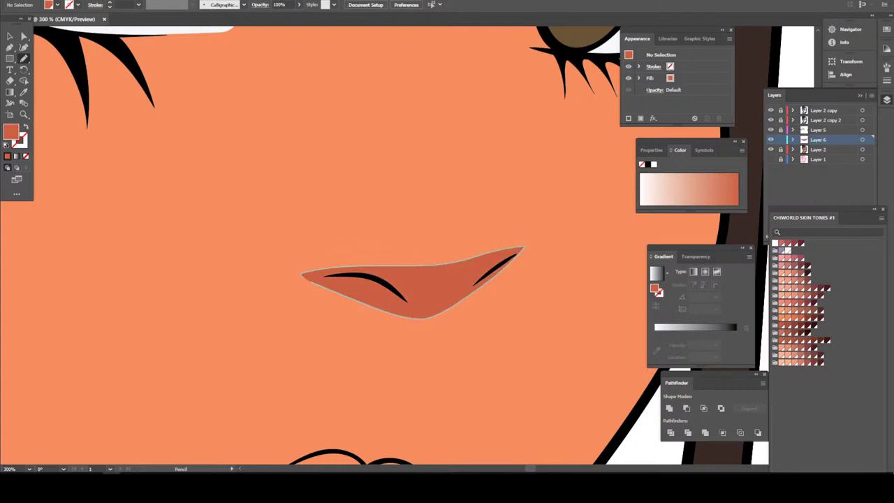
{"action": "key", "text": "ctrl+minus"}
{"action": "key", "text": "ctrl+minus"}
{"action": "key", "text": "ctrl+minus"}
{"action": "key", "text": "ctrl+minus"}
{"action": "key", "text": "ctrl+minus"}
{"action": "key", "text": "ctrl+minus"}
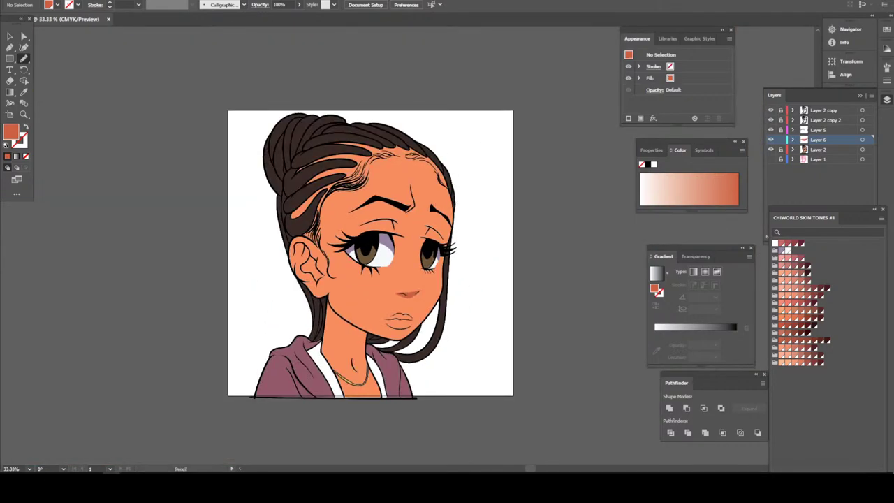
- Zoom in on the nose and lips and start a shadow stroke along the top lip
{"action": "key", "text": "ctrl+plus"}
{"action": "scroll", "coordinate": [341, 230], "scroll_direction": "down", "scroll_amount": 2}
{"action": "key", "text": "n"}
{"action": "key", "text": "ctrl+equal"}
{"action": "key", "text": "ctrl+equal"}
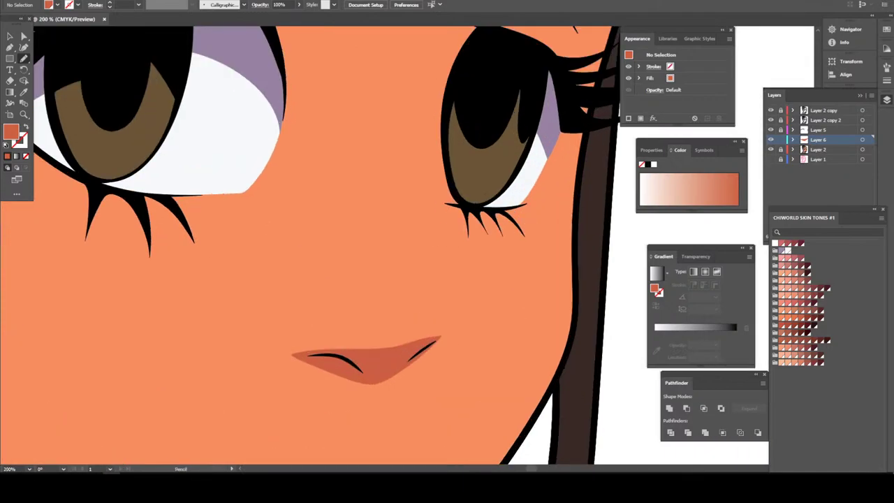
{"action": "mouse_move", "coordinate": [413, 343]}
{"action": "left_mouse_down"}
{"action": "mouse_move", "coordinate": [315, 342]}
{"action": "mouse_move", "coordinate": [367, 385]}
{"action": "mouse_move", "coordinate": [414, 343]}
{"action": "left_mouse_up"}
{"action": "key", "text": "ctrl+minus"}
{"action": "key", "text": "ctrl+minus"}
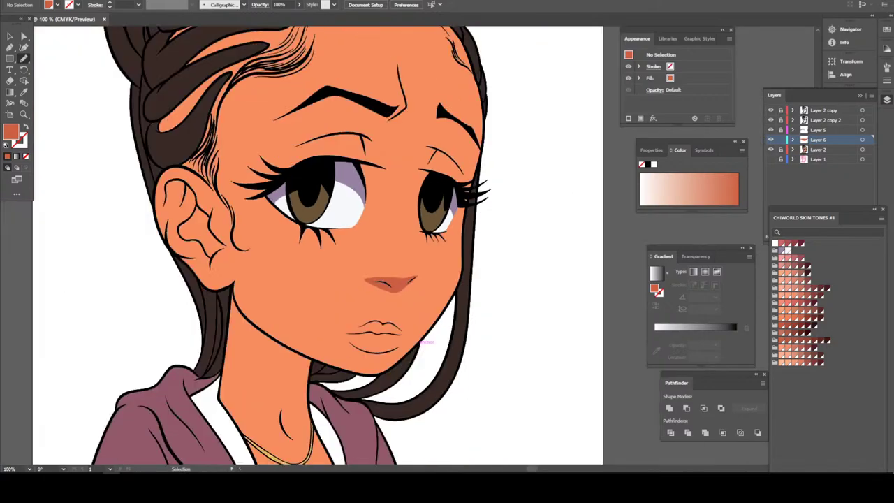
{"action": "key", "text": "ctrl+plus"}
{"action": "key", "text": "ctrl+plus"}
- Draw a closed darker orange shadow shape over the right eye's upper eyelid
{"action": "scroll", "coordinate": [280, 244], "scroll_direction": "up", "scroll_amount": 2}
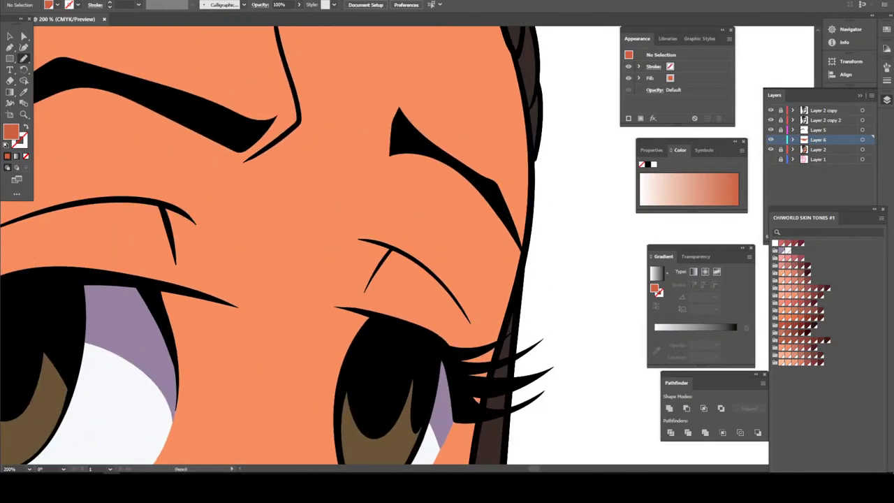
{"action": "left_click_drag", "start_coordinate": [384, 346], "coordinate": [380, 306]}
{"action": "mouse_move", "coordinate": [445, 287]}
{"action": "left_mouse_down"}
{"action": "mouse_move", "coordinate": [415, 250]}
{"action": "mouse_move", "coordinate": [346, 213]}
{"action": "left_mouse_up"}
{"action": "left_click_drag", "start_coordinate": [357, 262], "coordinate": [374, 355]}
{"action": "key", "text": "ctrl+minus"}
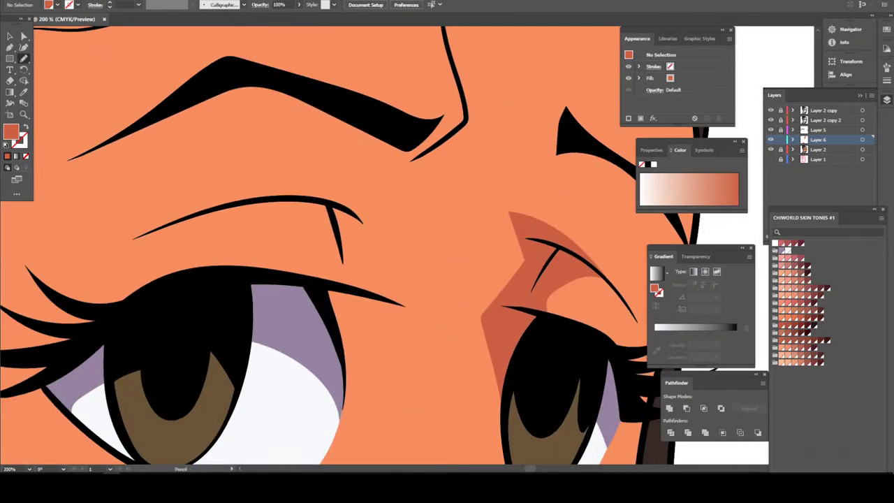
- Add a matching eyelid shadow shape above the left eye, then review the portrait
{"action": "mouse_move", "coordinate": [243, 294]}
{"action": "left_mouse_down"}
{"action": "mouse_move", "coordinate": [305, 257]}
{"action": "mouse_move", "coordinate": [225, 213]}
{"action": "mouse_move", "coordinate": [252, 179]}
{"action": "mouse_move", "coordinate": [365, 193]}
{"action": "mouse_move", "coordinate": [397, 223]}
{"action": "left_mouse_up"}
{"action": "left_click_drag", "start_coordinate": [396, 327], "coordinate": [321, 366]}
{"action": "key", "text": "ctrl+minus"}
{"action": "key", "text": "ctrl+minus"}
{"action": "key", "text": "ctrl+minus"}
{"action": "key", "text": "ctrl+minus"}
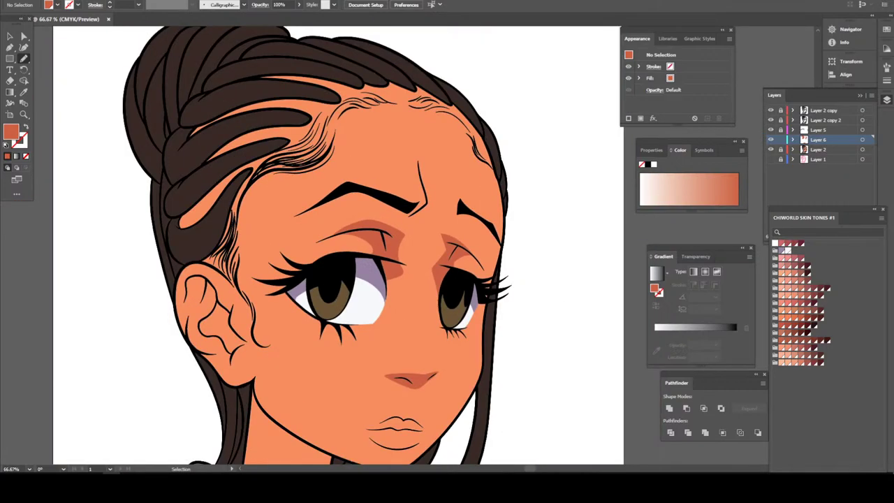
{"action": "key", "text": "ctrl+minus"}
{"action": "key", "text": "ctrl+minus"}
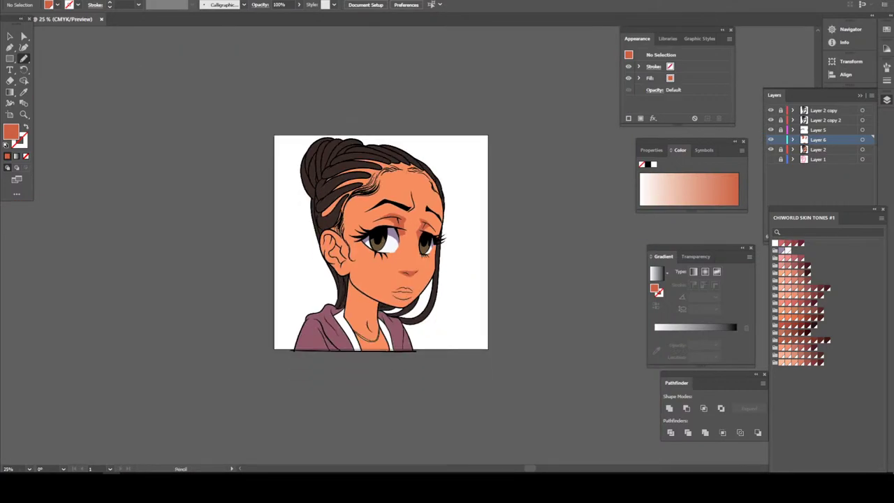
{"action": "key", "text": "ctrl+minus"}
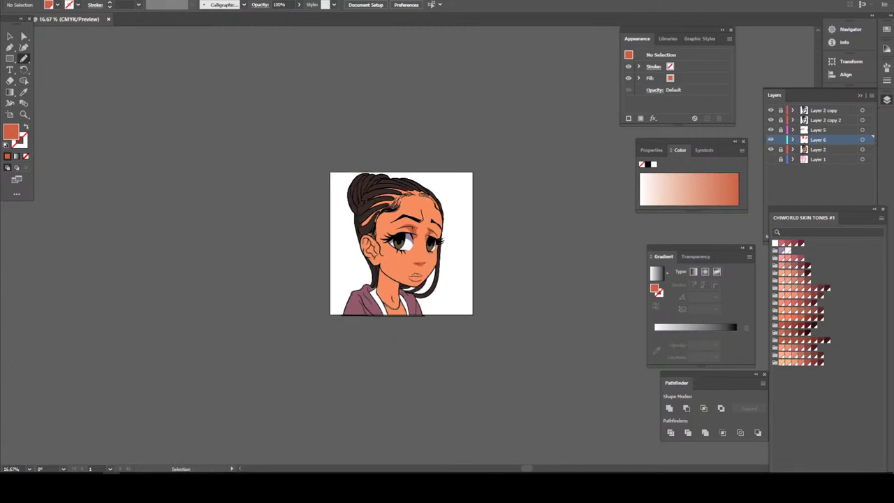
{"action": "key", "text": "ctrl+plus"}
{"action": "key", "text": "ctrl+plus"}
- Draw a closed darker orange shadow shape along the jawline onto the neck
{"action": "key", "text": "ctrl+plus"}
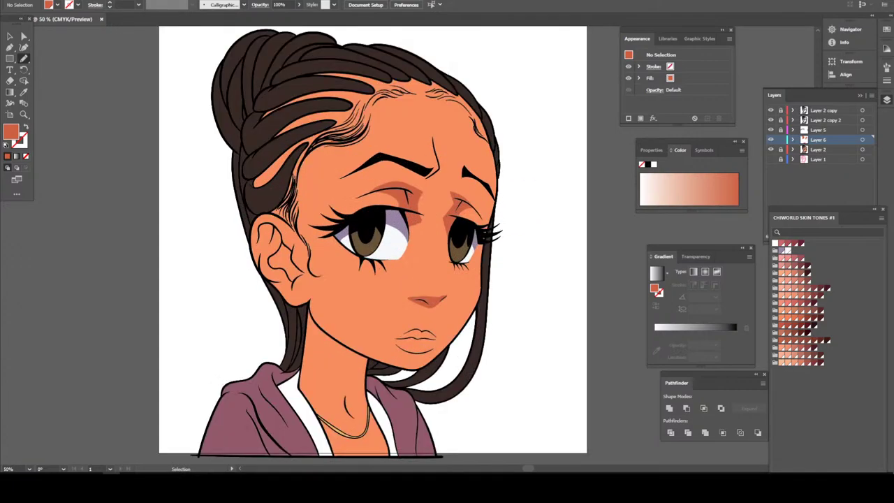
{"action": "key", "text": "ctrl+plus"}
{"action": "key", "text": "ctrl+plus"}
{"action": "key", "text": "ctrl+plus"}
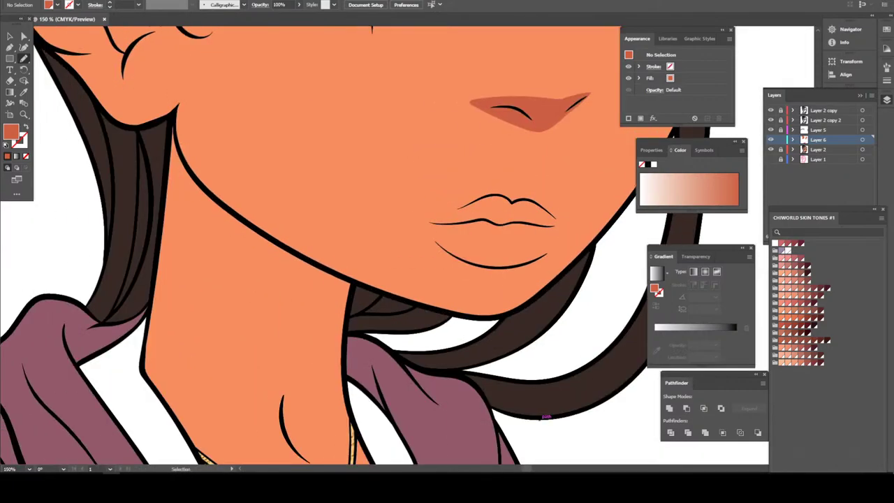
{"action": "scroll", "coordinate": [384, 245], "scroll_direction": "down", "scroll_amount": 1}
{"action": "scroll", "coordinate": [385, 244], "scroll_direction": "down", "scroll_amount": 1}
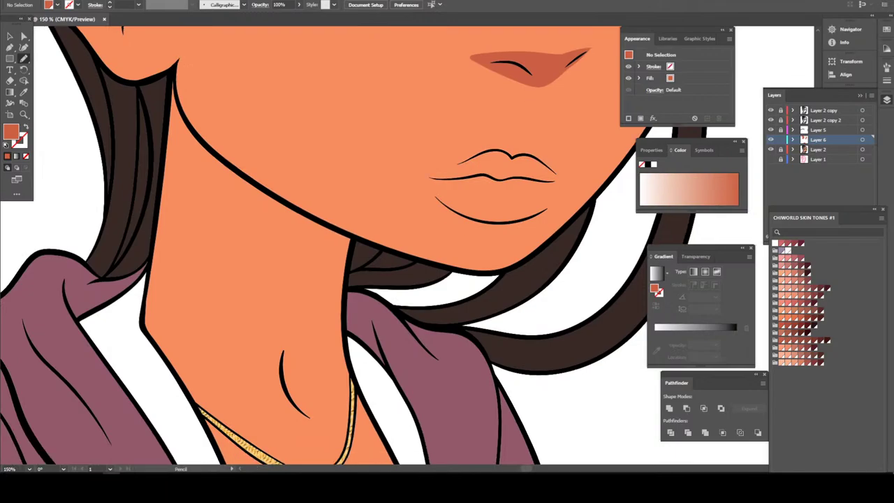
{"action": "mouse_move", "coordinate": [175, 72]}
{"action": "left_mouse_down"}
{"action": "mouse_move", "coordinate": [183, 116]}
{"action": "mouse_move", "coordinate": [208, 149]}
{"action": "mouse_move", "coordinate": [349, 235]}
{"action": "mouse_move", "coordinate": [351, 276]}
{"action": "left_mouse_up"}
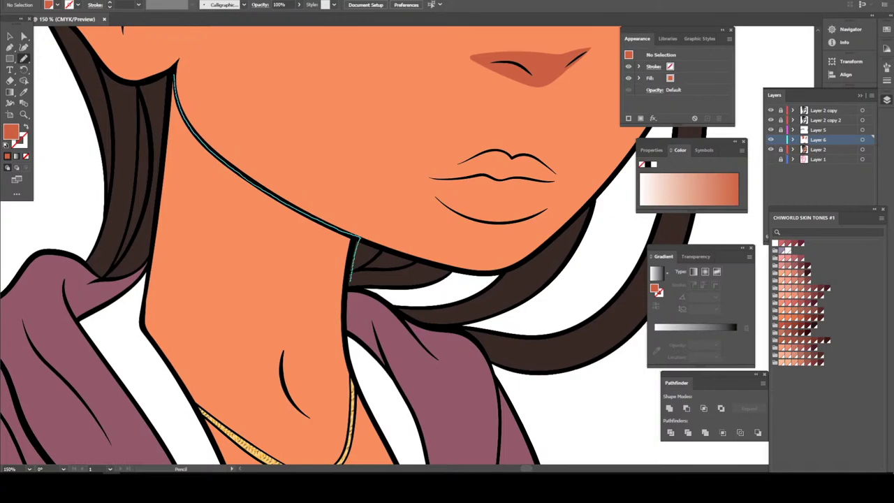
{"action": "mouse_move", "coordinate": [349, 282]}
{"action": "left_mouse_down"}
{"action": "mouse_move", "coordinate": [165, 309]}
{"action": "mouse_move", "coordinate": [144, 119]}
{"action": "mouse_move", "coordinate": [174, 74]}
{"action": "left_mouse_up"}
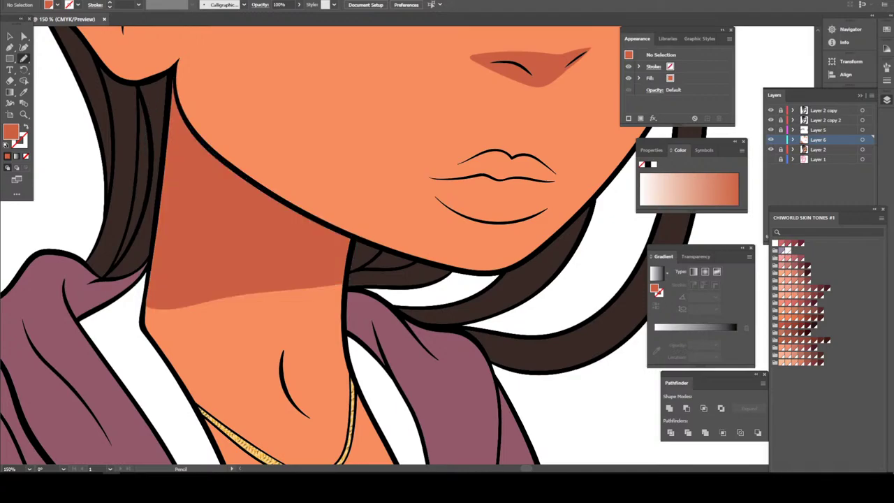
{"action": "key", "text": "ctrl+minus"}
{"action": "key", "text": "ctrl+minus"}
{"action": "key", "text": "ctrl+minus"}
{"action": "key", "text": "ctrl+minus"}
{"action": "key", "text": "ctrl+minus"}
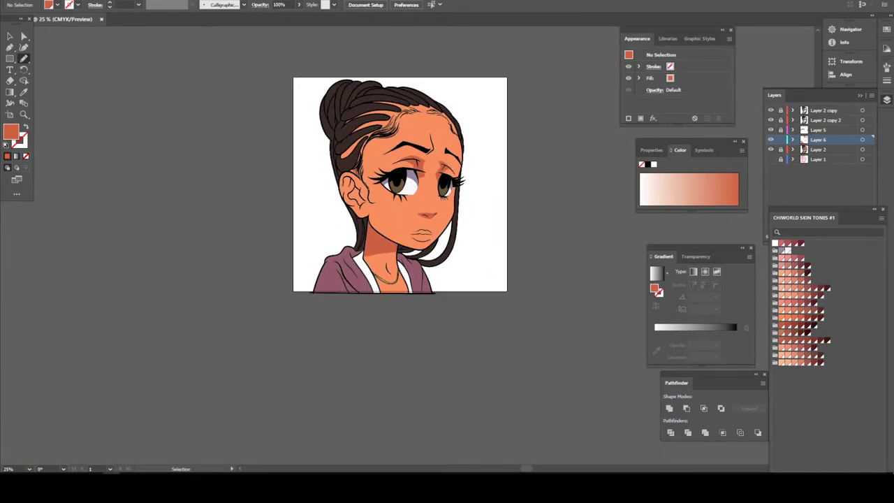
- Extend the neck shadow down the neck's left edge and across the lower neck
{"action": "key", "text": "ctrl+plus"}
{"action": "key", "text": "ctrl+plus"}
{"action": "key", "text": "ctrl+plus"}
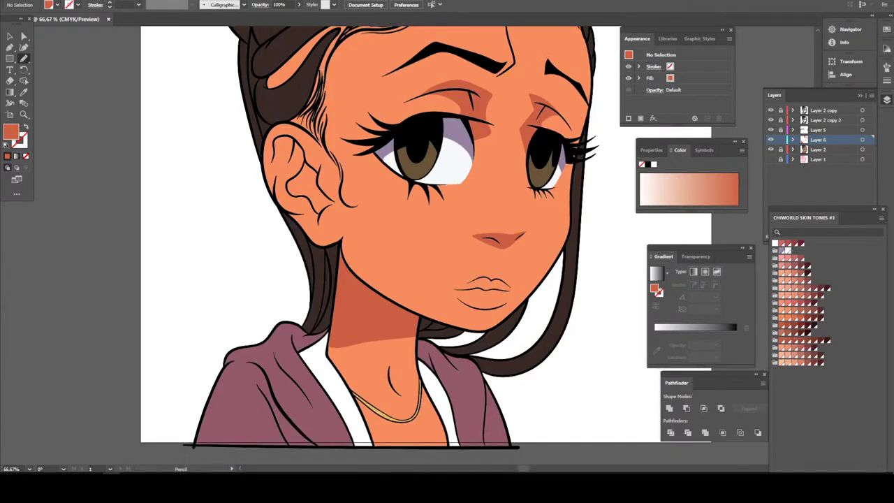
{"action": "scroll", "coordinate": [391, 209], "scroll_direction": "down", "scroll_amount": 3}
{"action": "key", "text": "ctrl+plus"}
{"action": "key", "text": "ctrl+plus"}
{"action": "scroll", "coordinate": [392, 244], "scroll_direction": "up", "scroll_amount": 1}
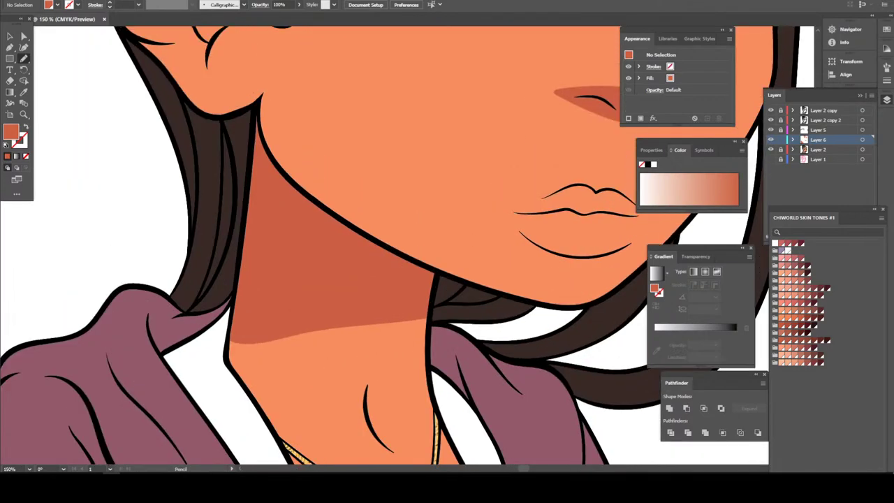
{"action": "left_click_drag", "start_coordinate": [245, 225], "coordinate": [223, 319]}
{"action": "mouse_move", "coordinate": [248, 378]}
{"action": "left_mouse_down"}
{"action": "mouse_move", "coordinate": [338, 339]}
{"action": "mouse_move", "coordinate": [402, 326]}
{"action": "left_mouse_up"}
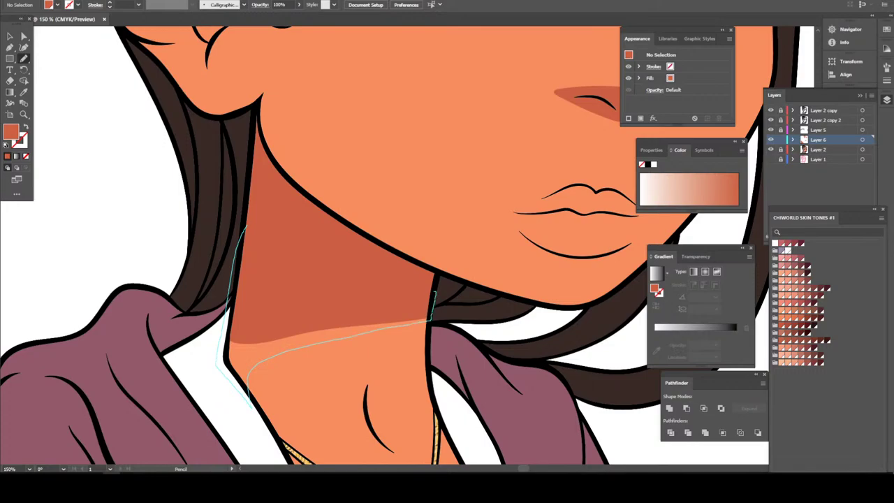
{"action": "left_click_drag", "start_coordinate": [434, 294], "coordinate": [432, 288]}
{"action": "key", "text": "ctrl+minus"}
{"action": "key", "text": "ctrl+minus"}
{"action": "key", "text": "ctrl+minus"}
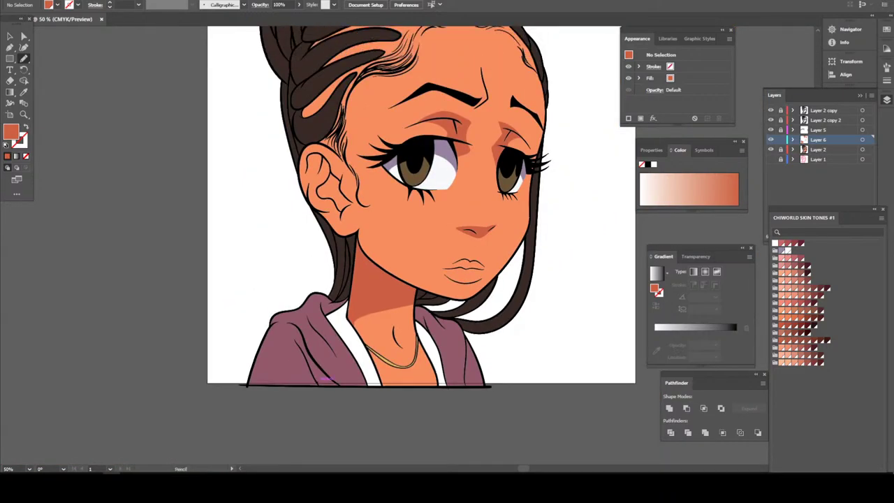
- Draw a closed darker orange chin shadow beneath the lower lip
{"action": "key", "text": "ctrl+plus"}
{"action": "key", "text": "ctrl+plus"}
{"action": "scroll", "coordinate": [448, 244], "scroll_direction": "down", "scroll_amount": 2}
{"action": "key", "text": "ctrl+plus"}
{"action": "key", "text": "ctrl+plus"}
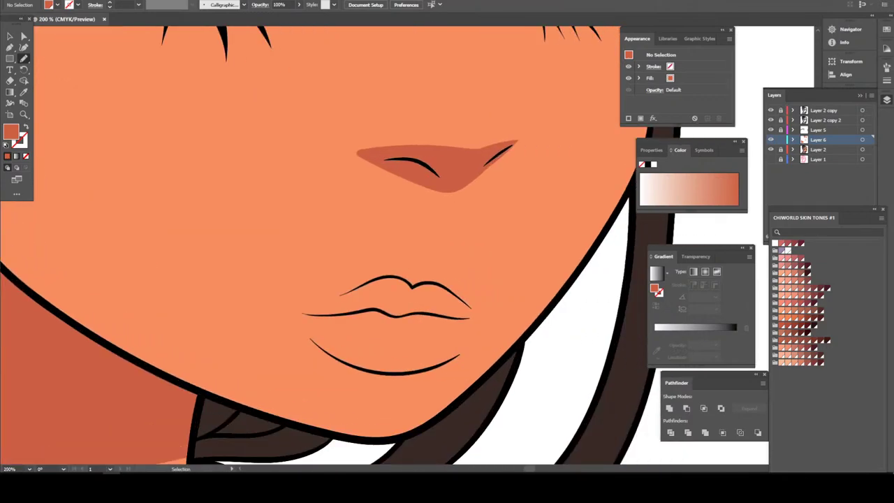
{"action": "key", "text": "ctrl+plus"}
{"action": "scroll", "coordinate": [349, 245], "scroll_direction": "down", "scroll_amount": 1}
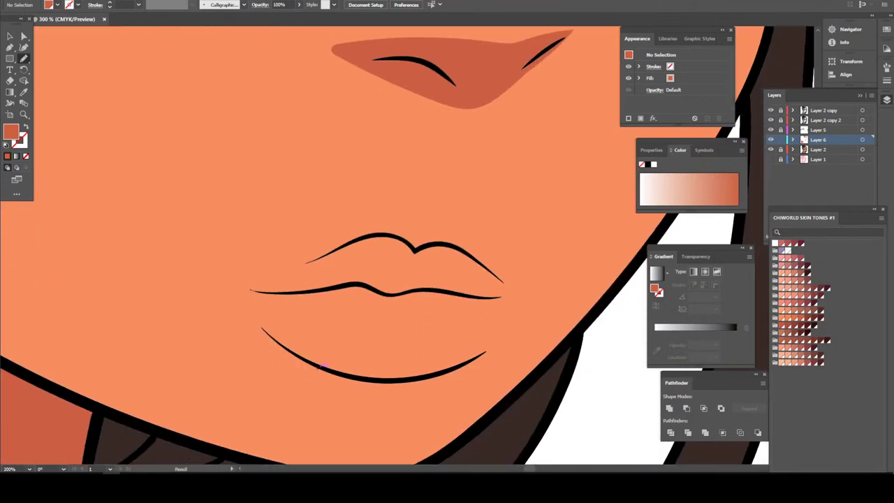
{"action": "left_click_drag", "start_coordinate": [371, 379], "coordinate": [430, 374]}
{"action": "left_click_drag", "start_coordinate": [501, 342], "coordinate": [247, 334]}
{"action": "left_click_drag", "start_coordinate": [307, 358], "coordinate": [361, 378]}
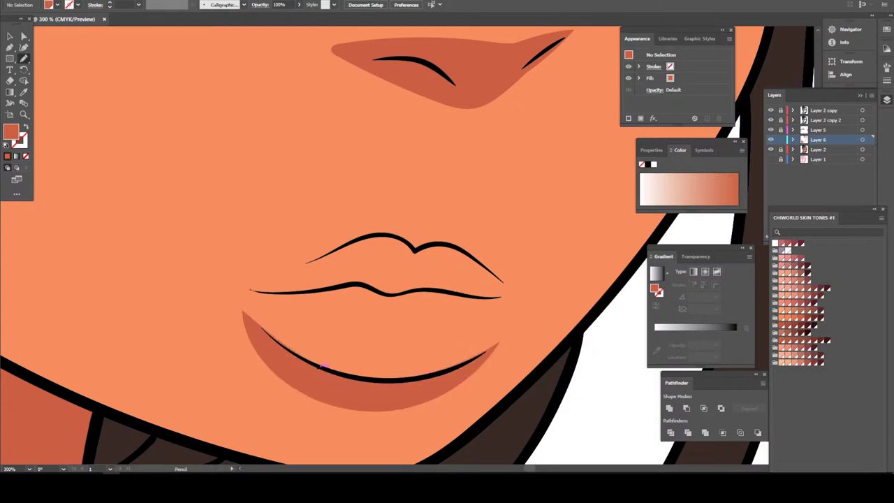
{"action": "scroll", "coordinate": [322, 365], "scroll_direction": "down", "scroll_amount": 5}
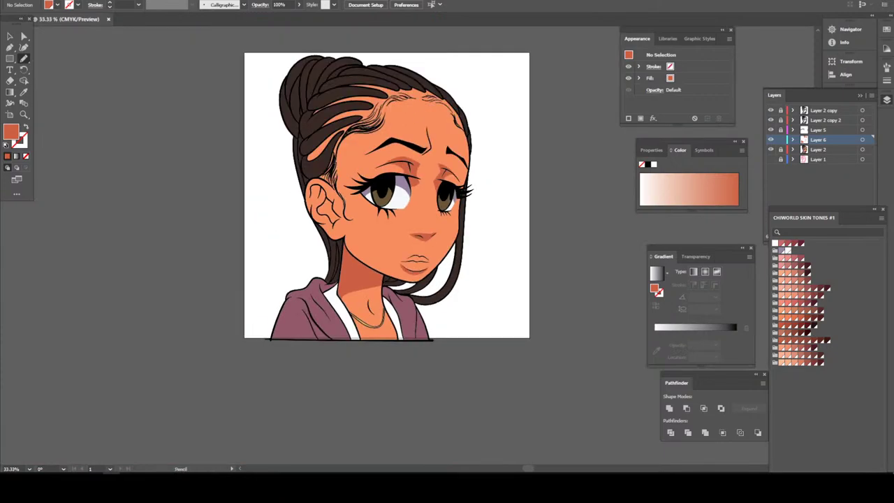
- Extend the darker orange eyelid shadow down beside the nose
{"action": "scroll", "coordinate": [398, 411], "scroll_direction": "up", "scroll_amount": 1}
{"action": "scroll", "coordinate": [428, 119], "scroll_direction": "up", "scroll_amount": 1}
{"action": "scroll", "coordinate": [428, 118], "scroll_direction": "up", "scroll_amount": 1}
{"action": "scroll", "coordinate": [429, 119], "scroll_direction": "up", "scroll_amount": 2}
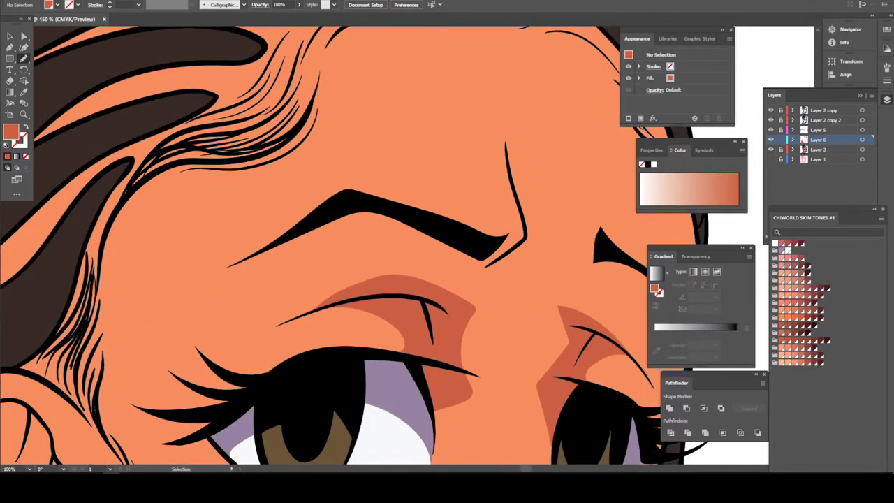
{"action": "scroll", "coordinate": [428, 118], "scroll_direction": "up", "scroll_amount": 1}
{"action": "scroll", "coordinate": [408, 249], "scroll_direction": "down", "scroll_amount": 1}
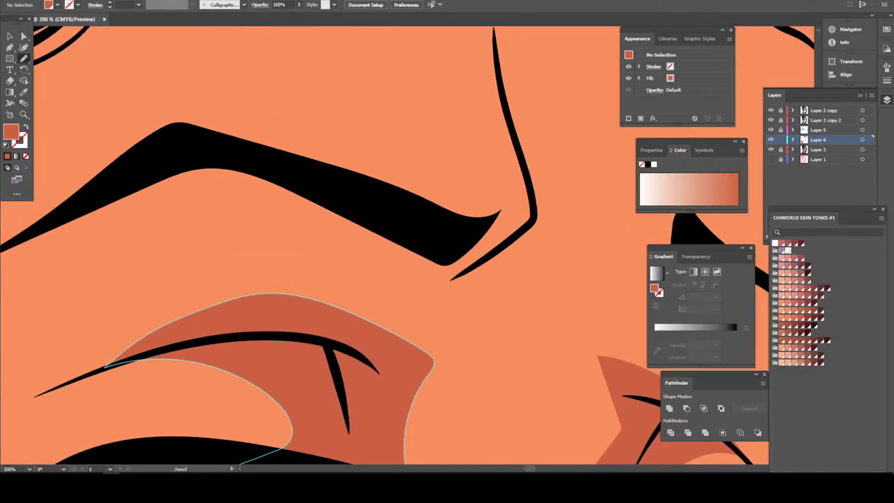
{"action": "mouse_move", "coordinate": [204, 316]}
{"action": "left_mouse_down"}
{"action": "mouse_move", "coordinate": [360, 301]}
{"action": "mouse_move", "coordinate": [454, 272]}
{"action": "mouse_move", "coordinate": [517, 234]}
{"action": "mouse_move", "coordinate": [409, 423]}
{"action": "mouse_move", "coordinate": [378, 447]}
{"action": "left_mouse_up"}
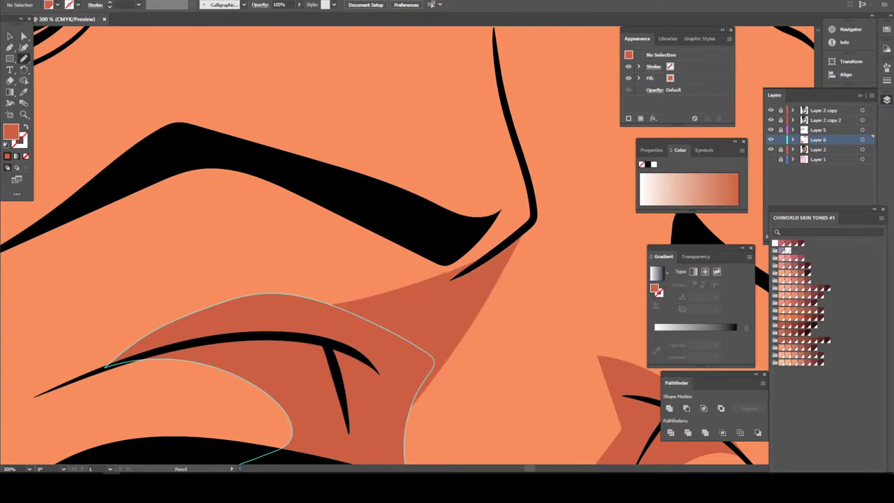
{"action": "key", "text": "ctrl+minus"}
{"action": "key", "text": "ctrl+minus"}
{"action": "key", "text": "ctrl+minus"}
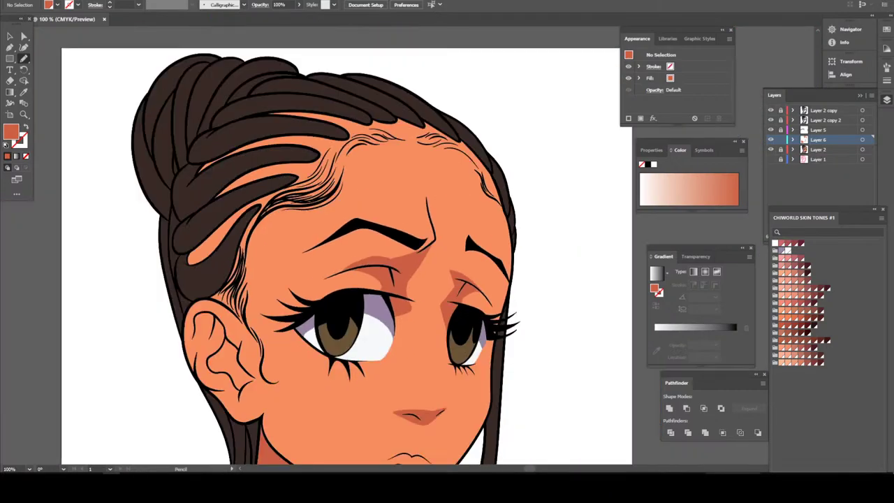
{"action": "key", "text": "ctrl+minus"}
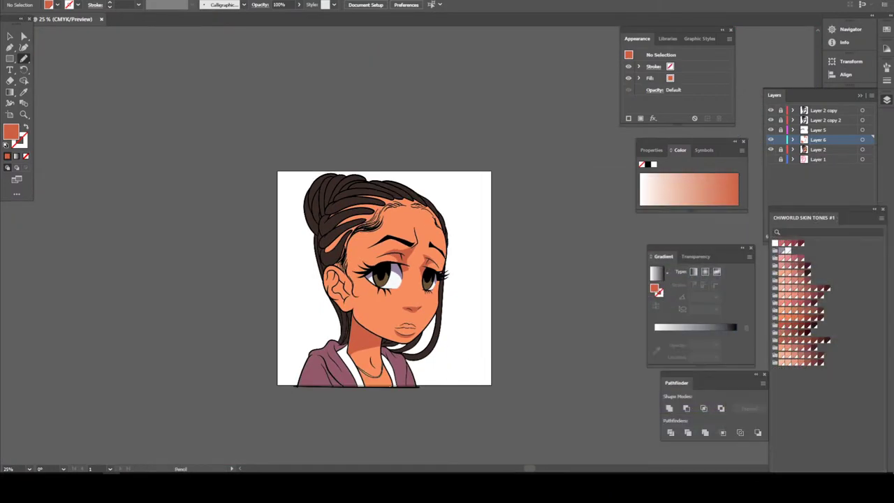
- Trace a darker orange shadow under the lower lashes of the eye beside the ear
{"action": "key", "text": "ctrl+plus"}
{"action": "key", "text": "ctrl+plus"}
{"action": "key", "text": "ctrl+plus"}
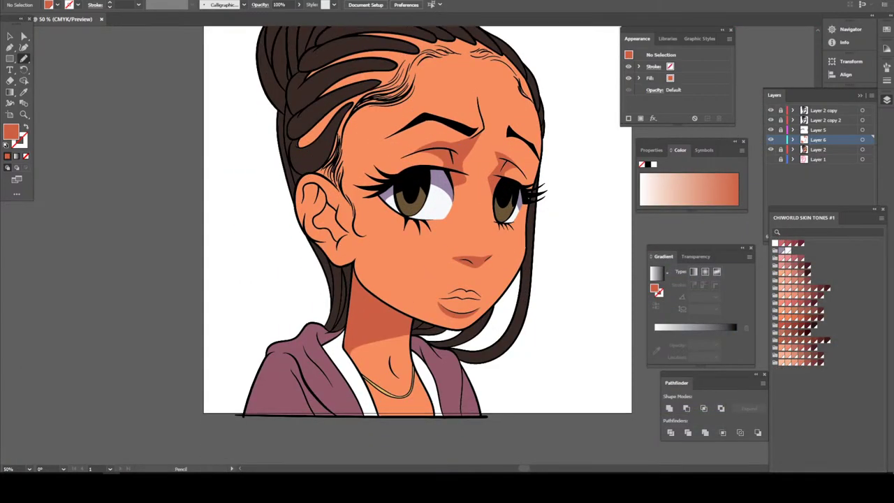
{"action": "key", "text": "ctrl+plus"}
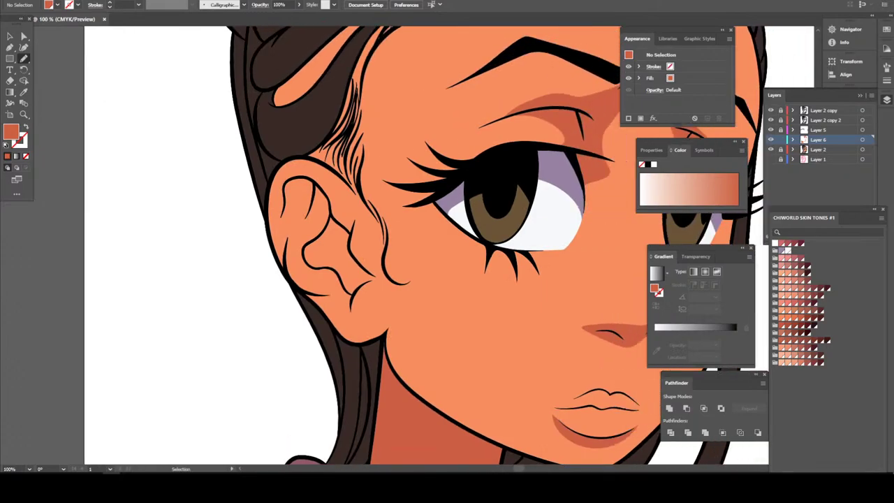
{"action": "key", "text": "ctrl+plus"}
{"action": "key", "text": "ctrl+plus"}
{"action": "key", "text": "n"}
{"action": "left_click_drag", "start_coordinate": [450, 311], "coordinate": [409, 309]}
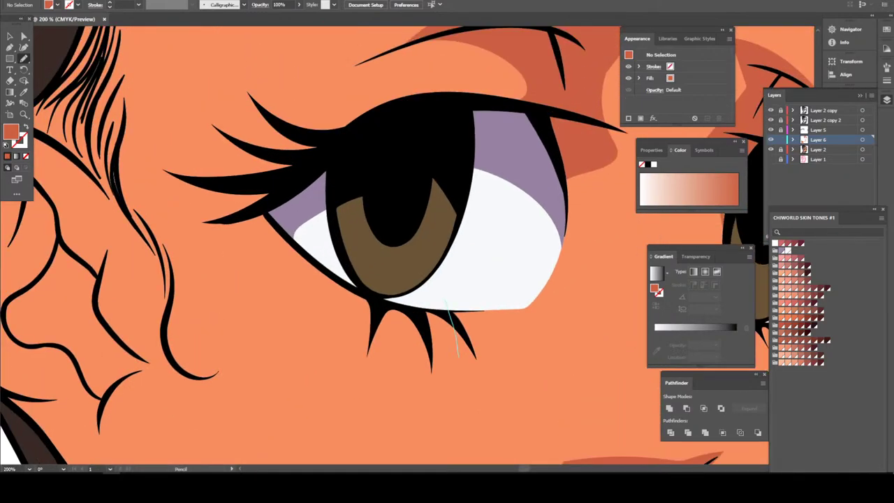
{"action": "mouse_move", "coordinate": [459, 362]}
{"action": "left_mouse_down"}
{"action": "mouse_move", "coordinate": [413, 349]}
{"action": "mouse_move", "coordinate": [385, 311]}
{"action": "mouse_move", "coordinate": [377, 344]}
{"action": "mouse_move", "coordinate": [308, 248]}
{"action": "left_mouse_up"}
{"action": "scroll", "coordinate": [405, 244], "scroll_direction": "up", "scroll_amount": 3}
{"action": "mouse_move", "coordinate": [318, 286]}
{"action": "left_mouse_down"}
{"action": "mouse_move", "coordinate": [264, 306]}
{"action": "mouse_move", "coordinate": [161, 278]}
{"action": "mouse_move", "coordinate": [285, 259]}
{"action": "left_mouse_up"}
- Add darker orange shadow strokes under the upper lashes
{"action": "left_click_drag", "start_coordinate": [177, 228], "coordinate": [317, 242]}
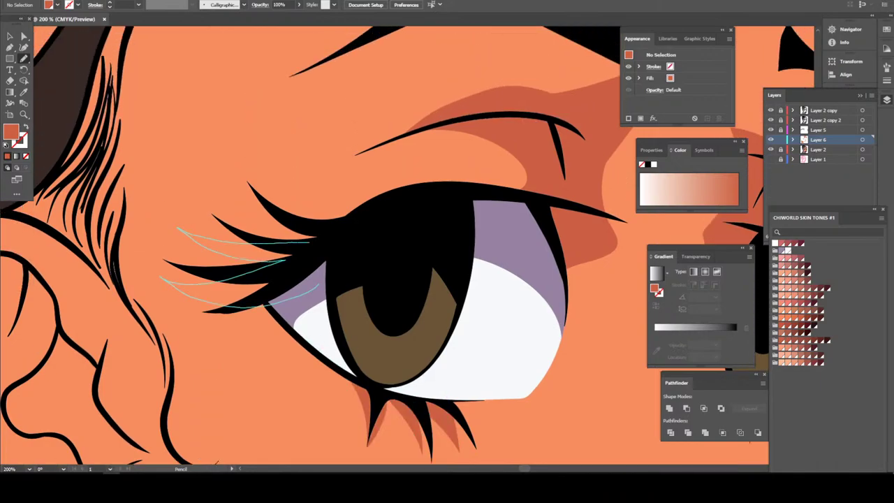
{"action": "mouse_move", "coordinate": [220, 195]}
{"action": "left_mouse_down"}
{"action": "mouse_move", "coordinate": [318, 241]}
{"action": "mouse_move", "coordinate": [377, 198]}
{"action": "mouse_move", "coordinate": [468, 188]}
{"action": "mouse_move", "coordinate": [489, 217]}
{"action": "left_mouse_up"}
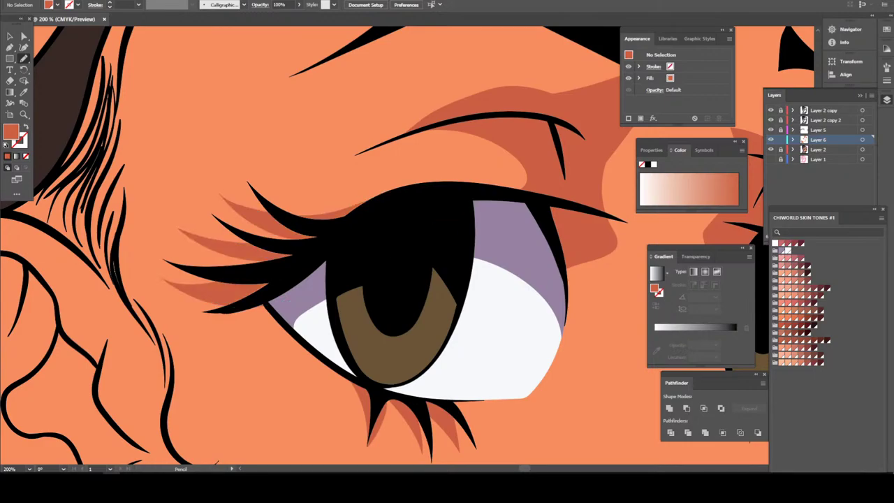
{"action": "scroll", "coordinate": [315, 244], "scroll_direction": "down", "scroll_amount": 3}
{"action": "scroll", "coordinate": [314, 245], "scroll_direction": "down", "scroll_amount": 2}
{"action": "scroll", "coordinate": [314, 245], "scroll_direction": "up", "scroll_amount": 2}
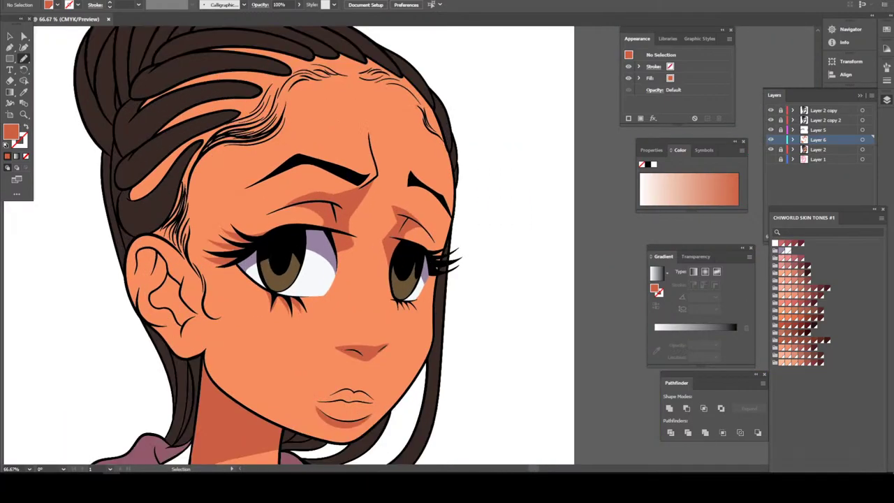
{"action": "scroll", "coordinate": [314, 244], "scroll_direction": "up", "scroll_amount": 3}
{"action": "scroll", "coordinate": [405, 241], "scroll_direction": "up", "scroll_amount": 2}
- Shade the lower eyelid of the far eye with darker orange
{"action": "mouse_move", "coordinate": [351, 387]}
{"action": "left_mouse_down"}
{"action": "mouse_move", "coordinate": [426, 353]}
{"action": "mouse_move", "coordinate": [447, 231]}
{"action": "mouse_move", "coordinate": [360, 248]}
{"action": "mouse_move", "coordinate": [335, 241]}
{"action": "left_mouse_up"}
{"action": "scroll", "coordinate": [314, 245], "scroll_direction": "down", "scroll_amount": 2}
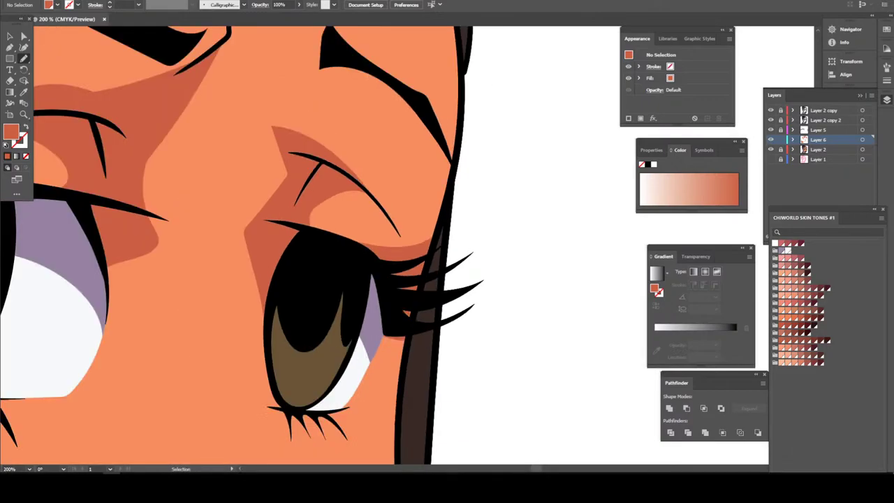
{"action": "scroll", "coordinate": [315, 245], "scroll_direction": "down", "scroll_amount": 2}
{"action": "scroll", "coordinate": [315, 245], "scroll_direction": "down", "scroll_amount": 2}
{"action": "scroll", "coordinate": [375, 213], "scroll_direction": "down", "scroll_amount": 1}
{"action": "scroll", "coordinate": [314, 230], "scroll_direction": "up", "scroll_amount": 2}
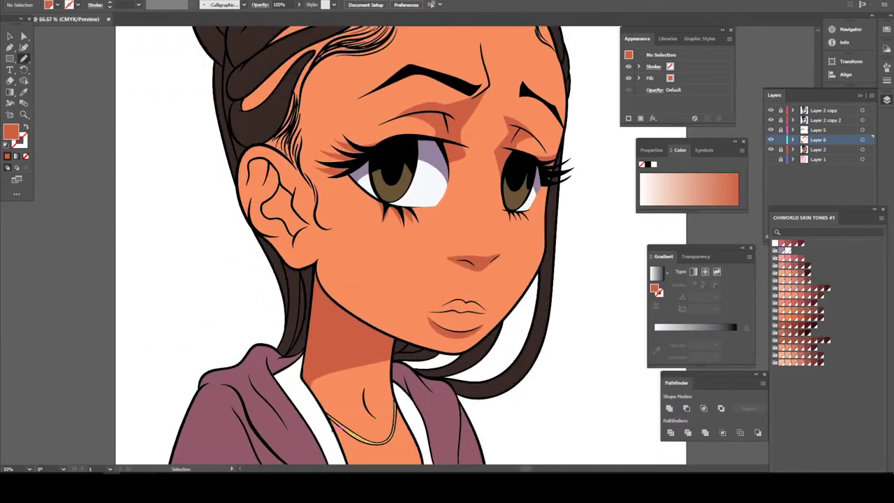
{"action": "scroll", "coordinate": [314, 231], "scroll_direction": "up", "scroll_amount": 2}
{"action": "scroll", "coordinate": [315, 231], "scroll_direction": "up", "scroll_amount": 1}
{"action": "scroll", "coordinate": [314, 230], "scroll_direction": "up", "scroll_amount": 1}
{"action": "scroll", "coordinate": [405, 245], "scroll_direction": "up", "scroll_amount": 2}
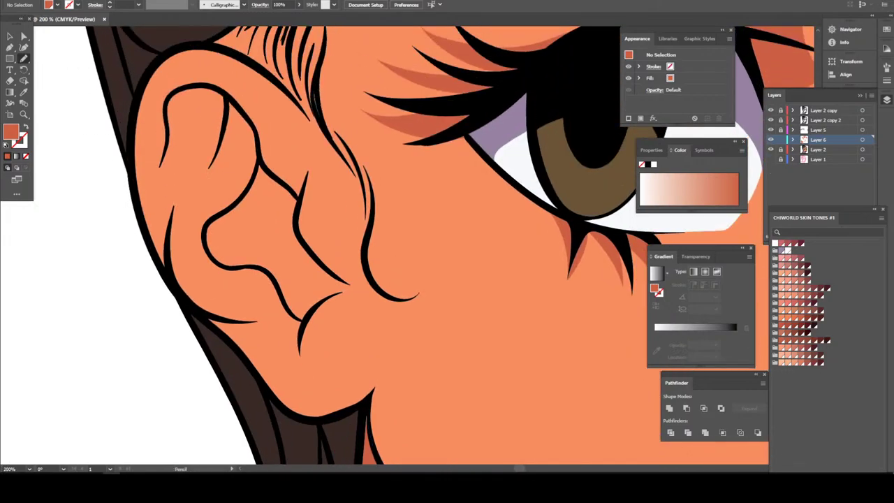
{"action": "scroll", "coordinate": [405, 244], "scroll_direction": "up", "scroll_amount": 1}
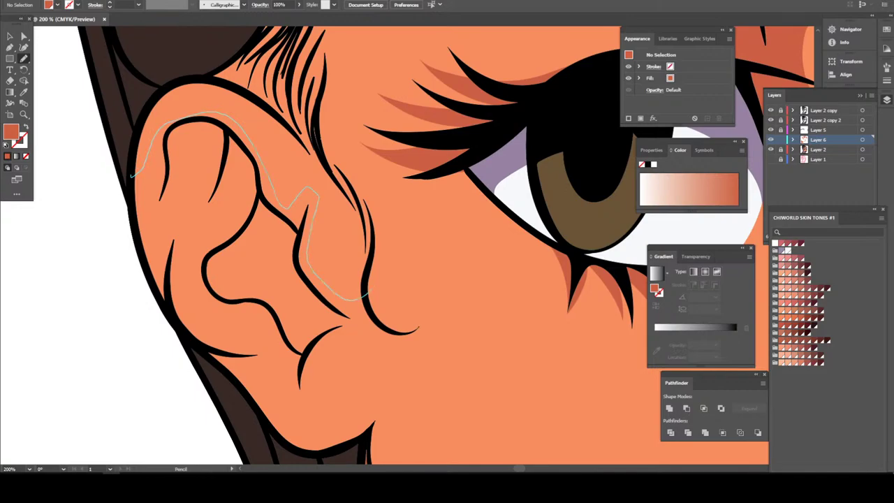
- Draw a closed darker skin-tone shadow shape inside the lower ear along the jaw
{"action": "left_click_drag", "start_coordinate": [367, 293], "coordinate": [314, 390]}
{"action": "left_click_drag", "start_coordinate": [364, 418], "coordinate": [171, 318]}
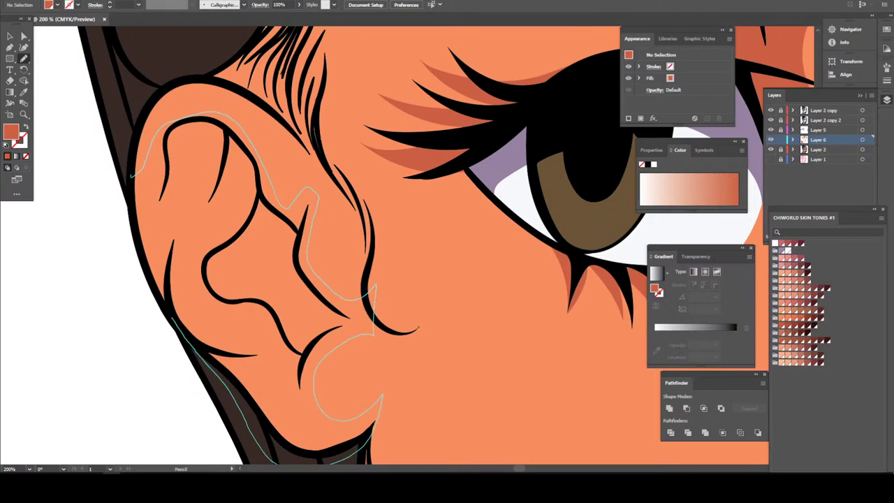
{"action": "left_click_drag", "start_coordinate": [171, 319], "coordinate": [130, 175]}
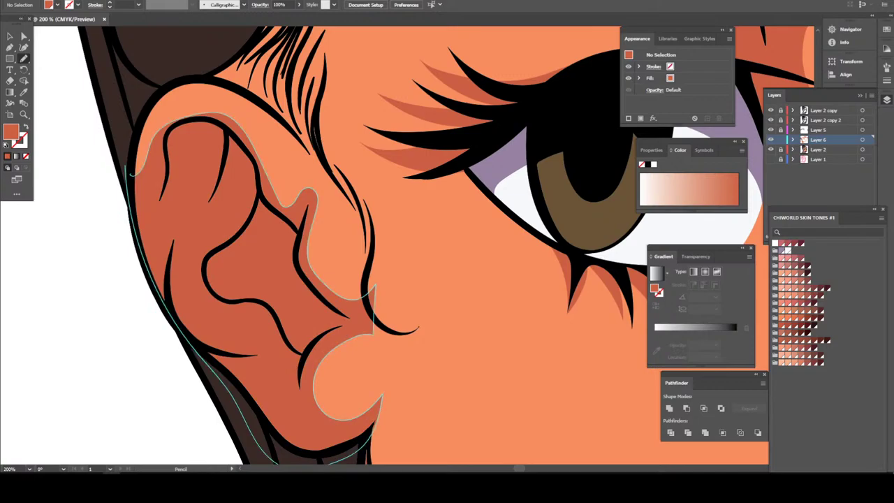
{"action": "key", "text": "ctrl+minus"}
{"action": "key", "text": "ctrl+minus"}
{"action": "key", "text": "ctrl+minus"}
{"action": "key", "text": "ctrl+minus"}
{"action": "key", "text": "ctrl+minus"}
{"action": "key", "text": "ctrl+equal"}
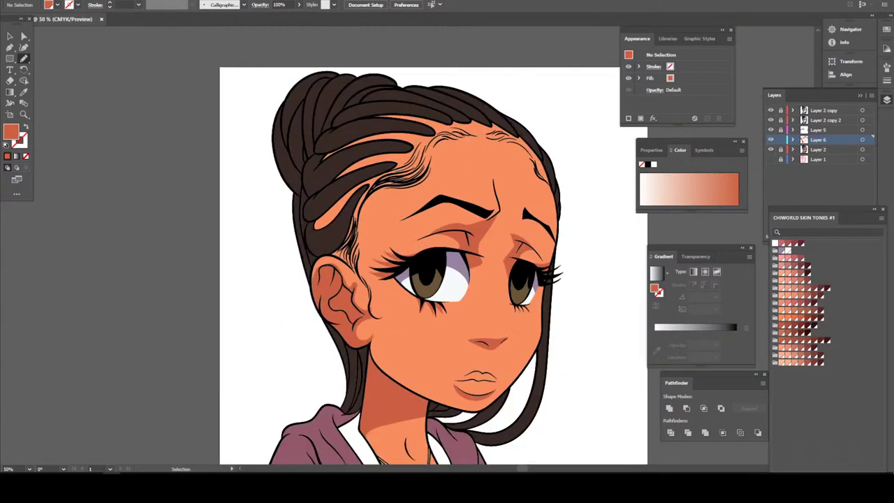
{"action": "key", "text": "ctrl+equal"}
{"action": "key", "text": "ctrl+equal"}
{"action": "key", "text": "ctrl+equal"}
{"action": "key", "text": "ctrl+minus"}
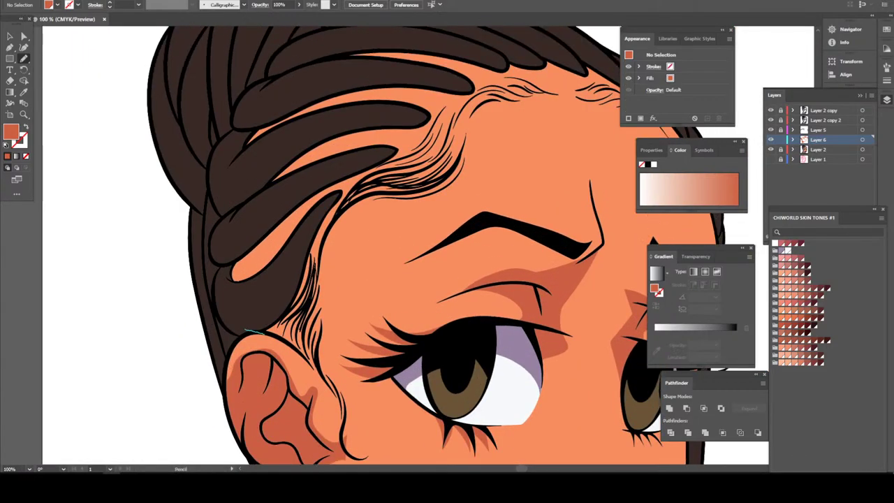
{"action": "mouse_move", "coordinate": [264, 334]}
{"action": "left_mouse_down"}
{"action": "mouse_move", "coordinate": [280, 340]}
{"action": "mouse_move", "coordinate": [346, 192]}
{"action": "left_mouse_up"}
- Add darker skin shadows under the temple hair strand and along the forehead hairline
{"action": "left_click_drag", "start_coordinate": [222, 302], "coordinate": [275, 255]}
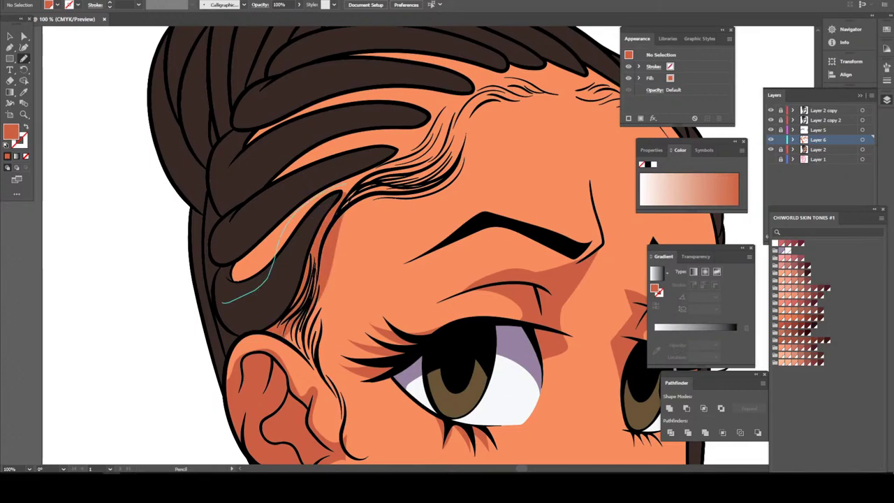
{"action": "left_click_drag", "start_coordinate": [336, 190], "coordinate": [356, 144]}
{"action": "scroll", "coordinate": [356, 144], "scroll_direction": "up", "scroll_amount": 2}
{"action": "scroll", "coordinate": [357, 143], "scroll_direction": "up", "scroll_amount": 2}
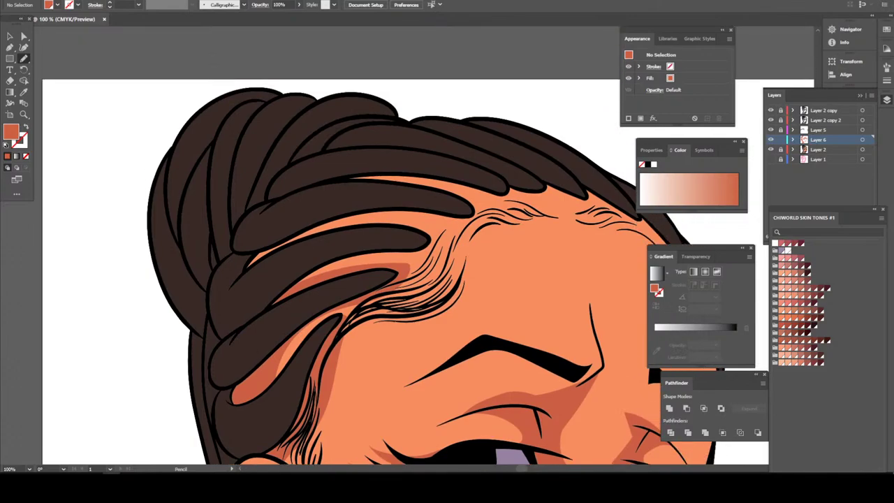
{"action": "left_click_drag", "start_coordinate": [267, 308], "coordinate": [399, 162]}
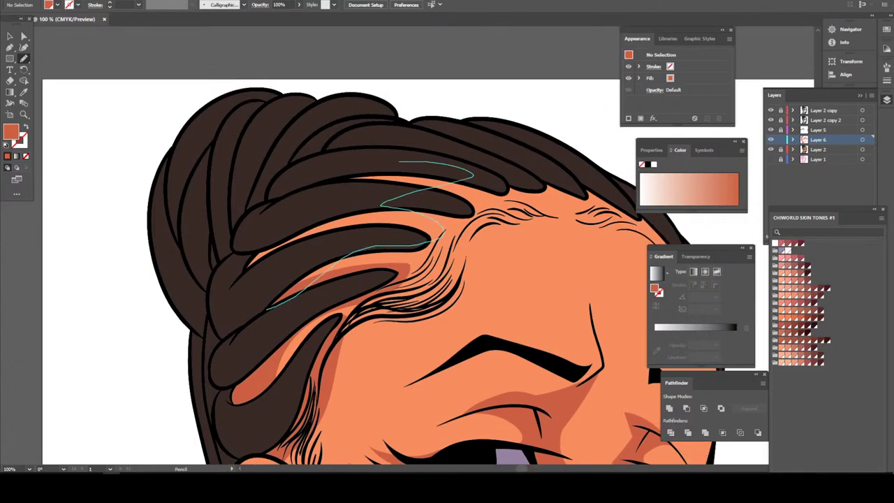
{"action": "key", "text": "ctrl+minus"}
{"action": "key", "text": "ctrl+minus"}
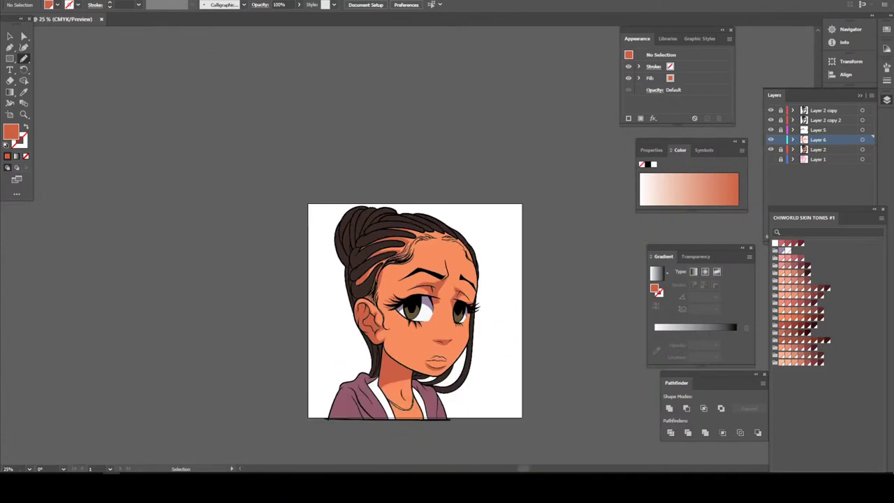
- Draw closed darker shadow shapes along the forehead hairline between the braids, then deselect
{"action": "key", "text": "ctrl+plus"}
{"action": "key", "text": "ctrl+plus"}
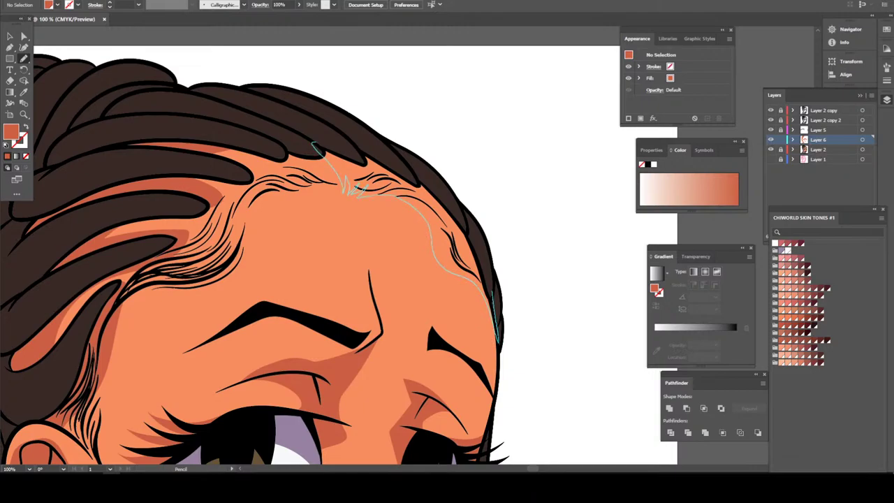
{"action": "left_click_drag", "start_coordinate": [352, 187], "coordinate": [415, 183]}
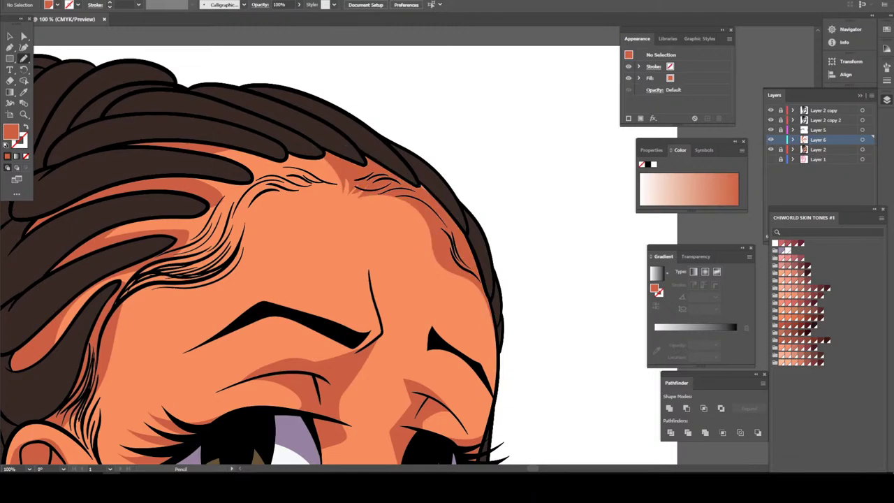
{"action": "mouse_move", "coordinate": [102, 322]}
{"action": "left_mouse_down"}
{"action": "mouse_move", "coordinate": [248, 256]}
{"action": "mouse_move", "coordinate": [250, 199]}
{"action": "left_mouse_up"}
{"action": "left_click_drag", "start_coordinate": [296, 180], "coordinate": [158, 182]}
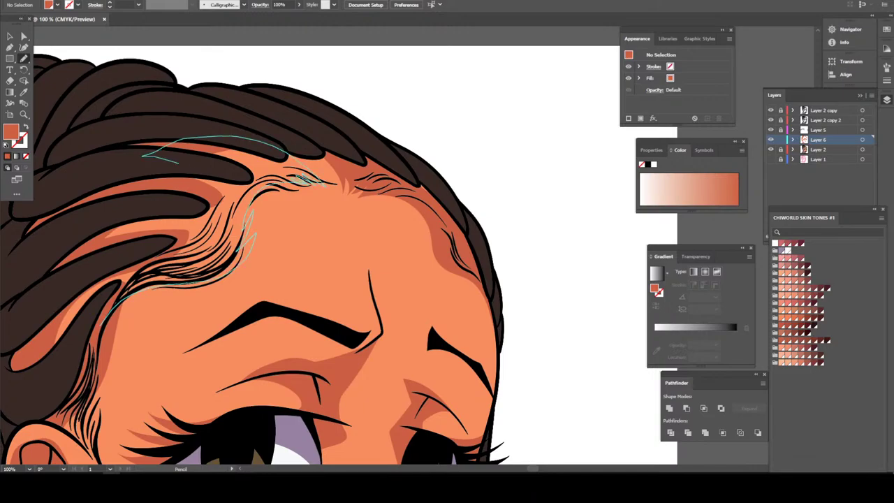
{"action": "key", "text": "ctrl+shift+a"}
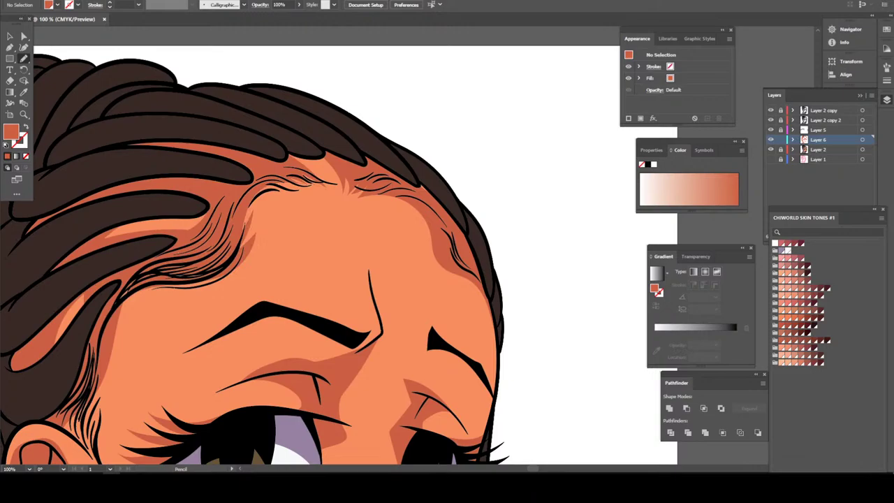
- Zoom and scroll down to bring the neck area into view
{"action": "key", "text": "ctrl+minus"}
{"action": "key", "text": "ctrl+minus"}
{"action": "key", "text": "ctrl+minus"}
{"action": "key", "text": "ctrl+minus"}
{"action": "key", "text": "ctrl+minus"}
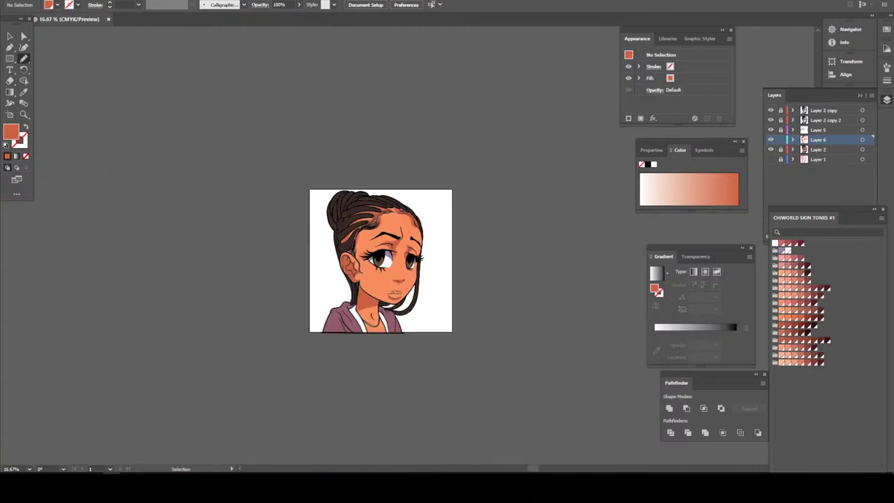
{"action": "key", "text": "ctrl+plus"}
{"action": "key", "text": "ctrl+plus"}
{"action": "key", "text": "ctrl+plus"}
{"action": "scroll", "coordinate": [384, 245], "scroll_direction": "down", "scroll_amount": 1}
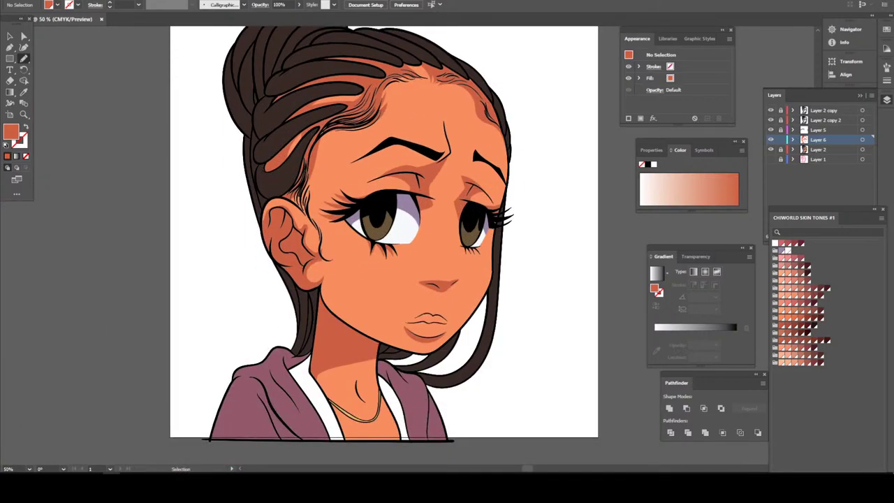
{"action": "scroll", "coordinate": [384, 245], "scroll_direction": "down", "scroll_amount": 2}
{"action": "key", "text": "ctrl+plus"}
{"action": "key", "text": "ctrl+plus"}
{"action": "key", "text": "ctrl+plus"}
{"action": "key", "text": "ctrl+plus"}
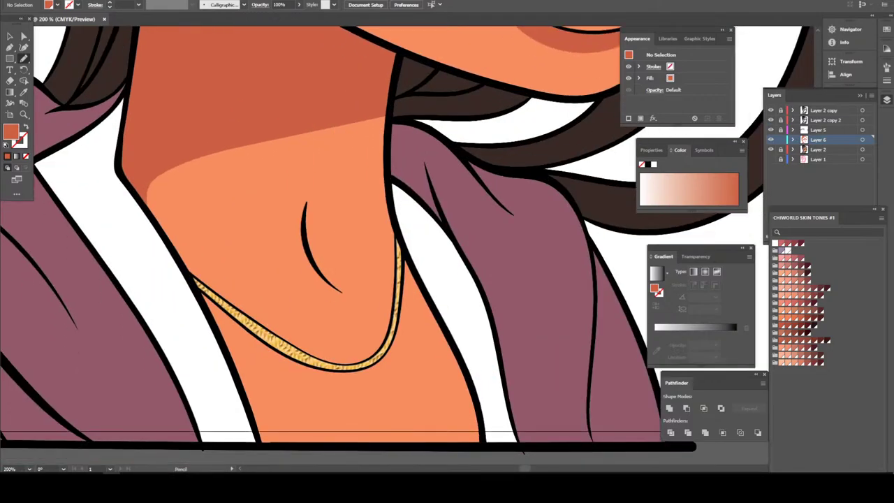
- Draw darker skin shadows beside the neck line, by the necklace and on the neck's left side
{"action": "left_click_drag", "start_coordinate": [305, 202], "coordinate": [308, 256]}
{"action": "left_click_drag", "start_coordinate": [345, 295], "coordinate": [311, 246]}
{"action": "mouse_move", "coordinate": [394, 203]}
{"action": "left_mouse_down"}
{"action": "mouse_move", "coordinate": [420, 291]}
{"action": "mouse_move", "coordinate": [438, 427]}
{"action": "mouse_move", "coordinate": [494, 393]}
{"action": "mouse_move", "coordinate": [395, 202]}
{"action": "left_mouse_up"}
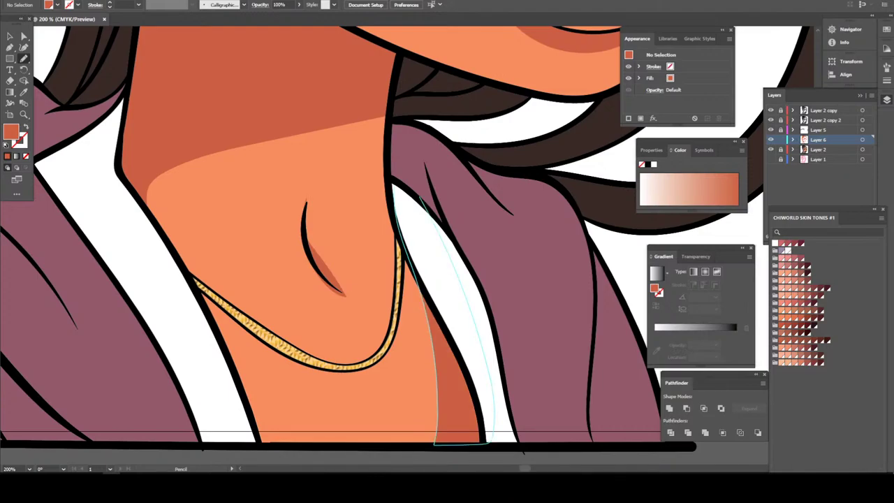
{"action": "left_click_drag", "start_coordinate": [265, 445], "coordinate": [157, 171]}
{"action": "key", "text": "ctrl+minus"}
{"action": "key", "text": "ctrl+minus"}
{"action": "key", "text": "ctrl+minus"}
{"action": "key", "text": "ctrl+minus"}
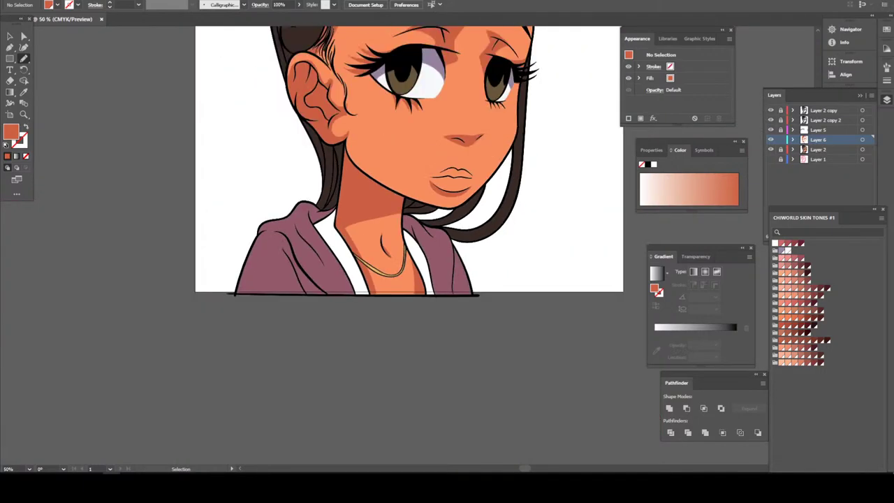
{"action": "key", "text": "ctrl+minus"}
{"action": "key", "text": "ctrl+minus"}
{"action": "key", "text": "ctrl+plus"}
{"action": "key", "text": "ctrl+plus"}
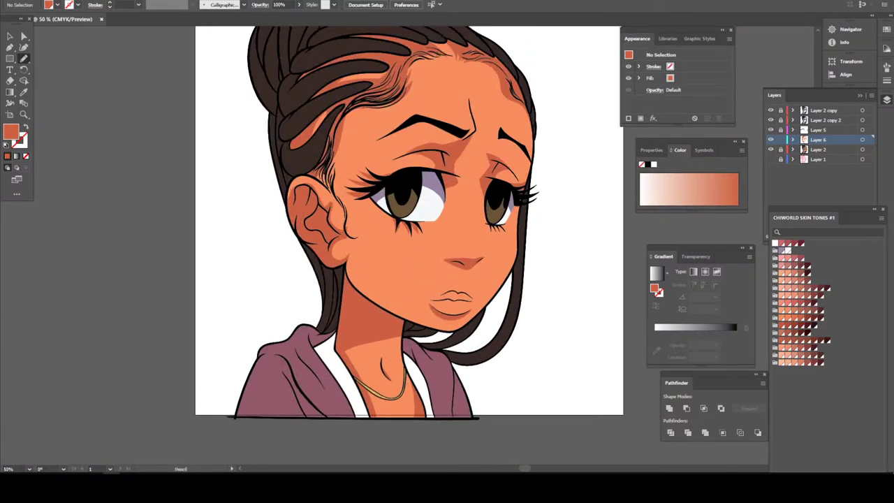
{"action": "key", "text": "v"}
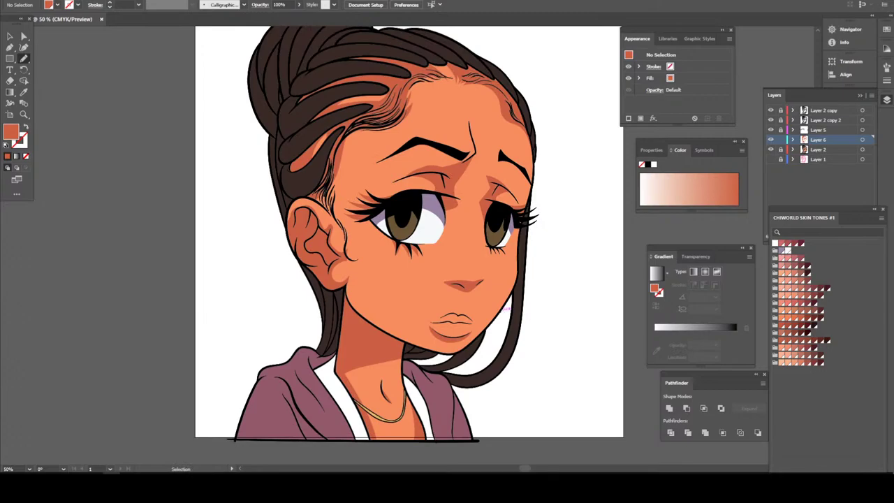
{"action": "scroll", "coordinate": [398, 234], "scroll_direction": "down", "scroll_amount": 1}
{"action": "key", "text": "ctrl+minus"}
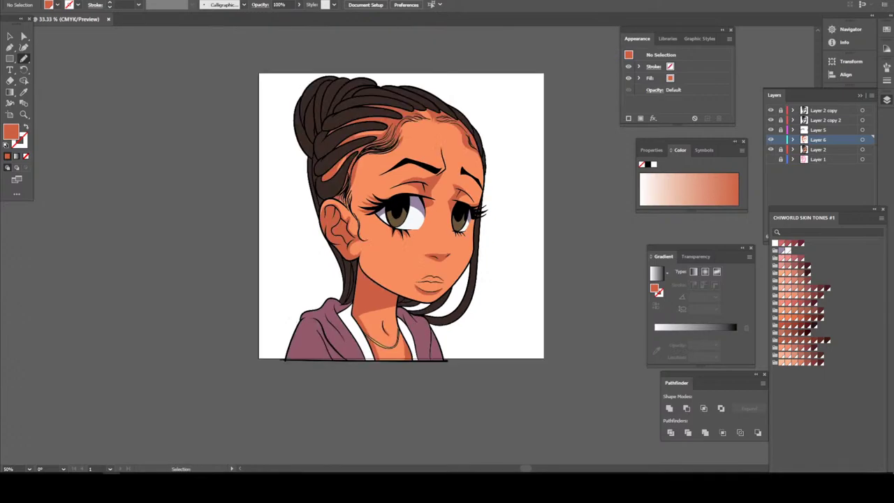
{"action": "key", "text": "ctrl+plus"}
{"action": "key", "text": "ctrl+plus"}
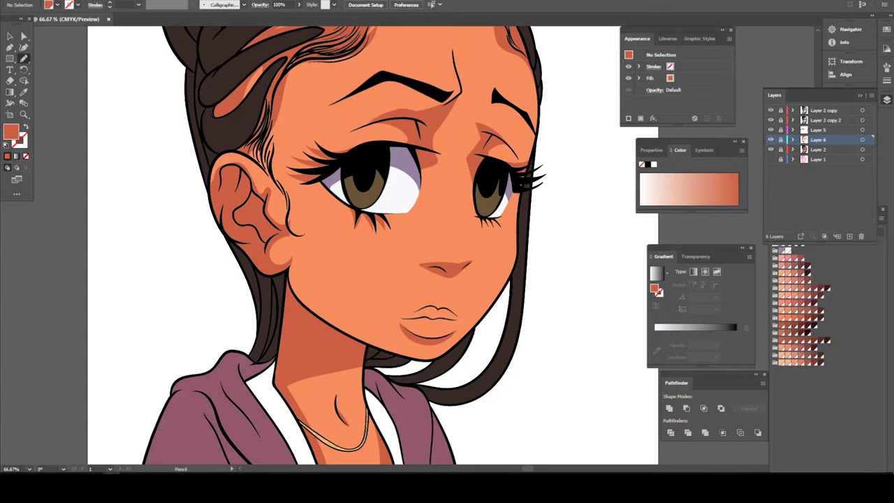
- Create a new layer and choose a pink swatch from CHIWORLD SKIN TONES
{"action": "left_click", "coordinate": [850, 236]}
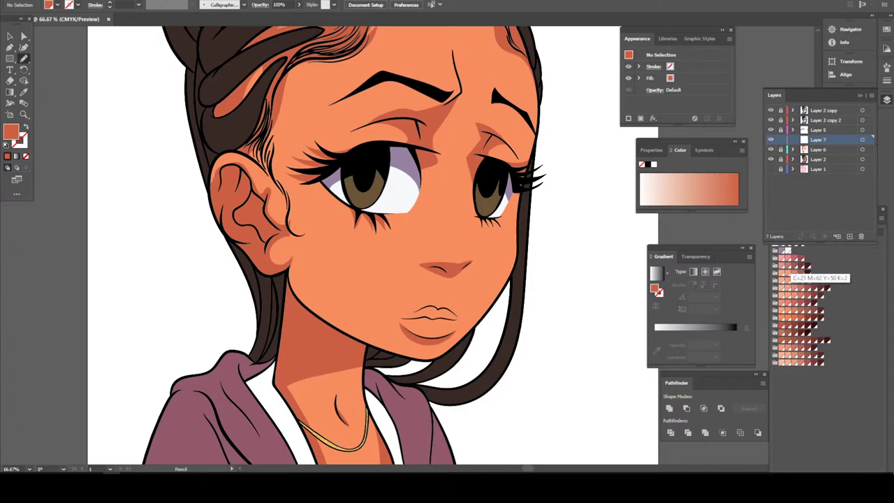
{"action": "left_click", "coordinate": [795, 305]}
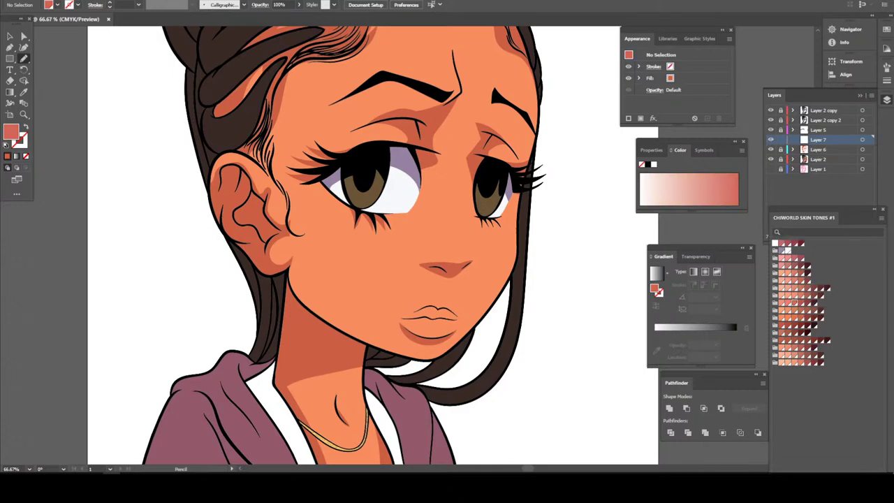
{"action": "scroll", "coordinate": [373, 245], "scroll_direction": "down", "scroll_amount": 2}
{"action": "key", "text": "ctrl+plus"}
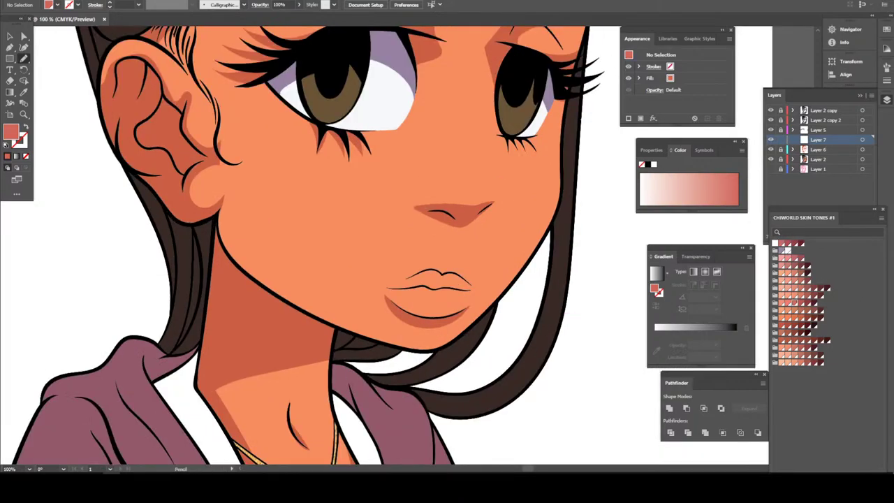
{"action": "key", "text": "ctrl+plus"}
{"action": "key", "text": "ctrl+plus"}
{"action": "key", "text": "ctrl+plus"}
{"action": "key", "text": "ctrl+plus"}
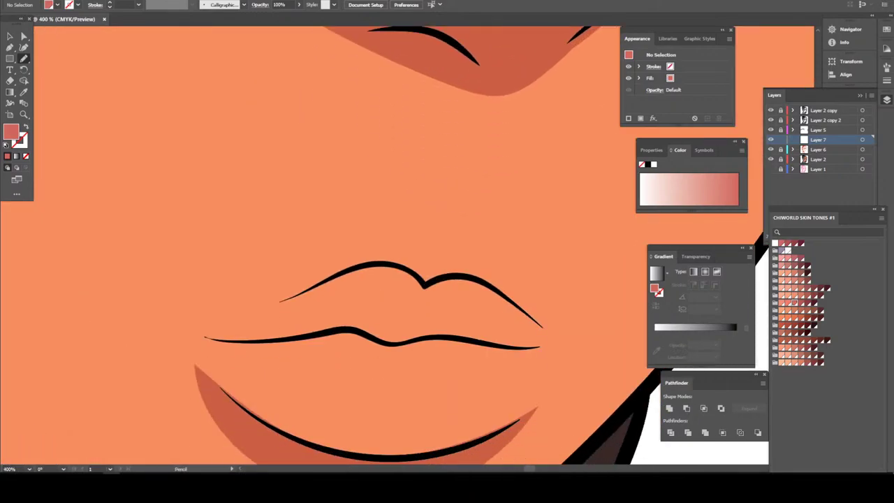
{"action": "scroll", "coordinate": [333, 245], "scroll_direction": "down", "scroll_amount": 1}
- Draw a closed pink upper-lip fill shape beneath the lip outline
{"action": "mouse_move", "coordinate": [209, 328]}
{"action": "left_mouse_down"}
{"action": "mouse_move", "coordinate": [339, 319]}
{"action": "mouse_move", "coordinate": [540, 336]}
{"action": "left_mouse_up"}
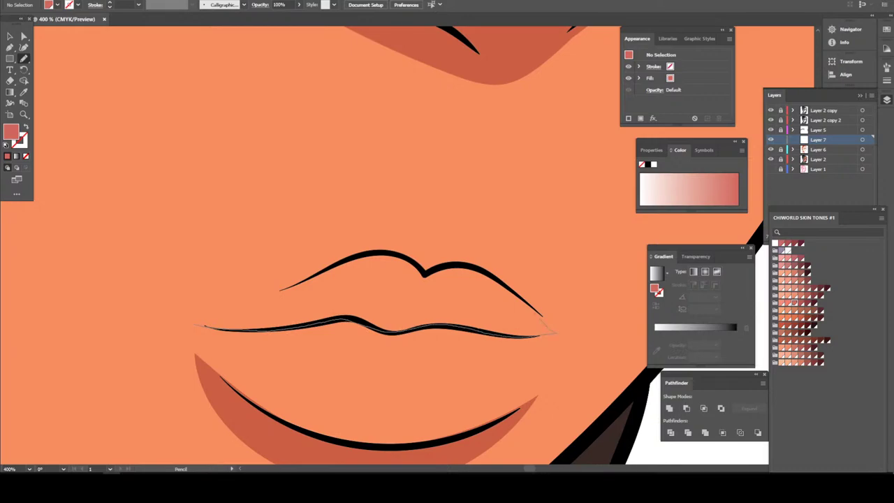
{"action": "mouse_move", "coordinate": [526, 302]}
{"action": "left_mouse_down"}
{"action": "mouse_move", "coordinate": [459, 267]}
{"action": "mouse_move", "coordinate": [354, 255]}
{"action": "mouse_move", "coordinate": [302, 279]}
{"action": "left_mouse_up"}
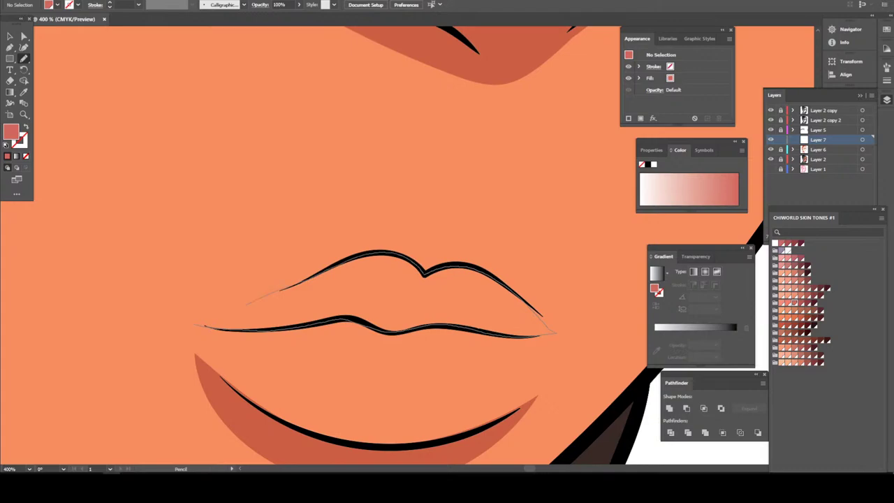
{"action": "left_click_drag", "start_coordinate": [209, 321], "coordinate": [200, 324]}
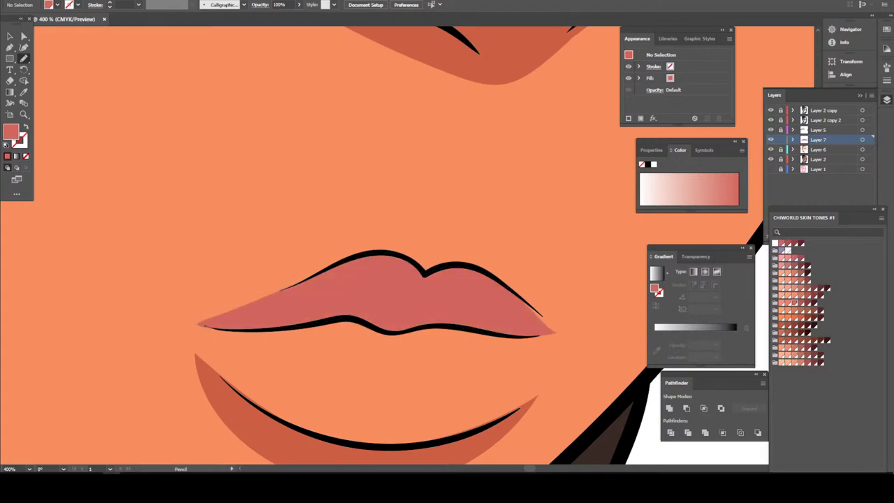
{"action": "key", "text": "ctrl+minus"}
{"action": "key", "text": "ctrl+minus"}
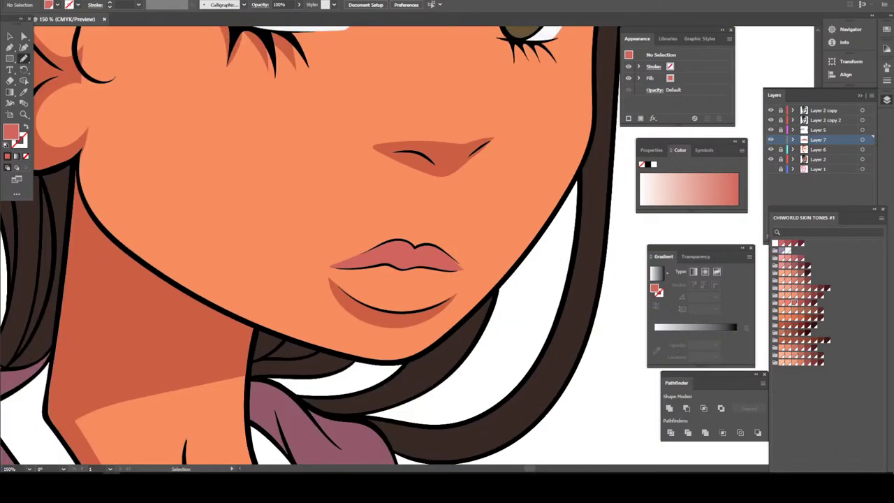
{"action": "key", "text": "ctrl+minus"}
{"action": "key", "text": "ctrl+minus"}
{"action": "key", "text": "ctrl+plus"}
{"action": "key", "text": "ctrl+plus"}
{"action": "key", "text": "ctrl+plus"}
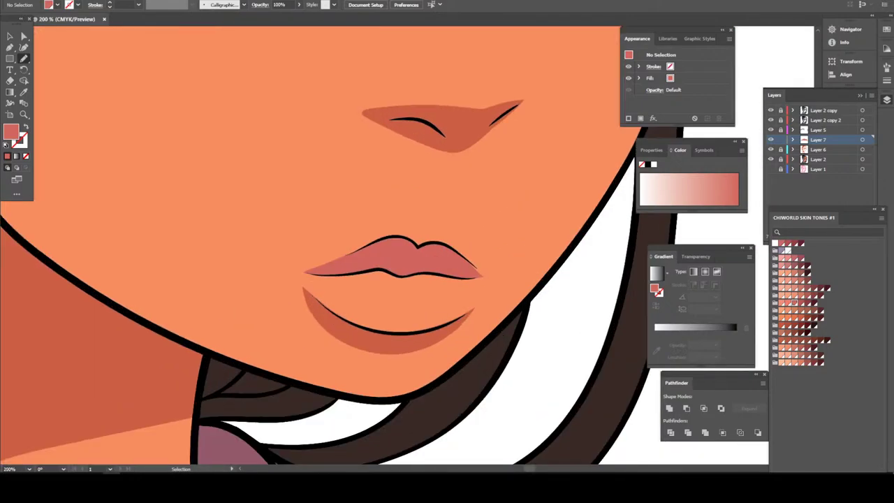
{"action": "key", "text": "ctrl+plus"}
{"action": "key", "text": "ctrl+plus"}
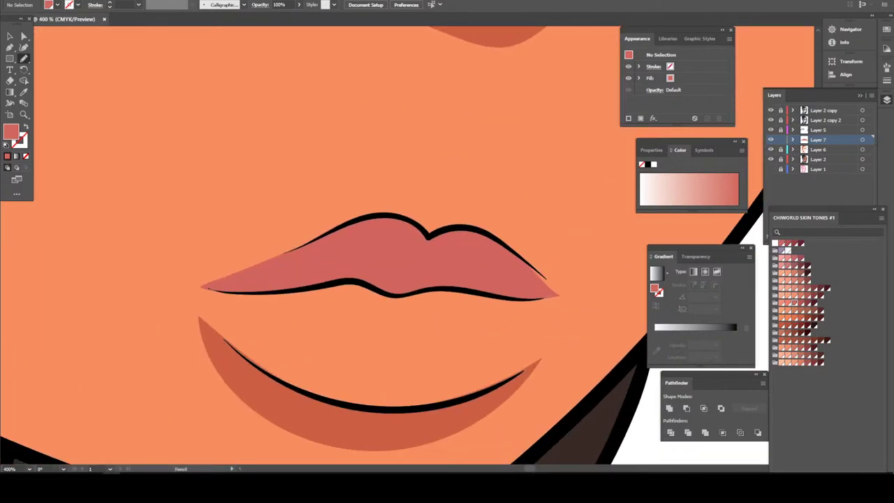
- Fill the lower lip with a closed lighter salmon-pink shape beneath its outline
{"action": "left_click", "coordinate": [796, 302]}
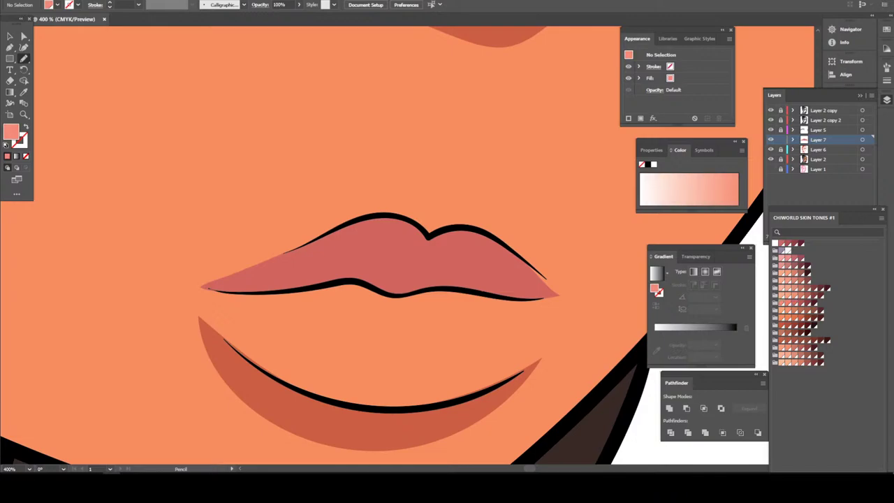
{"action": "left_click_drag", "start_coordinate": [269, 292], "coordinate": [524, 300]}
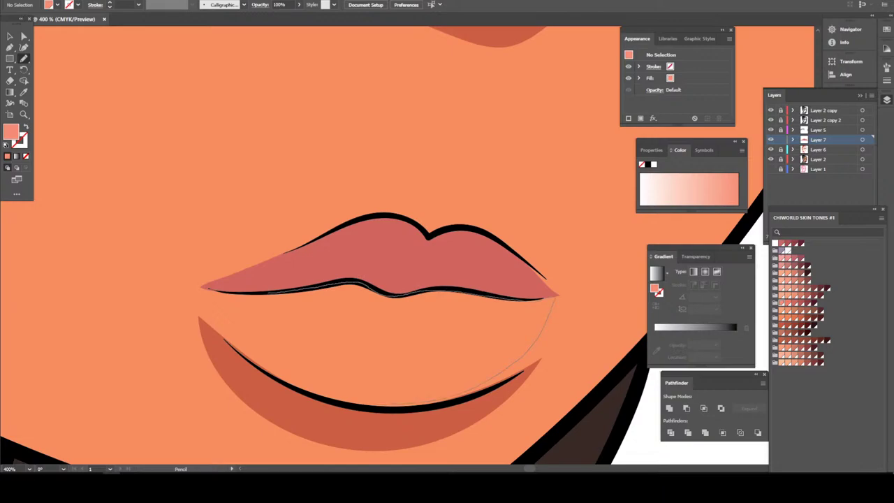
{"action": "mouse_move", "coordinate": [370, 405]}
{"action": "left_mouse_down"}
{"action": "mouse_move", "coordinate": [314, 397]}
{"action": "mouse_move", "coordinate": [258, 369]}
{"action": "mouse_move", "coordinate": [222, 334]}
{"action": "left_mouse_up"}
{"action": "left_click_drag", "start_coordinate": [210, 294], "coordinate": [203, 290]}
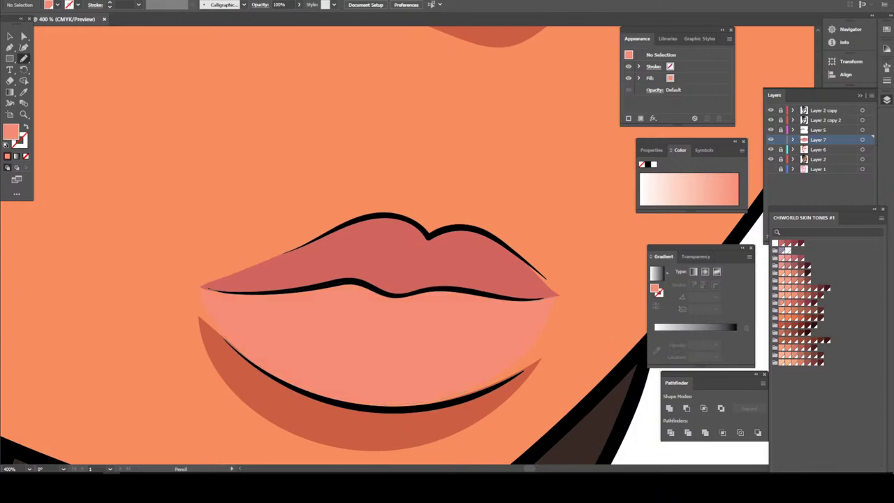
{"action": "key", "text": "ctrl+minus"}
{"action": "key", "text": "ctrl+minus"}
{"action": "key", "text": "ctrl+minus"}
{"action": "key", "text": "ctrl+minus"}
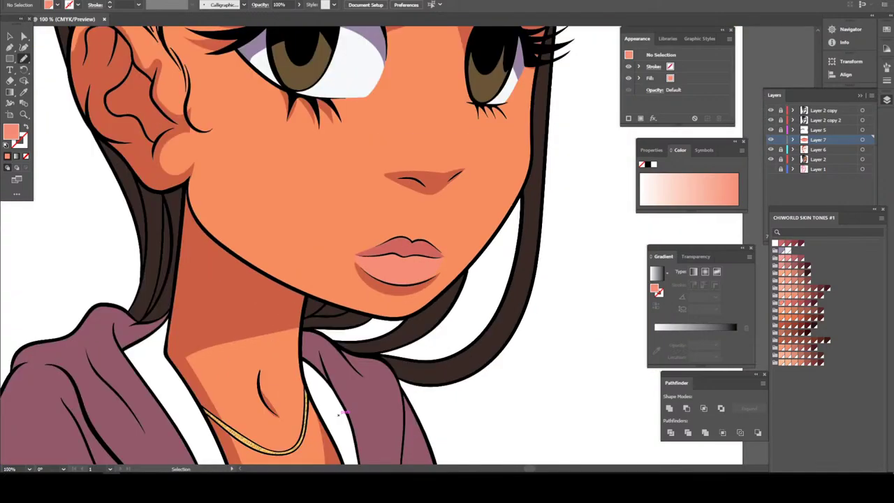
{"action": "key", "text": "ctrl+minus"}
{"action": "key", "text": "ctrl+minus"}
{"action": "key", "text": "ctrl+minus"}
{"action": "key", "text": "ctrl+plus"}
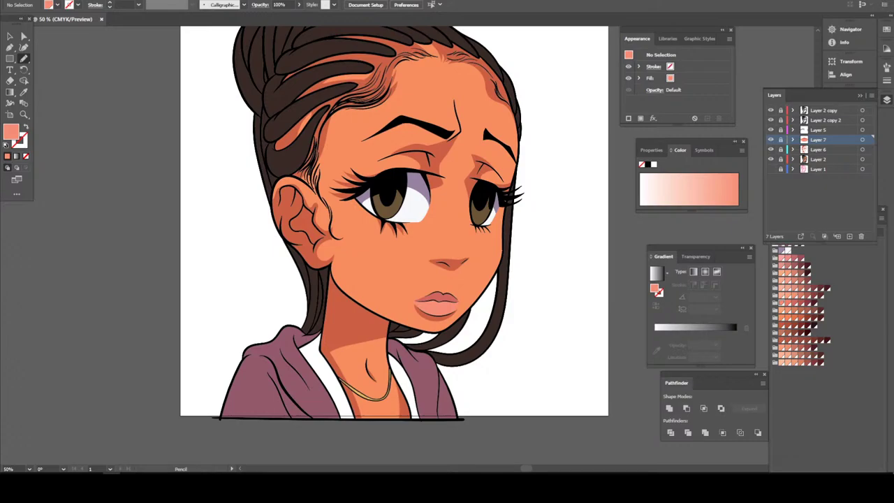
{"action": "left_click", "coordinate": [826, 120]}
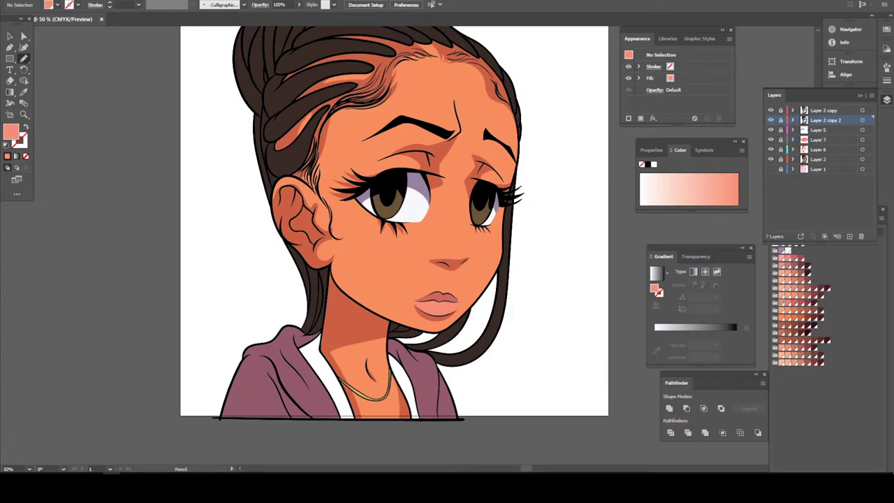
- On a new layer, sample the iris brown and set the fill to hex 382916
{"action": "left_click", "coordinate": [850, 236]}
{"action": "key", "text": "ctrl+minus"}
{"action": "key", "text": "ctrl+plus"}
{"action": "key", "text": "ctrl+plus"}
{"action": "key", "text": "ctrl+plus"}
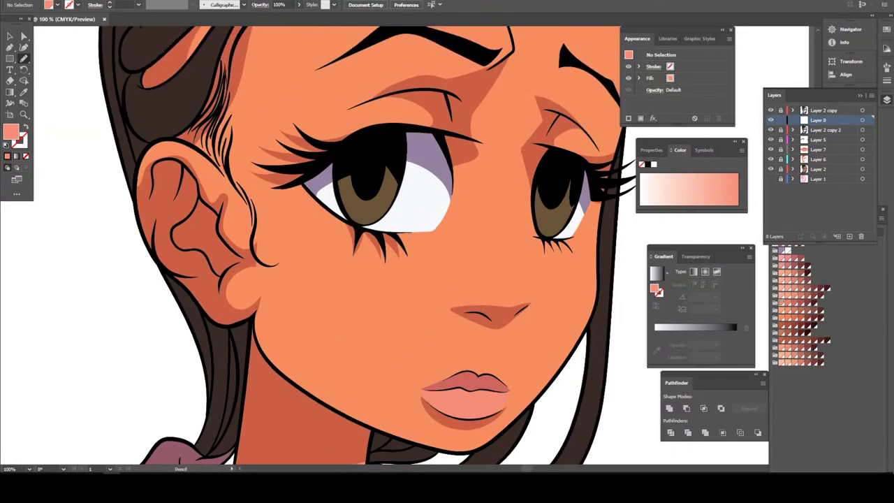
{"action": "key", "text": "ctrl+plus"}
{"action": "key", "text": "ctrl+plus"}
{"action": "key", "text": "ctrl+plus"}
{"action": "key", "text": "ctrl+plus"}
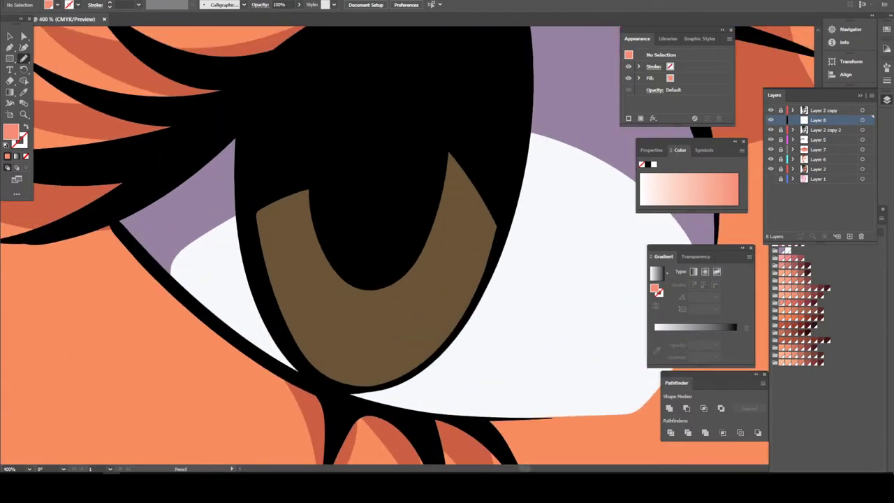
{"action": "scroll", "coordinate": [349, 244], "scroll_direction": "up", "scroll_amount": 2}
{"action": "key", "text": "i"}
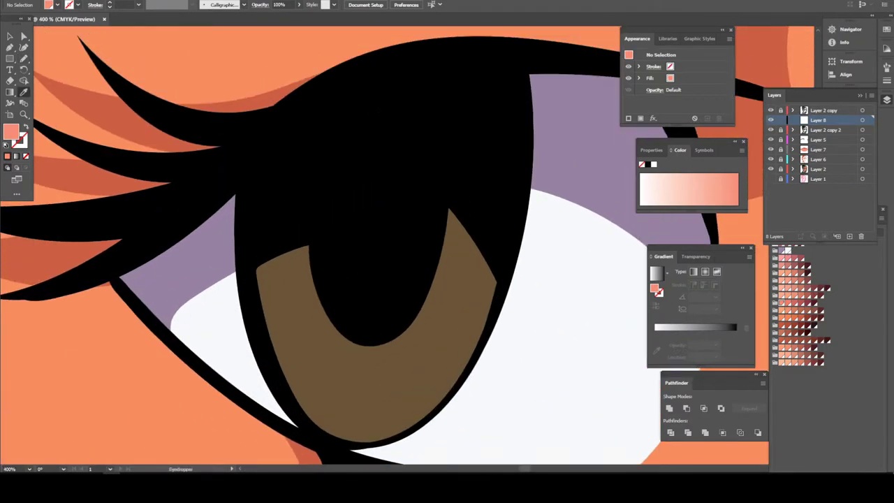
{"action": "left_click", "coordinate": [378, 392]}
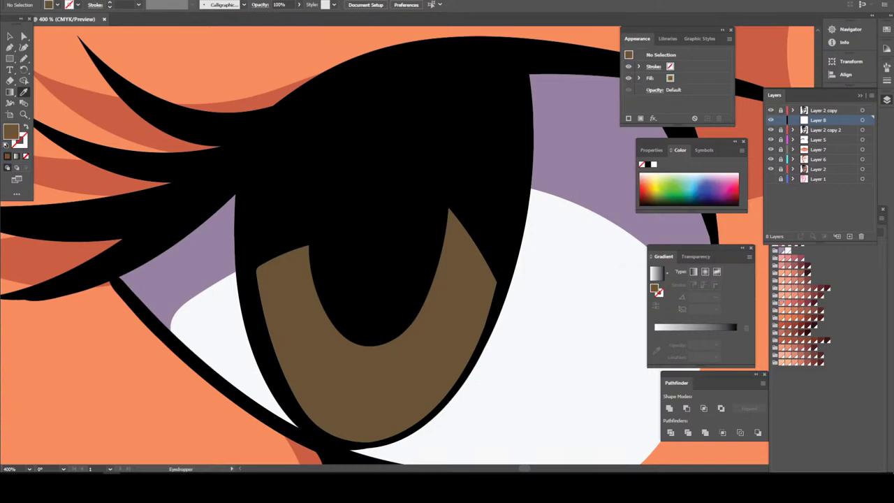
{"action": "double_click", "coordinate": [10, 131]}
{"action": "type", "text": "382916"}
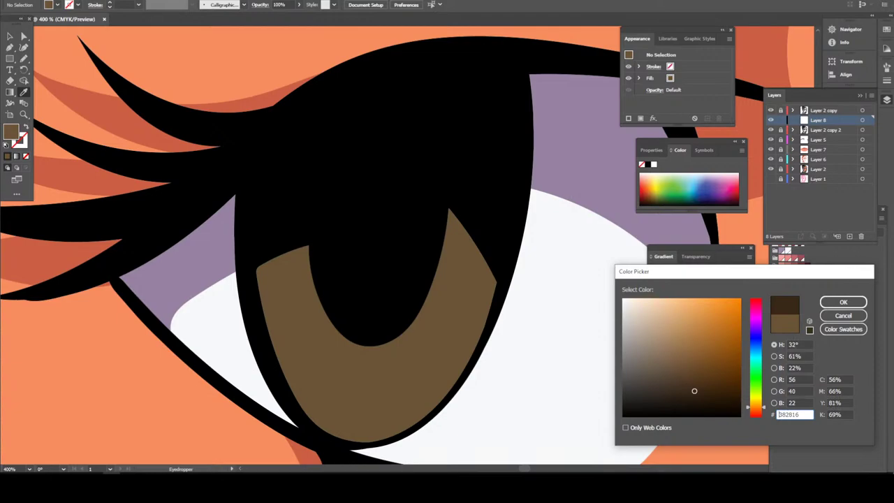
{"action": "key", "text": "Return"}
- Draw dark brown shadow shapes across the upper part of both irises
{"action": "key", "text": "n"}
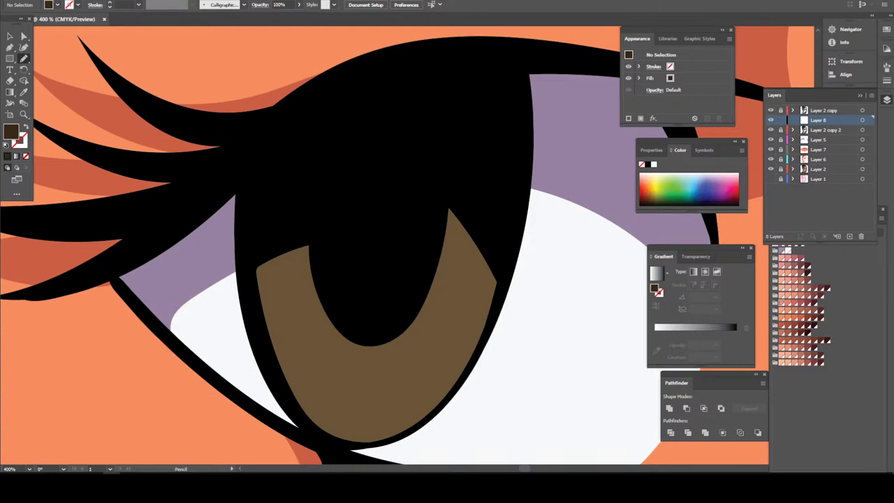
{"action": "mouse_move", "coordinate": [400, 429]}
{"action": "left_mouse_down"}
{"action": "mouse_move", "coordinate": [446, 352]}
{"action": "mouse_move", "coordinate": [412, 330]}
{"action": "mouse_move", "coordinate": [342, 350]}
{"action": "mouse_move", "coordinate": [284, 314]}
{"action": "mouse_move", "coordinate": [280, 371]}
{"action": "mouse_move", "coordinate": [400, 430]}
{"action": "left_mouse_up"}
{"action": "key", "text": "ctrl+minus"}
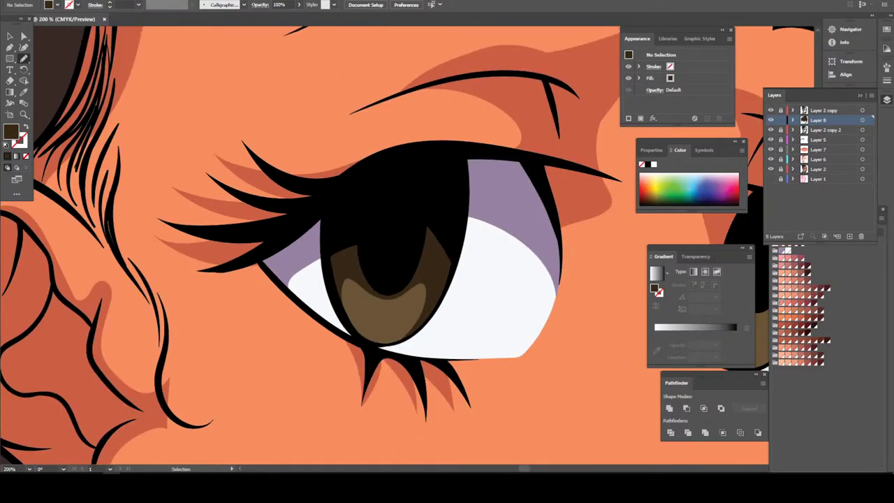
{"action": "key", "text": "ctrl+minus"}
{"action": "key", "text": "ctrl+minus"}
{"action": "key", "text": "ctrl+minus"}
{"action": "key", "text": "ctrl+plus"}
{"action": "key", "text": "ctrl+plus"}
{"action": "key", "text": "ctrl+plus"}
{"action": "key", "text": "ctrl+plus"}
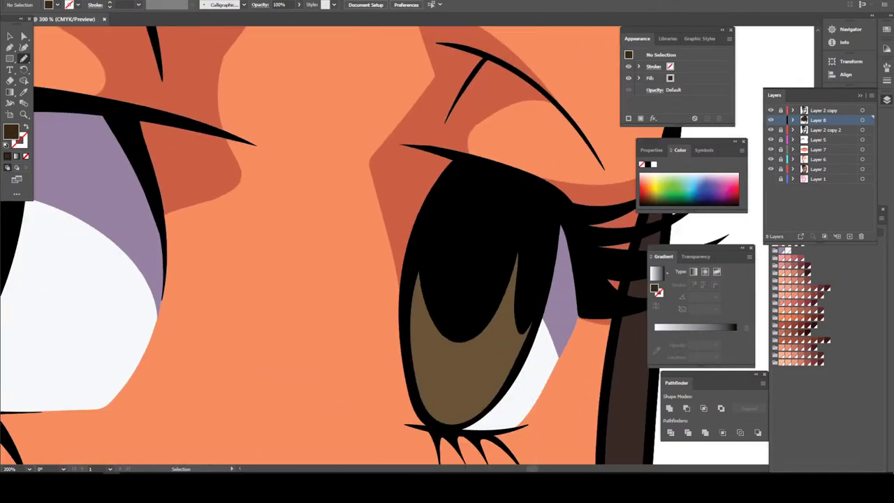
{"action": "key", "text": "ctrl+plus"}
{"action": "key", "text": "ctrl+plus"}
{"action": "key", "text": "n"}
{"action": "scroll", "coordinate": [447, 279], "scroll_direction": "down", "scroll_amount": 2}
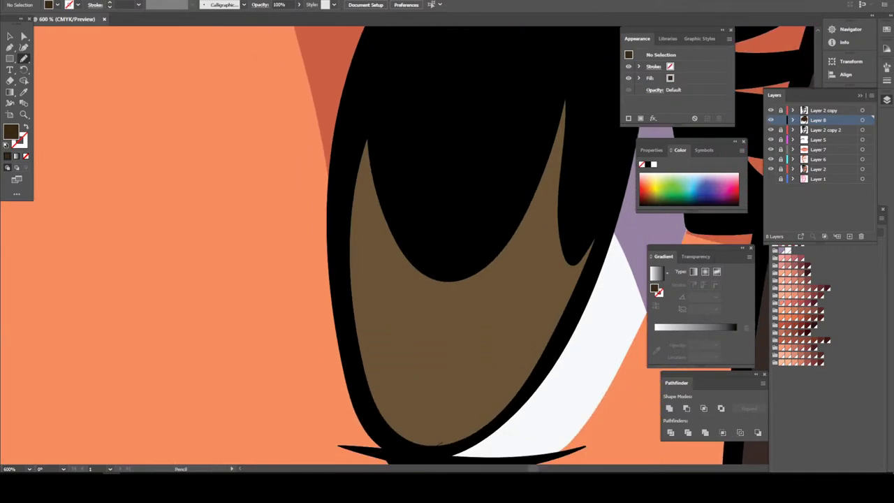
{"action": "mouse_move", "coordinate": [439, 443]}
{"action": "left_mouse_down"}
{"action": "mouse_move", "coordinate": [528, 314]}
{"action": "mouse_move", "coordinate": [389, 262]}
{"action": "mouse_move", "coordinate": [356, 307]}
{"action": "left_mouse_up"}
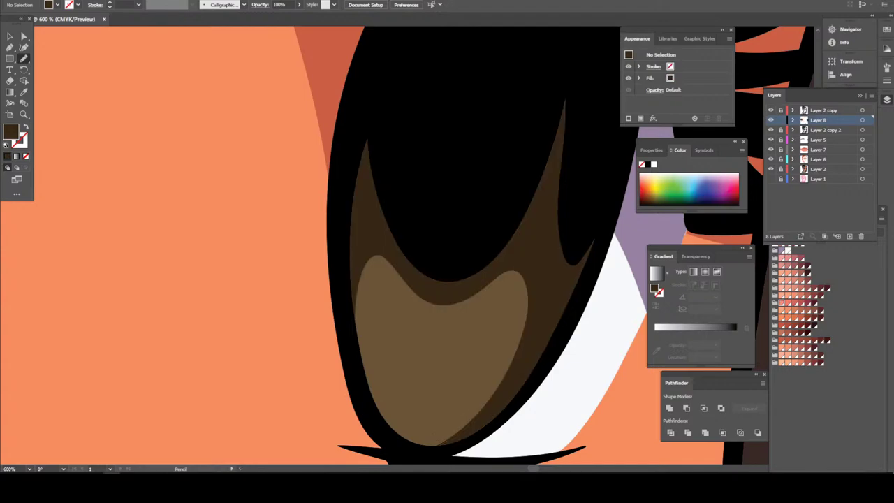
- Zoom out and pan to review both shaded irises
{"action": "key", "text": "ctrl+minus"}
{"action": "key", "text": "ctrl+minus"}
{"action": "key", "text": "ctrl+minus"}
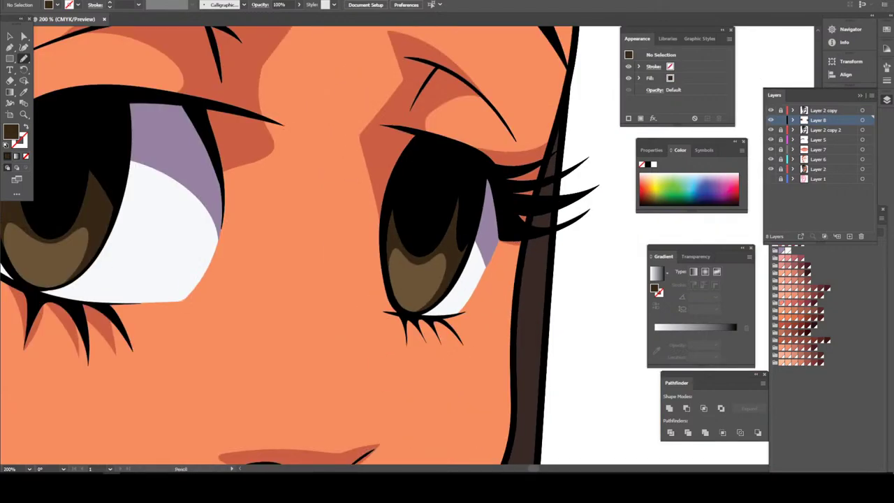
{"action": "key", "text": "ctrl+minus"}
{"action": "scroll", "coordinate": [342, 245], "scroll_direction": "left", "scroll_amount": 2}
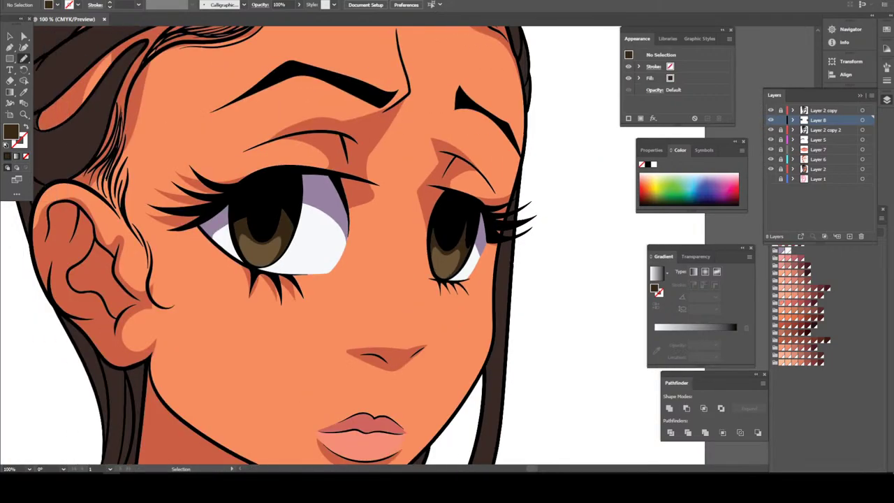
{"action": "scroll", "coordinate": [343, 245], "scroll_direction": "left", "scroll_amount": 2}
{"action": "key", "text": "ctrl+minus"}
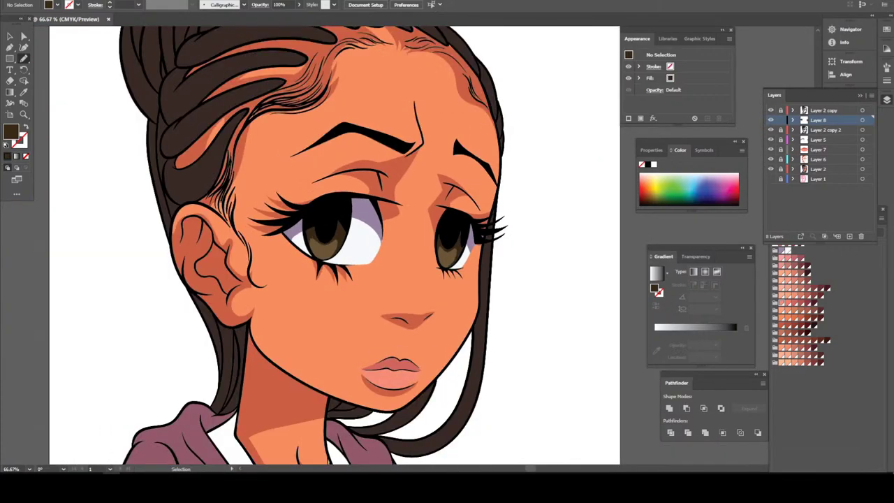
{"action": "scroll", "coordinate": [343, 245], "scroll_direction": "left", "scroll_amount": 1}
{"action": "key", "text": "ctrl+plus"}
{"action": "key", "text": "ctrl+plus"}
{"action": "key", "text": "ctrl+plus"}
{"action": "scroll", "coordinate": [343, 245], "scroll_direction": "up", "scroll_amount": 2}
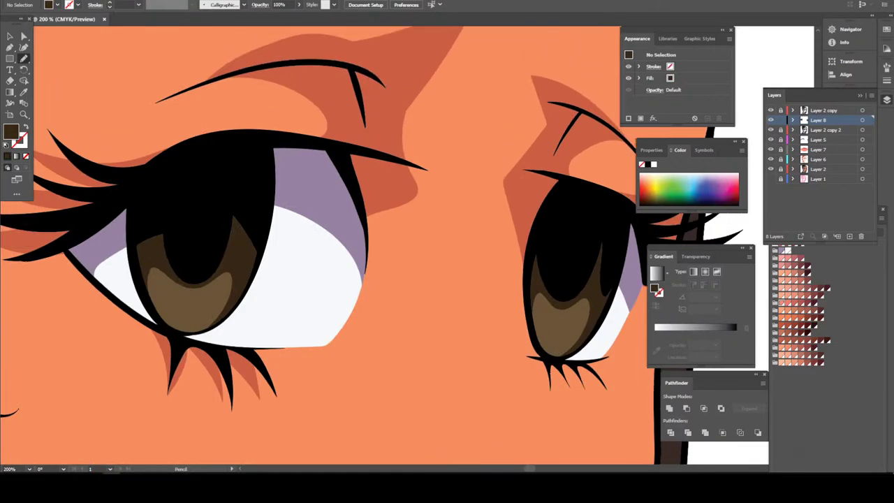
- Change the fill to a lighter brown, 7A5632, in the Color Picker
{"action": "double_click", "coordinate": [10, 132]}
{"action": "left_click", "coordinate": [697, 348]}
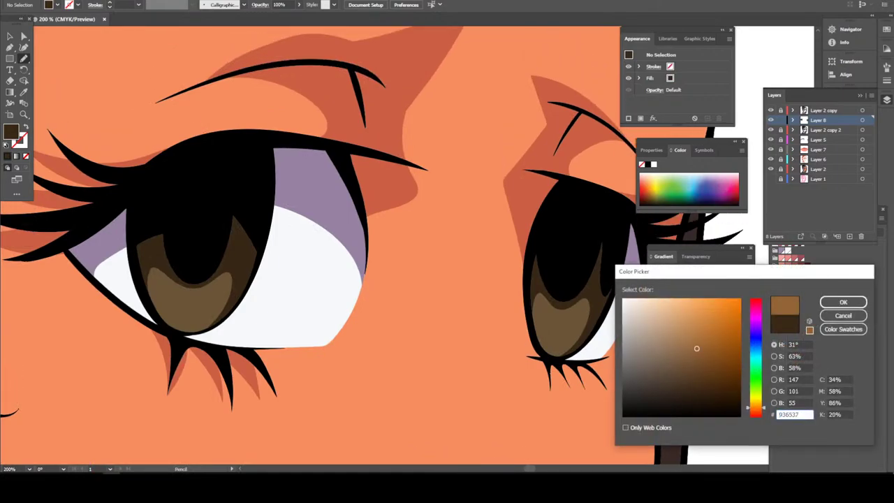
{"action": "left_click_drag", "start_coordinate": [697, 348], "coordinate": [693, 362]}
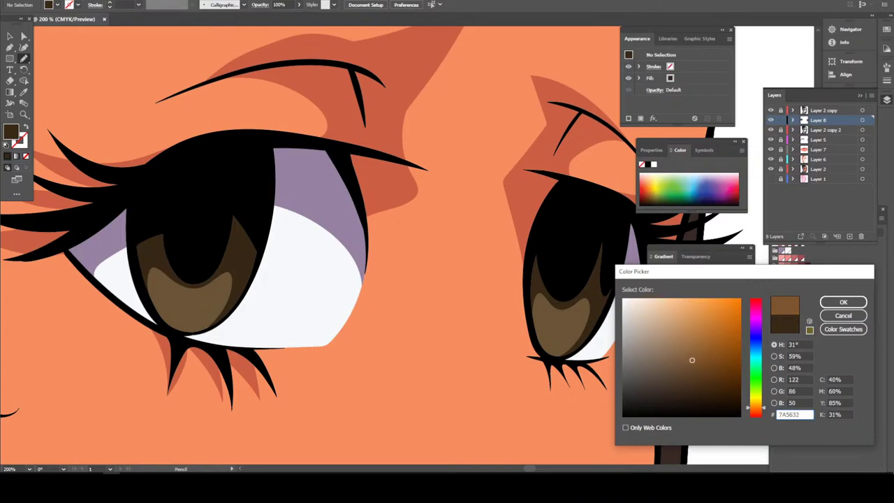
{"action": "left_click", "coordinate": [844, 315]}
{"action": "key", "text": "ctrl+minus"}
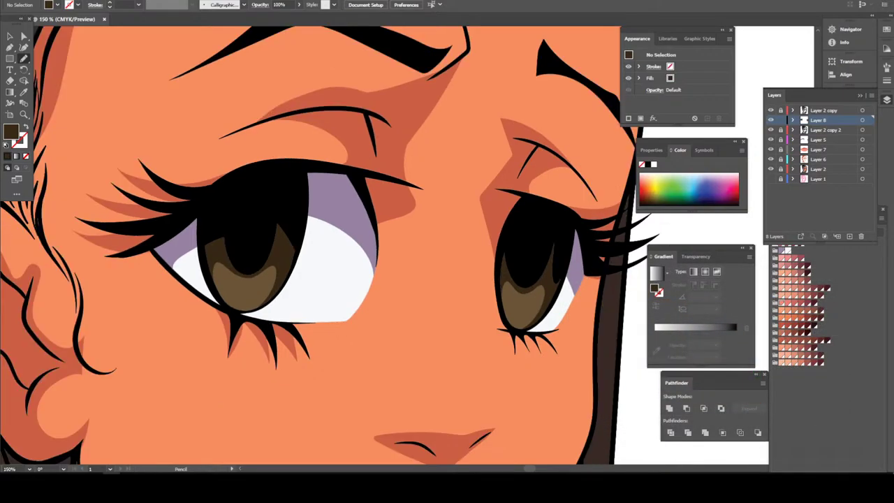
{"action": "key", "text": "ctrl+minus"}
{"action": "key", "text": "ctrl+minus"}
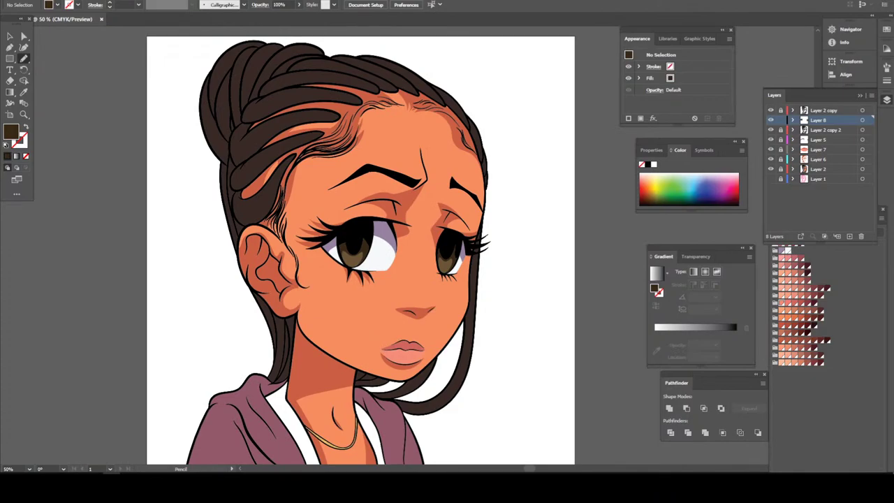
- Use the Eyedropper to sample the mauve hoodie colour as the fill
{"action": "key", "text": "ctrl+minus"}
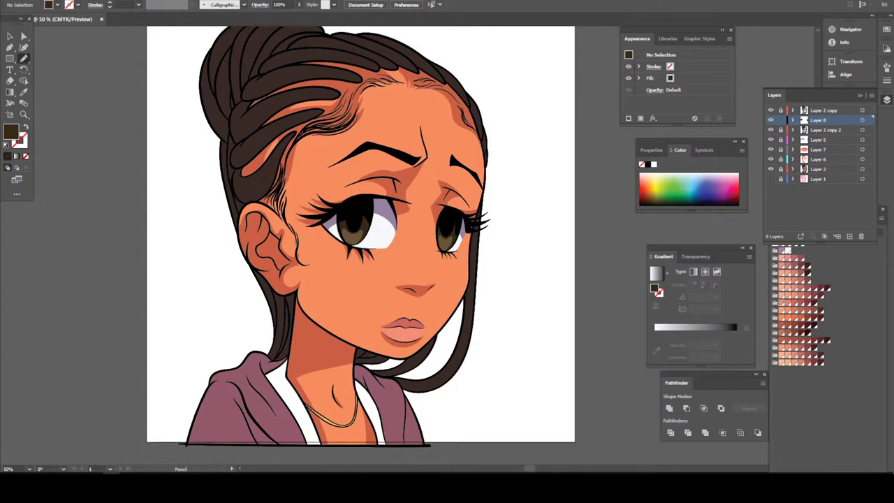
{"action": "scroll", "coordinate": [351, 330], "scroll_direction": "up", "scroll_amount": 2}
{"action": "scroll", "coordinate": [350, 330], "scroll_direction": "up", "scroll_amount": 1}
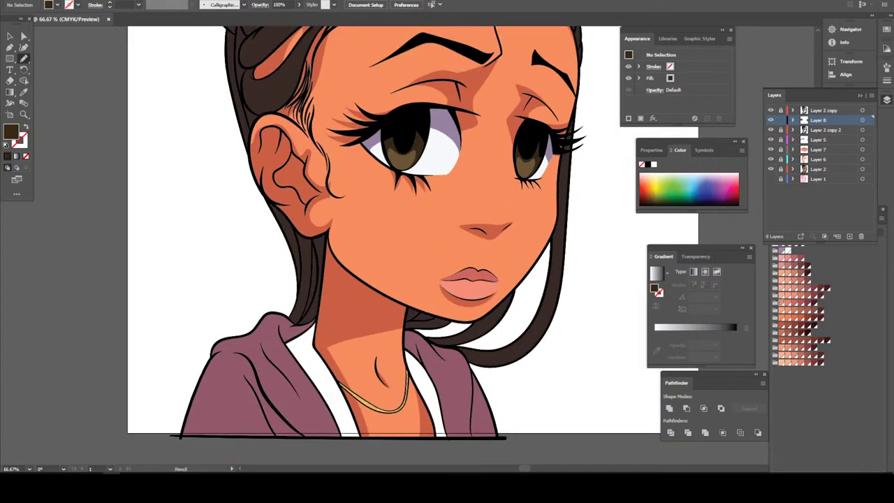
{"action": "scroll", "coordinate": [351, 330], "scroll_direction": "up", "scroll_amount": 1}
{"action": "scroll", "coordinate": [350, 329], "scroll_direction": "up", "scroll_amount": 1}
{"action": "scroll", "coordinate": [420, 321], "scroll_direction": "up", "scroll_amount": 1}
{"action": "scroll", "coordinate": [420, 321], "scroll_direction": "up", "scroll_amount": 1}
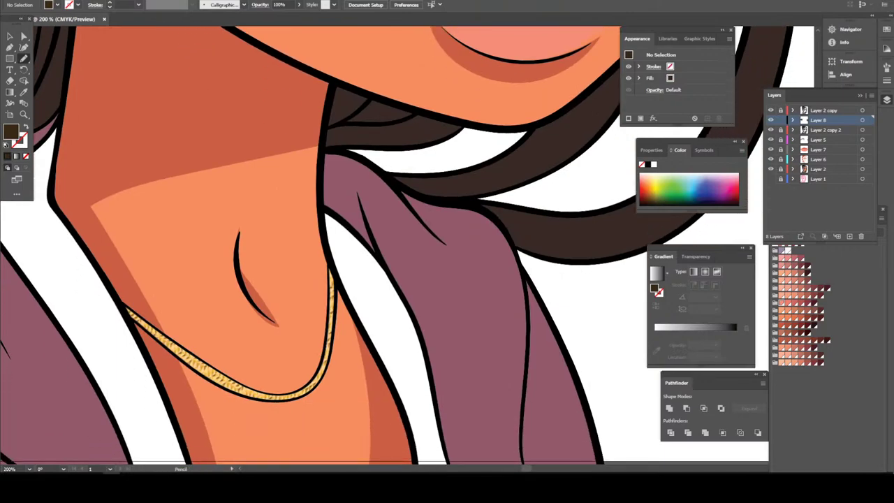
{"action": "scroll", "coordinate": [419, 321], "scroll_direction": "up", "scroll_amount": 1}
{"action": "scroll", "coordinate": [419, 321], "scroll_direction": "up", "scroll_amount": 1}
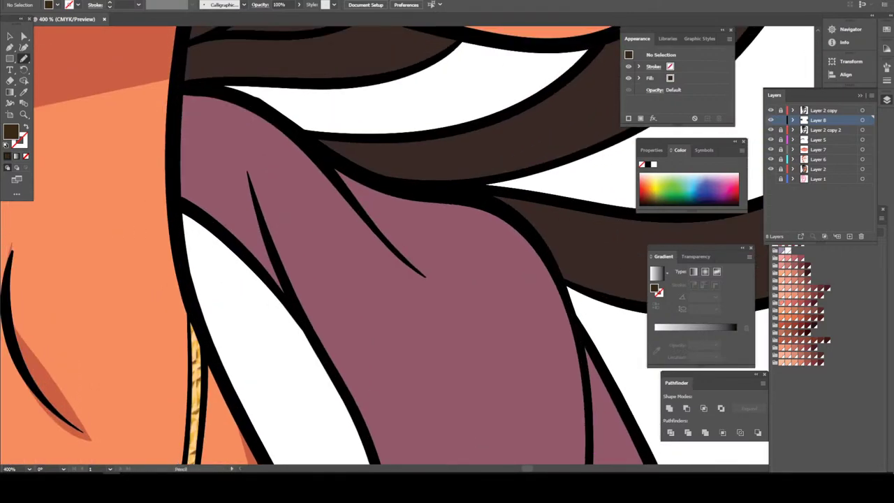
{"action": "left_click", "coordinate": [23, 92]}
{"action": "left_click", "coordinate": [90, 209]}
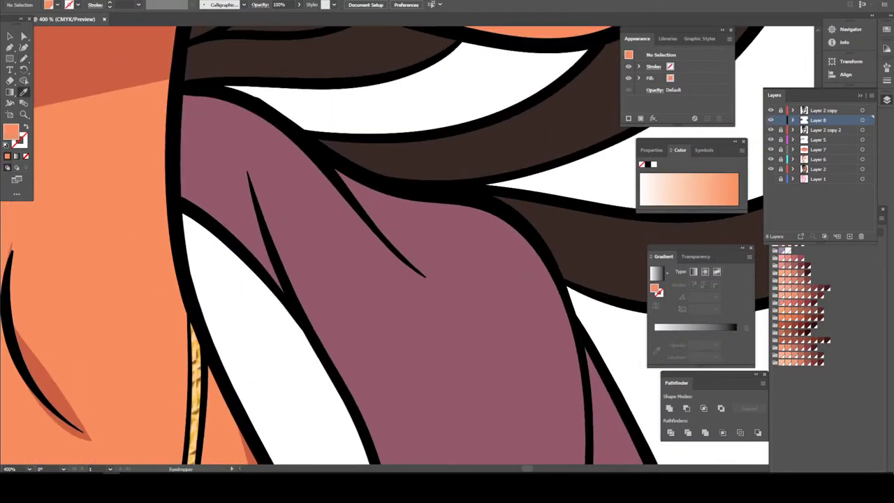
{"action": "left_click", "coordinate": [392, 336]}
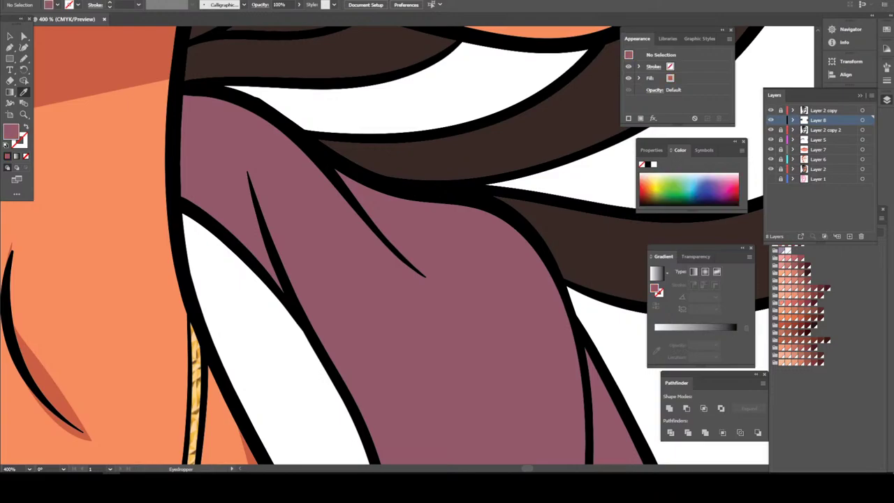
- Darken the mauve fill to #542F38 in the Color Picker
{"action": "double_click", "coordinate": [10, 131]}
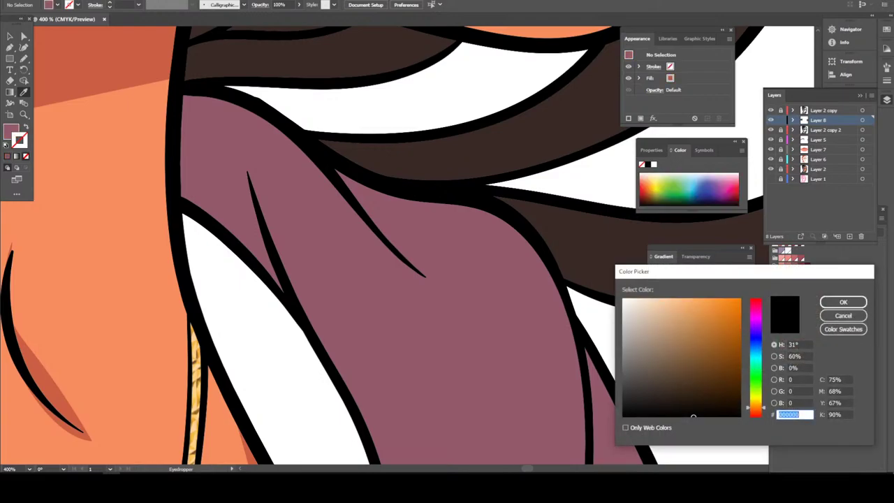
{"action": "left_click", "coordinate": [843, 315]}
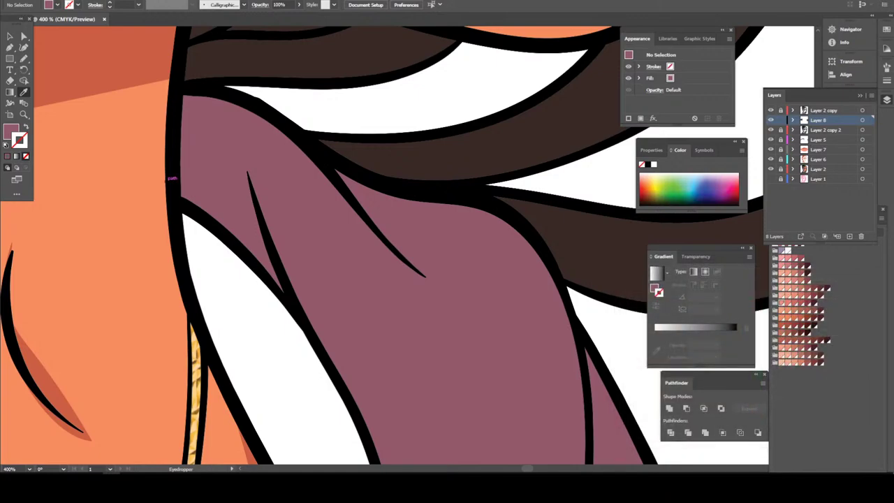
{"action": "double_click", "coordinate": [11, 131]}
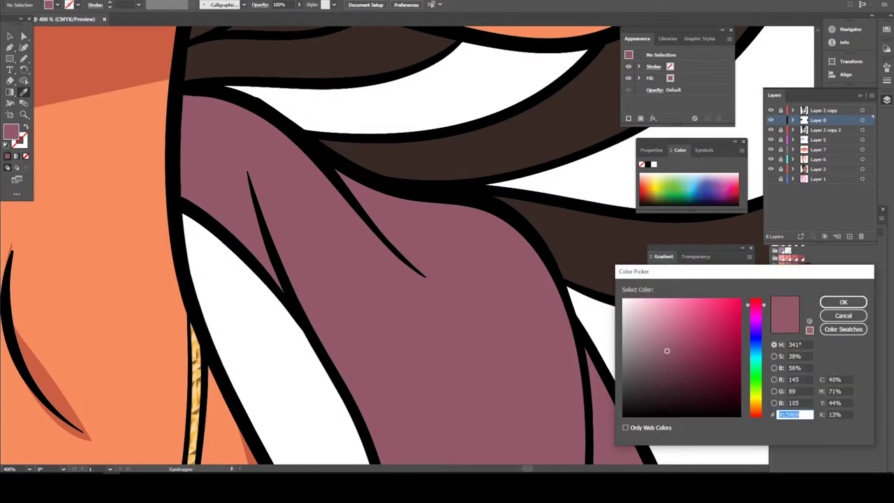
{"action": "left_click_drag", "start_coordinate": [666, 351], "coordinate": [674, 378]}
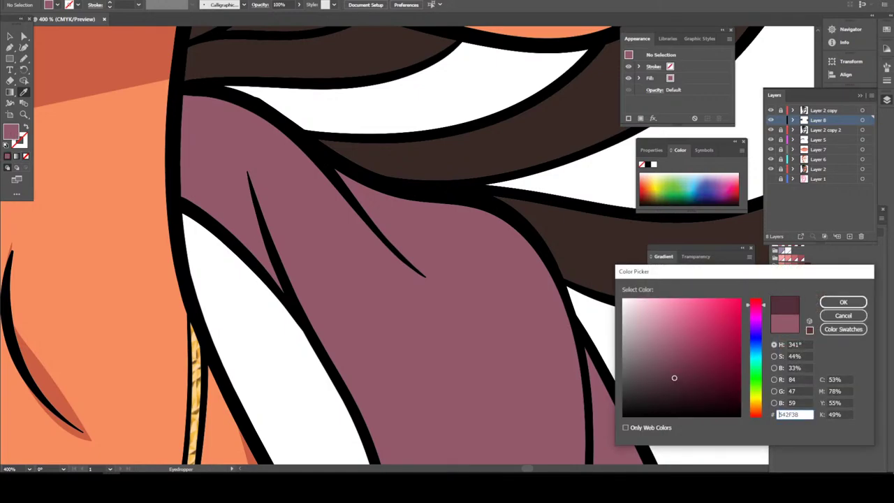
{"action": "left_click", "coordinate": [844, 302]}
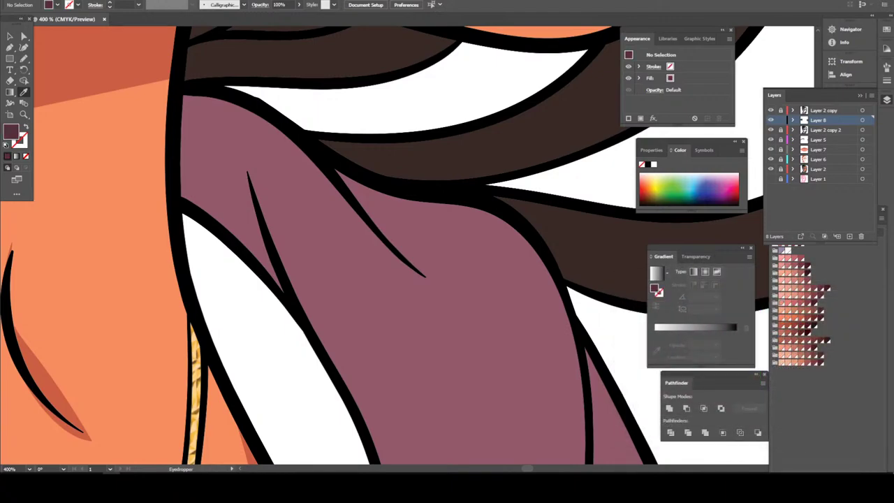
- Draw a dark mauve shadow shape along the hood fold beneath the hair strands
{"action": "key", "text": "n"}
{"action": "mouse_move", "coordinate": [307, 320]}
{"action": "left_mouse_down"}
{"action": "mouse_move", "coordinate": [393, 260]}
{"action": "mouse_move", "coordinate": [459, 310]}
{"action": "mouse_move", "coordinate": [469, 248]}
{"action": "mouse_move", "coordinate": [541, 271]}
{"action": "mouse_move", "coordinate": [560, 297]}
{"action": "left_mouse_up"}
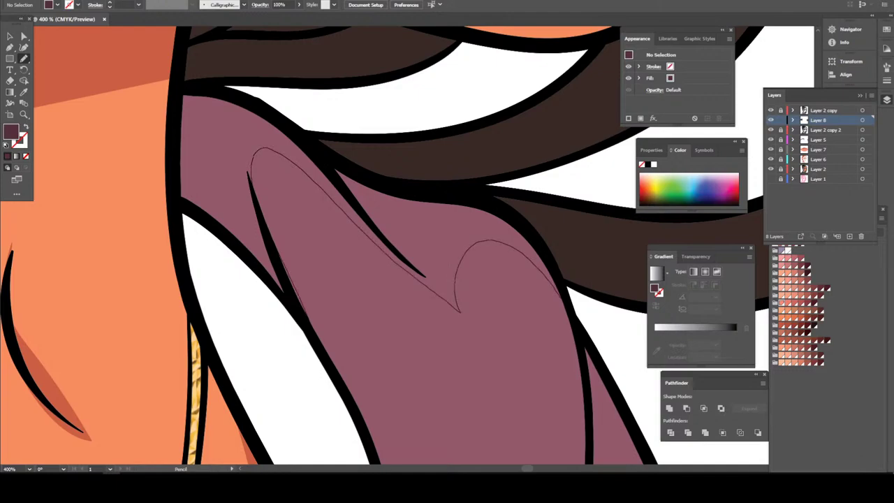
{"action": "left_click_drag", "start_coordinate": [456, 204], "coordinate": [338, 172]}
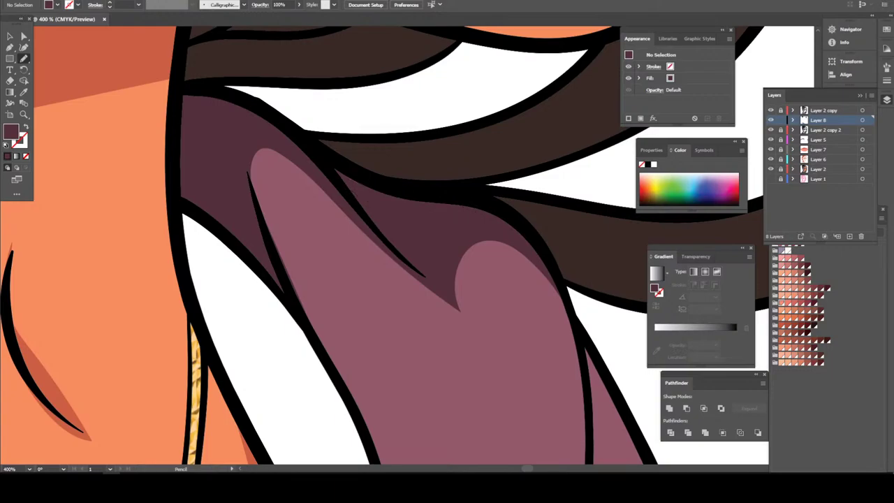
{"action": "key", "text": "ctrl+minus"}
{"action": "key", "text": "ctrl+minus"}
{"action": "key", "text": "ctrl+minus"}
{"action": "key", "text": "ctrl+minus"}
{"action": "key", "text": "ctrl+minus"}
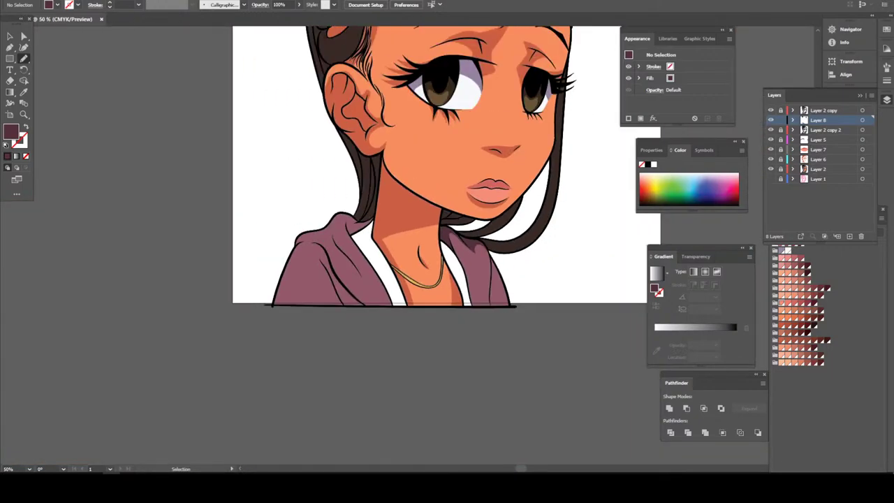
- Draw a closed dark mauve shadow down the left shoulder fold under the hair
{"action": "key", "text": "ctrl+plus"}
{"action": "key", "text": "ctrl+plus"}
{"action": "key", "text": "ctrl+plus"}
{"action": "key", "text": "ctrl+plus"}
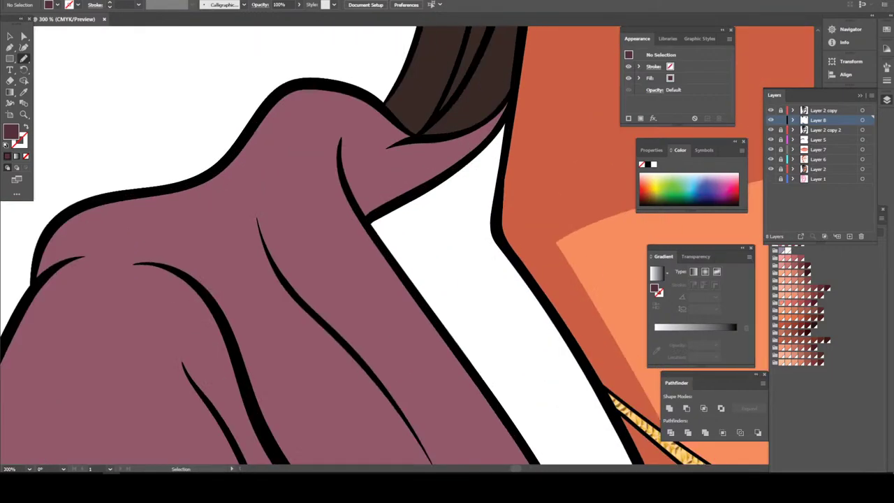
{"action": "key", "text": "ctrl+plus"}
{"action": "scroll", "coordinate": [326, 245], "scroll_direction": "up", "scroll_amount": 1}
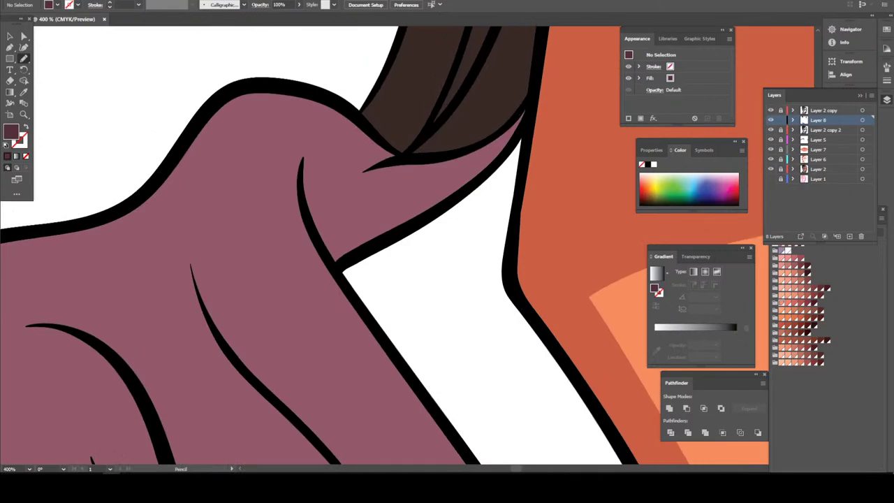
{"action": "left_click_drag", "start_coordinate": [78, 230], "coordinate": [218, 344]}
{"action": "mouse_move", "coordinate": [262, 384]}
{"action": "left_mouse_down"}
{"action": "mouse_move", "coordinate": [229, 171]}
{"action": "mouse_move", "coordinate": [289, 184]}
{"action": "mouse_move", "coordinate": [299, 201]}
{"action": "left_mouse_up"}
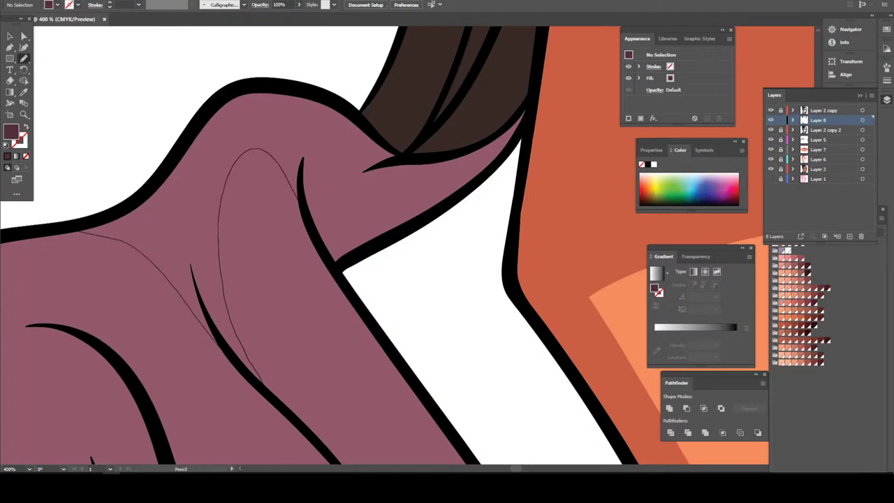
{"action": "mouse_move", "coordinate": [511, 137]}
{"action": "left_mouse_down"}
{"action": "mouse_move", "coordinate": [448, 162]}
{"action": "mouse_move", "coordinate": [365, 176]}
{"action": "mouse_move", "coordinate": [344, 120]}
{"action": "mouse_move", "coordinate": [319, 102]}
{"action": "left_mouse_up"}
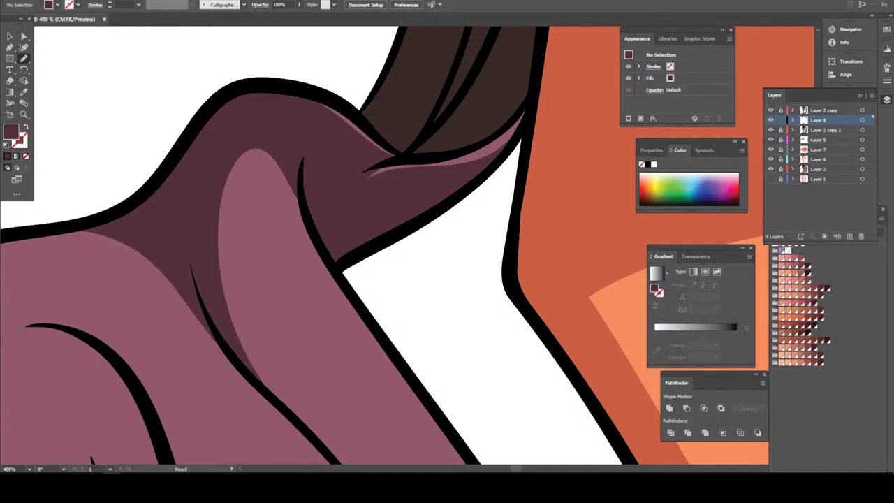
{"action": "left_click_drag", "start_coordinate": [377, 156], "coordinate": [341, 150]}
- Pan across the neck and shoulder, then undo the stray shadow shape
{"action": "key", "text": "ctrl+minus"}
{"action": "key", "text": "ctrl+minus"}
{"action": "key", "text": "ctrl+minus"}
{"action": "key", "text": "ctrl+minus"}
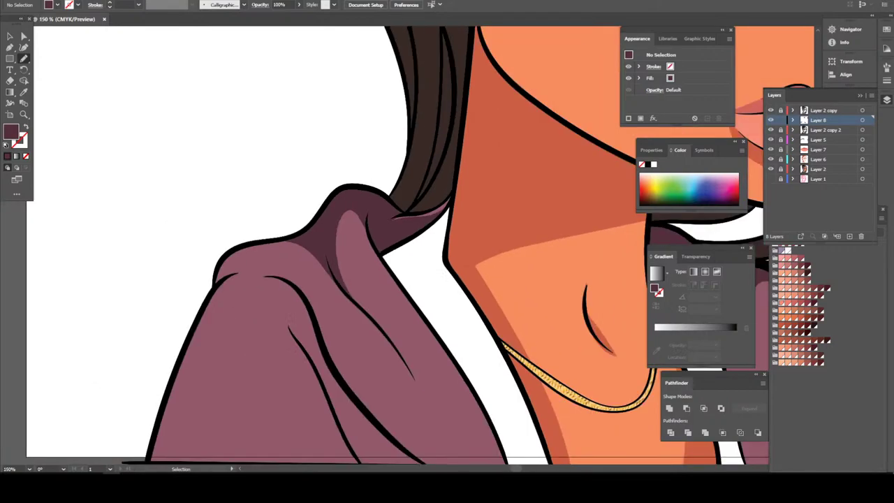
{"action": "scroll", "coordinate": [419, 209], "scroll_direction": "right", "scroll_amount": 1}
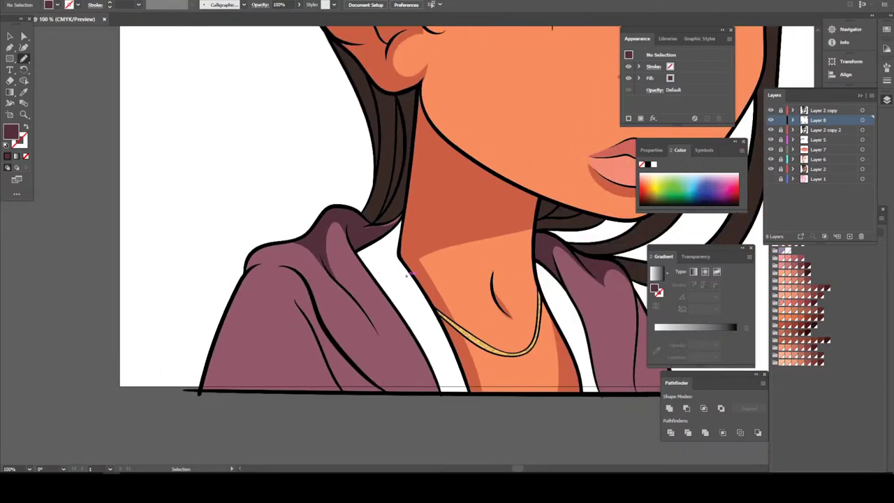
{"action": "scroll", "coordinate": [419, 209], "scroll_direction": "right", "scroll_amount": 1}
{"action": "scroll", "coordinate": [419, 209], "scroll_direction": "right", "scroll_amount": 1}
{"action": "scroll", "coordinate": [419, 210], "scroll_direction": "right", "scroll_amount": 1}
{"action": "scroll", "coordinate": [419, 210], "scroll_direction": "up", "scroll_amount": 1}
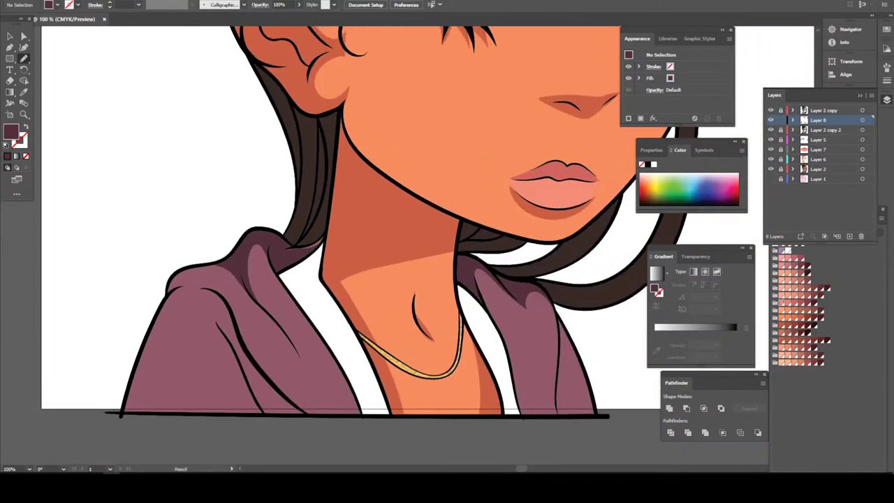
{"action": "key", "text": "ctrl+minus"}
{"action": "key", "text": "ctrl+plus"}
{"action": "key", "text": "ctrl+plus"}
{"action": "key", "text": "ctrl+plus"}
{"action": "key", "text": "ctrl+plus"}
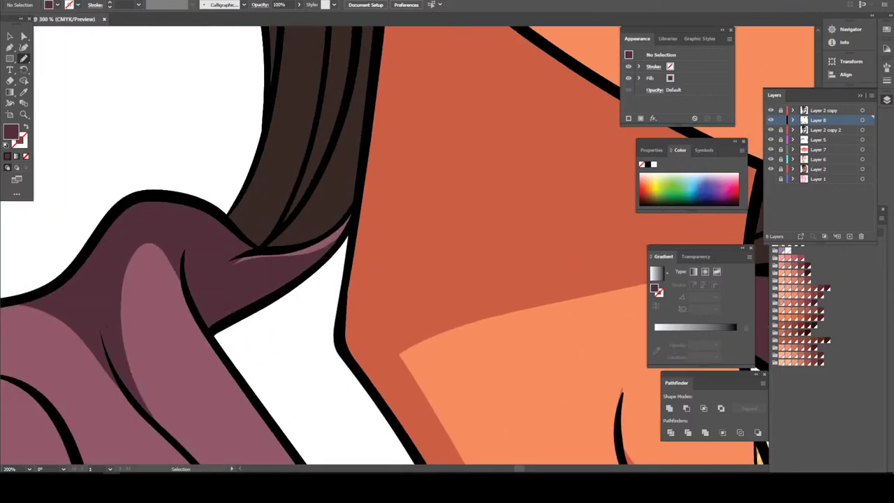
{"action": "key", "text": "ctrl+plus"}
{"action": "key", "text": "ctrl+plus"}
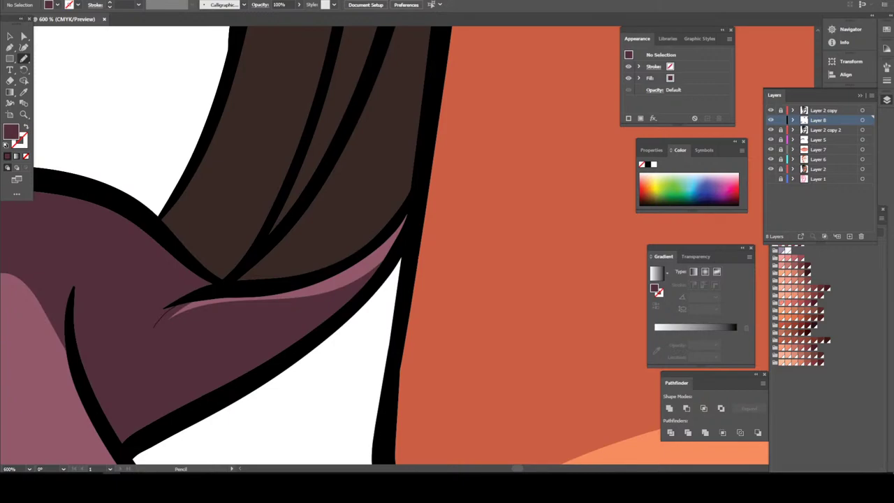
{"action": "key", "text": "ctrl+z"}
- Zoom back in on the left shoulder to review the hoodie shading
{"action": "key", "text": "ctrl+minus"}
{"action": "key", "text": "ctrl+minus"}
{"action": "key", "text": "ctrl+minus"}
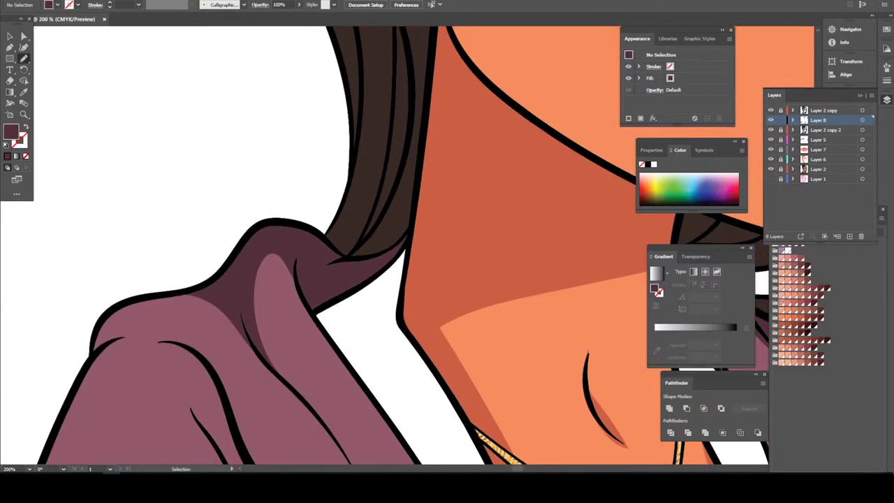
{"action": "key", "text": "ctrl+minus"}
{"action": "key", "text": "ctrl+minus"}
{"action": "key", "text": "ctrl+minus"}
{"action": "key", "text": "ctrl+plus"}
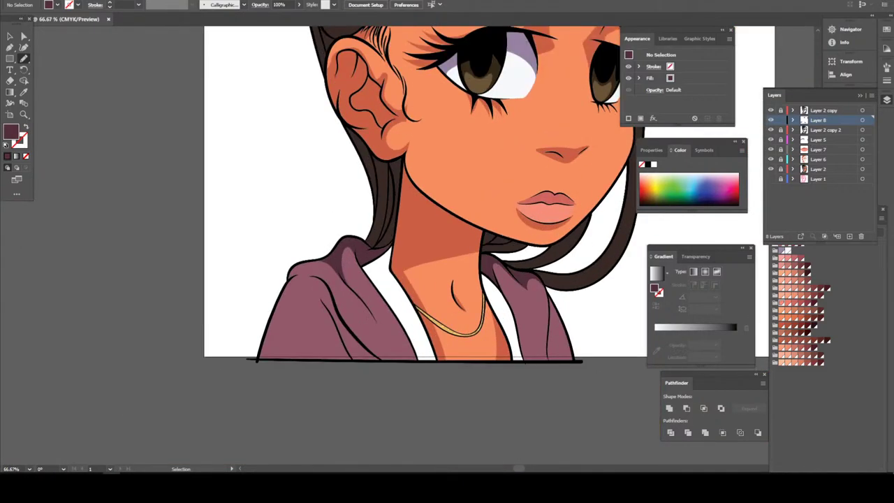
{"action": "scroll", "coordinate": [447, 196], "scroll_direction": "down", "scroll_amount": 2}
{"action": "scroll", "coordinate": [447, 196], "scroll_direction": "left", "scroll_amount": 2}
{"action": "key", "text": "ctrl+plus"}
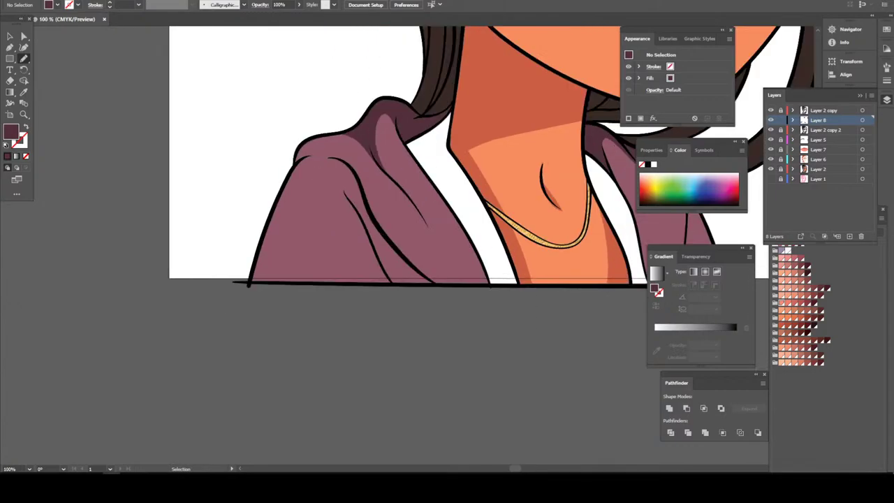
{"action": "key", "text": "ctrl+plus"}
{"action": "key", "text": "ctrl+plus"}
{"action": "scroll", "coordinate": [406, 231], "scroll_direction": "up", "scroll_amount": 1}
{"action": "scroll", "coordinate": [405, 230], "scroll_direction": "up", "scroll_amount": 1}
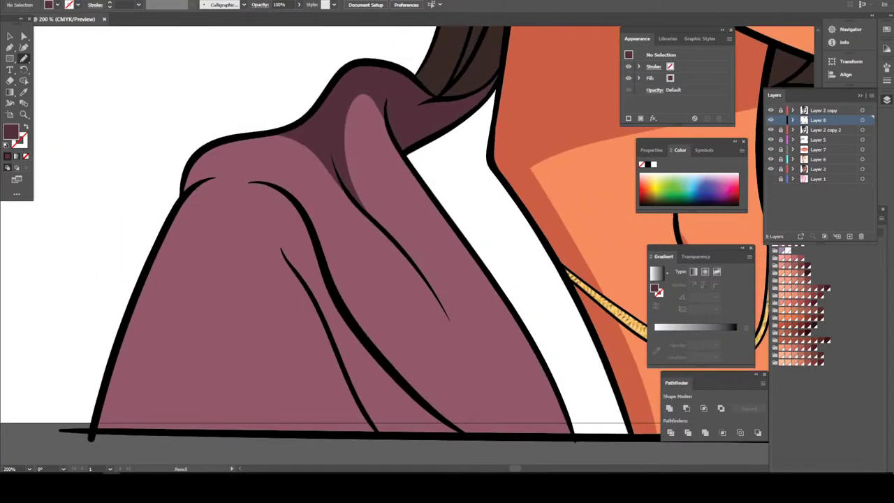
- Draw a dark mauve shadow along the lower shoulder fold of the hoodie
{"action": "mouse_move", "coordinate": [496, 429]}
{"action": "left_mouse_down"}
{"action": "mouse_move", "coordinate": [422, 380]}
{"action": "mouse_move", "coordinate": [280, 239]}
{"action": "mouse_move", "coordinate": [349, 423]}
{"action": "left_mouse_up"}
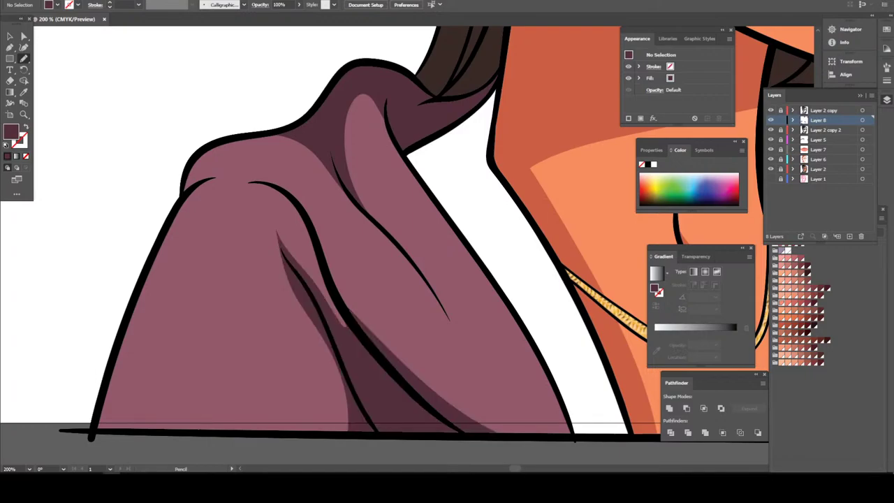
{"action": "scroll", "coordinate": [403, 209], "scroll_direction": "down", "scroll_amount": 6}
{"action": "scroll", "coordinate": [402, 210], "scroll_direction": "up", "scroll_amount": 2}
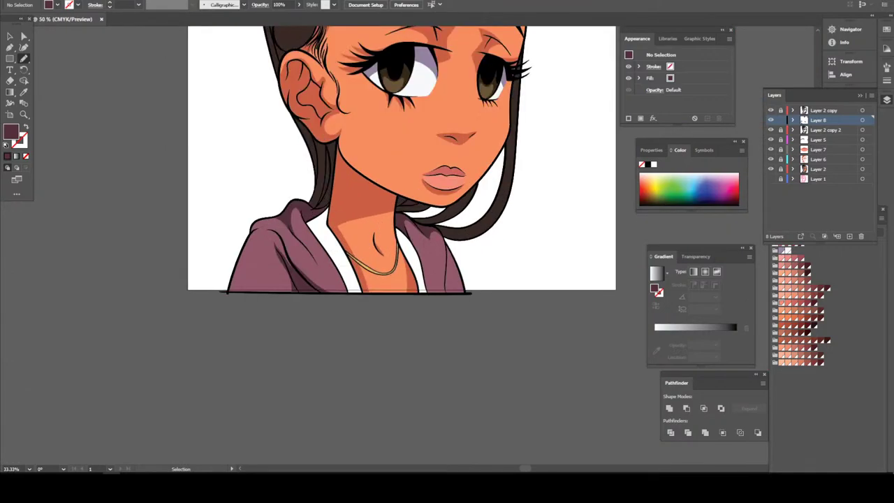
{"action": "scroll", "coordinate": [447, 266], "scroll_direction": "up", "scroll_amount": 2}
{"action": "scroll", "coordinate": [447, 265], "scroll_direction": "up", "scroll_amount": 2}
{"action": "scroll", "coordinate": [447, 265], "scroll_direction": "up", "scroll_amount": 1}
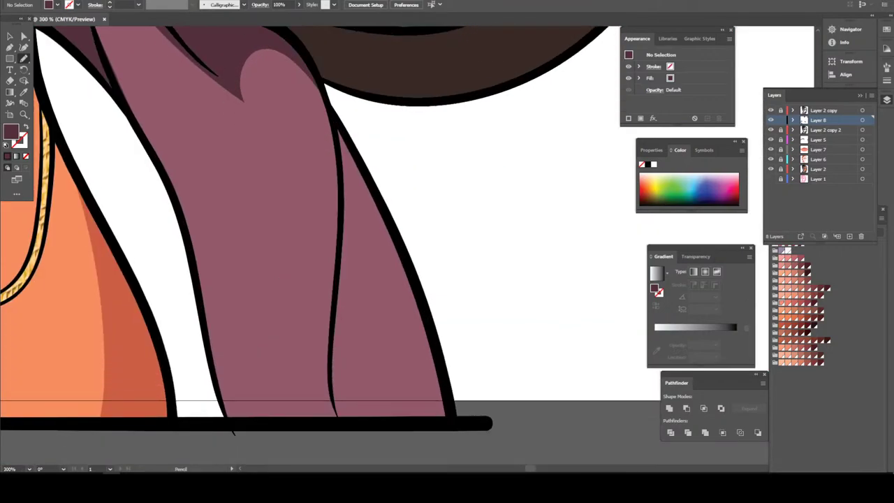
- Add a matching dark mauve shadow in the right hoodie fold, then zoom out to review
{"action": "mouse_move", "coordinate": [213, 355]}
{"action": "left_mouse_down"}
{"action": "mouse_move", "coordinate": [341, 287]}
{"action": "mouse_move", "coordinate": [378, 415]}
{"action": "left_mouse_up"}
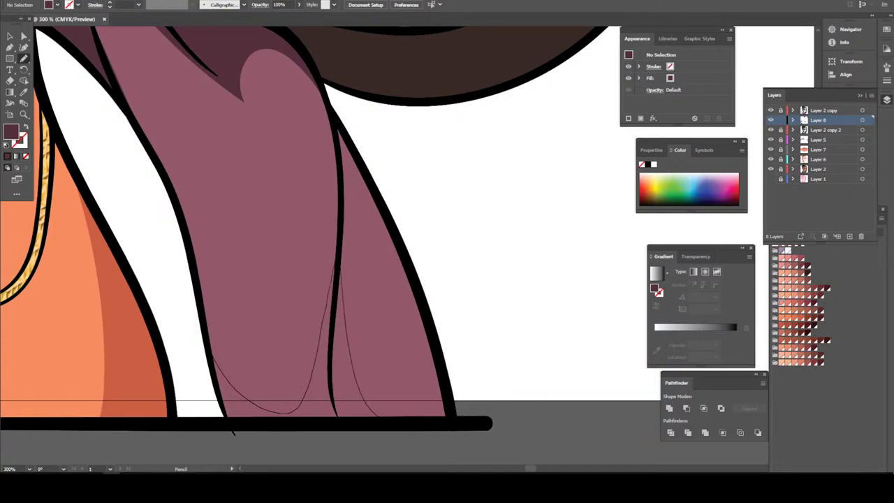
{"action": "key", "text": "ctrl+minus"}
{"action": "key", "text": "ctrl+minus"}
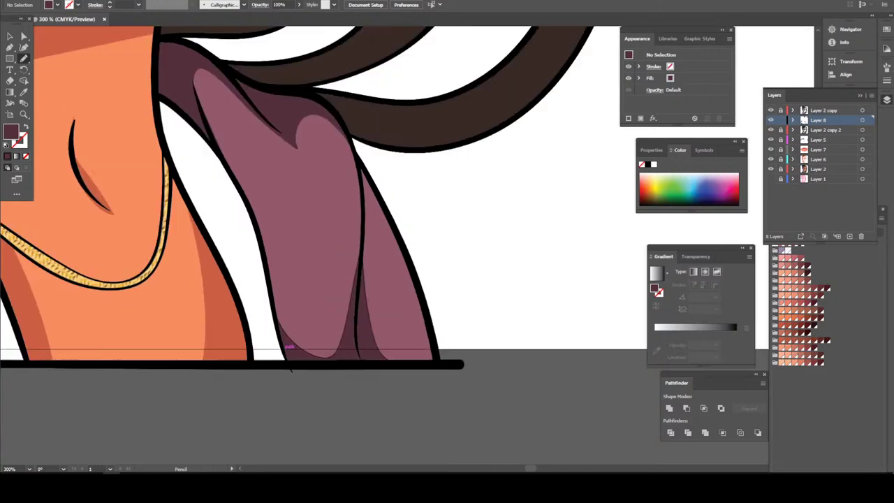
{"action": "scroll", "coordinate": [235, 431], "scroll_direction": "up", "scroll_amount": 2}
{"action": "scroll", "coordinate": [409, 337], "scroll_direction": "left", "scroll_amount": 3}
{"action": "scroll", "coordinate": [308, 182], "scroll_direction": "up", "scroll_amount": 2}
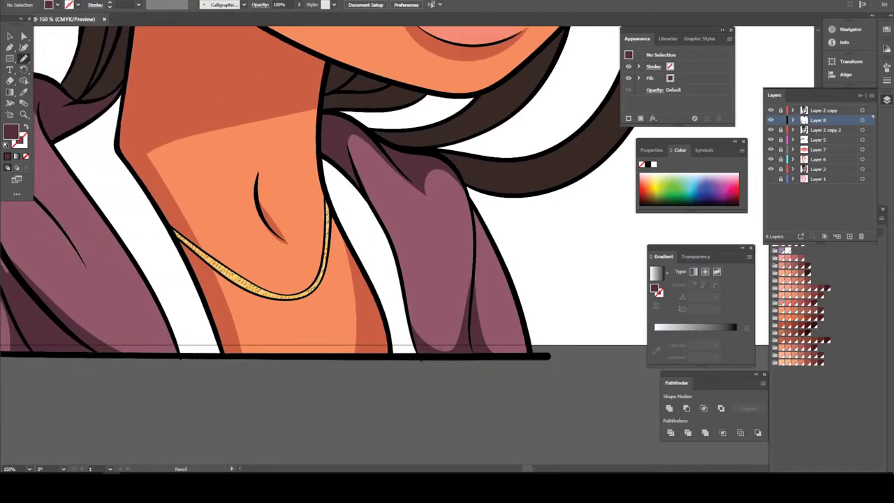
{"action": "scroll", "coordinate": [307, 182], "scroll_direction": "left", "scroll_amount": 2}
{"action": "key", "text": "ctrl+minus"}
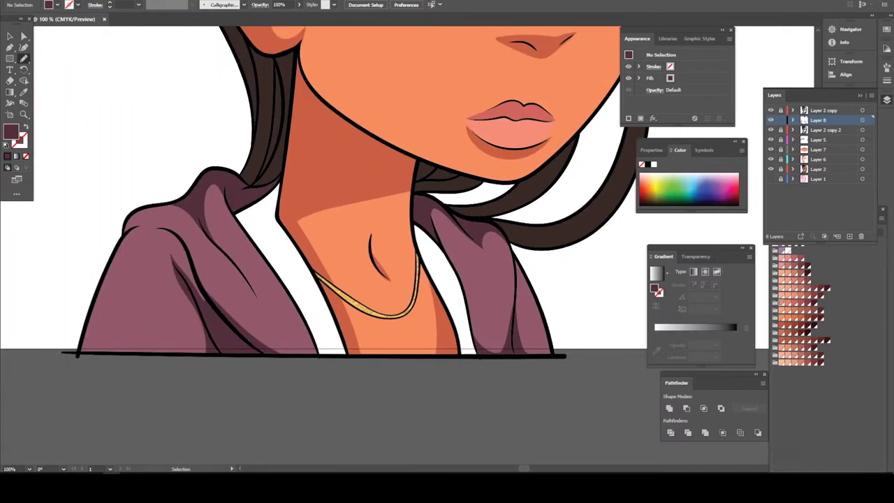
{"action": "key", "text": "ctrl+minus"}
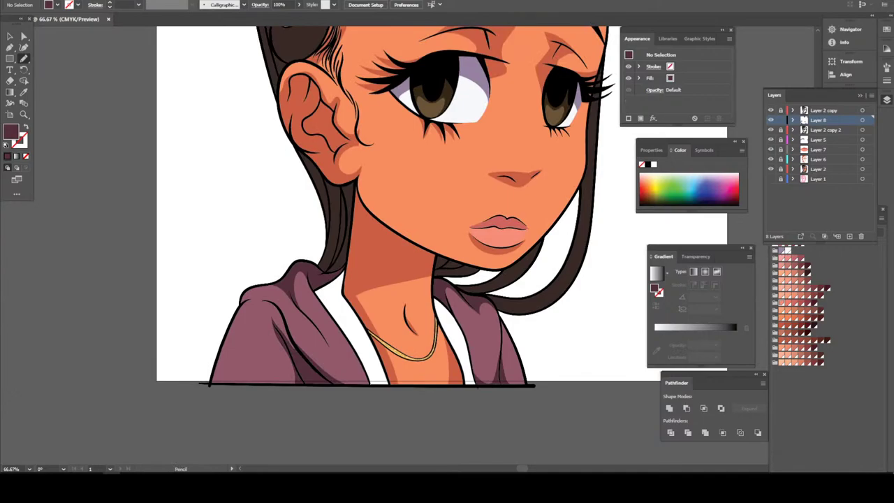
{"action": "key", "text": "ctrl+minus"}
{"action": "key", "text": "ctrl+plus"}
{"action": "key", "text": "ctrl+plus"}
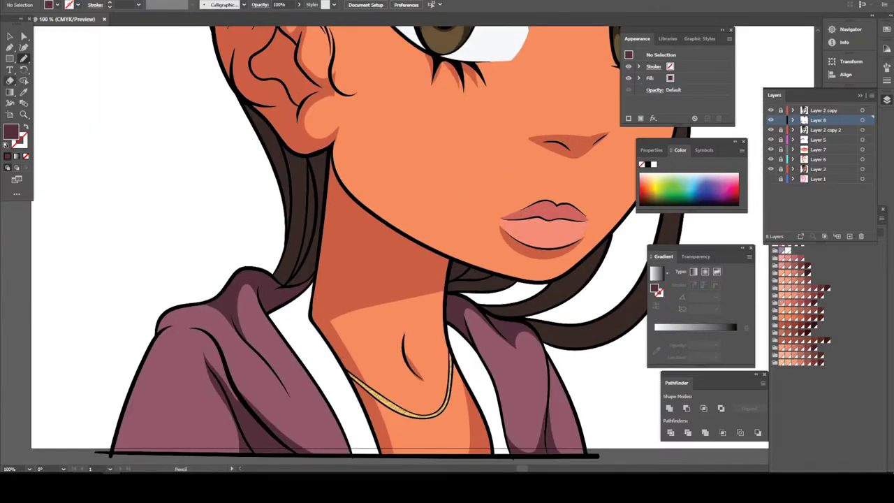
- Sample the white shirt, then adjust the fill to muted lavender 9491B5 (H 248°, S 20%, B 71%)
{"action": "key", "text": "i"}
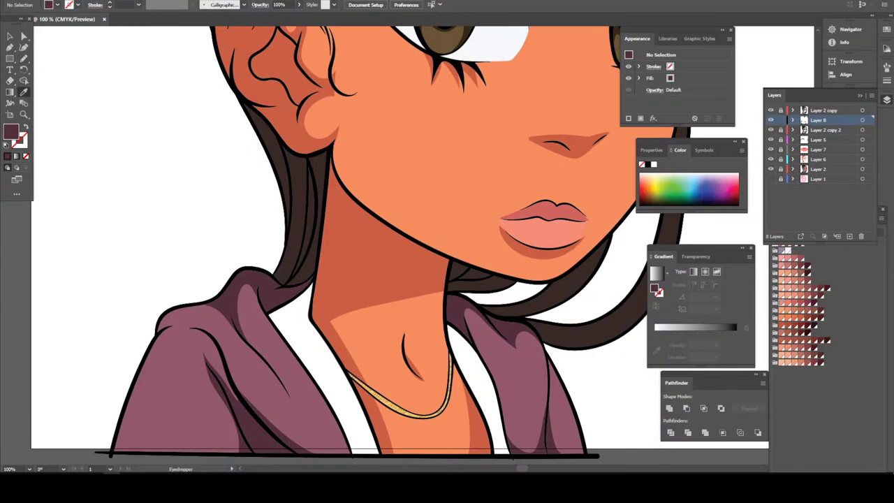
{"action": "left_click", "coordinate": [306, 353]}
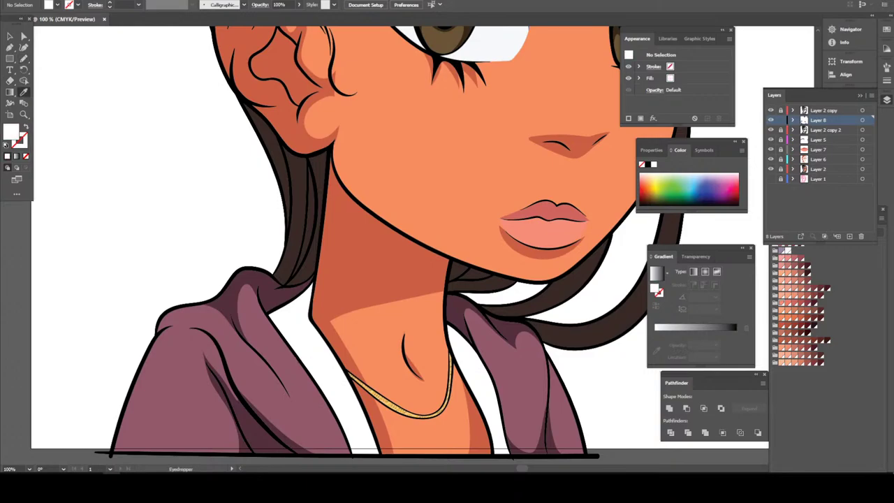
{"action": "double_click", "coordinate": [11, 132]}
{"action": "type", "text": "A88390"}
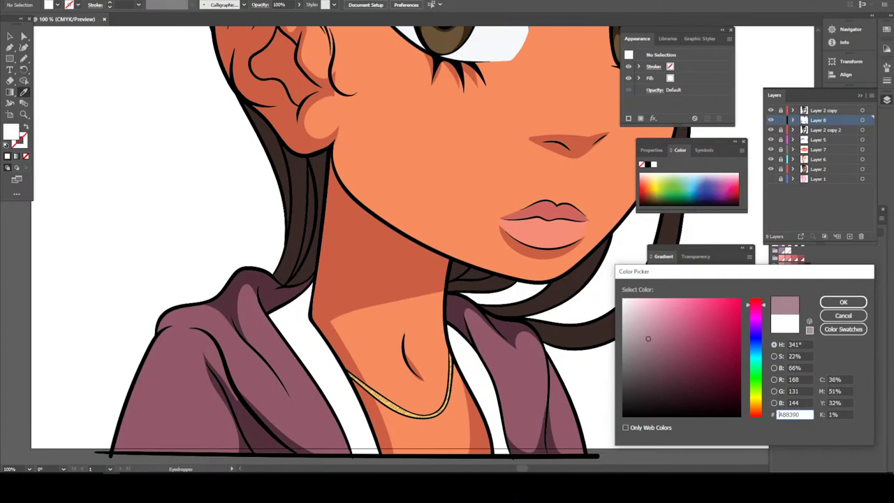
{"action": "type", "text": "7D79A5"}
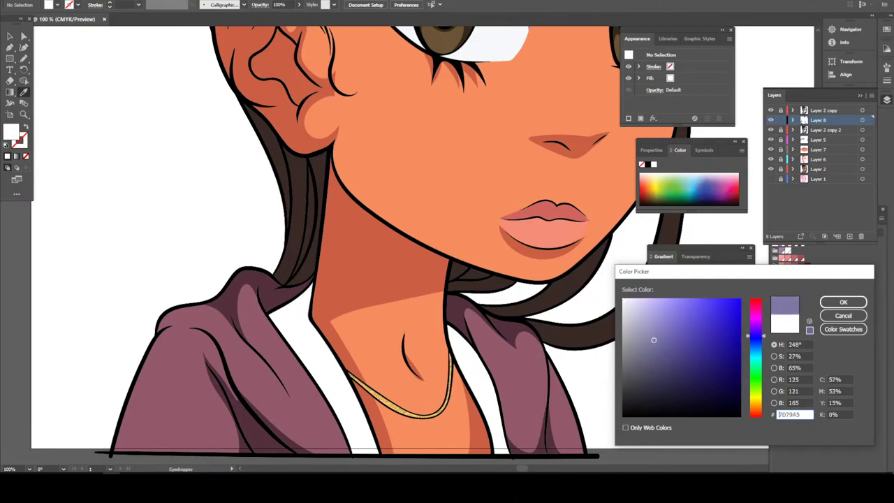
{"action": "left_click_drag", "start_coordinate": [654, 340], "coordinate": [646, 334]}
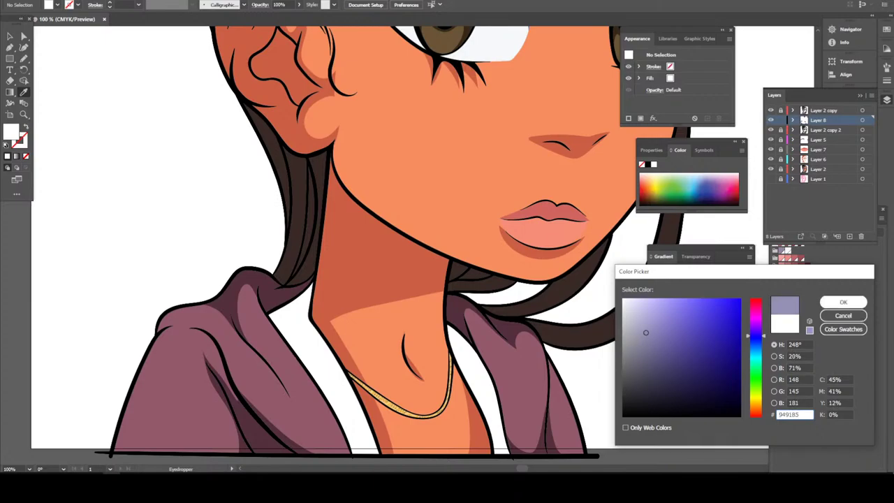
{"action": "left_click", "coordinate": [844, 302]}
{"action": "key", "text": "n"}
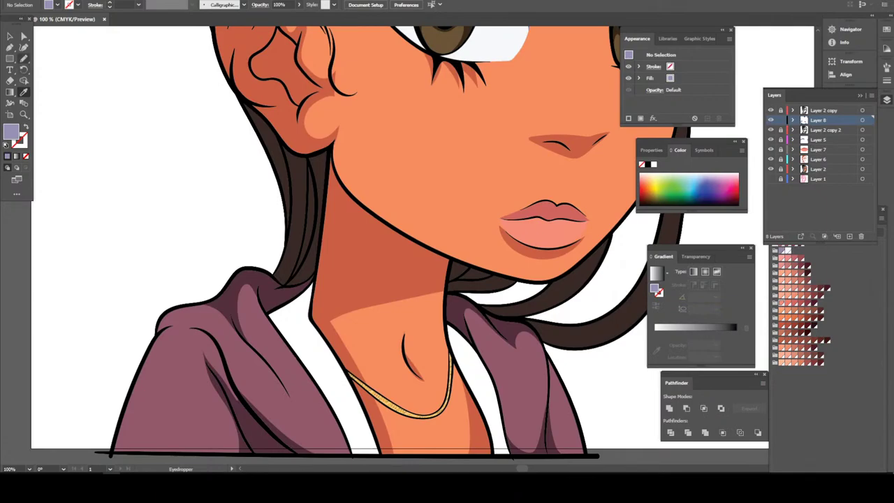
{"action": "key", "text": "ctrl+minus"}
{"action": "scroll", "coordinate": [434, 188], "scroll_direction": "down", "scroll_amount": 1}
- Pencil a lavender shadow on the left side of the white collar
{"action": "scroll", "coordinate": [336, 216], "scroll_direction": "up", "scroll_amount": 2}
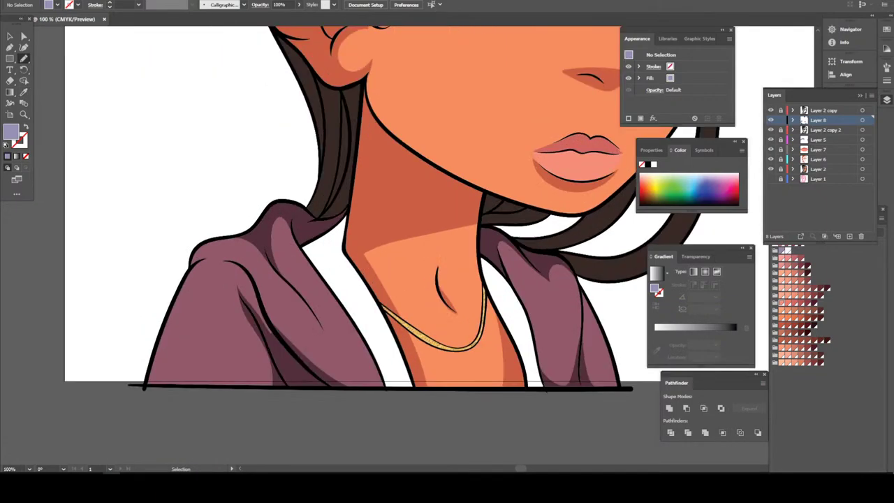
{"action": "scroll", "coordinate": [335, 216], "scroll_direction": "up", "scroll_amount": 2}
{"action": "scroll", "coordinate": [335, 216], "scroll_direction": "up", "scroll_amount": 1}
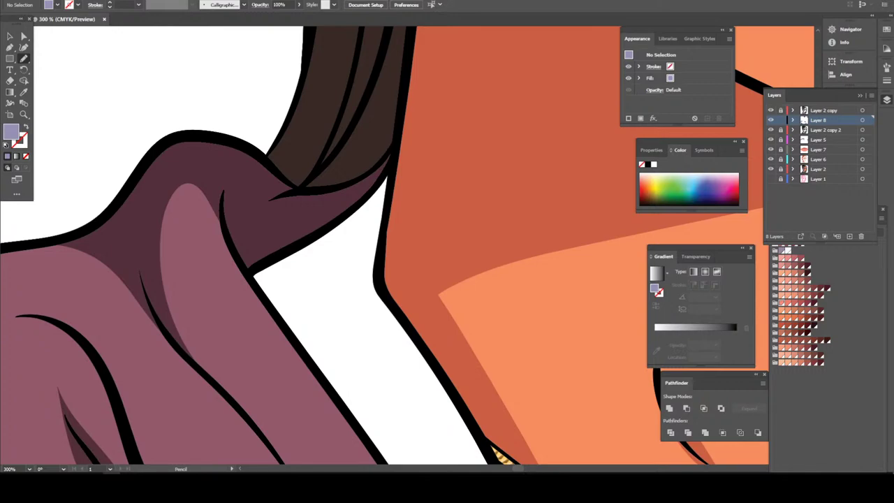
{"action": "mouse_move", "coordinate": [362, 433]}
{"action": "left_mouse_down"}
{"action": "mouse_move", "coordinate": [398, 381]}
{"action": "mouse_move", "coordinate": [433, 376]}
{"action": "left_mouse_up"}
{"action": "key", "text": "ctrl+minus"}
{"action": "key", "text": "ctrl+minus"}
{"action": "key", "text": "ctrl+minus"}
{"action": "key", "text": "ctrl+minus"}
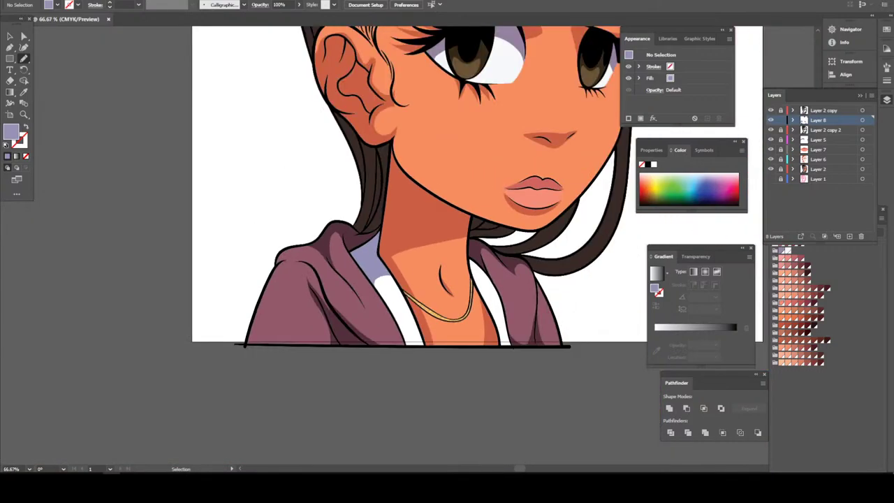
{"action": "key", "text": "ctrl+minus"}
{"action": "key", "text": "ctrl+plus"}
{"action": "key", "text": "ctrl+plus"}
{"action": "key", "text": "ctrl+plus"}
{"action": "key", "text": "ctrl+plus"}
{"action": "key", "text": "ctrl+plus"}
{"action": "key", "text": "ctrl+plus"}
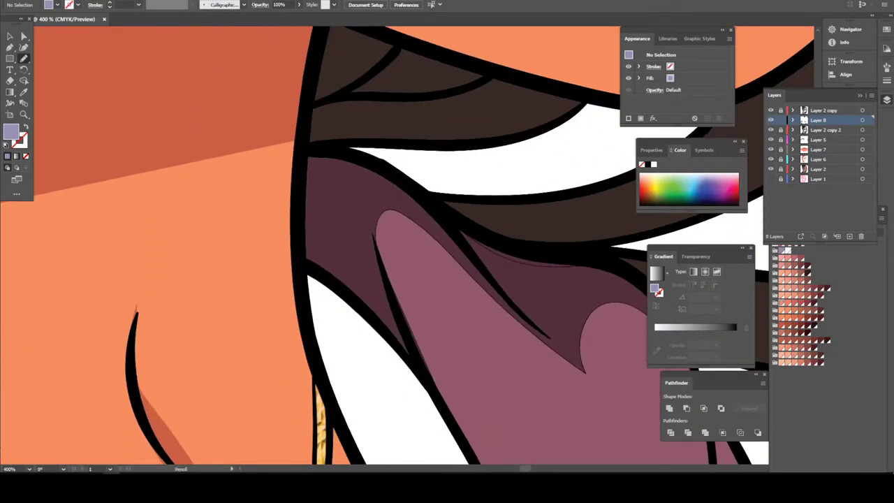
{"action": "key", "text": "ctrl+plus"}
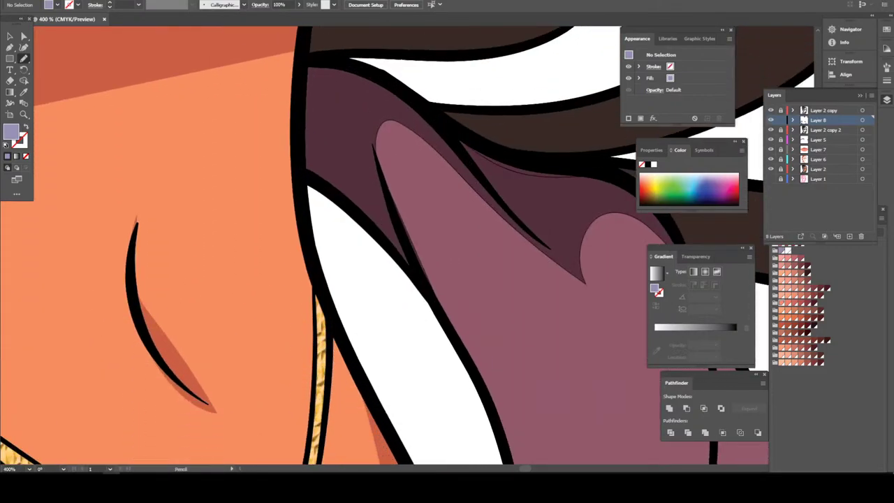
- Shade the right collar opening with lavender and zoom out to review the portrait
{"action": "left_click_drag", "start_coordinate": [372, 388], "coordinate": [480, 401]}
{"action": "key", "text": "ctrl+minus"}
{"action": "key", "text": "ctrl+minus"}
{"action": "key", "text": "ctrl+minus"}
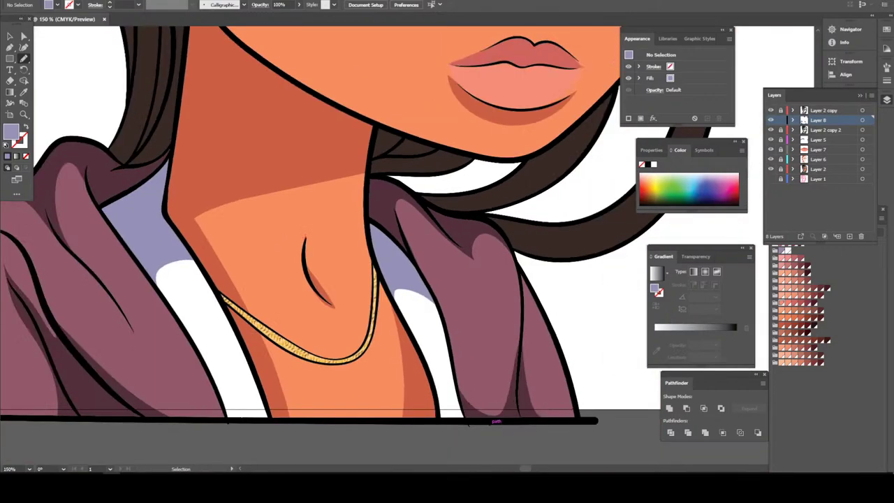
{"action": "key", "text": "ctrl+minus"}
{"action": "key", "text": "ctrl+minus"}
{"action": "key", "text": "ctrl+minus"}
{"action": "scroll", "coordinate": [423, 188], "scroll_direction": "up", "scroll_amount": 2}
{"action": "key", "text": "ctrl+minus"}
{"action": "key", "text": "ctrl+minus"}
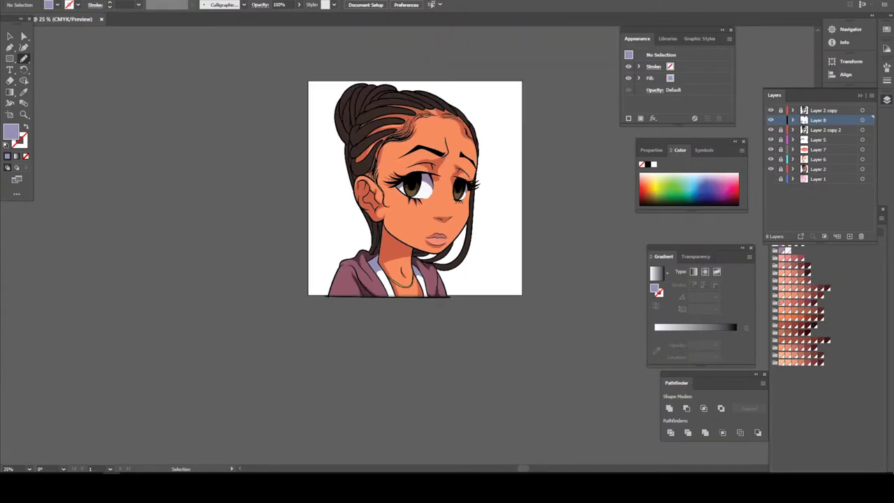
{"action": "scroll", "coordinate": [418, 210], "scroll_direction": "up", "scroll_amount": 1}
{"action": "key", "text": "ctrl+plus"}
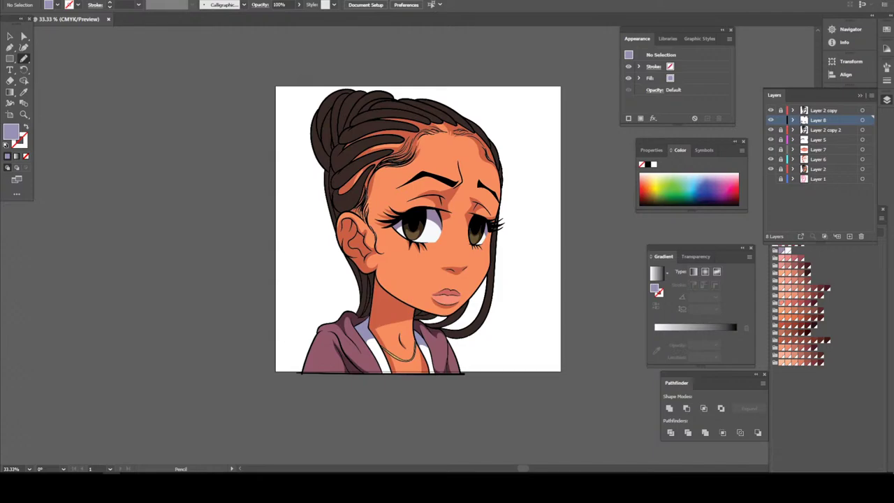
{"action": "key", "text": "ctrl+minus"}
{"action": "key", "text": "ctrl+plus"}
{"action": "scroll", "coordinate": [405, 272], "scroll_direction": "up", "scroll_amount": 2}
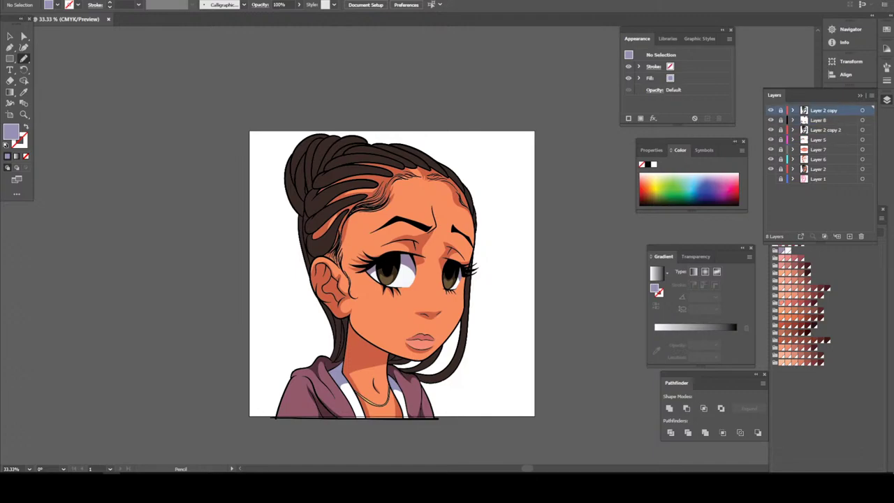
- Cancel deleting Layer 2 copy and create a new empty Layer 9 on top
{"action": "left_click", "coordinate": [861, 236]}
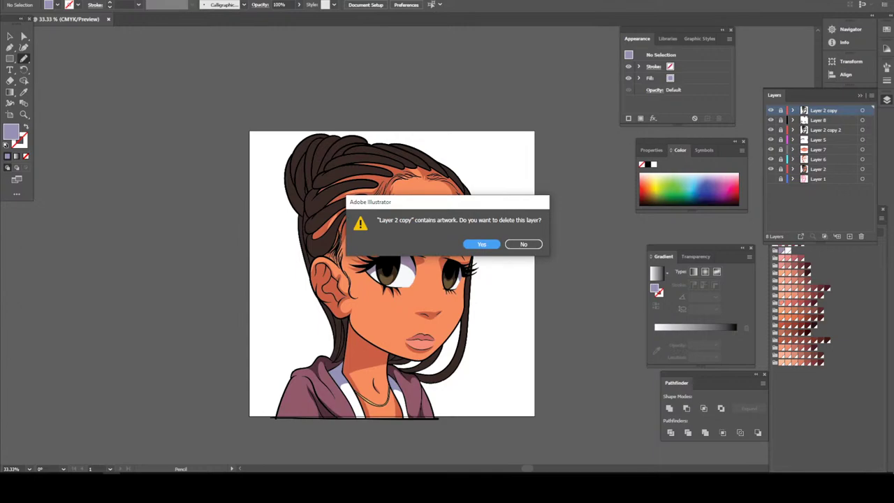
{"action": "key", "text": "Escape"}
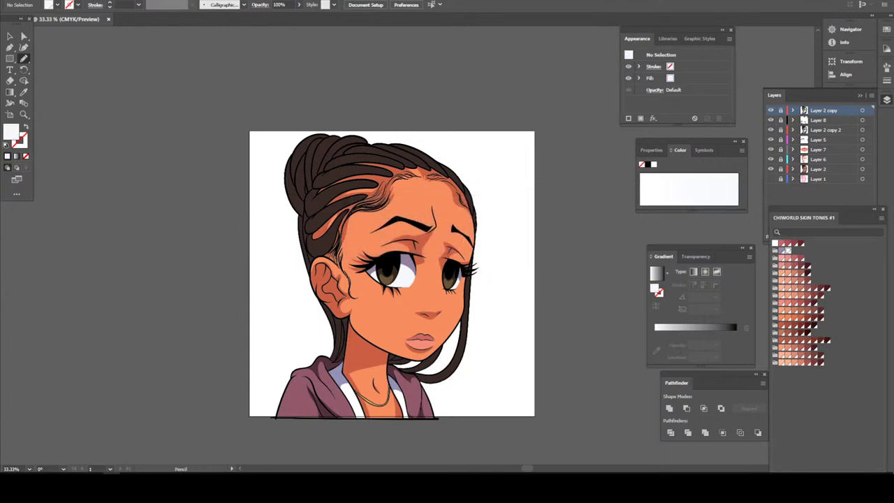
{"action": "left_click", "coordinate": [850, 236]}
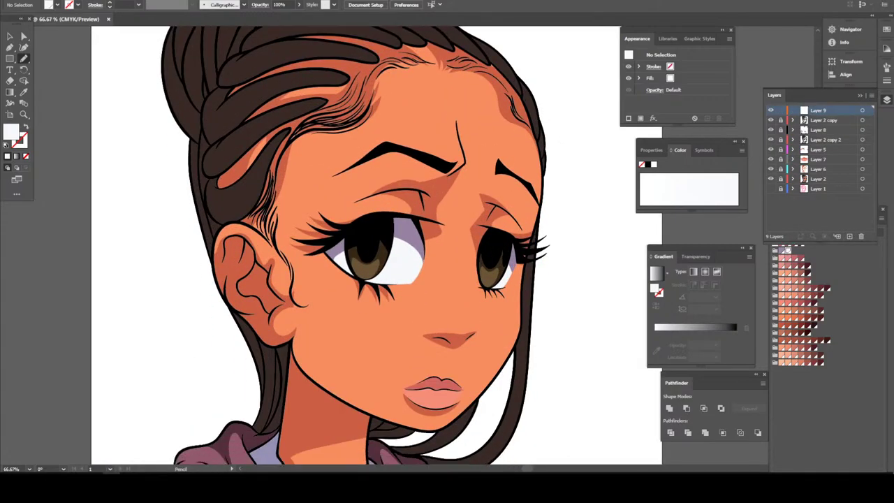
- Draw white catchlight highlights in the upper left and right irises on Layer 9
{"action": "key", "text": "n"}
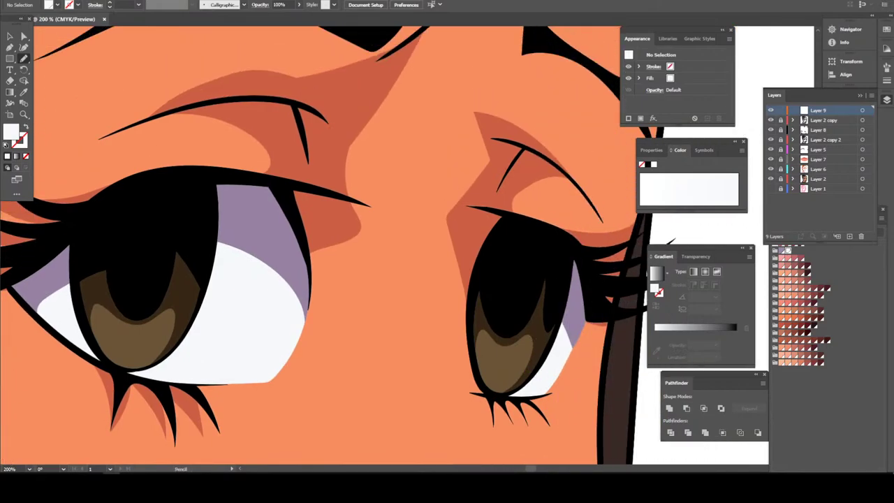
{"action": "mouse_move", "coordinate": [171, 244]}
{"action": "left_mouse_down"}
{"action": "mouse_move", "coordinate": [188, 276]}
{"action": "mouse_move", "coordinate": [201, 241]}
{"action": "mouse_move", "coordinate": [190, 189]}
{"action": "mouse_move", "coordinate": [167, 201]}
{"action": "mouse_move", "coordinate": [166, 230]}
{"action": "left_mouse_up"}
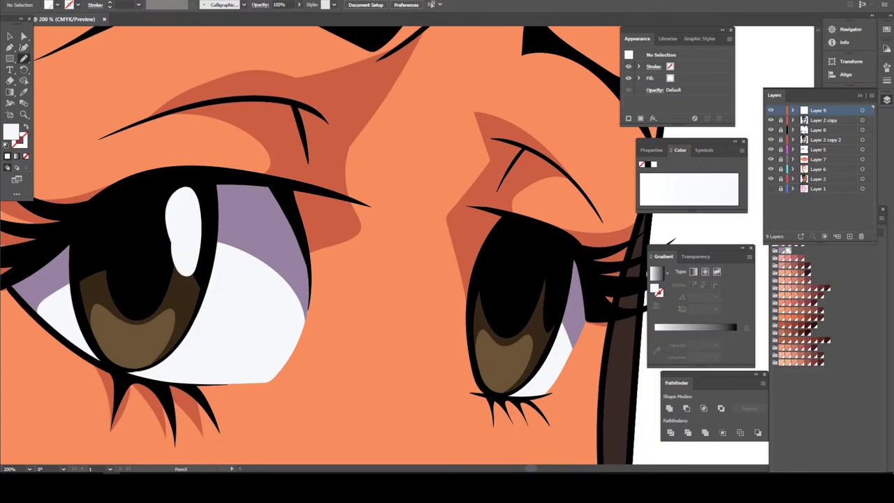
{"action": "mouse_move", "coordinate": [536, 283]}
{"action": "left_mouse_down"}
{"action": "mouse_move", "coordinate": [538, 318]}
{"action": "mouse_move", "coordinate": [559, 302]}
{"action": "mouse_move", "coordinate": [557, 258]}
{"action": "mouse_move", "coordinate": [536, 264]}
{"action": "mouse_move", "coordinate": [536, 275]}
{"action": "left_mouse_up"}
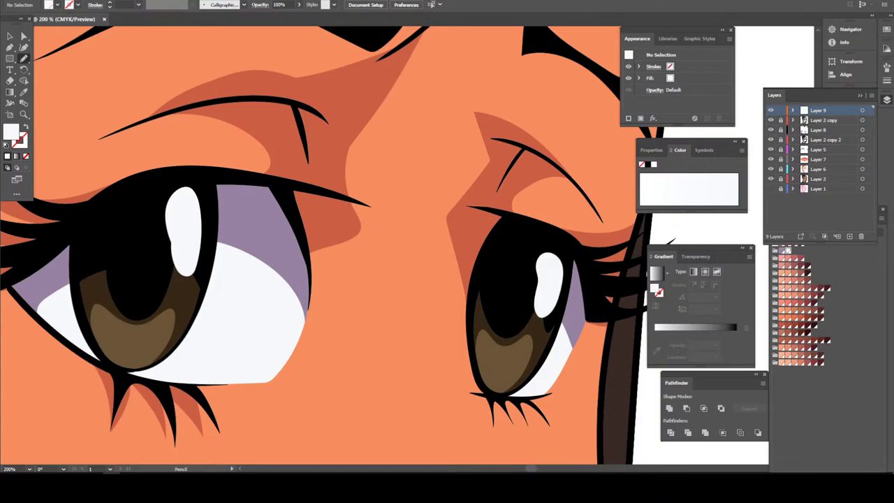
{"action": "key", "text": "ctrl+minus"}
{"action": "key", "text": "ctrl+minus"}
{"action": "key", "text": "ctrl+minus"}
{"action": "key", "text": "ctrl+minus"}
{"action": "key", "text": "ctrl+minus"}
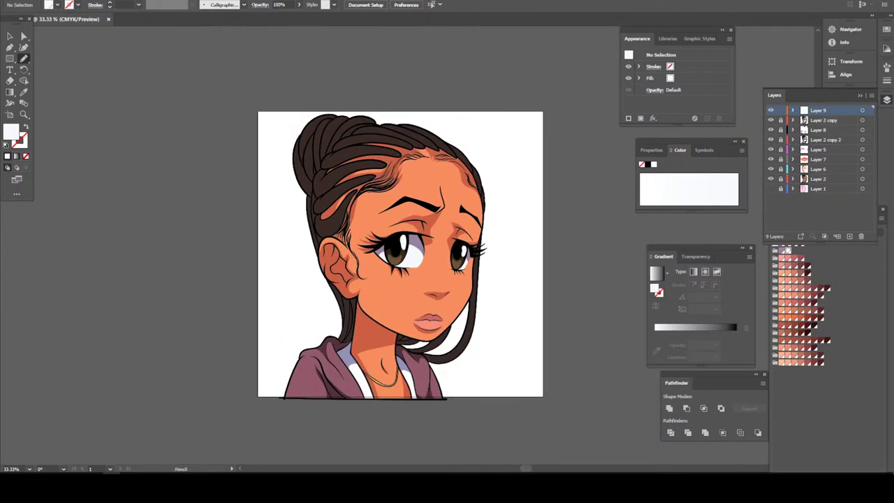
{"action": "key", "text": "ctrl+plus"}
{"action": "key", "text": "ctrl+plus"}
{"action": "key", "text": "ctrl+minus"}
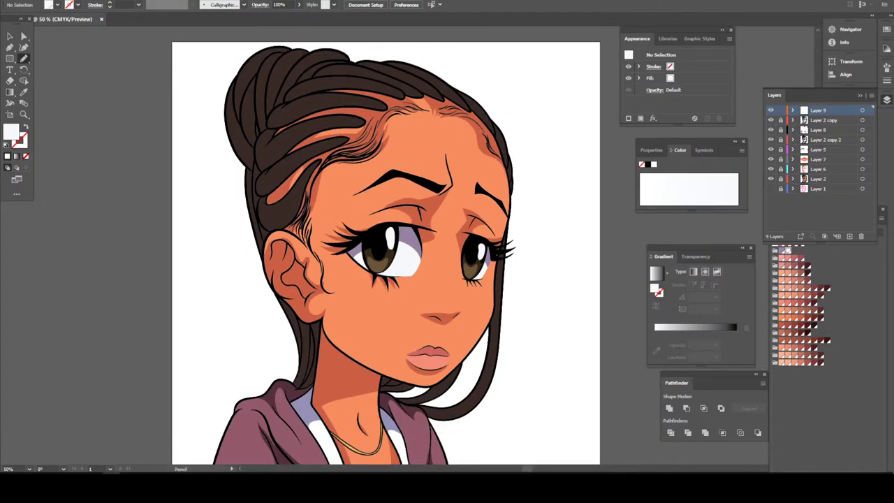
{"action": "key", "text": "ctrl+minus"}
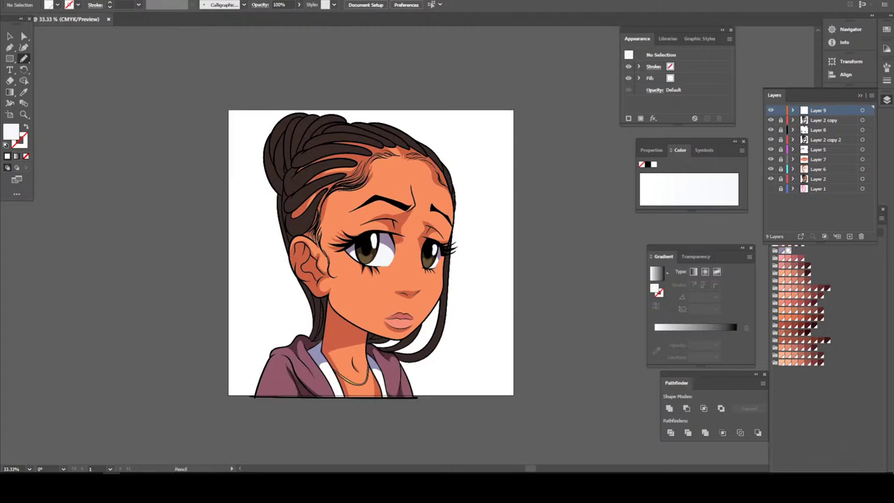
- Lock Layer 9, select Layer 8 and add new Layer 10 above it
{"action": "left_click", "coordinate": [781, 110]}
{"action": "left_click", "coordinate": [828, 130]}
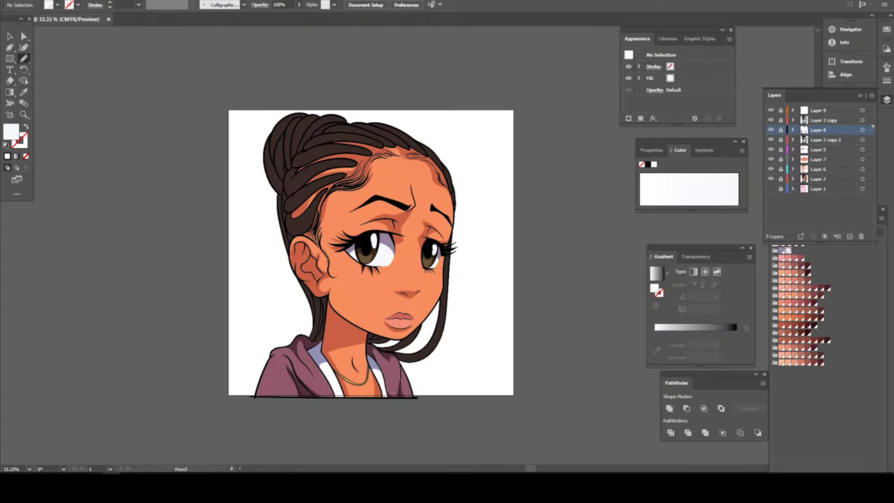
{"action": "scroll", "coordinate": [339, 251], "scroll_direction": "up", "scroll_amount": 1}
{"action": "scroll", "coordinate": [339, 252], "scroll_direction": "up", "scroll_amount": 1}
{"action": "scroll", "coordinate": [339, 252], "scroll_direction": "up", "scroll_amount": 1}
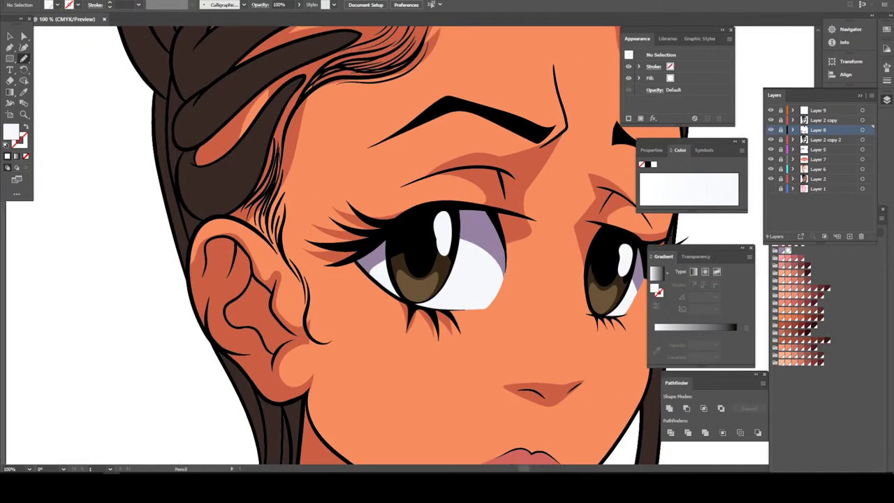
{"action": "scroll", "coordinate": [280, 245], "scroll_direction": "up", "scroll_amount": 1}
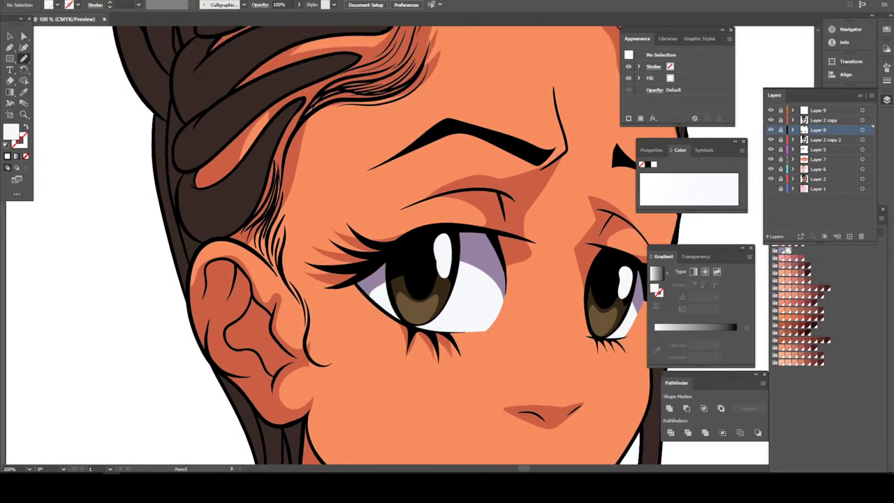
{"action": "left_click", "coordinate": [850, 236]}
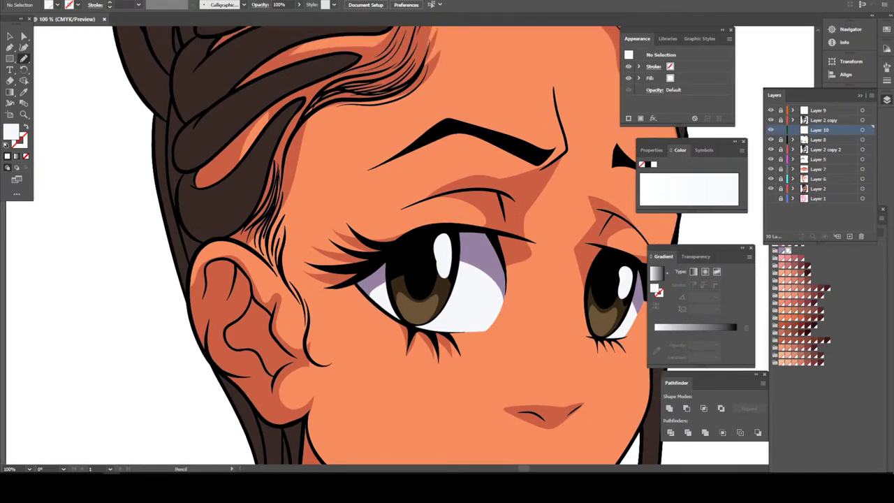
- Eyedrop the darker skin shadow colour and pencil shading along the ear up to the hairline
{"action": "key", "text": "i"}
{"action": "left_click", "coordinate": [251, 300]}
{"action": "key", "text": "n"}
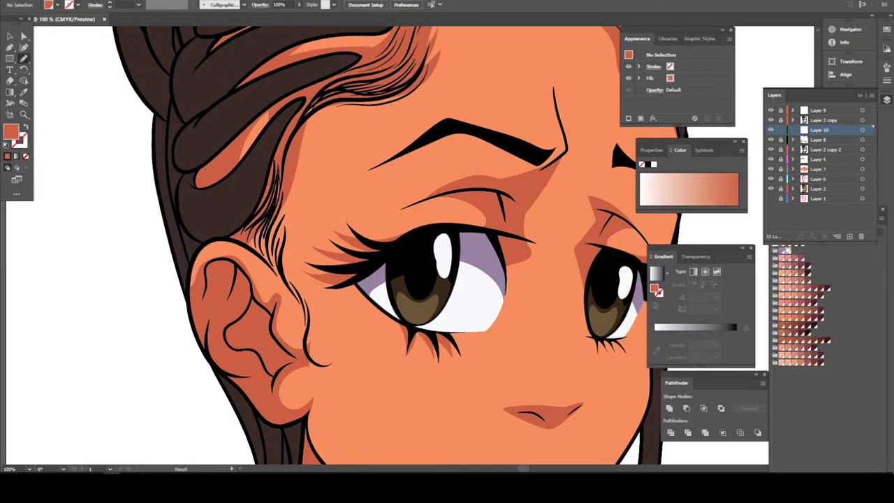
{"action": "left_click_drag", "start_coordinate": [286, 296], "coordinate": [314, 353]}
{"action": "left_click_drag", "start_coordinate": [308, 312], "coordinate": [294, 167]}
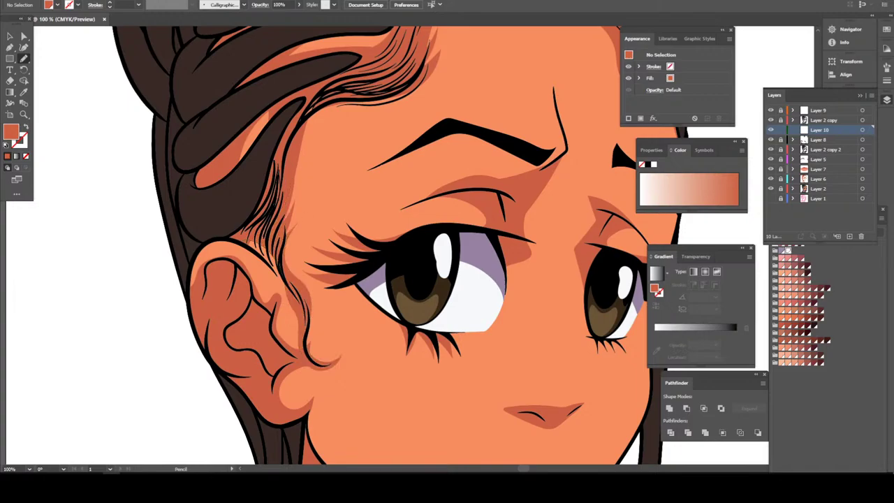
{"action": "scroll", "coordinate": [458, 404], "scroll_direction": "down", "scroll_amount": 3}
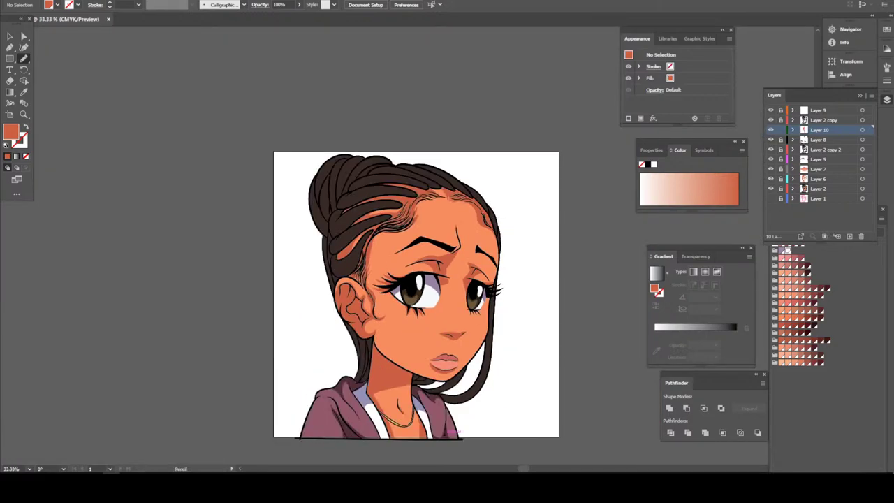
{"action": "scroll", "coordinate": [458, 404], "scroll_direction": "up", "scroll_amount": 3}
{"action": "scroll", "coordinate": [459, 404], "scroll_direction": "up", "scroll_amount": 3}
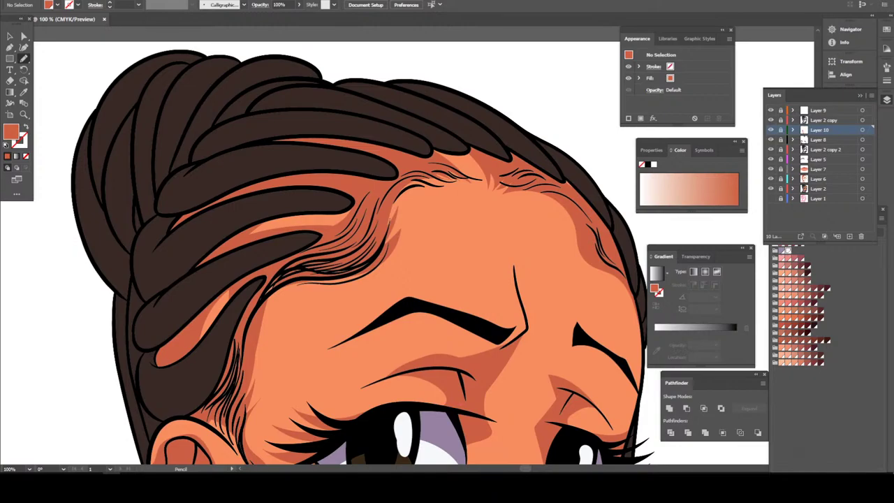
- On Layer 6, pencil a darker shadow under the inner left brow down the nose side
{"action": "left_click", "coordinate": [819, 179]}
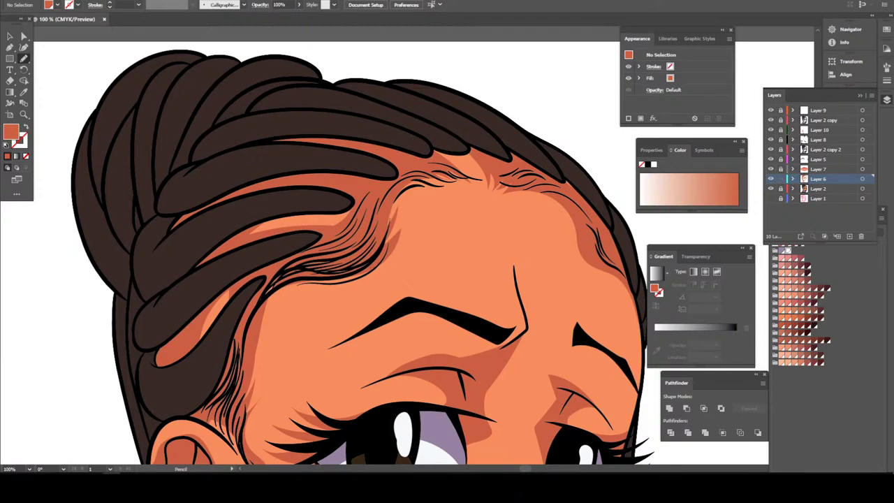
{"action": "left_click_drag", "start_coordinate": [432, 164], "coordinate": [490, 180]}
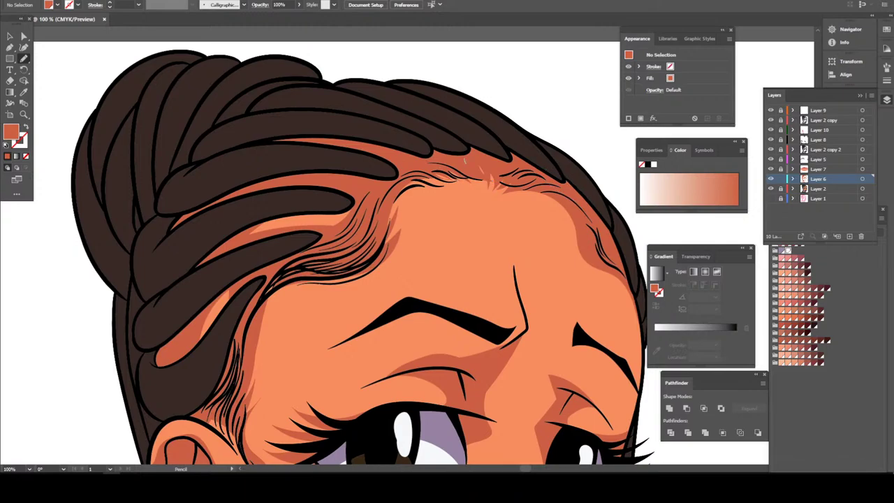
{"action": "key", "text": "ctrl+z"}
{"action": "key", "text": "ctrl+minus"}
{"action": "key", "text": "ctrl+minus"}
{"action": "key", "text": "ctrl+minus"}
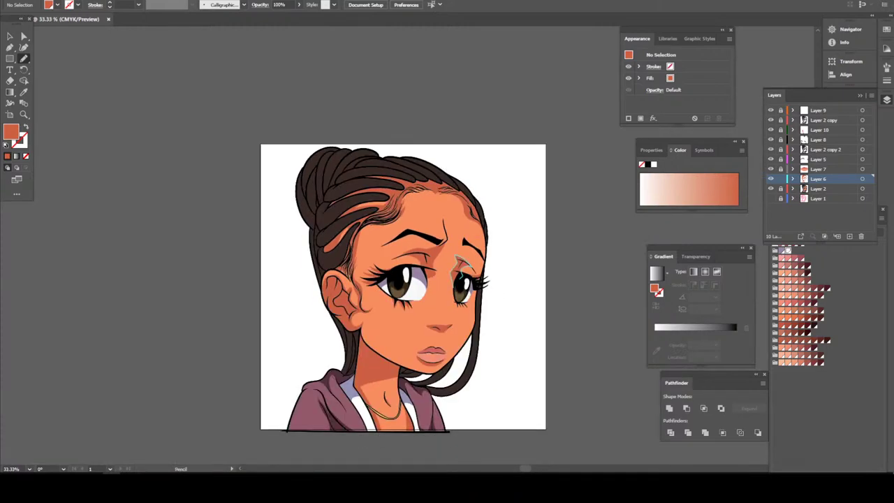
{"action": "key", "text": "ctrl+plus"}
{"action": "key", "text": "ctrl+plus"}
{"action": "scroll", "coordinate": [469, 239], "scroll_direction": "up", "scroll_amount": 2}
{"action": "scroll", "coordinate": [470, 239], "scroll_direction": "up", "scroll_amount": 1}
{"action": "scroll", "coordinate": [468, 258], "scroll_direction": "up", "scroll_amount": 1}
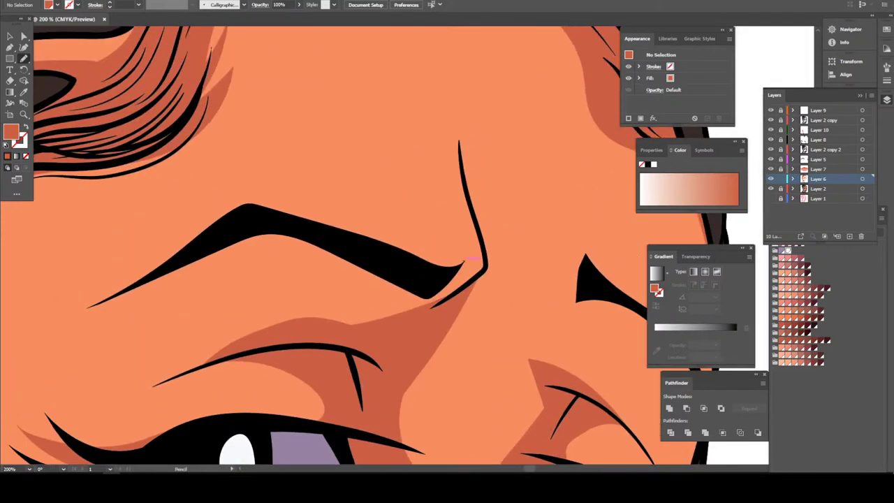
{"action": "mouse_move", "coordinate": [347, 332]}
{"action": "left_mouse_down"}
{"action": "mouse_move", "coordinate": [158, 273]}
{"action": "mouse_move", "coordinate": [463, 260]}
{"action": "left_mouse_up"}
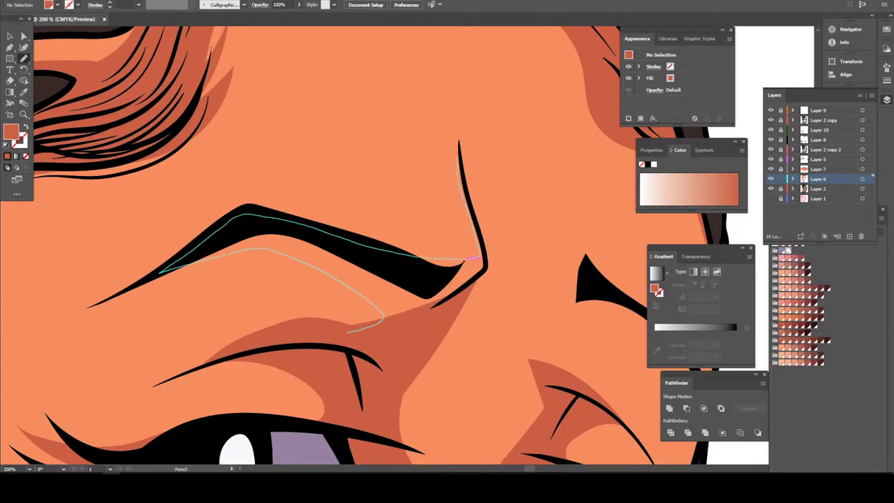
{"action": "mouse_move", "coordinate": [474, 225]}
{"action": "left_mouse_down"}
{"action": "mouse_move", "coordinate": [480, 295]}
{"action": "mouse_move", "coordinate": [349, 331]}
{"action": "left_mouse_up"}
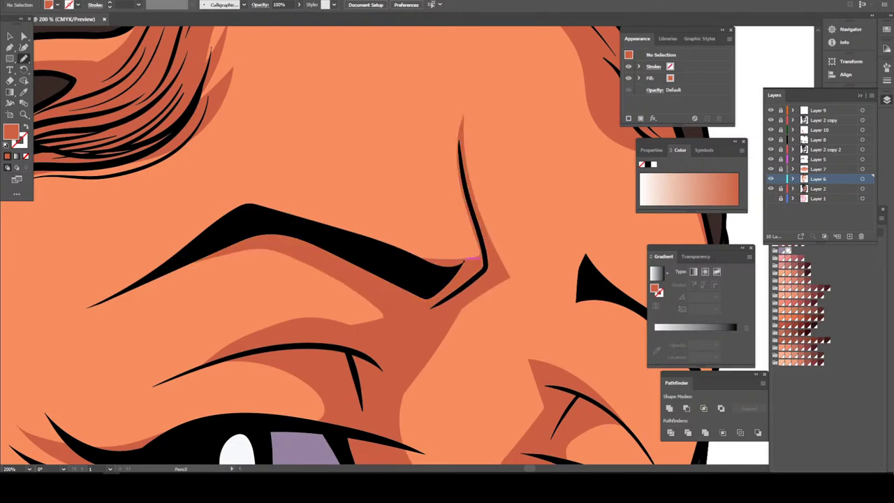
{"action": "key", "text": "ctrl+minus"}
{"action": "key", "text": "ctrl+minus"}
{"action": "key", "text": "ctrl+minus"}
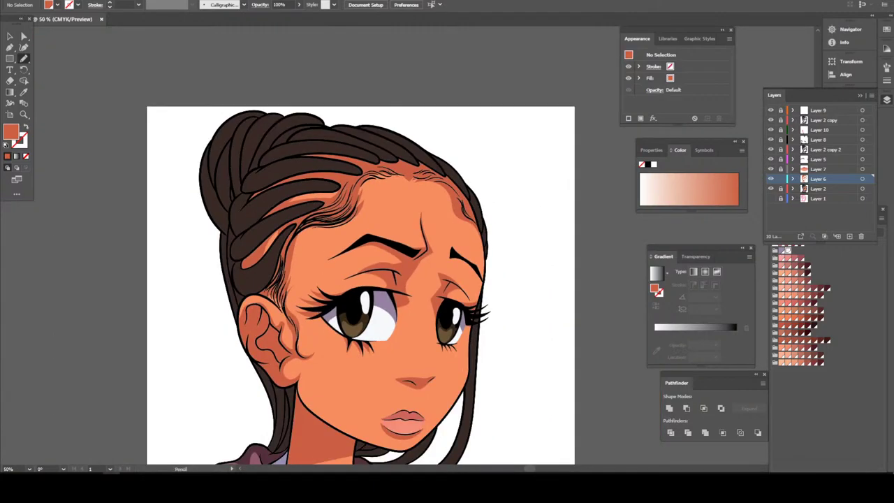
{"action": "scroll", "coordinate": [472, 412], "scroll_direction": "down", "scroll_amount": 1}
- Outline a shadow along the face's right edge up into the darker area under the right brow
{"action": "key", "text": "ctrl+plus"}
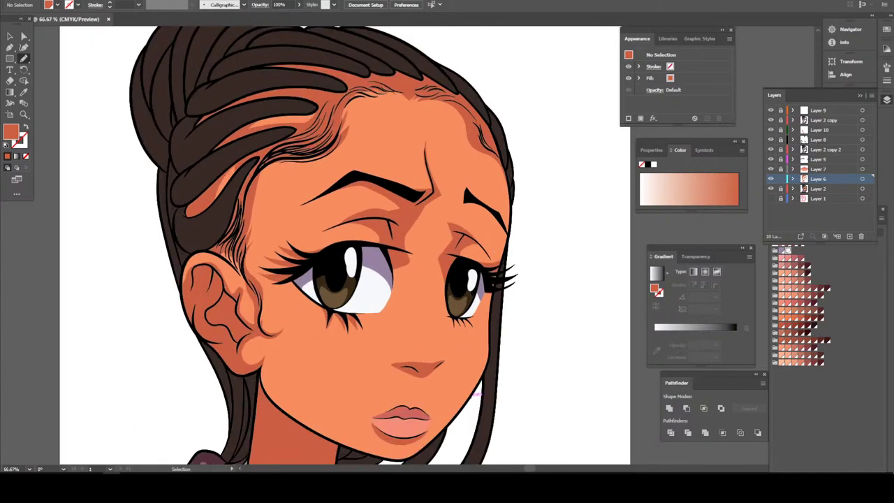
{"action": "key", "text": "ctrl+plus"}
{"action": "scroll", "coordinate": [474, 393], "scroll_direction": "up", "scroll_amount": 1}
{"action": "key", "text": "ctrl+plus"}
{"action": "key", "text": "n"}
{"action": "scroll", "coordinate": [474, 394], "scroll_direction": "up", "scroll_amount": 1}
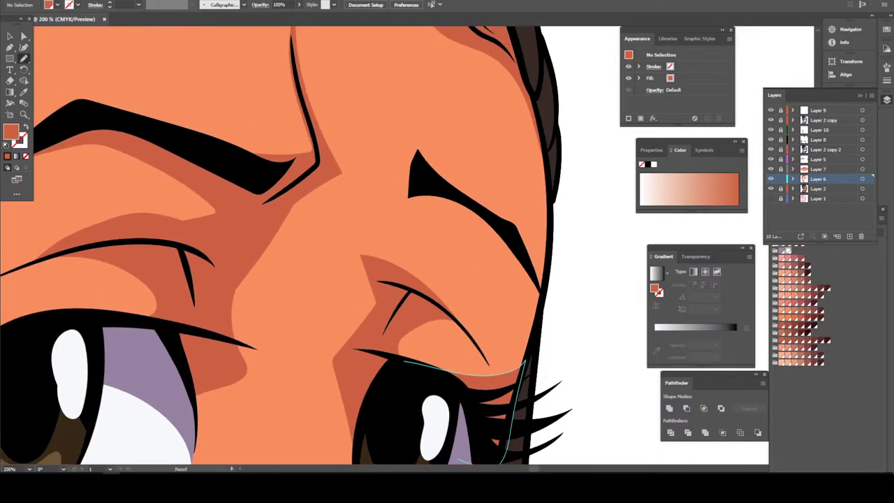
{"action": "scroll", "coordinate": [474, 393], "scroll_direction": "up", "scroll_amount": 1}
{"action": "left_click_drag", "start_coordinate": [542, 321], "coordinate": [533, 367]}
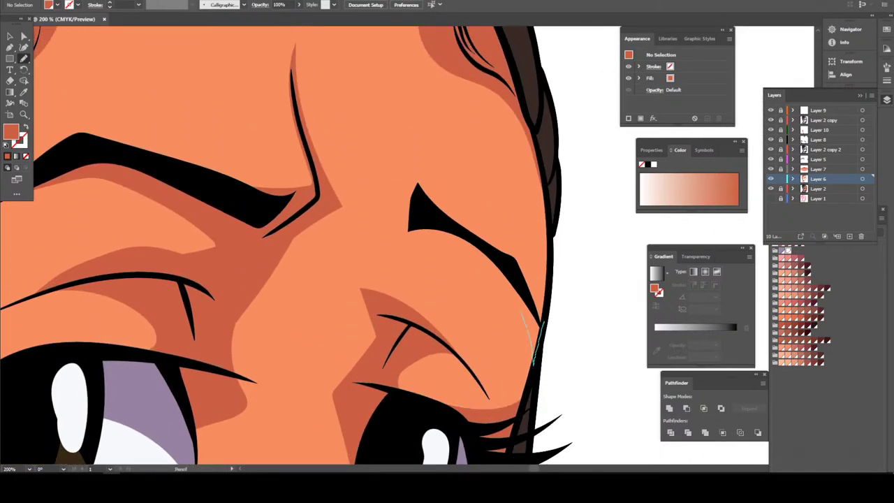
{"action": "mouse_move", "coordinate": [533, 328]}
{"action": "left_mouse_down"}
{"action": "mouse_move", "coordinate": [412, 235]}
{"action": "mouse_move", "coordinate": [410, 195]}
{"action": "mouse_move", "coordinate": [504, 248]}
{"action": "left_mouse_up"}
{"action": "left_click_drag", "start_coordinate": [534, 362], "coordinate": [532, 328]}
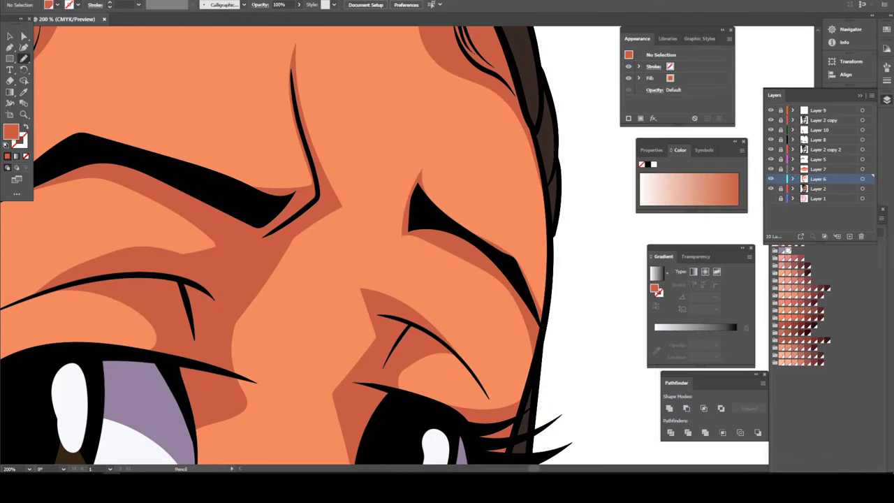
- Extend the skin shadow down the right cheek edge
{"action": "key", "text": "ctrl+minus"}
{"action": "key", "text": "ctrl+minus"}
{"action": "key", "text": "ctrl+minus"}
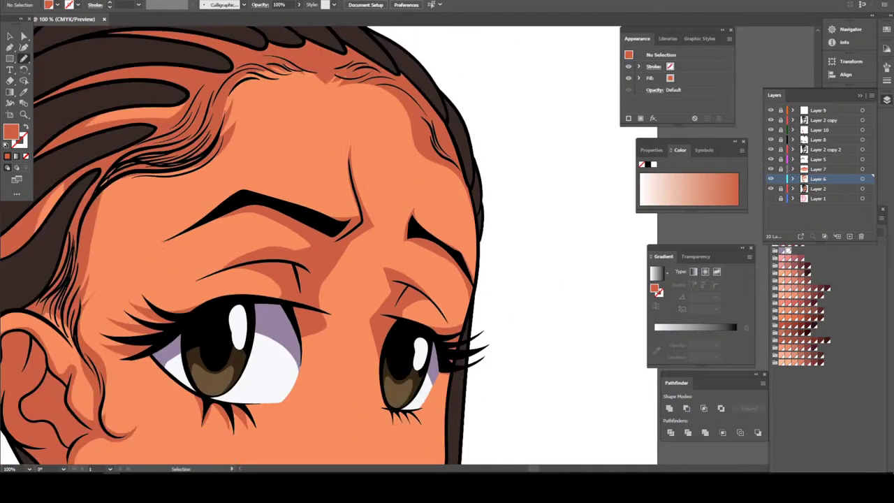
{"action": "key", "text": "ctrl+plus"}
{"action": "key", "text": "ctrl+plus"}
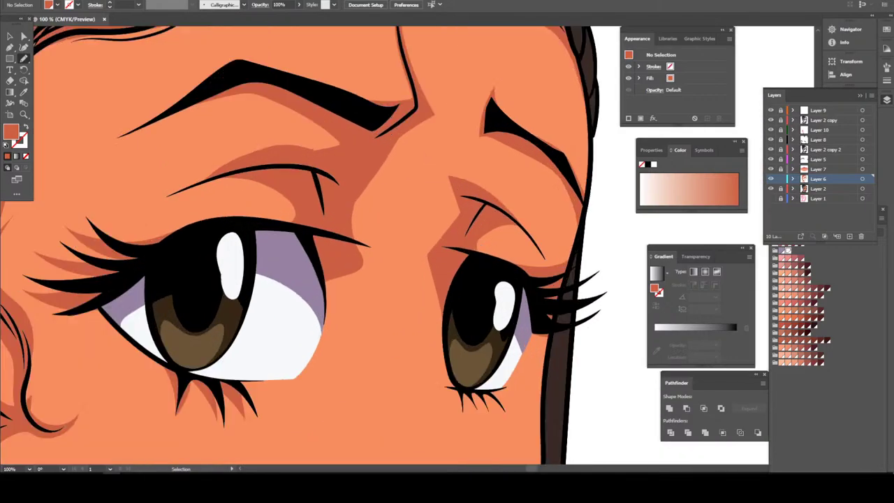
{"action": "key", "text": "ctrl+plus"}
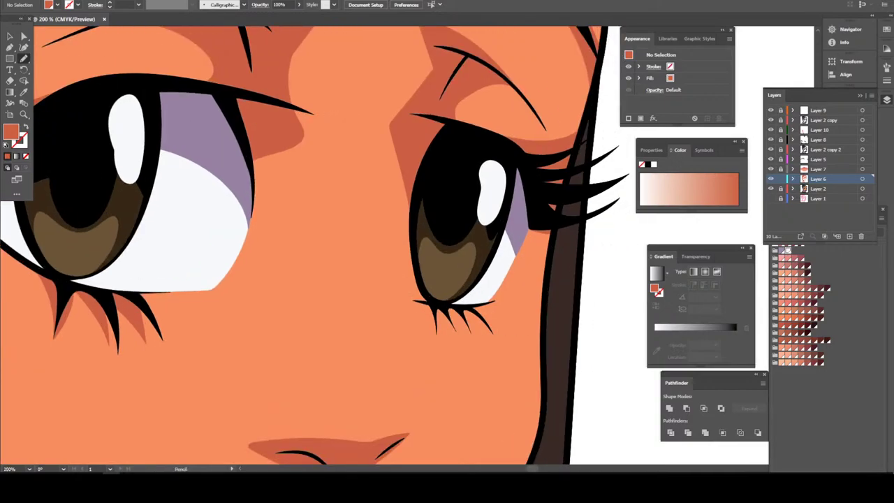
{"action": "left_click_drag", "start_coordinate": [540, 183], "coordinate": [534, 360]}
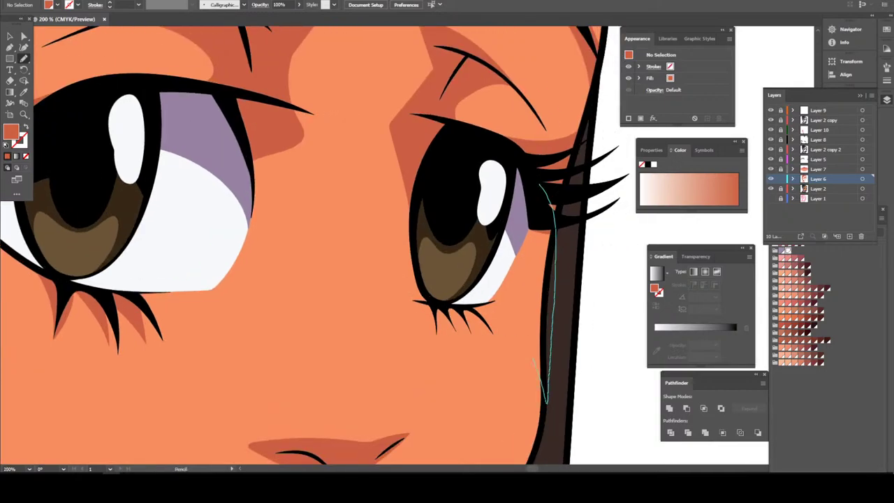
{"action": "left_click_drag", "start_coordinate": [535, 361], "coordinate": [447, 297]}
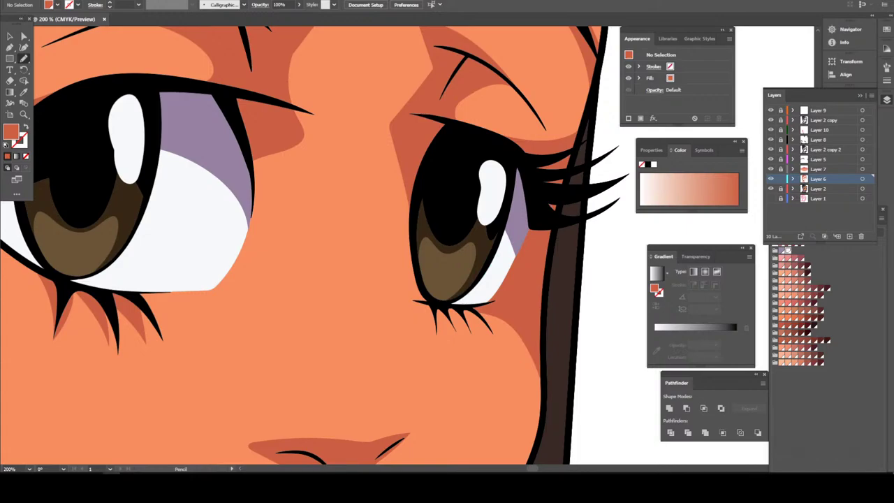
- Add a darker shadow stroke along the jawline below the ear
{"action": "key", "text": "ctrl+minus"}
{"action": "key", "text": "ctrl+minus"}
{"action": "key", "text": "ctrl+minus"}
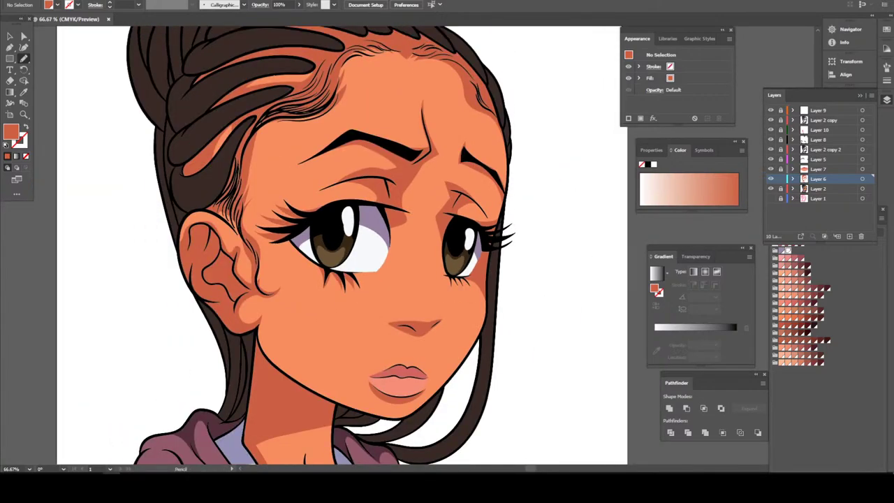
{"action": "scroll", "coordinate": [321, 245], "scroll_direction": "down", "scroll_amount": 2}
{"action": "scroll", "coordinate": [321, 245], "scroll_direction": "down", "scroll_amount": 2}
{"action": "scroll", "coordinate": [322, 244], "scroll_direction": "down", "scroll_amount": 2}
{"action": "key", "text": "ctrl+minus"}
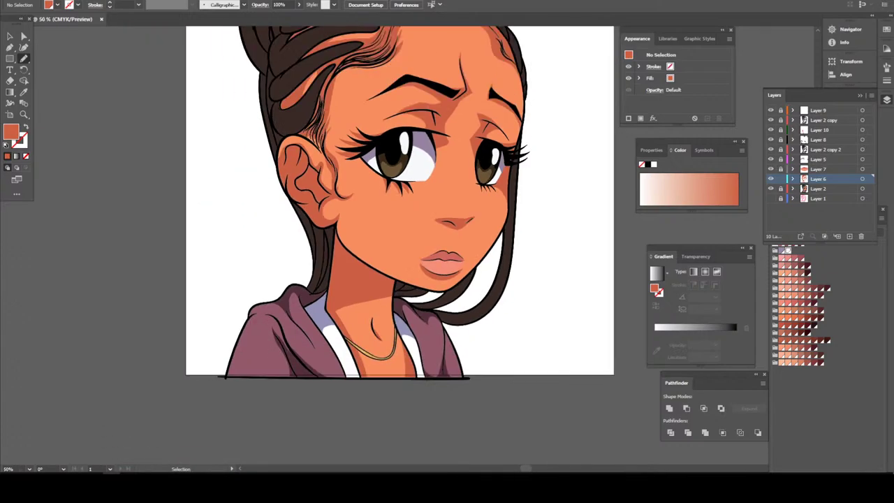
{"action": "key", "text": "ctrl+plus"}
{"action": "key", "text": "ctrl+plus"}
{"action": "key", "text": "ctrl+plus"}
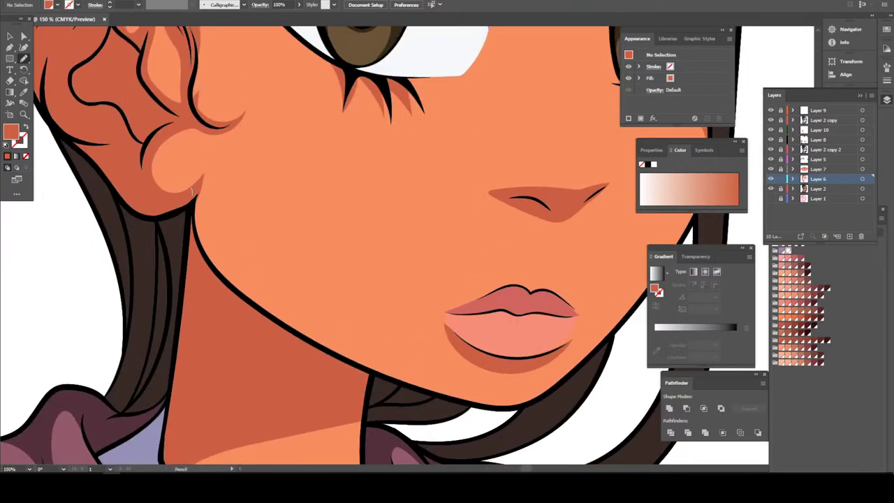
{"action": "mouse_move", "coordinate": [192, 190]}
{"action": "left_mouse_down"}
{"action": "mouse_move", "coordinate": [399, 384]}
{"action": "mouse_move", "coordinate": [481, 404]}
{"action": "mouse_move", "coordinate": [283, 297]}
{"action": "mouse_move", "coordinate": [209, 178]}
{"action": "mouse_move", "coordinate": [194, 181]}
{"action": "left_mouse_up"}
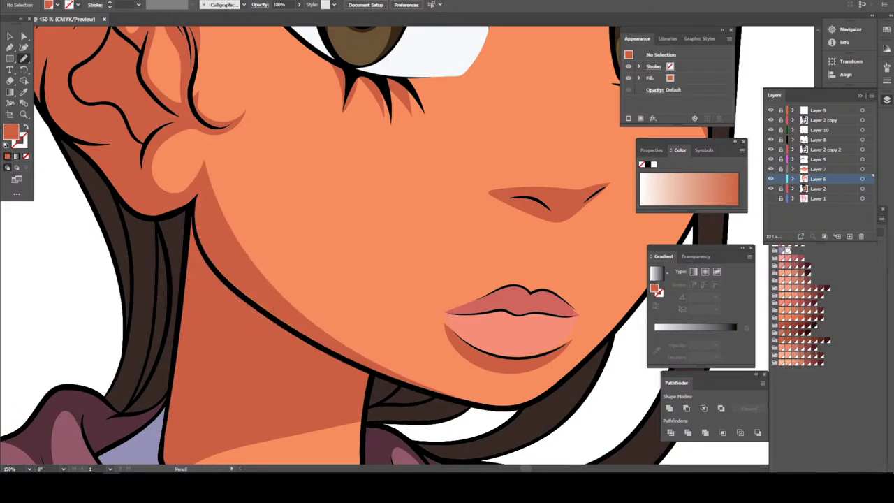
{"action": "key", "text": "ctrl+0"}
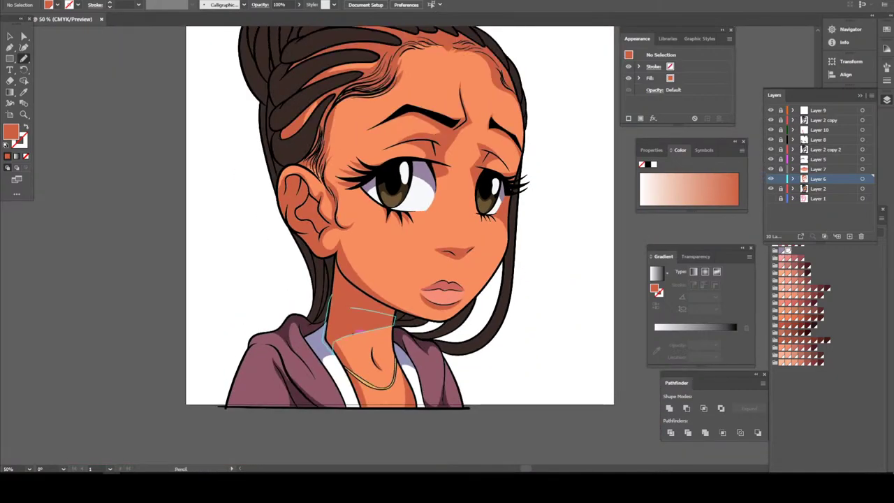
- Add skin shading under the left eye's lower lid
{"action": "scroll", "coordinate": [419, 209], "scroll_direction": "up", "scroll_amount": 5}
{"action": "scroll", "coordinate": [405, 133], "scroll_direction": "up", "scroll_amount": 2}
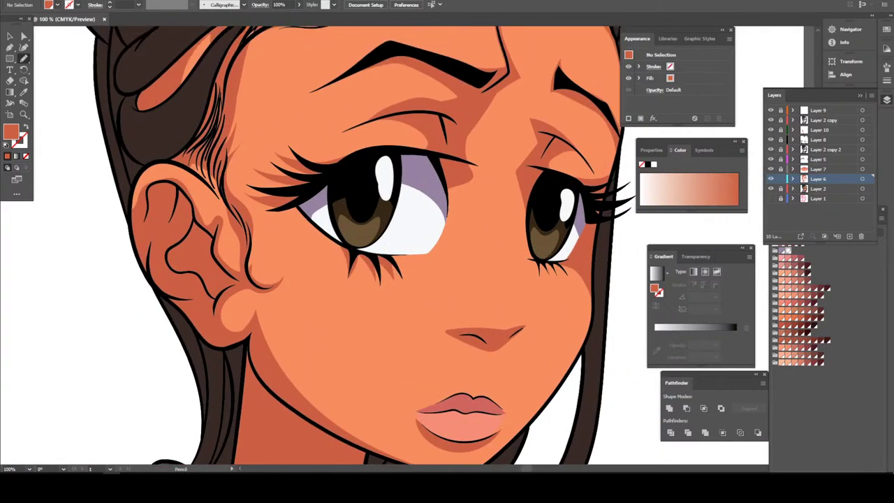
{"action": "scroll", "coordinate": [405, 133], "scroll_direction": "up", "scroll_amount": 3}
{"action": "mouse_move", "coordinate": [385, 309]}
{"action": "left_mouse_down"}
{"action": "mouse_move", "coordinate": [479, 307]}
{"action": "mouse_move", "coordinate": [489, 299]}
{"action": "left_mouse_up"}
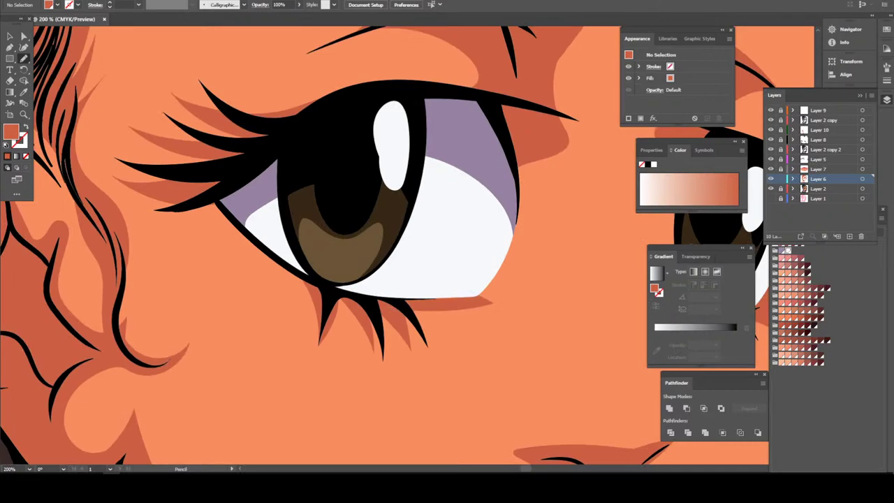
- Shade the left eye's upper and lower lids and reshape the eyelid shadow edge
{"action": "key", "text": "ctrl+minus"}
{"action": "key", "text": "ctrl+minus"}
{"action": "key", "text": "ctrl+minus"}
{"action": "key", "text": "ctrl+plus"}
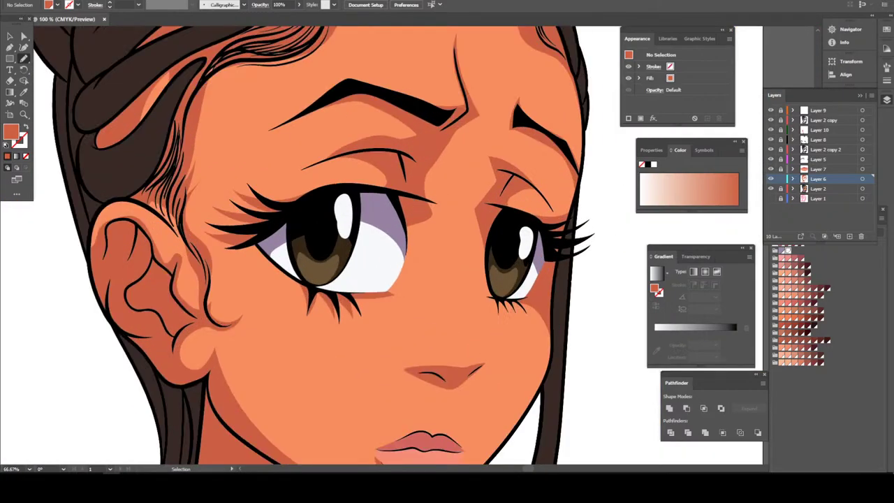
{"action": "key", "text": "ctrl+plus"}
{"action": "key", "text": "ctrl+plus"}
{"action": "key", "text": "ctrl+plus"}
{"action": "key", "text": "ctrl+plus"}
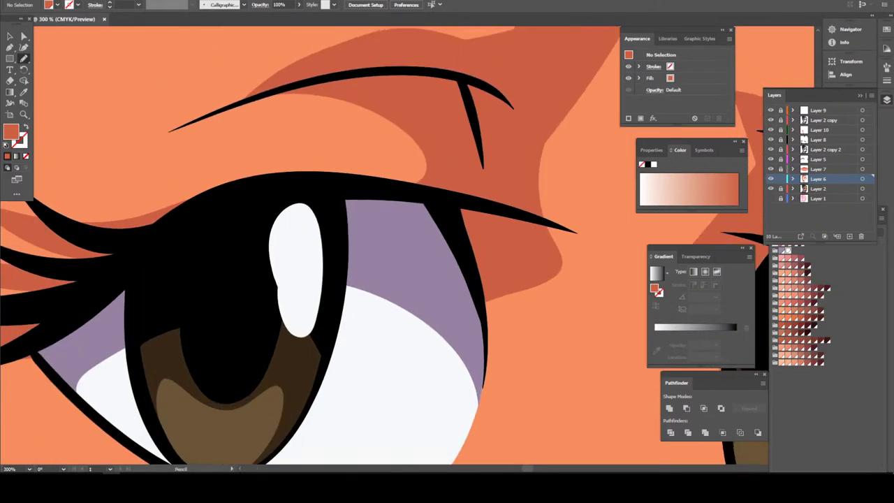
{"action": "scroll", "coordinate": [290, 245], "scroll_direction": "up", "scroll_amount": 2}
{"action": "mouse_move", "coordinate": [322, 98]}
{"action": "left_mouse_down"}
{"action": "mouse_move", "coordinate": [125, 197]}
{"action": "mouse_move", "coordinate": [393, 155]}
{"action": "left_mouse_up"}
{"action": "mouse_move", "coordinate": [471, 215]}
{"action": "left_mouse_down"}
{"action": "mouse_move", "coordinate": [269, 211]}
{"action": "mouse_move", "coordinate": [144, 270]}
{"action": "left_mouse_up"}
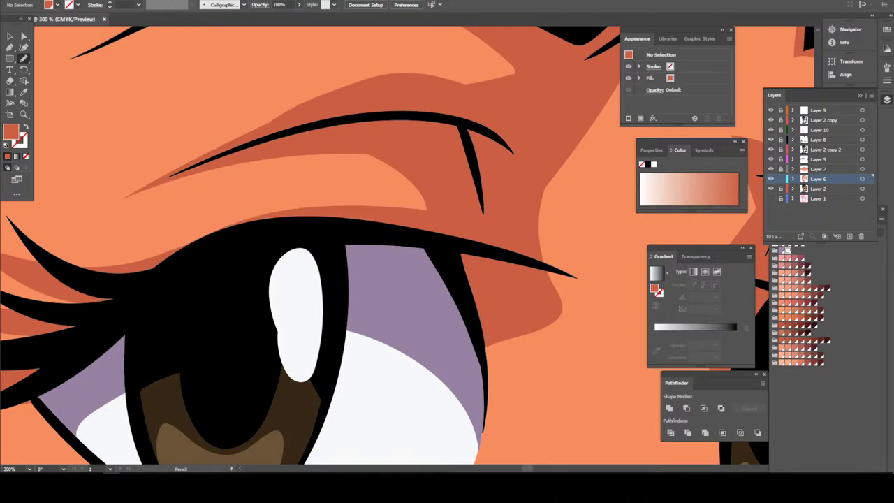
{"action": "mouse_move", "coordinate": [423, 231]}
{"action": "left_mouse_down"}
{"action": "mouse_move", "coordinate": [368, 169]}
{"action": "mouse_move", "coordinate": [320, 141]}
{"action": "left_mouse_up"}
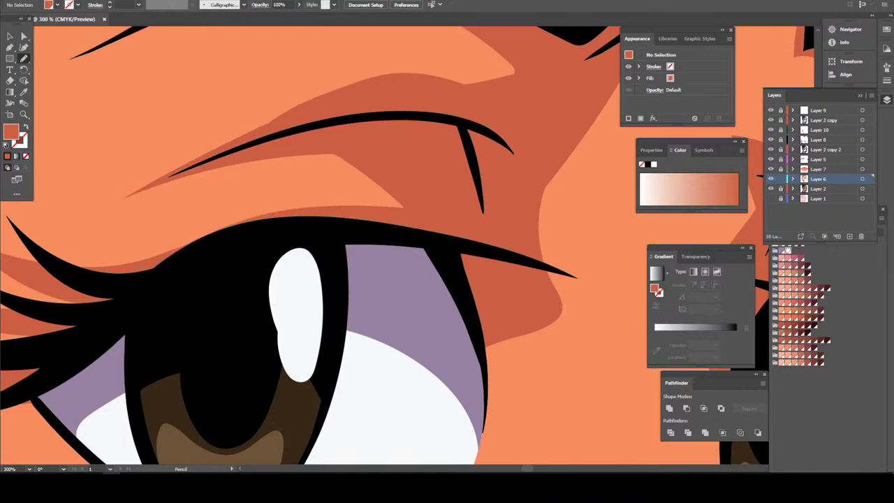
{"action": "key", "text": "ctrl+minus"}
{"action": "key", "text": "ctrl+minus"}
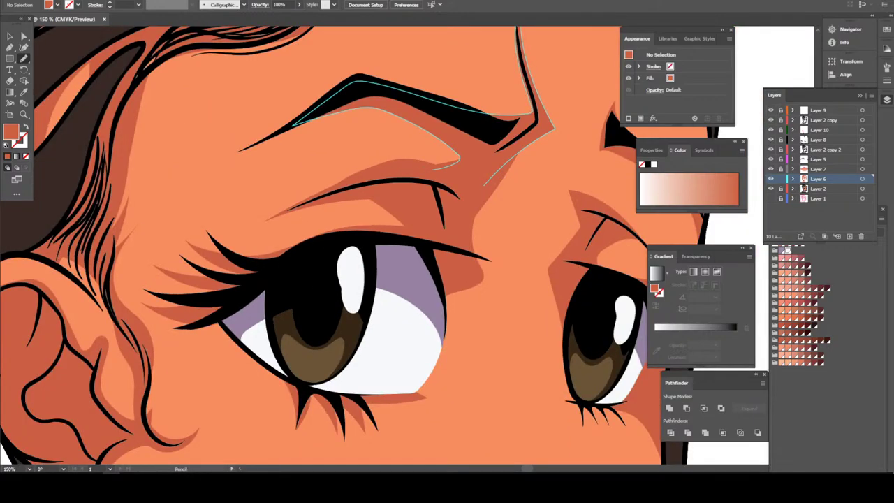
{"action": "key", "text": "ctrl+minus"}
{"action": "key", "text": "ctrl+minus"}
{"action": "key", "text": "ctrl+minus"}
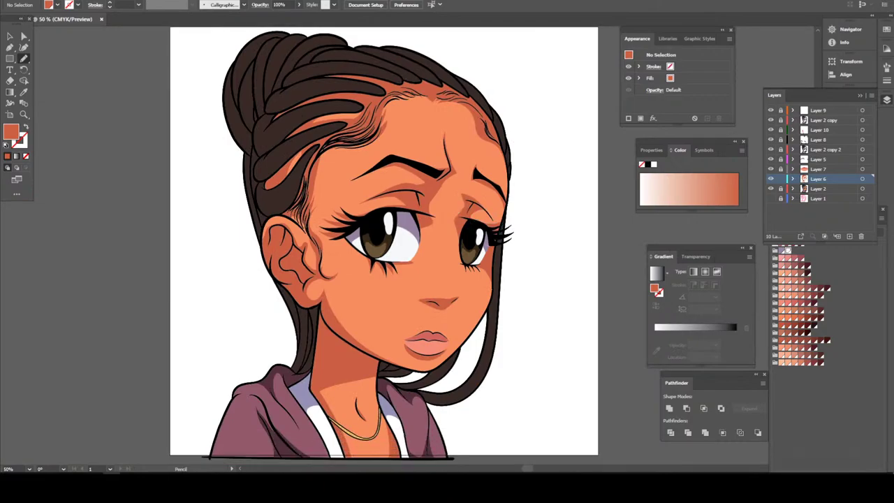
- Zoom in on the left eye area and make Layer 10 the active layer
{"action": "key", "text": "ctrl+minus"}
{"action": "key", "text": "ctrl+plus"}
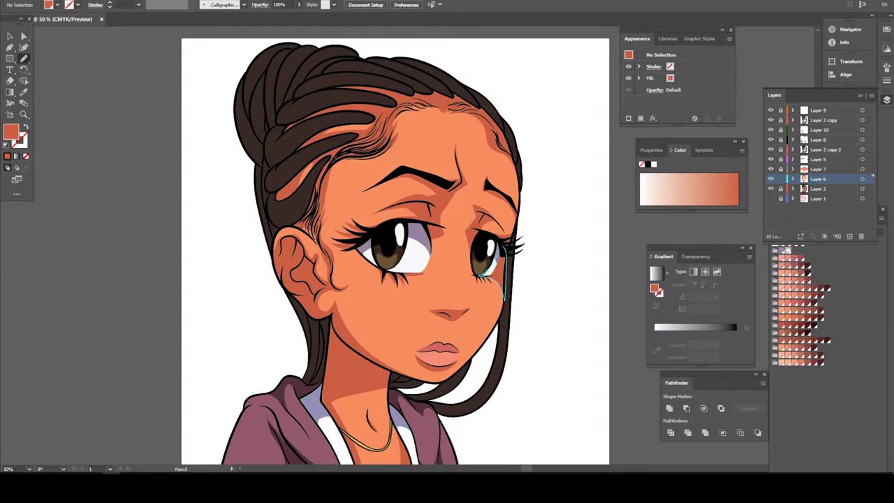
{"action": "key", "text": "ctrl+minus"}
{"action": "key", "text": "ctrl+equal"}
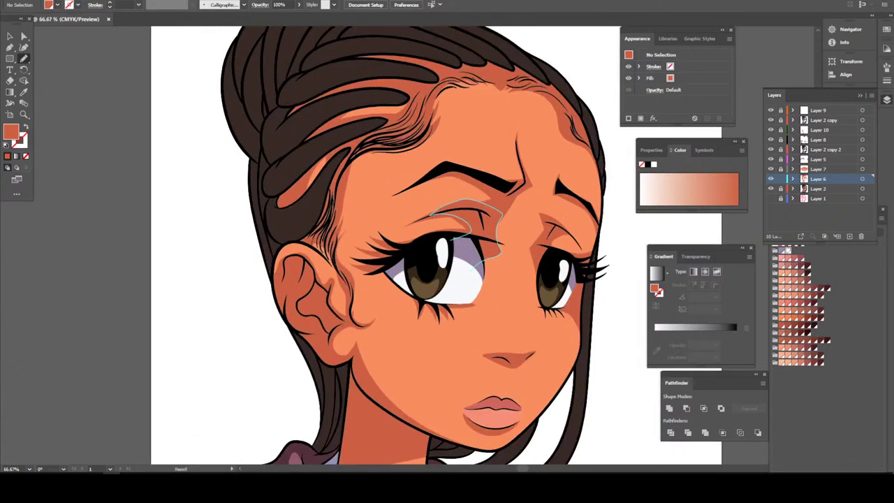
{"action": "scroll", "coordinate": [415, 245], "scroll_direction": "up", "scroll_amount": 1}
{"action": "key", "text": "ctrl+equal"}
{"action": "scroll", "coordinate": [417, 245], "scroll_direction": "up", "scroll_amount": 1}
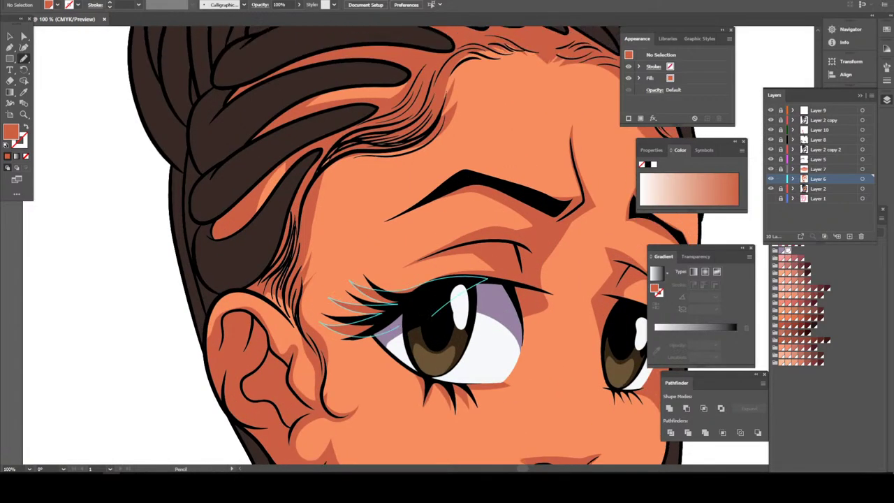
{"action": "scroll", "coordinate": [417, 245], "scroll_direction": "up", "scroll_amount": 2}
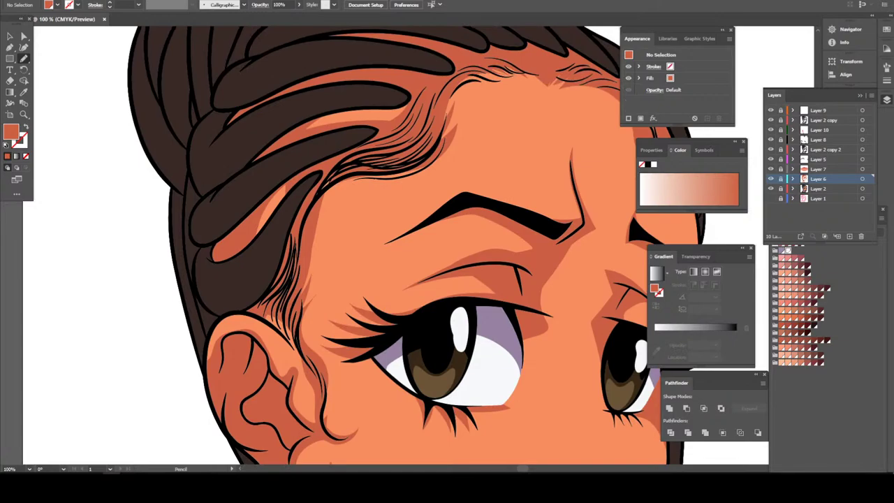
{"action": "left_click", "coordinate": [821, 130]}
- Add a new layer above Layer 10 and zoom in on the braided bun
{"action": "left_click", "coordinate": [850, 237]}
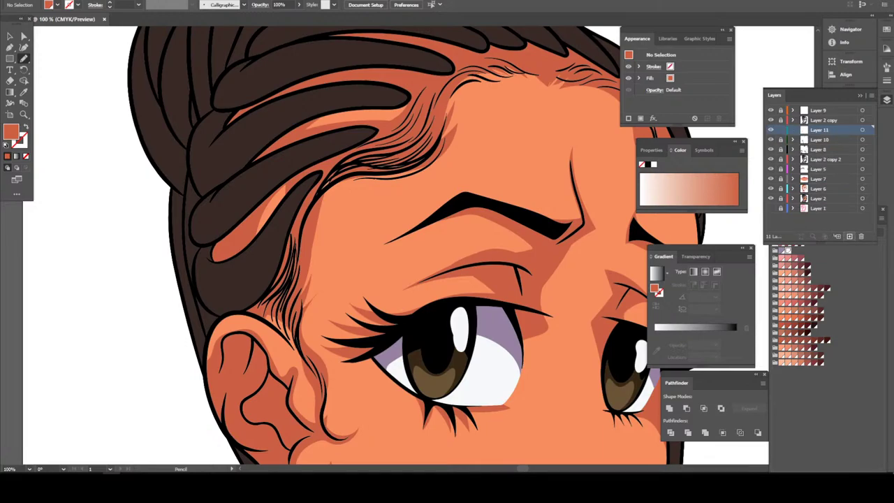
{"action": "key", "text": "ctrl+minus"}
{"action": "key", "text": "ctrl+plus"}
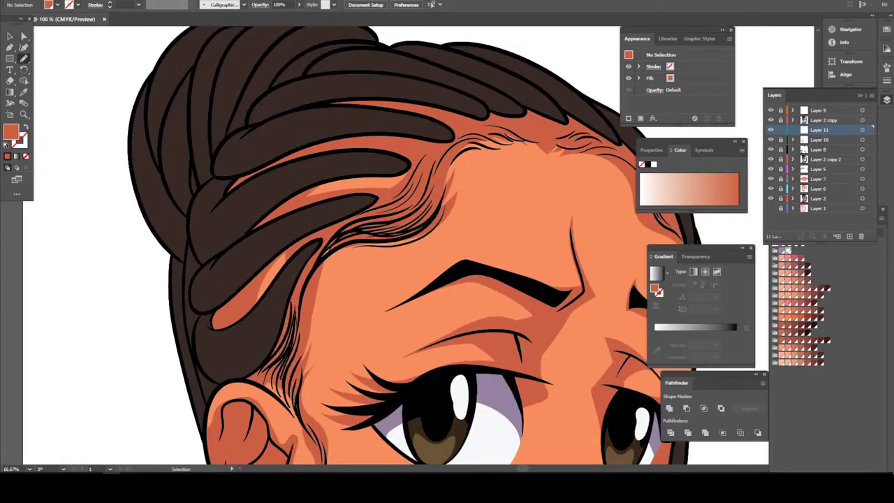
{"action": "scroll", "coordinate": [442, 294], "scroll_direction": "up", "scroll_amount": 3}
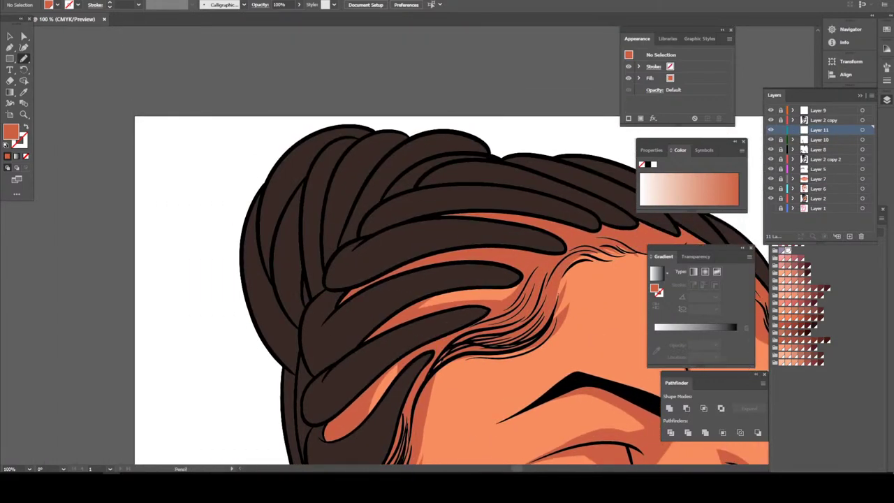
{"action": "key", "text": "ctrl+plus"}
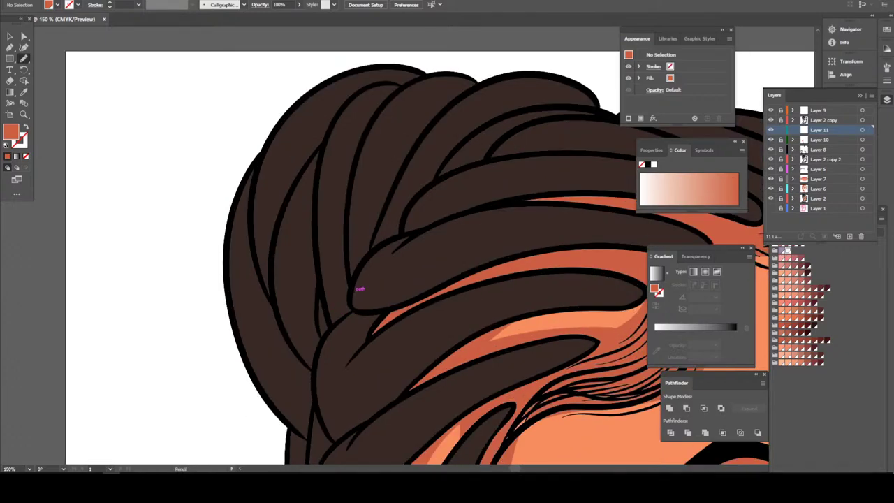
{"action": "key", "text": "ctrl+plus"}
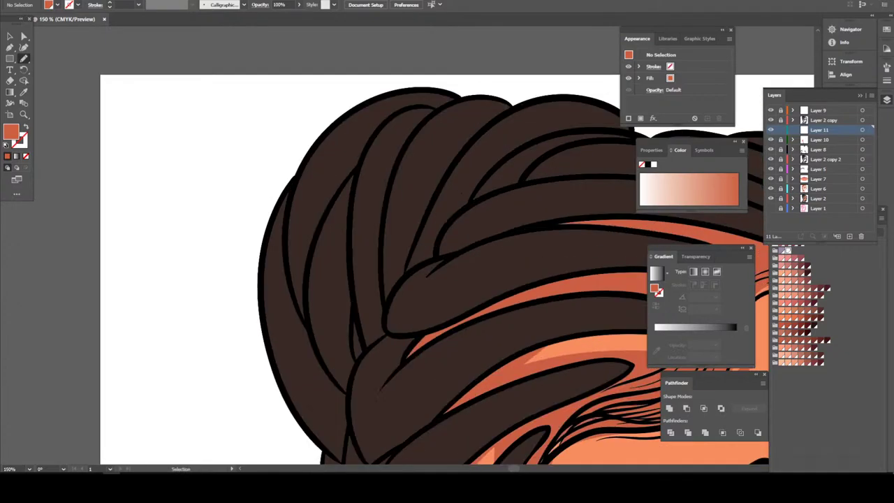
{"action": "scroll", "coordinate": [316, 222], "scroll_direction": "up", "scroll_amount": 2}
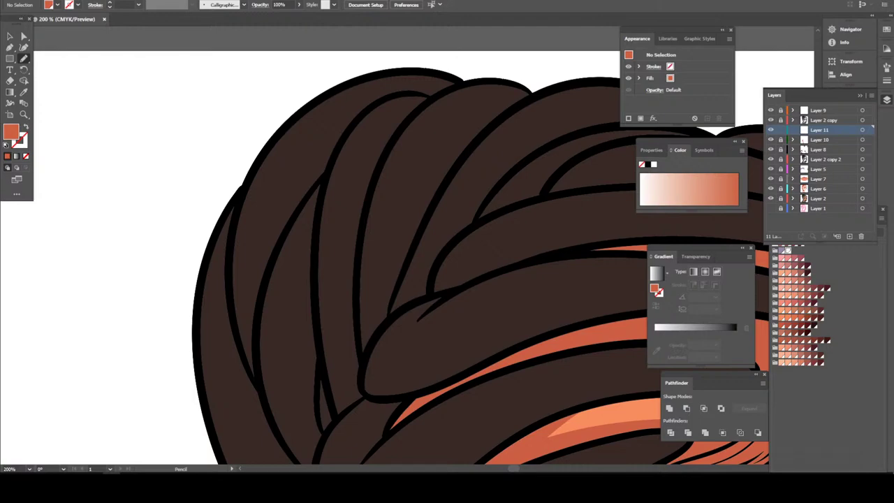
- Sample the braids' brown and darken it to a near-black brown fill for the Pencil
{"action": "key", "text": "i"}
{"action": "left_click", "coordinate": [392, 231]}
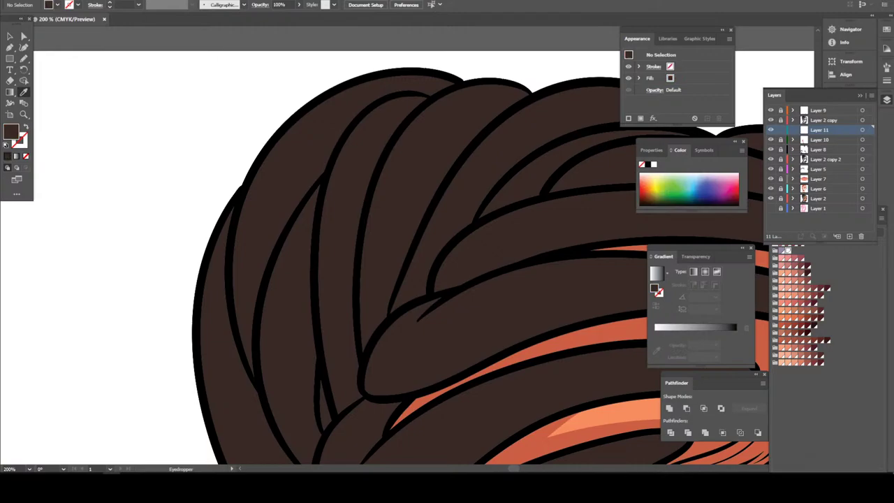
{"action": "double_click", "coordinate": [11, 131]}
{"action": "left_click_drag", "start_coordinate": [659, 392], "coordinate": [665, 403]}
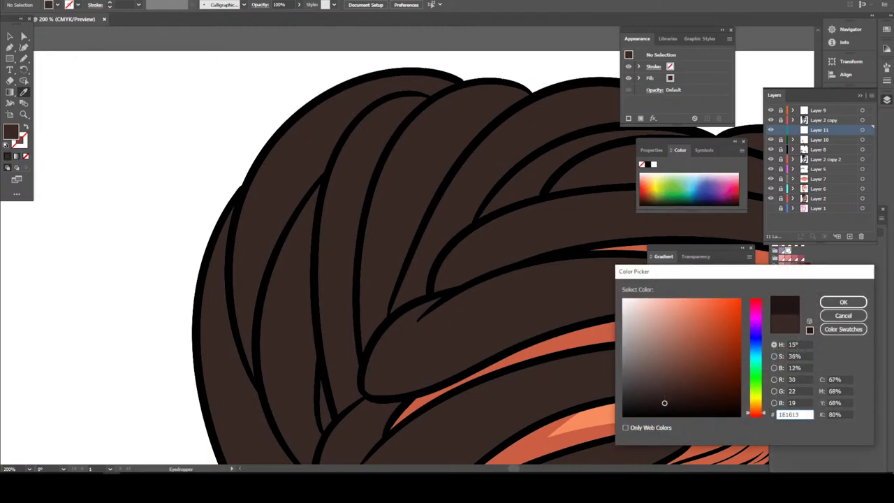
{"action": "left_click", "coordinate": [843, 301]}
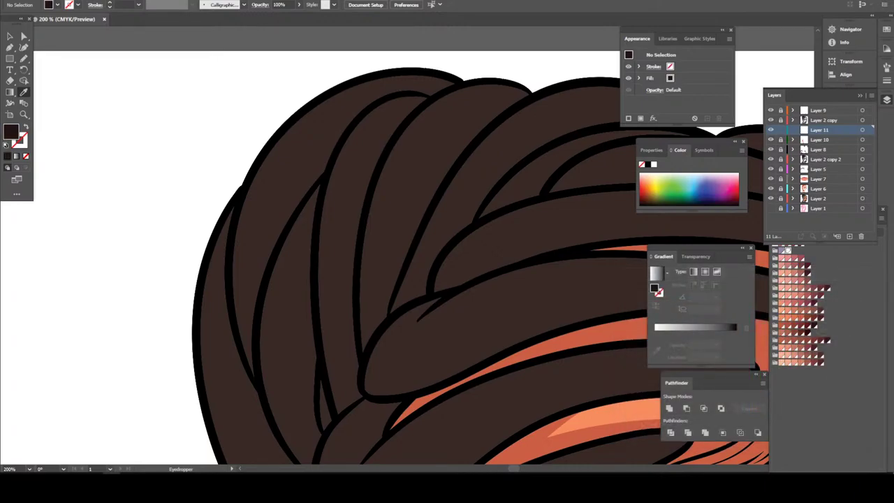
{"action": "key", "text": "n"}
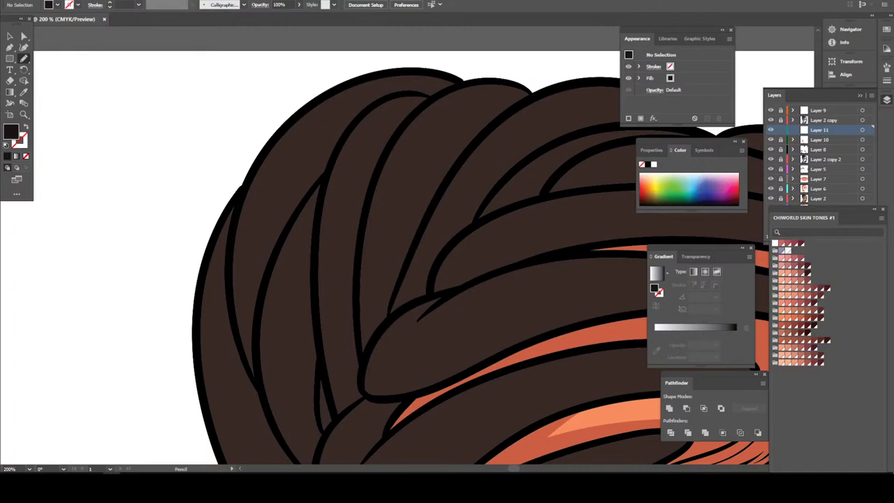
{"action": "key", "text": "ctrl+minus"}
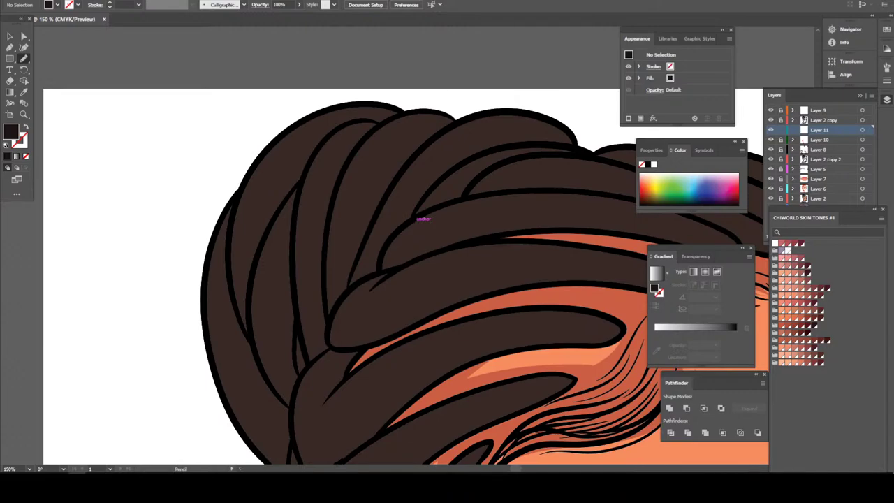
{"action": "key", "text": "ctrl+minus"}
{"action": "key", "text": "ctrl+minus"}
{"action": "key", "text": "ctrl+minus"}
{"action": "key", "text": "ctrl+minus"}
- Scroll the canvas down toward the girl's eyes
{"action": "scroll", "coordinate": [411, 293], "scroll_direction": "down", "scroll_amount": 2}
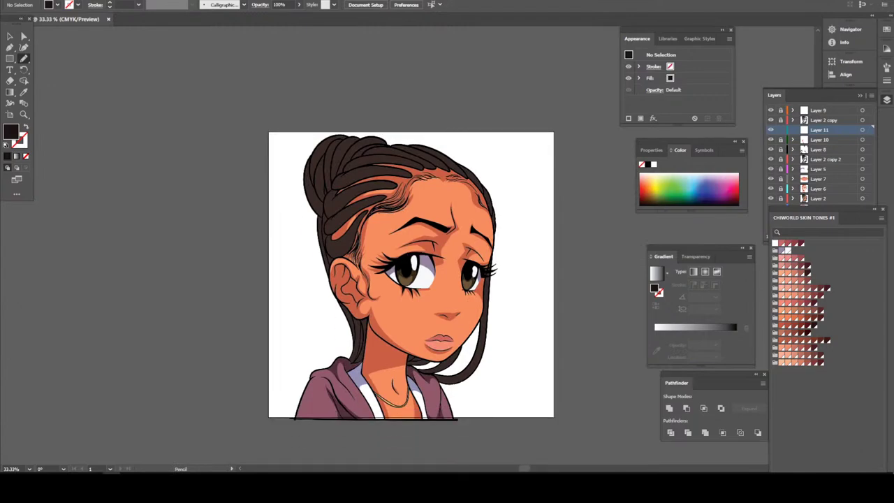
{"action": "scroll", "coordinate": [411, 293], "scroll_direction": "down", "scroll_amount": 1}
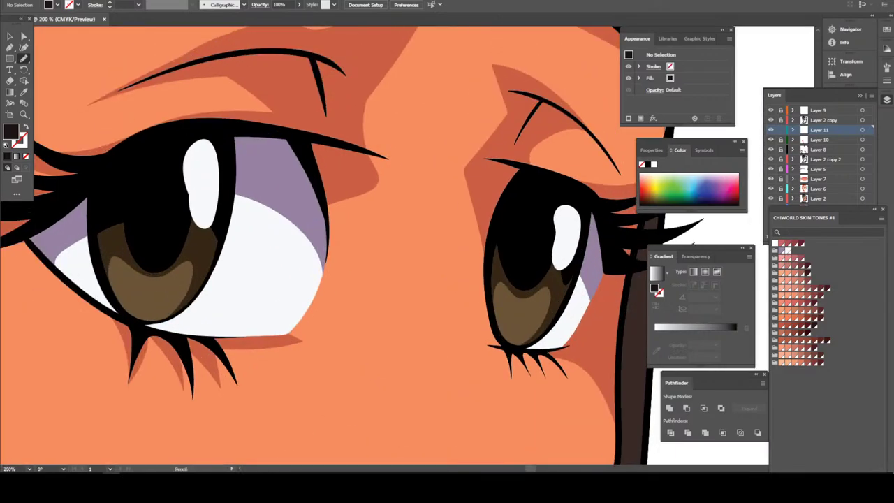
- Undo a stray dark brown shape on the eye, then unlock Layer 6 and make it active
{"action": "left_click_drag", "start_coordinate": [295, 293], "coordinate": [279, 336]}
{"action": "left_click_drag", "start_coordinate": [314, 165], "coordinate": [289, 156]}
{"action": "key", "text": "ctrl+z"}
{"action": "left_click_drag", "start_coordinate": [824, 206], "coordinate": [824, 241]}
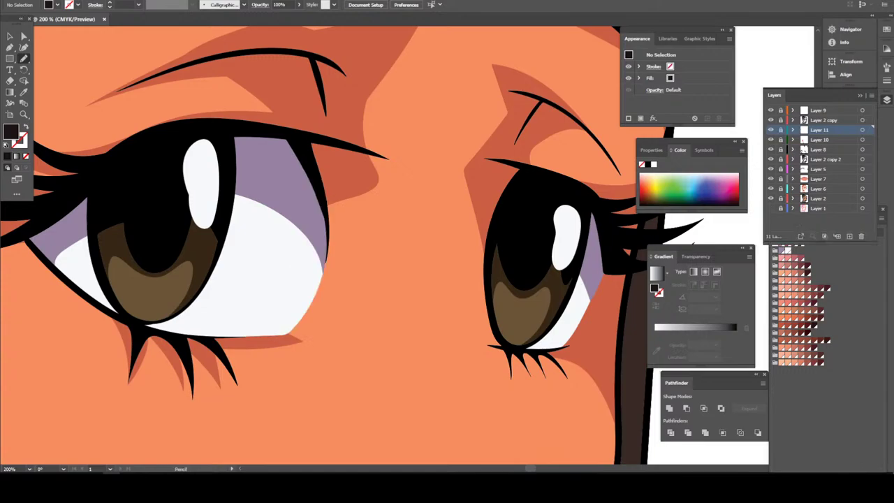
{"action": "left_click", "coordinate": [781, 189]}
{"action": "left_click", "coordinate": [819, 189]}
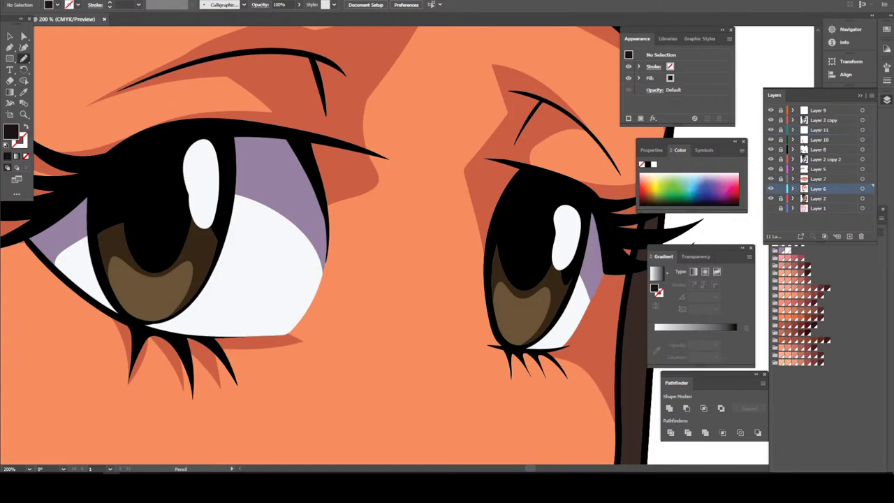
- Sample the darker skin shadow colour and draw shadow shapes along the left eye's inner edge and beside the right eye
{"action": "left_click", "coordinate": [23, 92]}
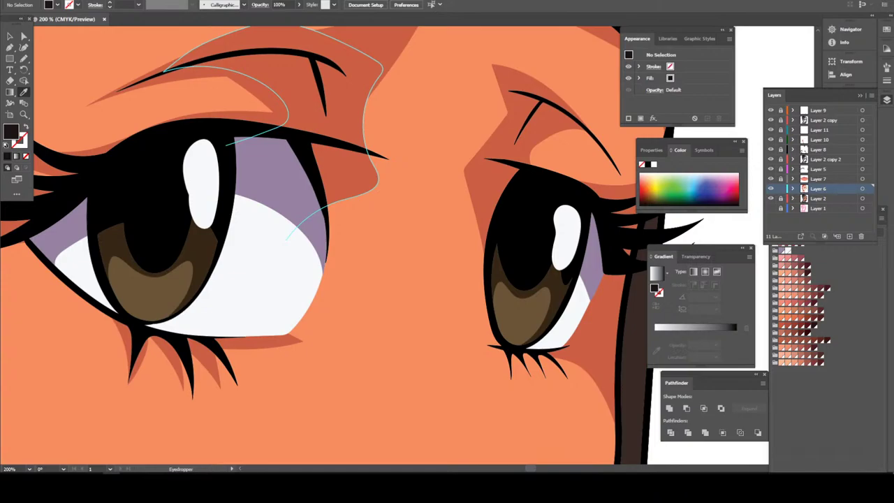
{"action": "left_click", "coordinate": [335, 105]}
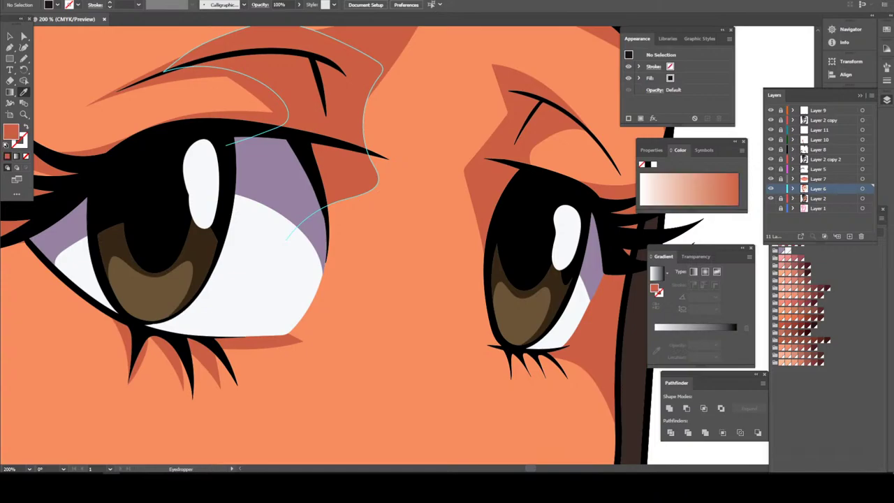
{"action": "key", "text": "n"}
{"action": "mouse_move", "coordinate": [305, 158]}
{"action": "left_mouse_down"}
{"action": "mouse_move", "coordinate": [312, 204]}
{"action": "mouse_move", "coordinate": [299, 294]}
{"action": "left_mouse_up"}
{"action": "mouse_move", "coordinate": [278, 340]}
{"action": "left_mouse_down"}
{"action": "mouse_move", "coordinate": [325, 288]}
{"action": "mouse_move", "coordinate": [339, 210]}
{"action": "mouse_move", "coordinate": [305, 160]}
{"action": "left_mouse_up"}
{"action": "mouse_move", "coordinate": [479, 194]}
{"action": "left_mouse_down"}
{"action": "mouse_move", "coordinate": [483, 327]}
{"action": "mouse_move", "coordinate": [522, 357]}
{"action": "mouse_move", "coordinate": [564, 360]}
{"action": "mouse_move", "coordinate": [554, 296]}
{"action": "left_mouse_up"}
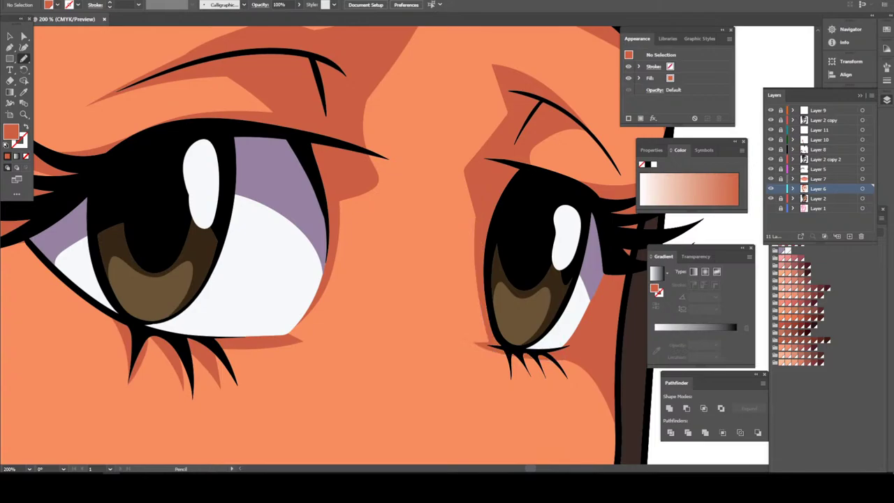
{"action": "key", "text": "ctrl+minus"}
{"action": "key", "text": "ctrl+minus"}
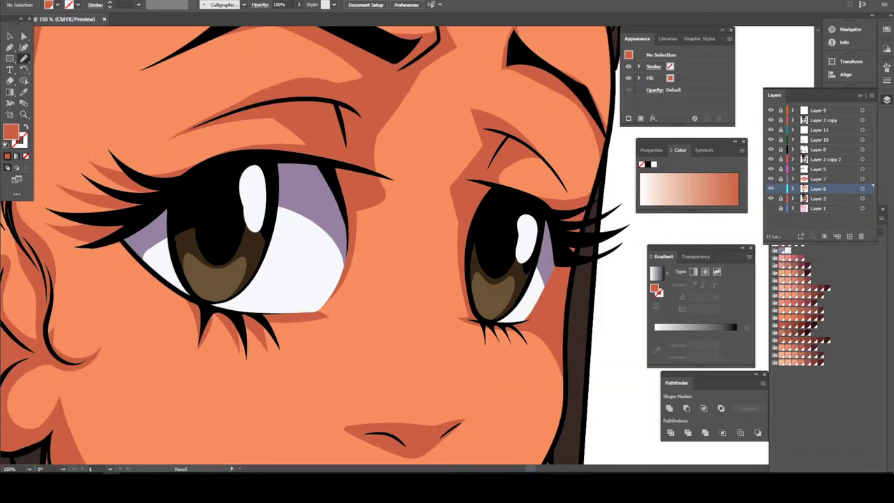
{"action": "key", "text": "ctrl+minus"}
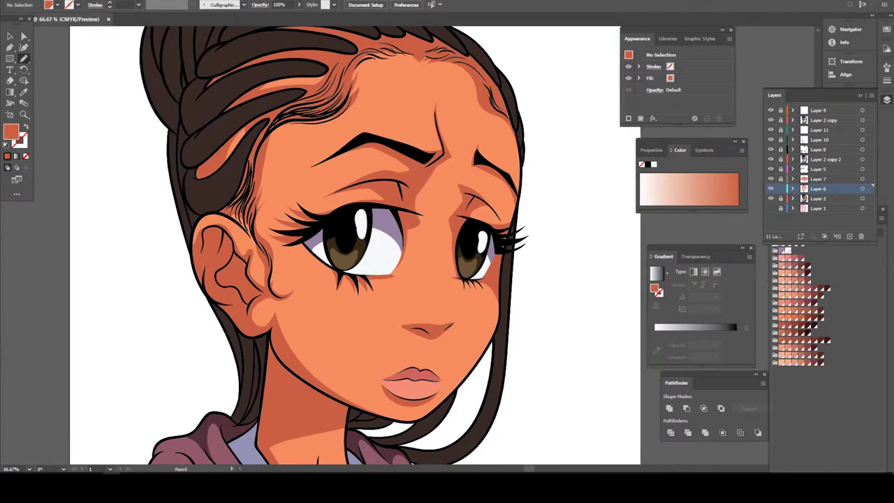
{"action": "key", "text": "ctrl+minus"}
{"action": "key", "text": "ctrl+minus"}
- Draw darker skin shadow paths along the right eye's lower lid and edge
{"action": "key", "text": "ctrl+plus"}
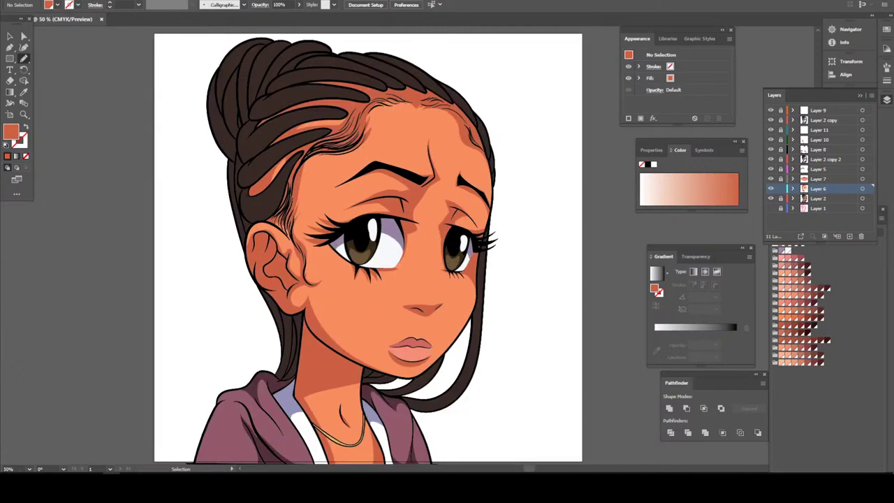
{"action": "key", "text": "ctrl+plus"}
{"action": "key", "text": "ctrl+plus"}
{"action": "key", "text": "ctrl+plus"}
{"action": "key", "text": "ctrl+plus"}
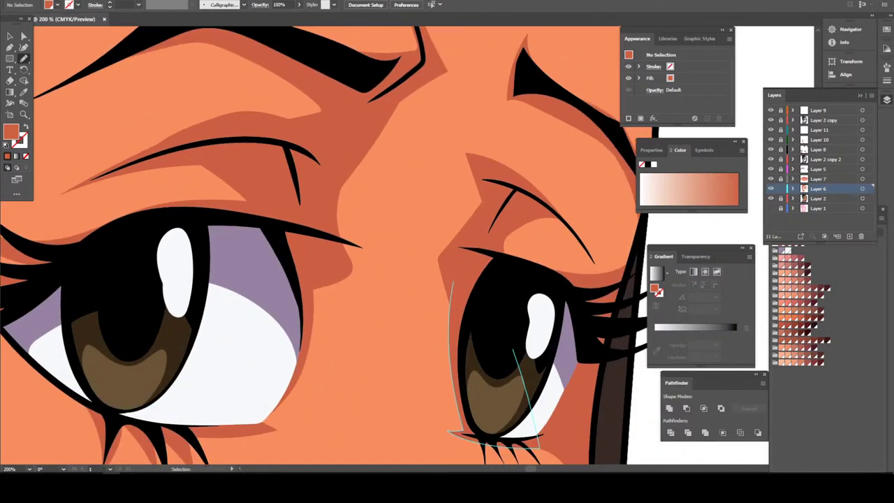
{"action": "key", "text": "ctrl+plus"}
{"action": "key", "text": "n"}
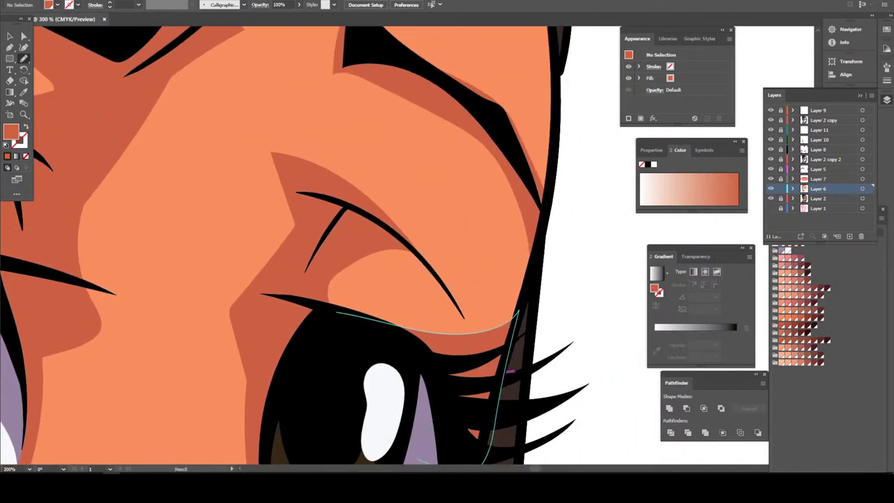
{"action": "left_click_drag", "start_coordinate": [418, 342], "coordinate": [376, 222]}
{"action": "left_click_drag", "start_coordinate": [461, 293], "coordinate": [496, 388]}
- Add two shading strokes along the forehead hairline
{"action": "key", "text": "ctrl+minus"}
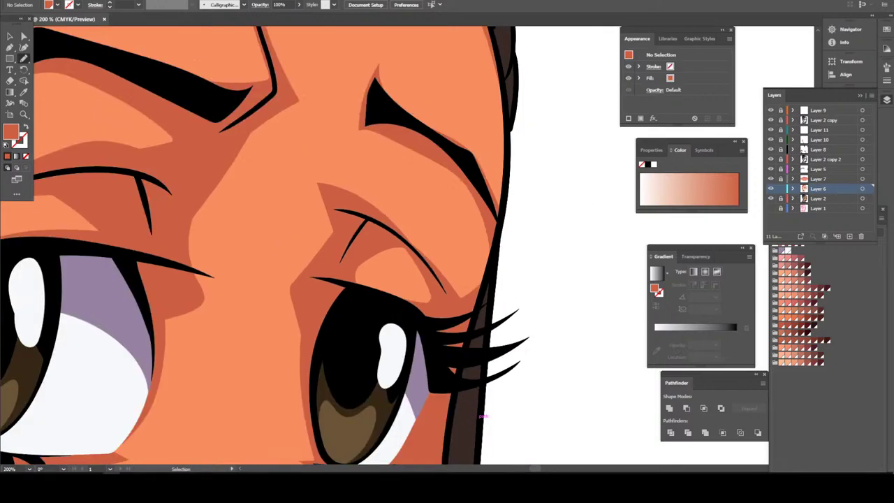
{"action": "key", "text": "ctrl+minus"}
{"action": "key", "text": "ctrl+minus"}
{"action": "key", "text": "ctrl+minus"}
{"action": "scroll", "coordinate": [349, 245], "scroll_direction": "up", "scroll_amount": 1}
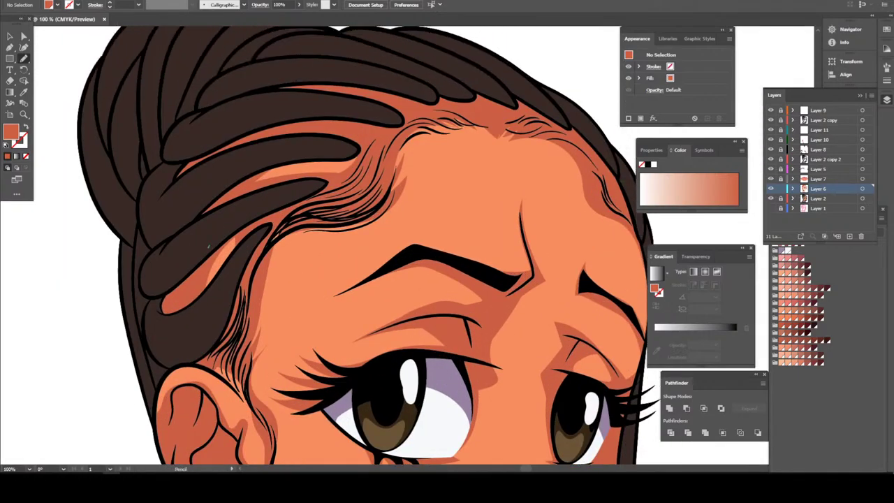
{"action": "left_click_drag", "start_coordinate": [209, 246], "coordinate": [260, 218]}
{"action": "left_click_drag", "start_coordinate": [241, 189], "coordinate": [369, 147]}
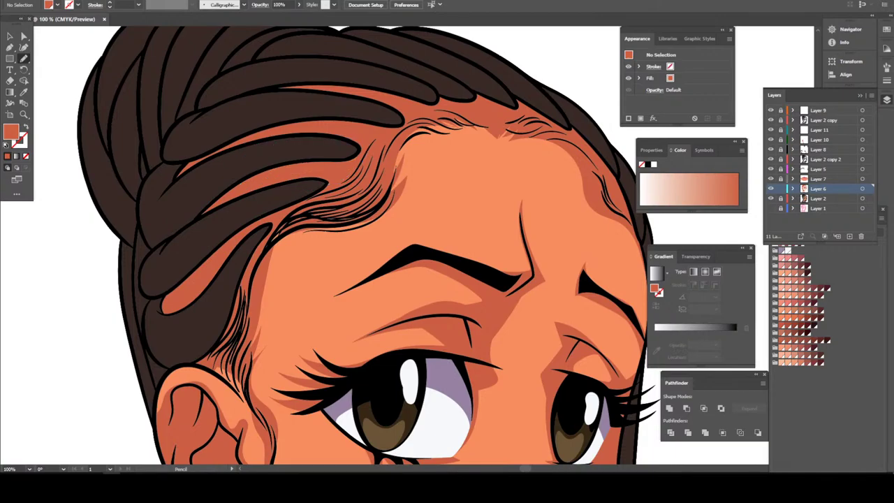
- Trace shading paths around the ear
{"action": "key", "text": "ctrl+minus"}
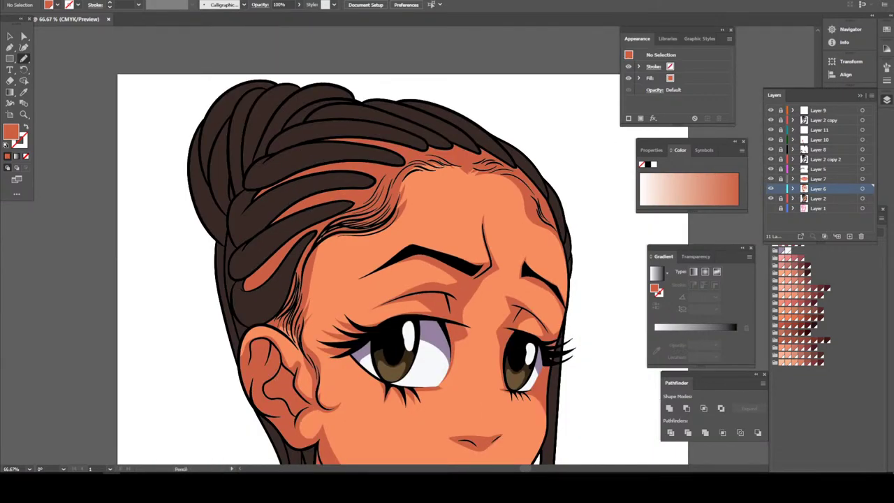
{"action": "key", "text": "ctrl+minus"}
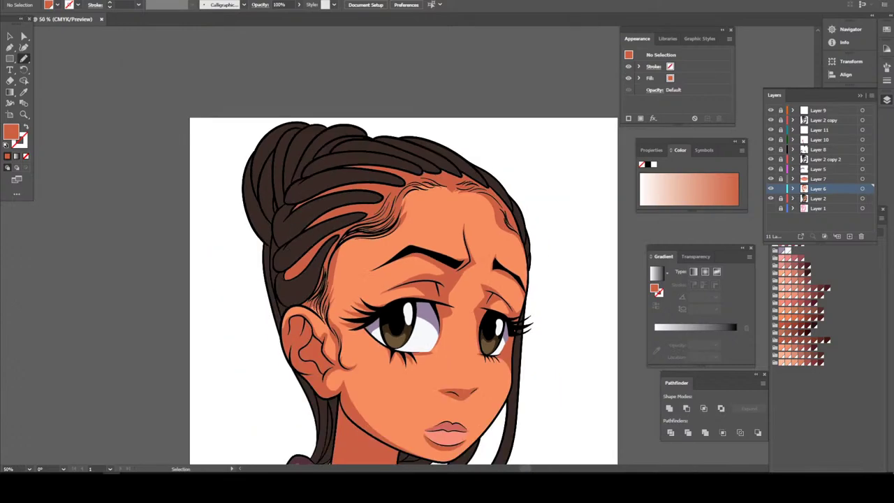
{"action": "scroll", "coordinate": [404, 279], "scroll_direction": "down", "scroll_amount": 2}
{"action": "scroll", "coordinate": [404, 280], "scroll_direction": "down", "scroll_amount": 2}
{"action": "scroll", "coordinate": [404, 279], "scroll_direction": "down", "scroll_amount": 2}
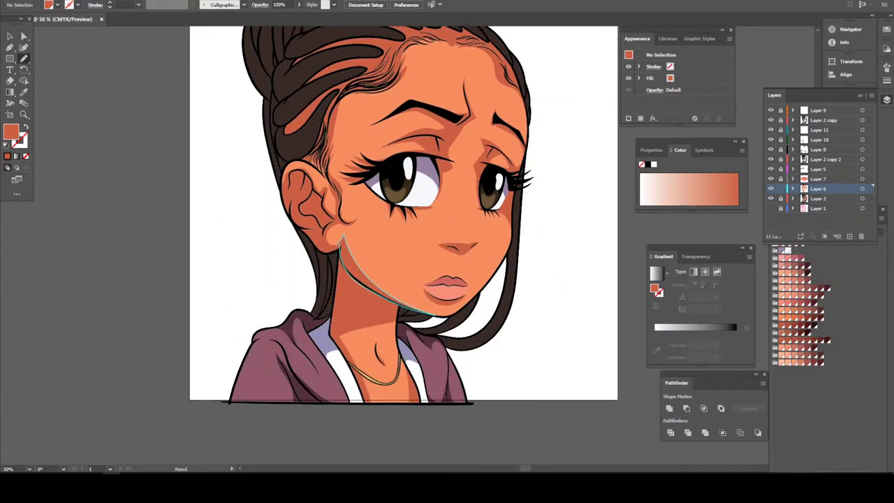
{"action": "left_click_drag", "start_coordinate": [420, 210], "coordinate": [442, 221]}
{"action": "left_click_drag", "start_coordinate": [307, 206], "coordinate": [353, 283]}
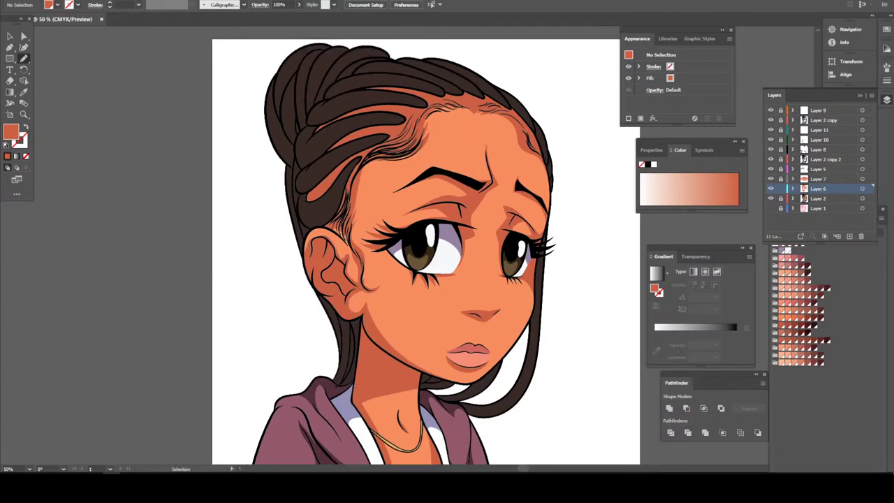
{"action": "key", "text": "ctrl+equal"}
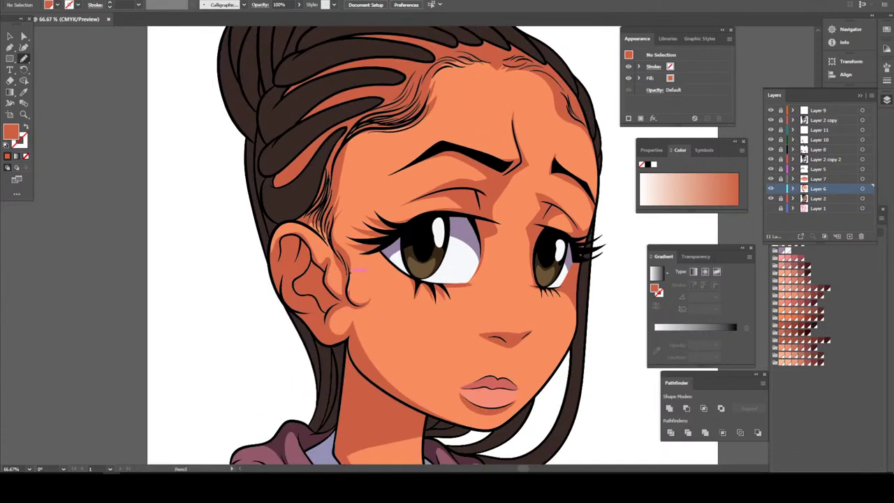